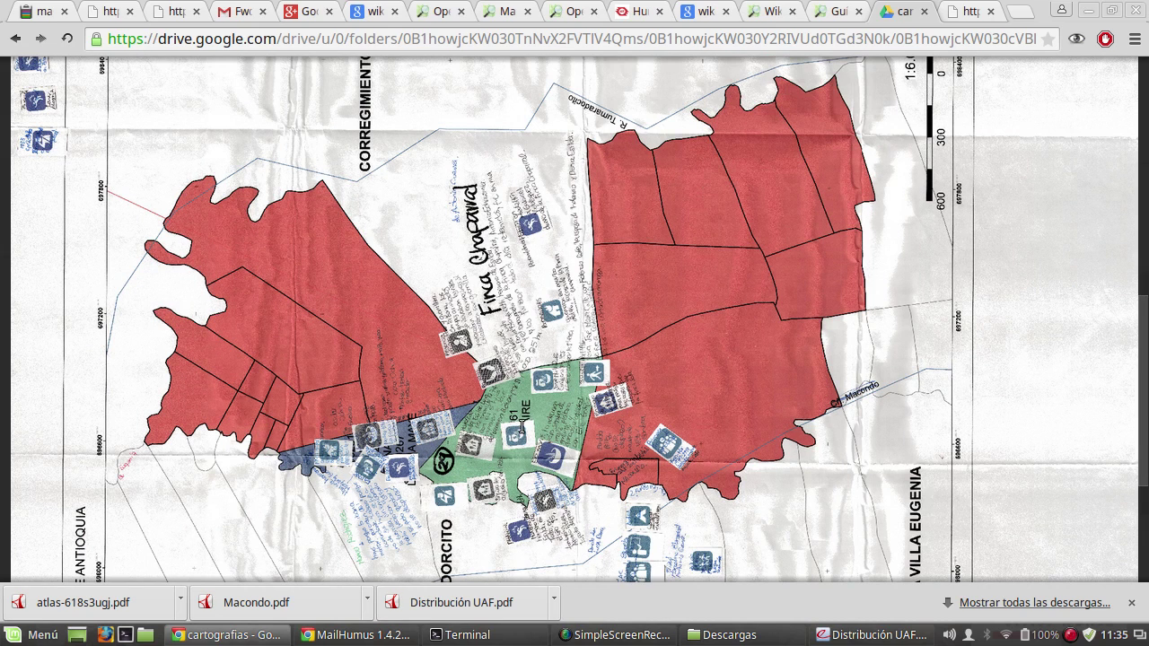
Step: Close the scanned Macondo map in Google Drive and view page B2 of the Field Papers atlas
{"action": "scroll", "coordinate": [523, 426], "scroll_direction": "down", "scroll_amount": 1}
{"action": "scroll", "coordinate": [511, 425], "scroll_direction": "up", "scroll_amount": 2}
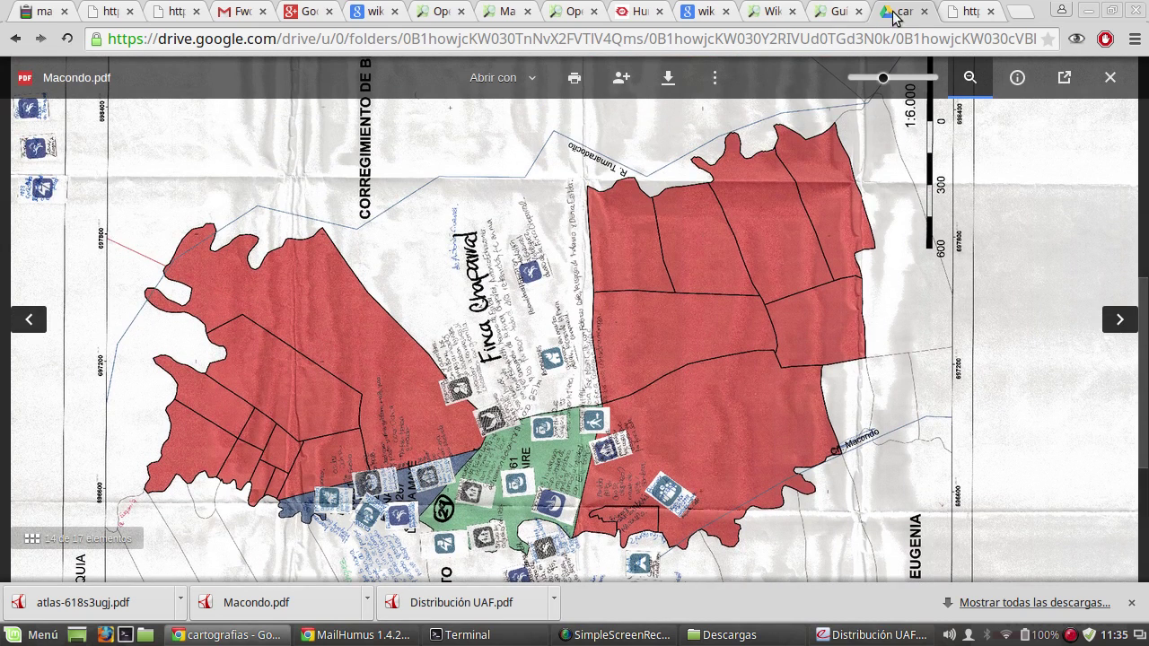
{"action": "left_click", "coordinate": [926, 12]}
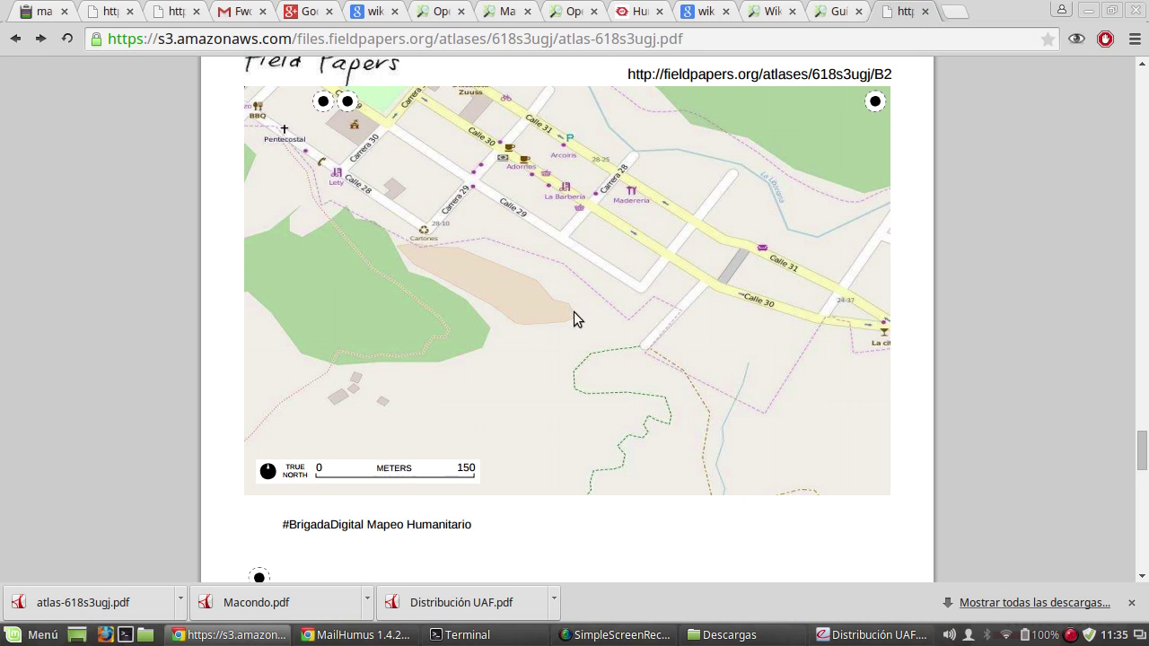
{"action": "scroll", "coordinate": [581, 332], "scroll_direction": "up", "scroll_amount": 1}
{"action": "scroll", "coordinate": [617, 269], "scroll_direction": "up", "scroll_amount": 2}
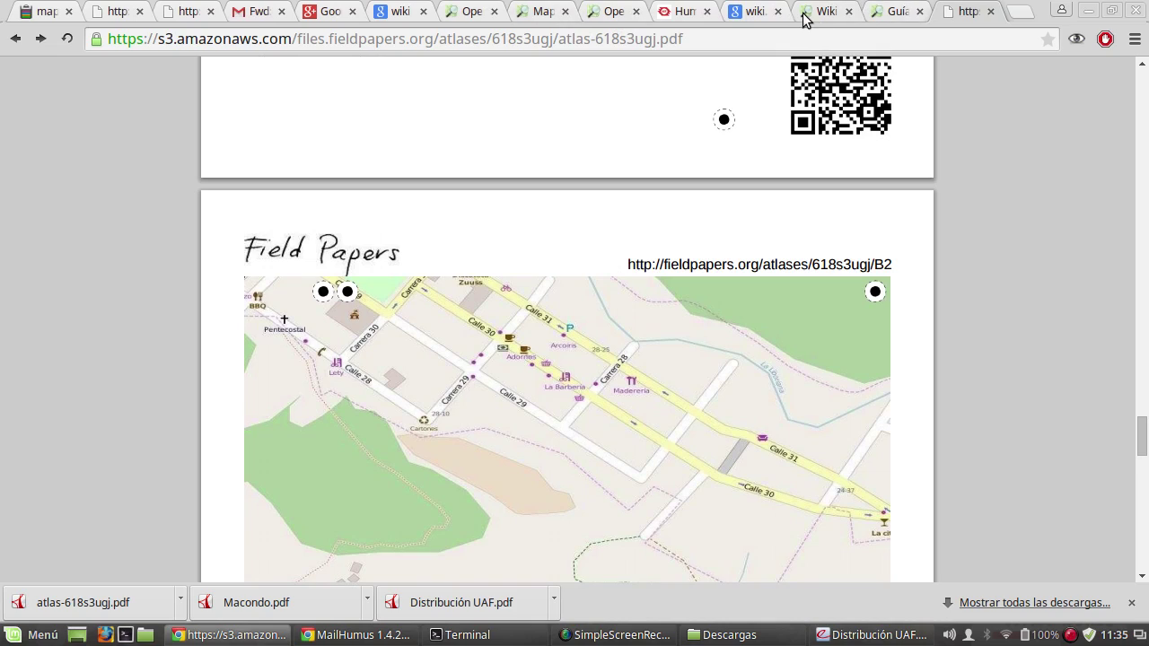
Step: Bring up the OpenStreetMap editor and look over the buildings and roads north of Calle 31
{"action": "left_click", "coordinate": [529, 11]}
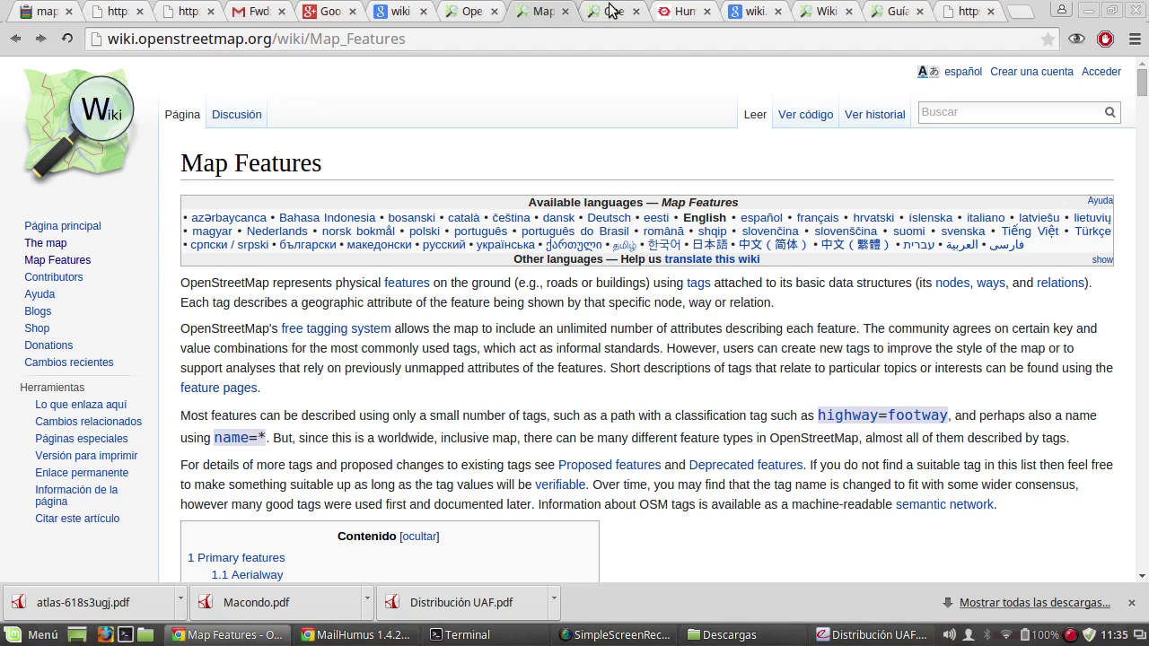
{"action": "left_click", "coordinate": [610, 11]}
{"action": "scroll", "coordinate": [705, 341], "scroll_direction": "up", "scroll_amount": 1}
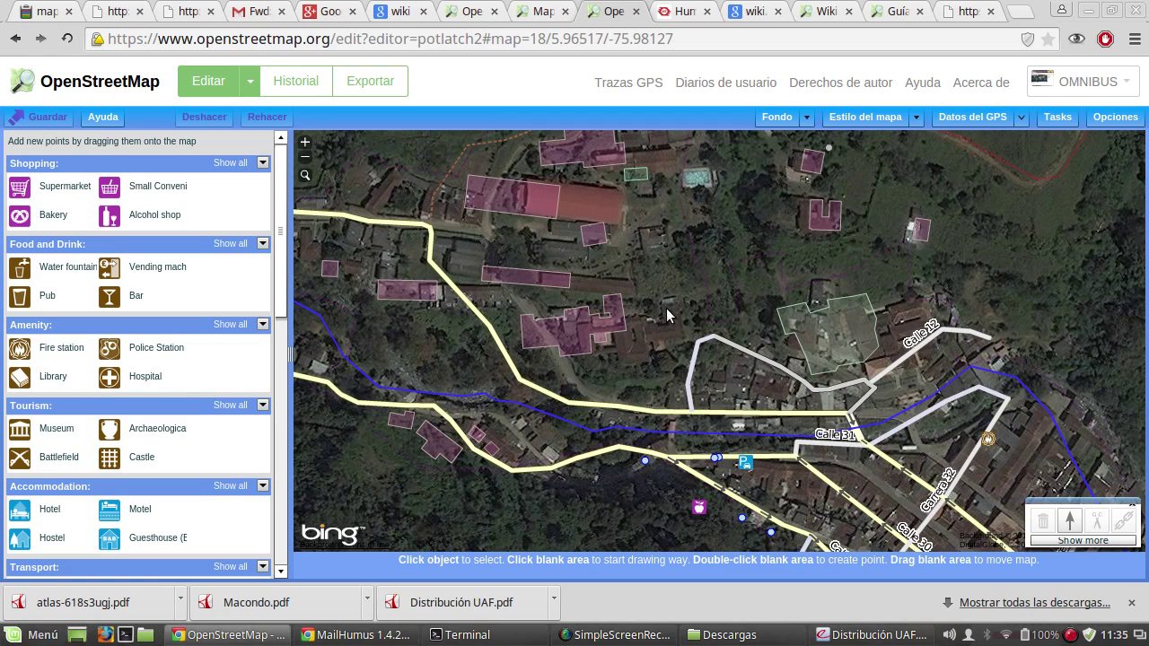
{"action": "left_click_drag", "start_coordinate": [667, 316], "coordinate": [685, 315]}
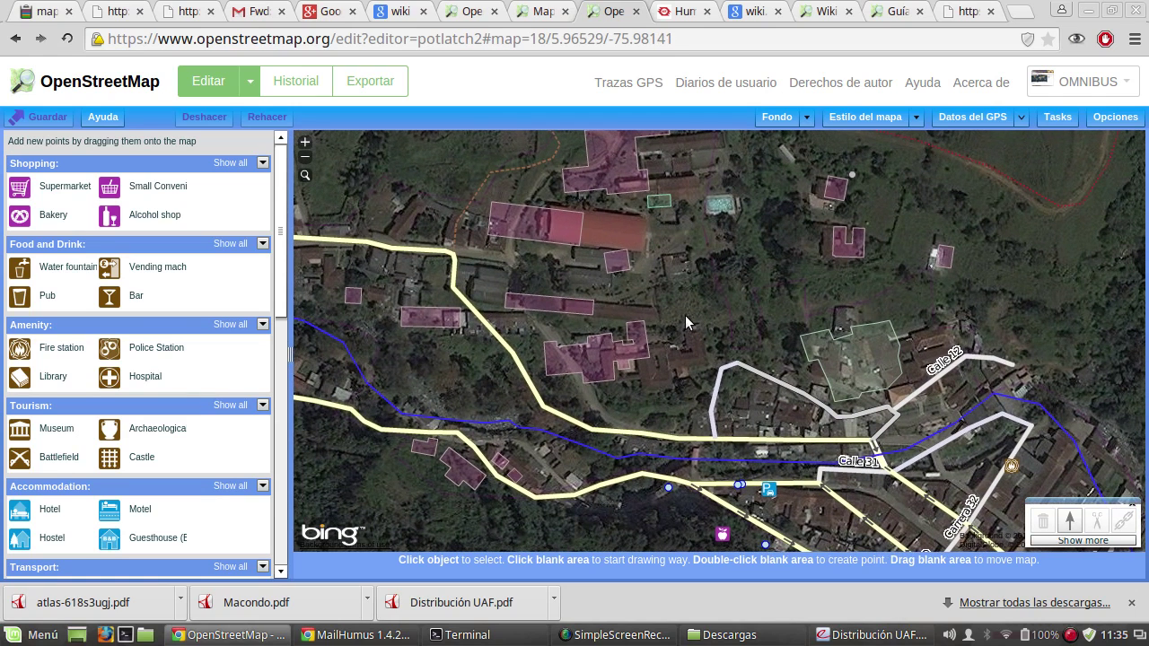
Step: Open the Sahana Eden platform at redhumus.org/eden in a new browser tab
{"action": "left_click", "coordinate": [1016, 12]}
{"action": "type", "text": "re"}
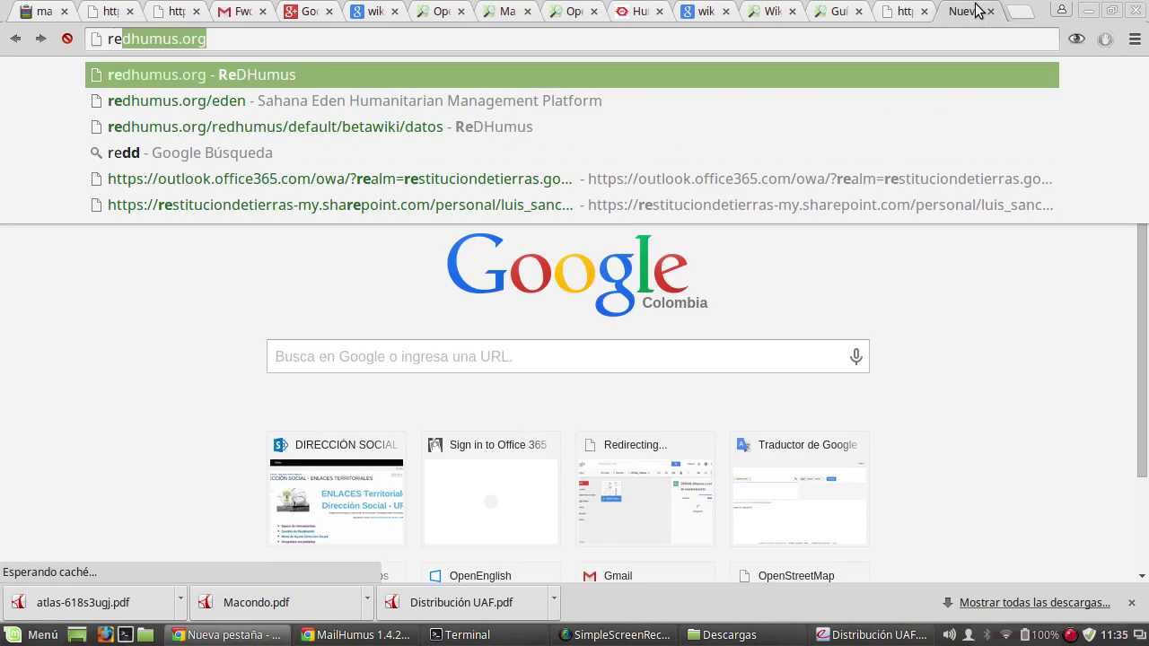
{"action": "type", "text": "hu"}
{"action": "key", "text": "BackSpace"}
{"action": "key", "text": "BackSpace"}
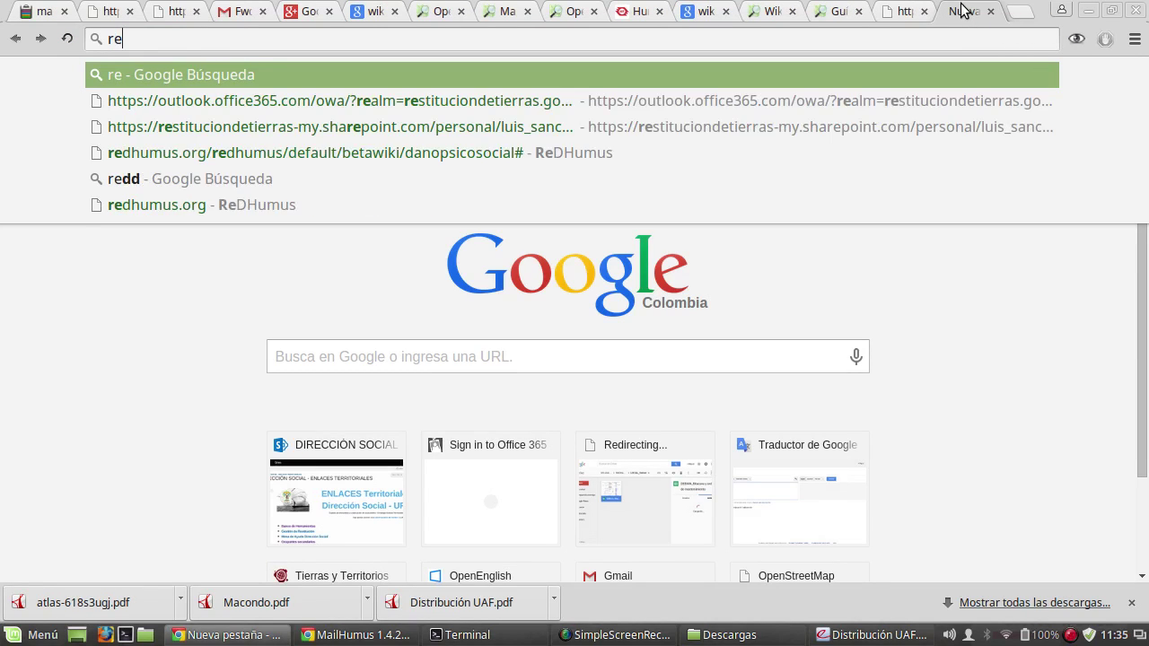
{"action": "type", "text": "dhumus.org"}
{"action": "key", "text": "End"}
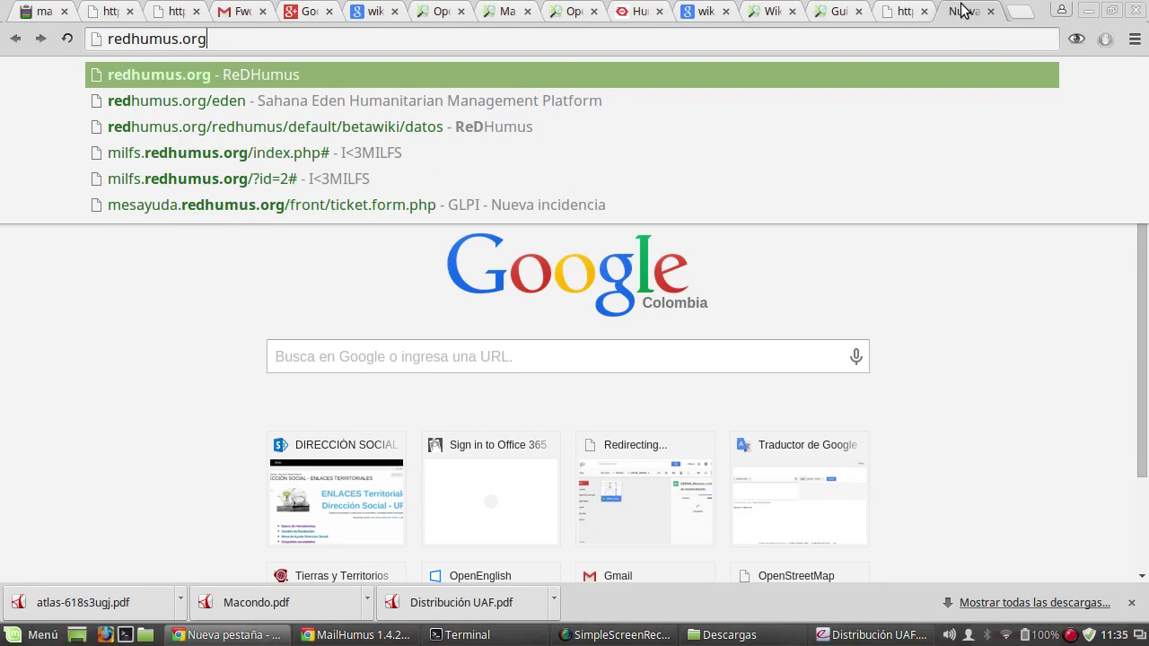
{"action": "type", "text": "/"}
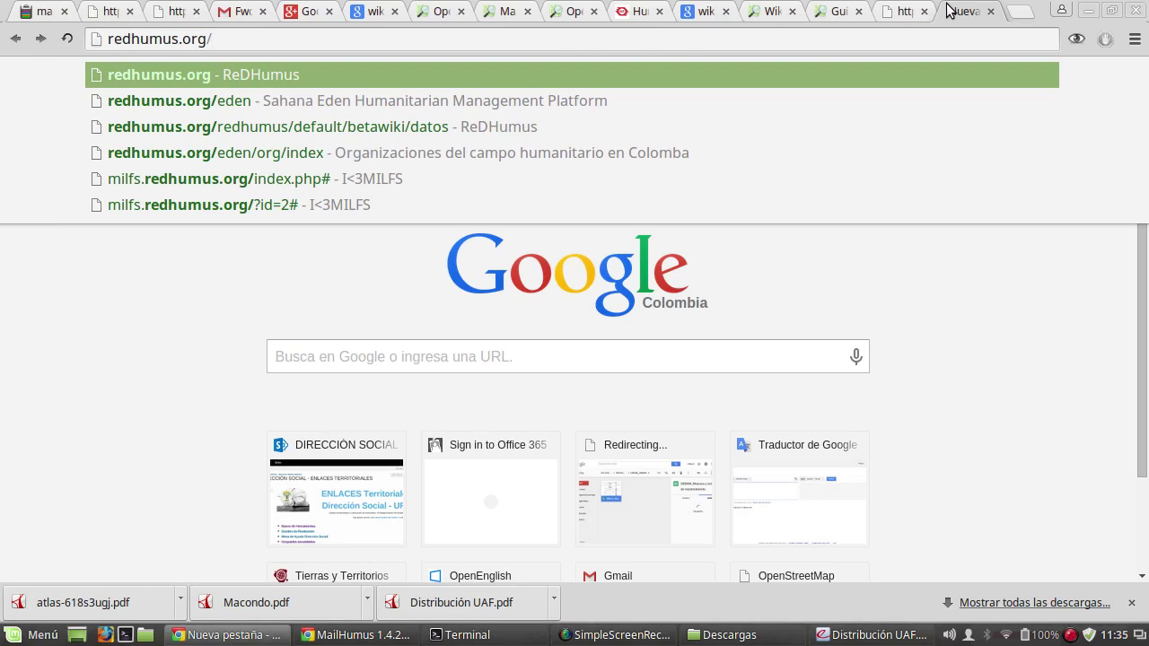
{"action": "key", "text": "Down"}
{"action": "key", "text": "Return"}
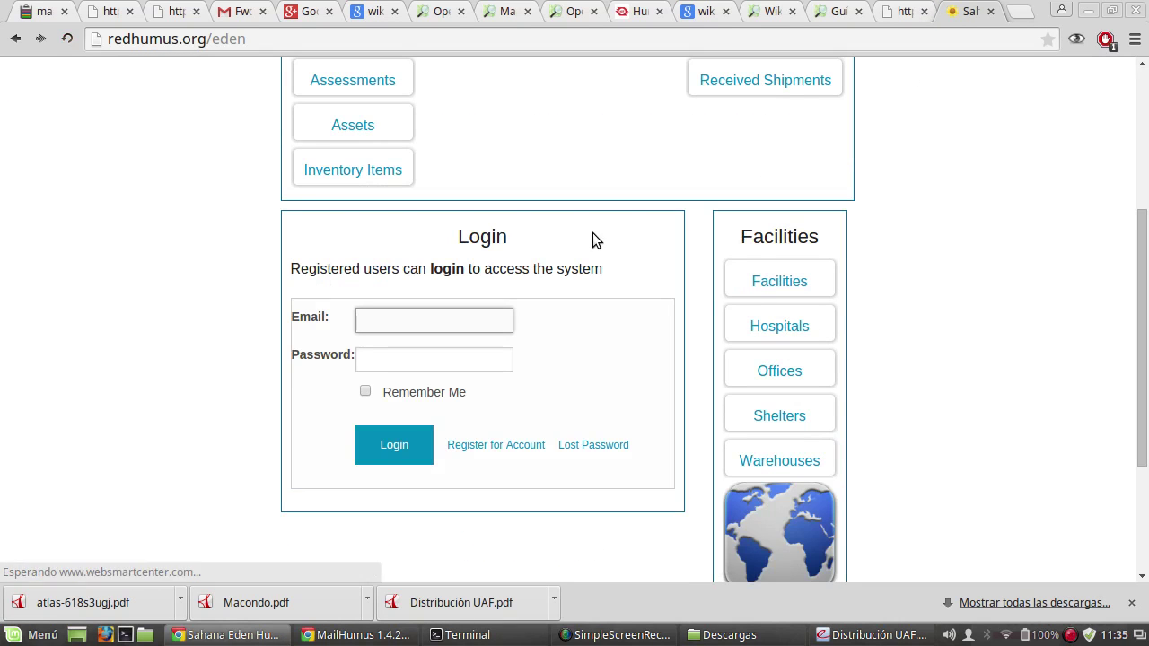
Step: Look over the Sahana Eden home page from top to bottom and open the platform's map
{"action": "scroll", "coordinate": [974, 314], "scroll_direction": "up", "scroll_amount": 3}
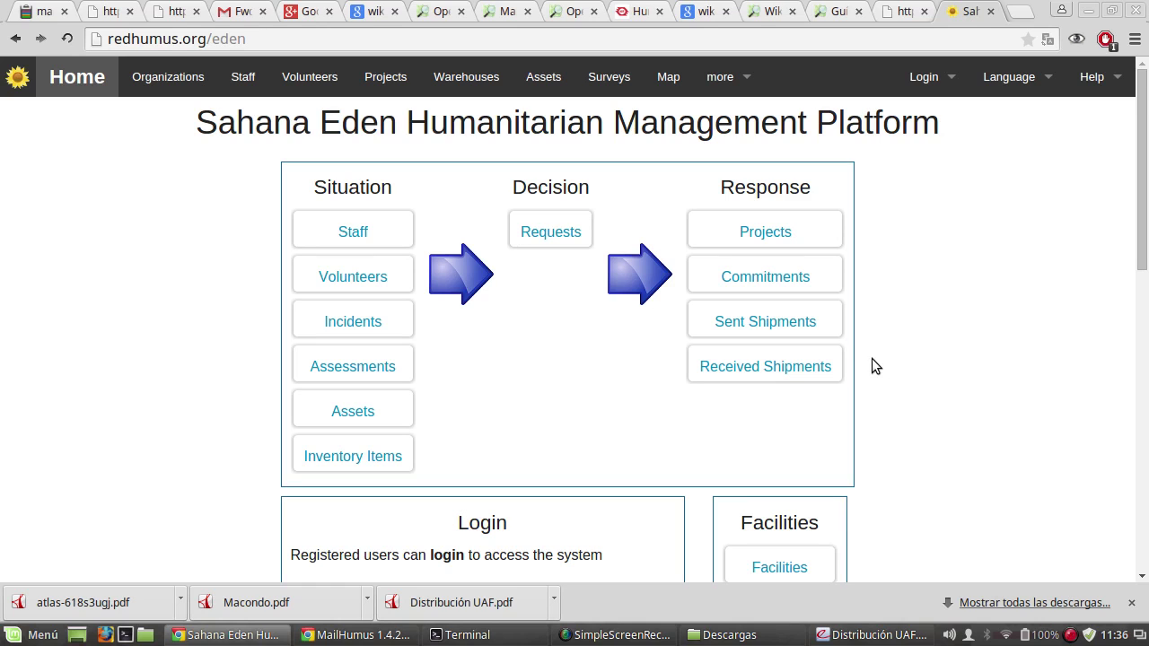
{"action": "scroll", "coordinate": [885, 361], "scroll_direction": "down", "scroll_amount": 10}
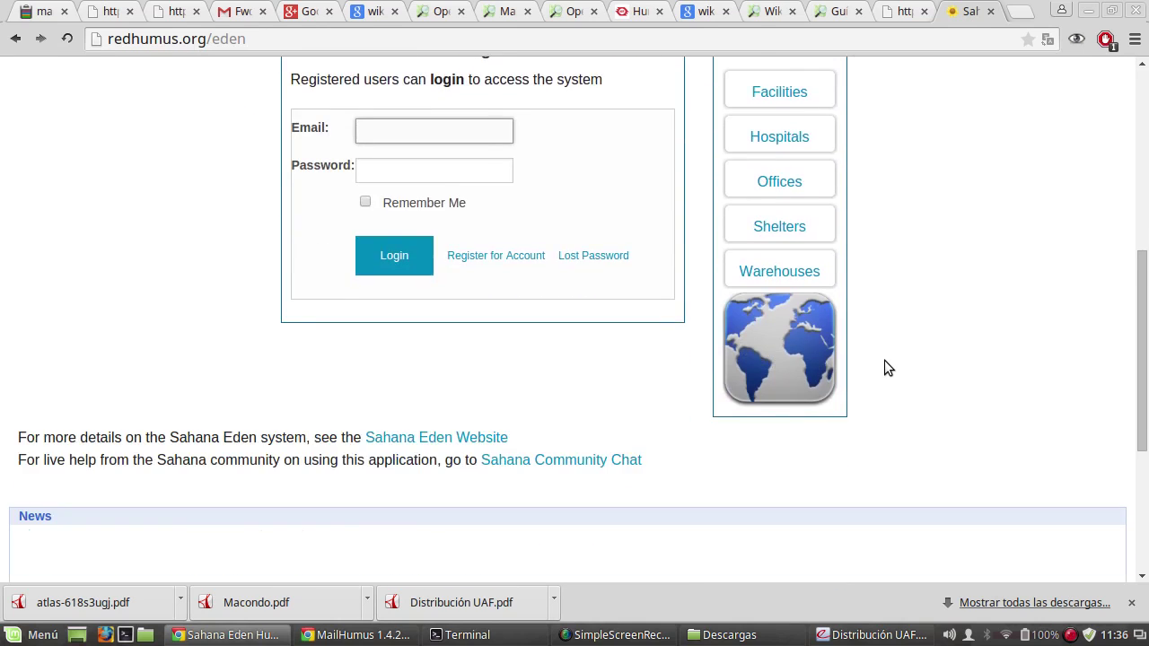
{"action": "scroll", "coordinate": [884, 360], "scroll_direction": "up", "scroll_amount": 1}
{"action": "scroll", "coordinate": [885, 360], "scroll_direction": "up", "scroll_amount": 9}
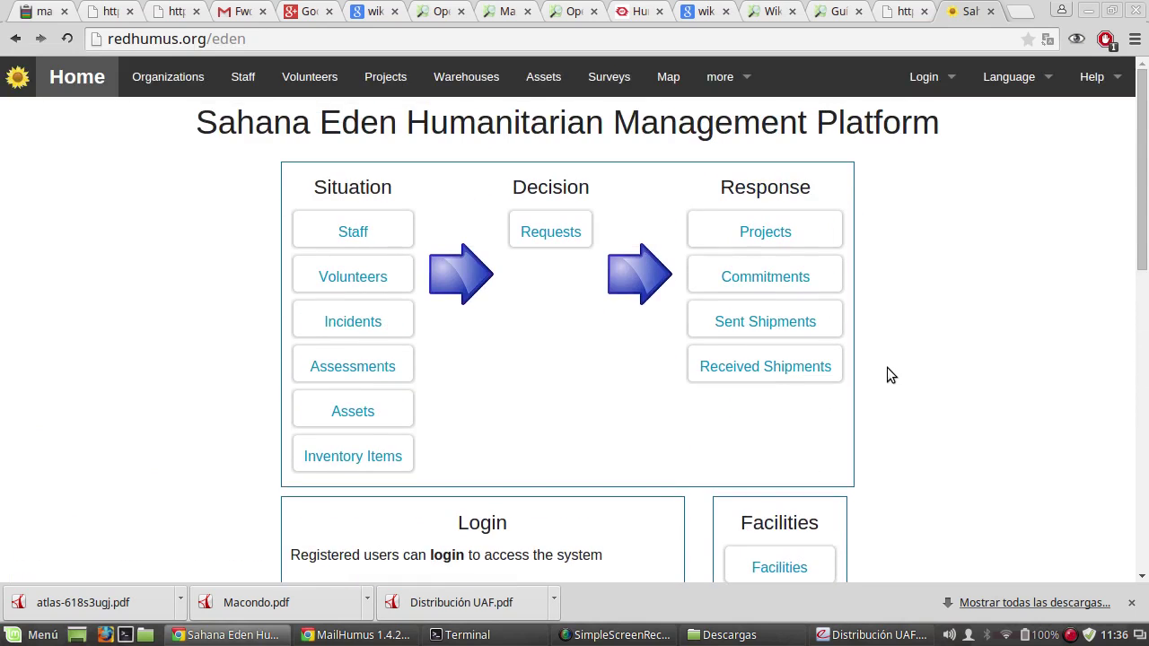
{"action": "left_click", "coordinate": [675, 78]}
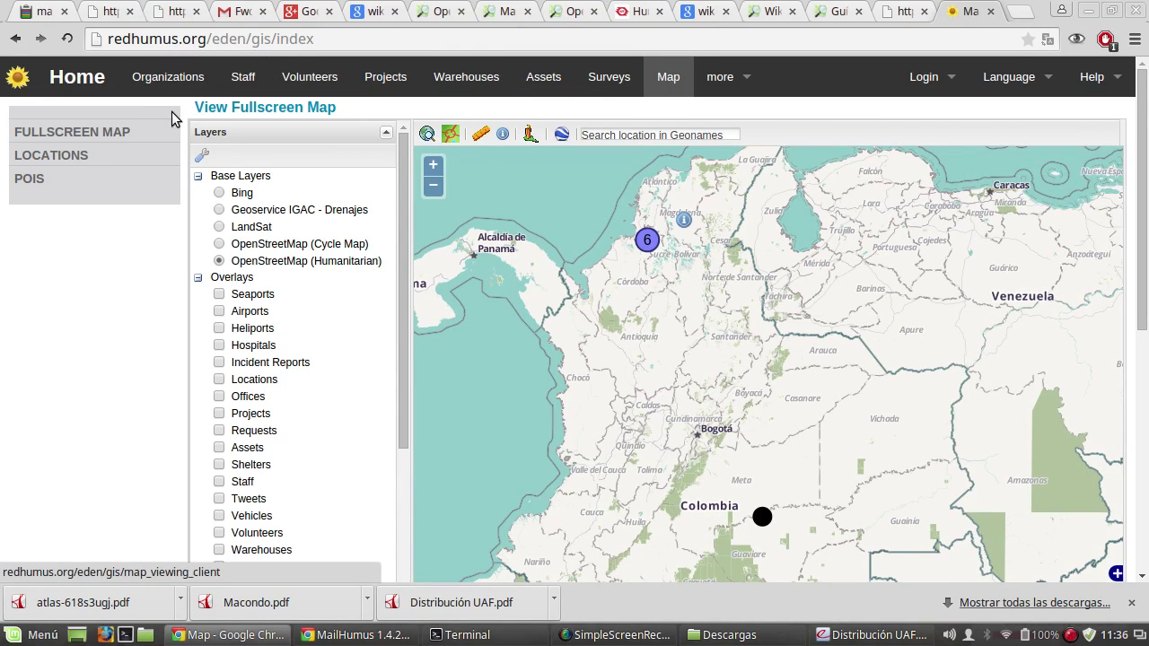
Step: Open the Organizations section and read its introduction to the mapping of social actors
{"action": "left_click", "coordinate": [148, 81]}
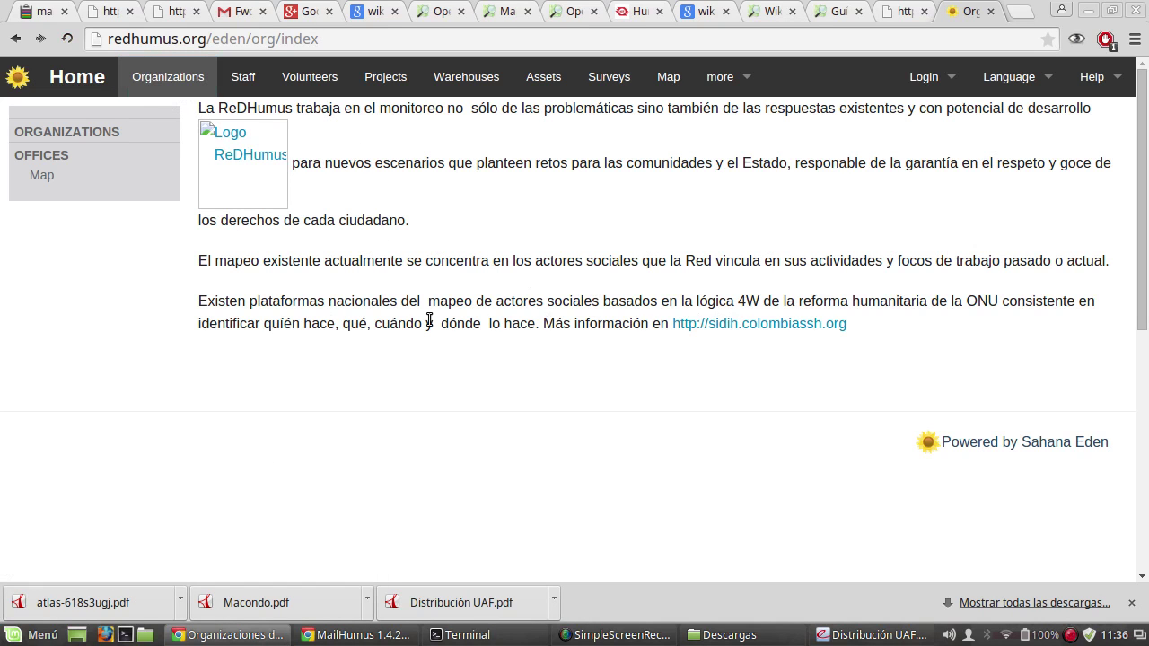
{"action": "scroll", "coordinate": [425, 324], "scroll_direction": "down", "scroll_amount": 3}
{"action": "scroll", "coordinate": [426, 323], "scroll_direction": "up", "scroll_amount": 3}
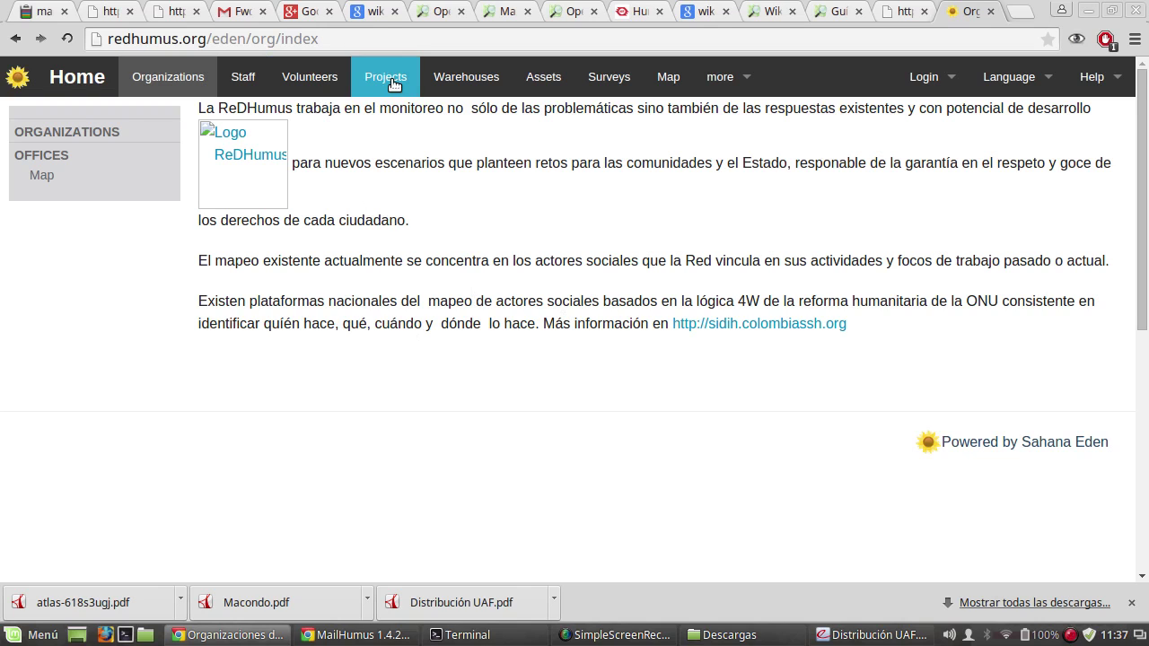
{"action": "scroll", "coordinate": [692, 393], "scroll_direction": "down", "scroll_amount": 3}
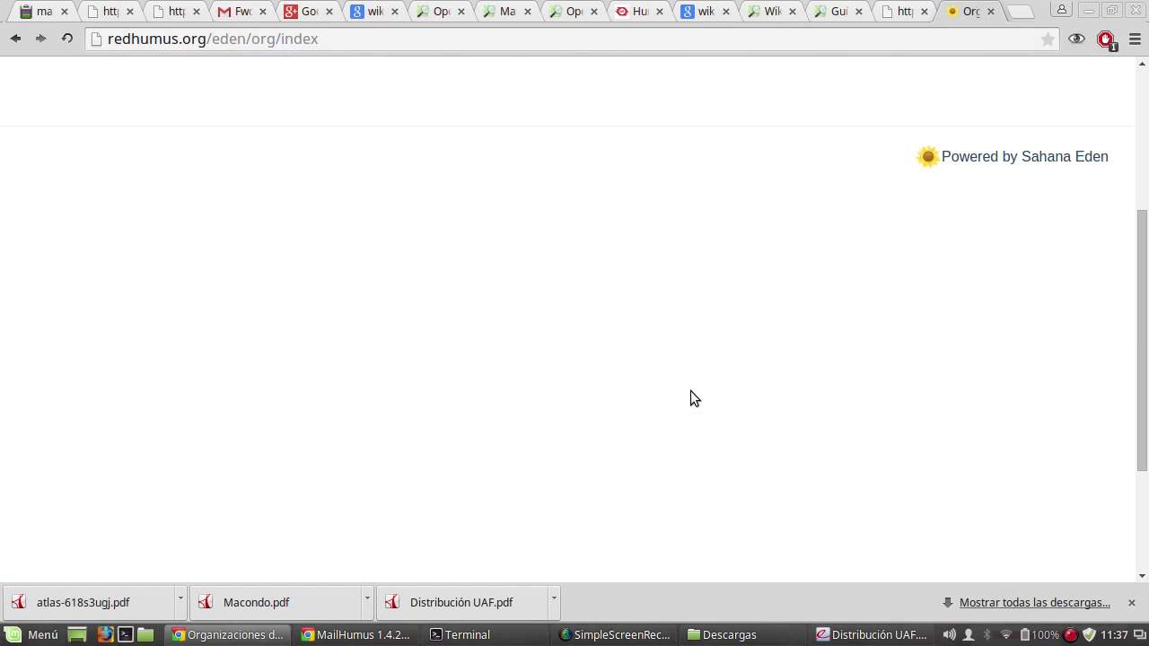
{"action": "scroll", "coordinate": [691, 398], "scroll_direction": "up", "scroll_amount": 3}
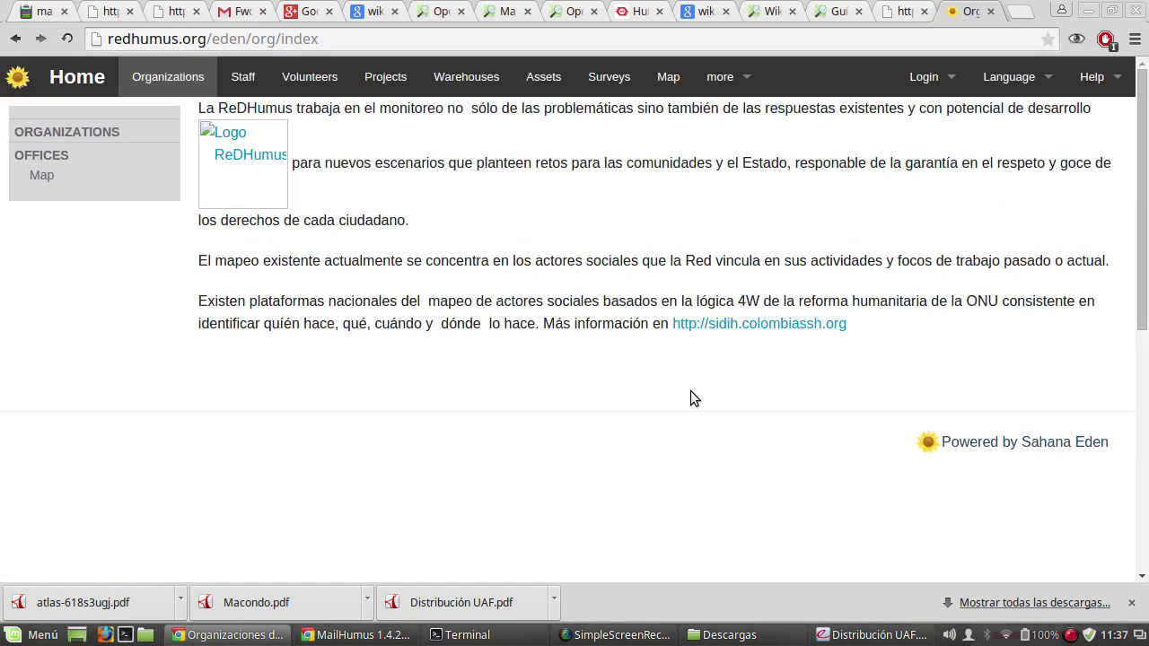
Step: Open the list of organizations and look through the entries on its first page
{"action": "left_click", "coordinate": [85, 131]}
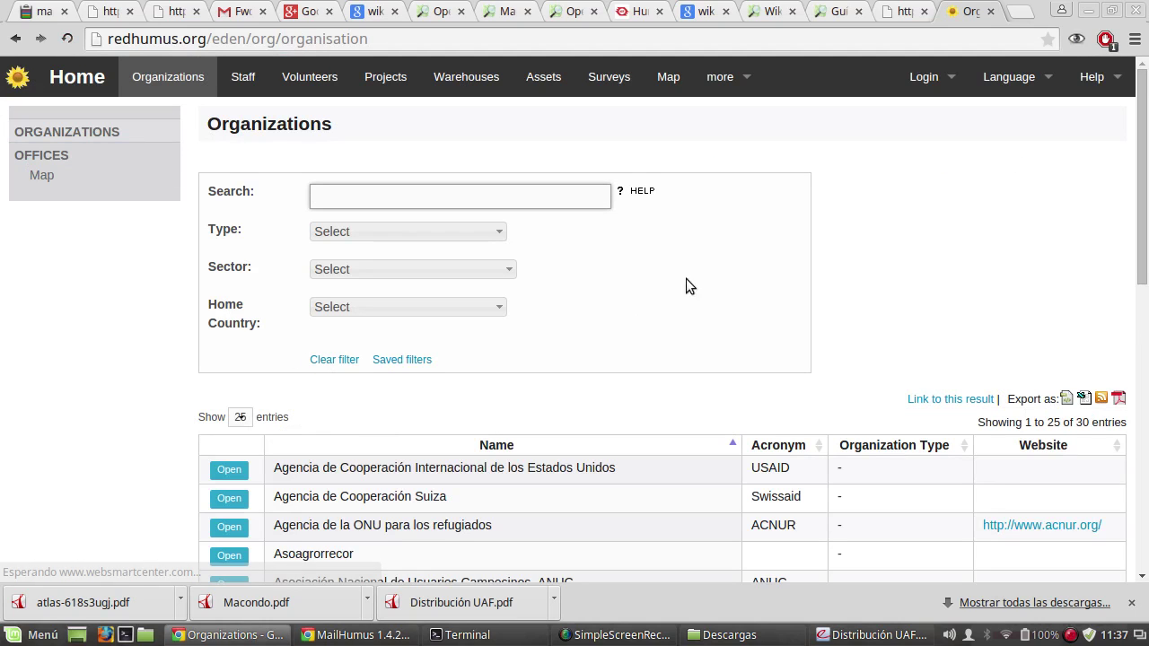
{"action": "scroll", "coordinate": [913, 269], "scroll_direction": "down", "scroll_amount": 1}
{"action": "scroll", "coordinate": [915, 269], "scroll_direction": "down", "scroll_amount": 2}
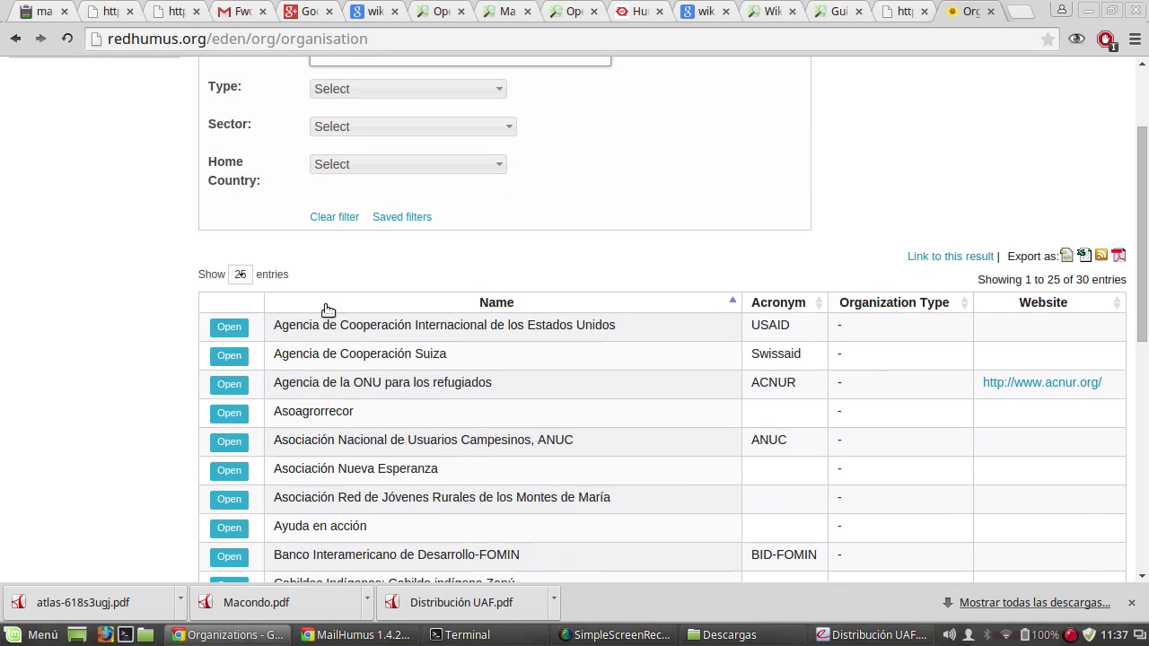
{"action": "scroll", "coordinate": [417, 440], "scroll_direction": "down", "scroll_amount": 3}
{"action": "scroll", "coordinate": [424, 423], "scroll_direction": "down", "scroll_amount": 6}
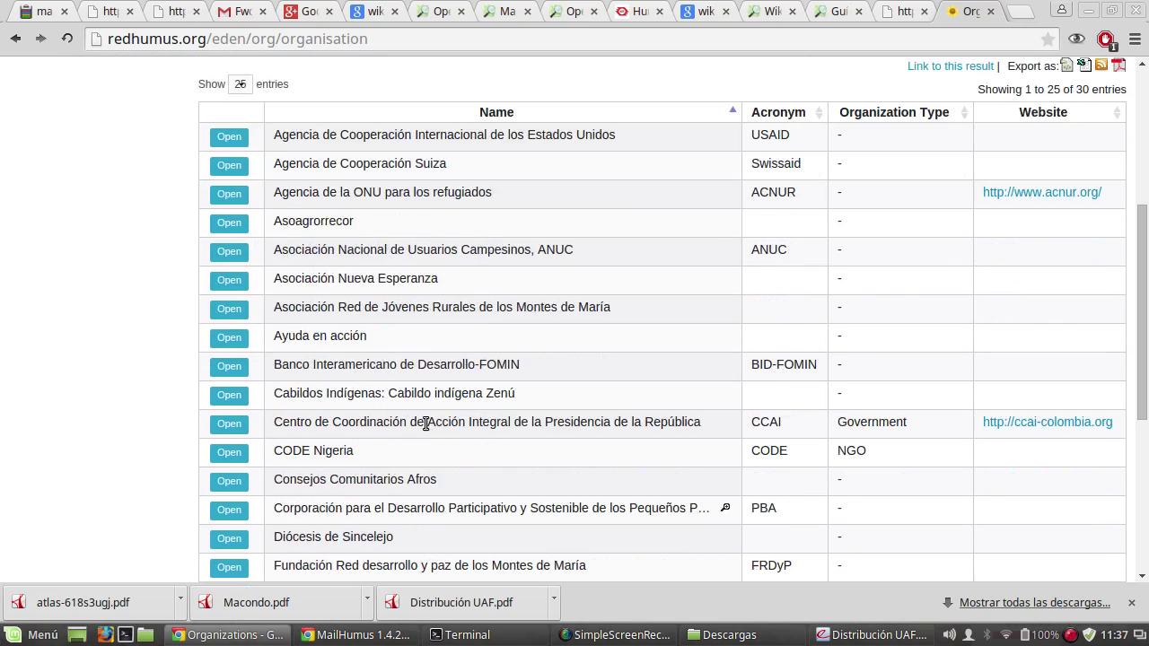
{"action": "scroll", "coordinate": [408, 429], "scroll_direction": "down", "scroll_amount": 3}
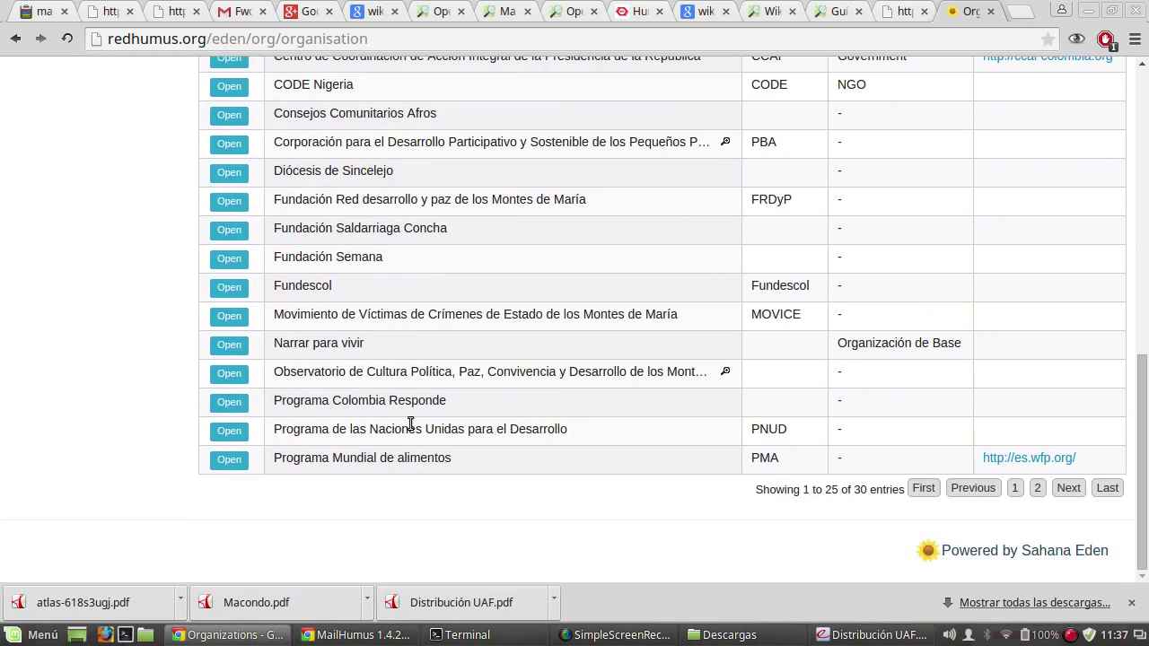
{"action": "scroll", "coordinate": [411, 424], "scroll_direction": "up", "scroll_amount": 11}
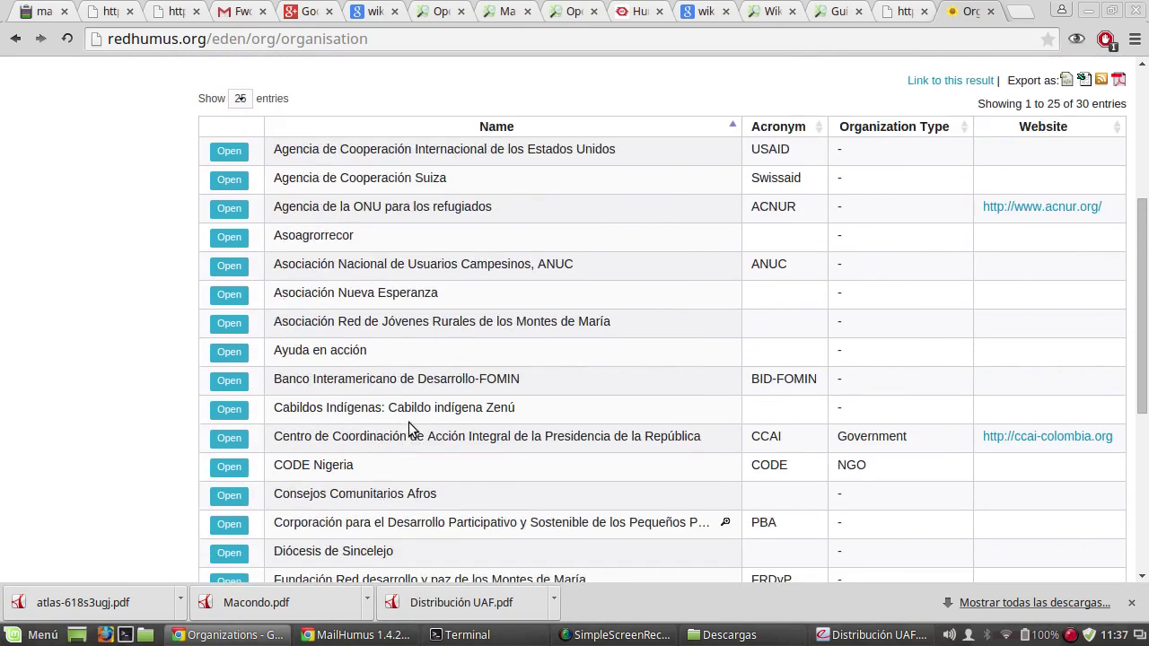
{"action": "scroll", "coordinate": [409, 424], "scroll_direction": "up", "scroll_amount": 3}
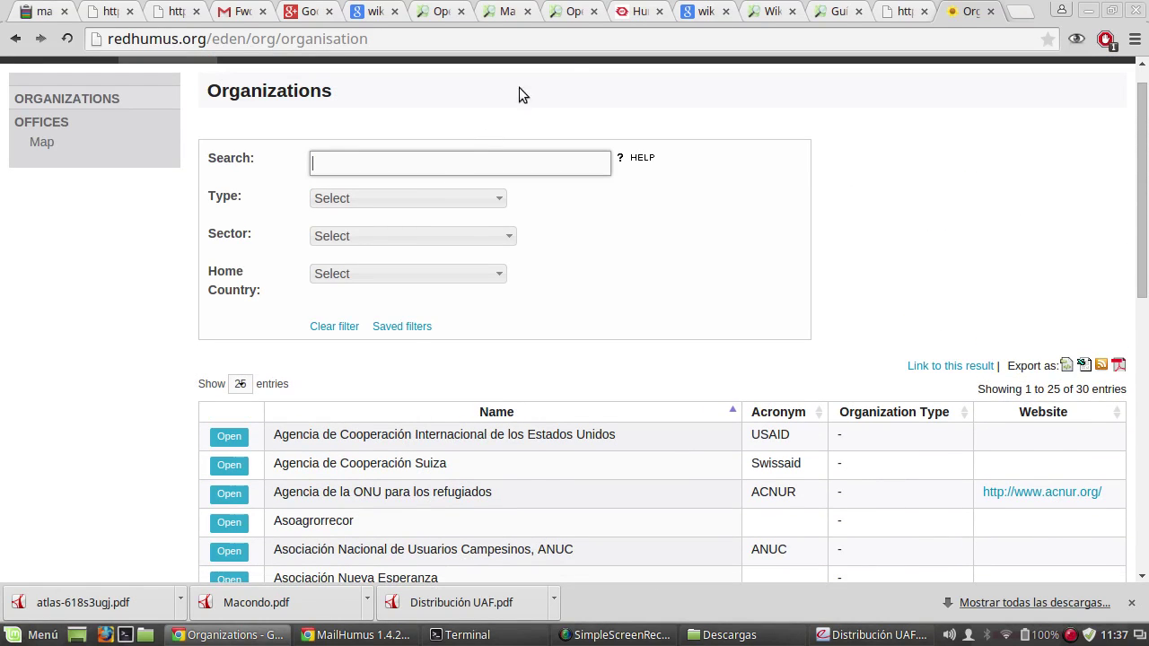
{"action": "scroll", "coordinate": [757, 135], "scroll_direction": "up", "scroll_amount": 1}
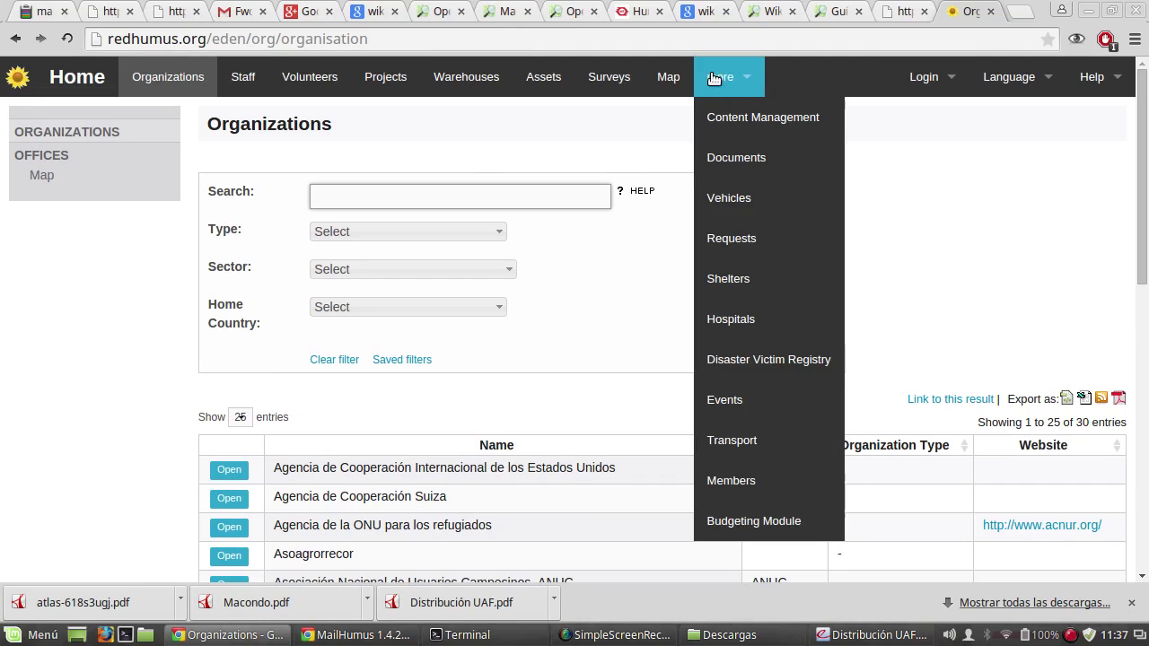
Step: Return to the platform's map, turn on the Projects overlay and inspect the project markers around southern Bolívar
{"action": "left_click", "coordinate": [675, 76]}
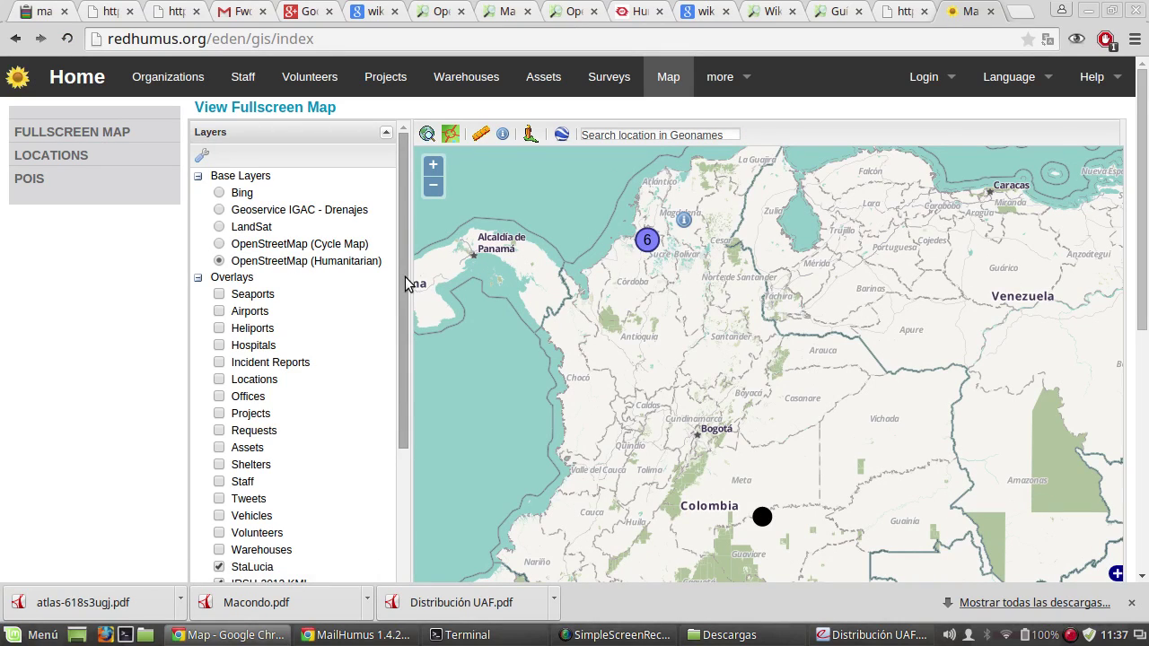
{"action": "scroll", "coordinate": [403, 297], "scroll_direction": "down", "scroll_amount": 1}
{"action": "scroll", "coordinate": [389, 293], "scroll_direction": "down", "scroll_amount": 2}
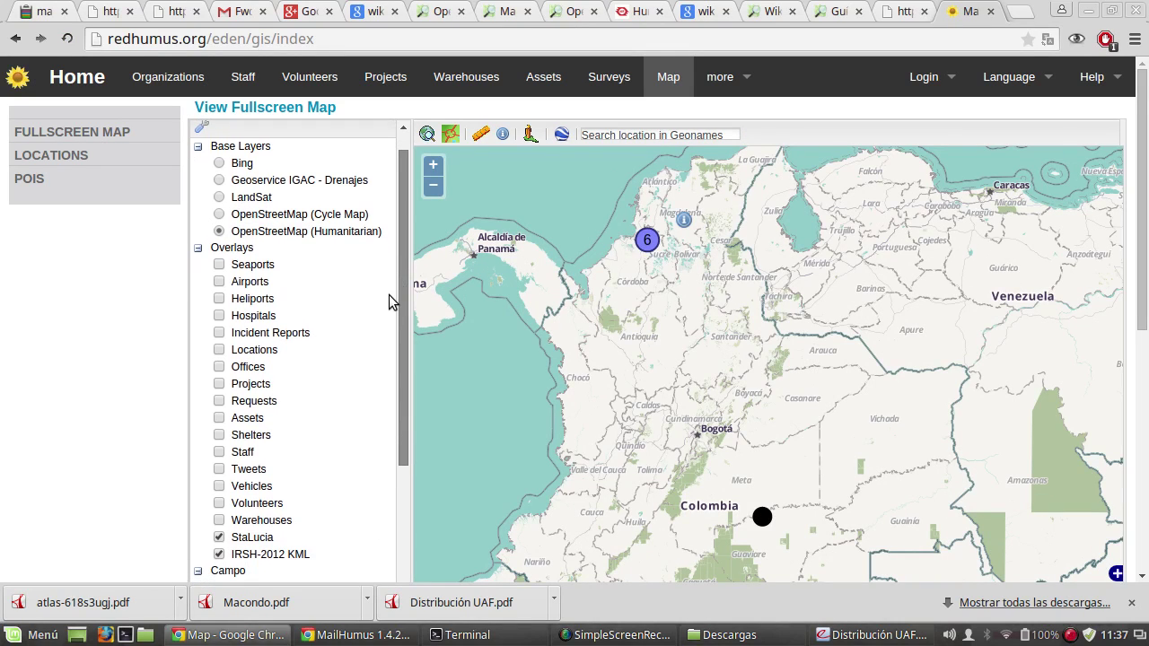
{"action": "scroll", "coordinate": [391, 324], "scroll_direction": "down", "scroll_amount": 2}
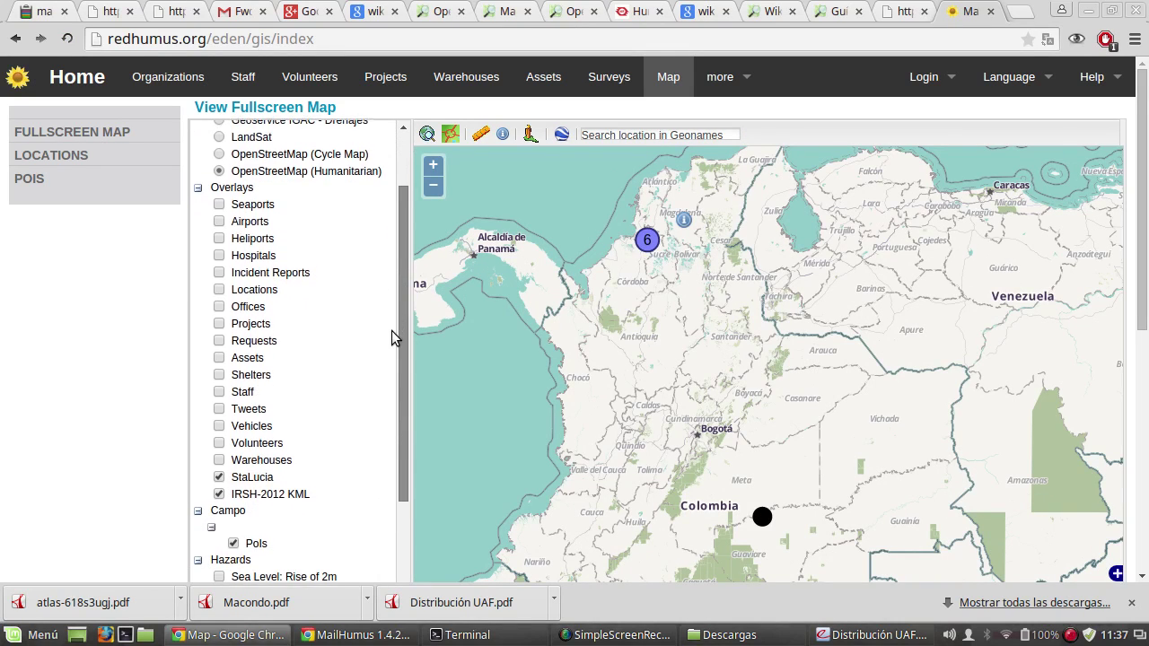
{"action": "scroll", "coordinate": [392, 324], "scroll_direction": "up", "scroll_amount": 1}
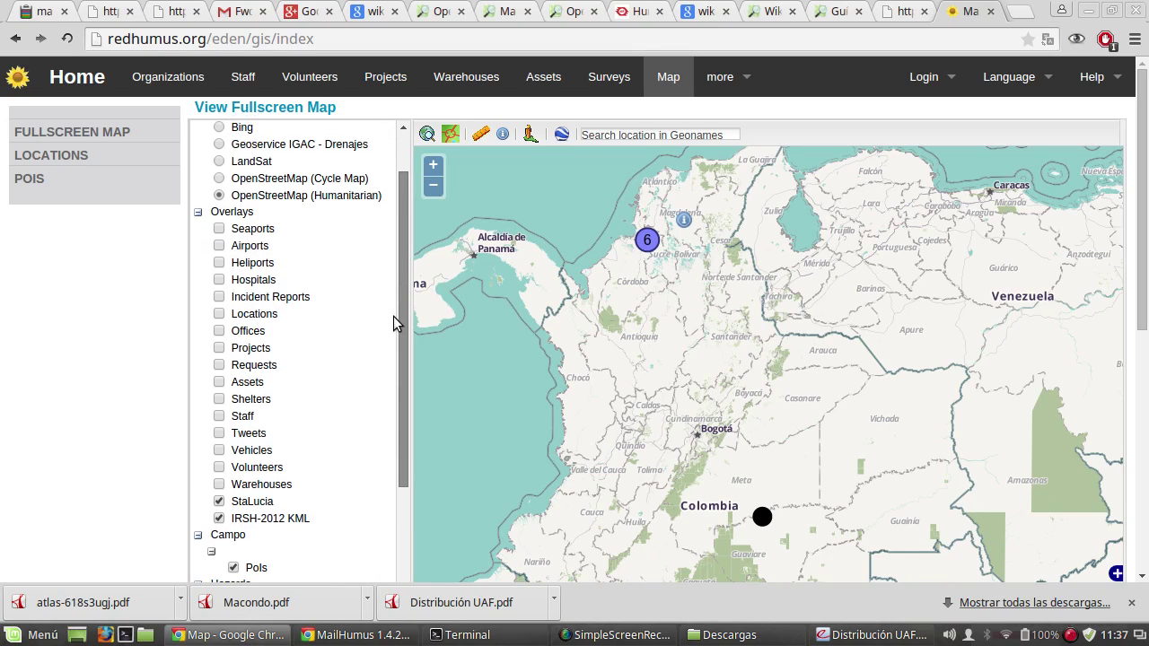
{"action": "left_click", "coordinate": [219, 349]}
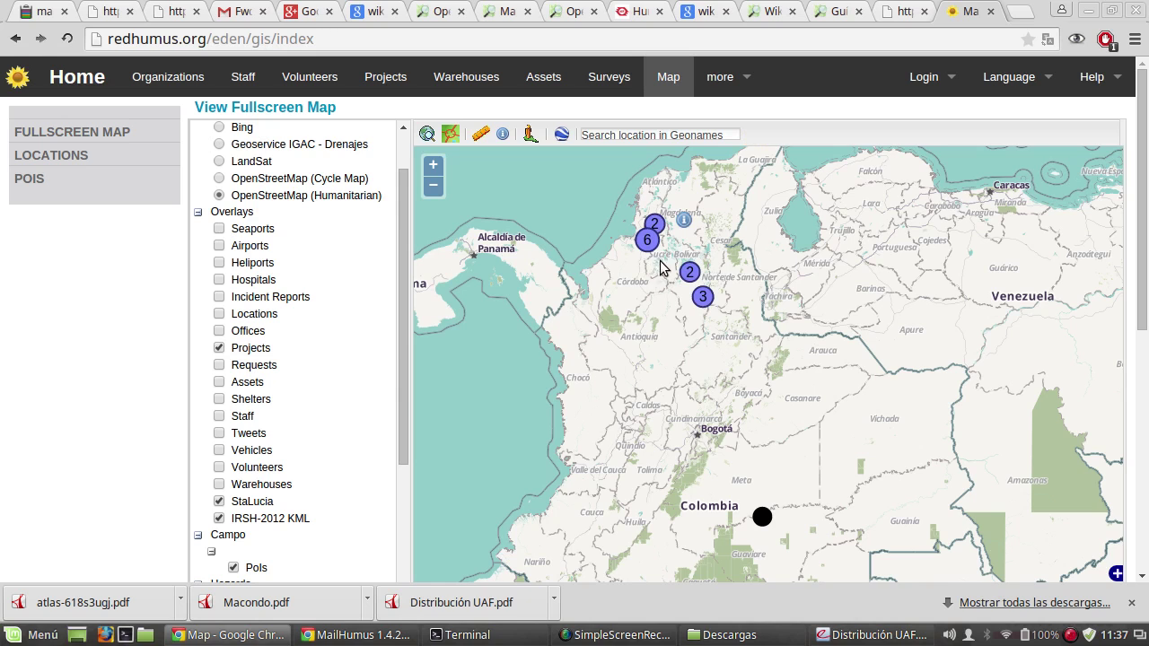
{"action": "scroll", "coordinate": [665, 263], "scroll_direction": "up", "scroll_amount": 2}
{"action": "mouse_move", "coordinate": [759, 285]}
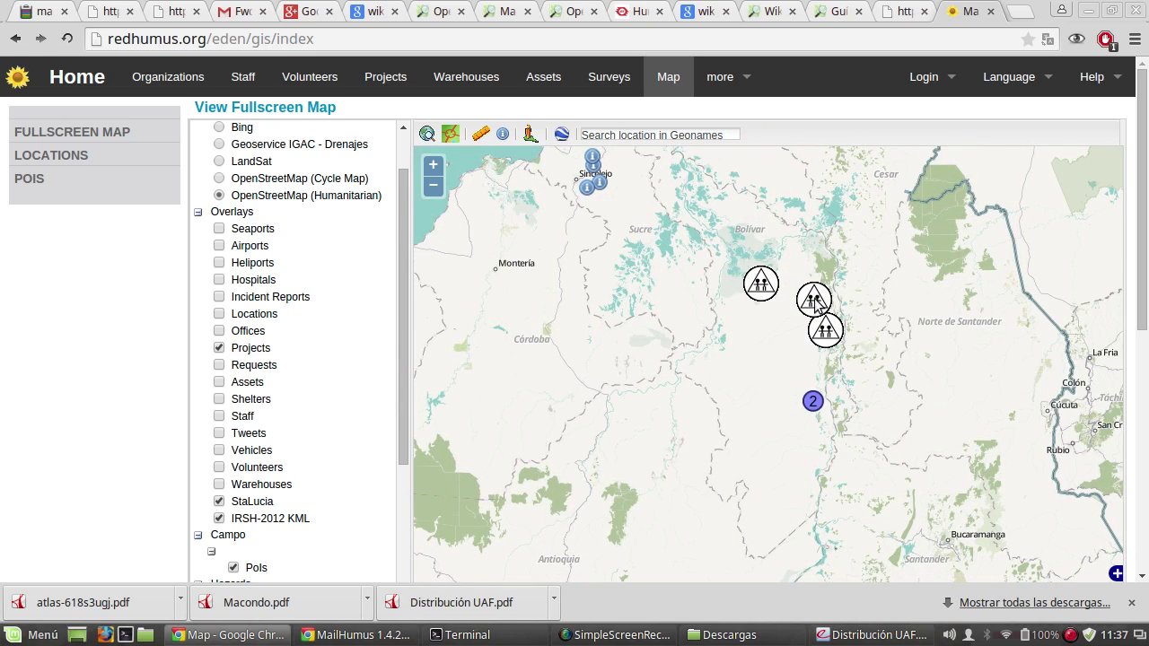
{"action": "mouse_move", "coordinate": [813, 304]}
Step: Return to the OpenStreetMap editor and open the editable list of background imagery sources
{"action": "left_click", "coordinate": [568, 11]}
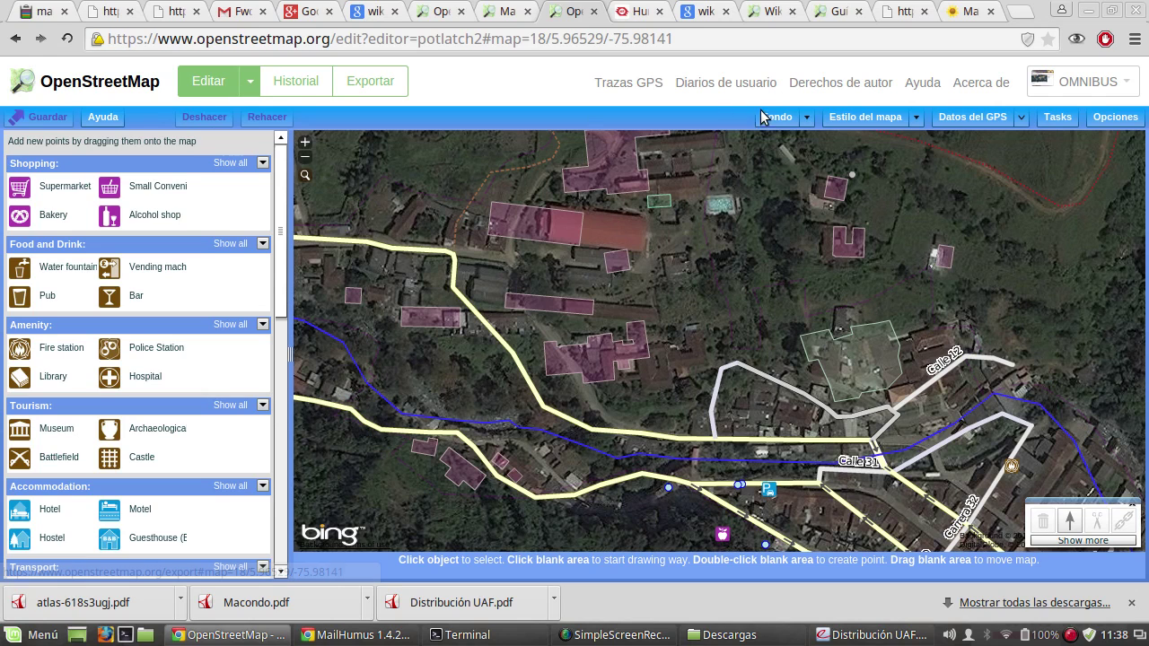
{"action": "left_click", "coordinate": [807, 118]}
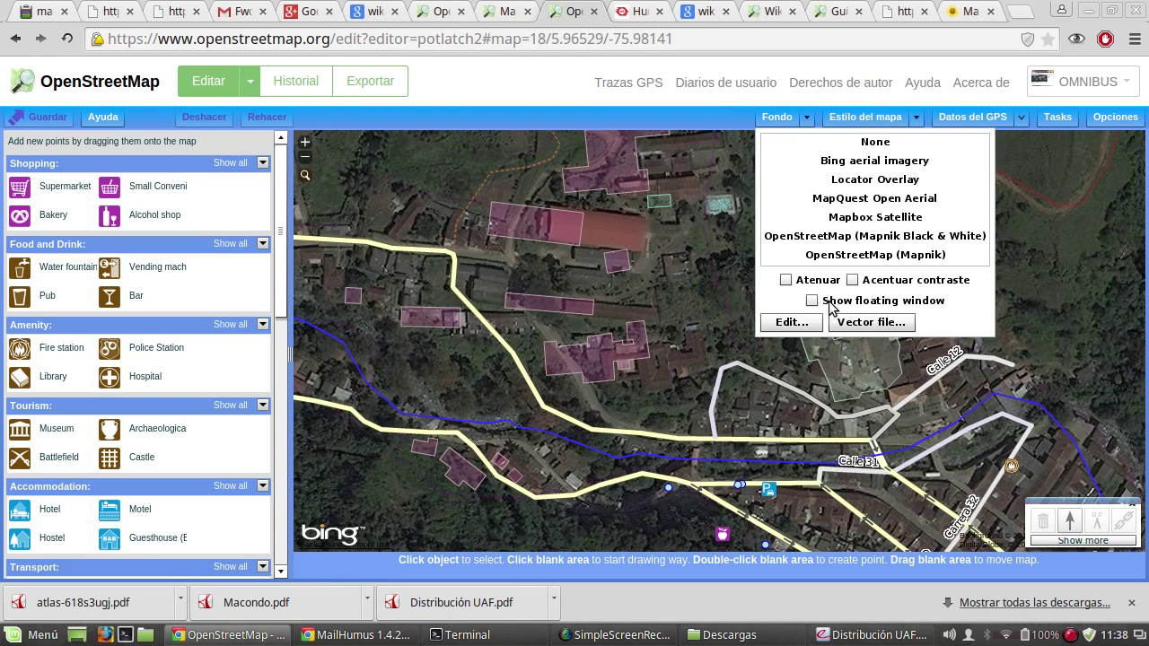
{"action": "left_click", "coordinate": [791, 322]}
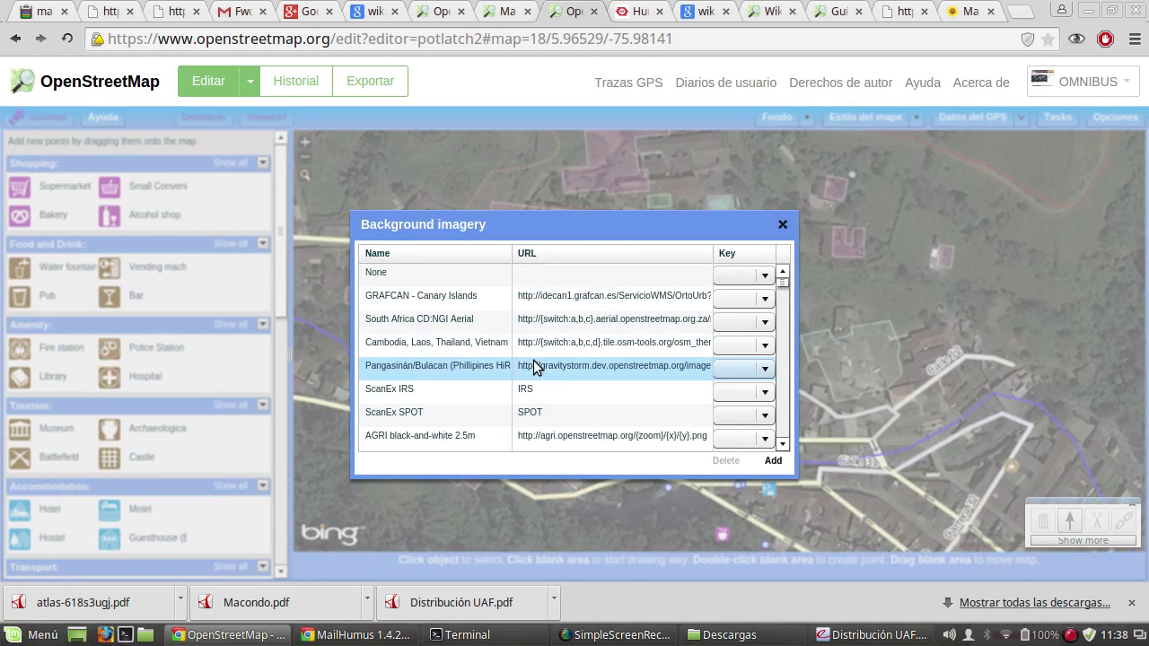
Step: Look through the background imagery sources, inspect the name and URL of Bing aerial imagery, and close the list
{"action": "scroll", "coordinate": [535, 363], "scroll_direction": "down", "scroll_amount": 20}
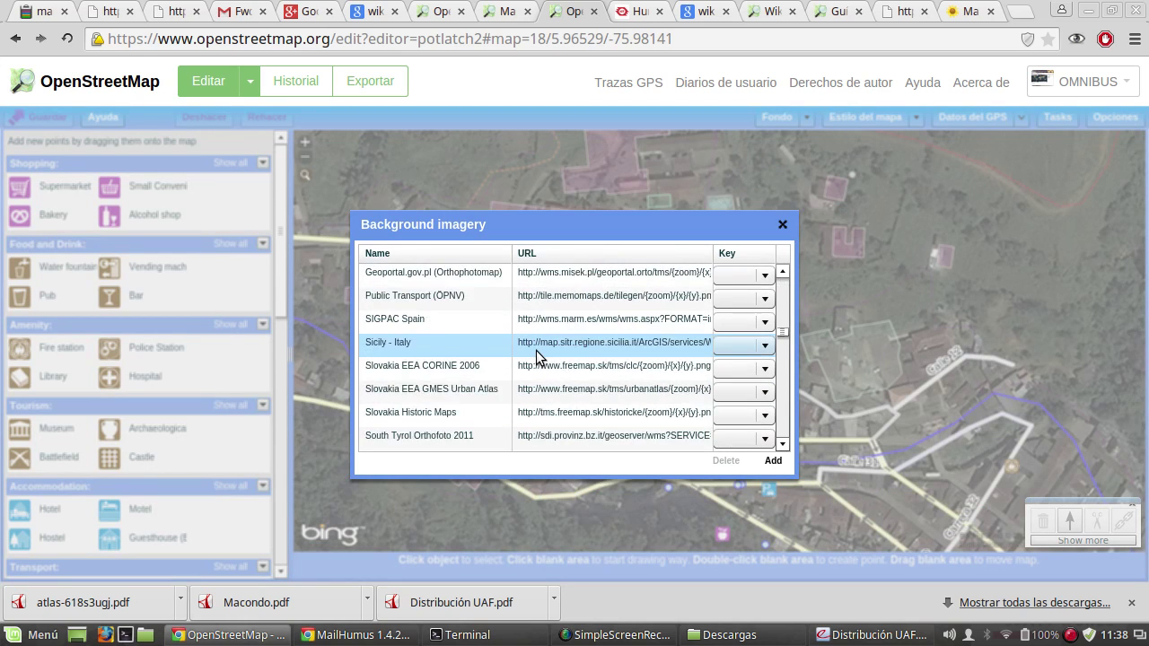
{"action": "scroll", "coordinate": [536, 359], "scroll_direction": "down", "scroll_amount": 20}
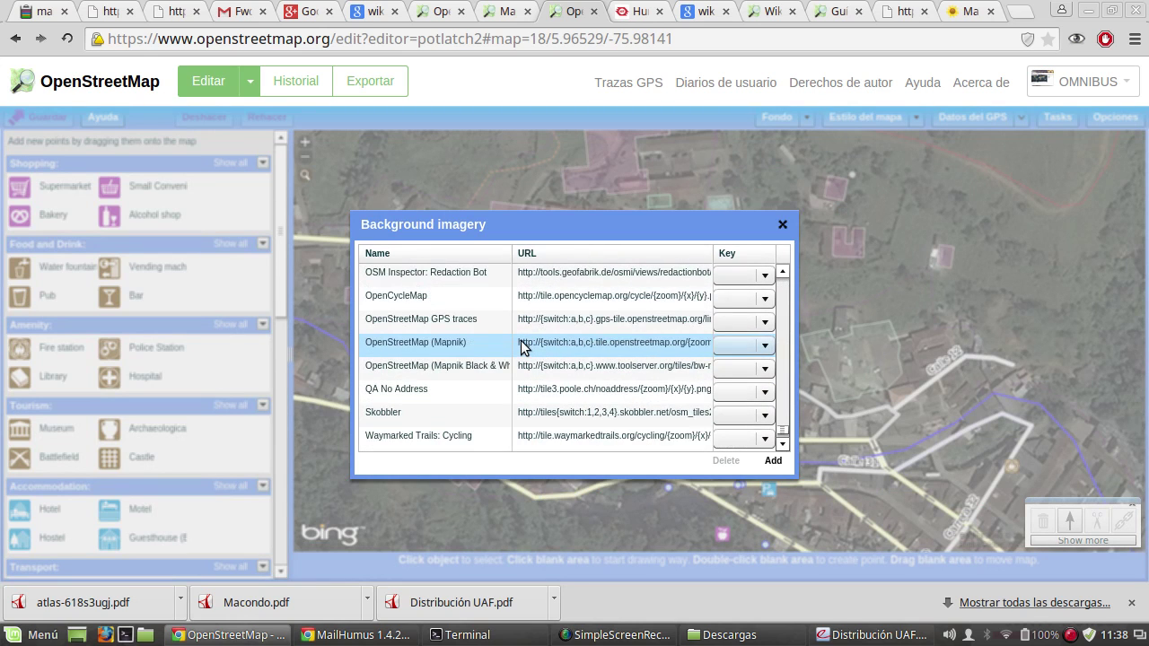
{"action": "scroll", "coordinate": [524, 348], "scroll_direction": "down", "scroll_amount": 1}
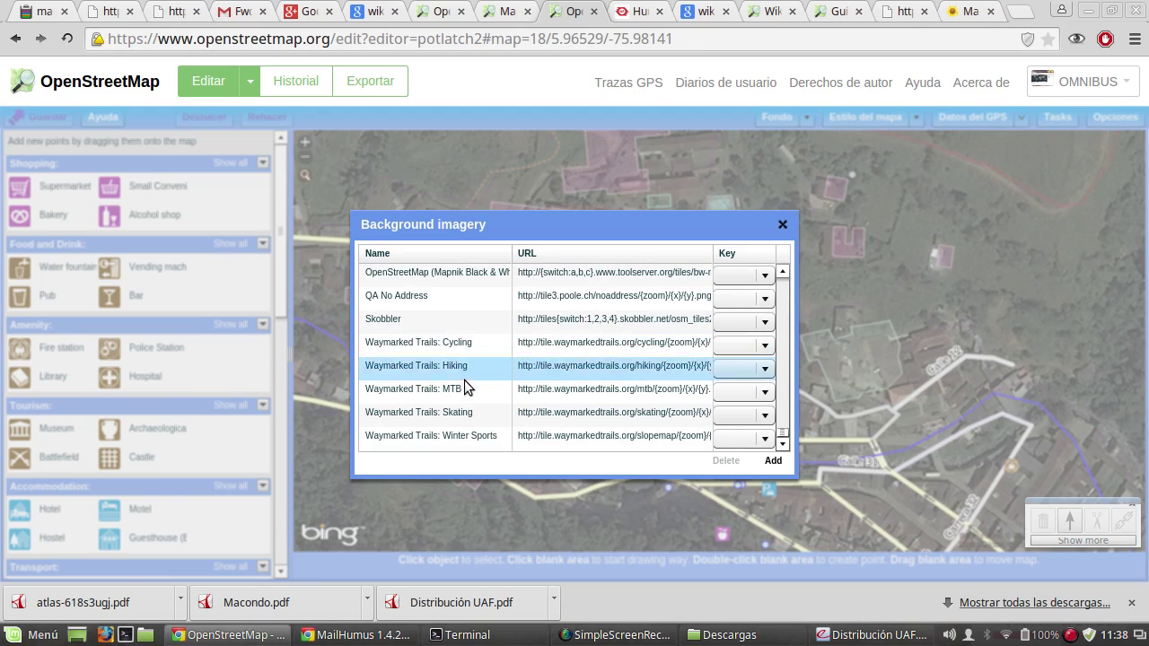
{"action": "scroll", "coordinate": [462, 415], "scroll_direction": "up", "scroll_amount": 16}
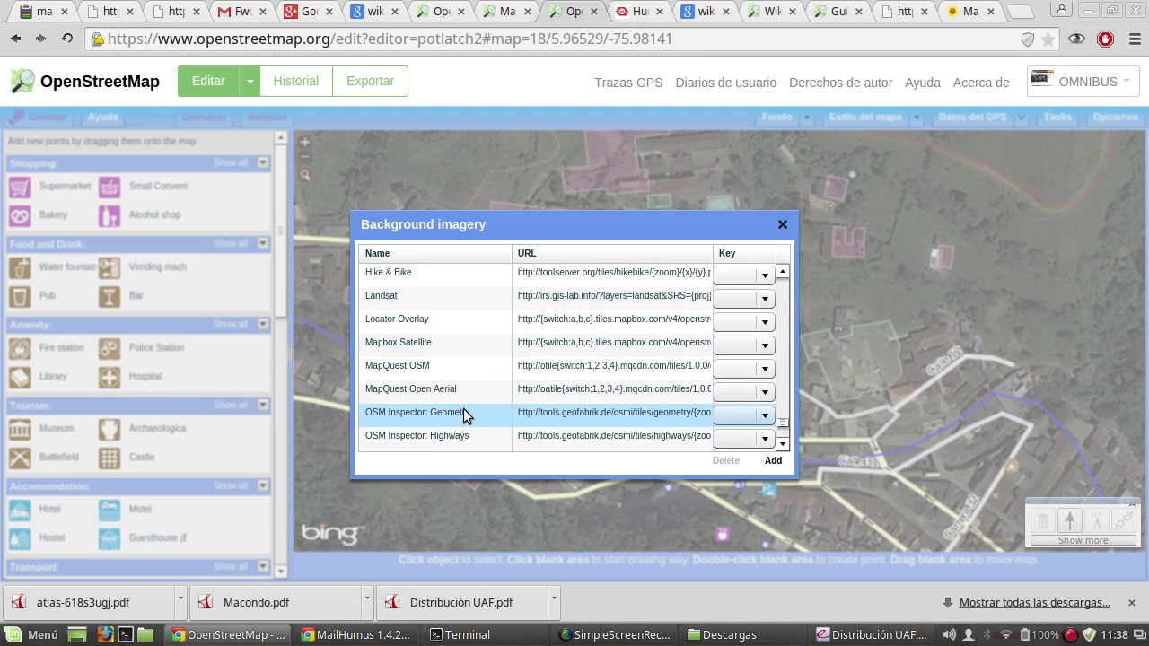
{"action": "scroll", "coordinate": [454, 365], "scroll_direction": "up", "scroll_amount": 6}
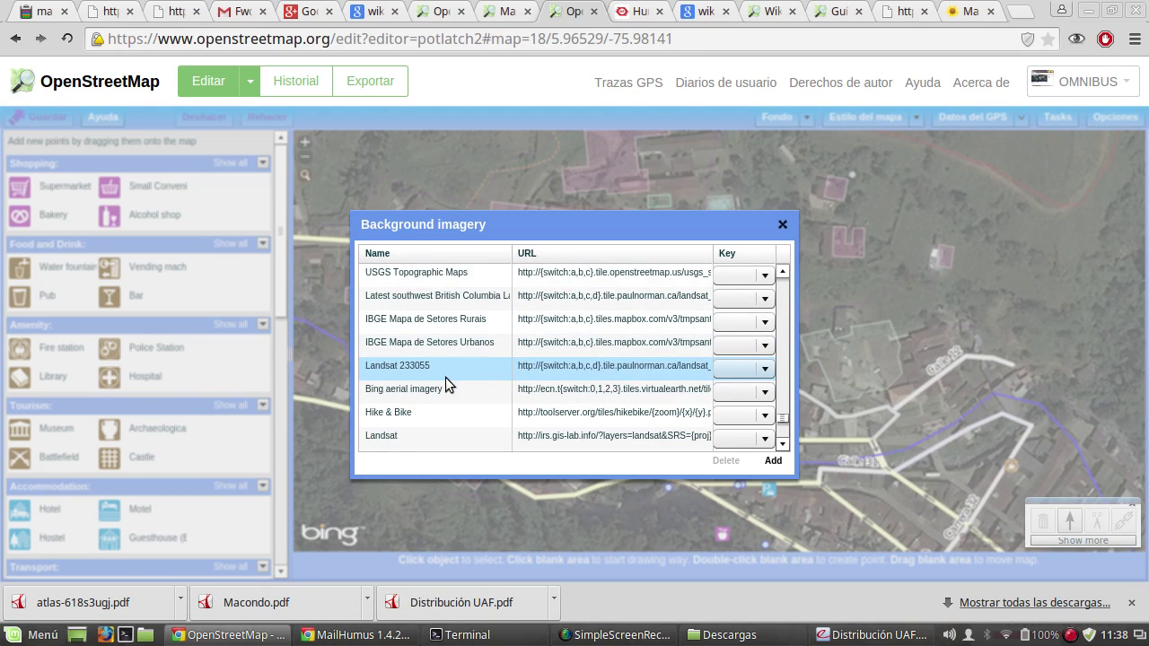
{"action": "left_click", "coordinate": [577, 393]}
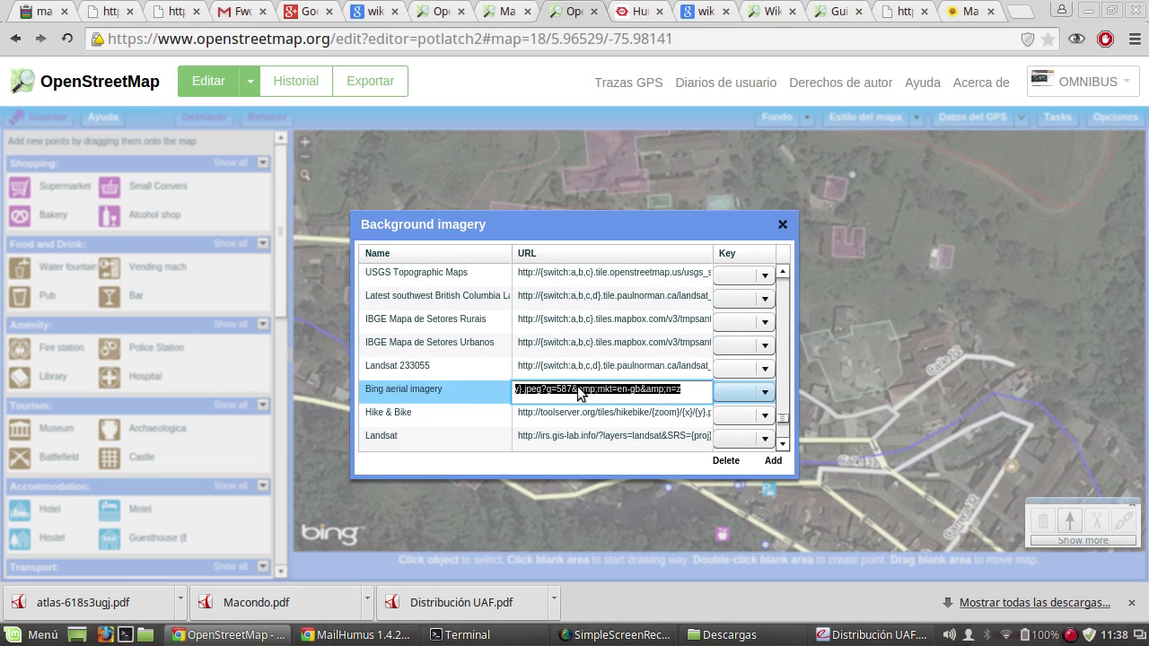
{"action": "left_click", "coordinate": [470, 389]}
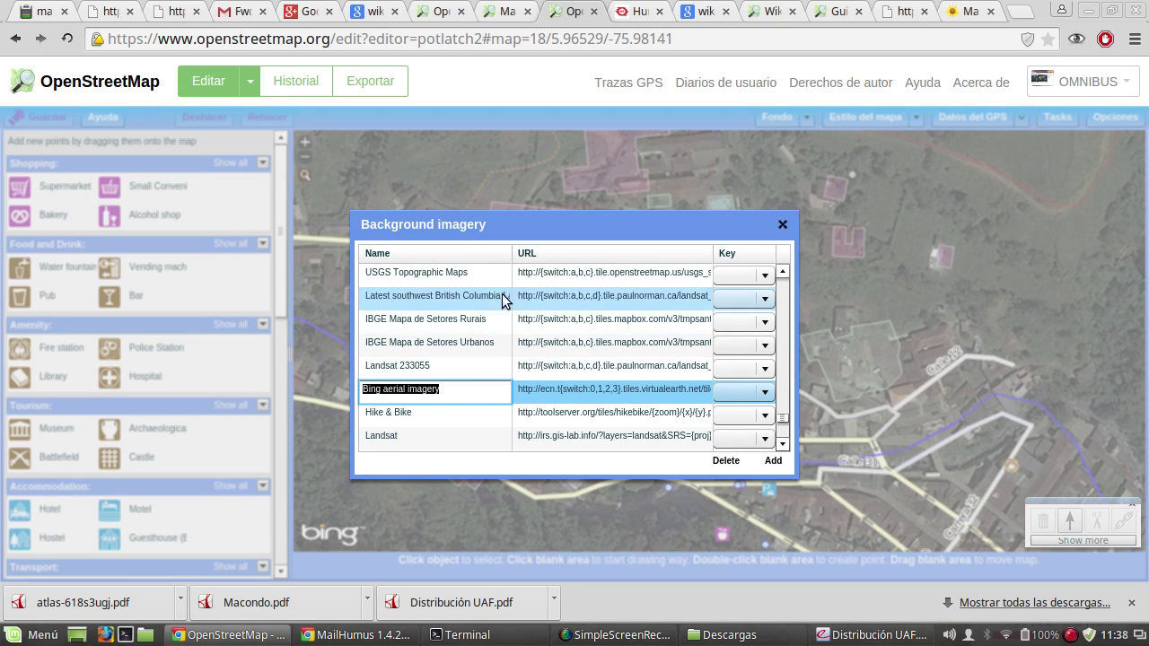
{"action": "left_click", "coordinate": [782, 223]}
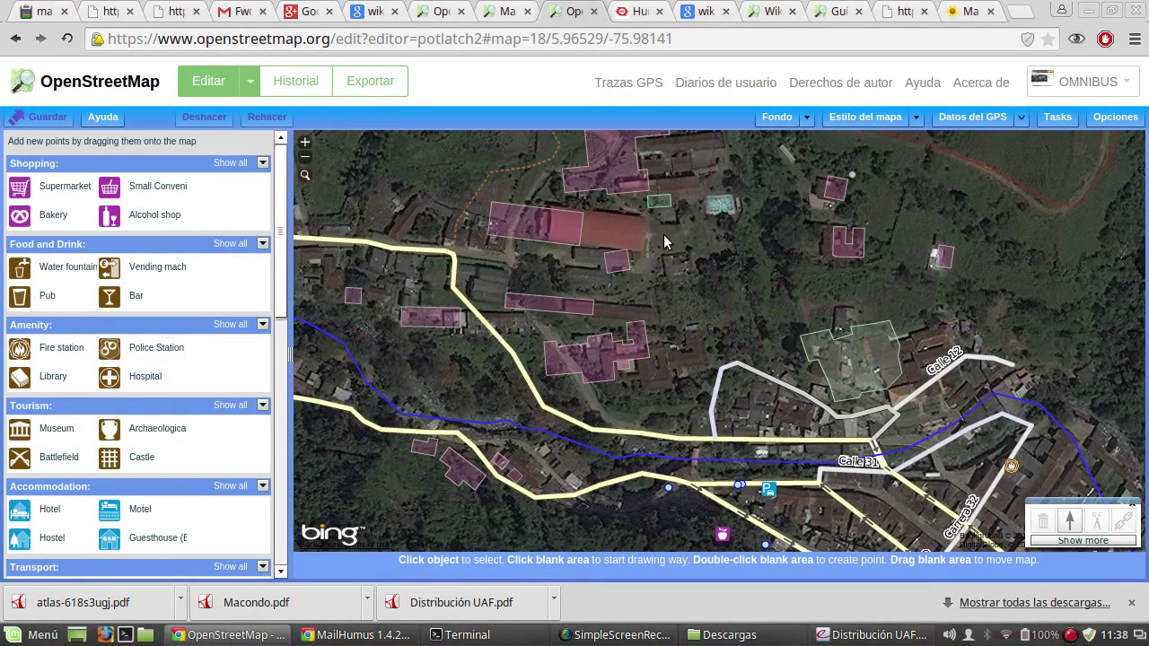
Step: Show the same area in the iD editor and return to editing with Potlatch 2
{"action": "left_click", "coordinate": [253, 83]}
{"action": "left_click", "coordinate": [252, 113]}
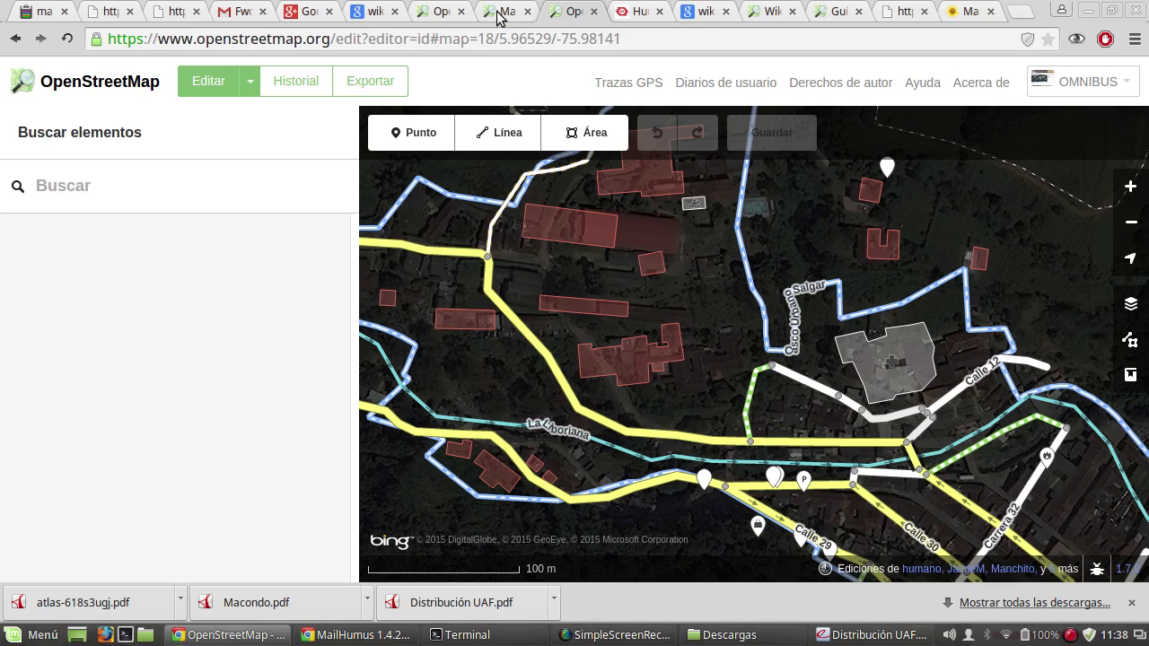
{"action": "left_click", "coordinate": [250, 90]}
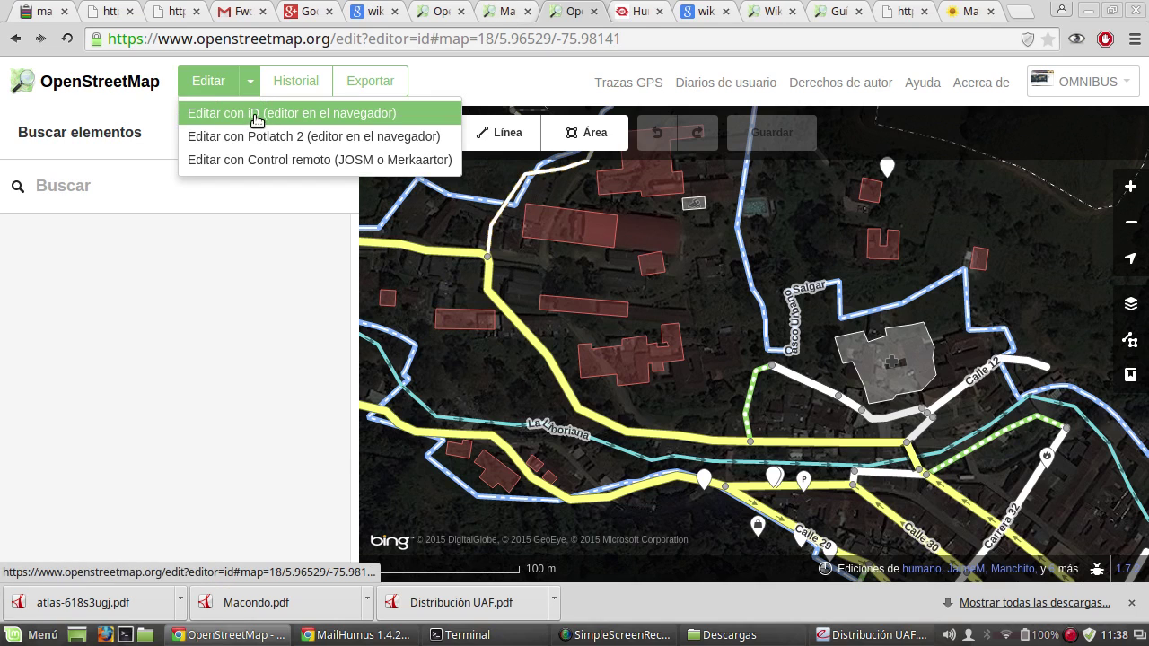
{"action": "left_click", "coordinate": [249, 135]}
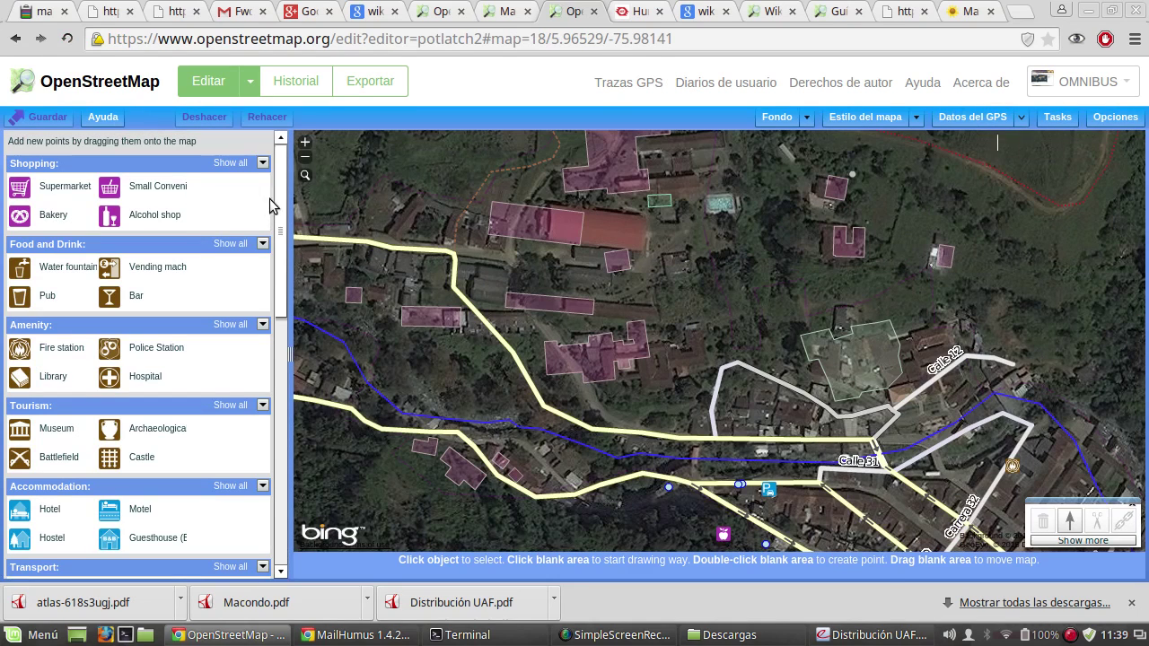
{"action": "left_click_drag", "start_coordinate": [282, 204], "coordinate": [281, 130]}
{"action": "left_click_drag", "start_coordinate": [686, 301], "coordinate": [753, 314]}
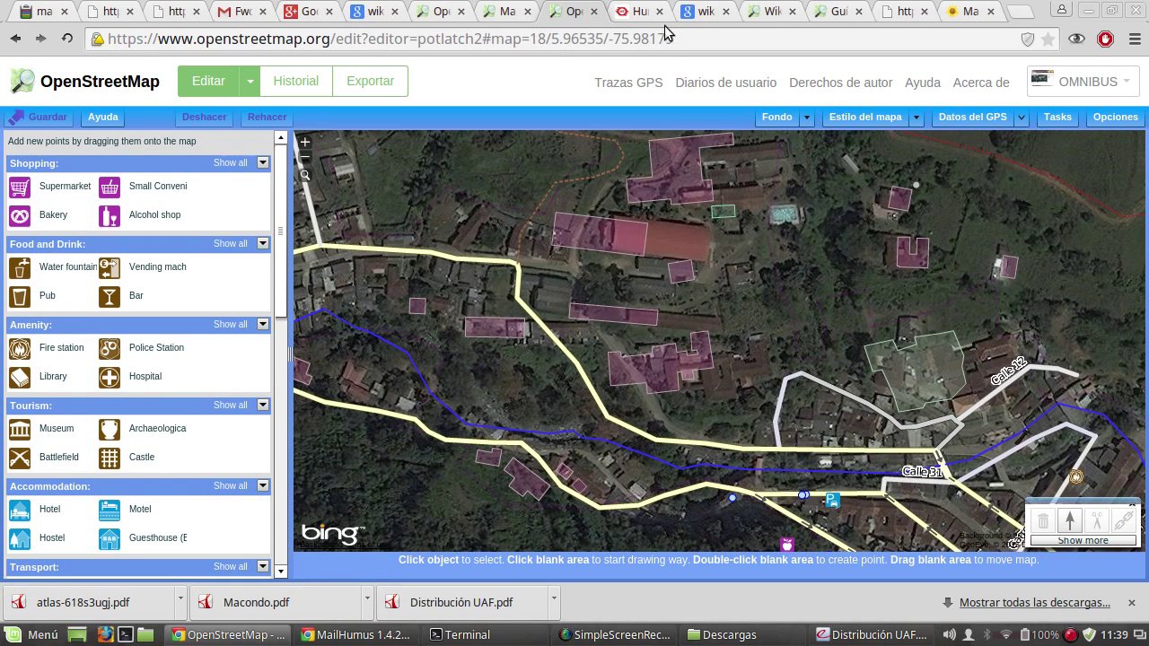
Step: Open the Map Features wiki page, highlight its title and read the introduction
{"action": "left_click", "coordinate": [495, 12]}
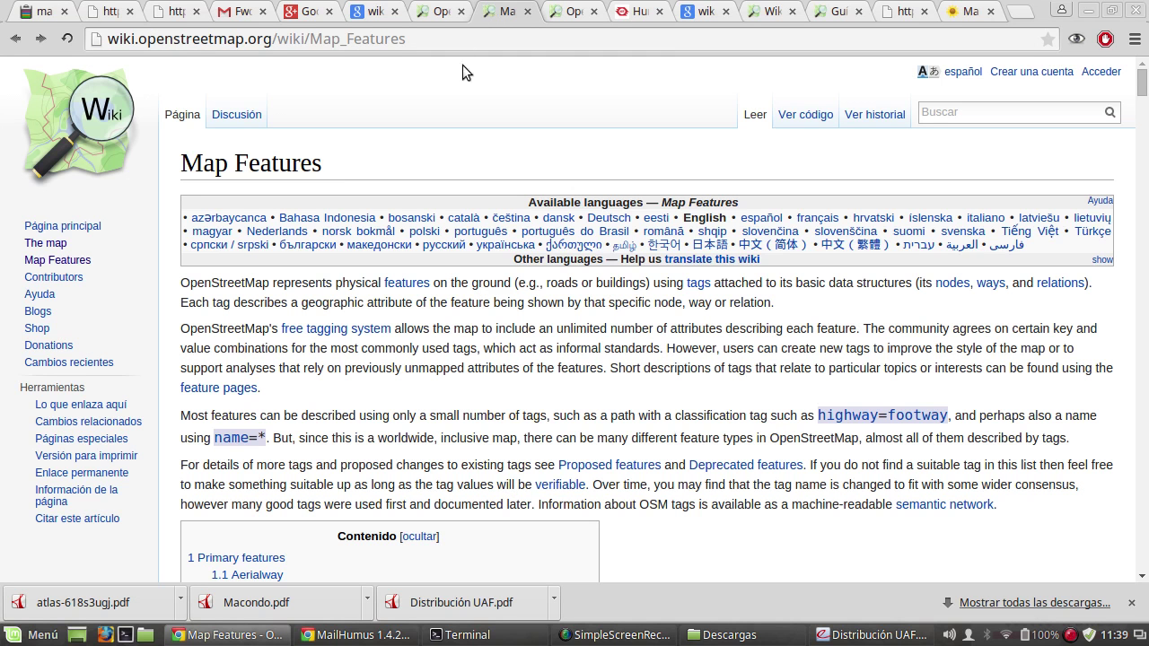
{"action": "left_click_drag", "start_coordinate": [329, 164], "coordinate": [172, 168]}
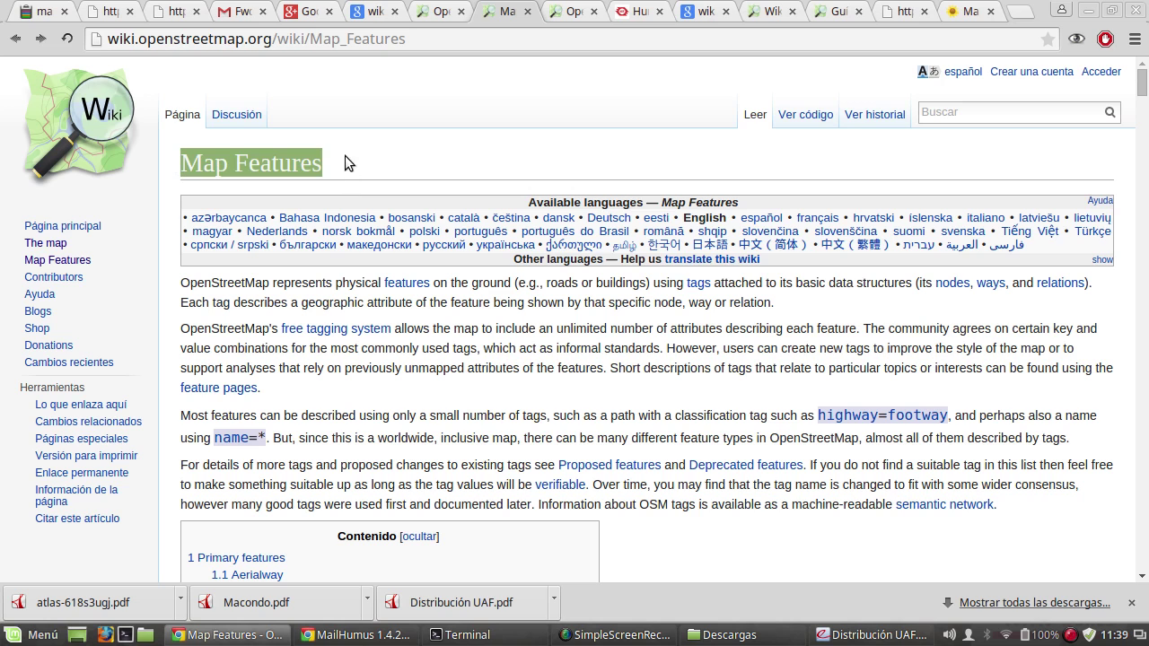
{"action": "scroll", "coordinate": [485, 425], "scroll_direction": "down", "scroll_amount": 3}
{"action": "scroll", "coordinate": [485, 424], "scroll_direction": "up", "scroll_amount": 2}
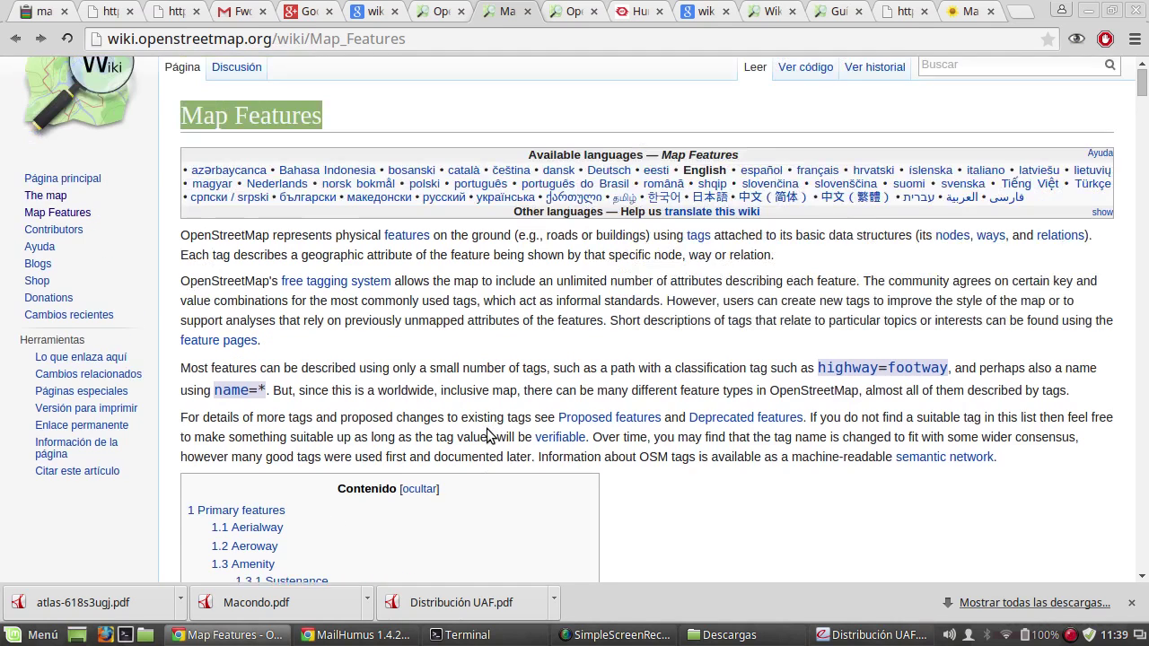
Step: Look through the Map Features table of contents, from Aerialway and Amenity to Shop and Waterway
{"action": "scroll", "coordinate": [488, 436], "scroll_direction": "down", "scroll_amount": 6}
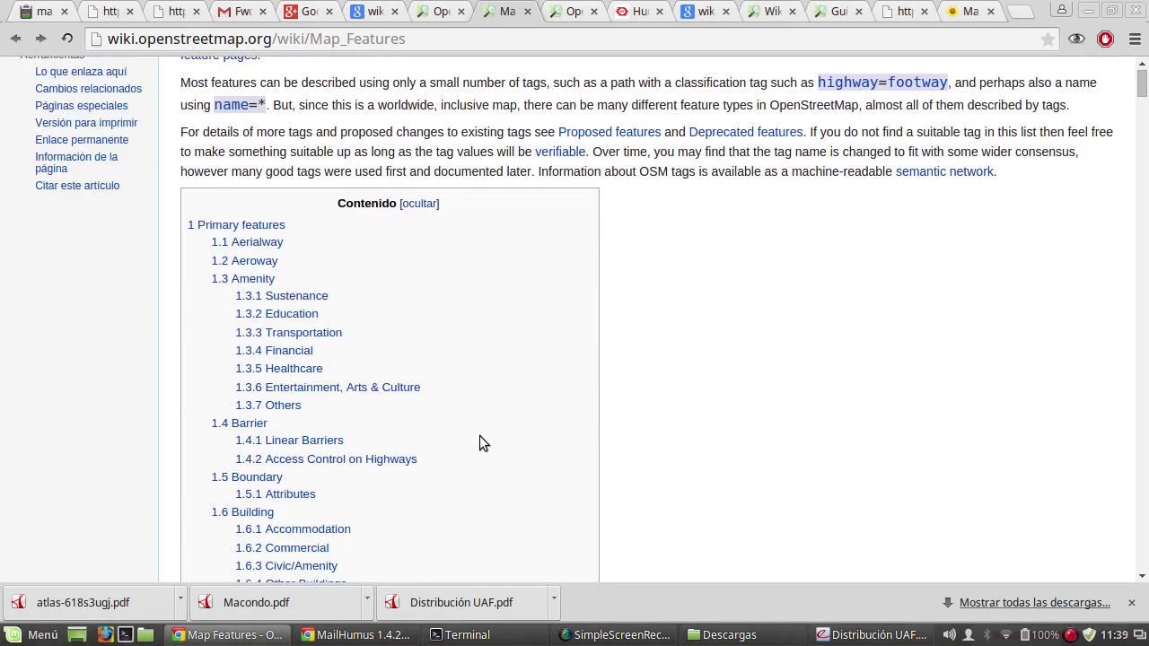
{"action": "scroll", "coordinate": [480, 435], "scroll_direction": "down", "scroll_amount": 11}
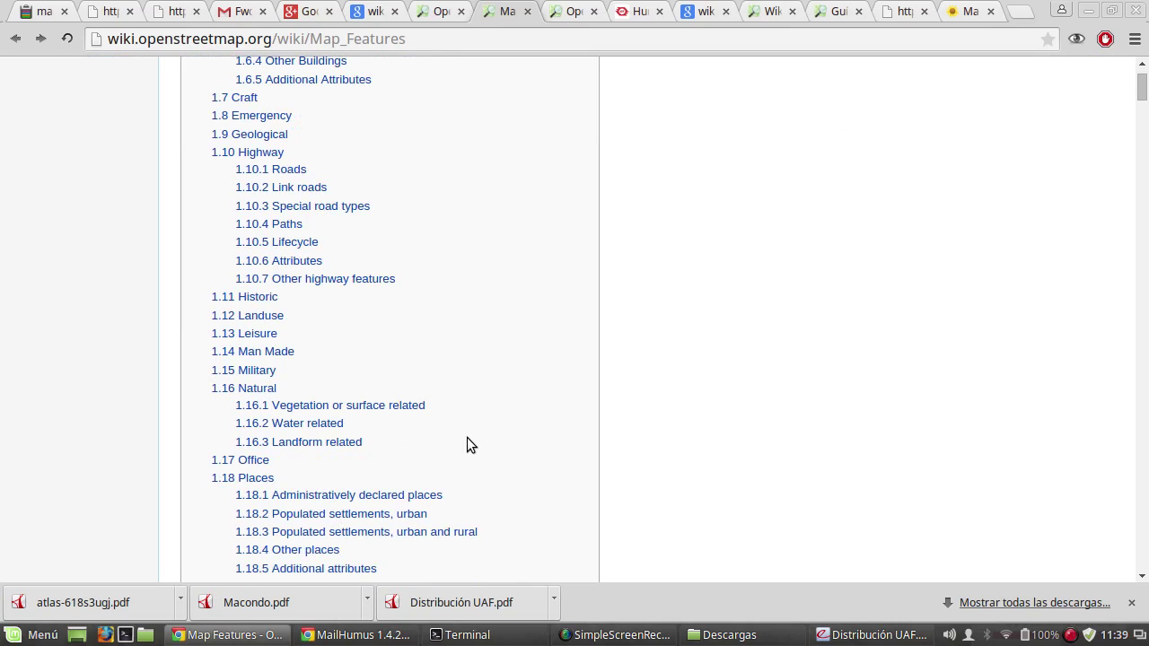
{"action": "scroll", "coordinate": [321, 257], "scroll_direction": "up", "scroll_amount": 2}
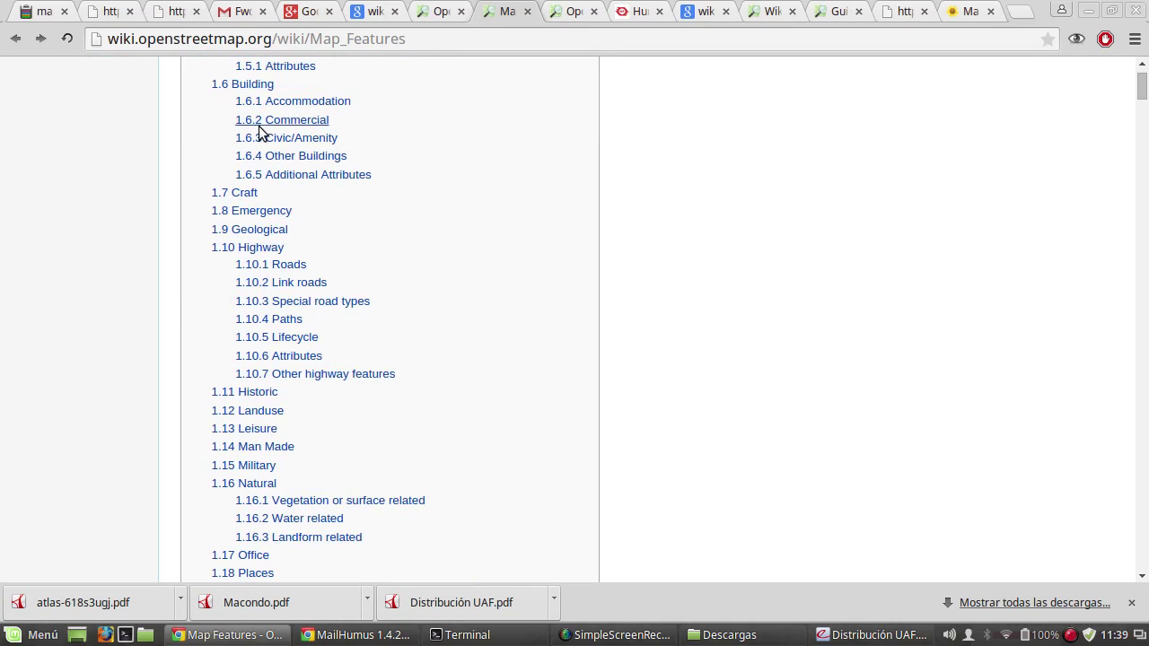
{"action": "scroll", "coordinate": [263, 132], "scroll_direction": "up", "scroll_amount": 4}
{"action": "scroll", "coordinate": [263, 132], "scroll_direction": "up", "scroll_amount": 3}
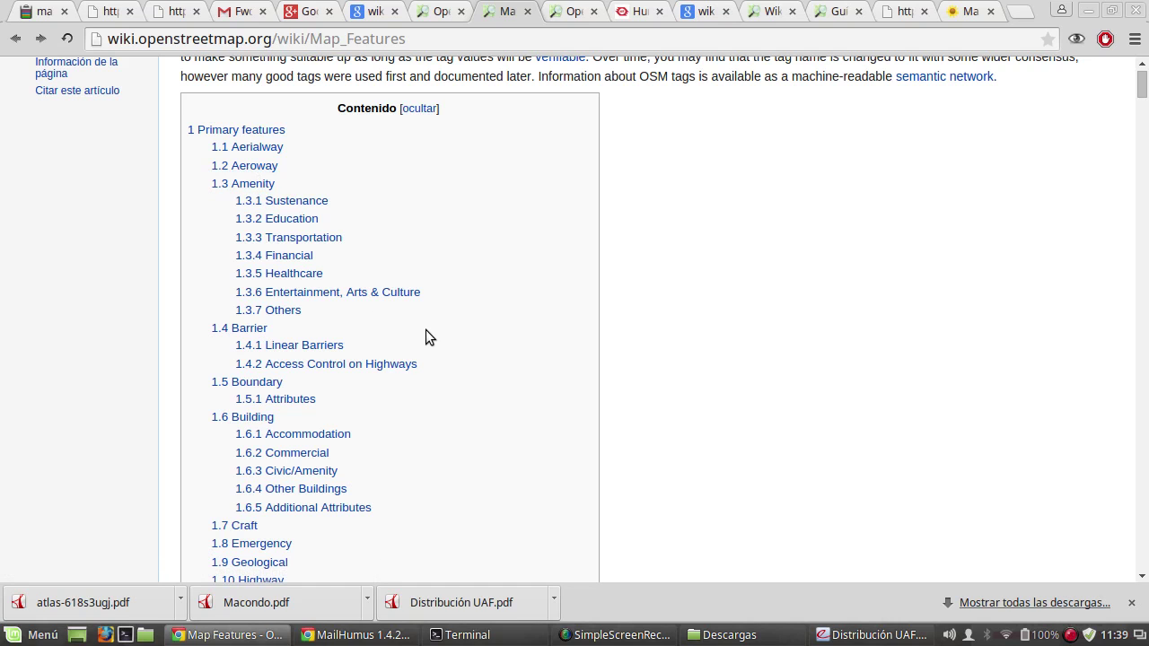
{"action": "scroll", "coordinate": [432, 325], "scroll_direction": "down", "scroll_amount": 10}
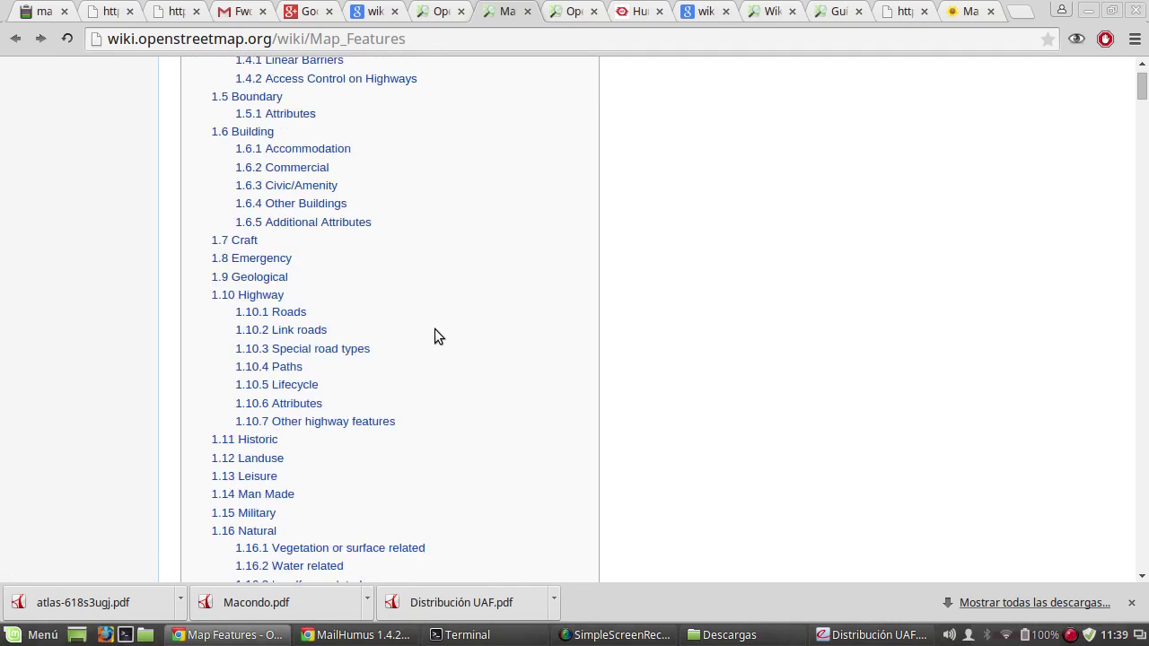
{"action": "scroll", "coordinate": [425, 337], "scroll_direction": "down", "scroll_amount": 20}
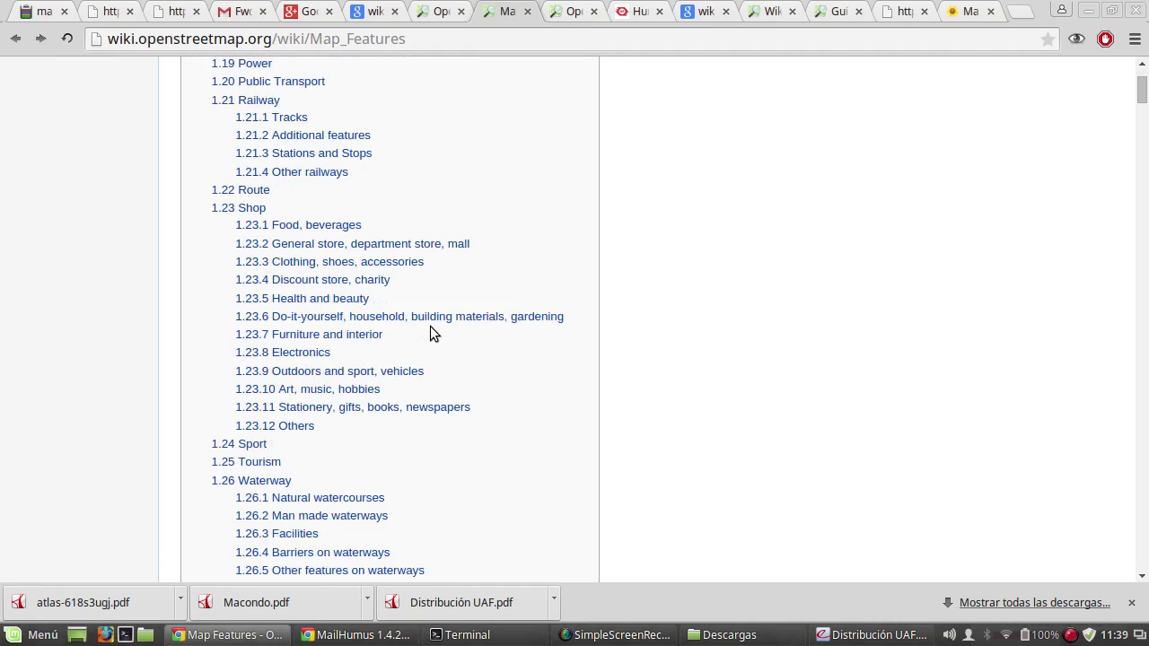
Step: Examine the Aerialway tag table, highlighting the key and value of the cable_car entry
{"action": "scroll", "coordinate": [432, 328], "scroll_direction": "down", "scroll_amount": 7}
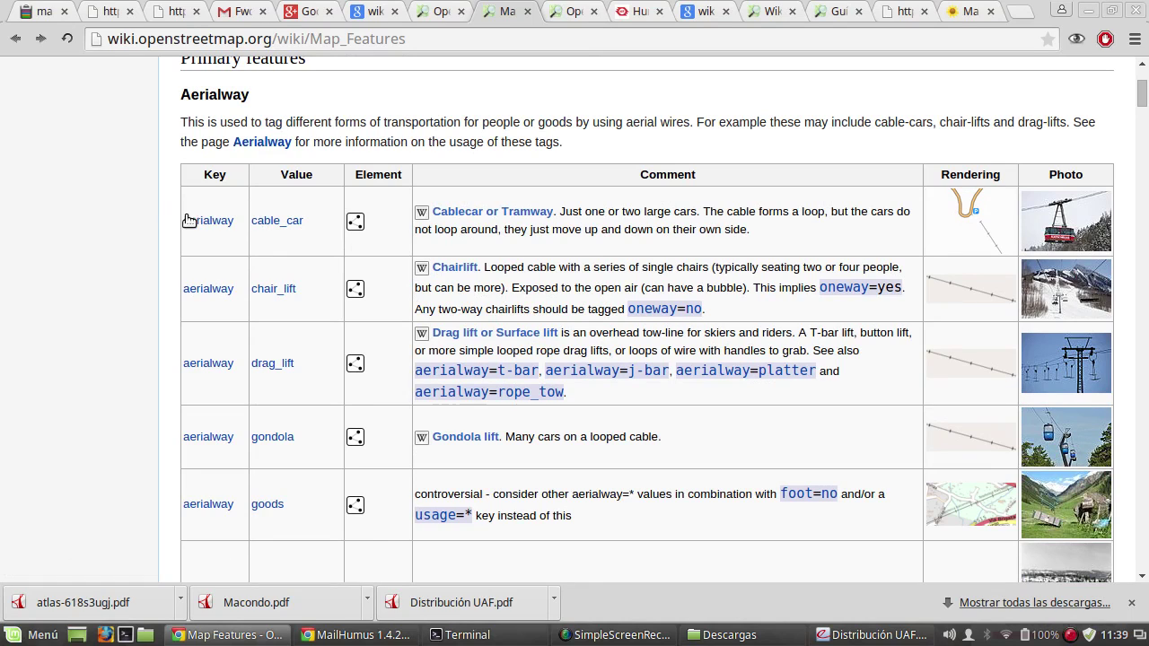
{"action": "left_click_drag", "start_coordinate": [189, 220], "coordinate": [310, 231]}
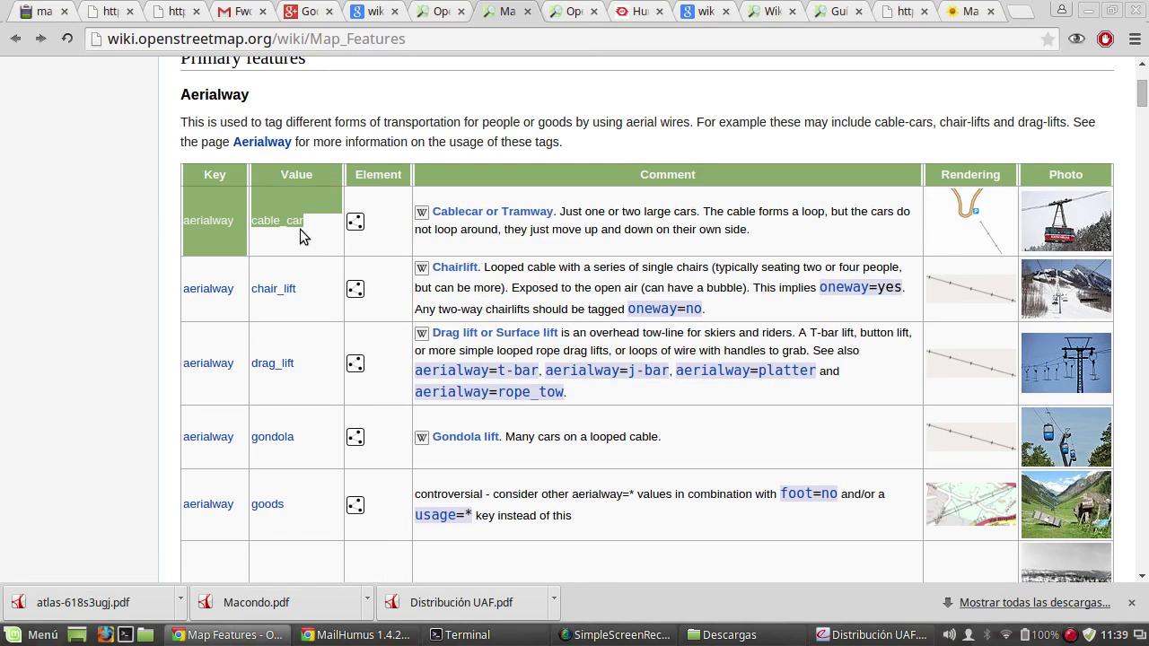
{"action": "left_click", "coordinate": [313, 215]}
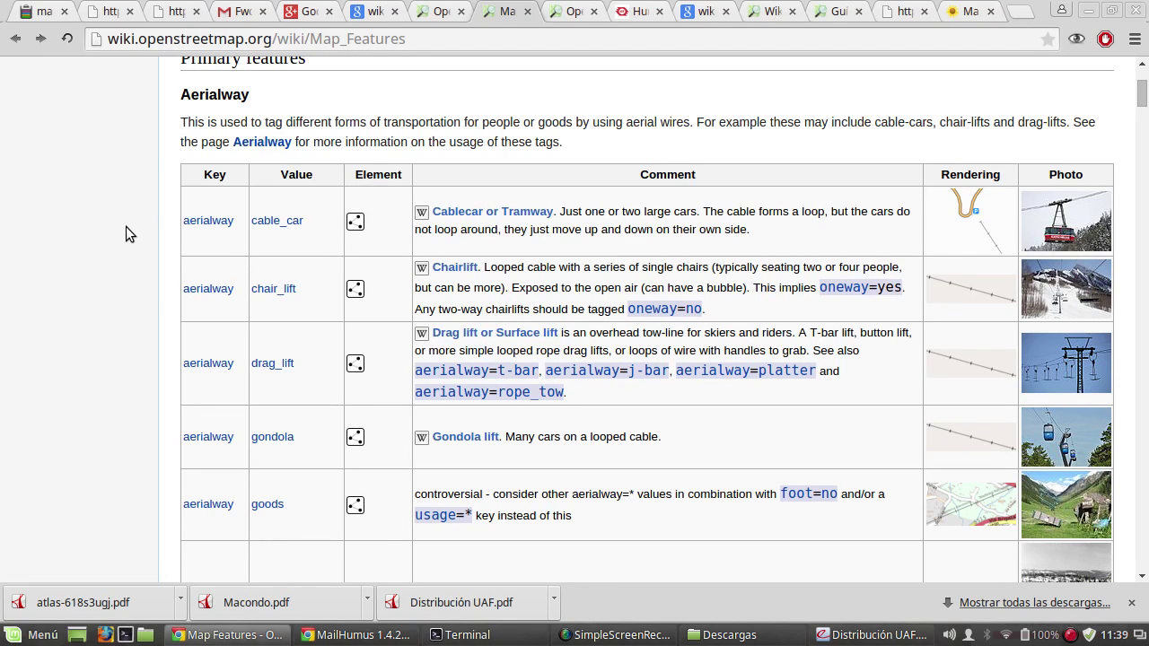
{"action": "scroll", "coordinate": [127, 237], "scroll_direction": "down", "scroll_amount": 1}
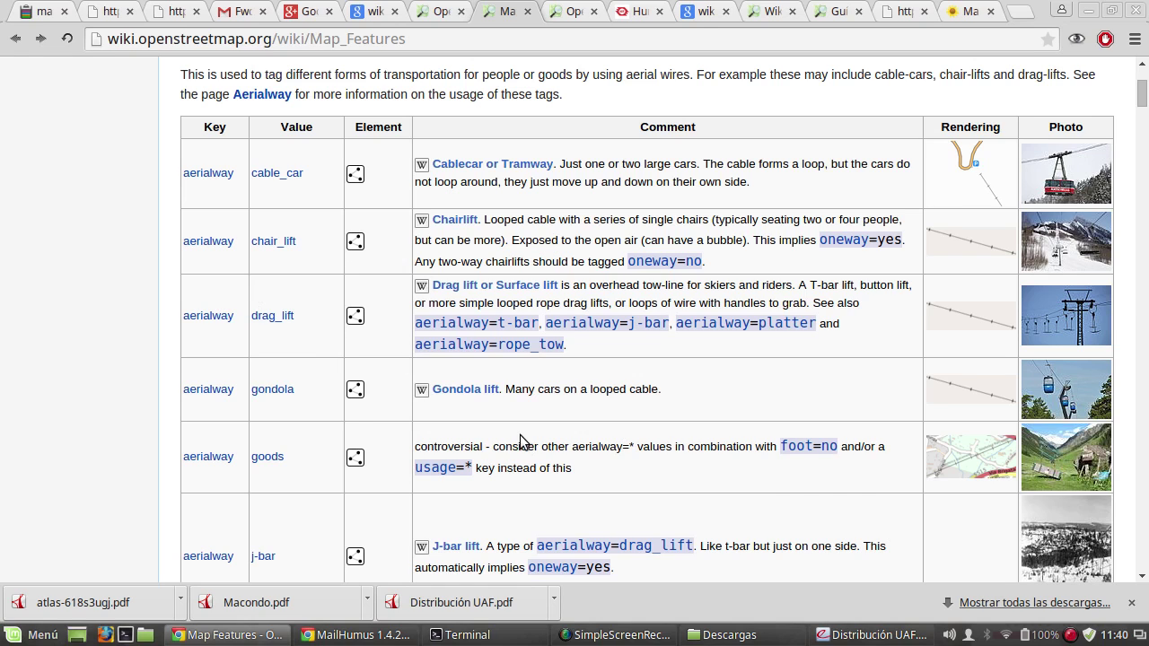
{"action": "scroll", "coordinate": [525, 443], "scroll_direction": "down", "scroll_amount": 1}
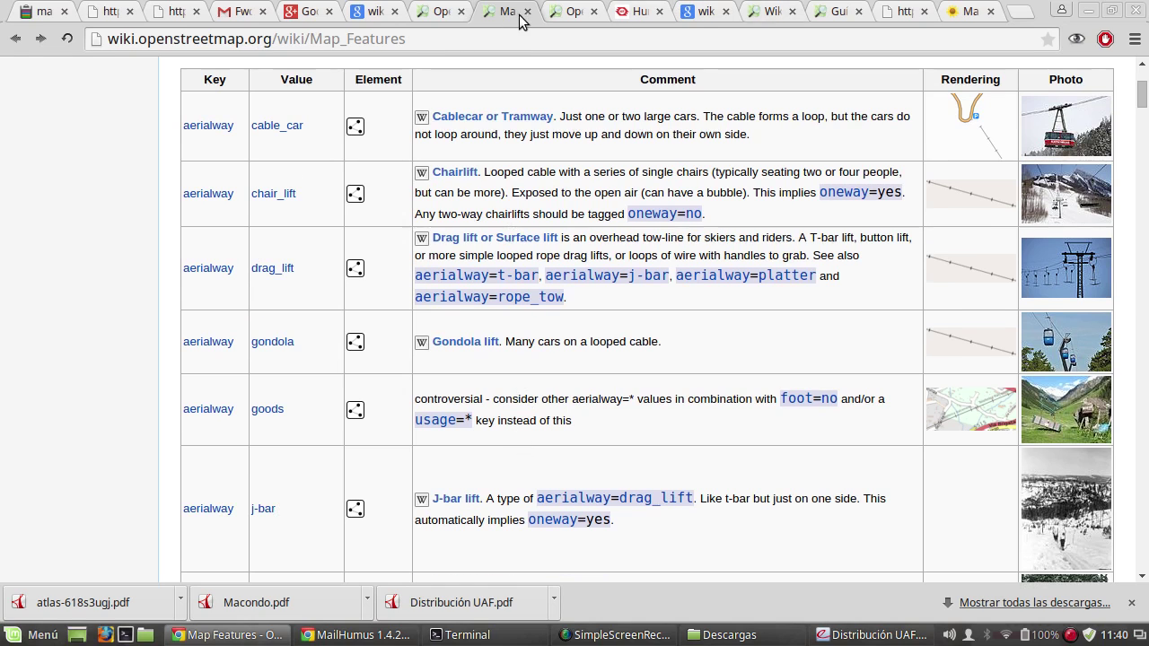
Step: Return to the Potlatch 2 editor and inspect the mapped streets and points of interest around Calle 31 and Calle 29
{"action": "left_click", "coordinate": [575, 16]}
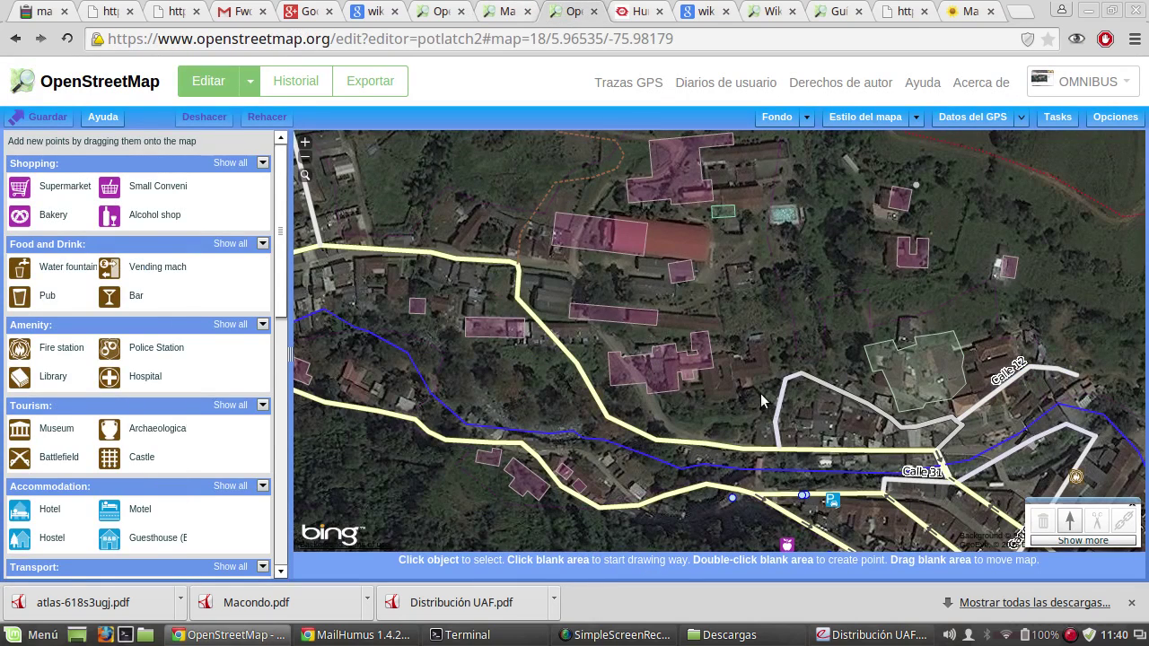
{"action": "scroll", "coordinate": [721, 389], "scroll_direction": "up", "scroll_amount": 1}
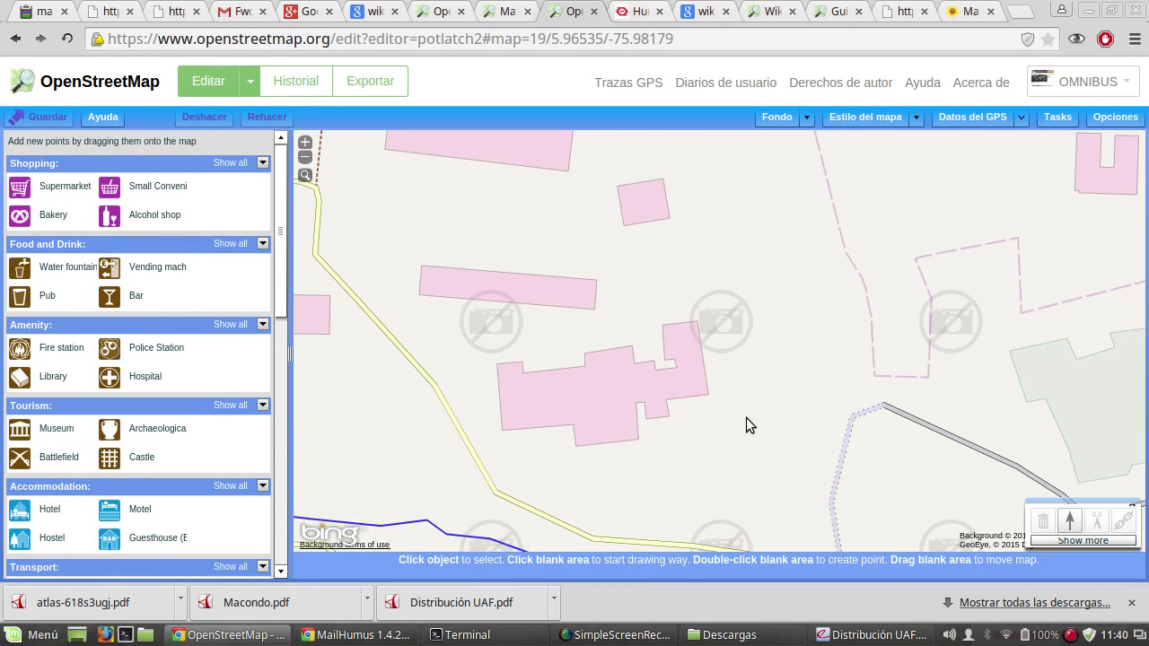
{"action": "left_click_drag", "start_coordinate": [747, 418], "coordinate": [726, 211]}
{"action": "left_click_drag", "start_coordinate": [740, 489], "coordinate": [655, 313]}
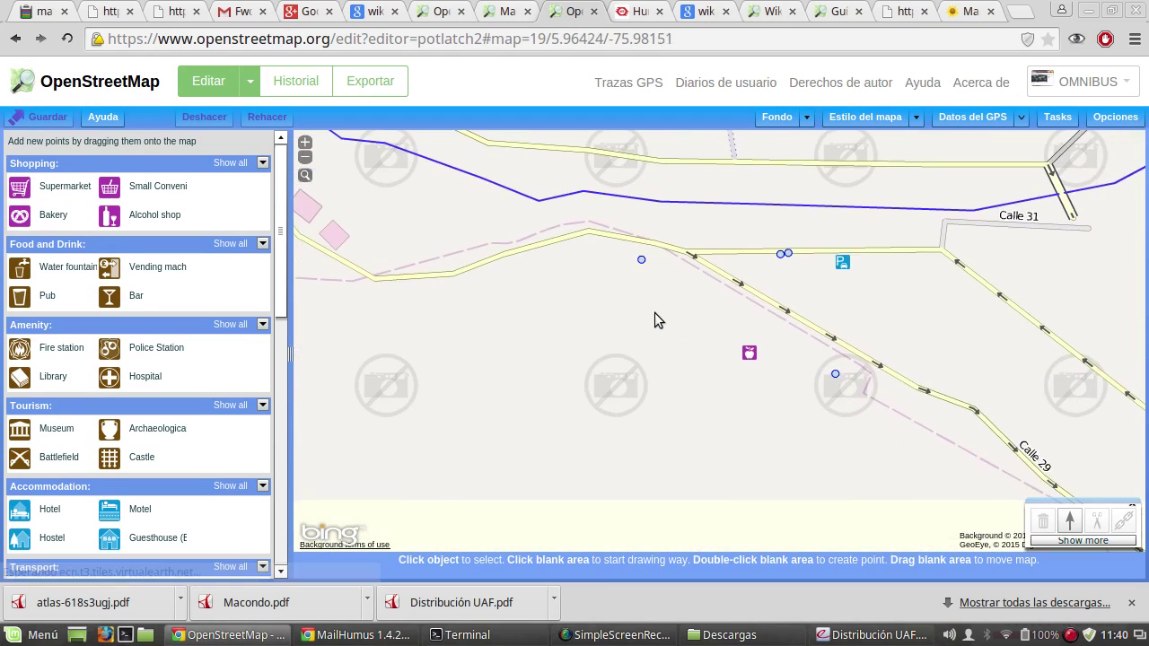
{"action": "left_click_drag", "start_coordinate": [762, 373], "coordinate": [764, 439]}
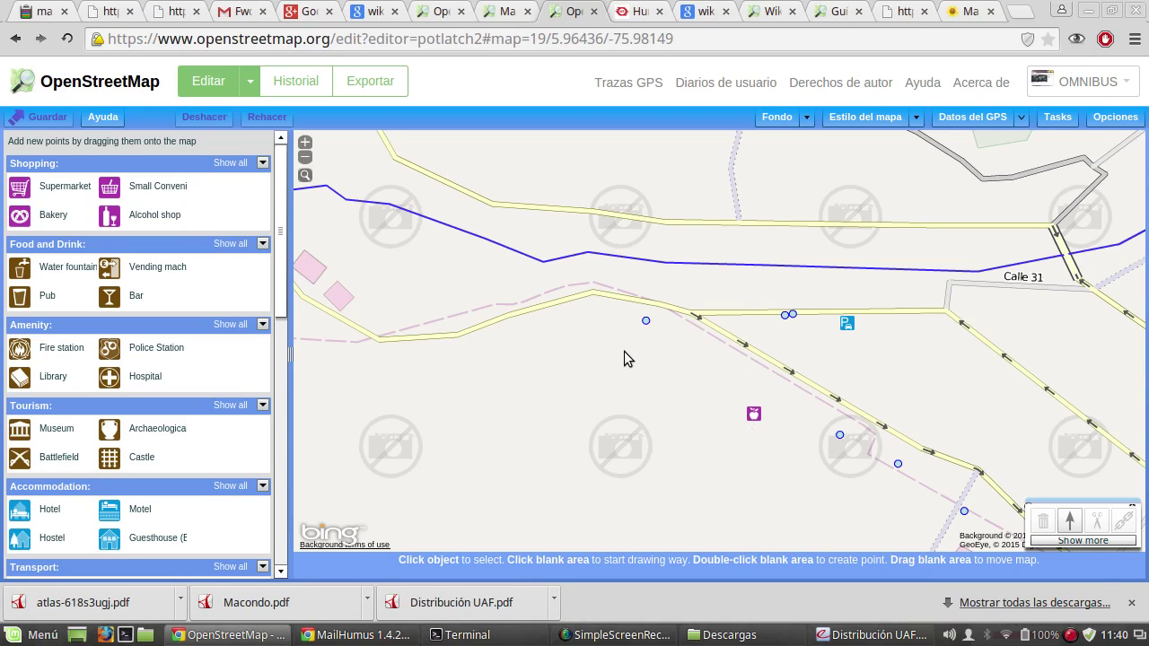
{"action": "key", "text": "minus"}
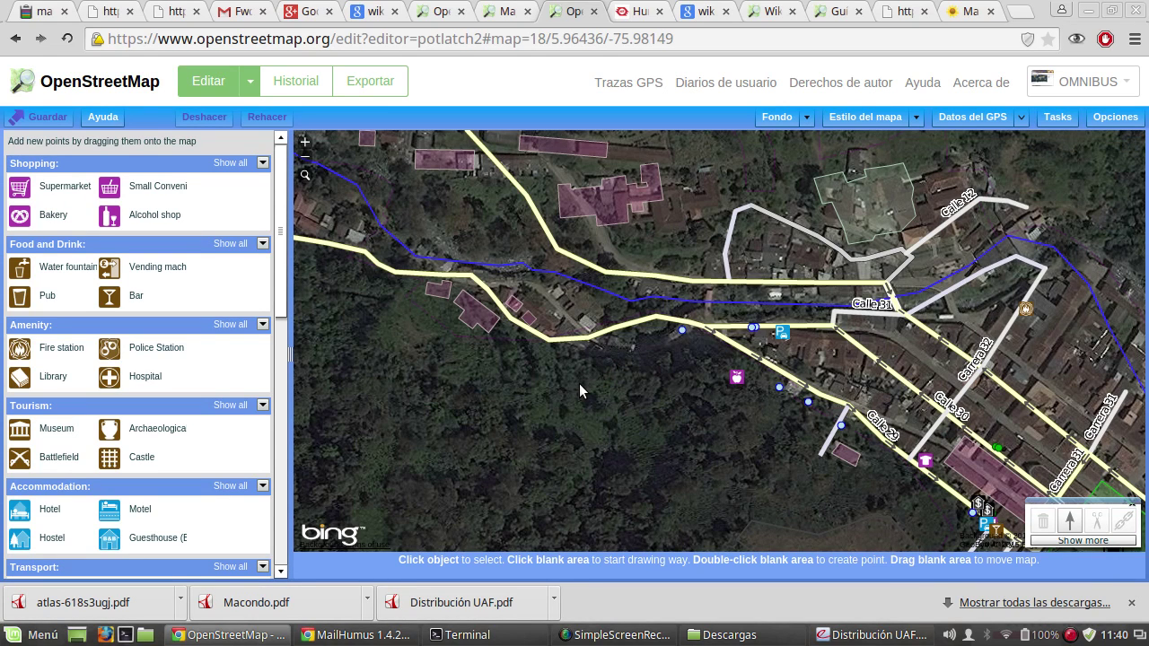
{"action": "key", "text": "Up"}
{"action": "key", "text": "Right"}
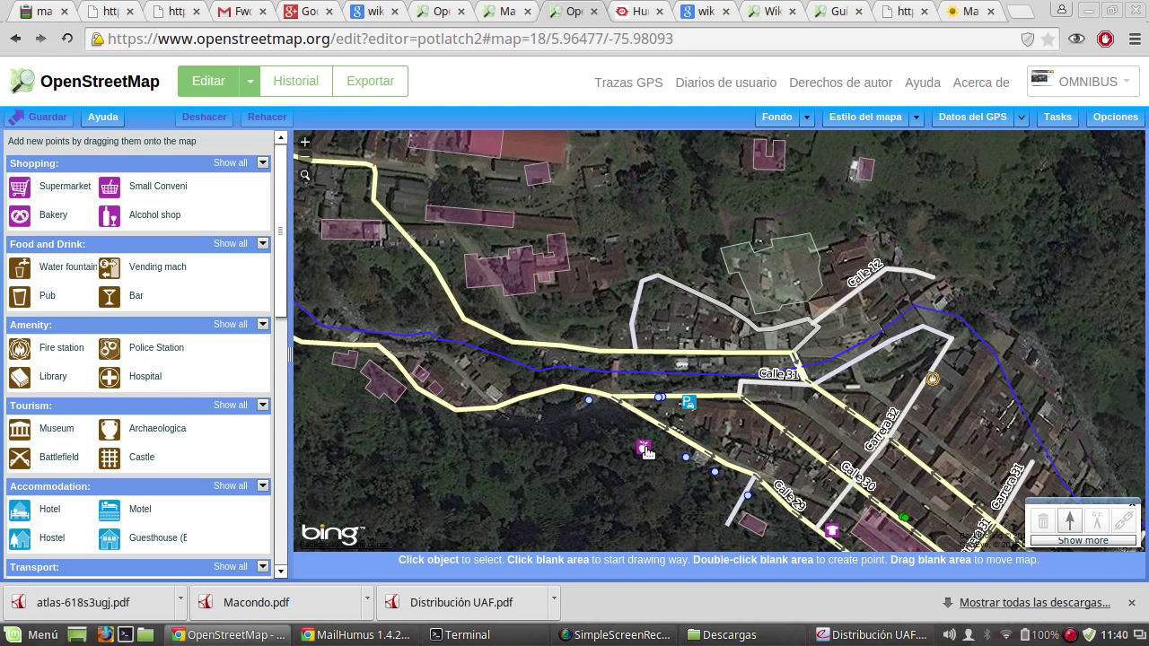
Step: Inspect the car parking point near Calle 31, reviewing its basic, detail, restriction and parking attributes and its raw key and value tags
{"action": "left_click", "coordinate": [688, 404]}
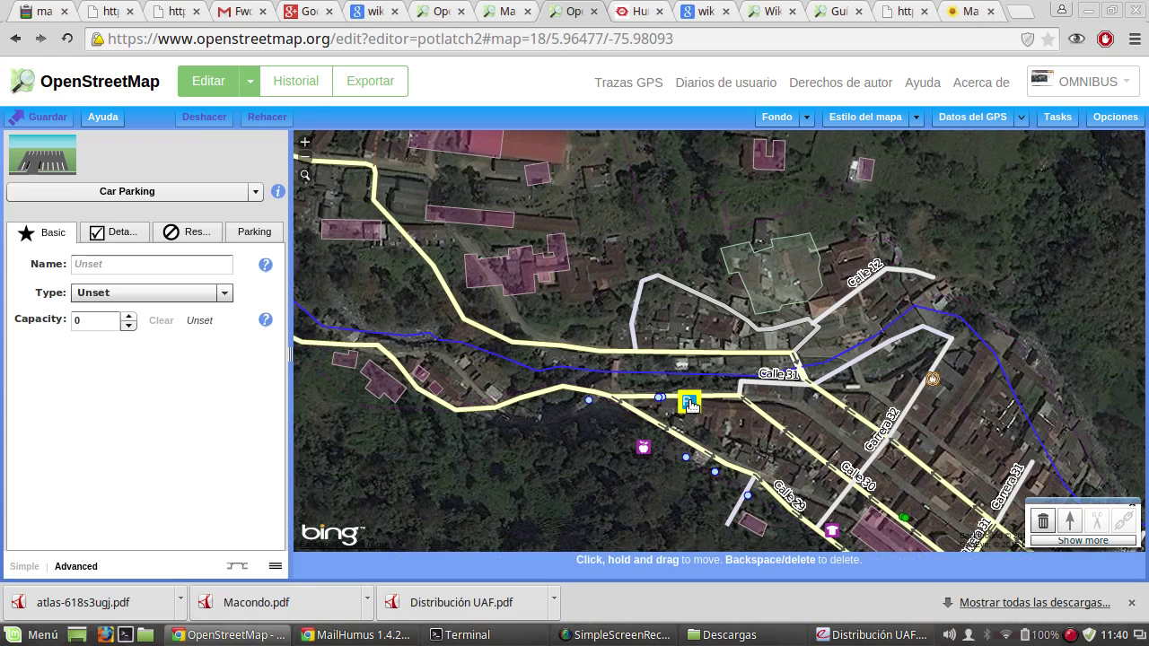
{"action": "left_click", "coordinate": [592, 440]}
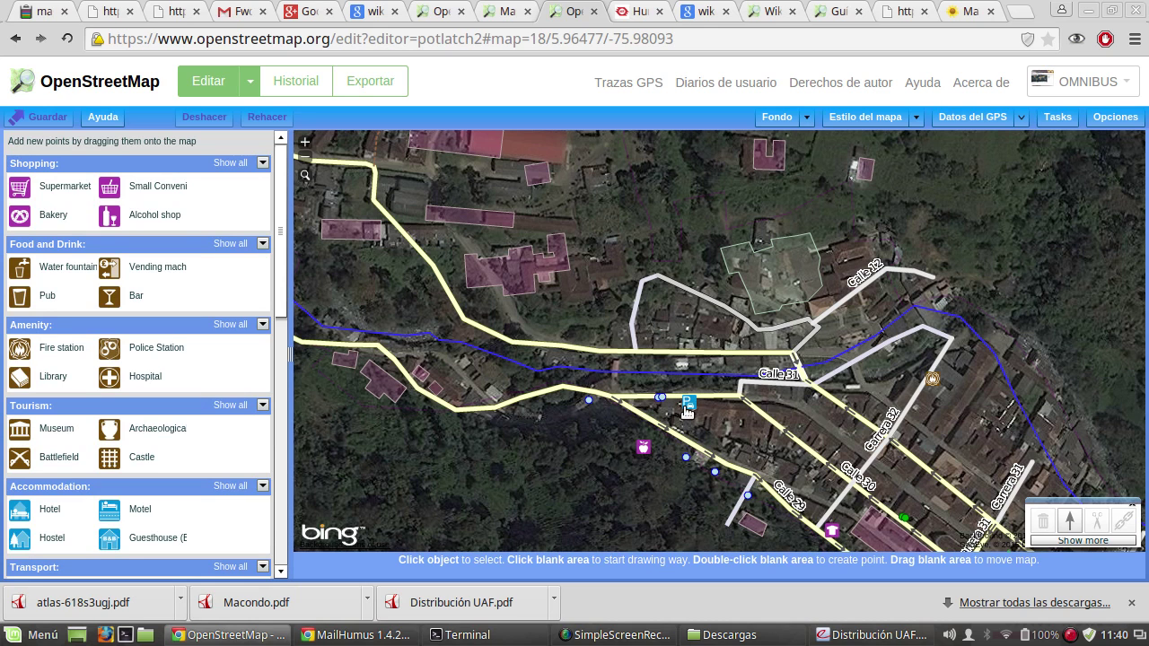
{"action": "left_click_drag", "start_coordinate": [584, 458], "coordinate": [564, 400]}
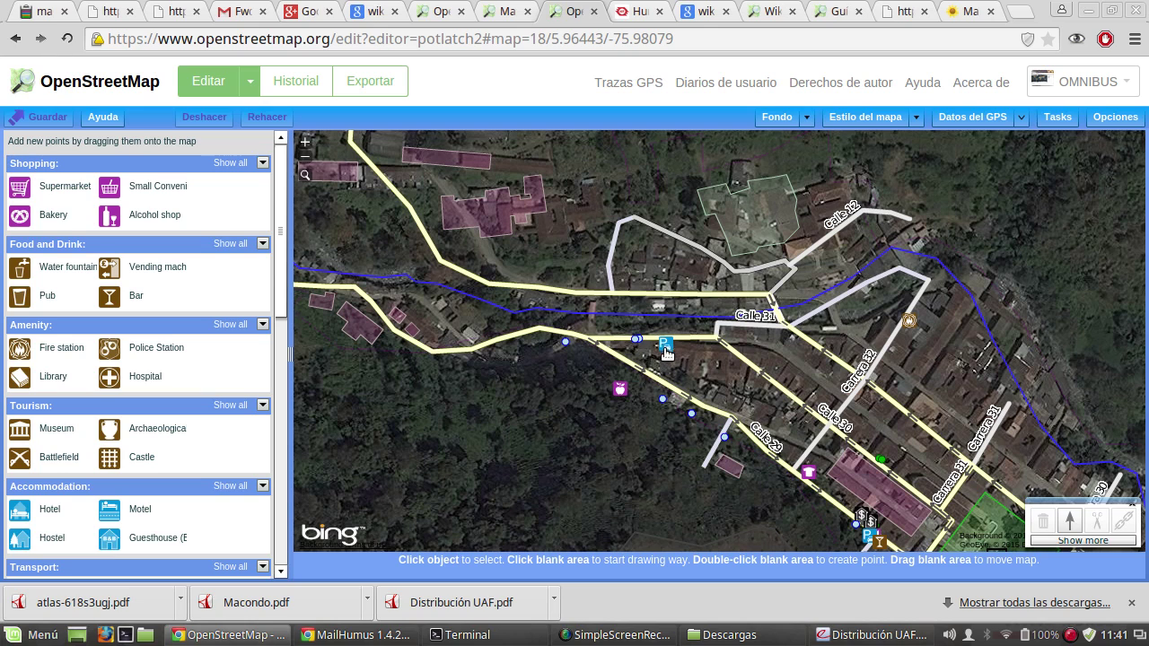
{"action": "scroll", "coordinate": [669, 352], "scroll_direction": "up", "scroll_amount": 2}
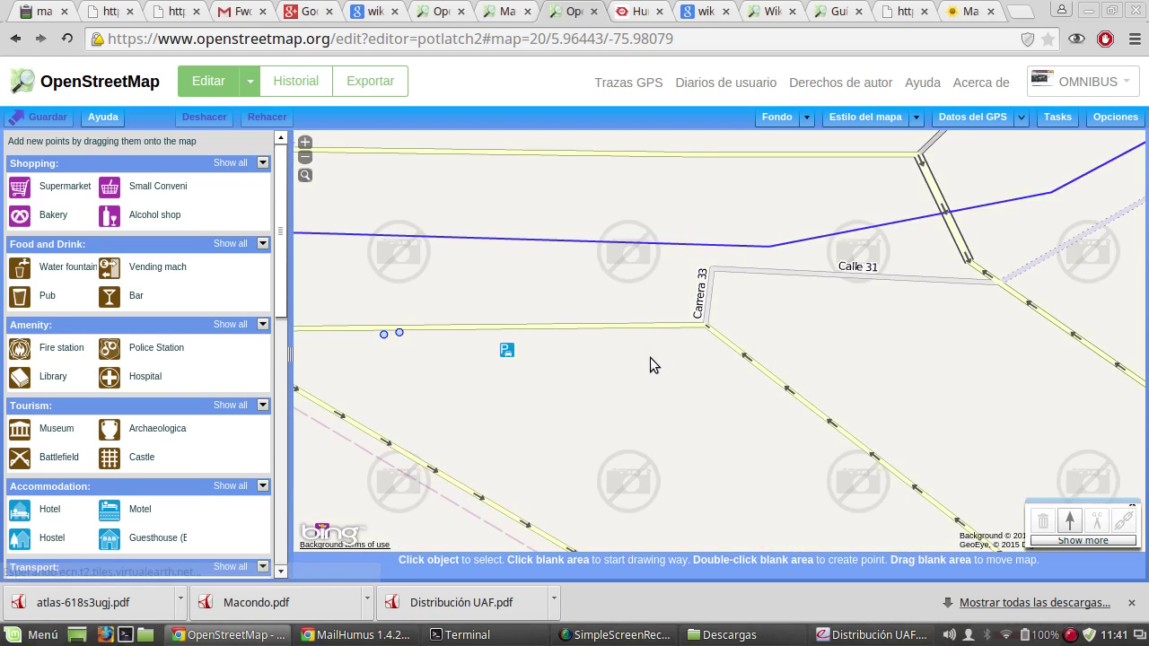
{"action": "left_click", "coordinate": [508, 354]}
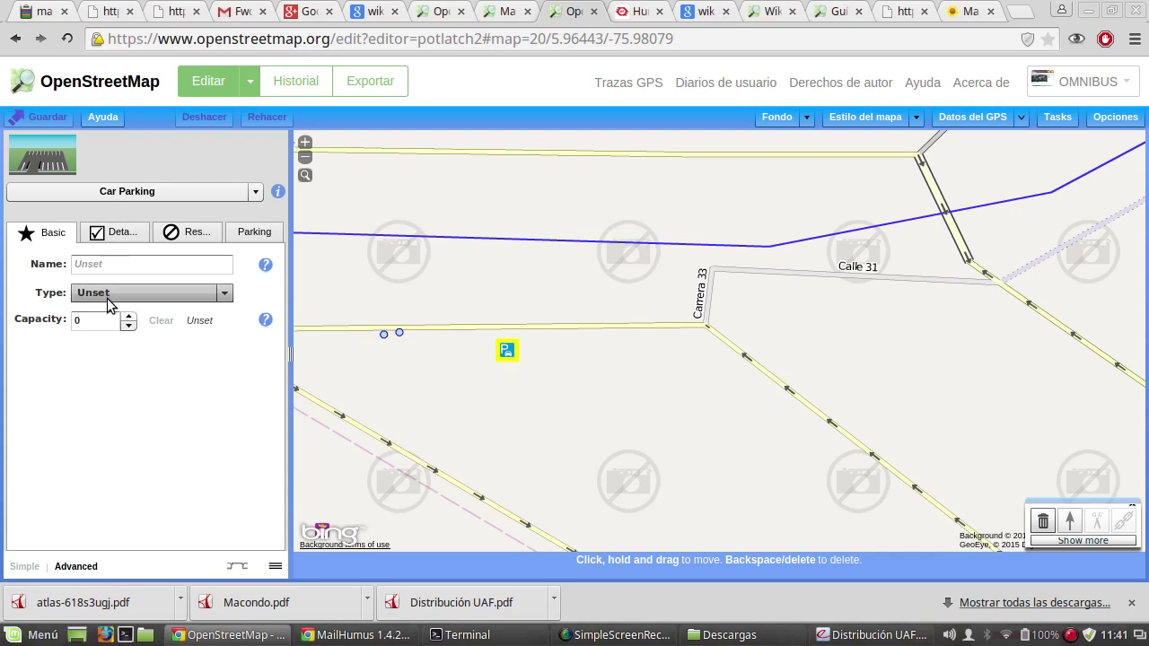
{"action": "left_click", "coordinate": [122, 236]}
{"action": "left_click", "coordinate": [192, 235]}
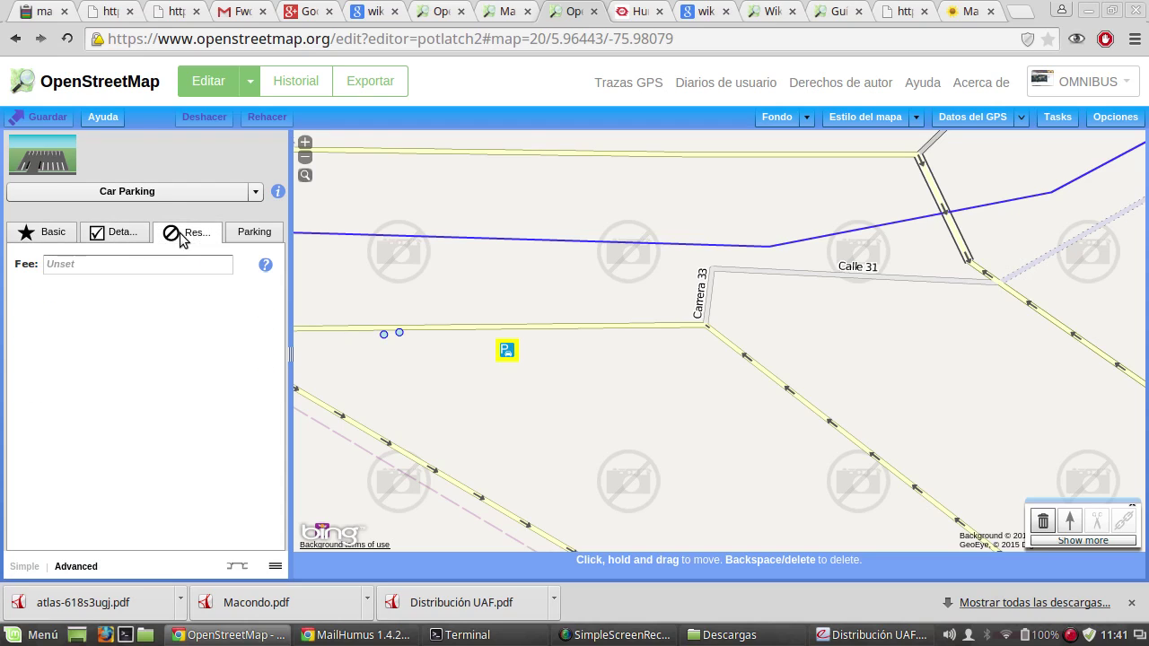
{"action": "left_click", "coordinate": [244, 235]}
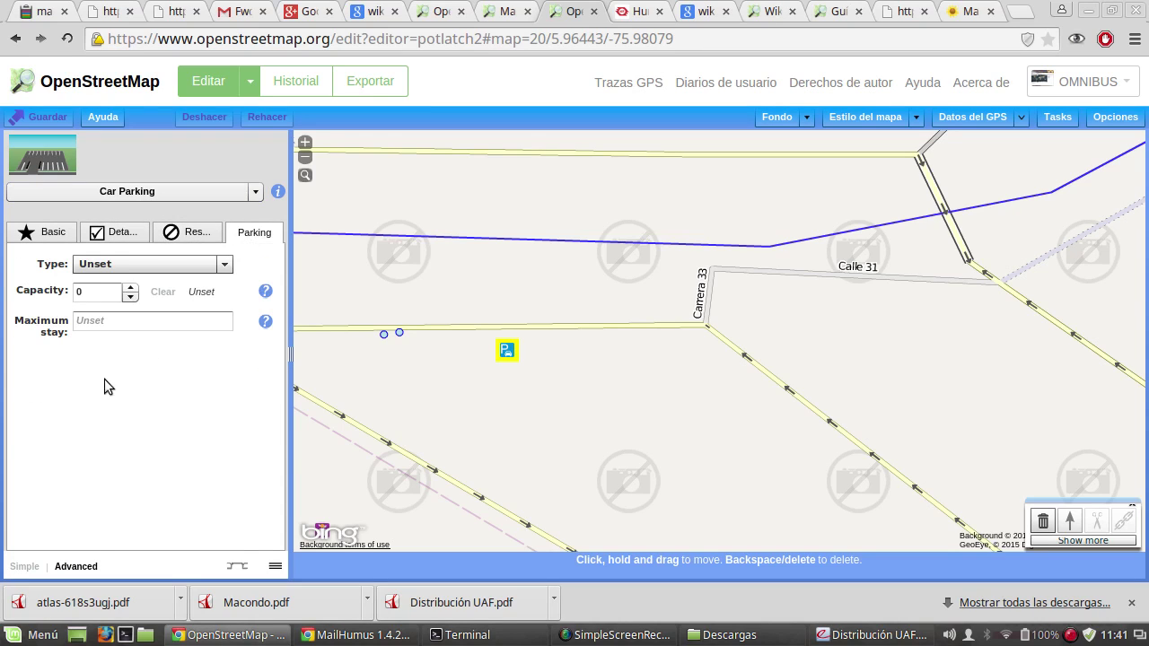
{"action": "left_click", "coordinate": [79, 565]}
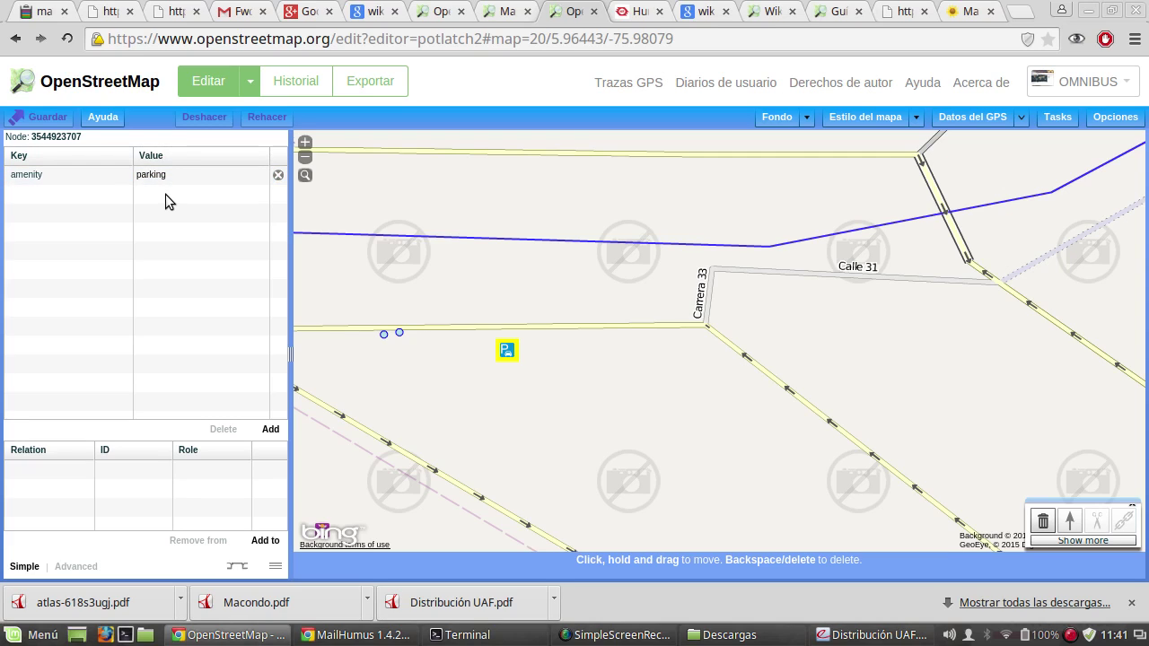
{"action": "left_click", "coordinate": [39, 564]}
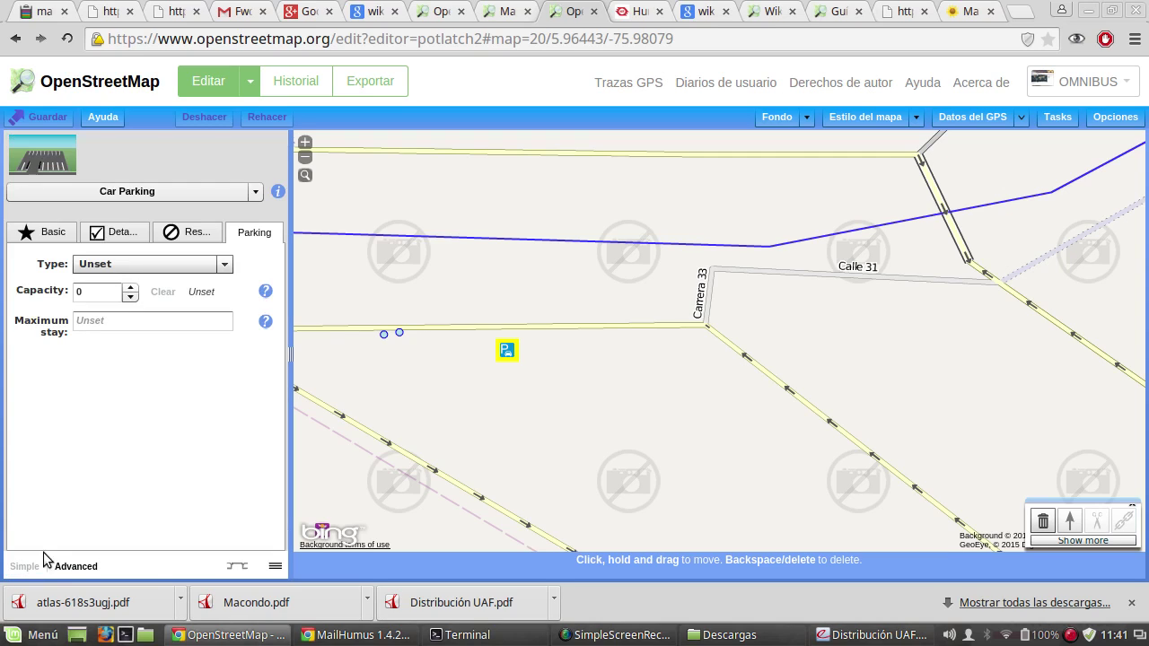
Step: Select the Calle 29 tertiary road and review its basic, detail, walking and cycling attributes
{"action": "left_click_drag", "start_coordinate": [636, 409], "coordinate": [723, 271]}
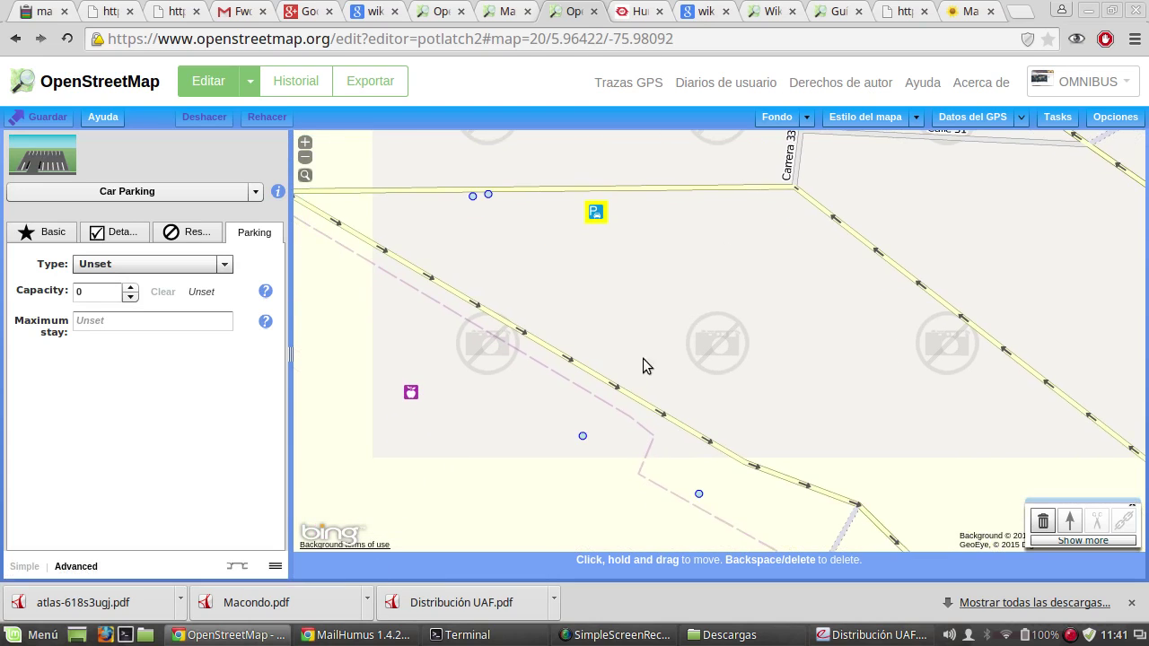
{"action": "left_click", "coordinate": [626, 399]}
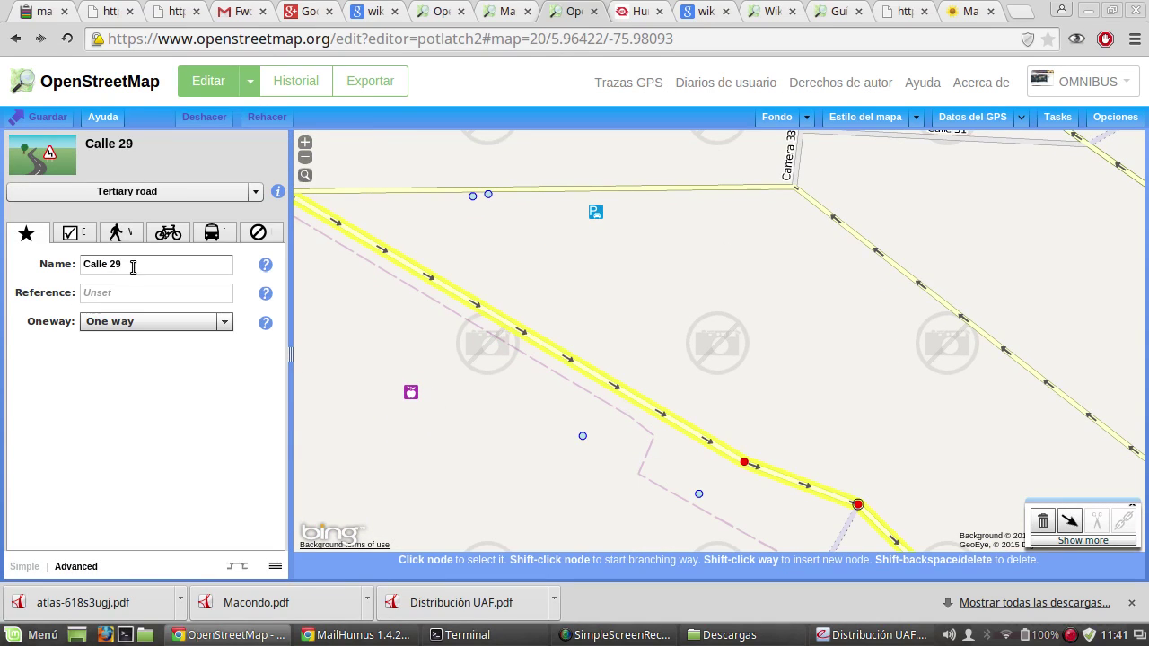
{"action": "left_click", "coordinate": [70, 234]}
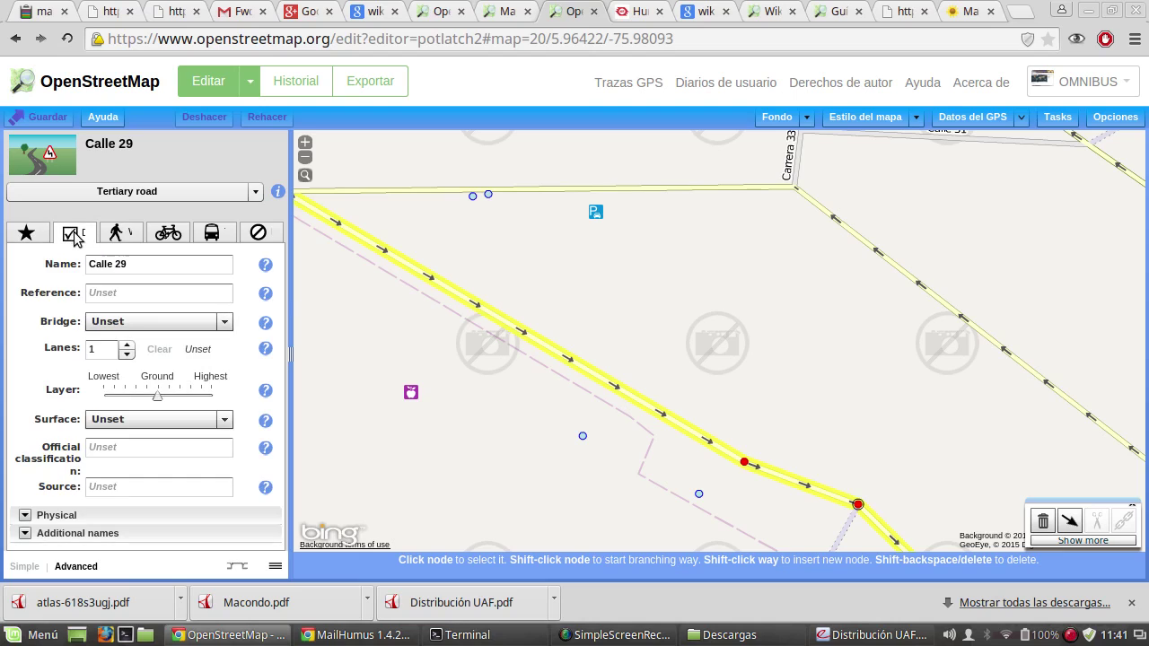
{"action": "left_click", "coordinate": [120, 233]}
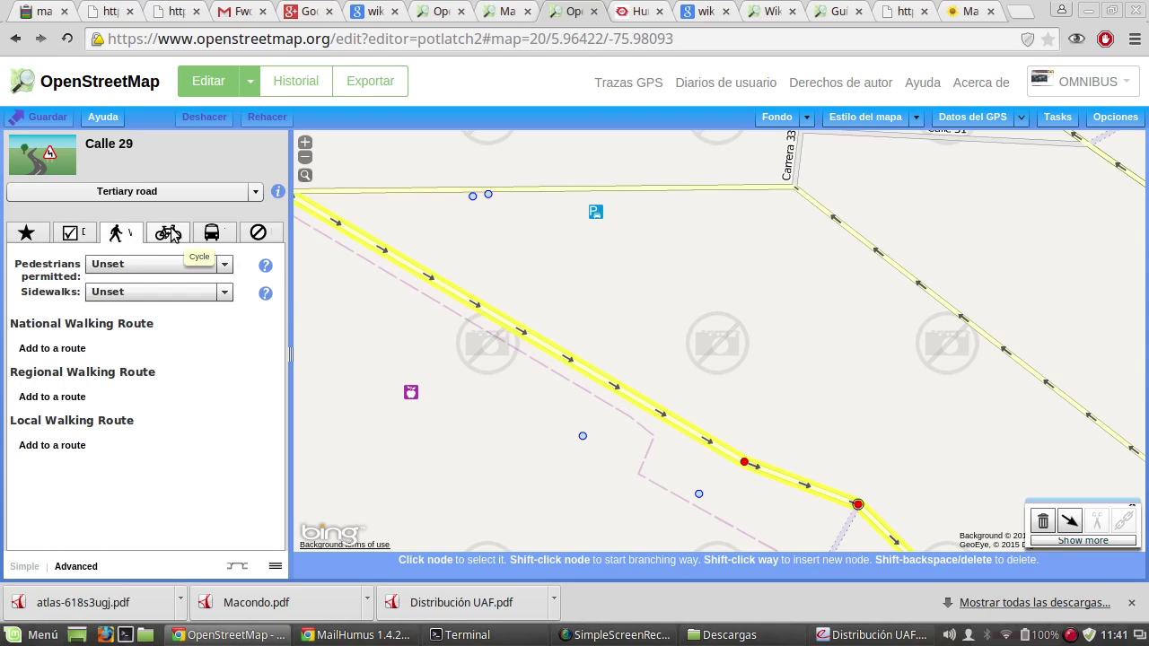
{"action": "left_click", "coordinate": [169, 235]}
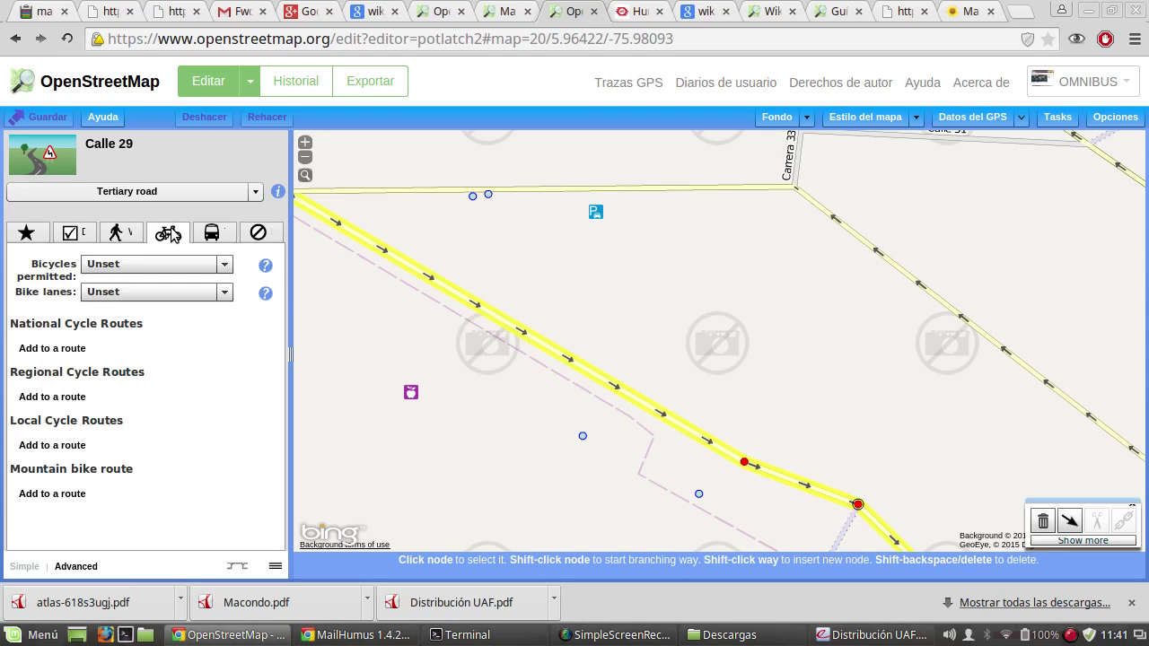
{"action": "left_click", "coordinate": [26, 234]}
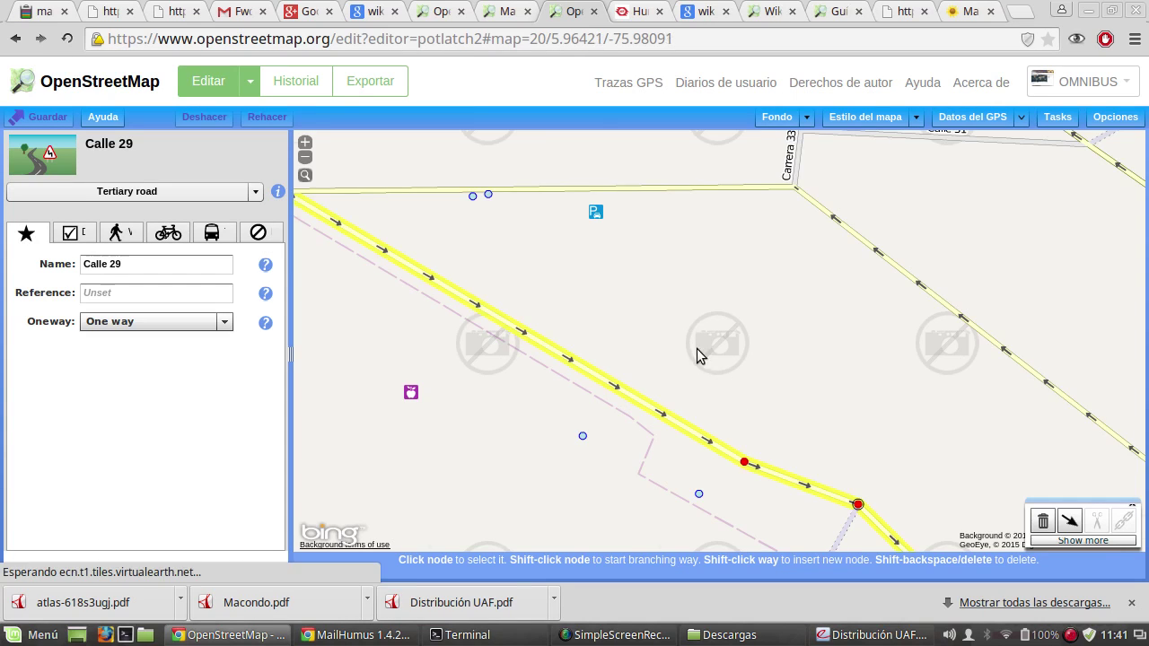
{"action": "left_click_drag", "start_coordinate": [726, 392], "coordinate": [590, 325]}
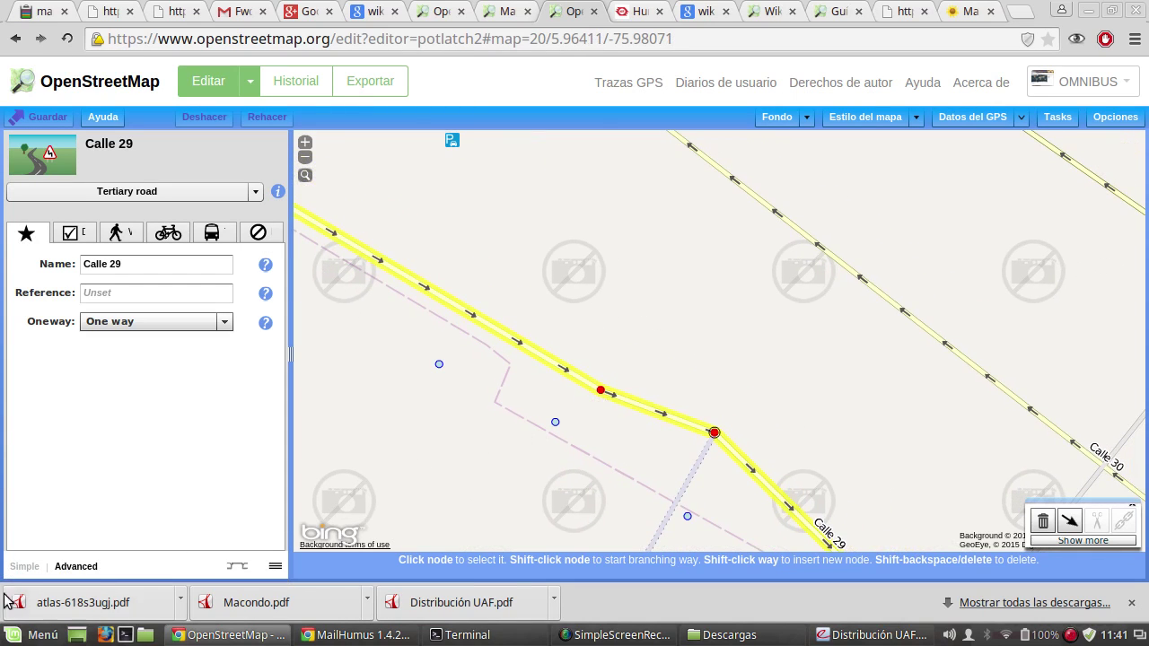
Step: Launch the GIMP image editor and create a new blank image of 640 x 400 px
{"action": "left_click", "coordinate": [34, 637]}
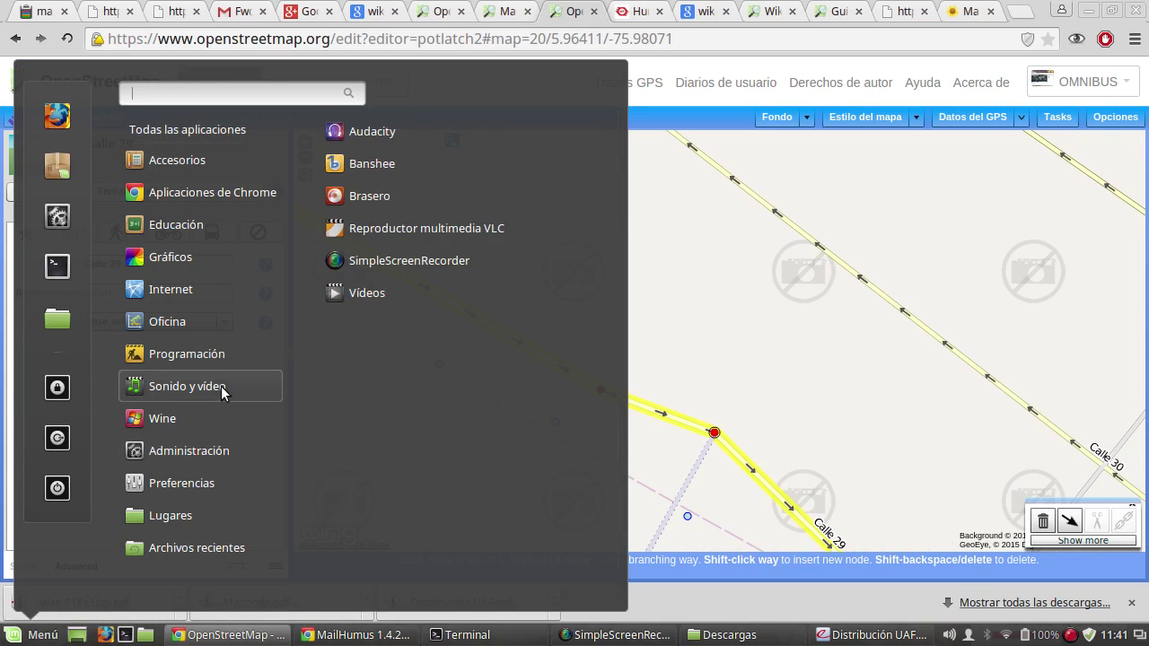
{"action": "type", "text": "gimp"}
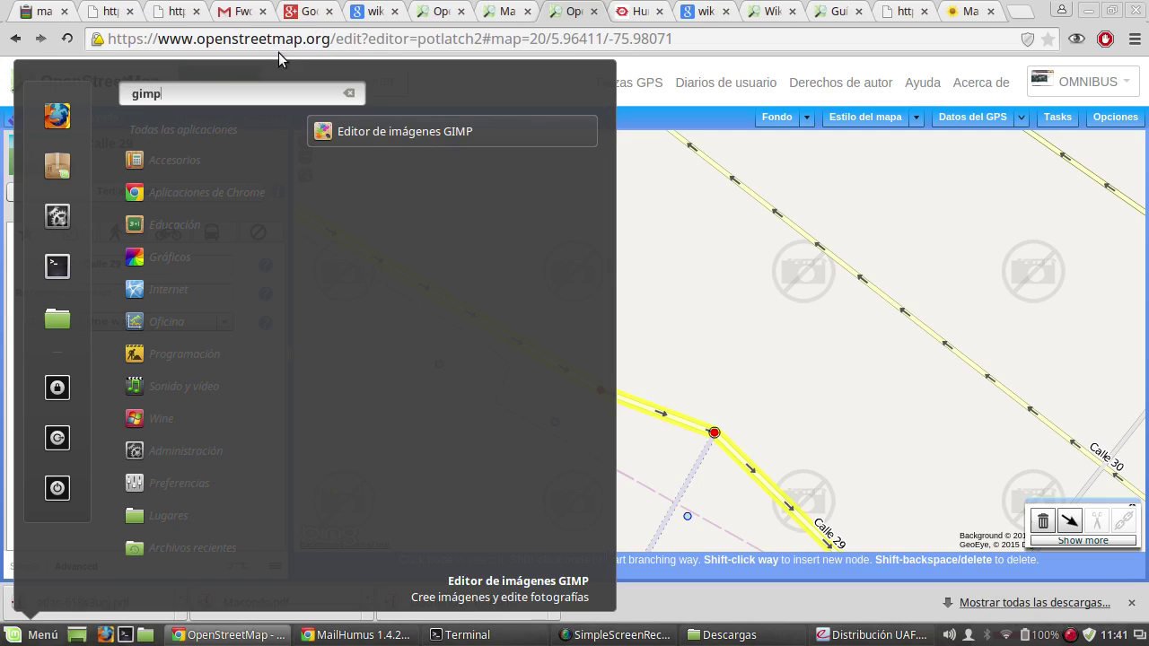
{"action": "left_click", "coordinate": [395, 135]}
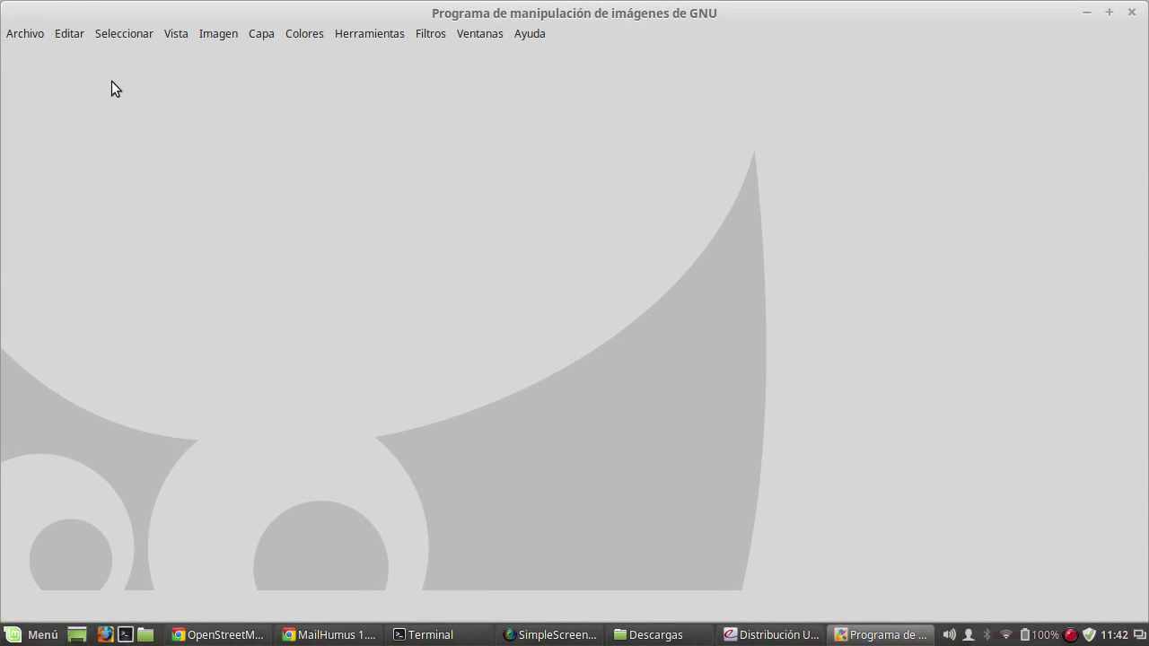
{"action": "left_click", "coordinate": [25, 34]}
{"action": "left_click", "coordinate": [38, 54]}
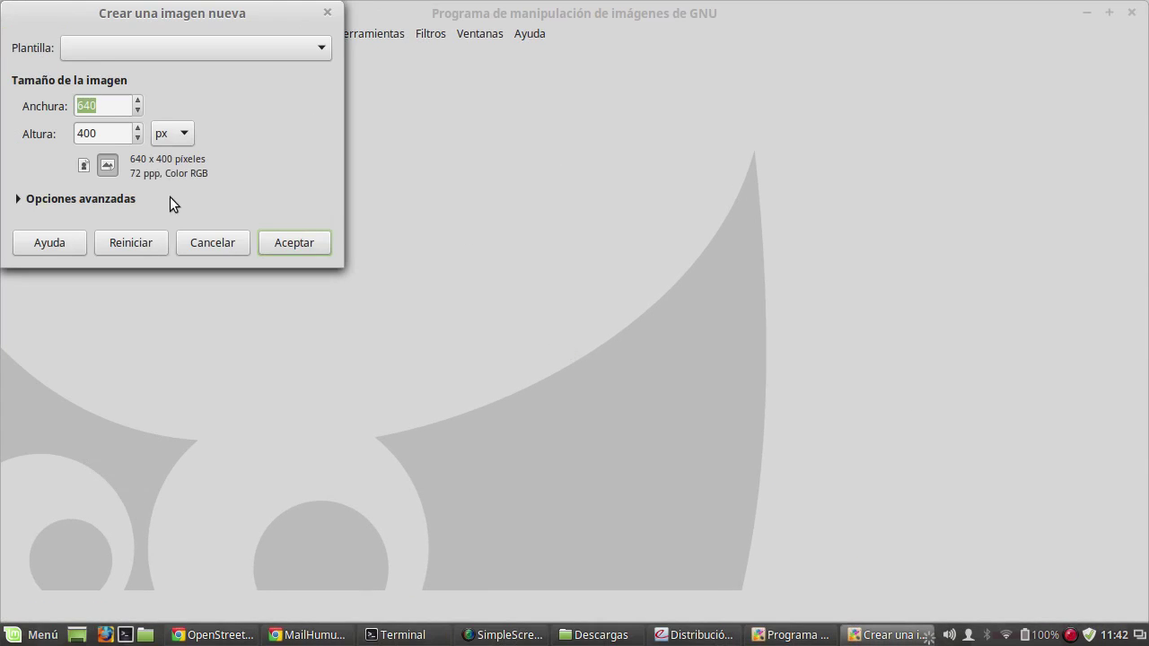
{"action": "left_click", "coordinate": [289, 244]}
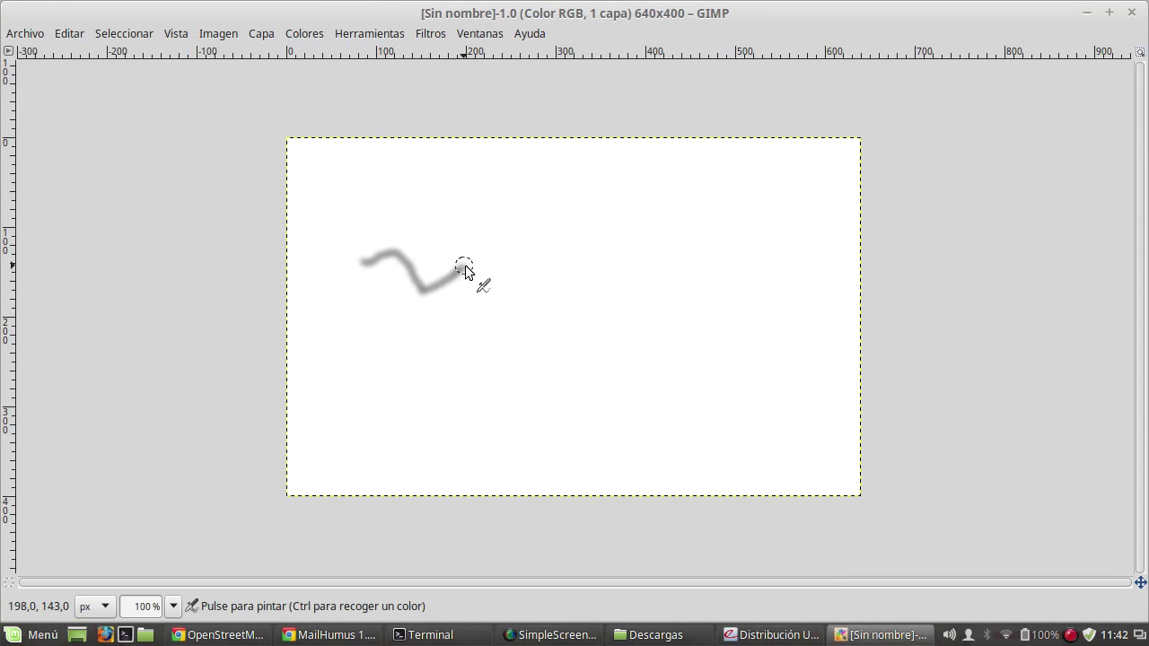
Step: Paint a zigzag line, a square outline about 150 px wide with a dot inside, and a larger solid dot above them
{"action": "left_click_drag", "start_coordinate": [465, 266], "coordinate": [477, 256]}
{"action": "left_click", "coordinate": [504, 305]}
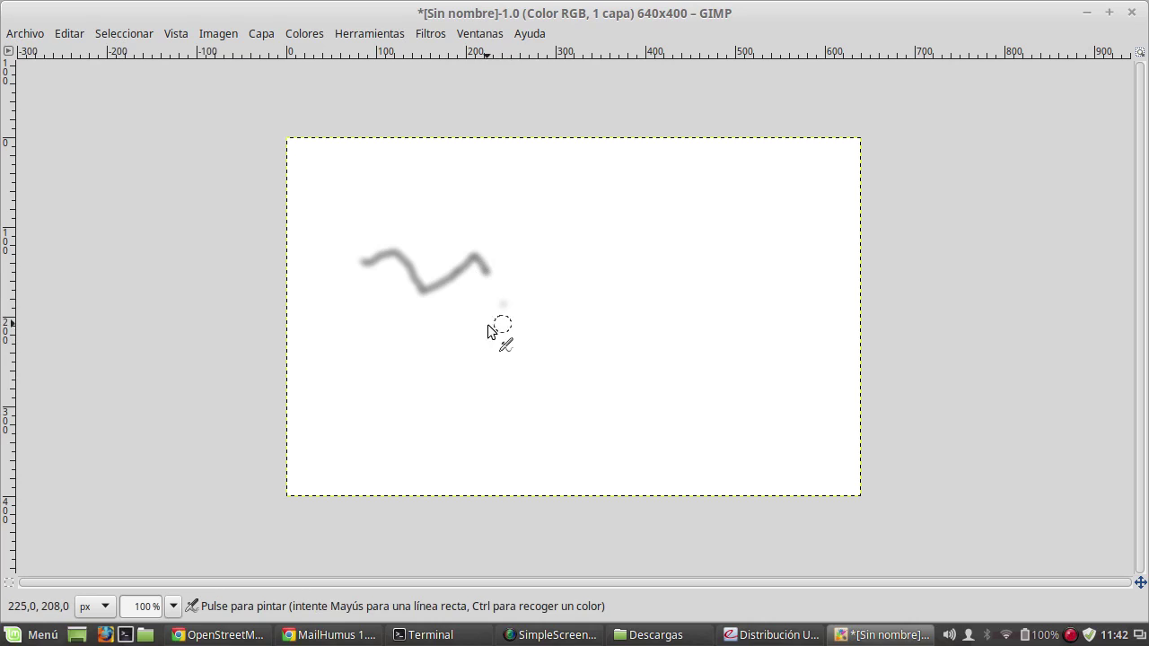
{"action": "mouse_move", "coordinate": [442, 398]}
{"action": "left_mouse_down"}
{"action": "mouse_move", "coordinate": [442, 331]}
{"action": "mouse_move", "coordinate": [570, 349]}
{"action": "mouse_move", "coordinate": [568, 451]}
{"action": "mouse_move", "coordinate": [434, 445]}
{"action": "mouse_move", "coordinate": [440, 384]}
{"action": "left_mouse_up"}
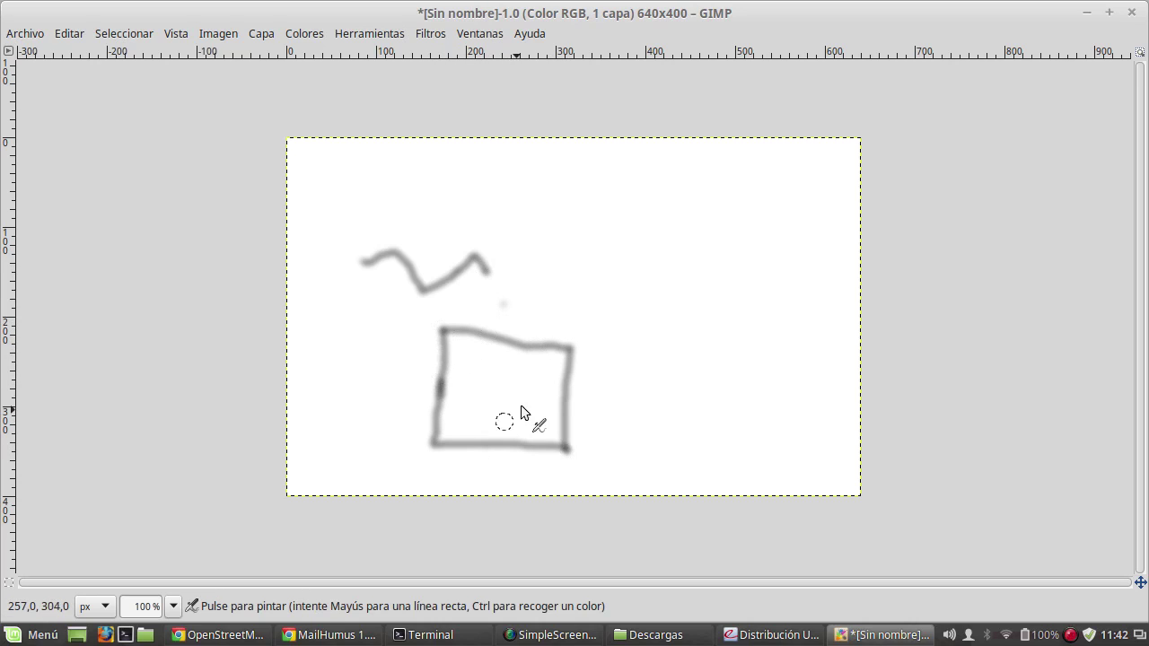
{"action": "left_click", "coordinate": [494, 389]}
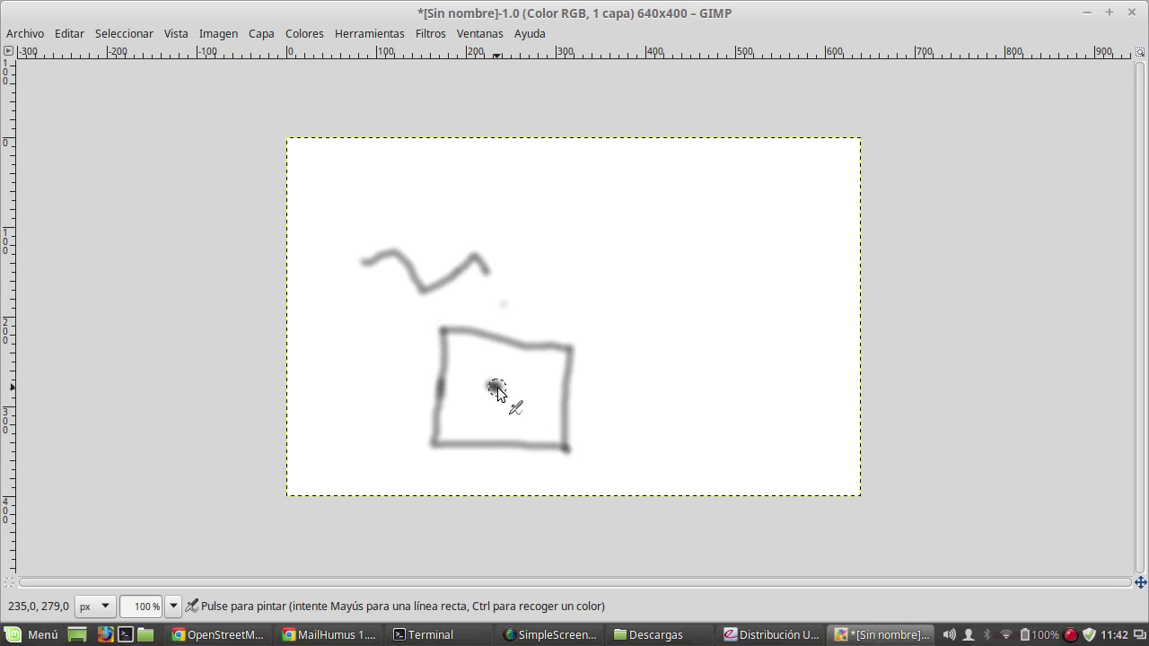
{"action": "left_click", "coordinate": [498, 387]}
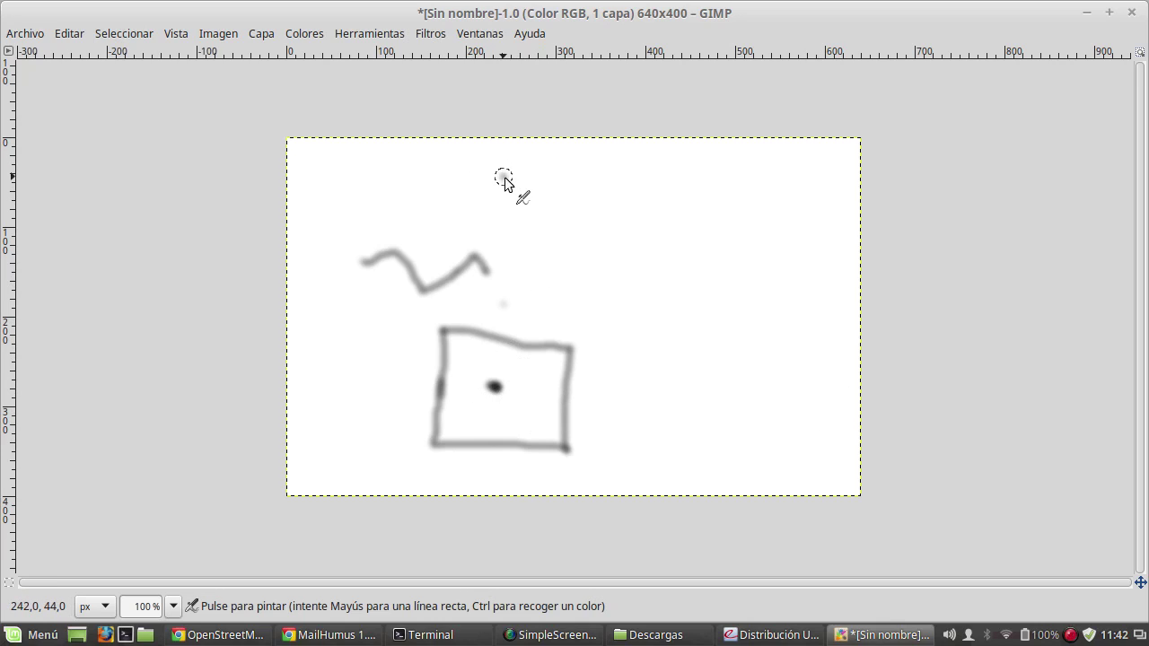
{"action": "mouse_move", "coordinate": [507, 175]}
{"action": "left_mouse_down"}
{"action": "mouse_move", "coordinate": [491, 176]}
{"action": "mouse_move", "coordinate": [497, 185]}
{"action": "left_mouse_up"}
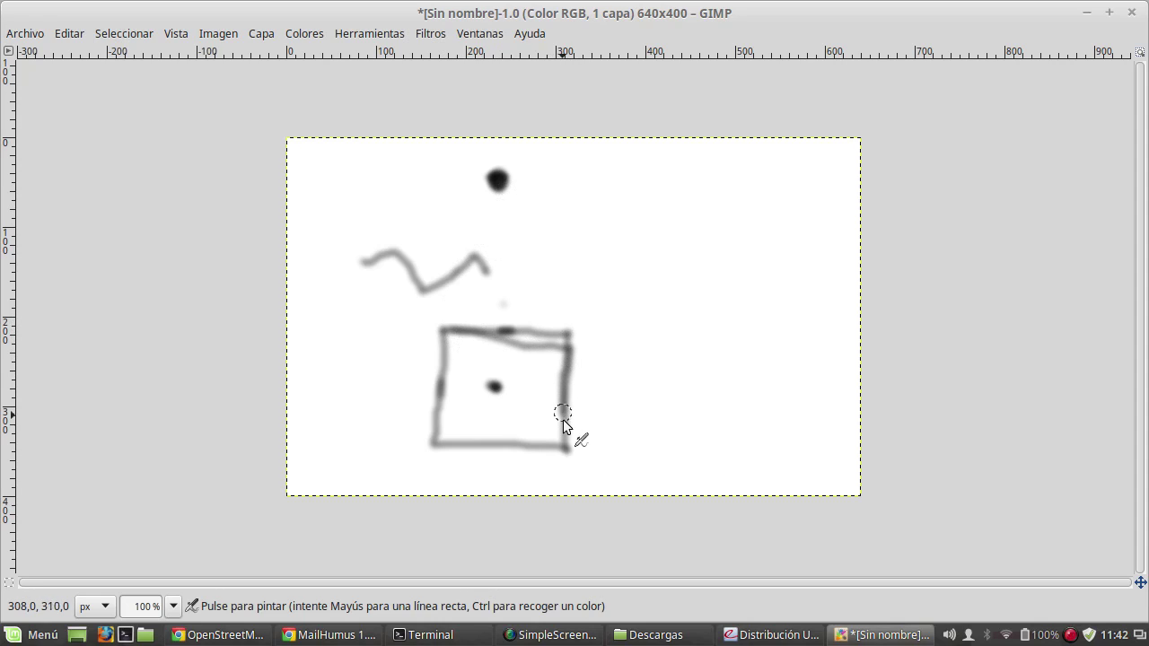
Step: Retrace the square's sides and paint an irregular closed outline with a triangular peak beside it
{"action": "left_click_drag", "start_coordinate": [563, 416], "coordinate": [559, 452]}
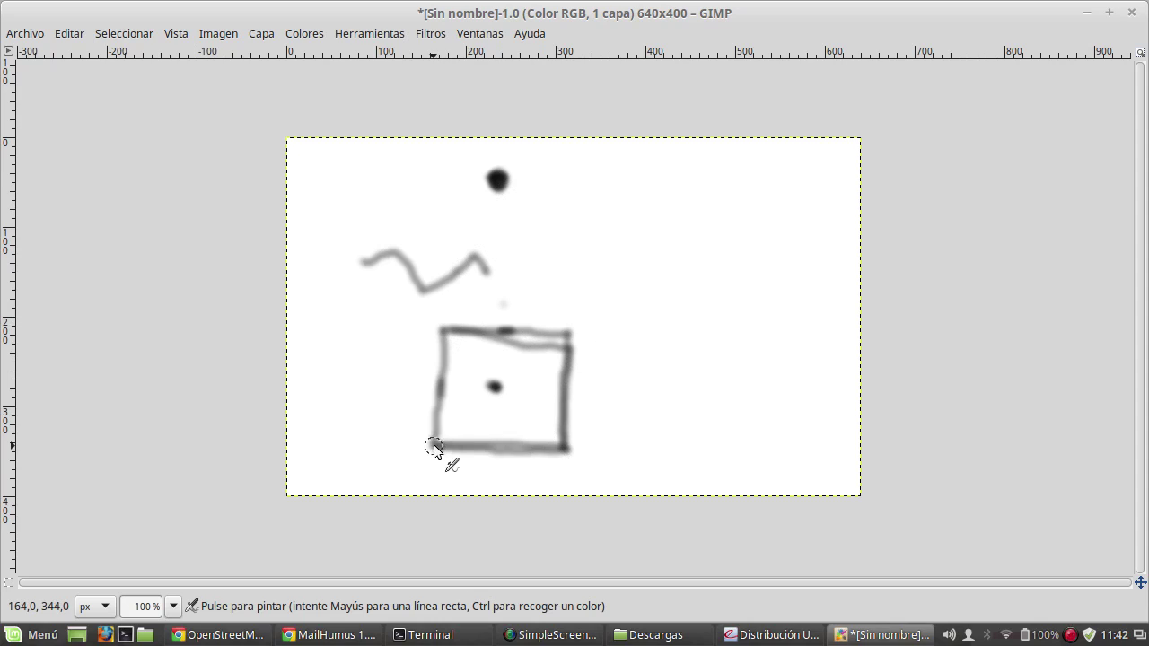
{"action": "left_click_drag", "start_coordinate": [433, 447], "coordinate": [439, 395]}
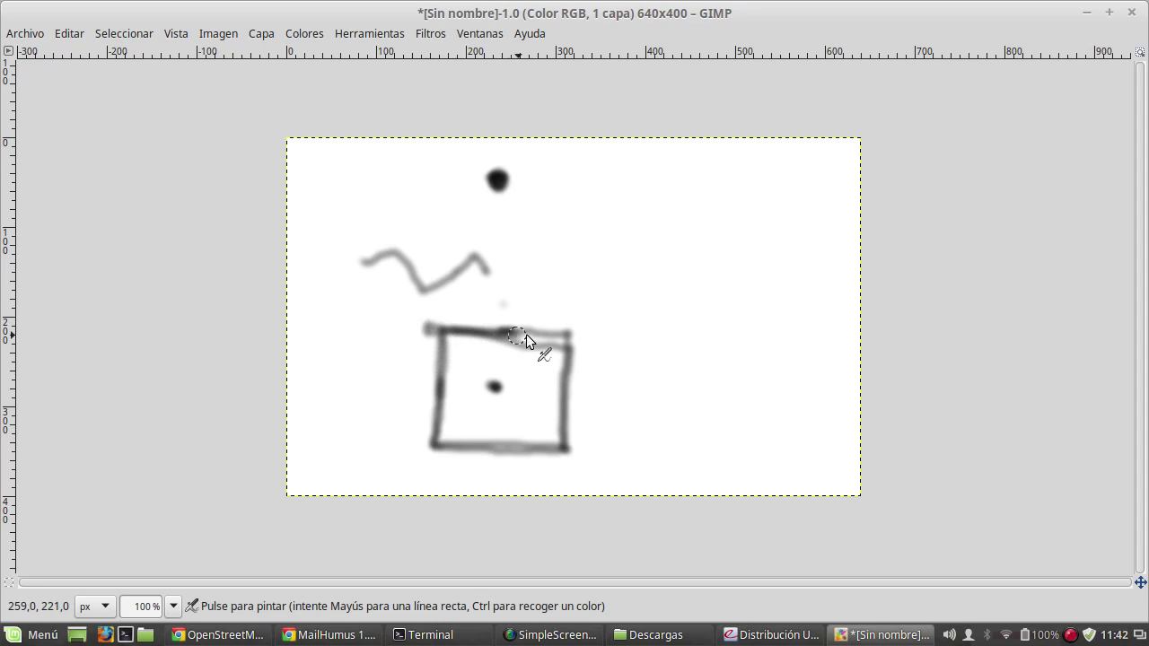
{"action": "left_click_drag", "start_coordinate": [526, 334], "coordinate": [542, 335]}
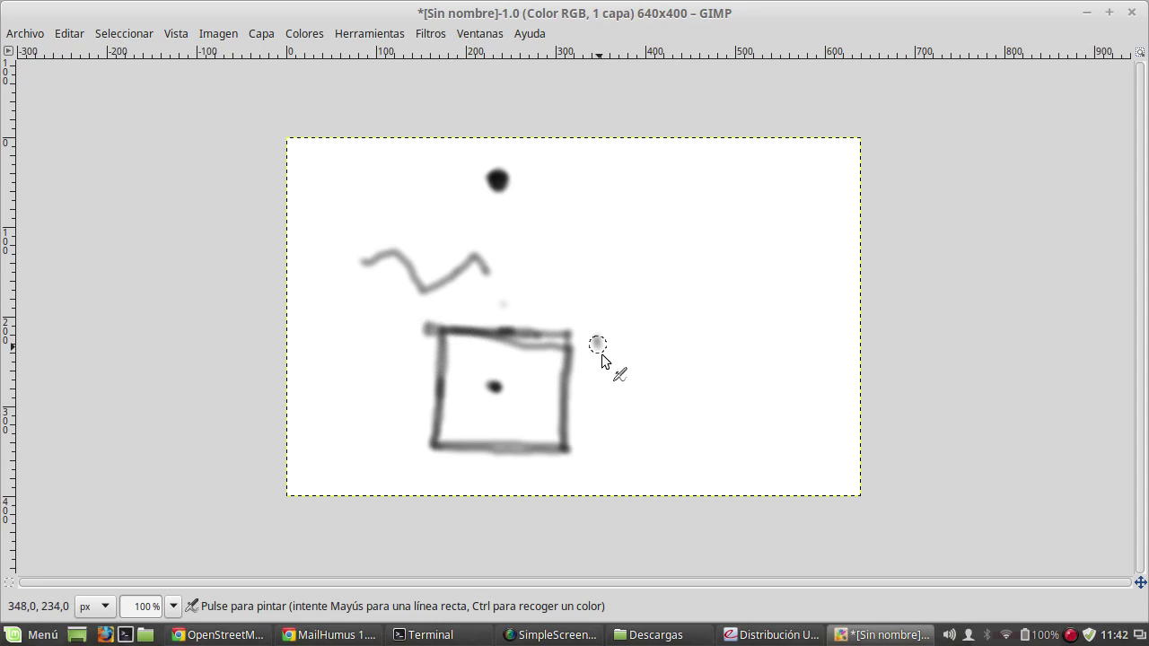
{"action": "left_click_drag", "start_coordinate": [602, 356], "coordinate": [608, 440]}
{"action": "mouse_move", "coordinate": [644, 395]}
{"action": "left_mouse_down"}
{"action": "mouse_move", "coordinate": [665, 363]}
{"action": "mouse_move", "coordinate": [667, 318]}
{"action": "mouse_move", "coordinate": [593, 322]}
{"action": "mouse_move", "coordinate": [597, 344]}
{"action": "mouse_move", "coordinate": [607, 188]}
{"action": "mouse_move", "coordinate": [515, 310]}
{"action": "left_mouse_up"}
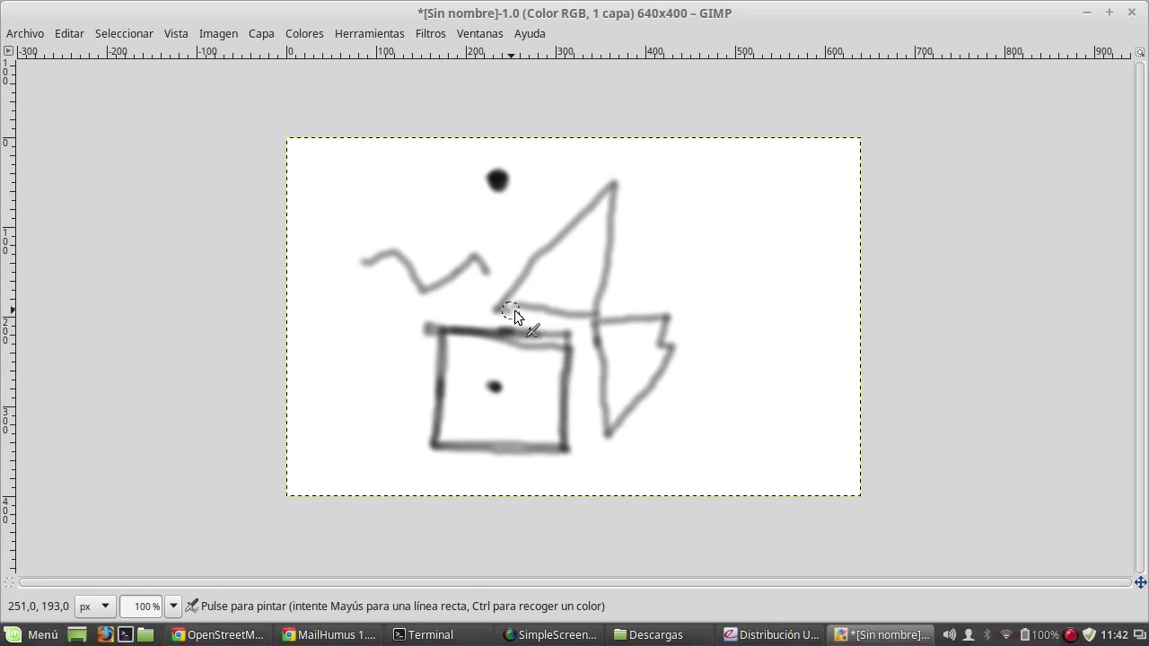
Step: Switch back to the Potlatch 2 editor and select the house-number node beside the bend in Calle 29 to inspect its tags
{"action": "left_click", "coordinate": [332, 635]}
{"action": "left_click", "coordinate": [239, 636]}
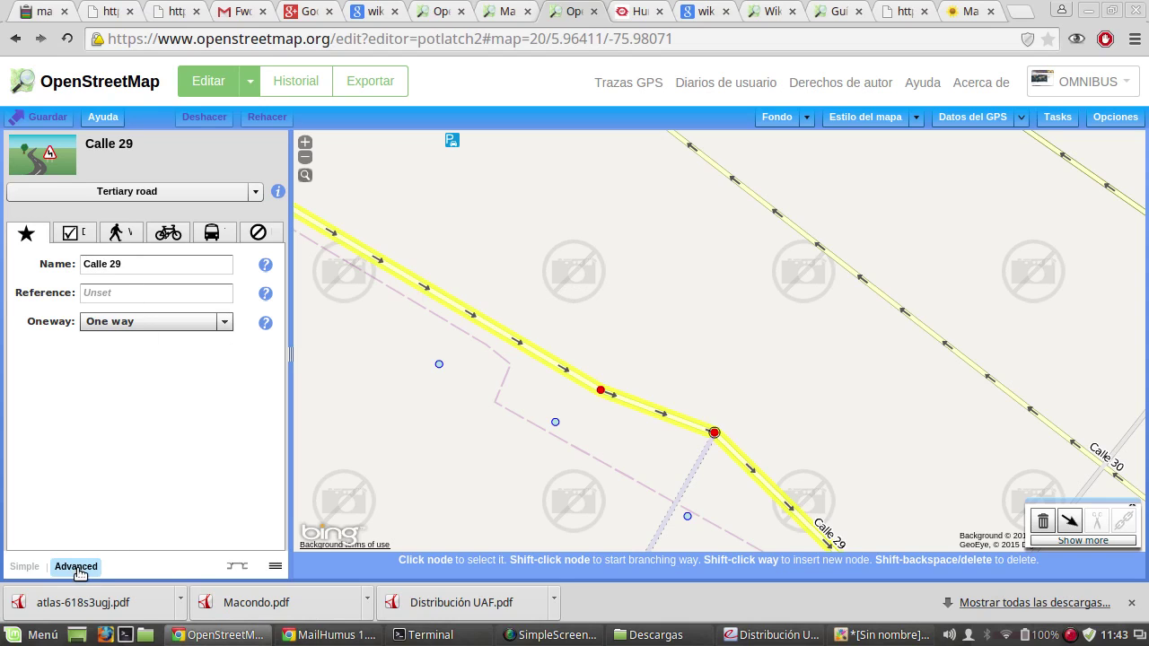
{"action": "scroll", "coordinate": [650, 324], "scroll_direction": "down", "scroll_amount": 1}
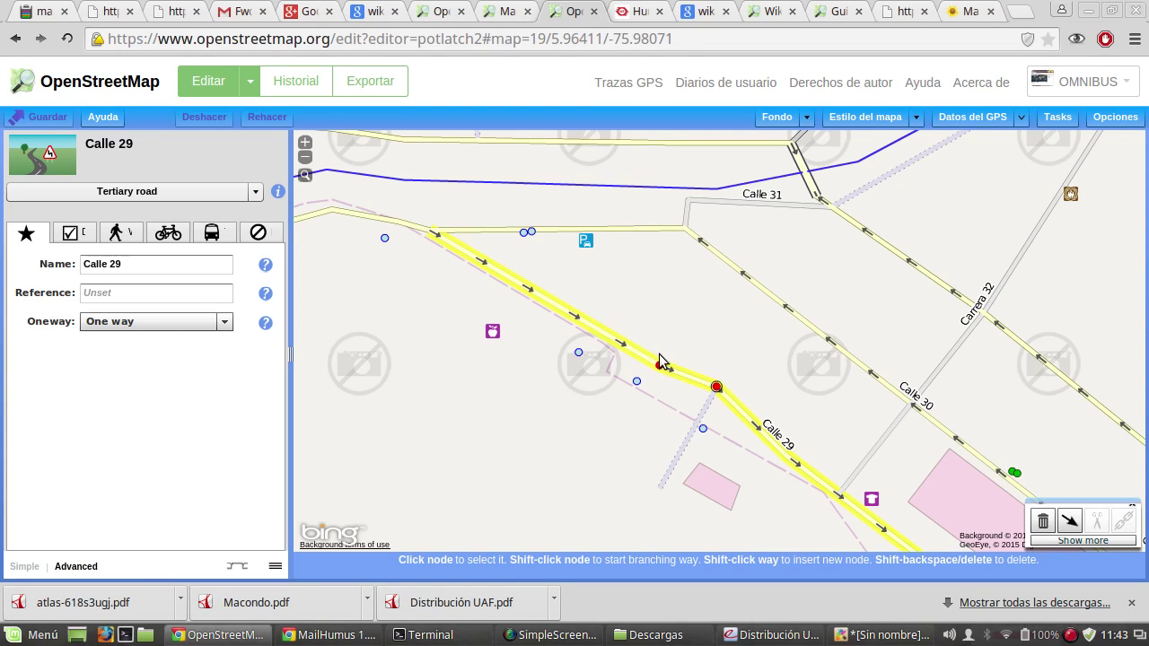
{"action": "scroll", "coordinate": [661, 352], "scroll_direction": "down", "scroll_amount": 1}
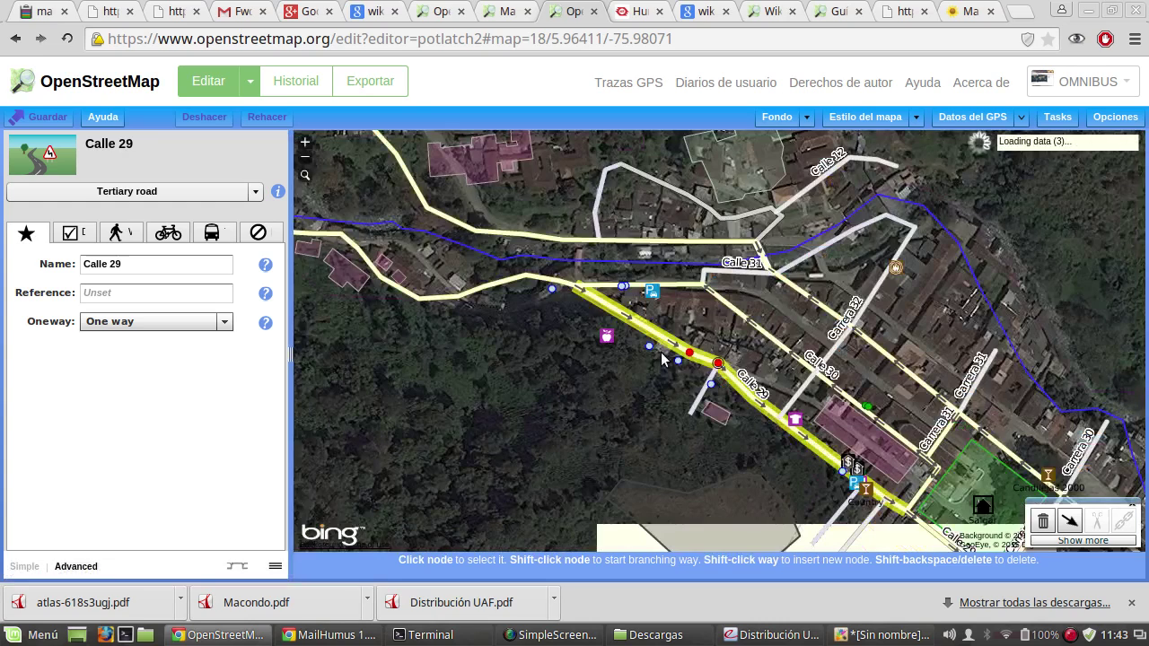
{"action": "scroll", "coordinate": [708, 445], "scroll_direction": "up", "scroll_amount": 1}
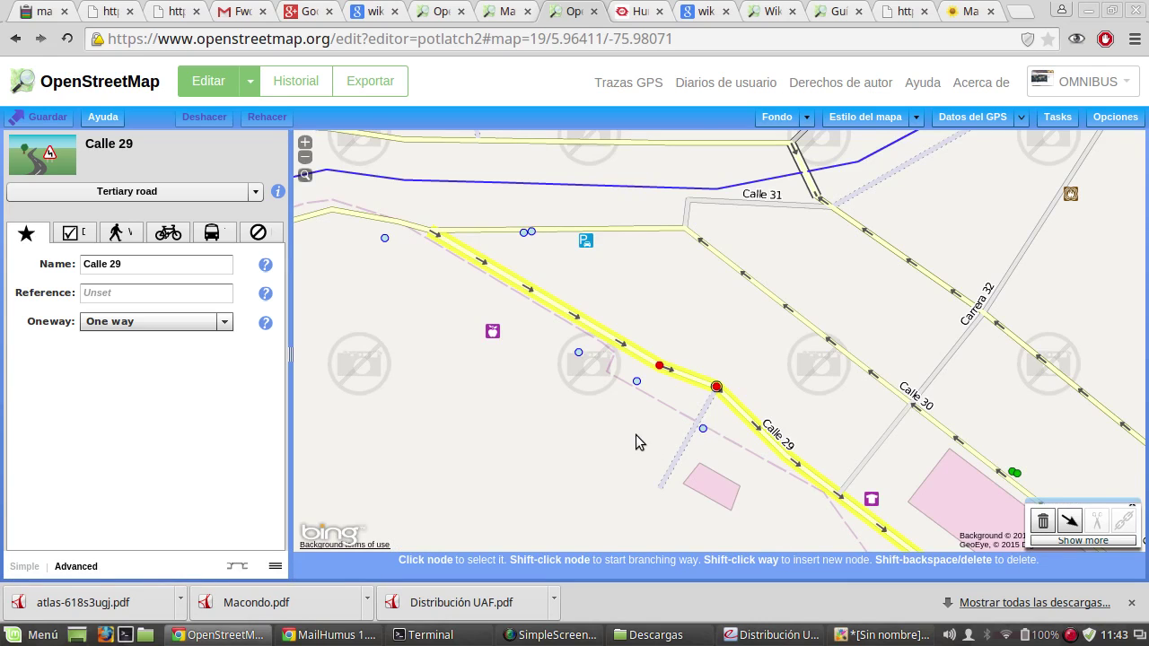
{"action": "left_click_drag", "start_coordinate": [636, 434], "coordinate": [586, 430]}
{"action": "left_click", "coordinate": [582, 384]}
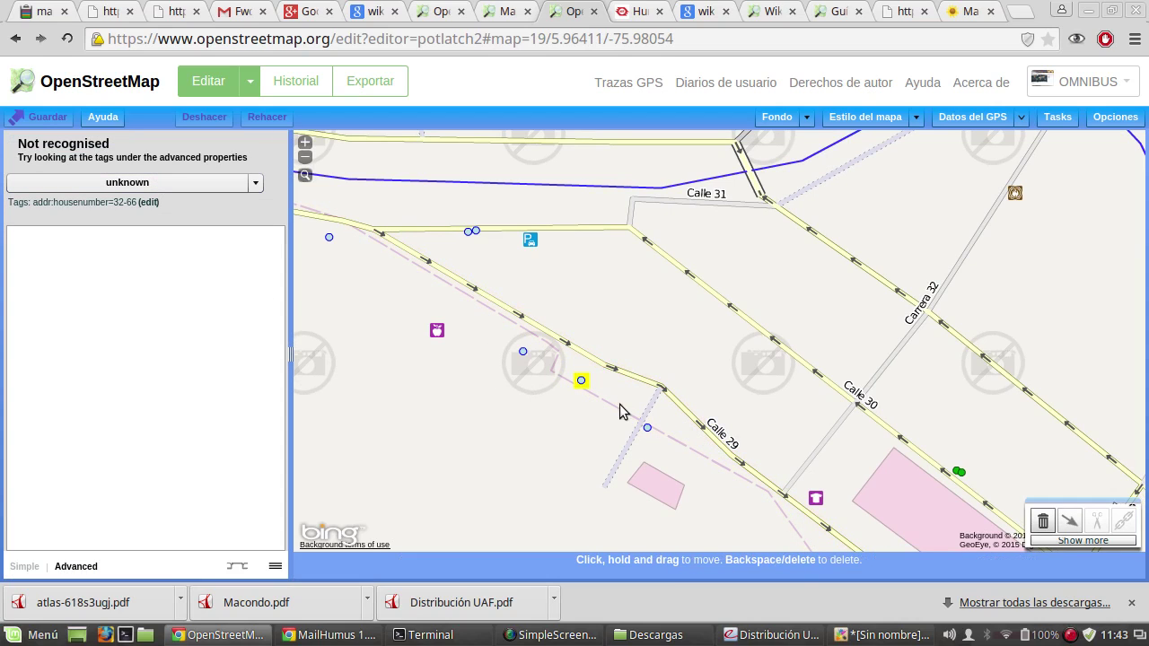
Step: Select the square park polygon enclosed by Calle 29, Carrera 30 and Carrera 31
{"action": "scroll", "coordinate": [588, 388], "scroll_direction": "up", "scroll_amount": 3}
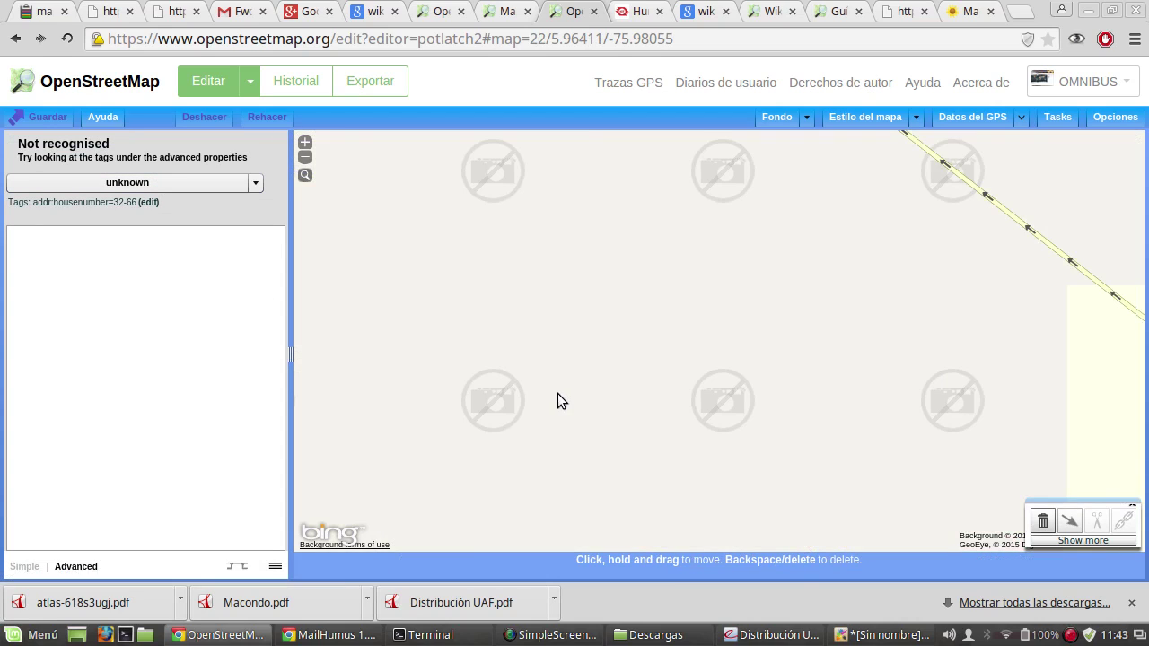
{"action": "scroll", "coordinate": [558, 393], "scroll_direction": "down", "scroll_amount": 1}
{"action": "scroll", "coordinate": [559, 395], "scroll_direction": "down", "scroll_amount": 1}
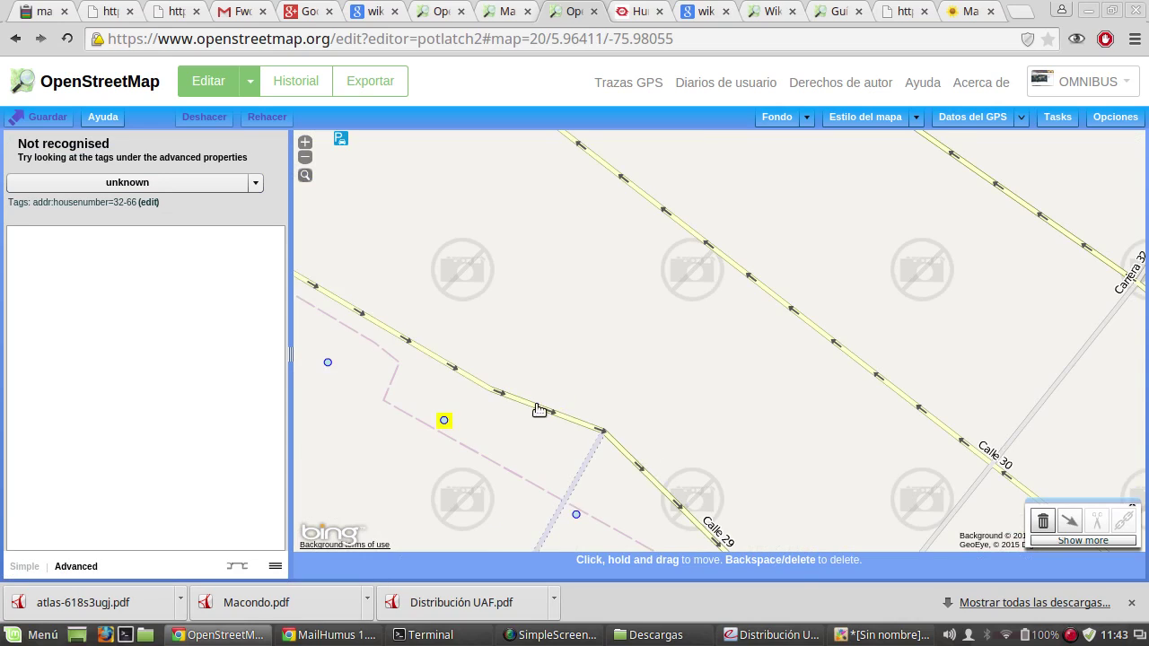
{"action": "left_click_drag", "start_coordinate": [530, 429], "coordinate": [587, 239]}
{"action": "scroll", "coordinate": [580, 314], "scroll_direction": "down", "scroll_amount": 2}
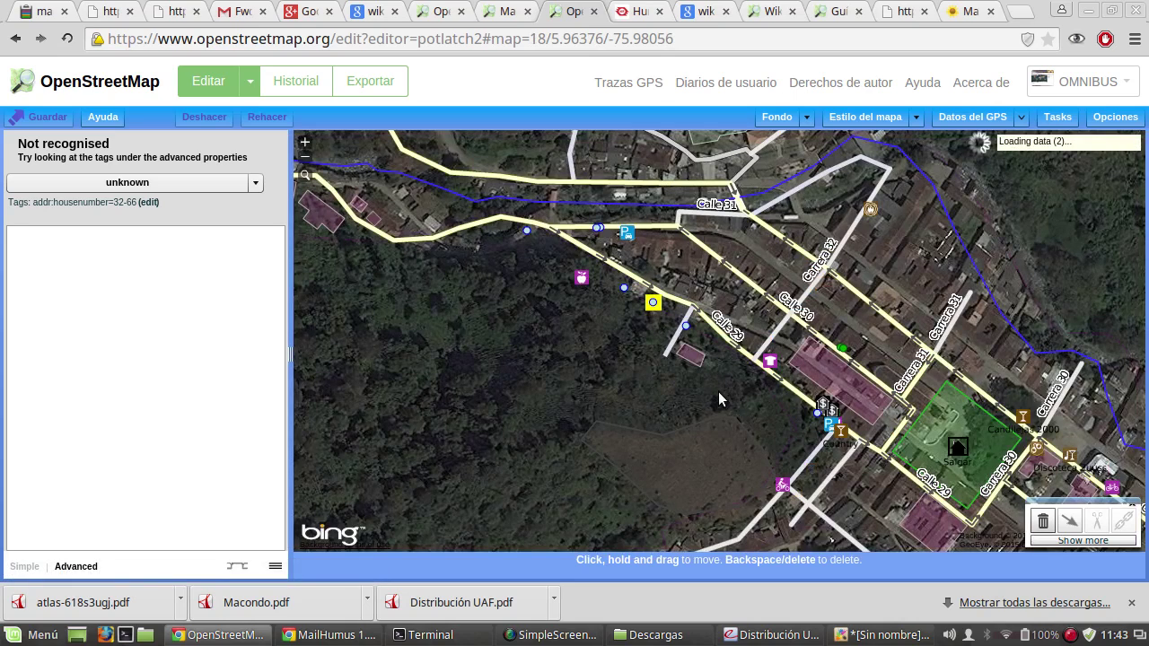
{"action": "left_click_drag", "start_coordinate": [718, 391], "coordinate": [424, 294]}
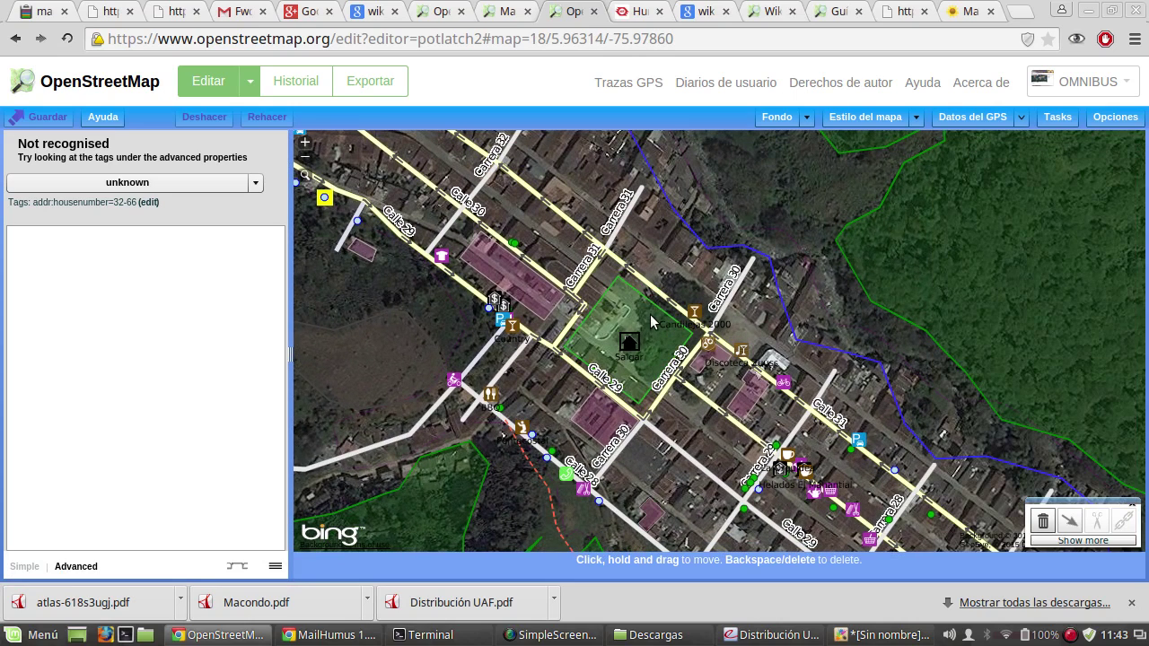
{"action": "left_click", "coordinate": [658, 316]}
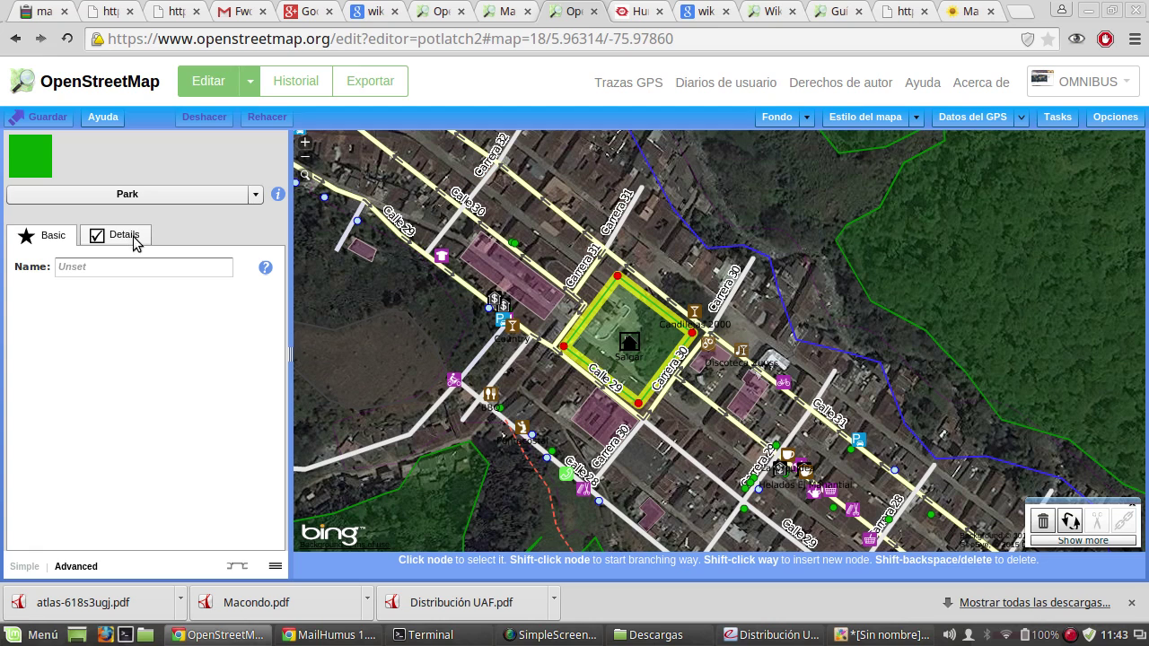
Step: Inspect the park's detail and basic fields and its raw key-value tags, then return to the simple view
{"action": "left_click", "coordinate": [130, 239]}
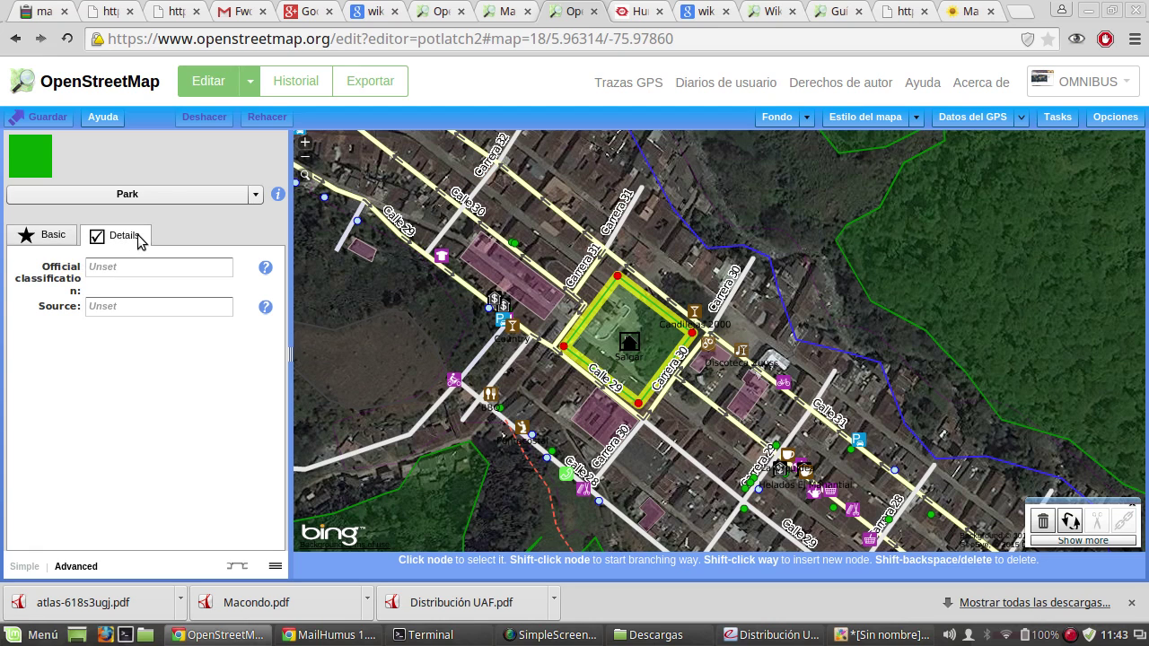
{"action": "left_click", "coordinate": [51, 236]}
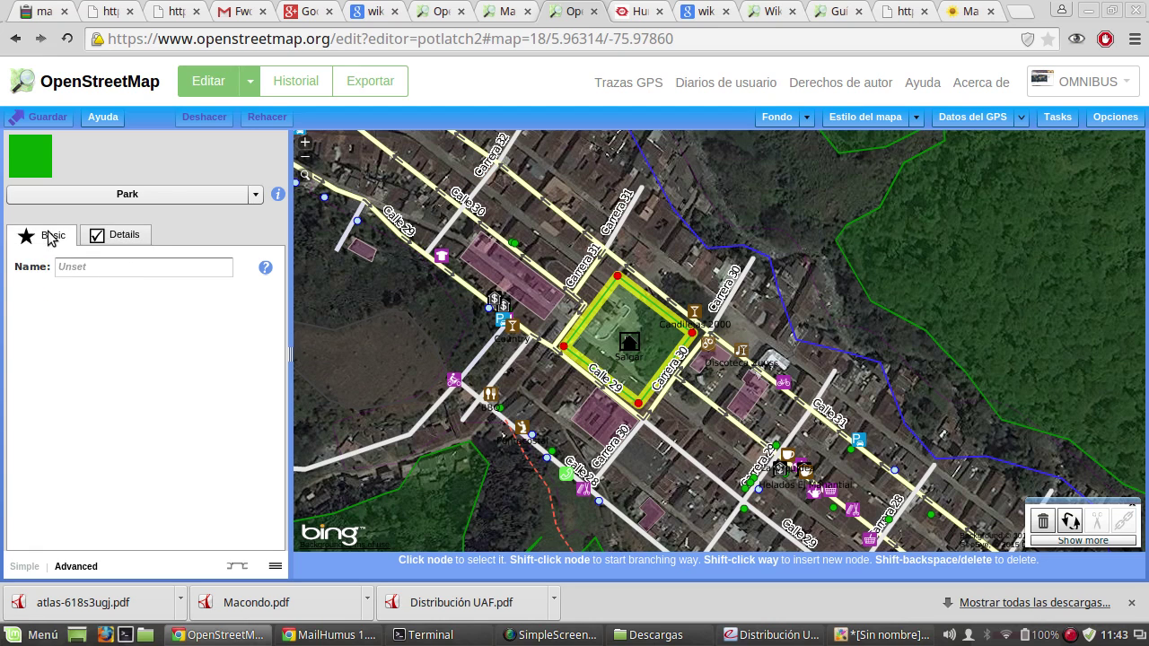
{"action": "left_click", "coordinate": [76, 567]}
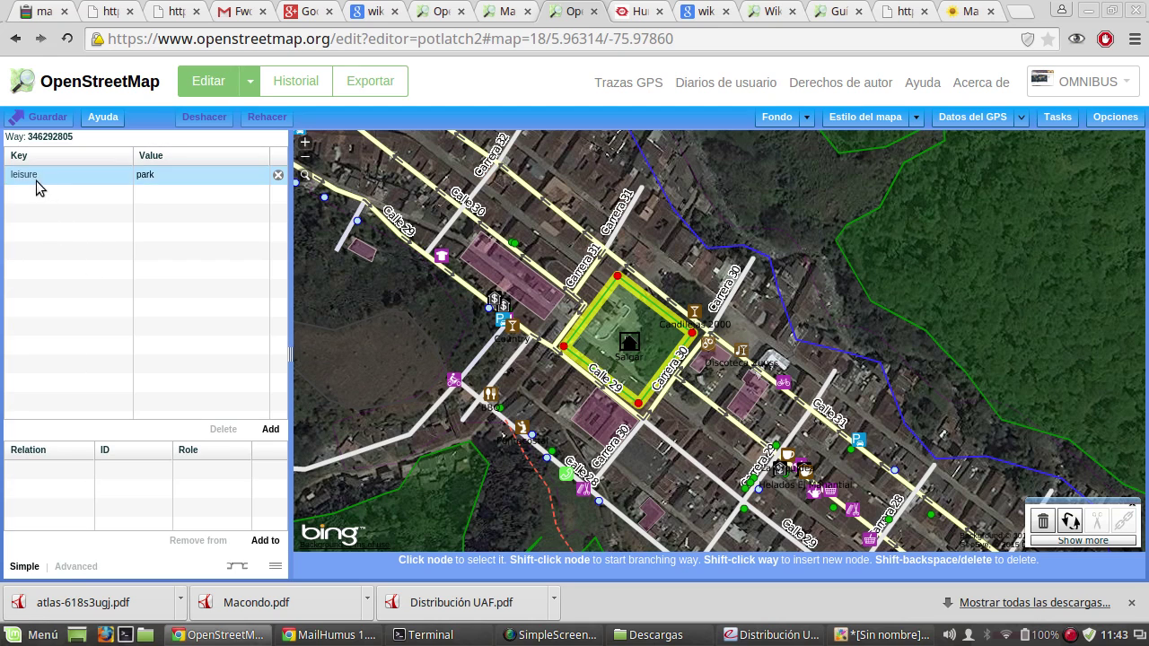
{"action": "left_click", "coordinate": [24, 568]}
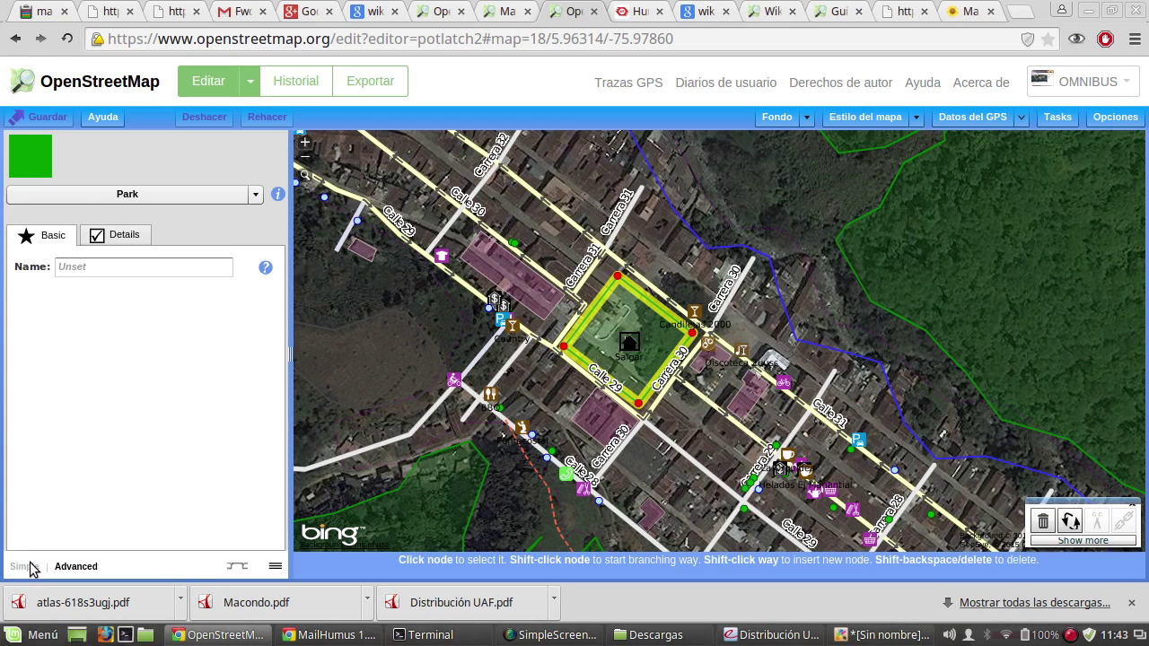
Step: Browse the Power, Transport, Tourism, Shopping and Landuse feature types available for the park, keeping its type as Park
{"action": "left_click", "coordinate": [256, 196]}
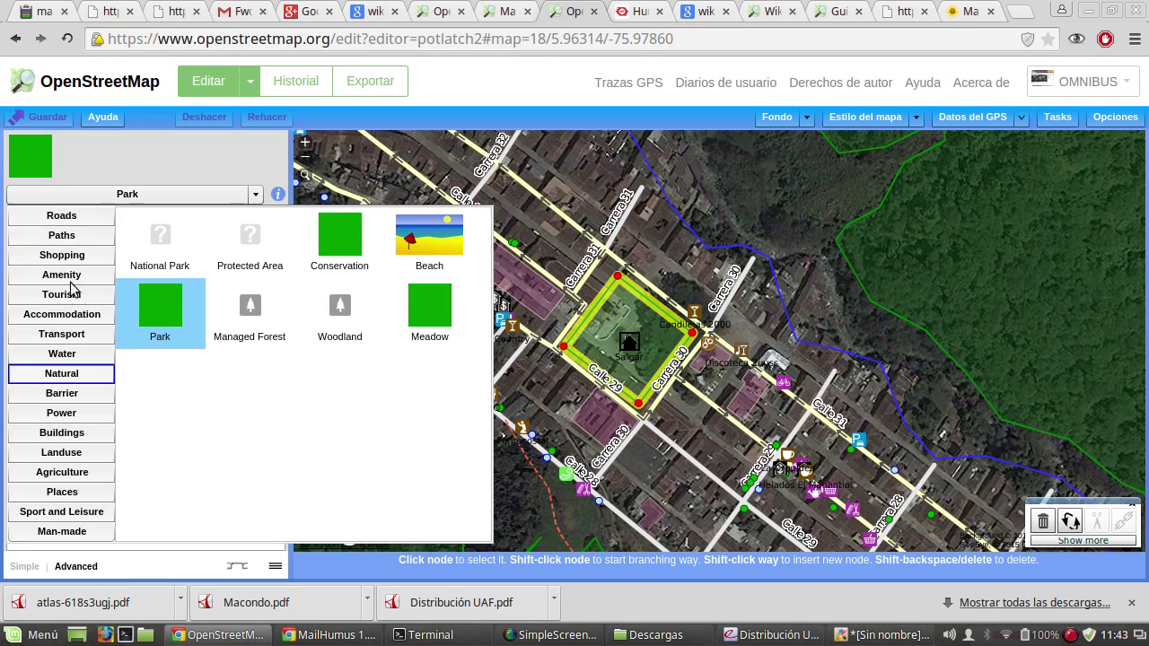
{"action": "left_click", "coordinate": [77, 415]}
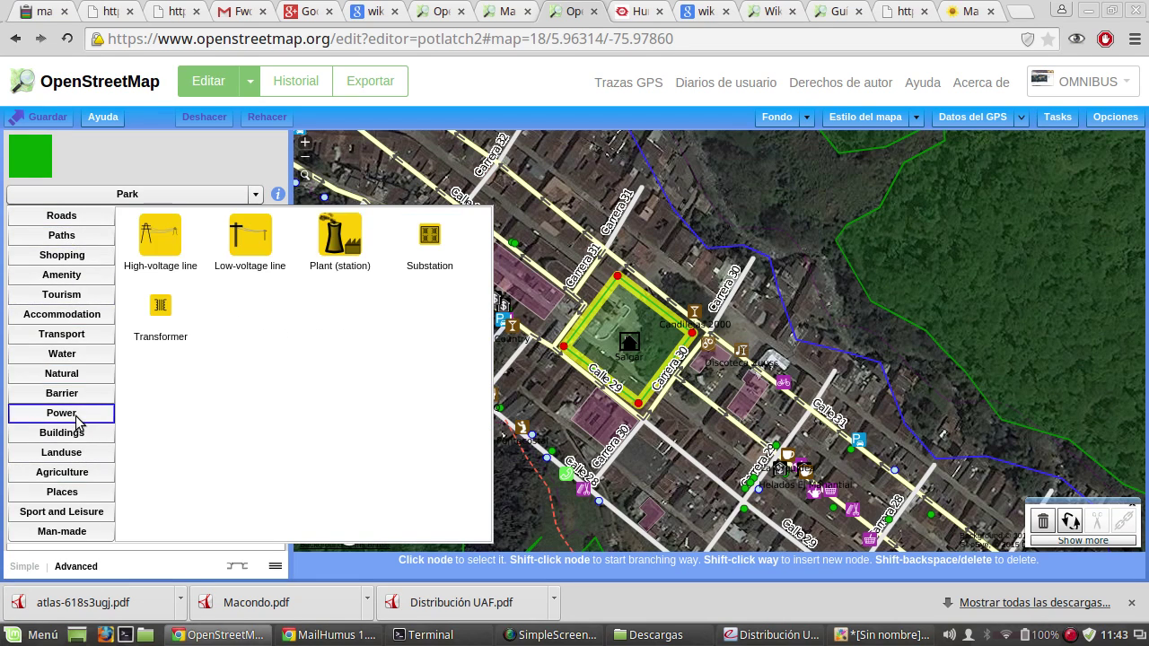
{"action": "left_click", "coordinate": [76, 337]}
{"action": "left_click", "coordinate": [78, 294]}
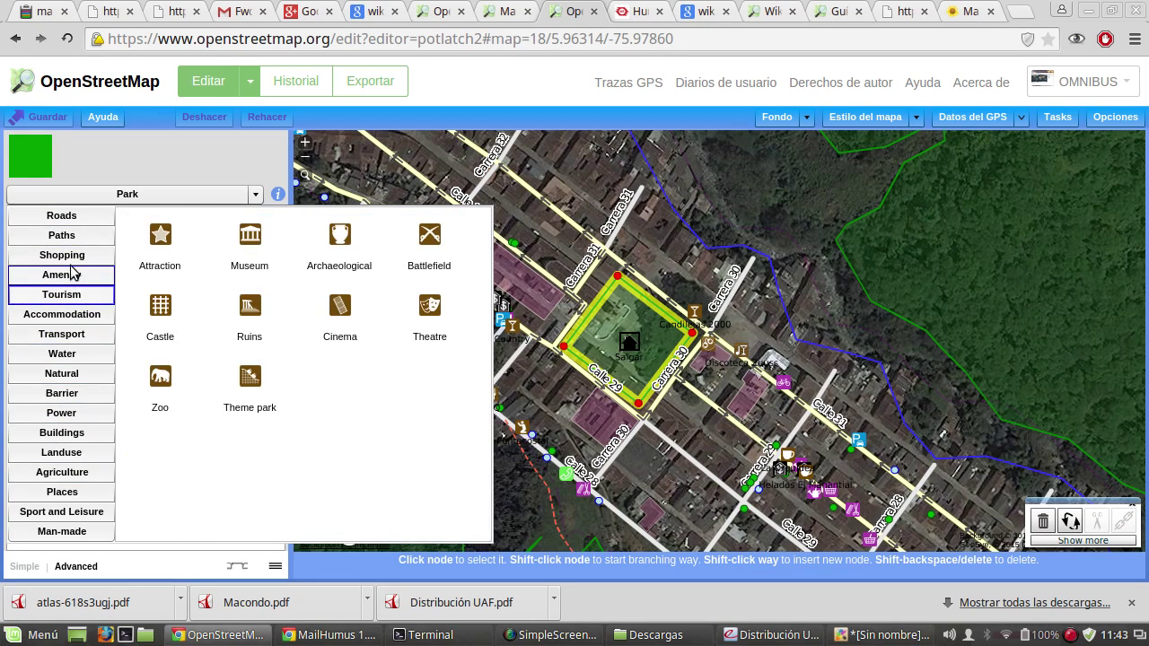
{"action": "left_click", "coordinate": [74, 256]}
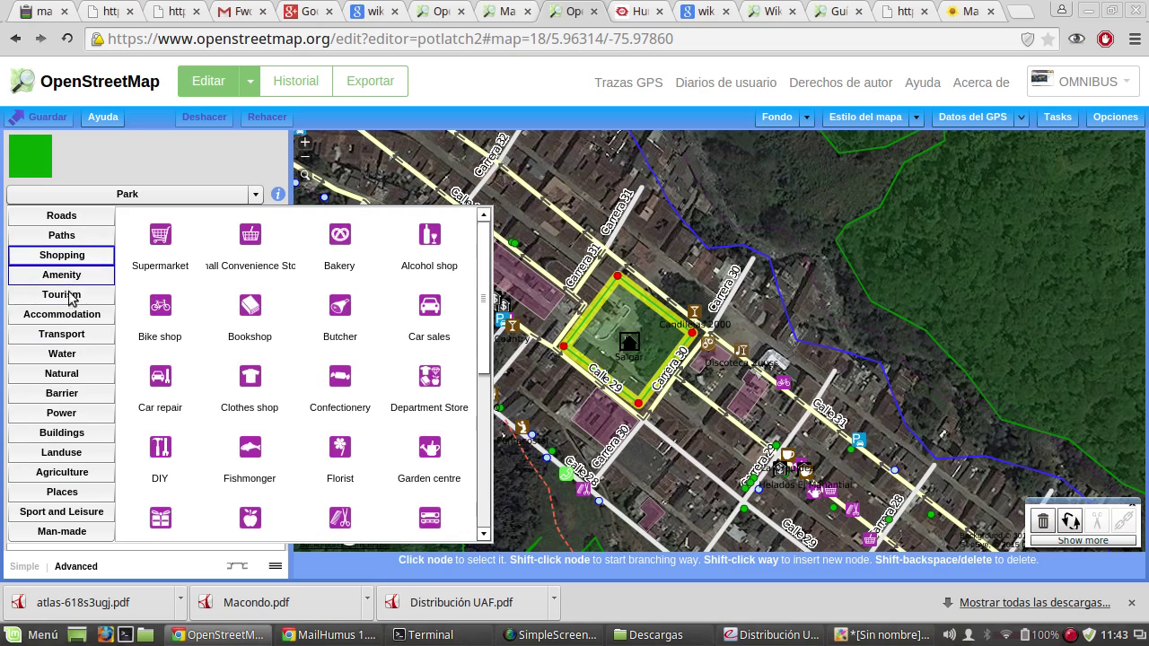
{"action": "left_click", "coordinate": [70, 412]}
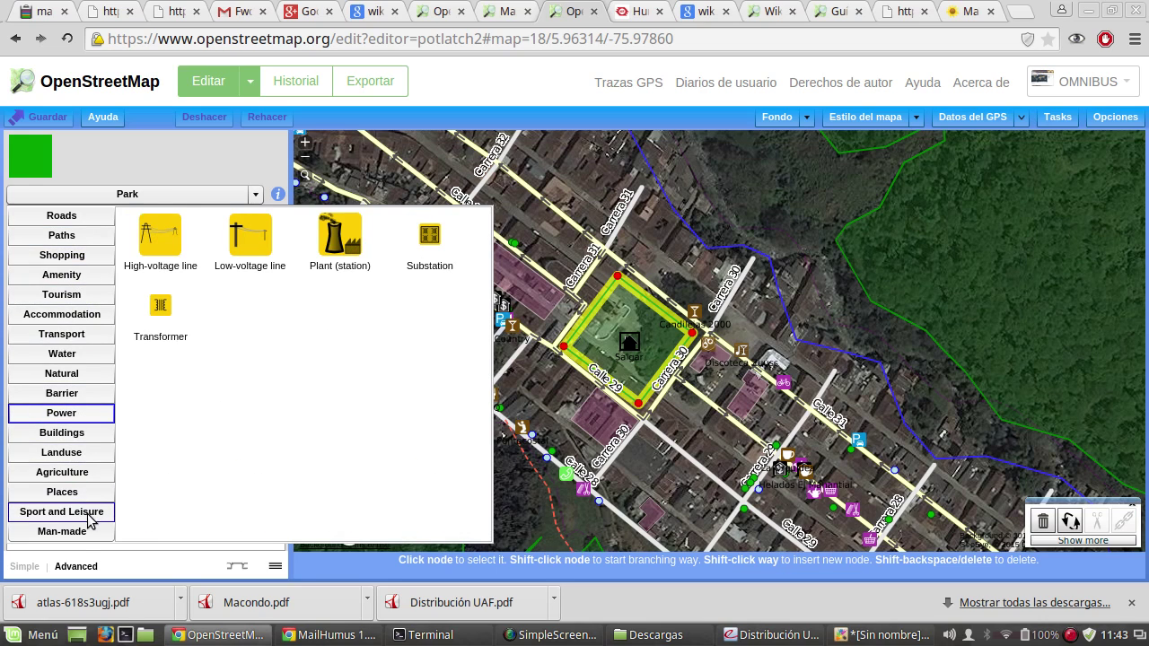
{"action": "left_click", "coordinate": [65, 458]}
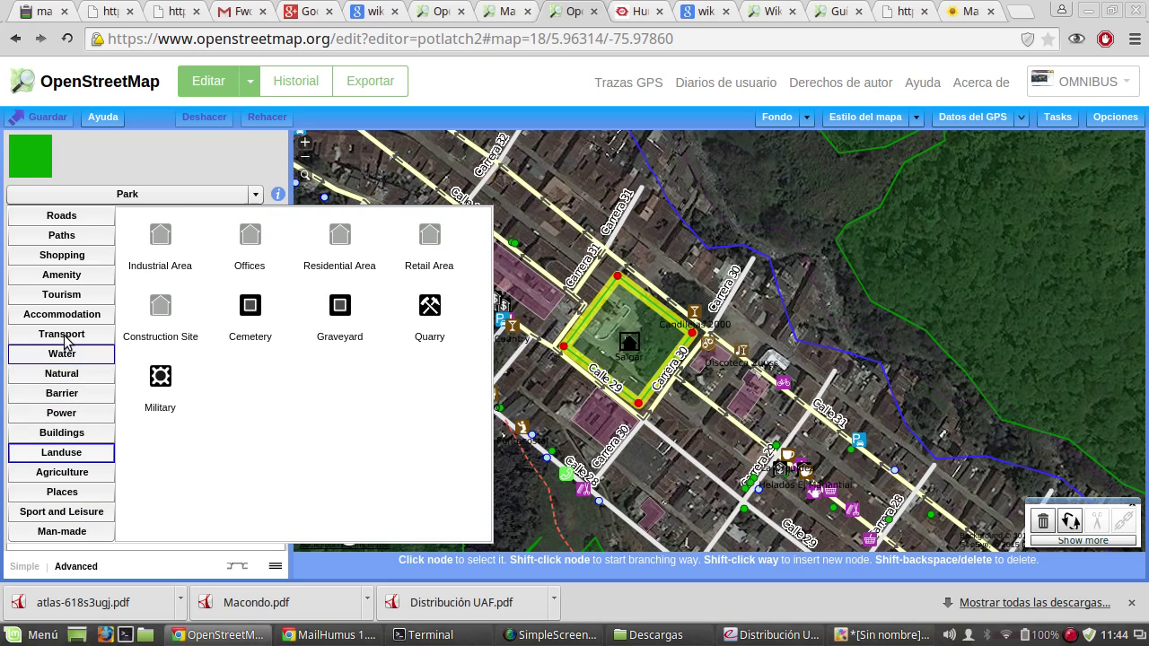
{"action": "left_click", "coordinate": [120, 169]}
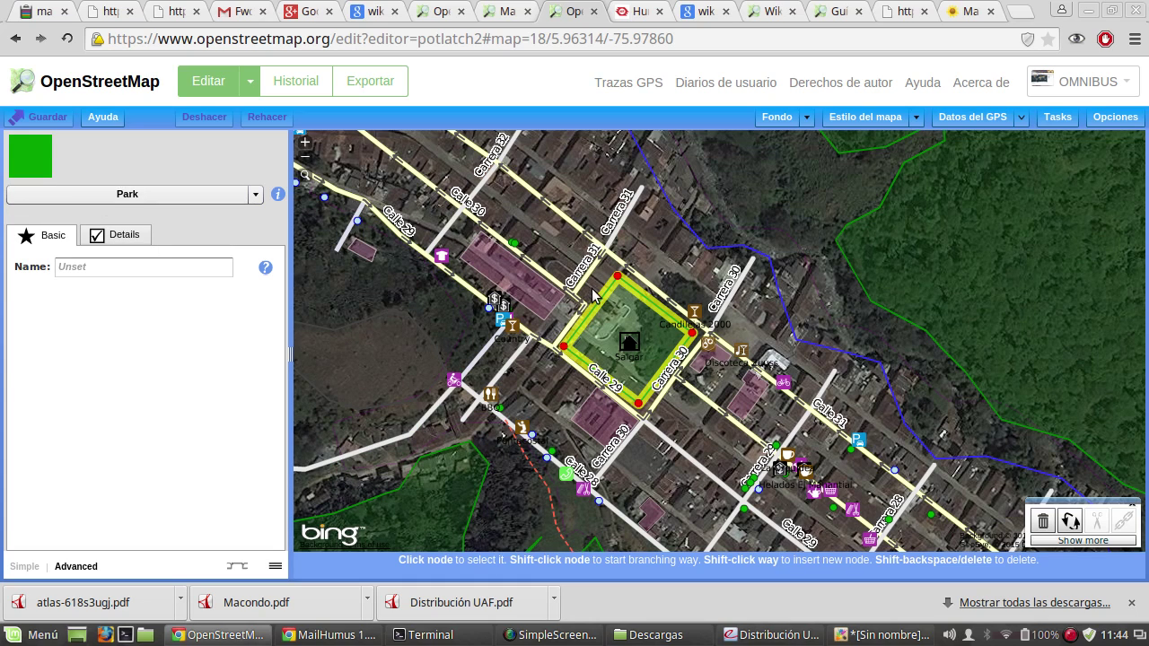
Step: Review the park's detail and basic fields, and start a new empty tag in its key-value list
{"action": "left_click", "coordinate": [114, 241]}
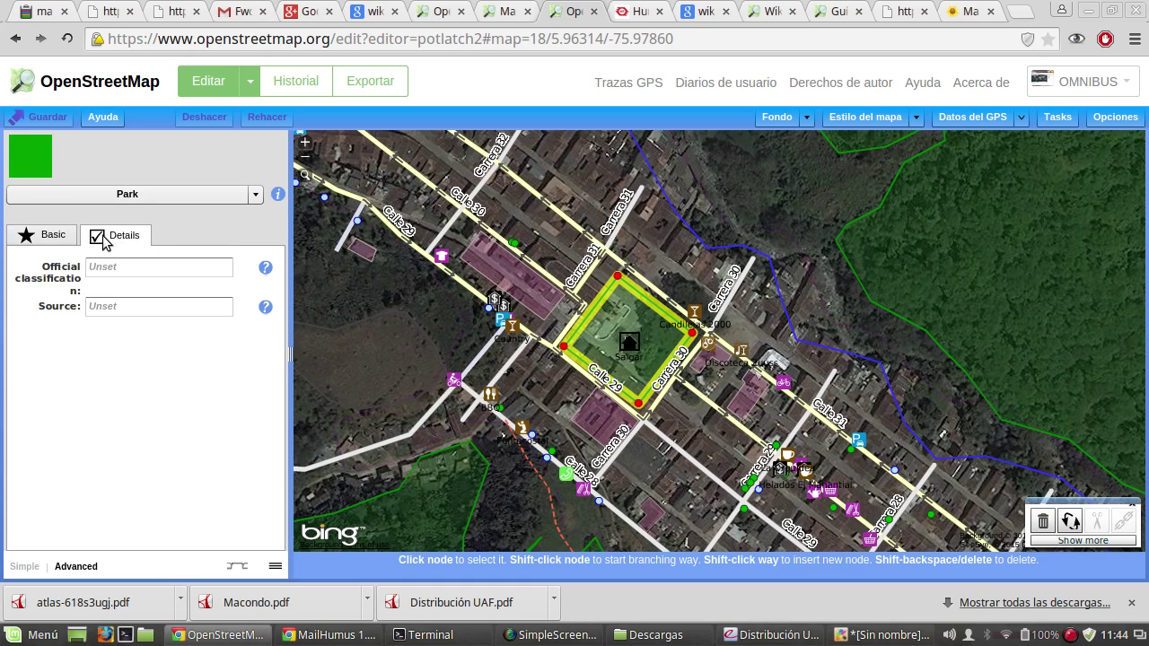
{"action": "left_click", "coordinate": [45, 235]}
{"action": "left_click", "coordinate": [77, 563]}
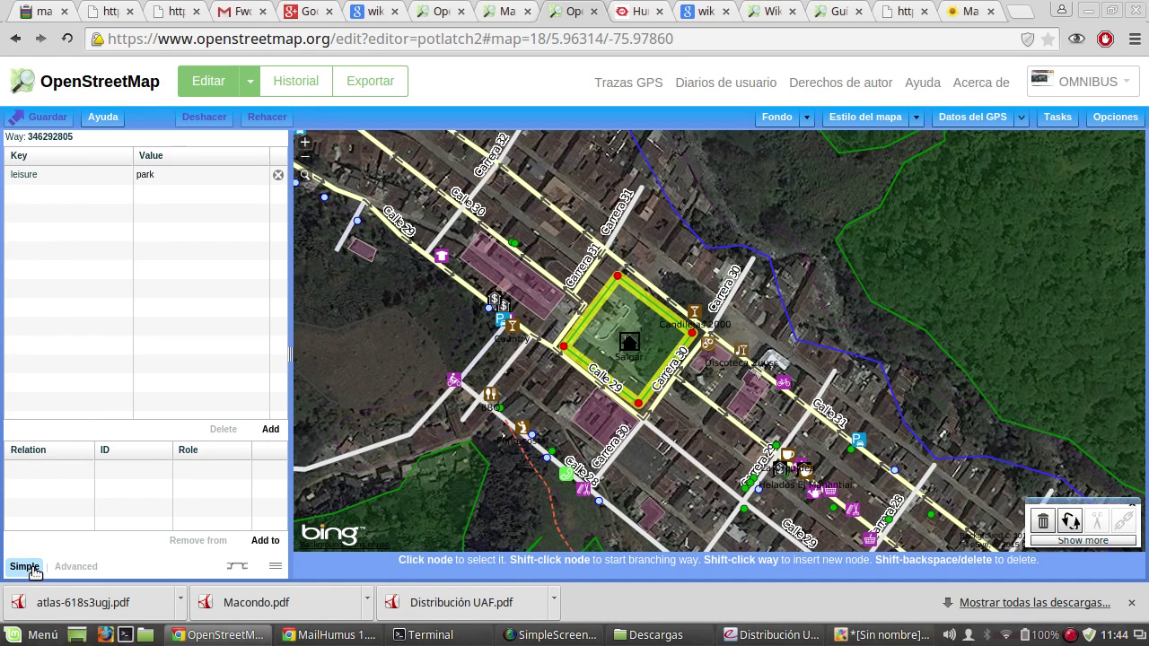
{"action": "left_click", "coordinate": [270, 431]}
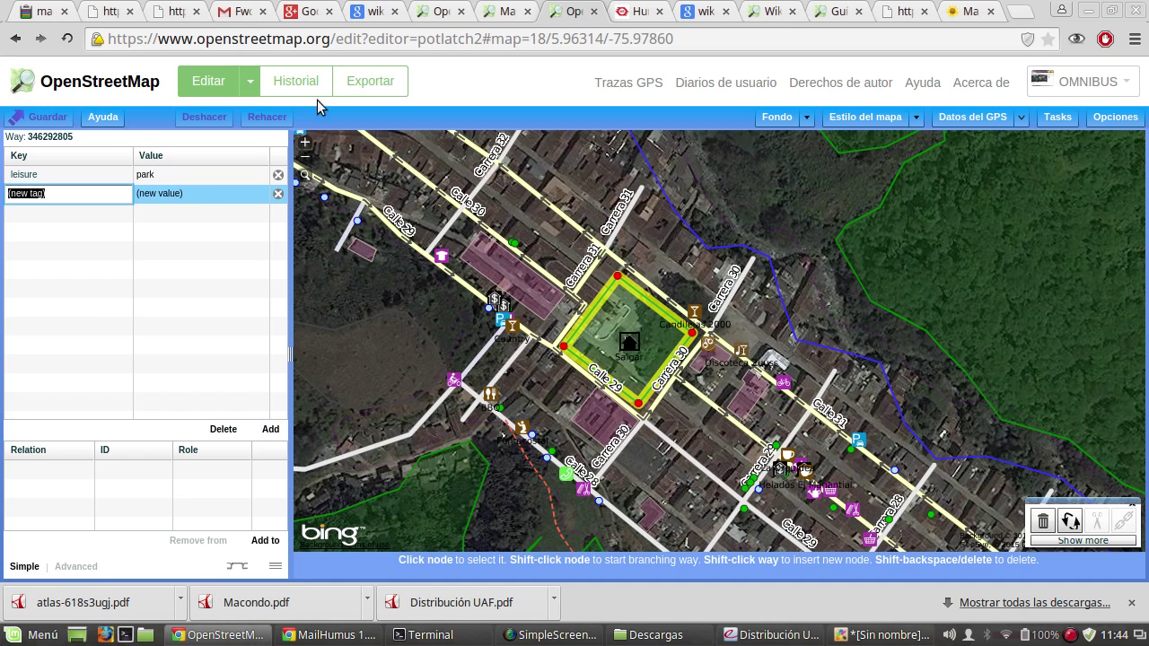
Step: Switch to the Map Features wiki page and on to WikiProject Colombia to look over its community links and contents
{"action": "left_click", "coordinate": [515, 10]}
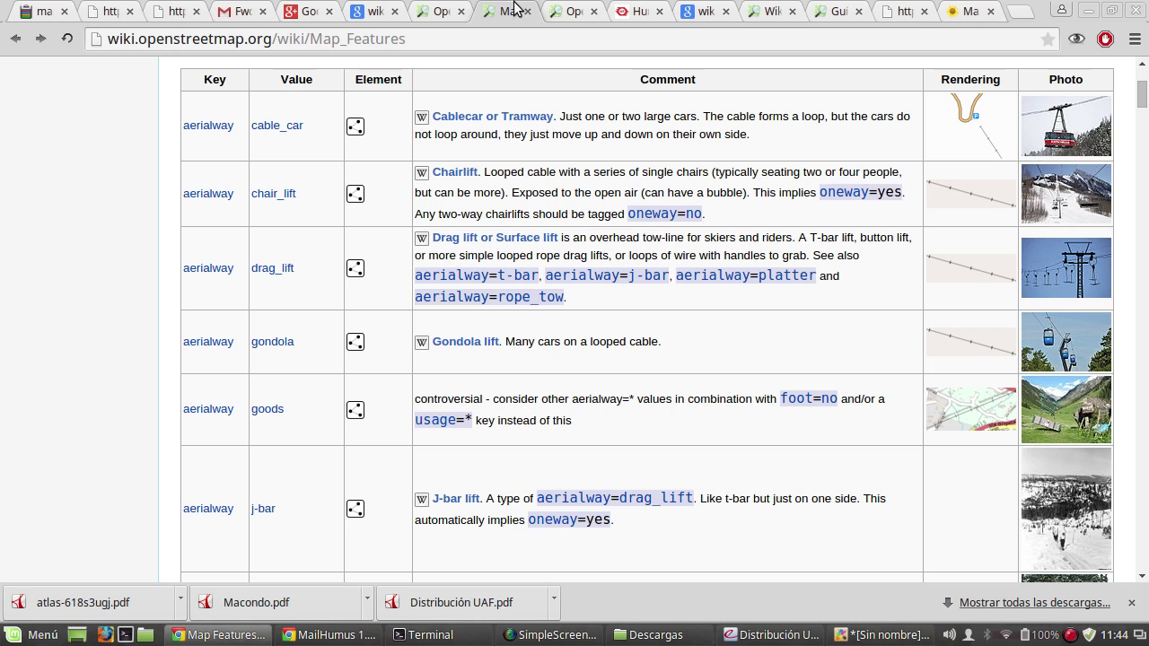
{"action": "left_click", "coordinate": [770, 11]}
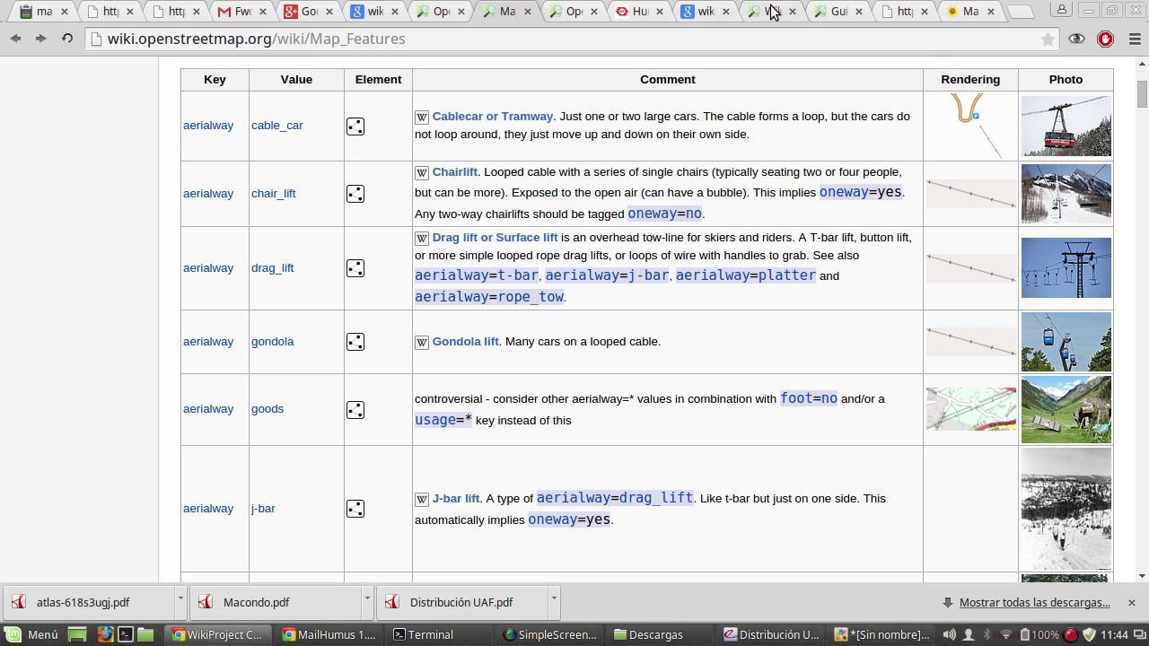
{"action": "scroll", "coordinate": [514, 395], "scroll_direction": "down", "scroll_amount": 5}
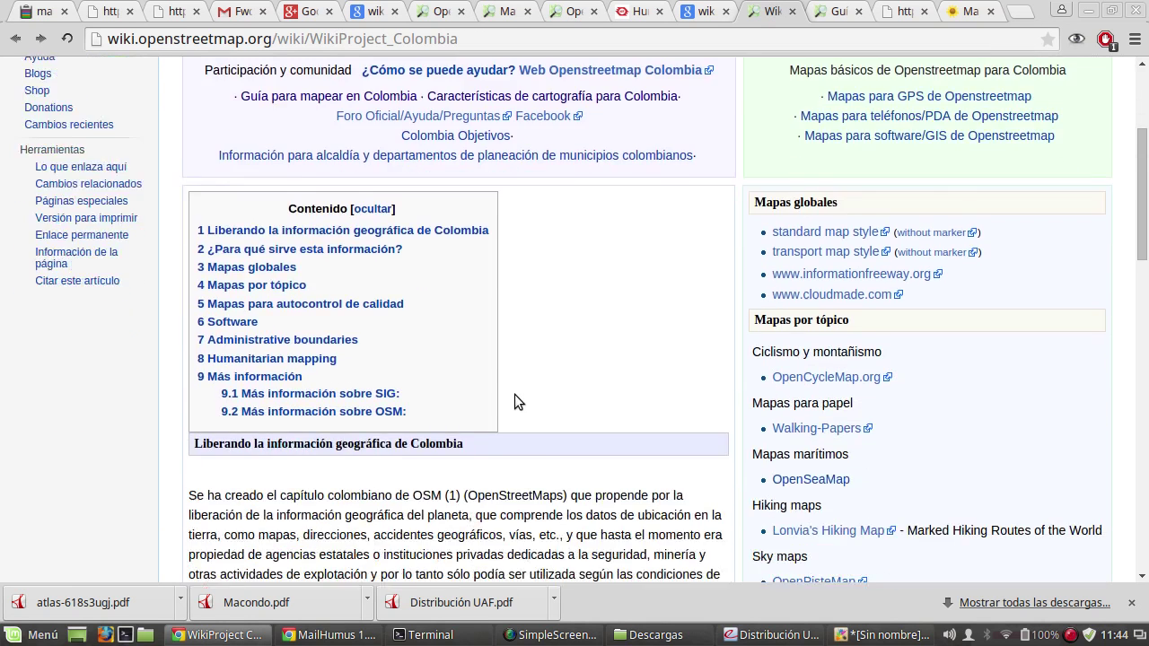
{"action": "scroll", "coordinate": [514, 400], "scroll_direction": "down", "scroll_amount": 1}
{"action": "scroll", "coordinate": [487, 381], "scroll_direction": "up", "scroll_amount": 2}
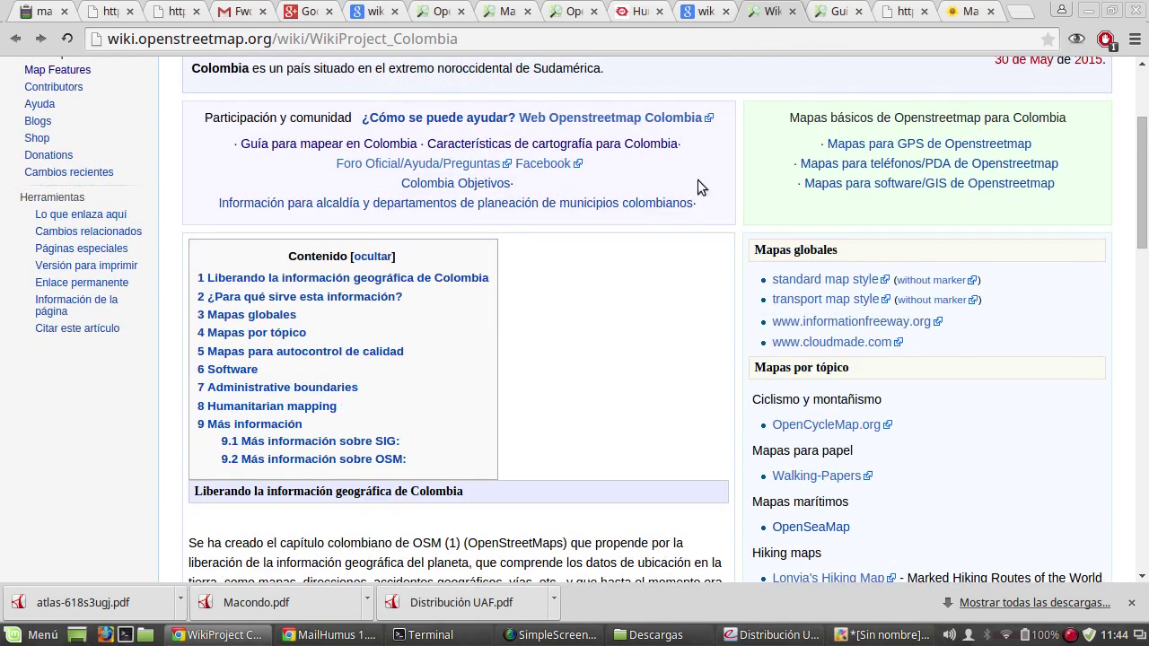
Step: Switch to the Guía para mapear en Colombia and read its Nombres de calles and Clasificación de Calles sections
{"action": "left_click", "coordinate": [838, 11]}
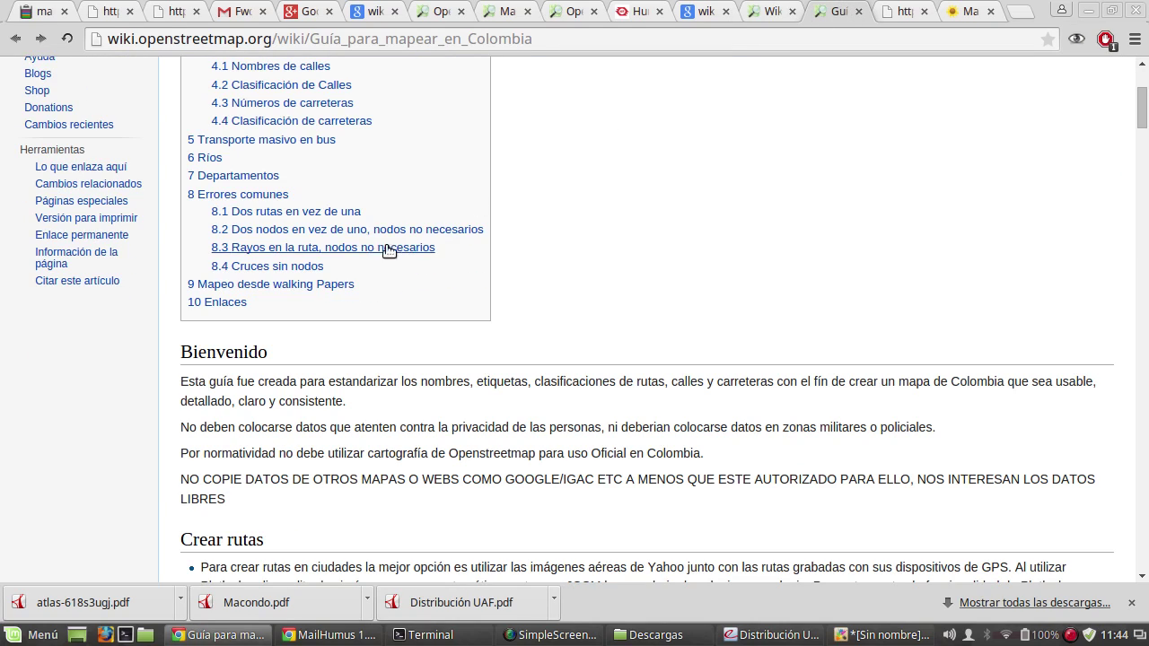
{"action": "scroll", "coordinate": [375, 253], "scroll_direction": "up", "scroll_amount": 4}
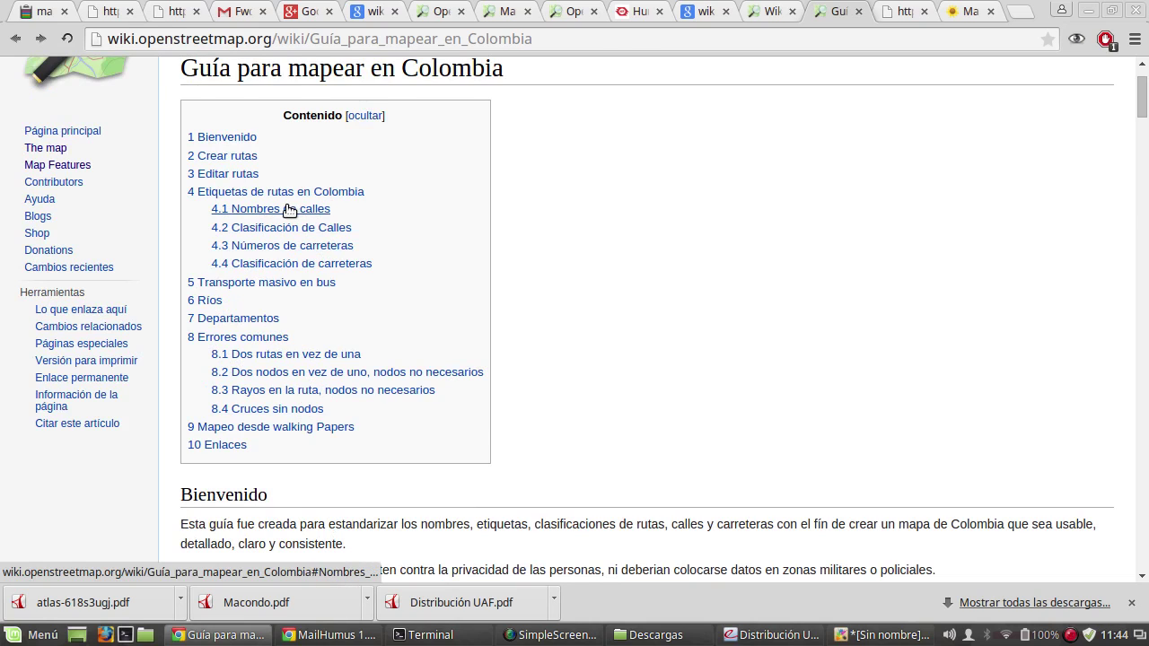
{"action": "left_click", "coordinate": [290, 208]}
{"action": "scroll", "coordinate": [307, 253], "scroll_direction": "up", "scroll_amount": 3}
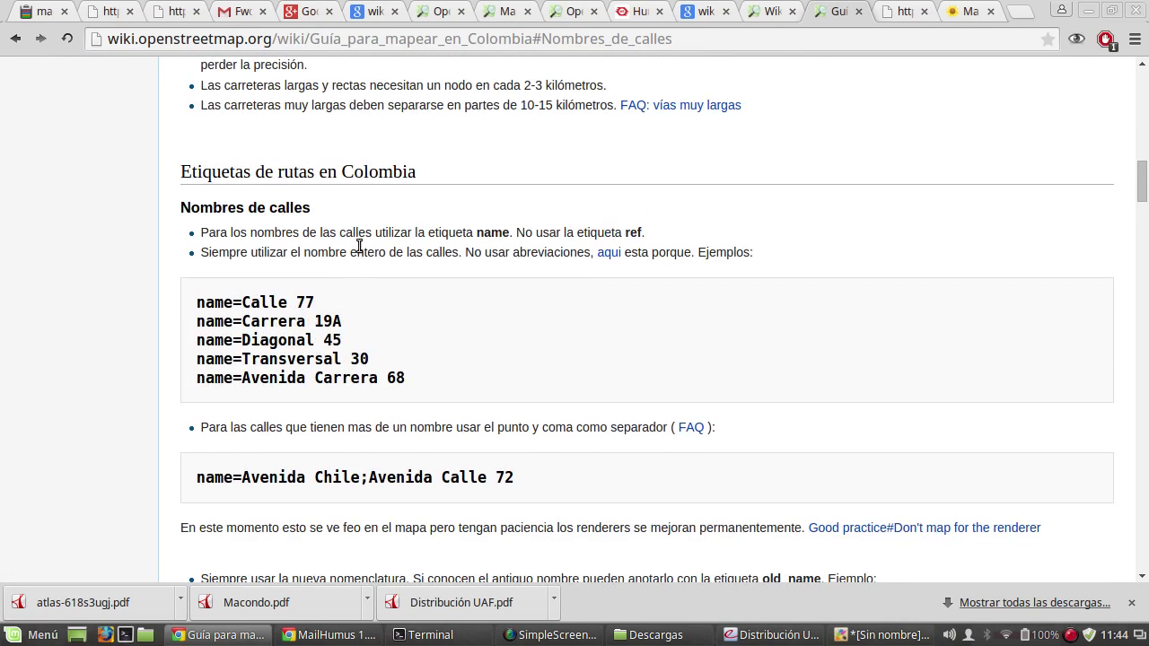
{"action": "scroll", "coordinate": [341, 292], "scroll_direction": "down", "scroll_amount": 1}
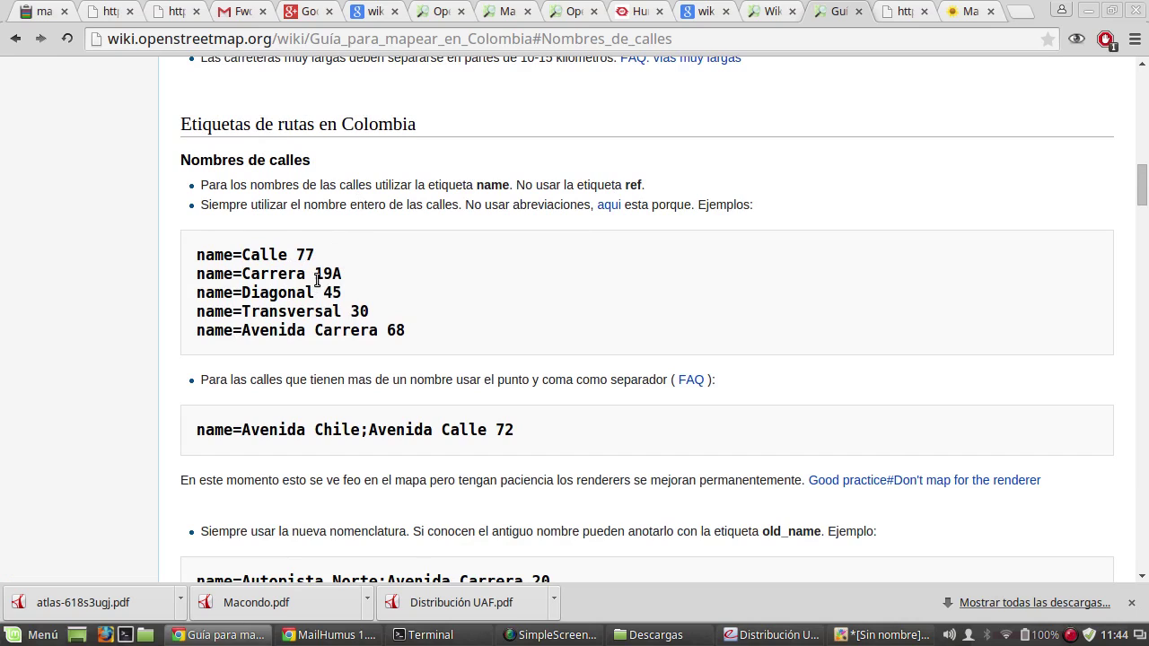
{"action": "scroll", "coordinate": [334, 285], "scroll_direction": "down", "scroll_amount": 2}
{"action": "scroll", "coordinate": [334, 285], "scroll_direction": "down", "scroll_amount": 10}
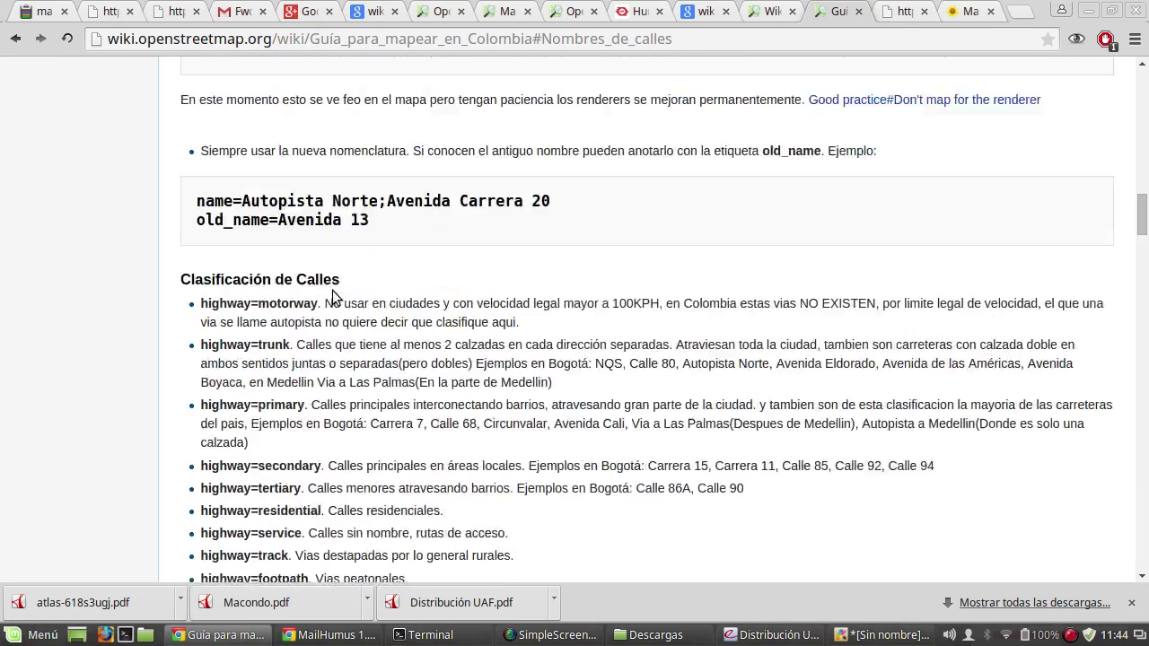
{"action": "scroll", "coordinate": [332, 292], "scroll_direction": "up", "scroll_amount": 3}
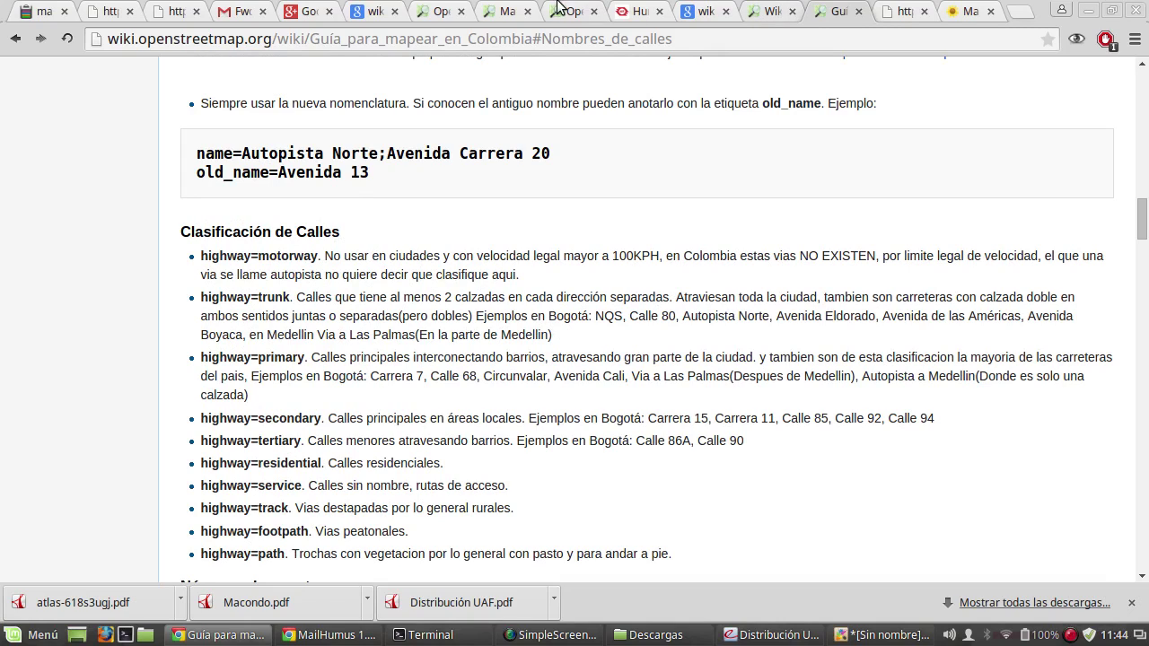
Step: Return to the Potlatch 2 editor, restore the park's simple attribute view and look over the surrounding streets
{"action": "left_click", "coordinate": [500, 14]}
{"action": "left_click", "coordinate": [437, 13]}
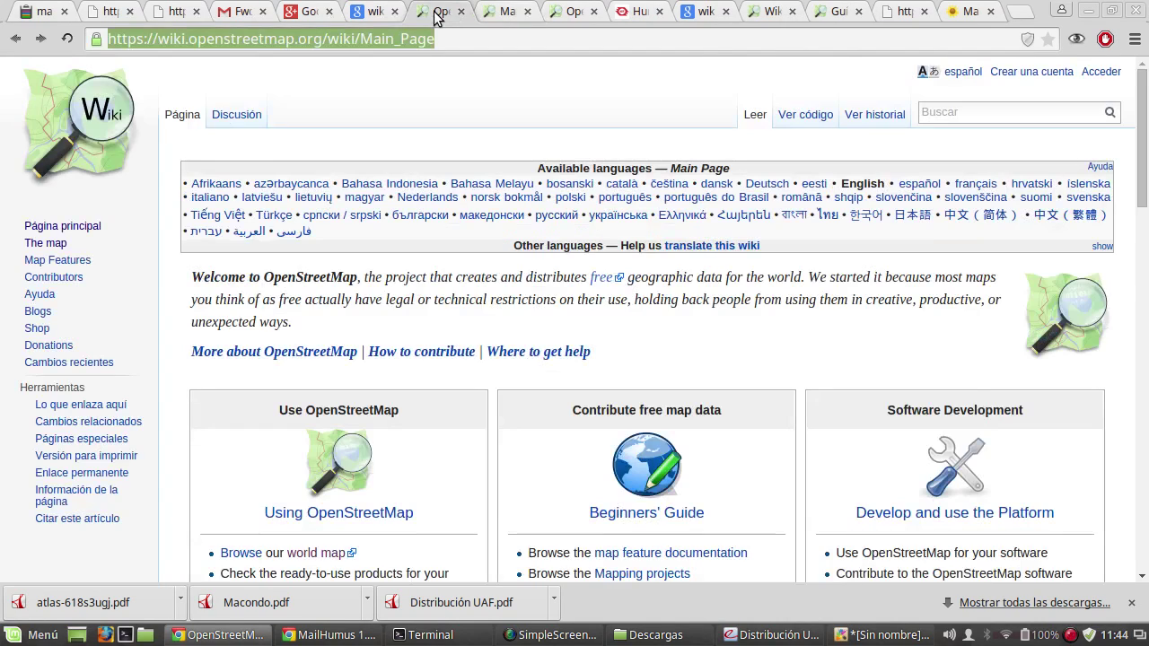
{"action": "left_click", "coordinate": [571, 13]}
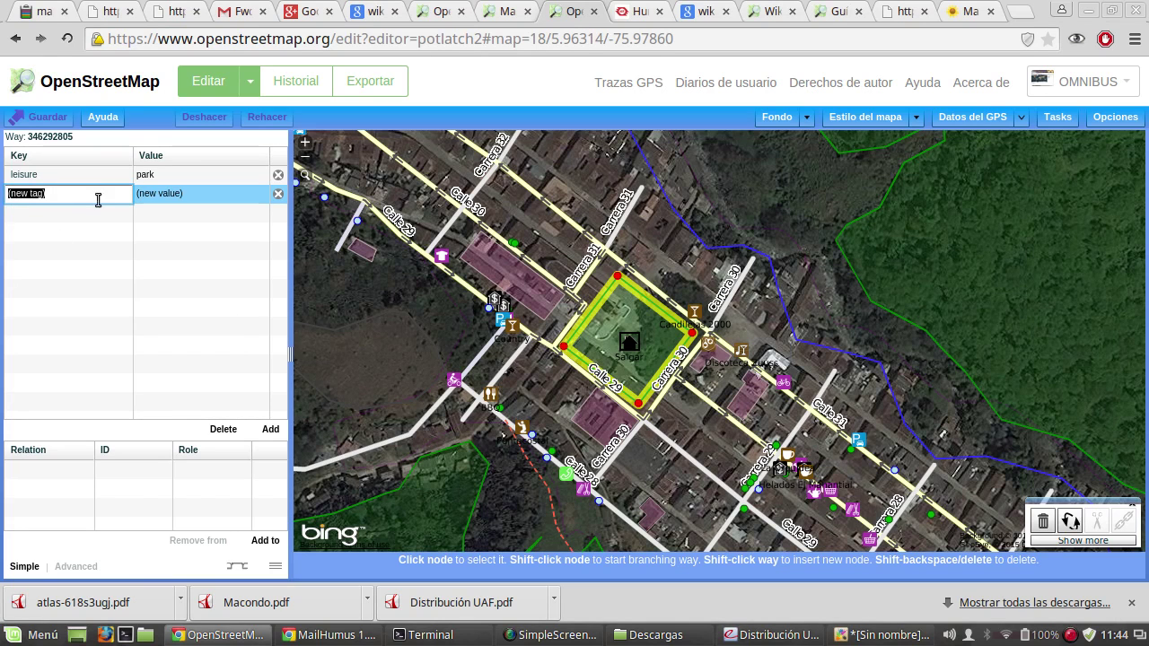
{"action": "left_click", "coordinate": [24, 566]}
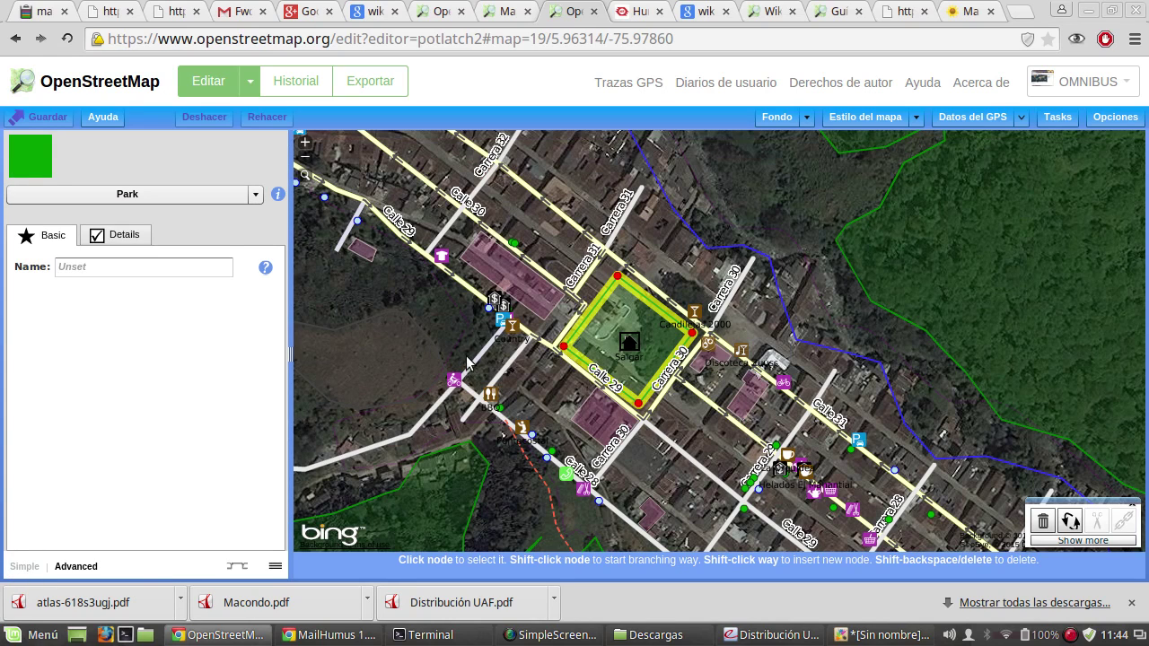
{"action": "scroll", "coordinate": [467, 362], "scroll_direction": "up", "scroll_amount": 2}
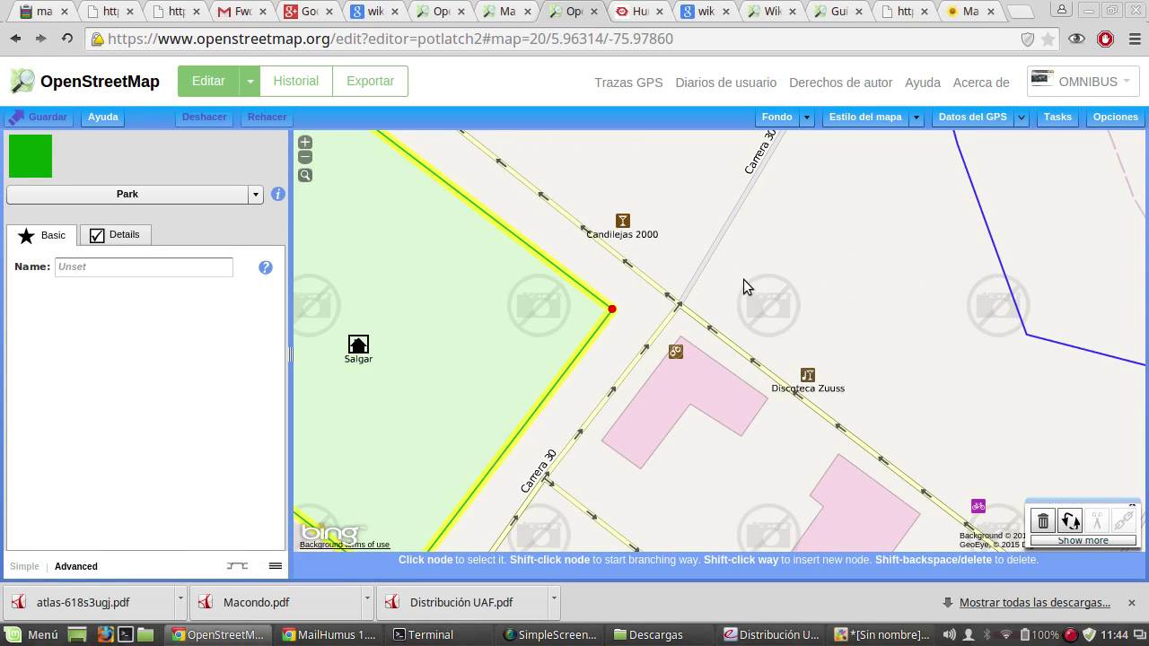
{"action": "scroll", "coordinate": [747, 286], "scroll_direction": "down", "scroll_amount": 1}
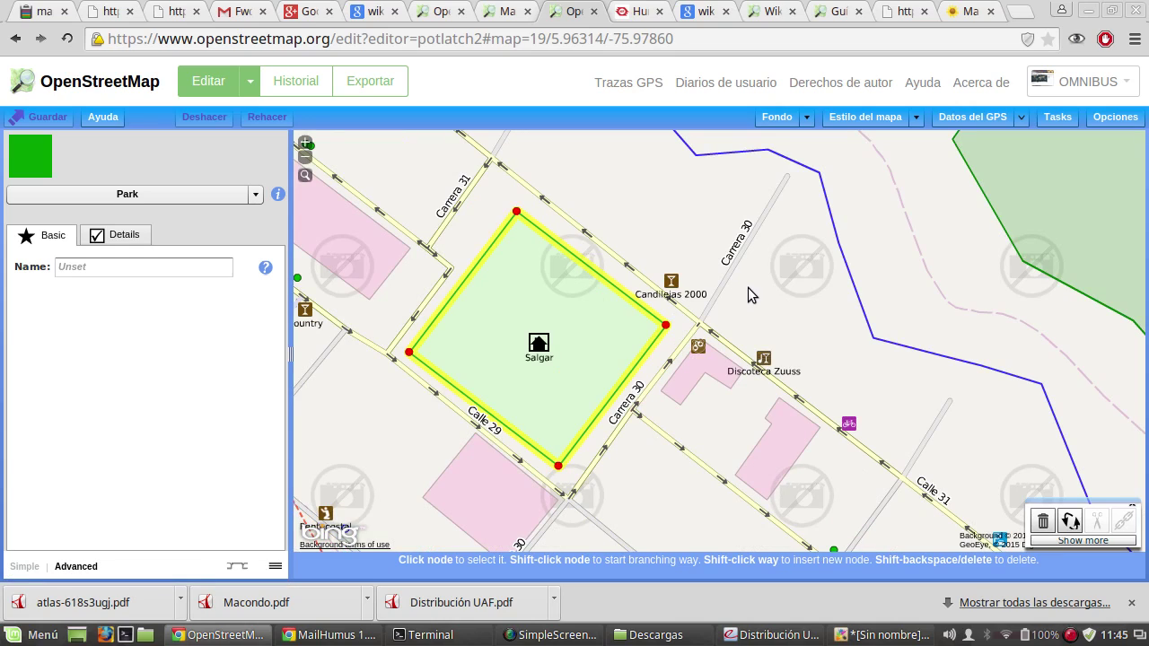
{"action": "scroll", "coordinate": [748, 288], "scroll_direction": "down", "scroll_amount": 2}
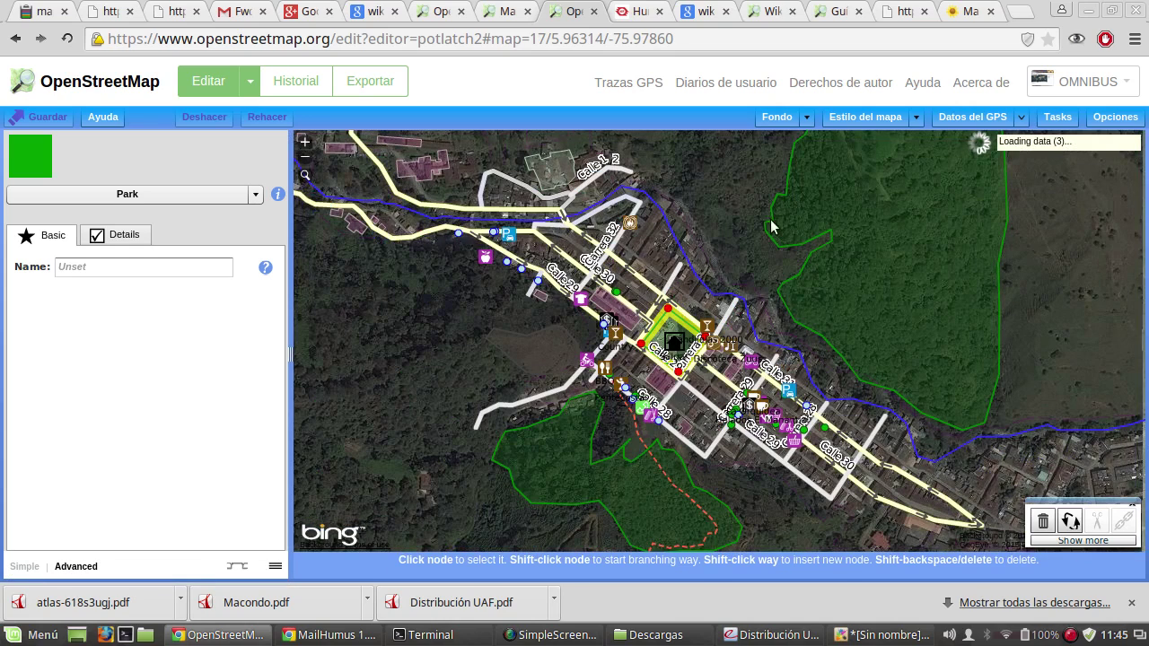
Step: Draw a closed four-corner outline around the isolated building south of Calle 30, near the end of the side street
{"action": "left_click_drag", "start_coordinate": [742, 236], "coordinate": [624, 224]}
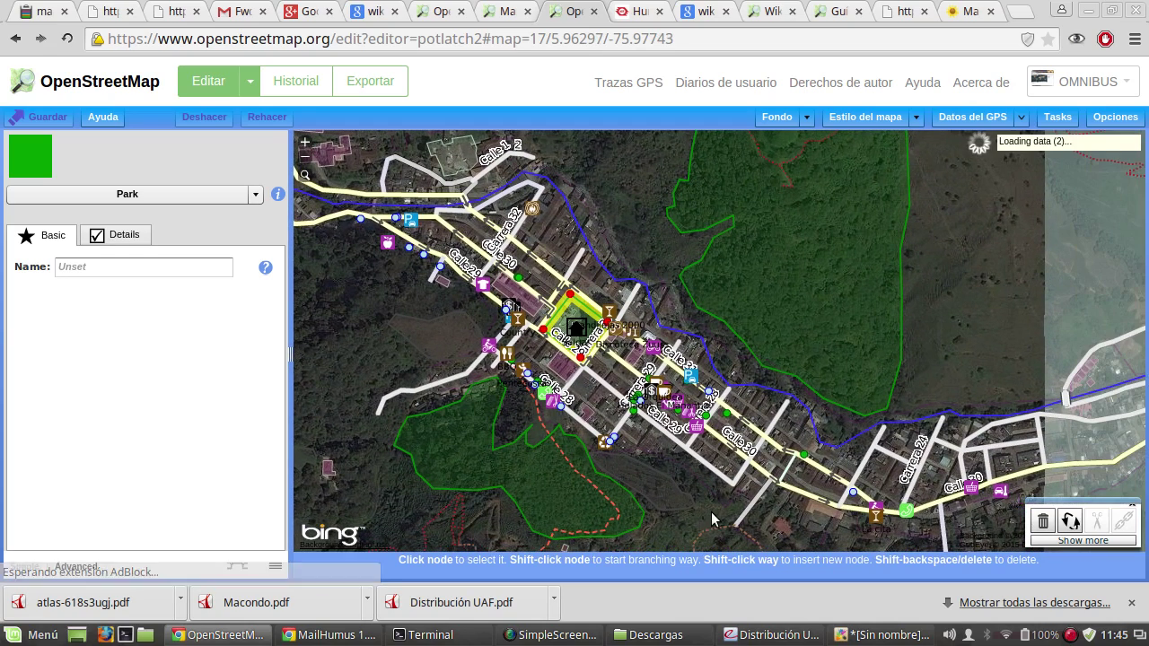
{"action": "left_click_drag", "start_coordinate": [680, 503], "coordinate": [537, 359]}
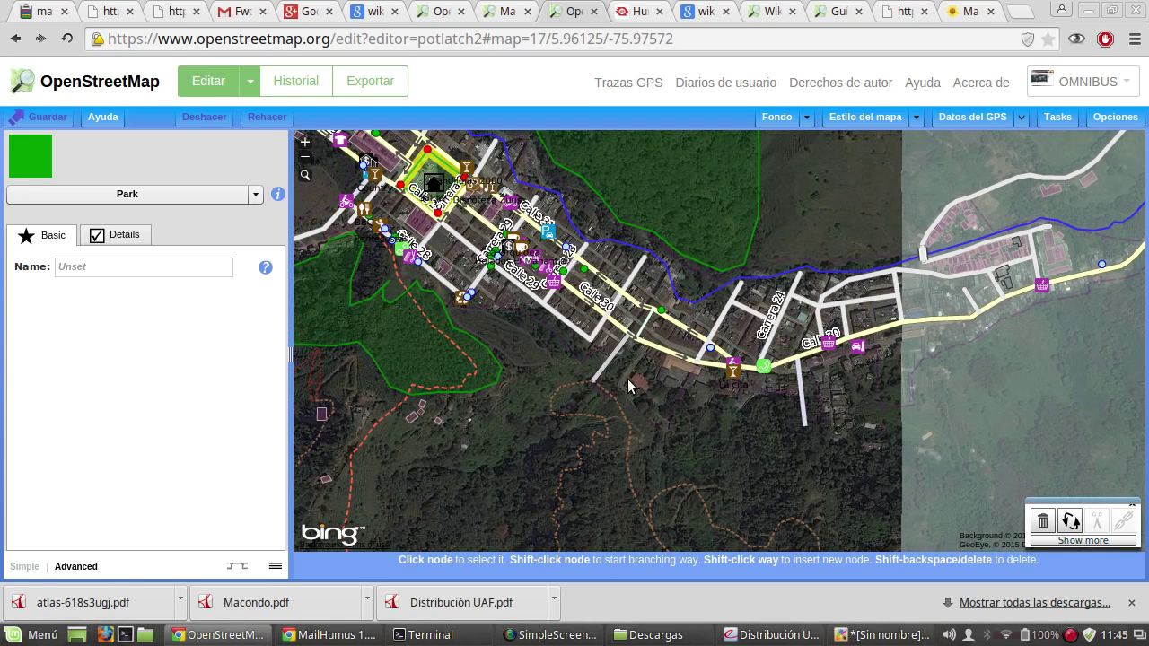
{"action": "left_click", "coordinate": [628, 379]}
{"action": "left_click", "coordinate": [614, 382]}
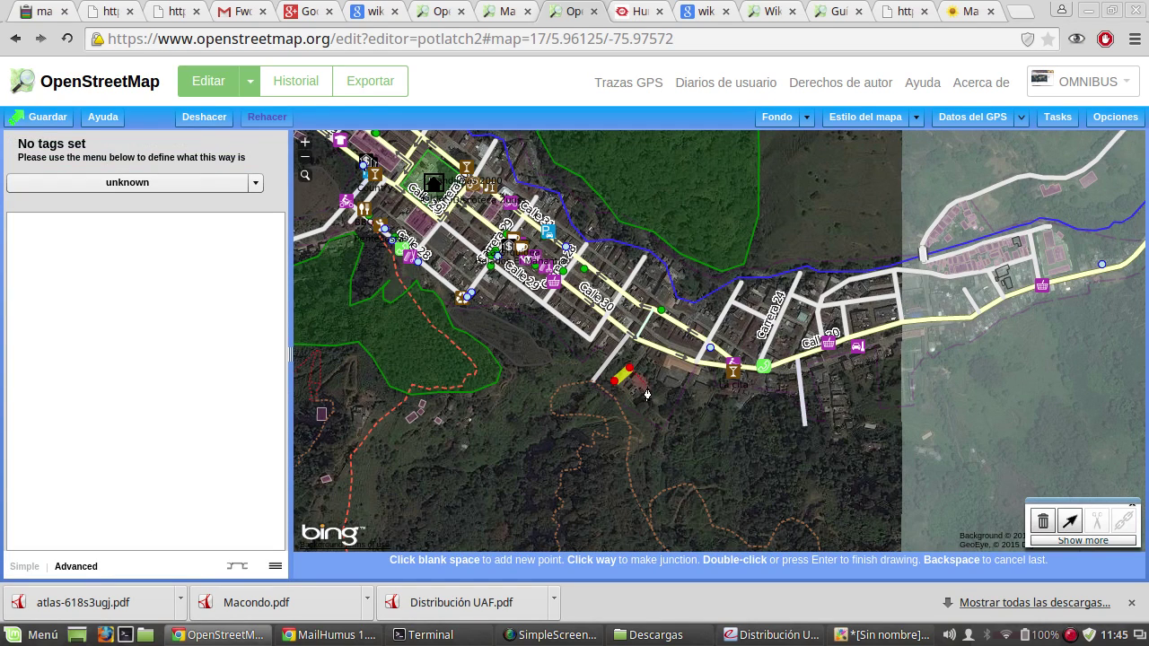
{"action": "left_click", "coordinate": [647, 385]}
{"action": "left_click", "coordinate": [630, 400]}
{"action": "left_click", "coordinate": [614, 386]}
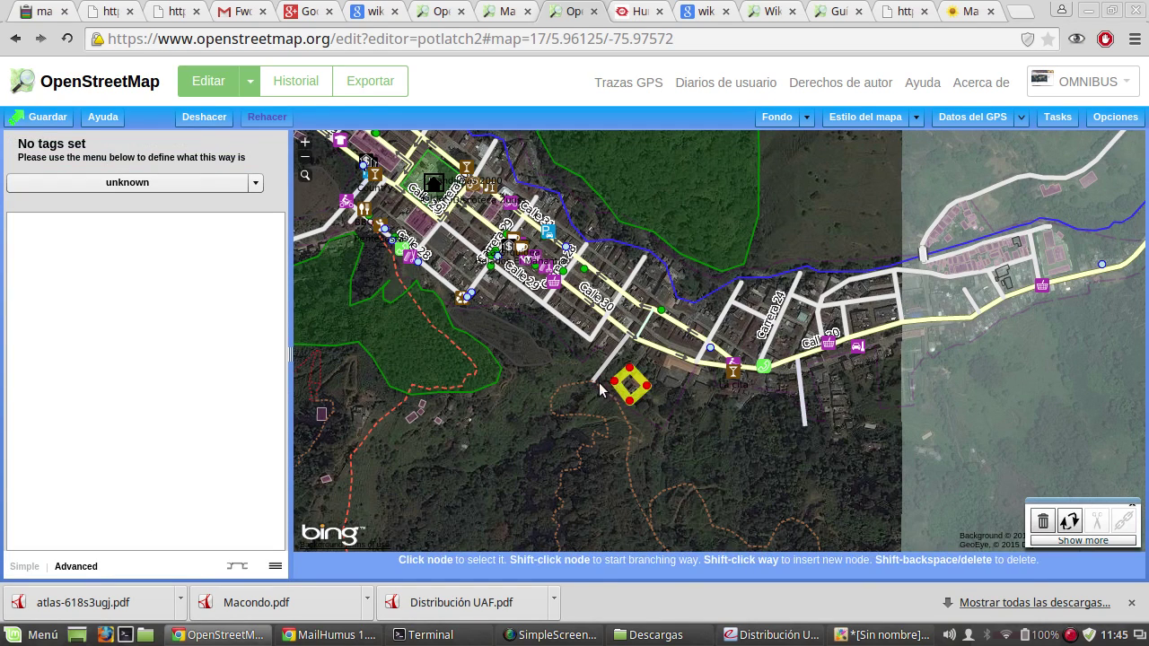
Step: Tag the new four-corner outline as a generic Building and deselect it
{"action": "left_click", "coordinate": [177, 185]}
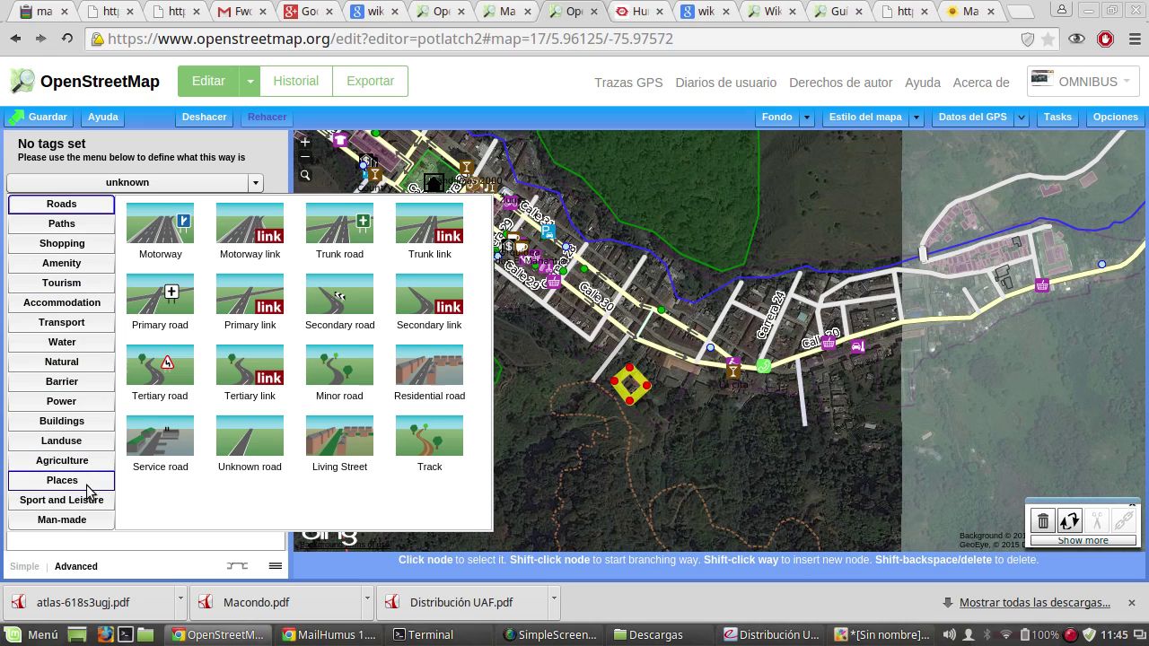
{"action": "left_click", "coordinate": [59, 426]}
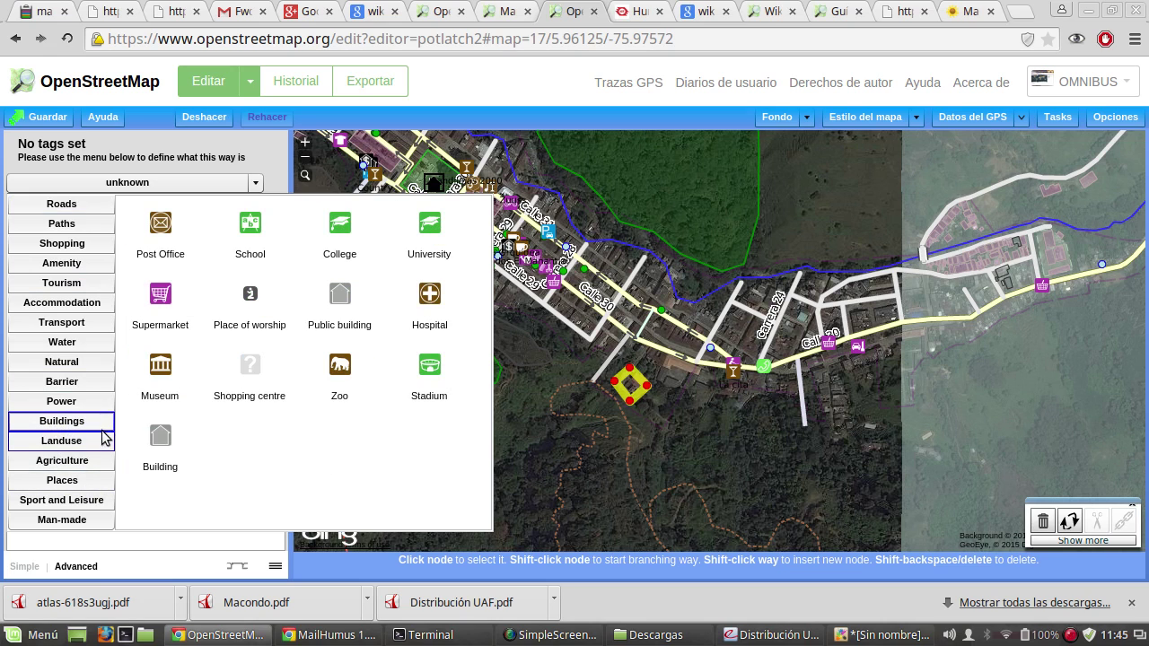
{"action": "left_click", "coordinate": [165, 438]}
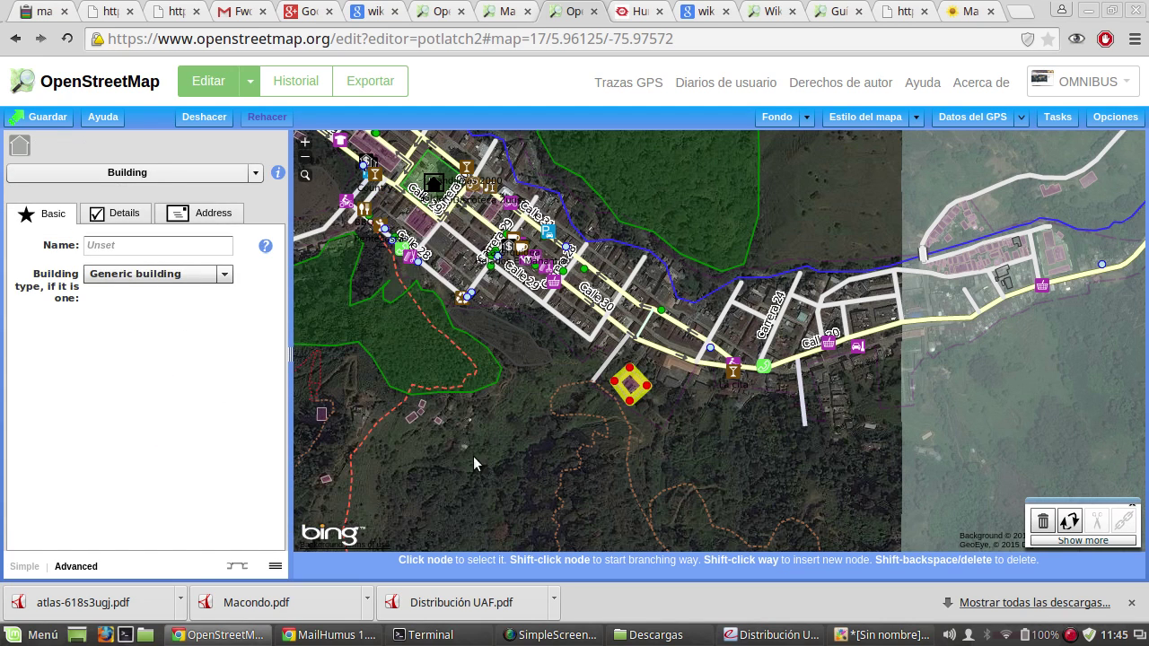
{"action": "left_click", "coordinate": [646, 420]}
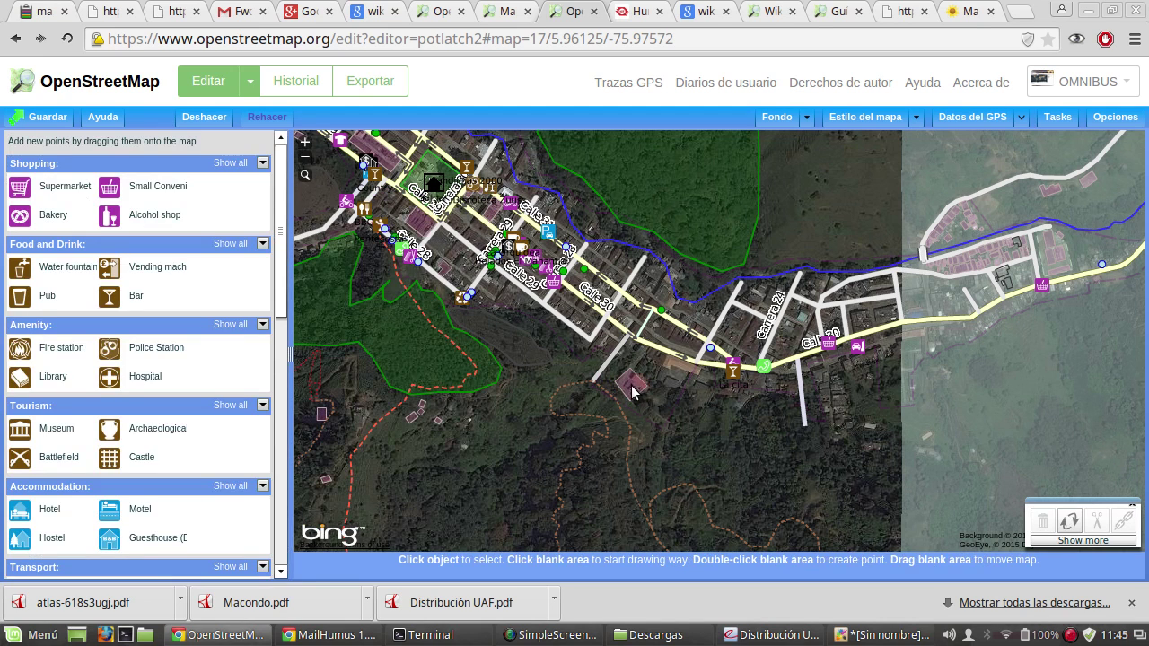
Step: Place a point at the centre of the new building and tag it as the amenity Hospital
{"action": "double_click", "coordinate": [630, 386]}
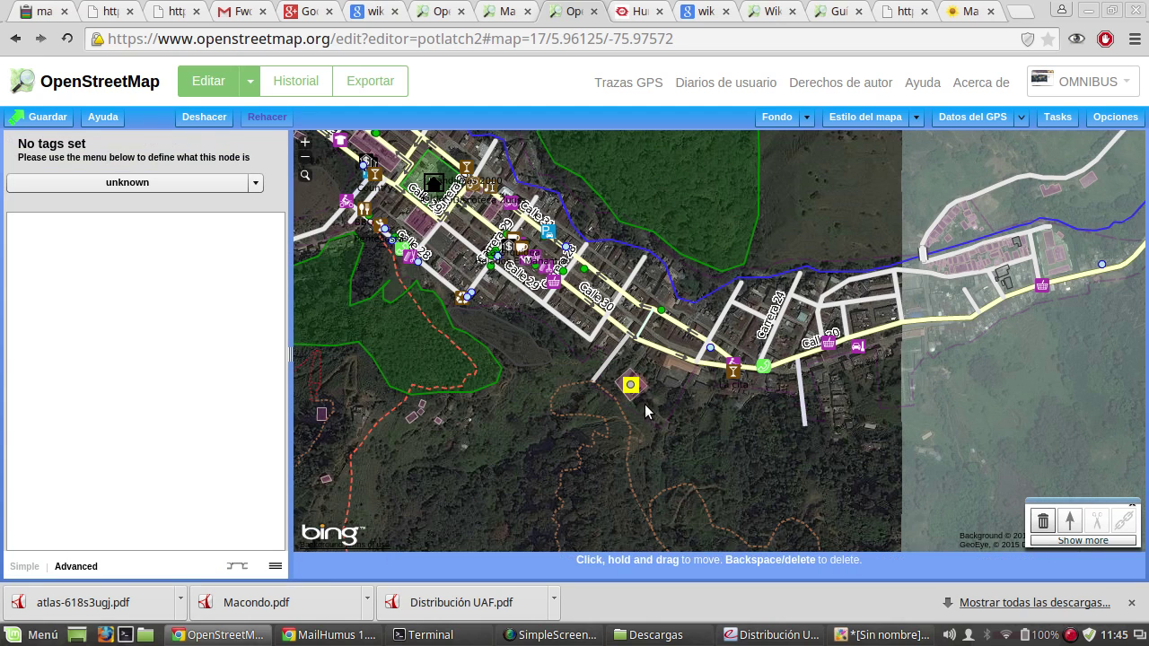
{"action": "left_click", "coordinate": [189, 187]}
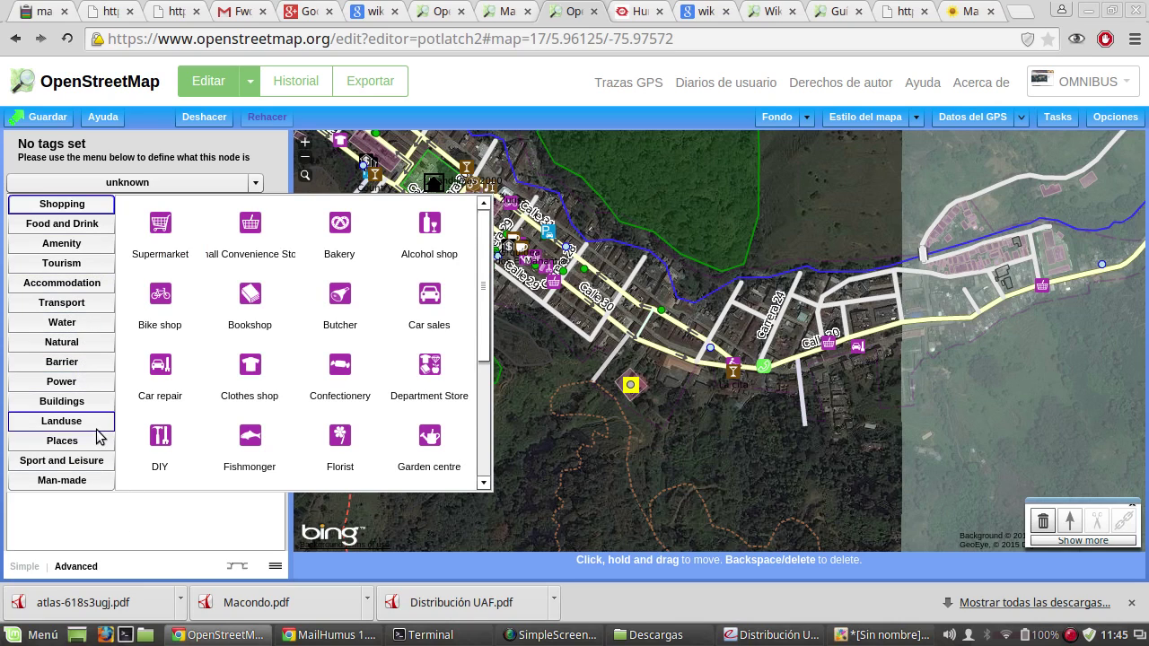
{"action": "left_click", "coordinate": [77, 248]}
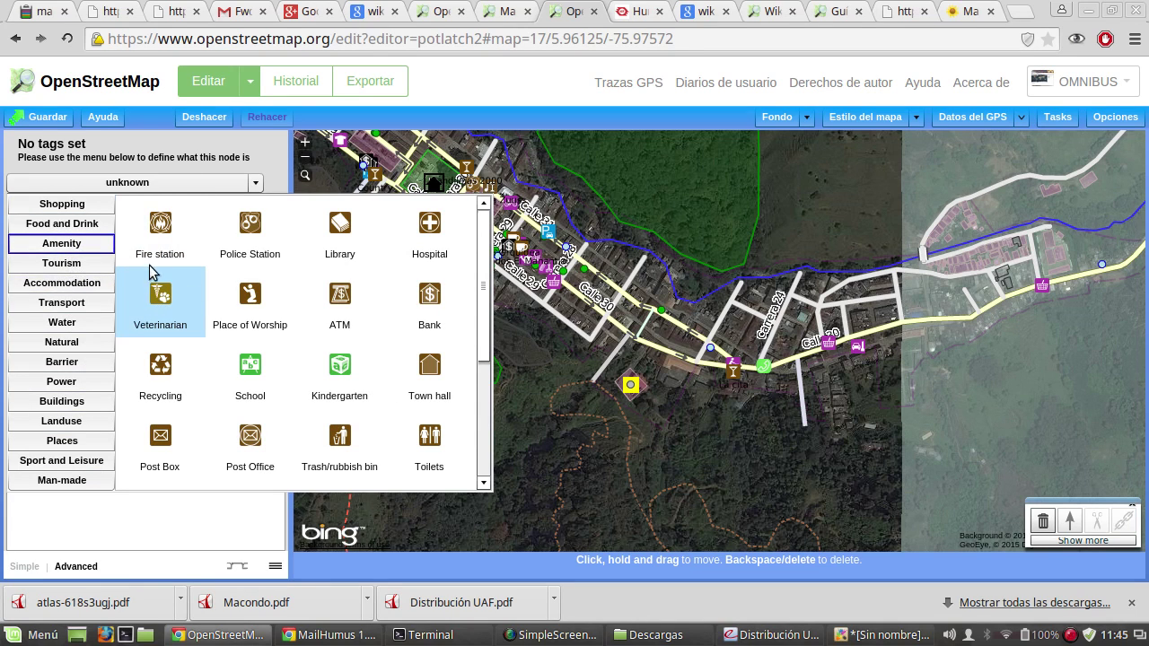
{"action": "scroll", "coordinate": [224, 341], "scroll_direction": "down", "scroll_amount": 3}
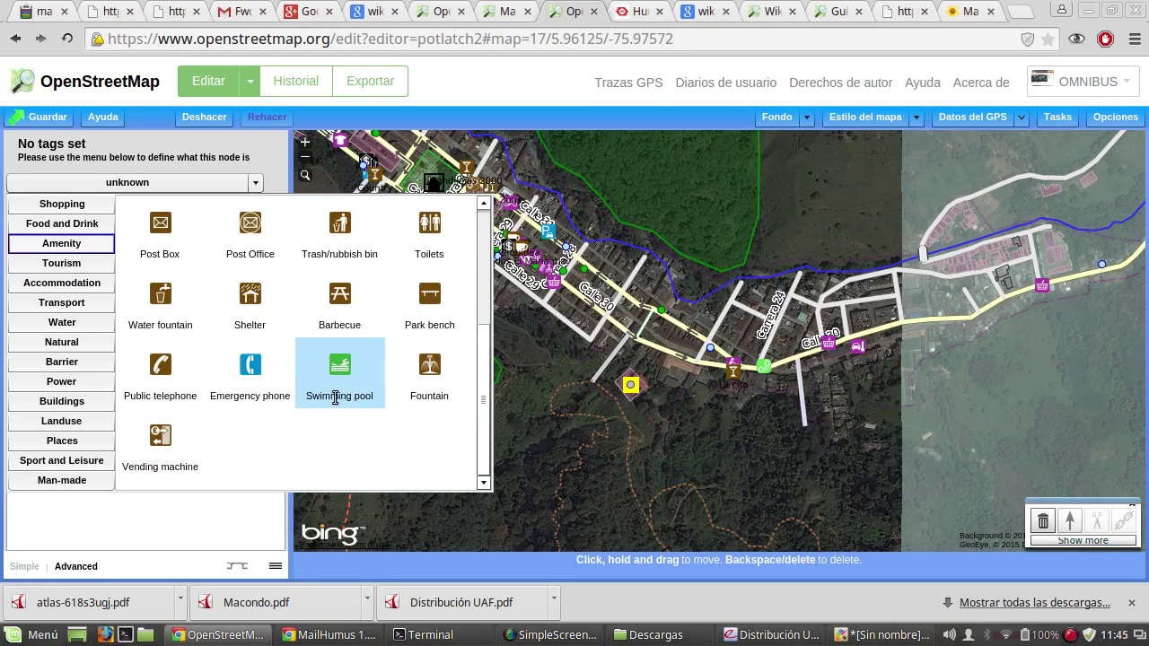
{"action": "scroll", "coordinate": [333, 395], "scroll_direction": "up", "scroll_amount": 3}
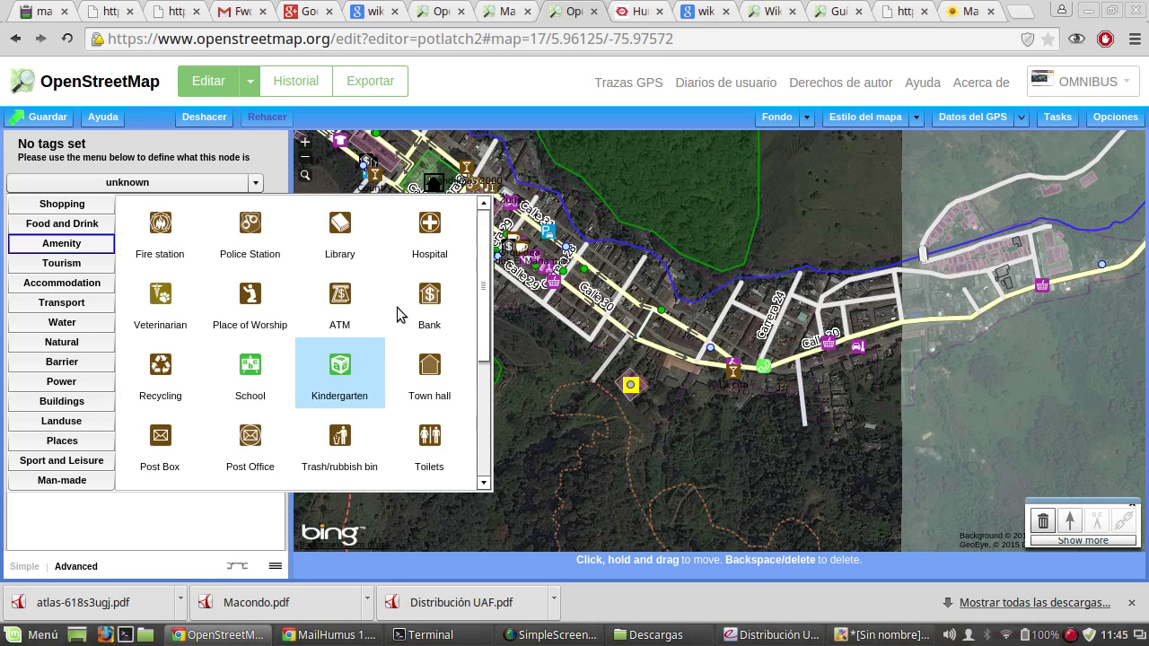
{"action": "left_click", "coordinate": [433, 238]}
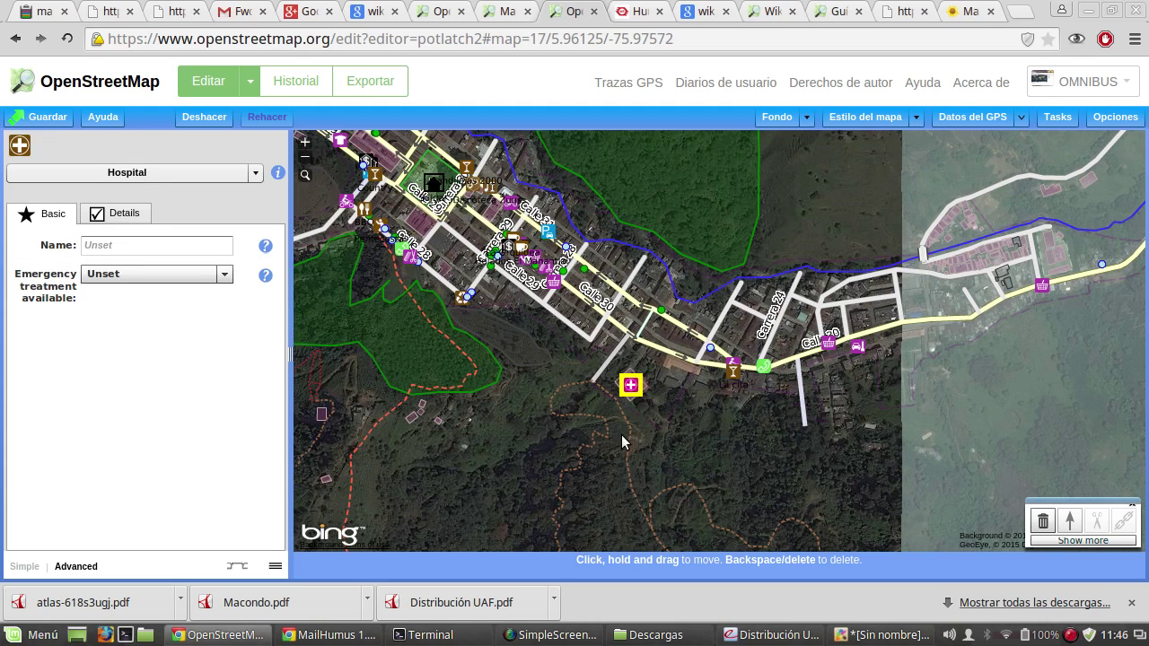
{"action": "left_click", "coordinate": [680, 429]}
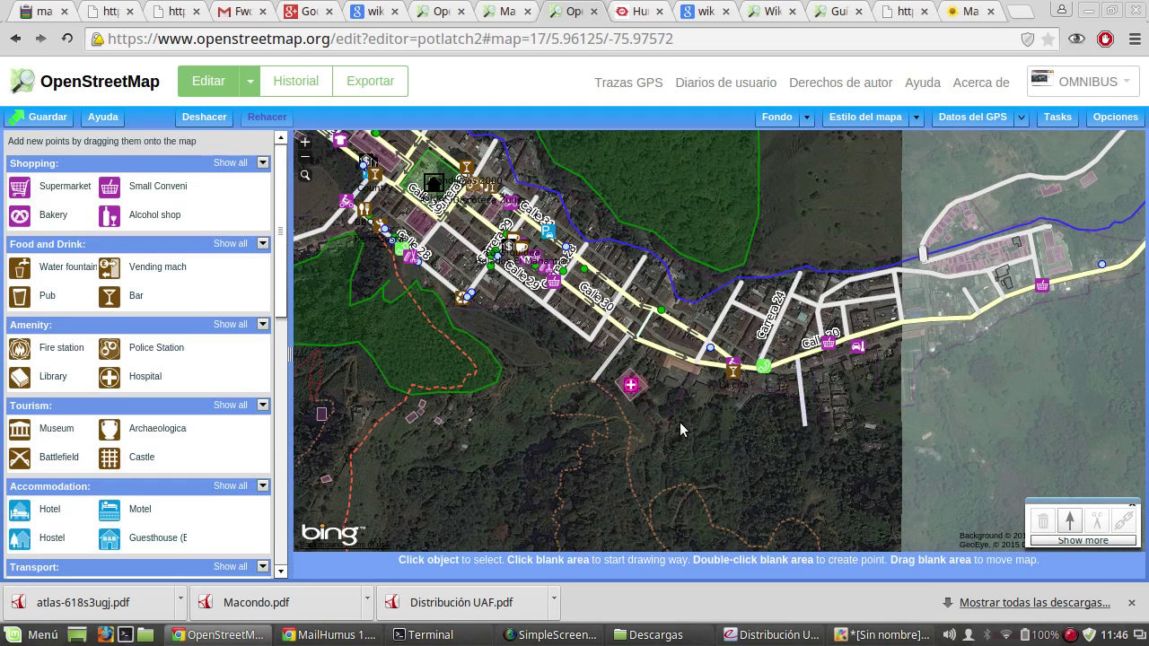
Step: Name the hospital point "La misericordia"
{"action": "left_click", "coordinate": [631, 384]}
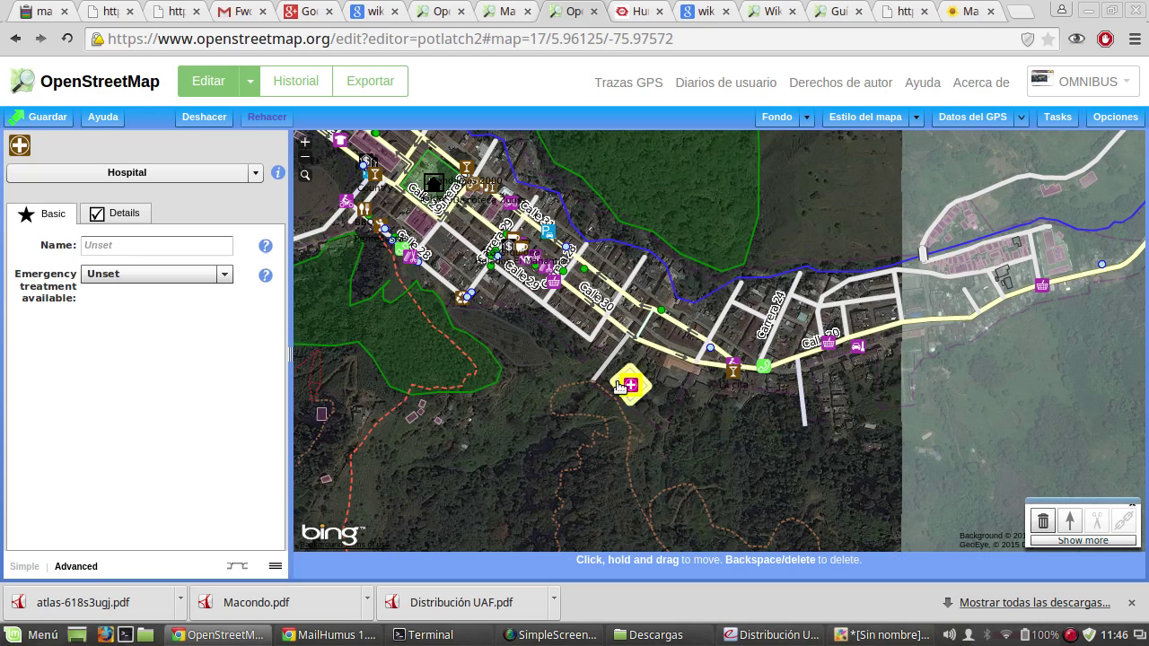
{"action": "left_click", "coordinate": [124, 215]}
{"action": "left_click", "coordinate": [59, 216]}
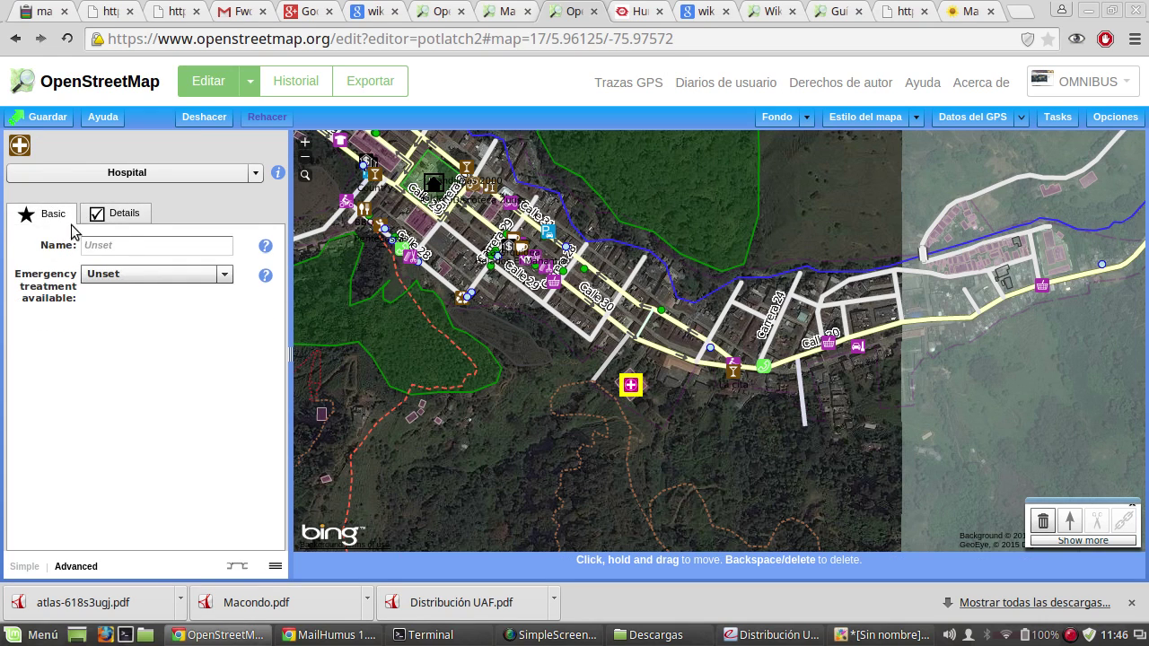
{"action": "left_click", "coordinate": [126, 244]}
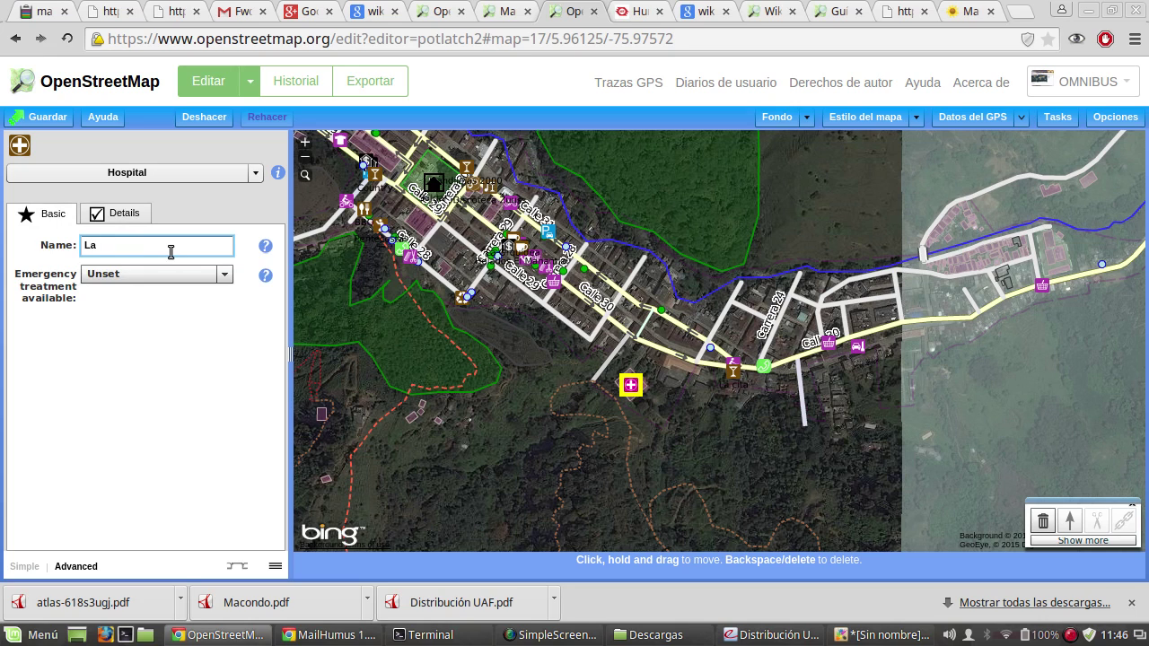
{"action": "type", "text": "La misericordia"}
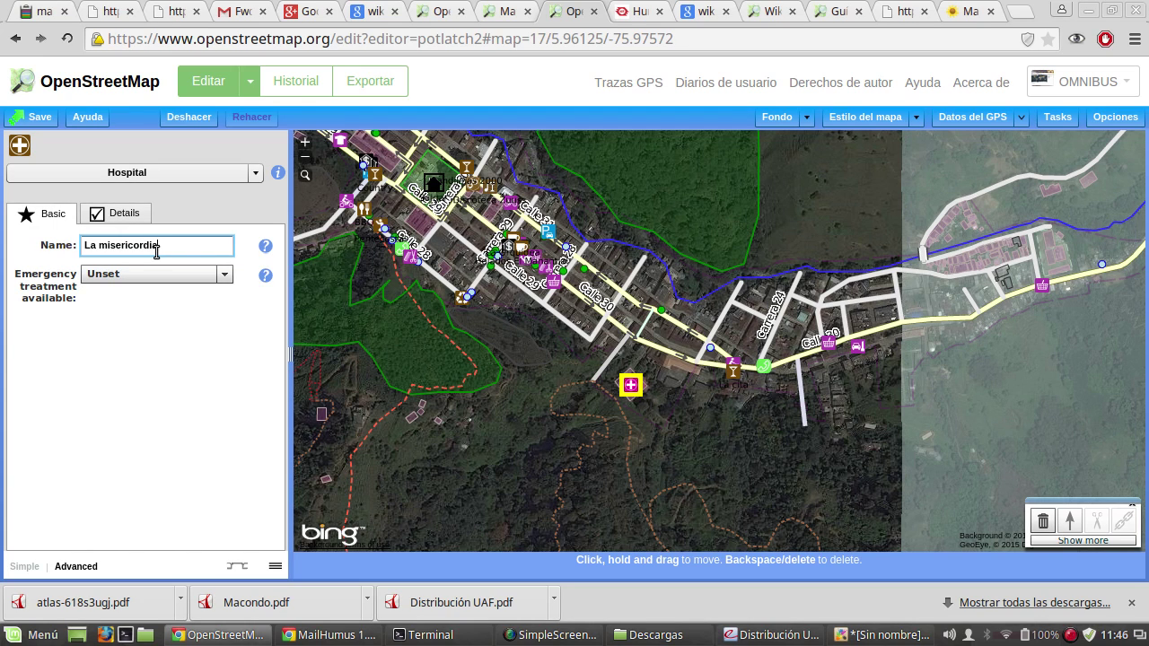
{"action": "left_click", "coordinate": [659, 391]}
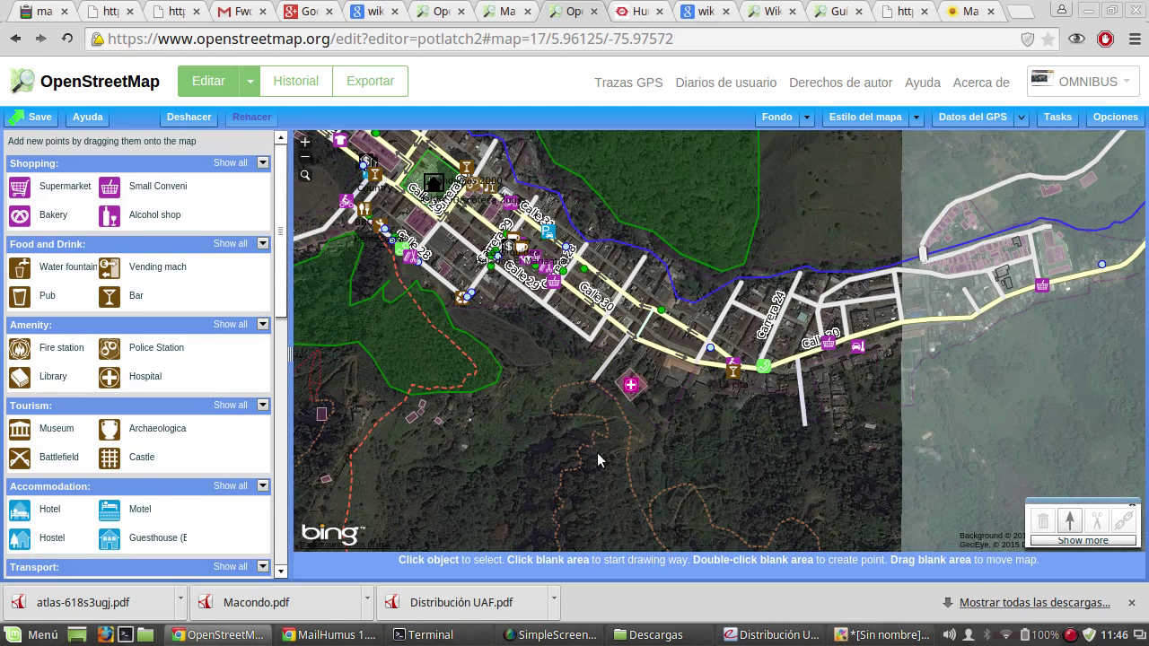
Step: Examine the building outline and its hospital point against the satellite imagery at different zoom levels
{"action": "scroll", "coordinate": [635, 386], "scroll_direction": "up", "scroll_amount": 1}
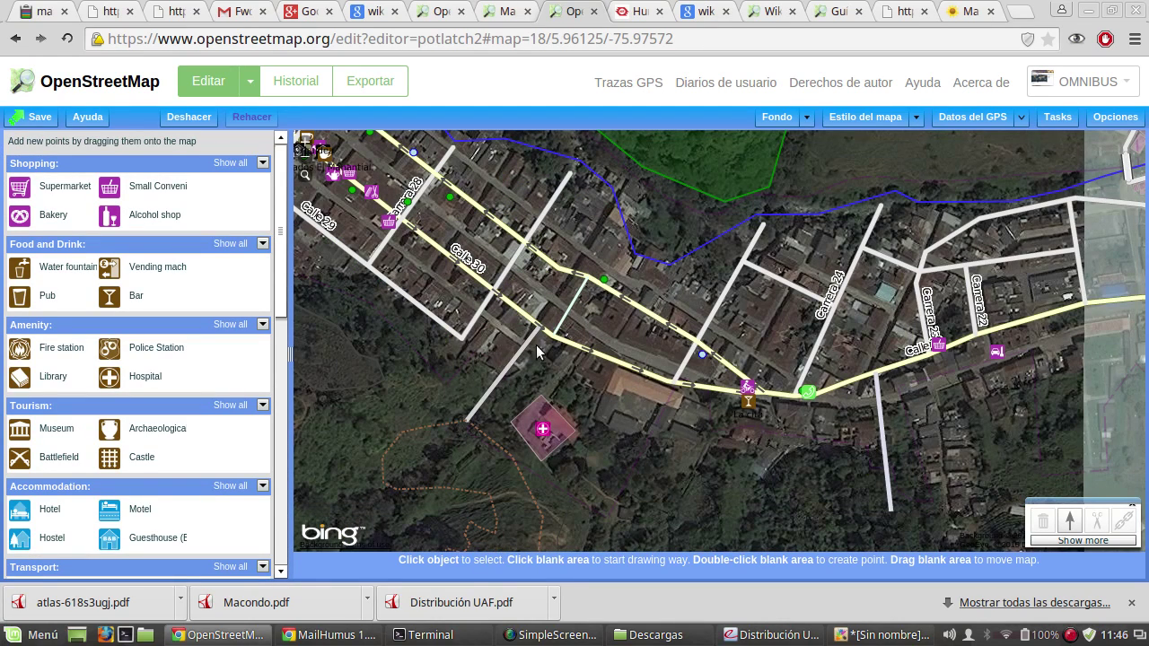
{"action": "left_click", "coordinate": [572, 430]}
{"action": "left_click", "coordinate": [590, 431]}
{"action": "left_click", "coordinate": [573, 430]}
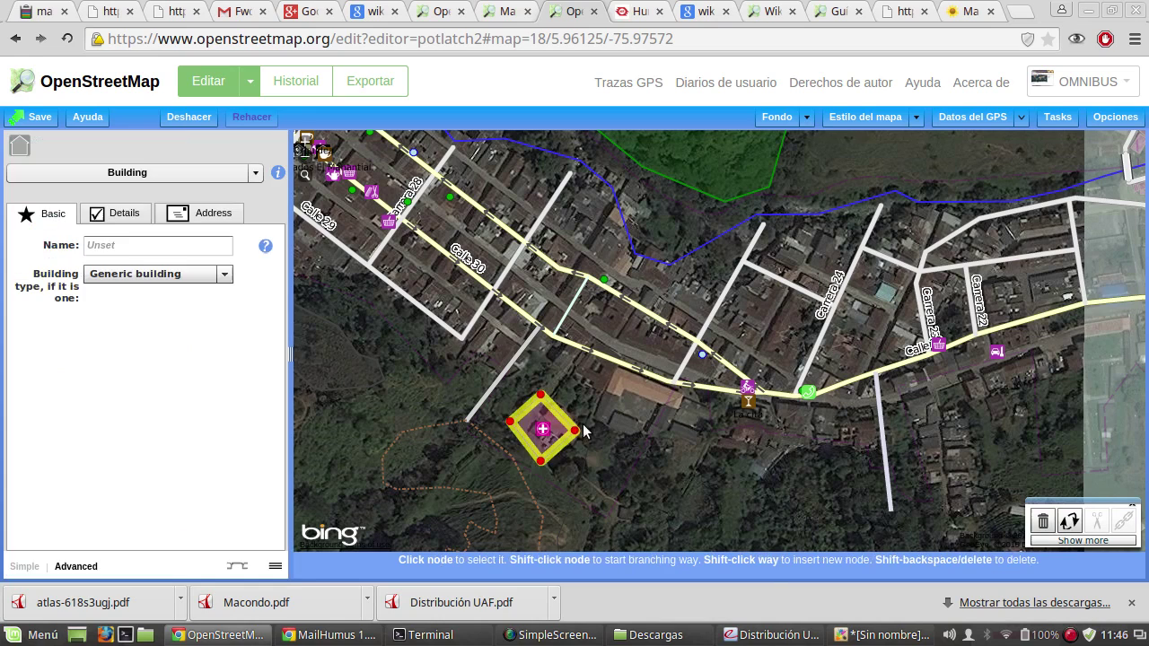
{"action": "left_click_drag", "start_coordinate": [551, 429], "coordinate": [562, 445]}
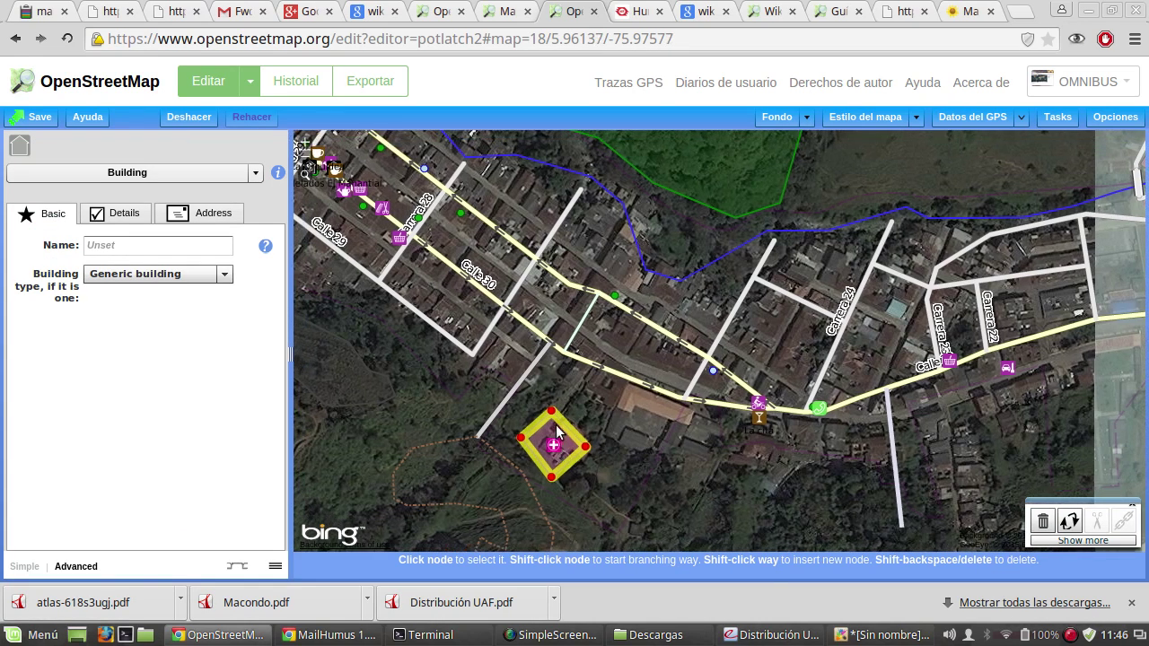
{"action": "scroll", "coordinate": [563, 445], "scroll_direction": "up", "scroll_amount": 1}
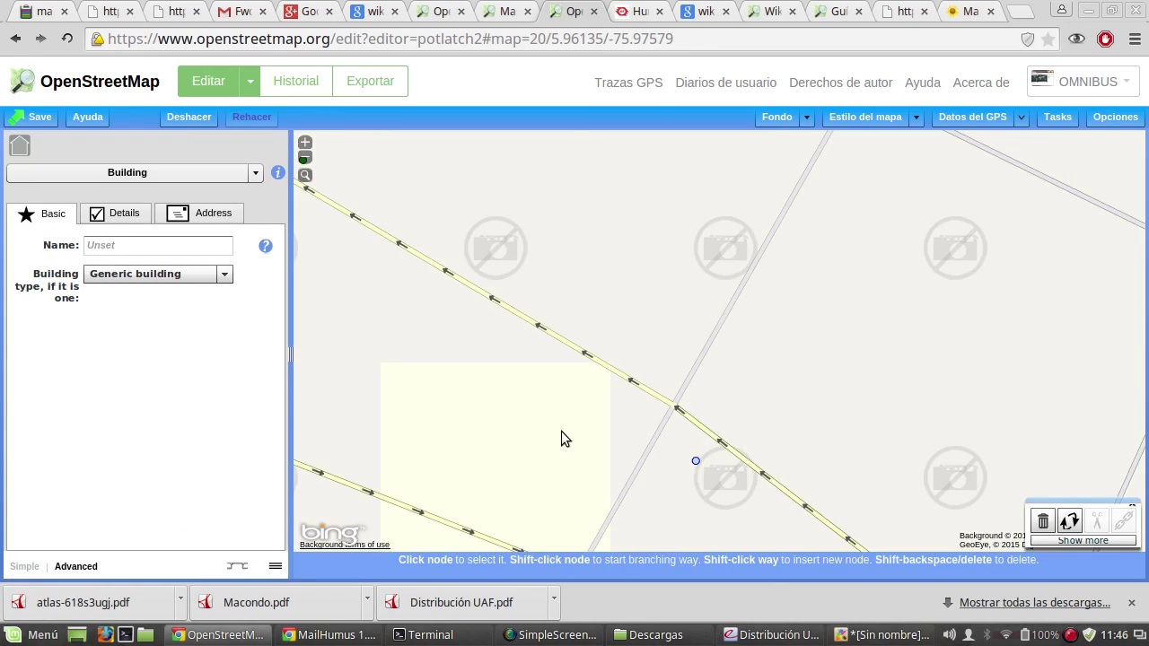
{"action": "scroll", "coordinate": [561, 431], "scroll_direction": "down", "scroll_amount": 2}
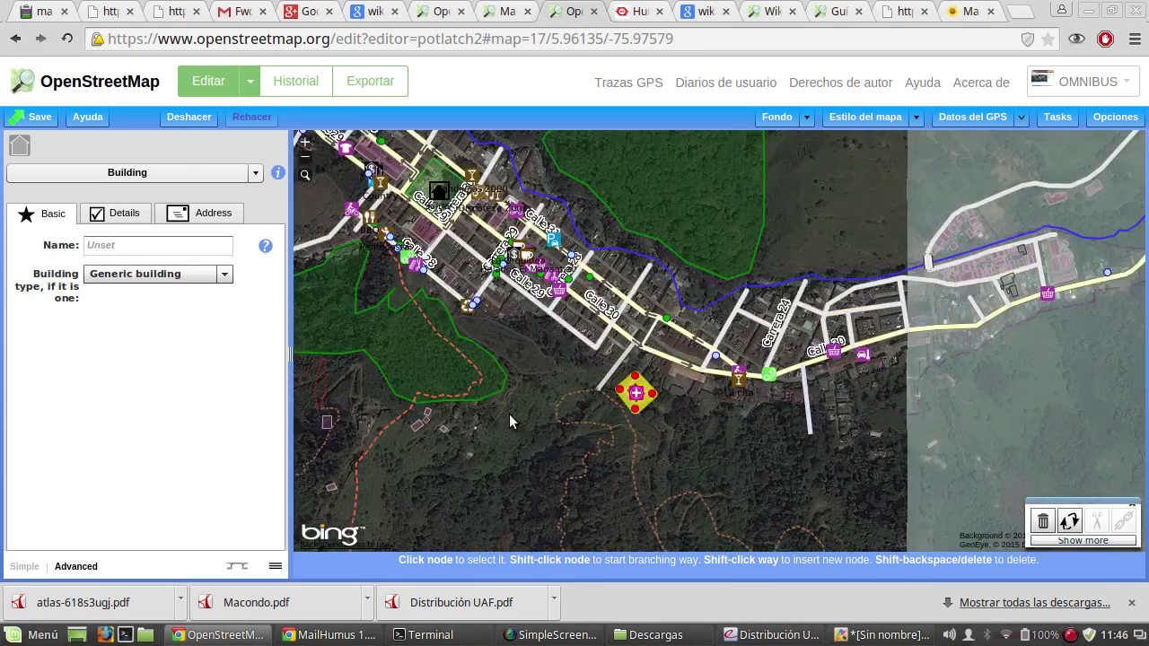
{"action": "left_click_drag", "start_coordinate": [586, 373], "coordinate": [546, 386]}
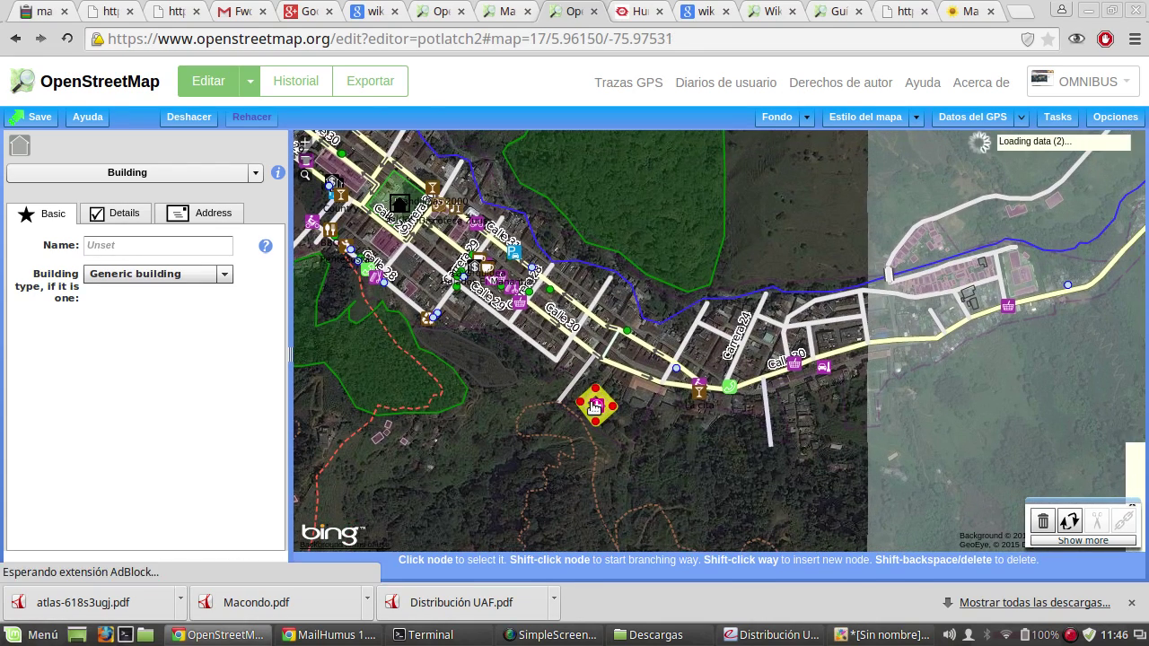
{"action": "scroll", "coordinate": [595, 404], "scroll_direction": "up", "scroll_amount": 2}
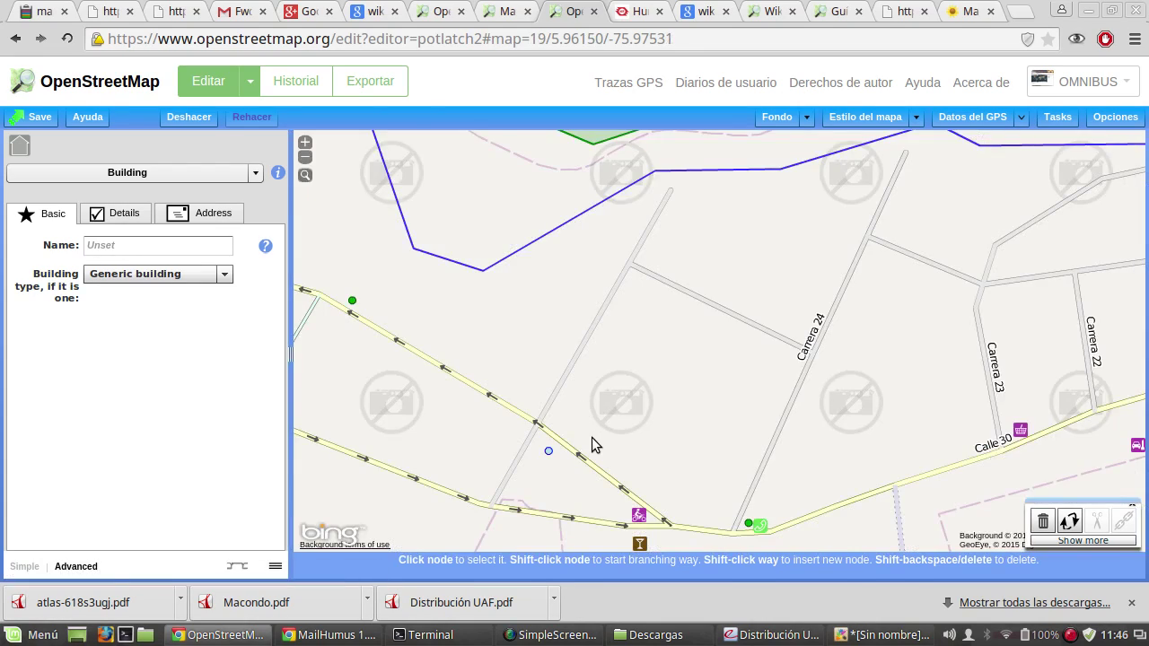
{"action": "scroll", "coordinate": [592, 437], "scroll_direction": "down", "scroll_amount": 1}
{"action": "left_click_drag", "start_coordinate": [548, 438], "coordinate": [611, 406]}
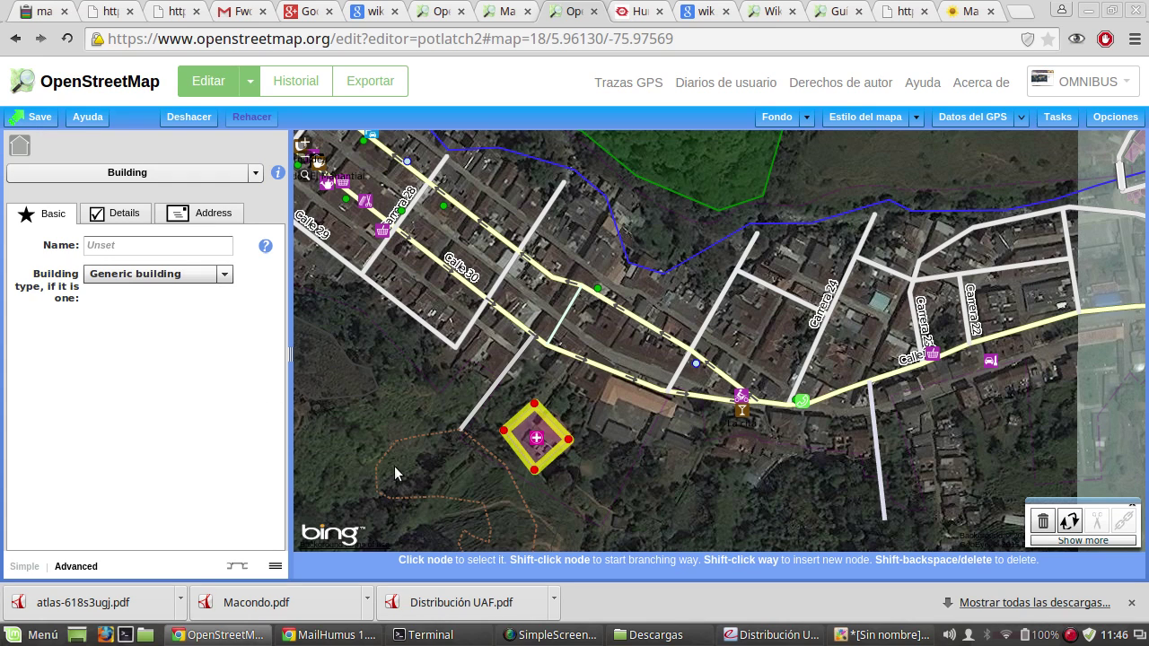
{"action": "left_click", "coordinate": [505, 401]}
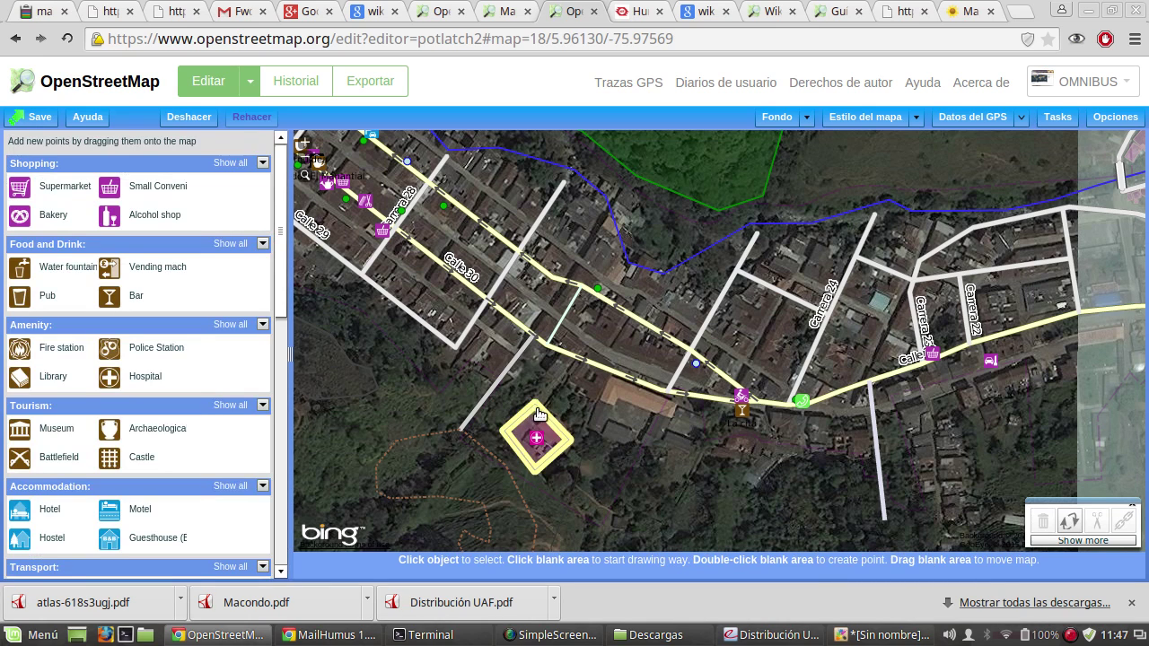
Step: Undo the hospital point, the building tag and the drawn outline
{"action": "left_click", "coordinate": [534, 410]}
{"action": "key", "text": "ctrl+z"}
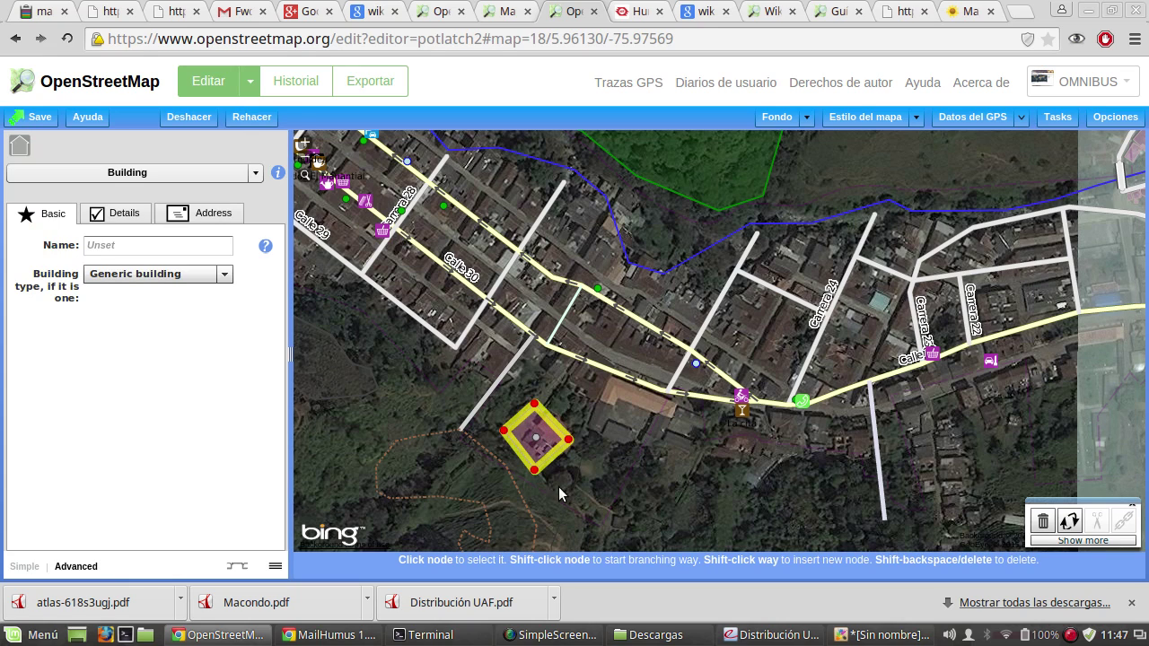
{"action": "key", "text": "ctrl+z"}
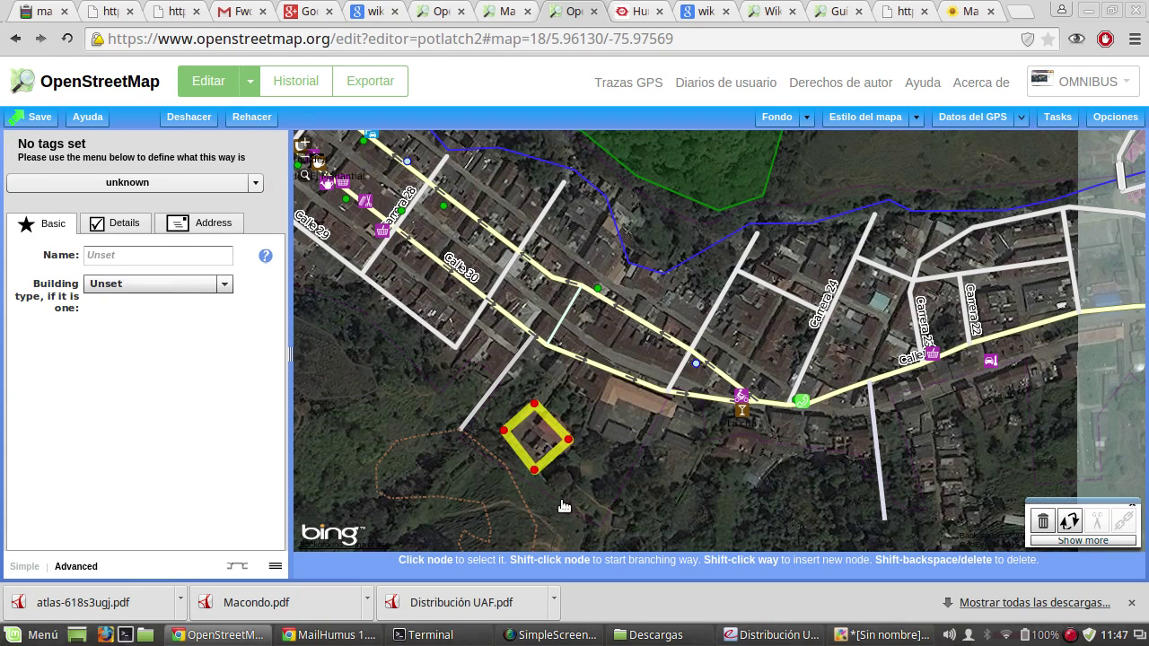
{"action": "key", "text": "ctrl+z"}
{"action": "key", "text": "ctrl+z"}
{"action": "key", "text": "ctrl+z"}
{"action": "key", "text": "ctrl+z"}
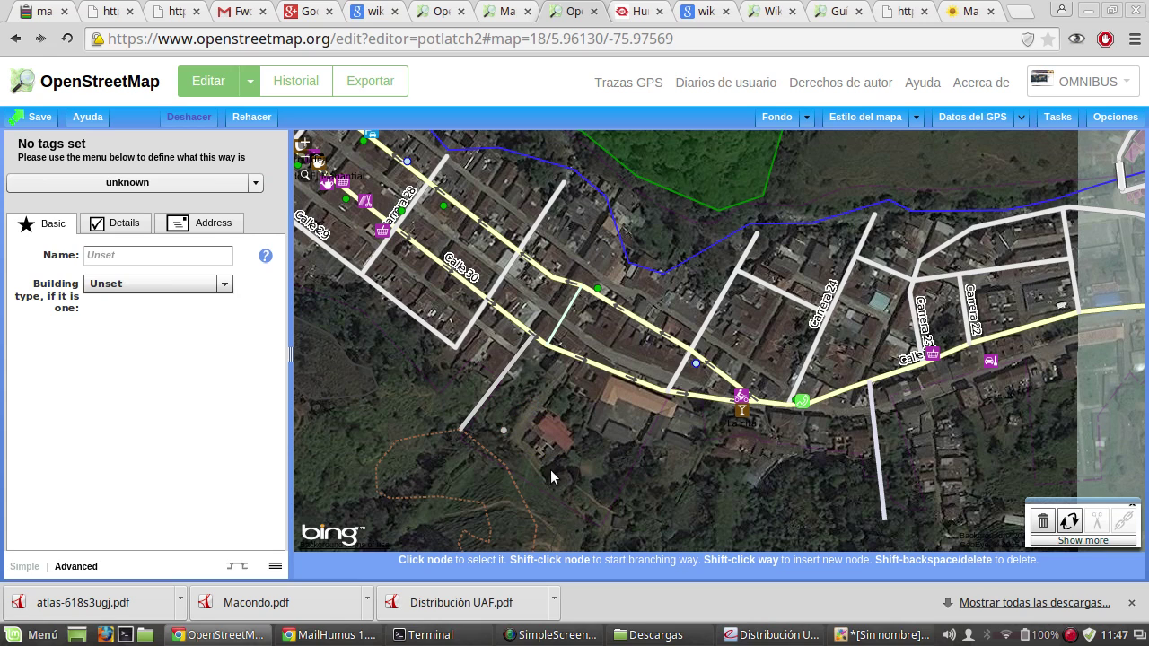
Step: Clear the selection and close the browser's downloads bar to enlarge the map area
{"action": "left_click", "coordinate": [534, 431]}
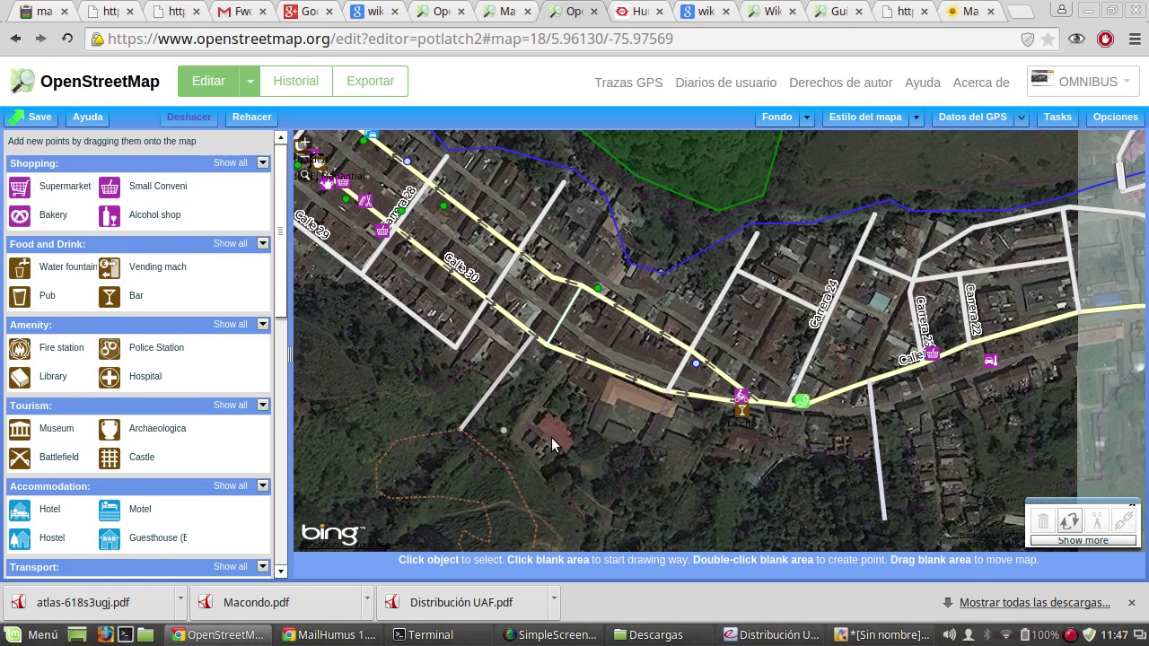
{"action": "left_click_drag", "start_coordinate": [553, 421], "coordinate": [618, 429]}
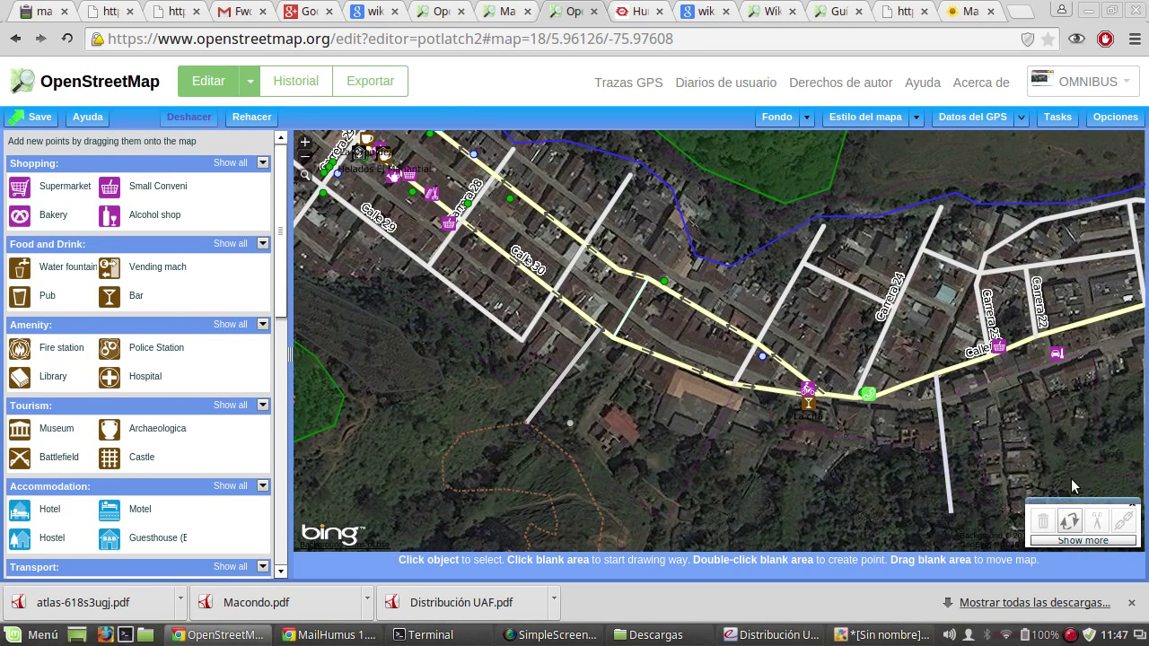
{"action": "left_click", "coordinate": [1131, 603]}
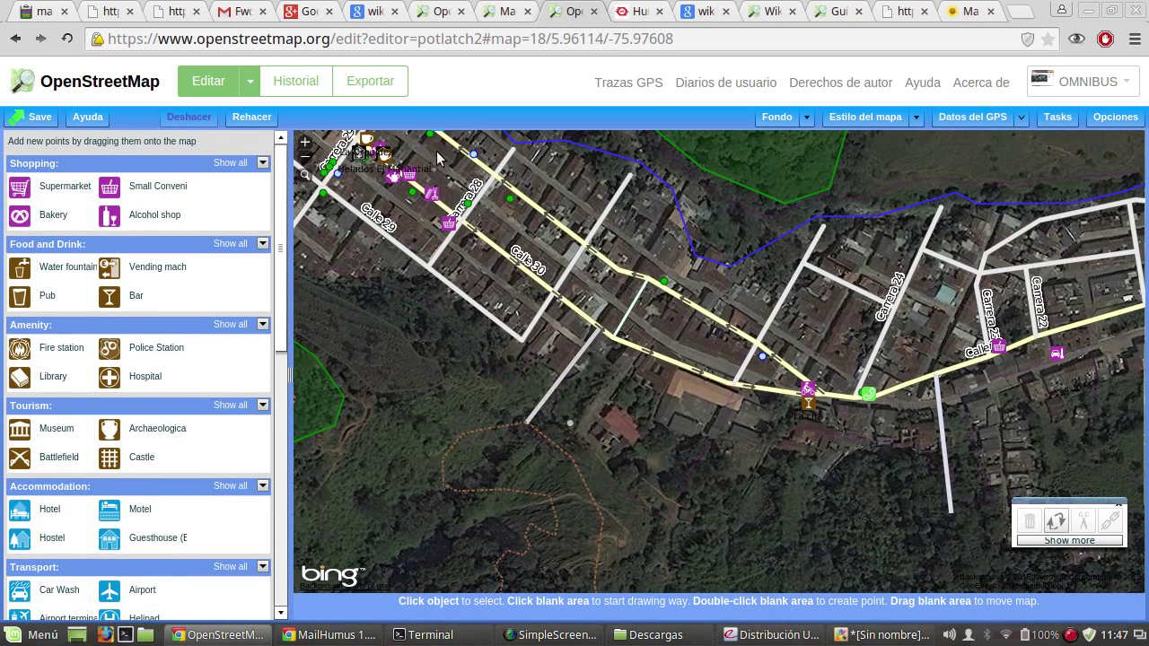
Step: Switch the map to the iD editor, leaving Potlatch 2 and discarding its unsaved changes
{"action": "left_click", "coordinate": [250, 81]}
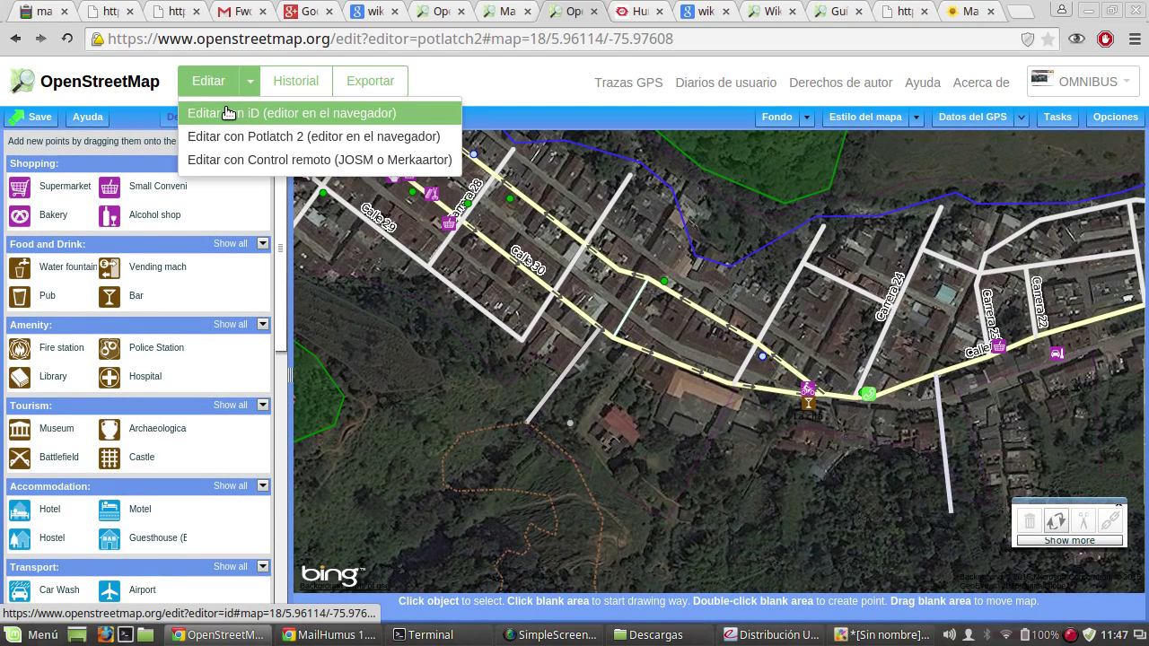
{"action": "left_click", "coordinate": [230, 113]}
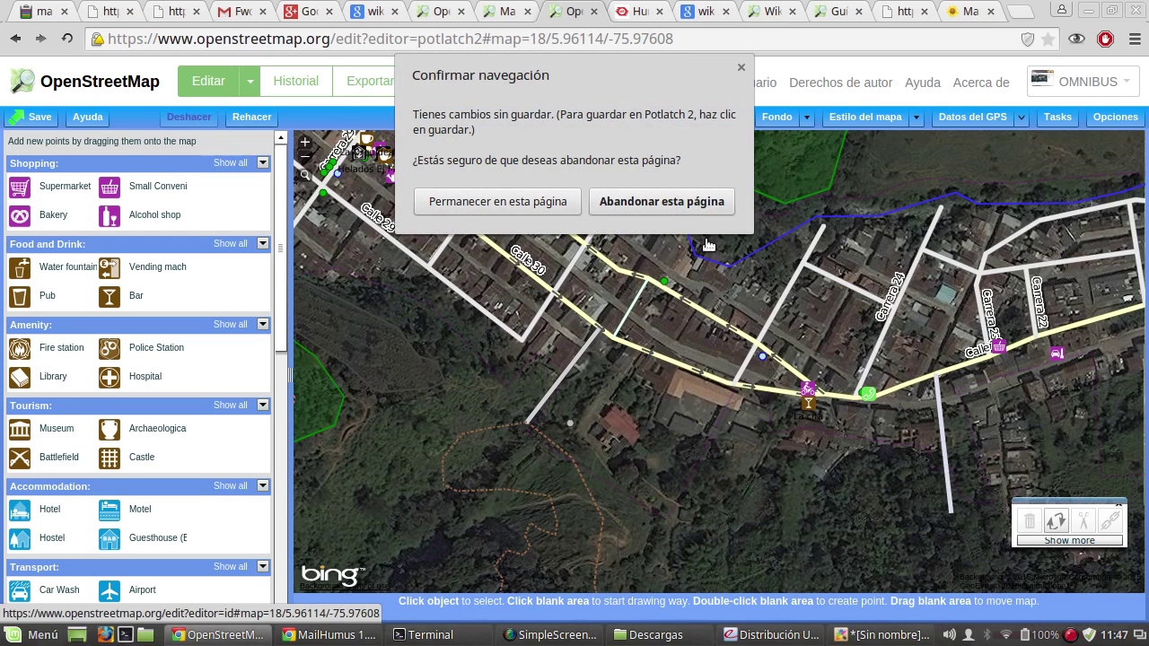
{"action": "left_click", "coordinate": [646, 206]}
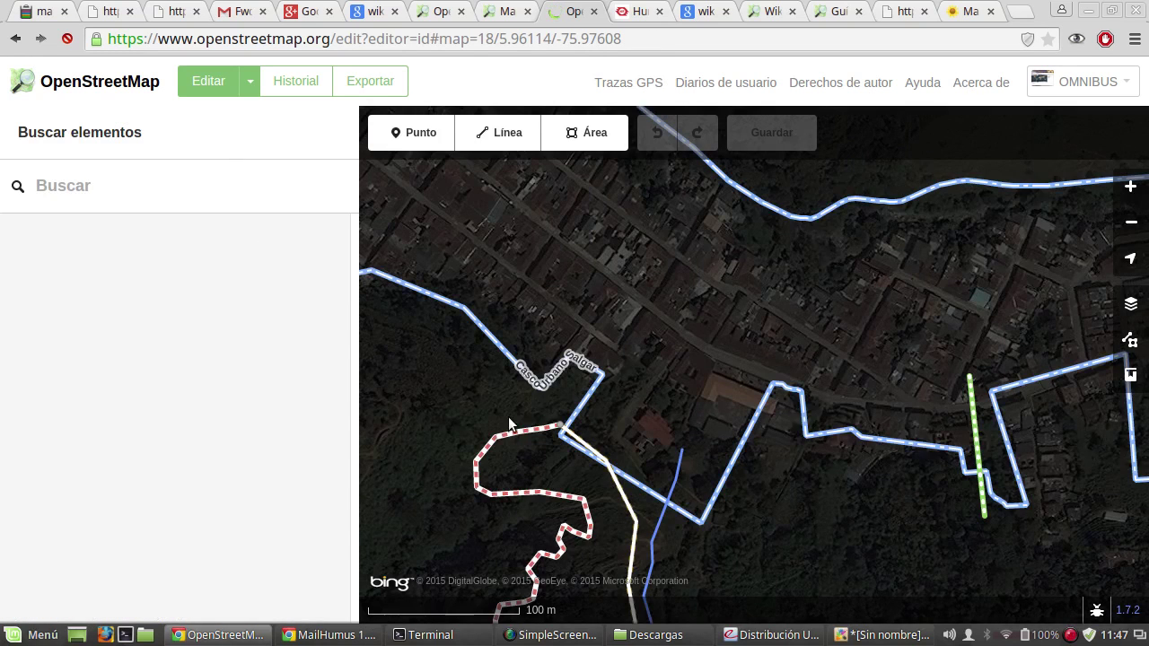
{"action": "mouse_move", "coordinate": [716, 375]}
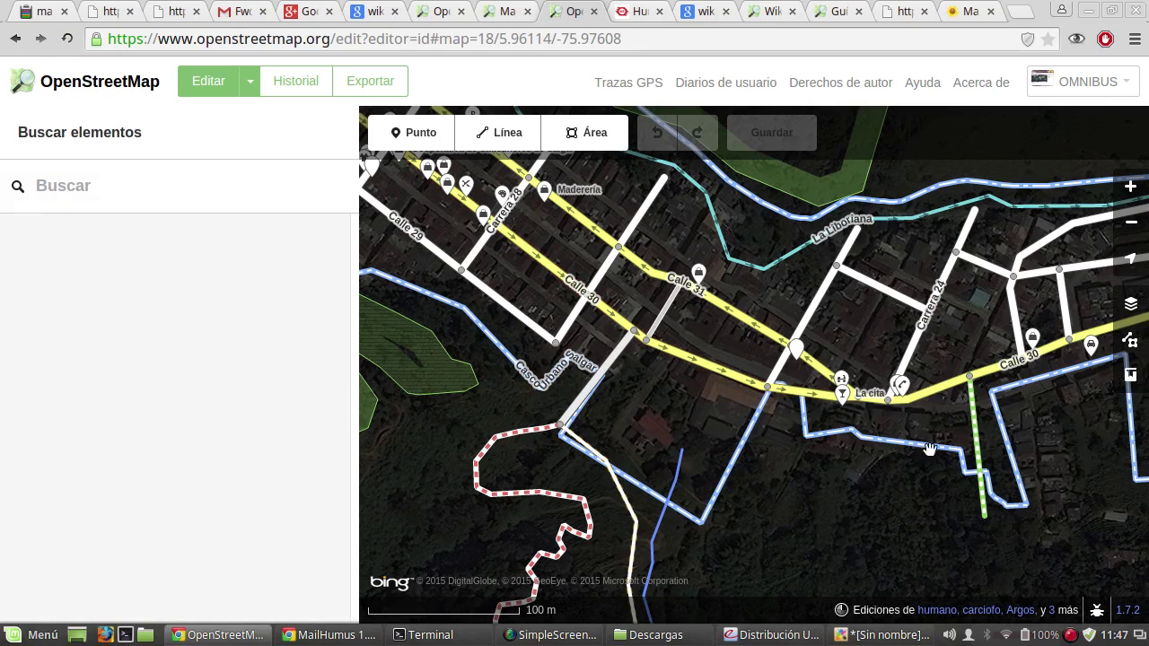
Step: Review the map data layers, background imagery choices and imagery alignment controls, and close the settings
{"action": "left_click", "coordinate": [1132, 339]}
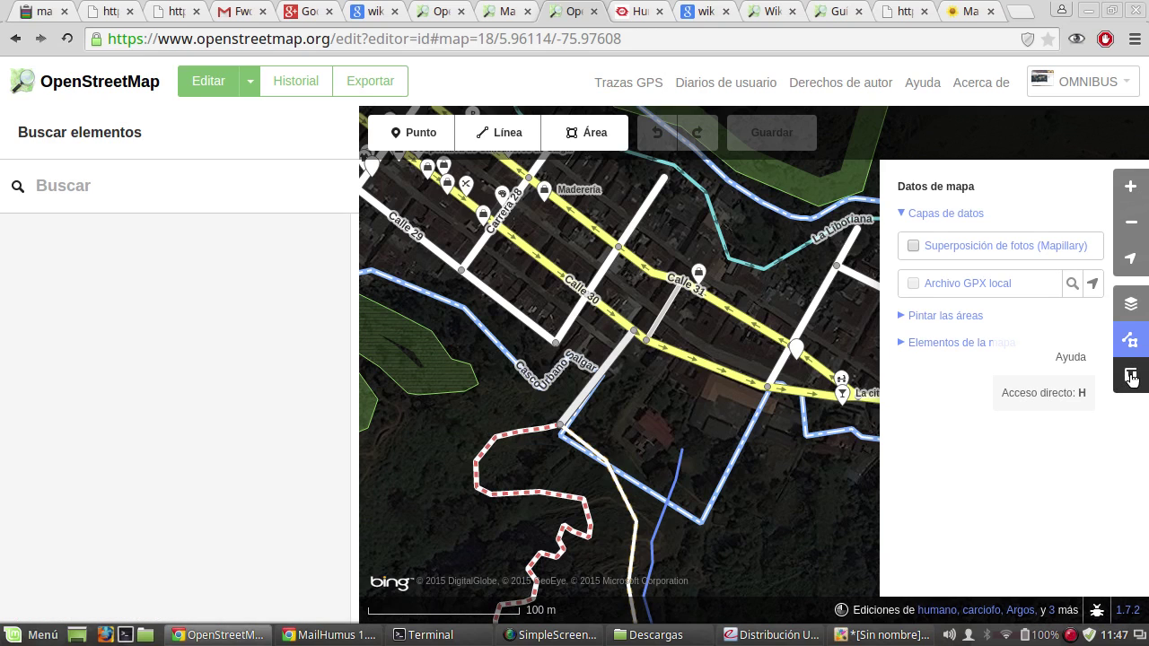
{"action": "left_click", "coordinate": [1131, 303]}
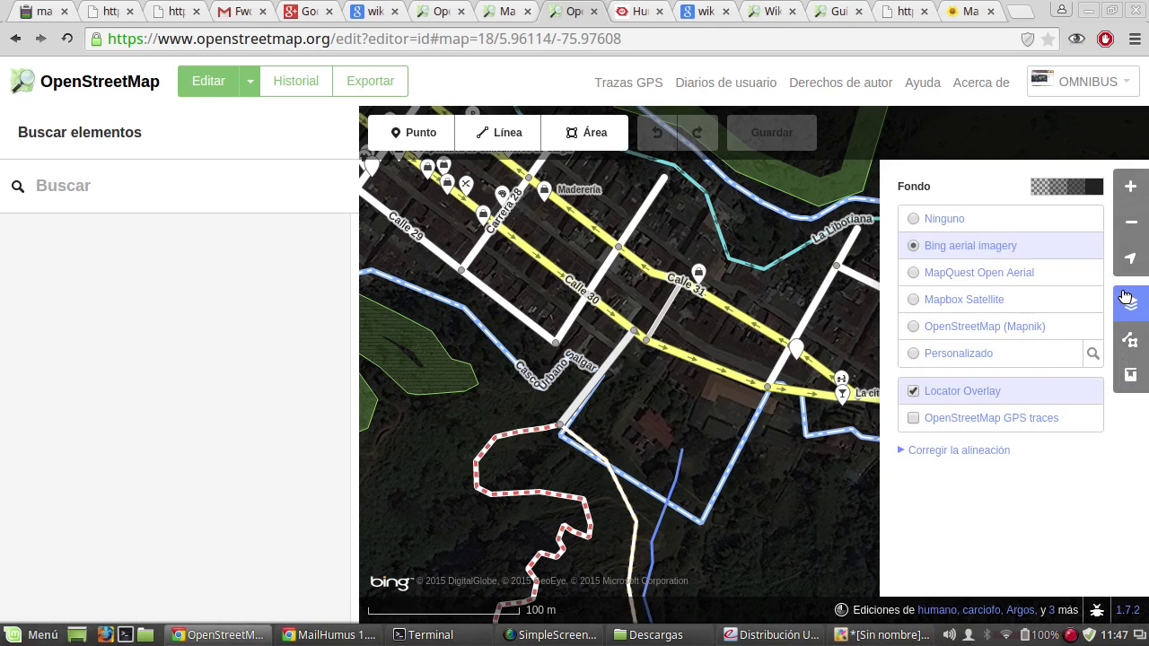
{"action": "left_click", "coordinate": [905, 451]}
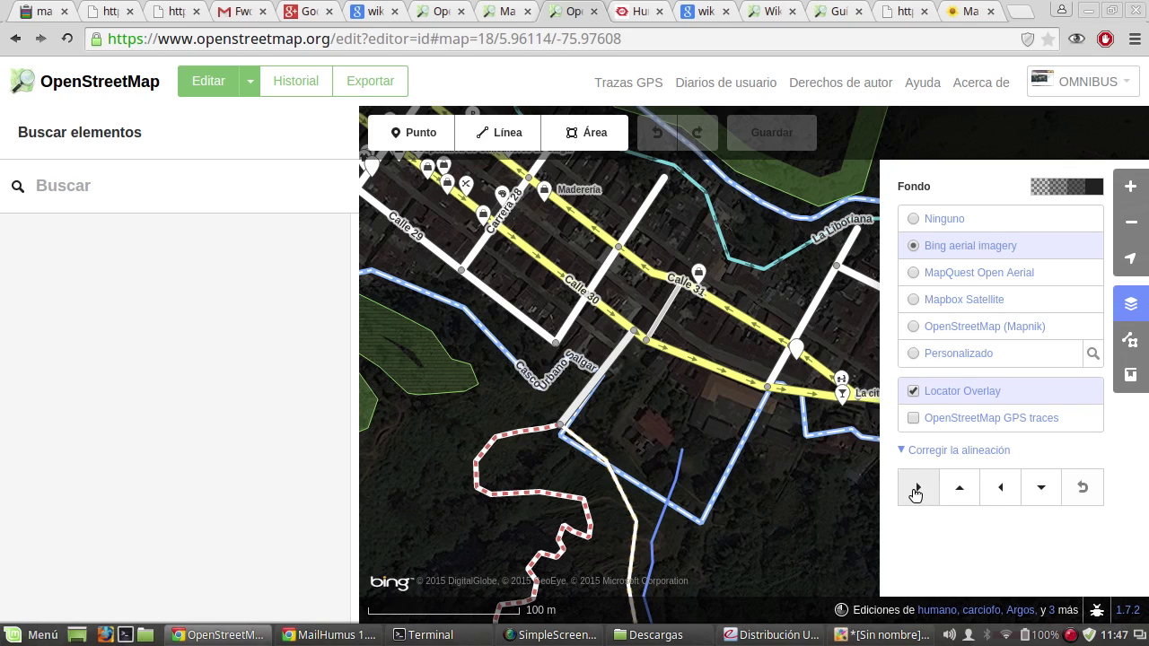
{"action": "left_click", "coordinate": [867, 400]}
{"action": "left_click", "coordinate": [706, 460]}
{"action": "left_click", "coordinate": [774, 471]}
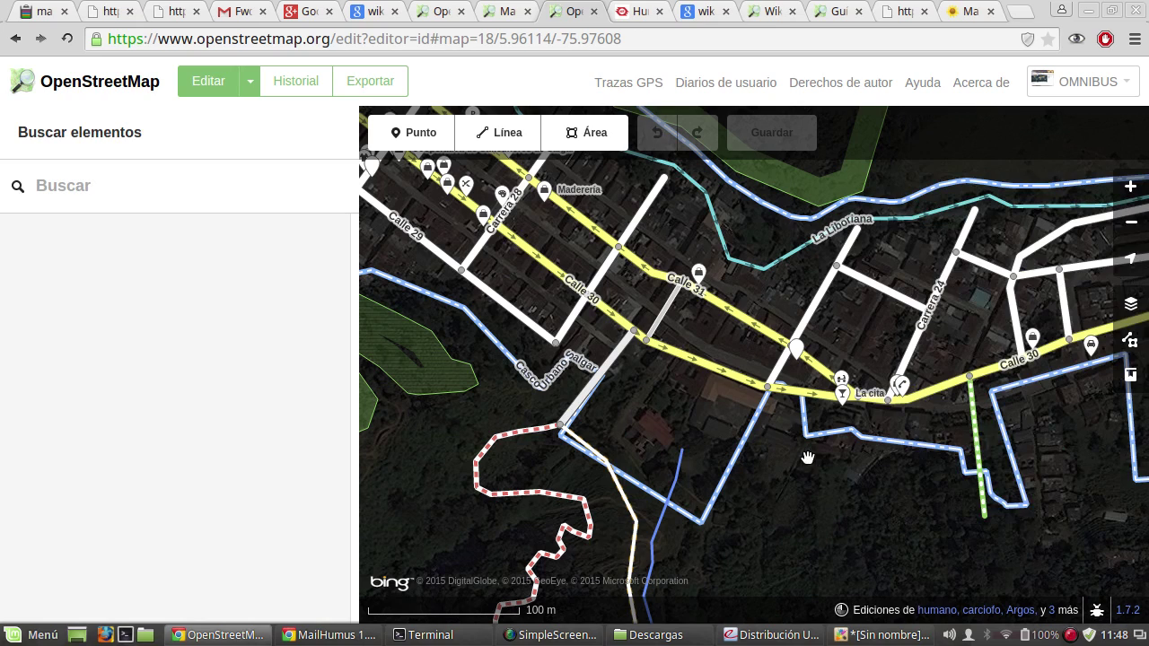
Step: Inspect the attributes of the Calle 31 road and clear the selection
{"action": "left_click_drag", "start_coordinate": [834, 475], "coordinate": [844, 587]}
{"action": "left_click_drag", "start_coordinate": [662, 389], "coordinate": [737, 374]}
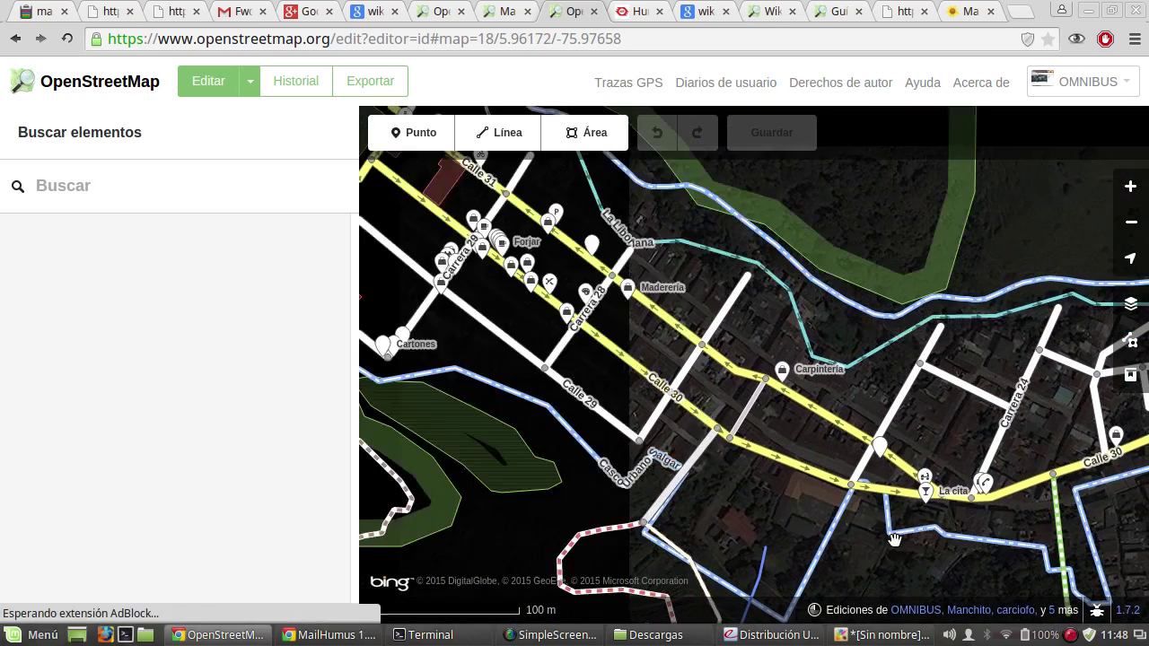
{"action": "left_click", "coordinate": [729, 366]}
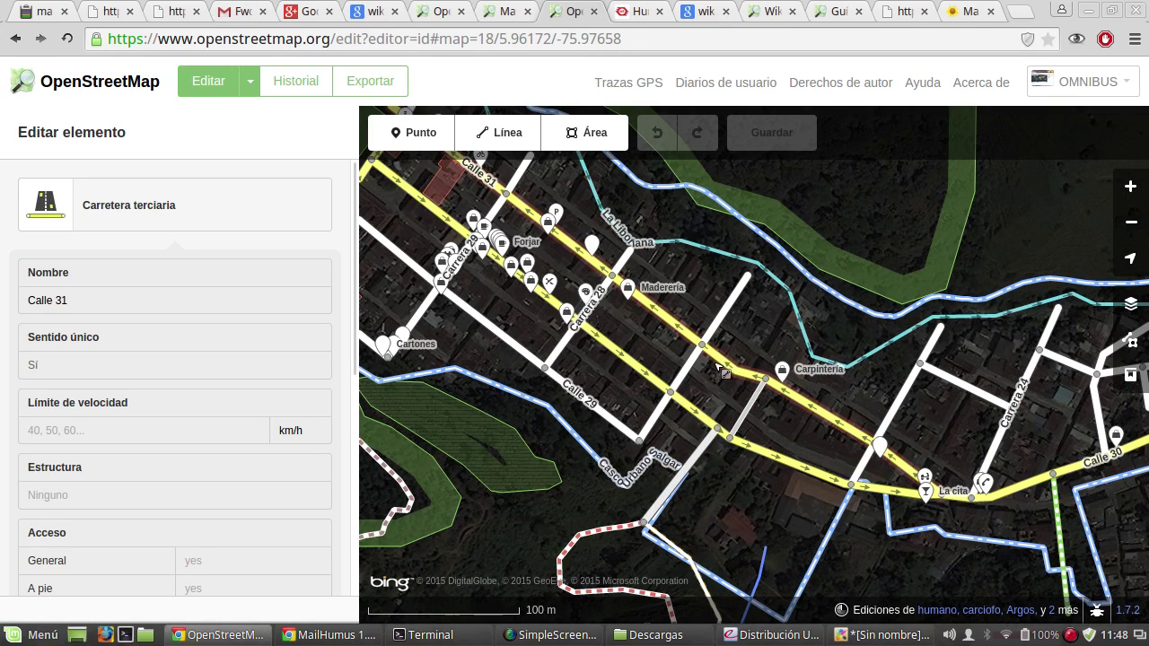
{"action": "left_click", "coordinate": [599, 497]}
{"action": "left_click_drag", "start_coordinate": [599, 497], "coordinate": [706, 467]}
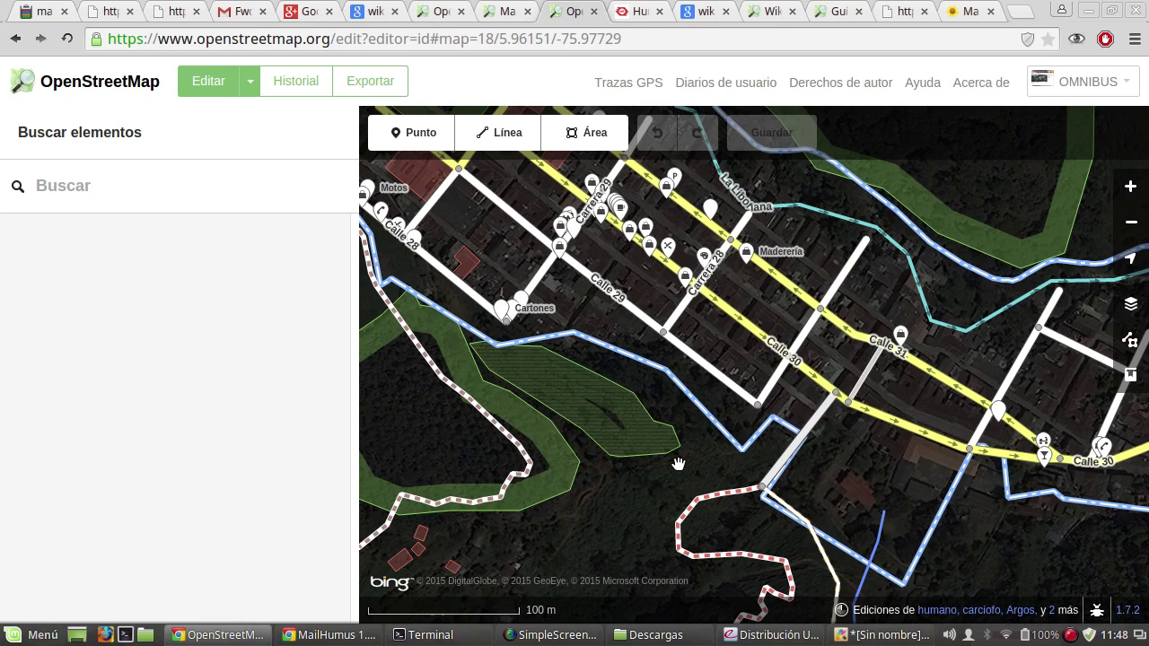
Step: Inspect the attributes of the natural forest area and the neighbouring farmland area south of the town
{"action": "left_click", "coordinate": [519, 497]}
{"action": "left_click", "coordinate": [516, 503]}
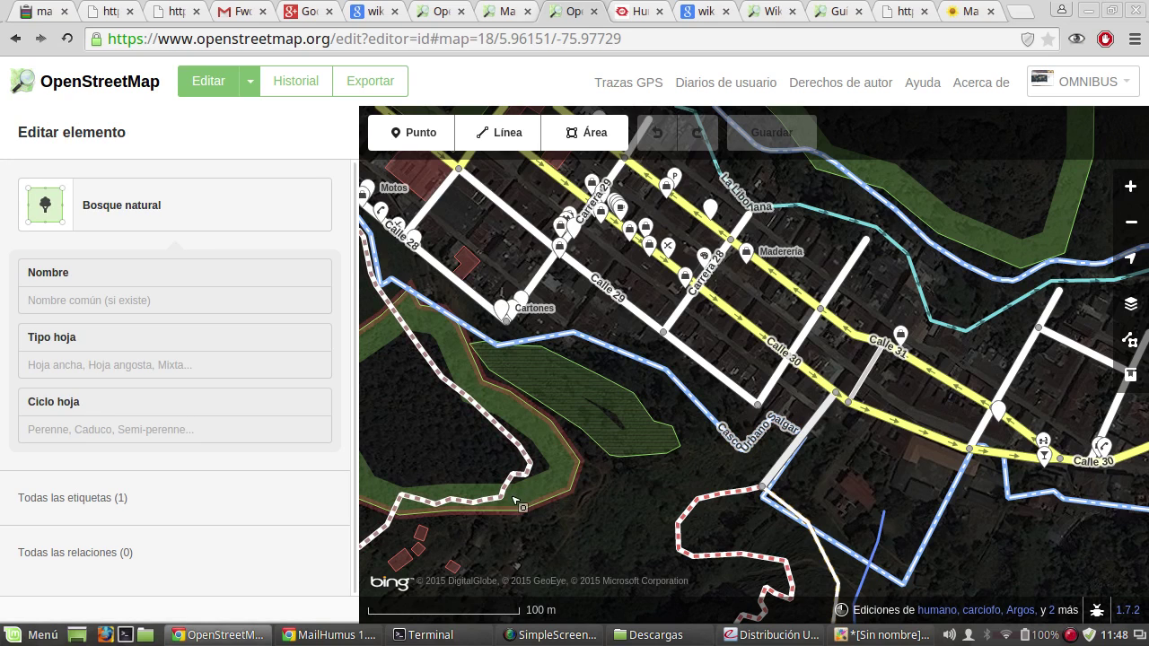
{"action": "left_click", "coordinate": [516, 455]}
{"action": "left_click", "coordinate": [598, 403]}
{"action": "left_click", "coordinate": [602, 407]}
{"action": "left_click", "coordinate": [600, 408]}
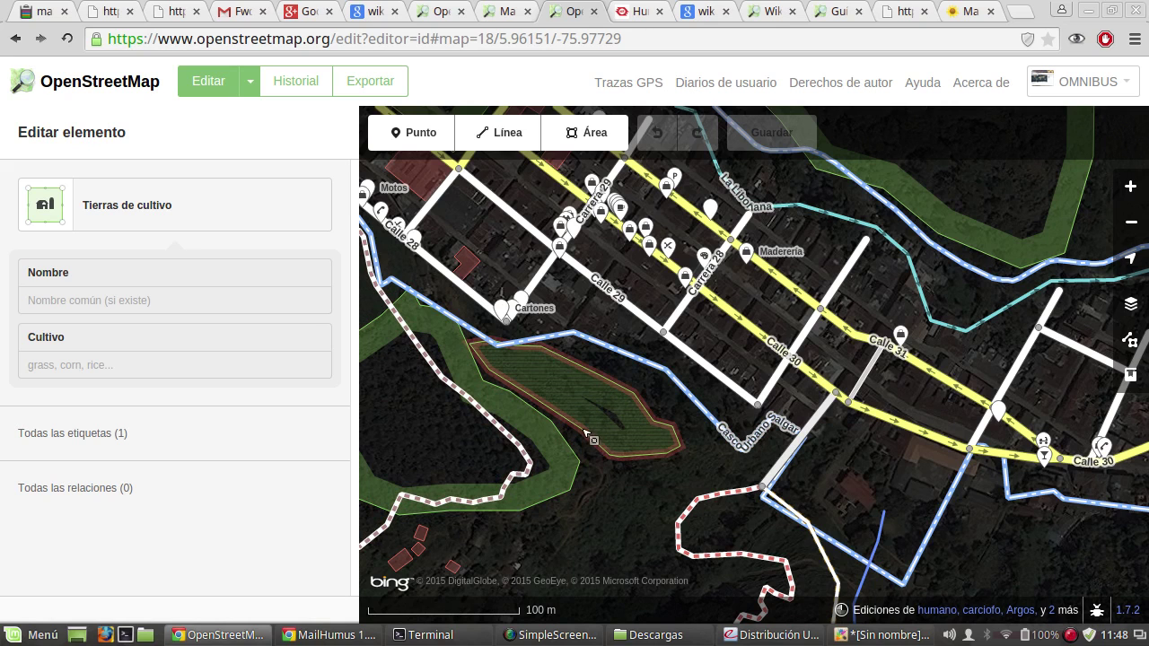
{"action": "left_click", "coordinate": [591, 434]}
Step: Inspect the attributes of the Todofinca, Naturista Guaraná and unnamed variety store points, and close the feature details
{"action": "left_click_drag", "start_coordinate": [688, 469], "coordinate": [662, 536]}
{"action": "left_click", "coordinate": [603, 299]}
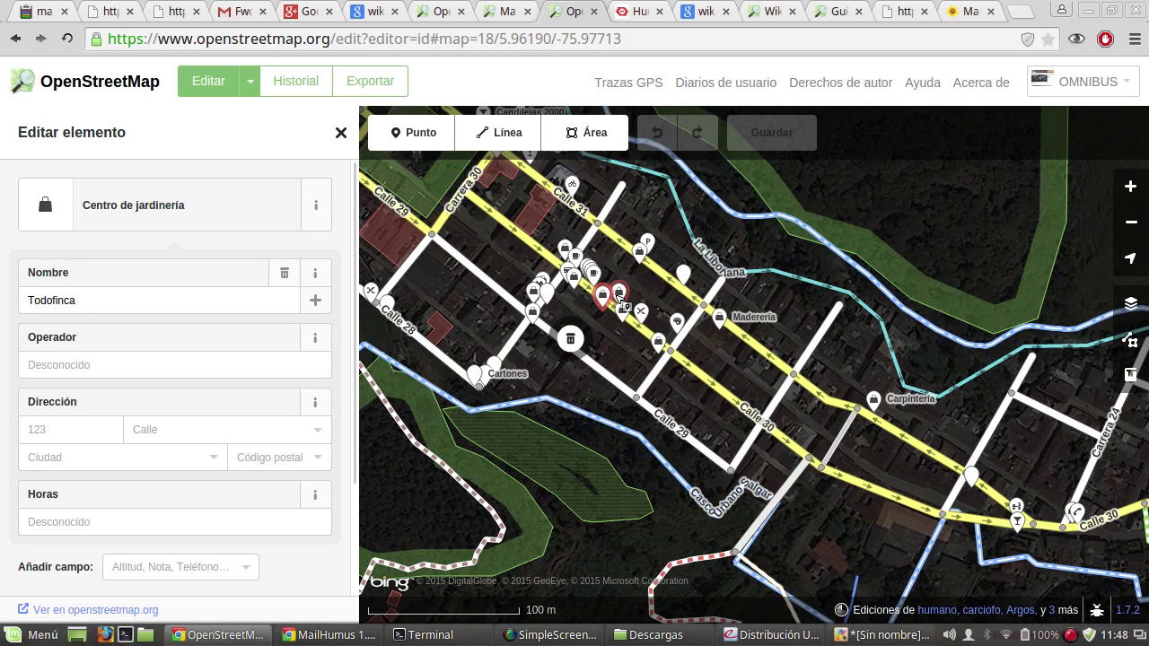
{"action": "left_click", "coordinate": [618, 296]}
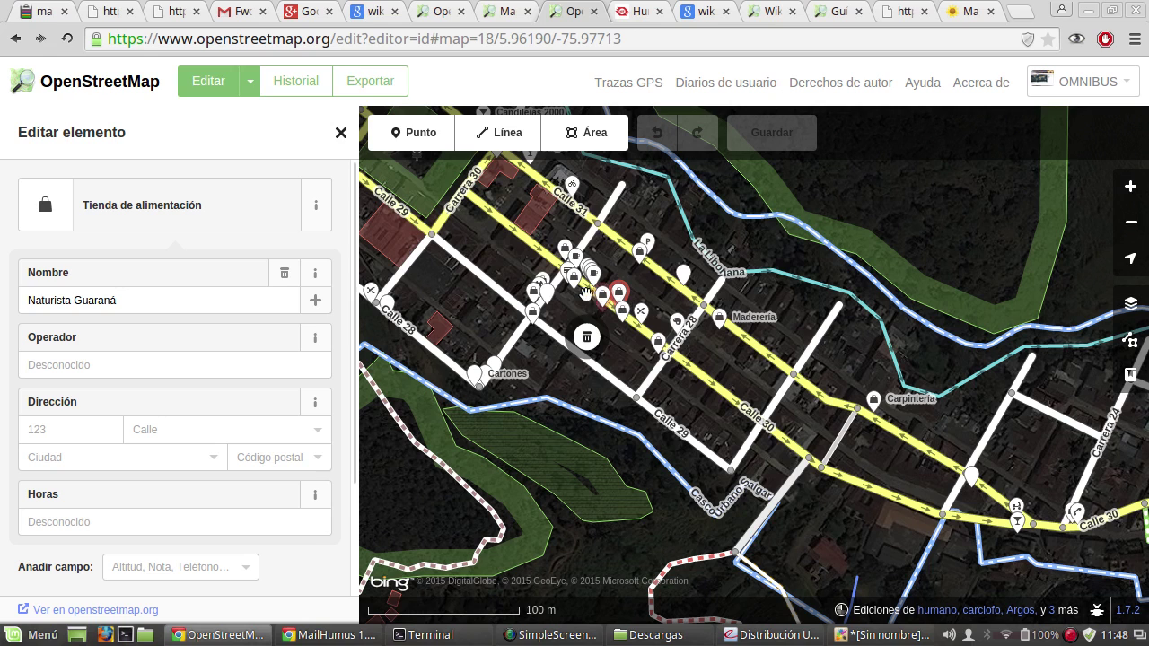
{"action": "left_click", "coordinate": [534, 293]}
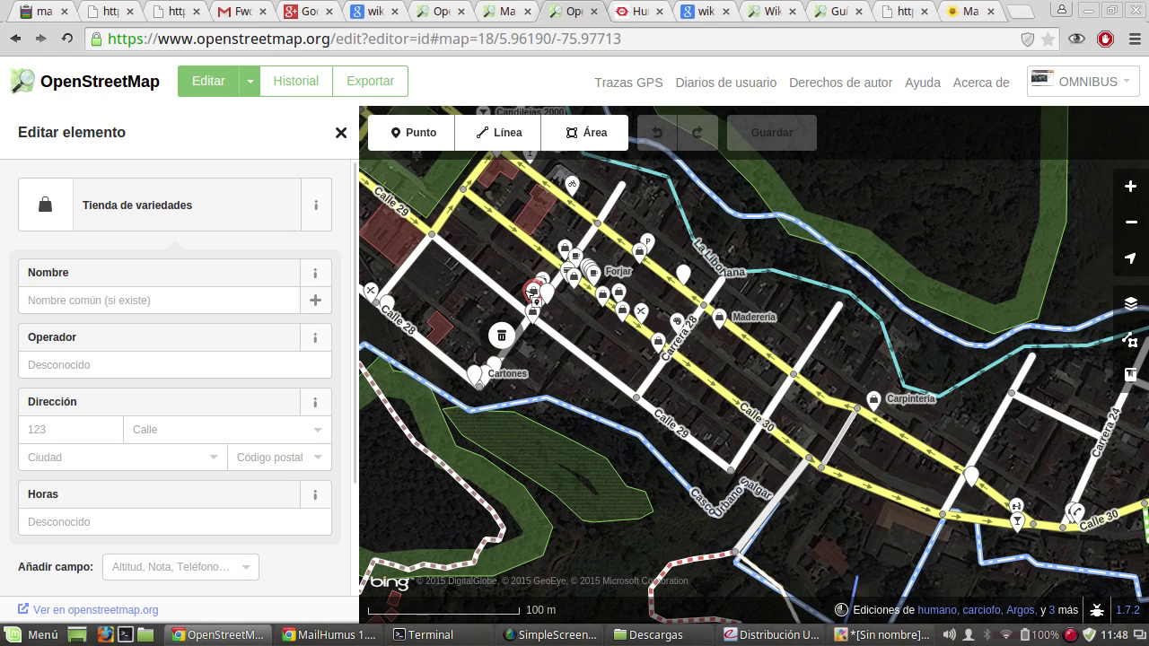
{"action": "left_click", "coordinate": [341, 135]}
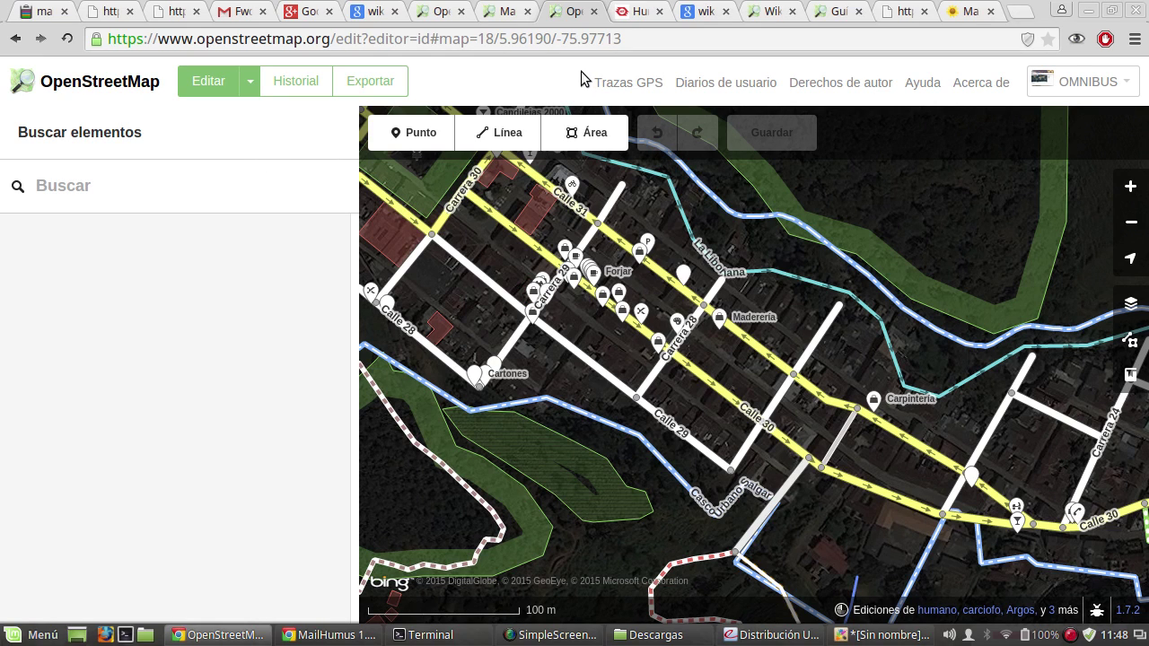
Step: Inspect the attributes of the Arcoiris copy shop point beside Calle 31 and clear the selection
{"action": "mouse_move", "coordinate": [602, 294]}
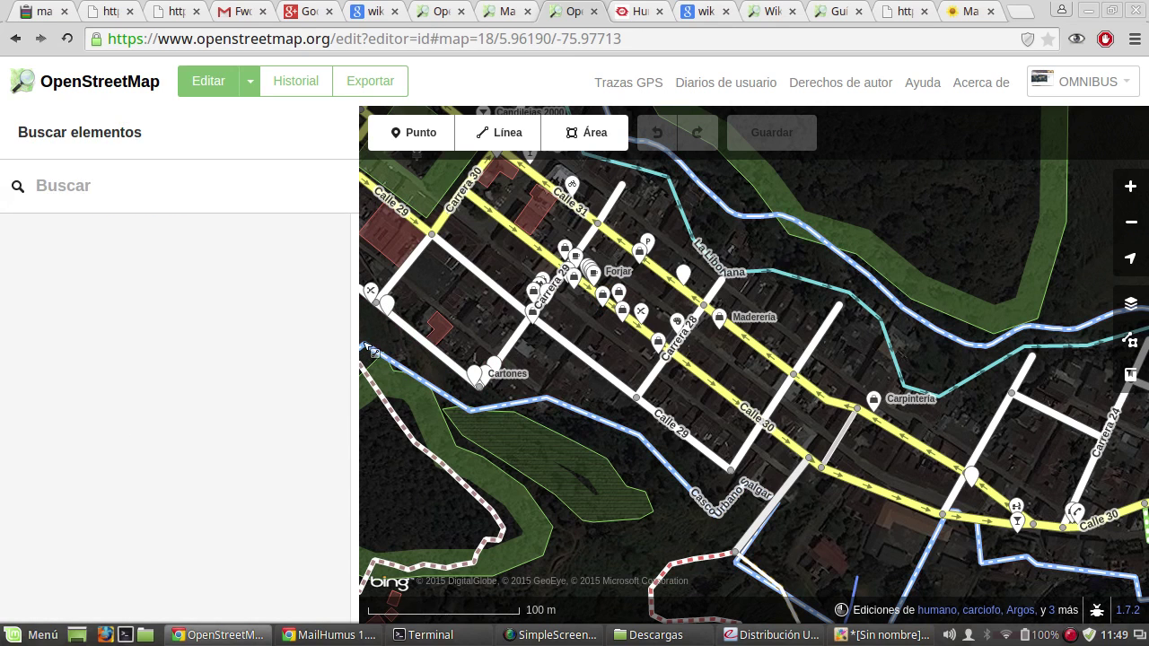
{"action": "left_click", "coordinate": [641, 255]}
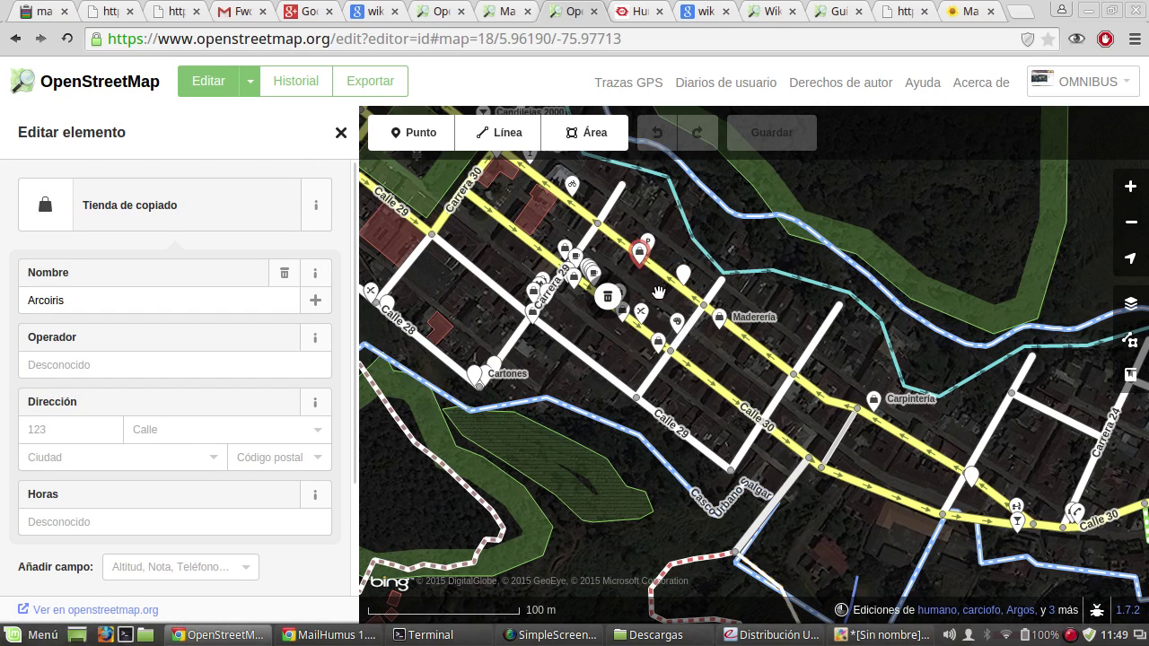
{"action": "scroll", "coordinate": [754, 255], "scroll_direction": "up", "scroll_amount": 2}
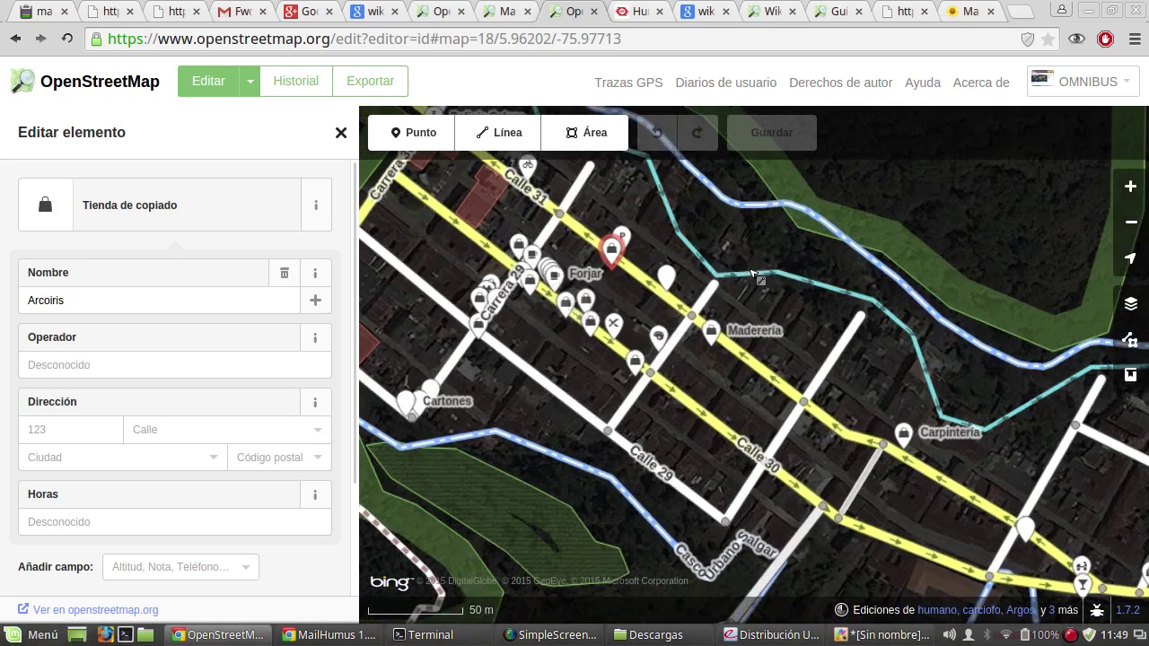
{"action": "left_click_drag", "start_coordinate": [694, 435], "coordinate": [543, 333]}
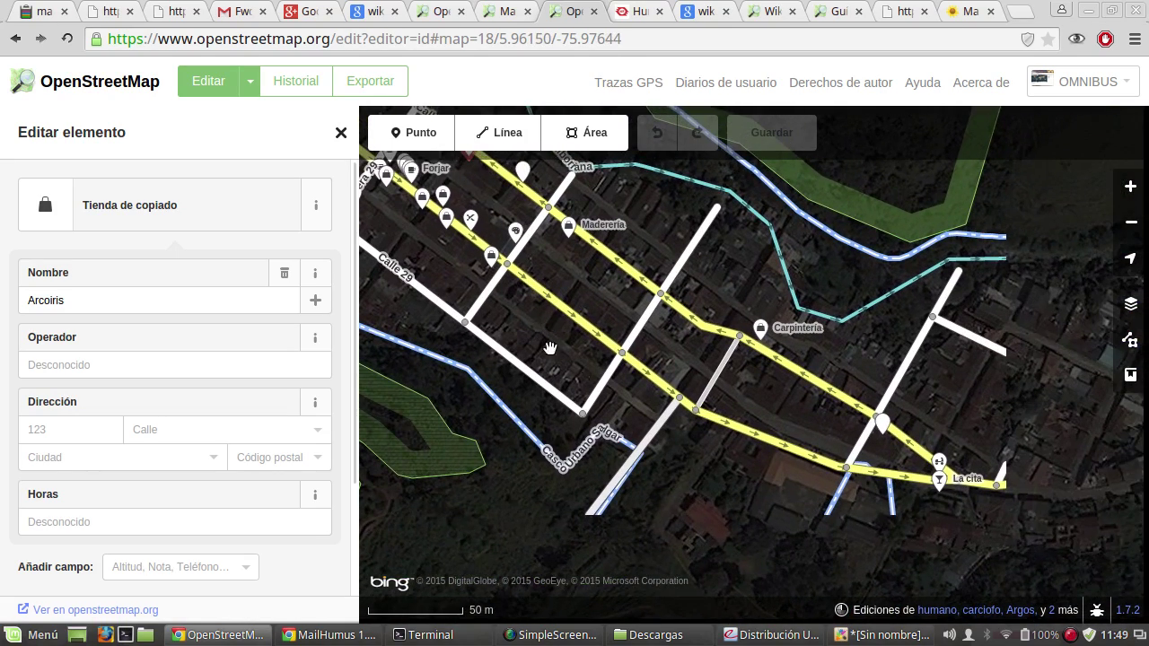
{"action": "left_click_drag", "start_coordinate": [731, 503], "coordinate": [653, 499]}
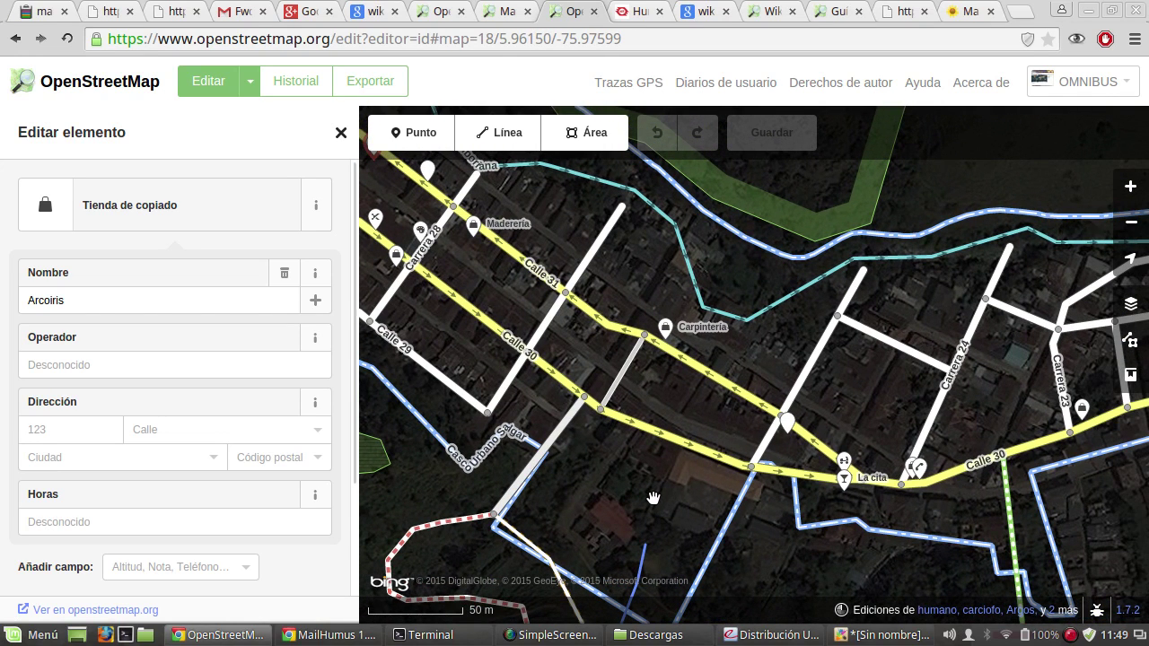
{"action": "left_click_drag", "start_coordinate": [654, 493], "coordinate": [663, 449]}
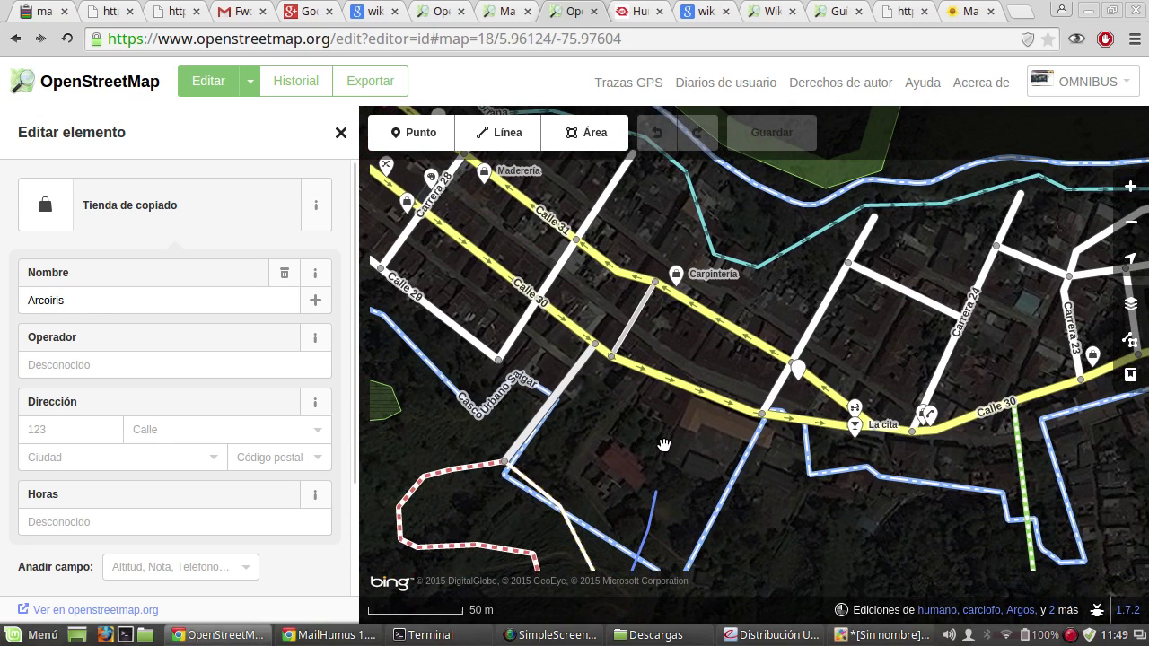
{"action": "left_click", "coordinate": [652, 446]}
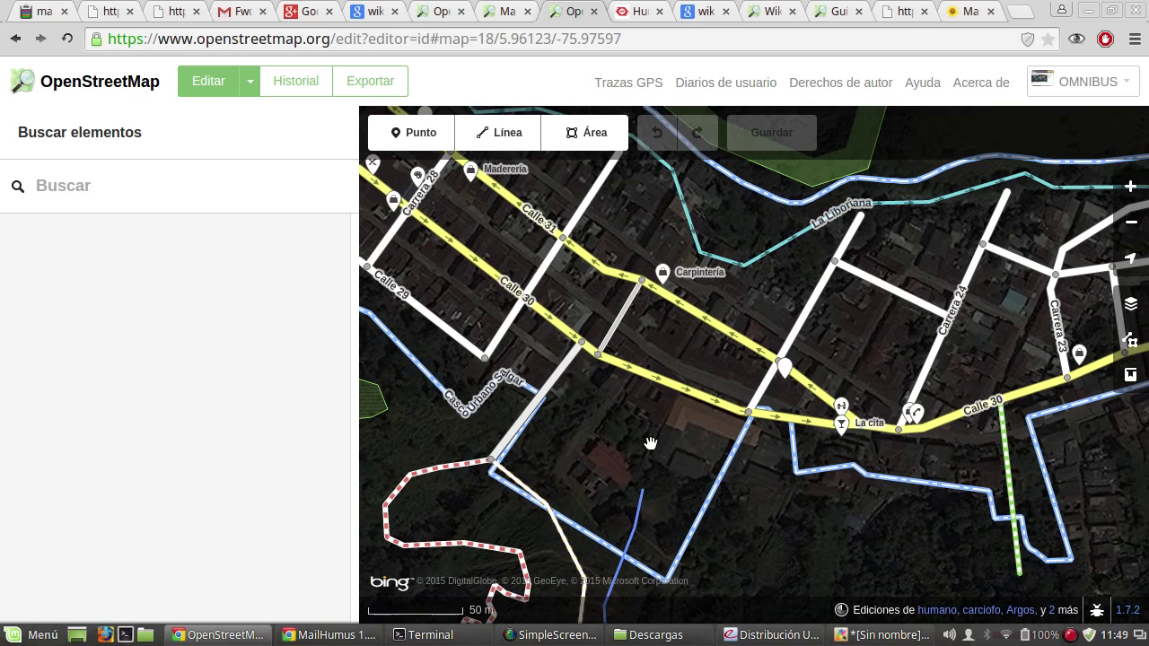
Step: Examine the Calle 31 road again at its bend near Carpintería, leaving it deselected
{"action": "left_click_drag", "start_coordinate": [650, 442], "coordinate": [587, 448]}
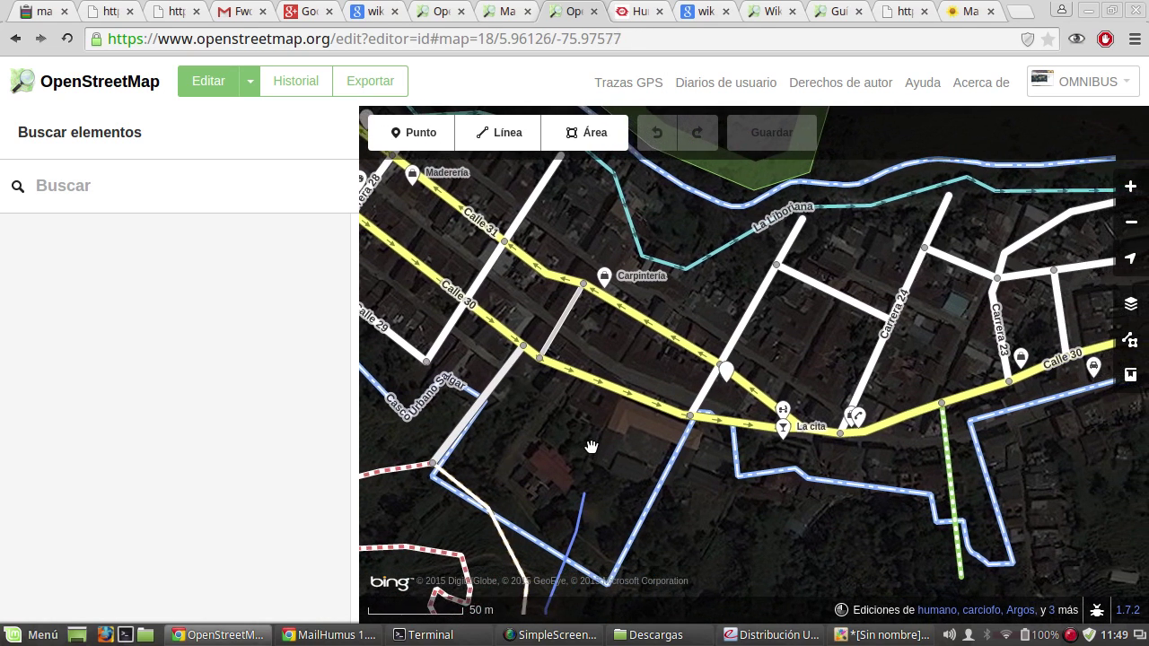
{"action": "left_click", "coordinate": [555, 276]}
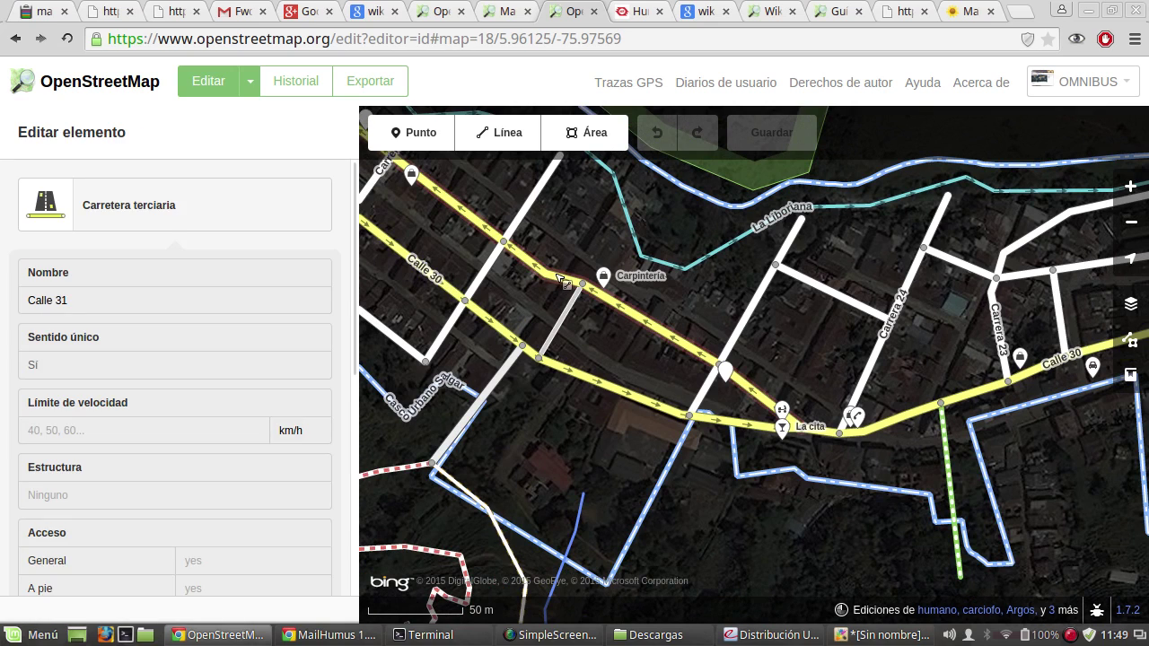
{"action": "left_click", "coordinate": [543, 279]}
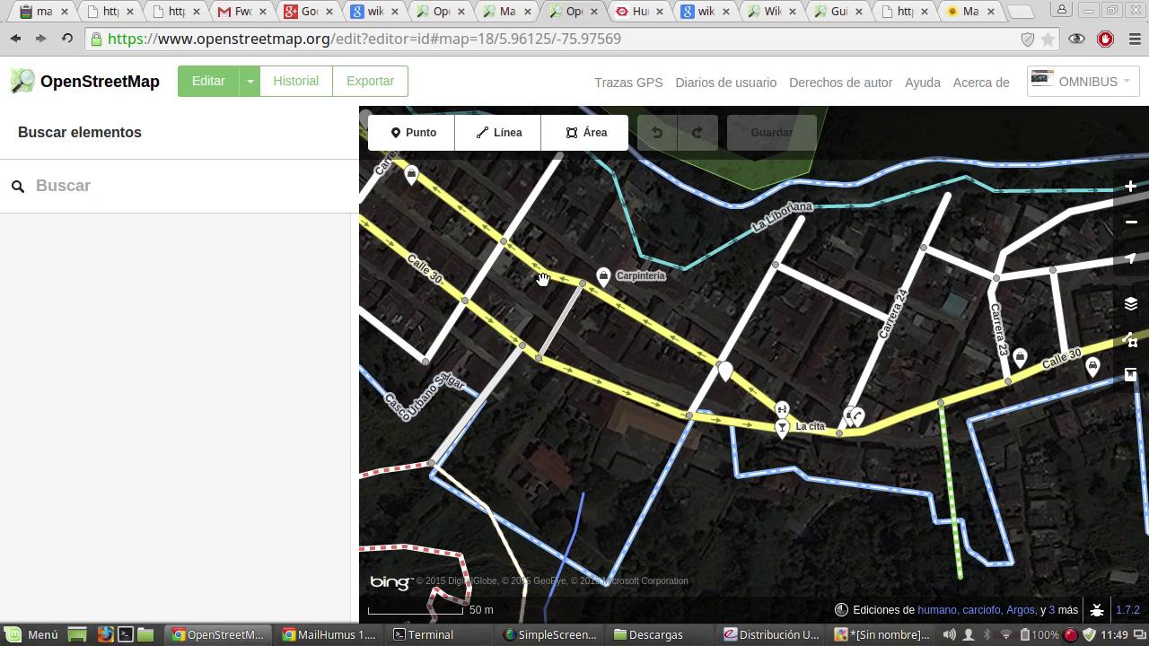
{"action": "left_click", "coordinate": [550, 280]}
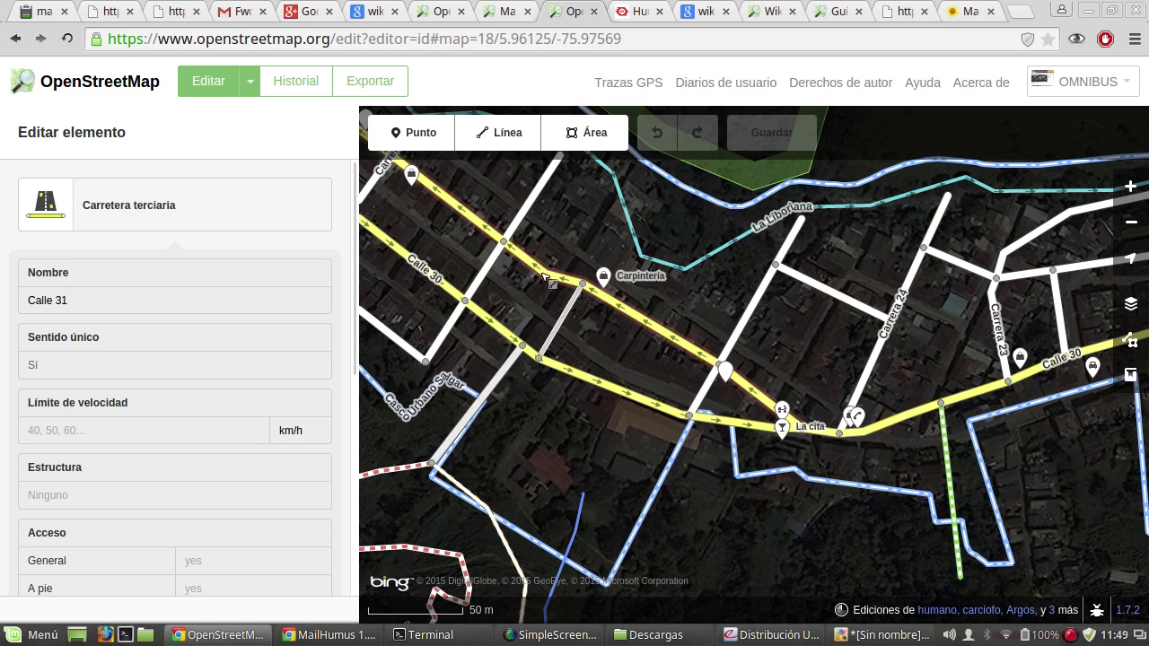
{"action": "key", "text": "Escape"}
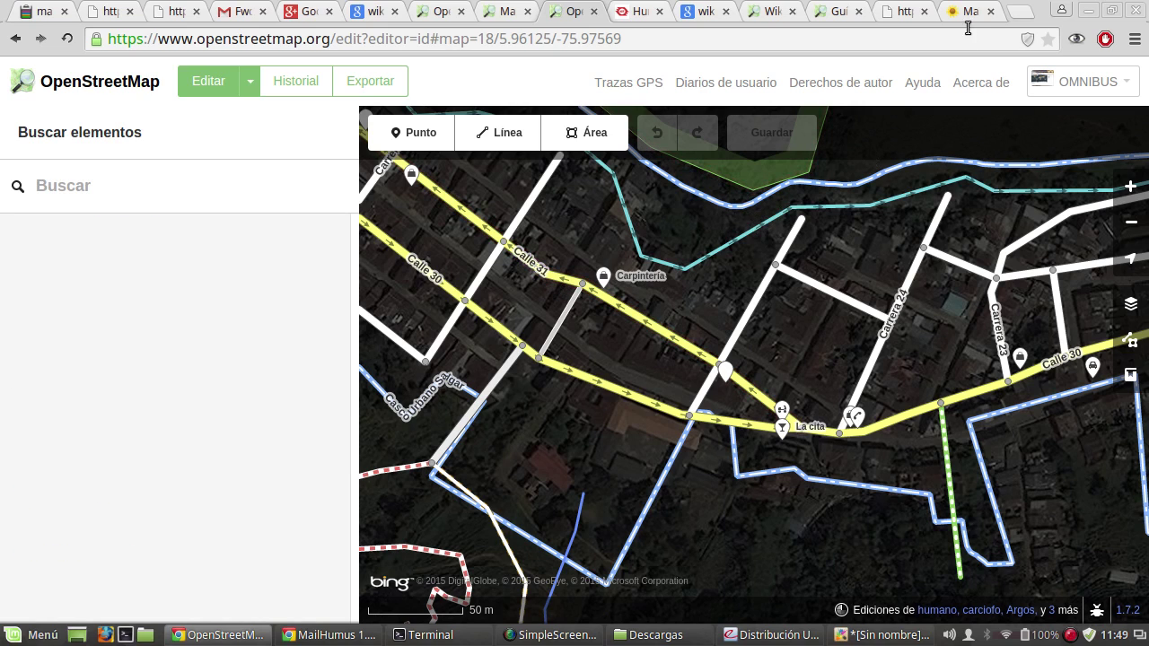
Step: Close the redhumus.org map and Field Papers atlas pages and return to the OpenStreetMap editor
{"action": "left_click", "coordinate": [977, 12]}
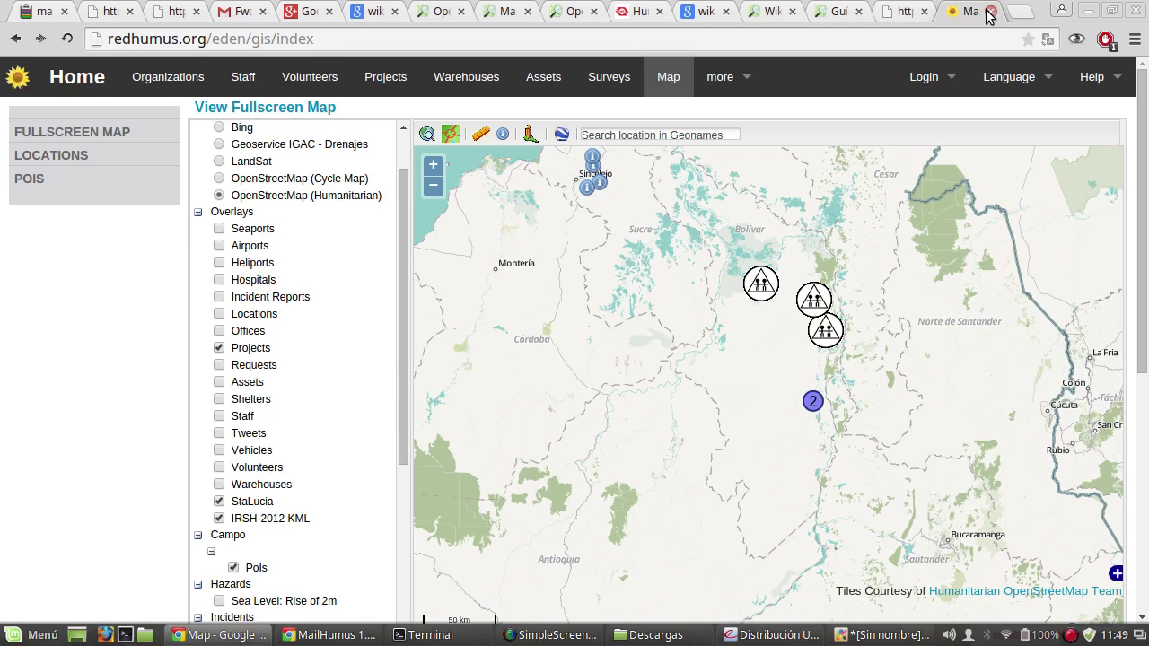
{"action": "left_click", "coordinate": [992, 13]}
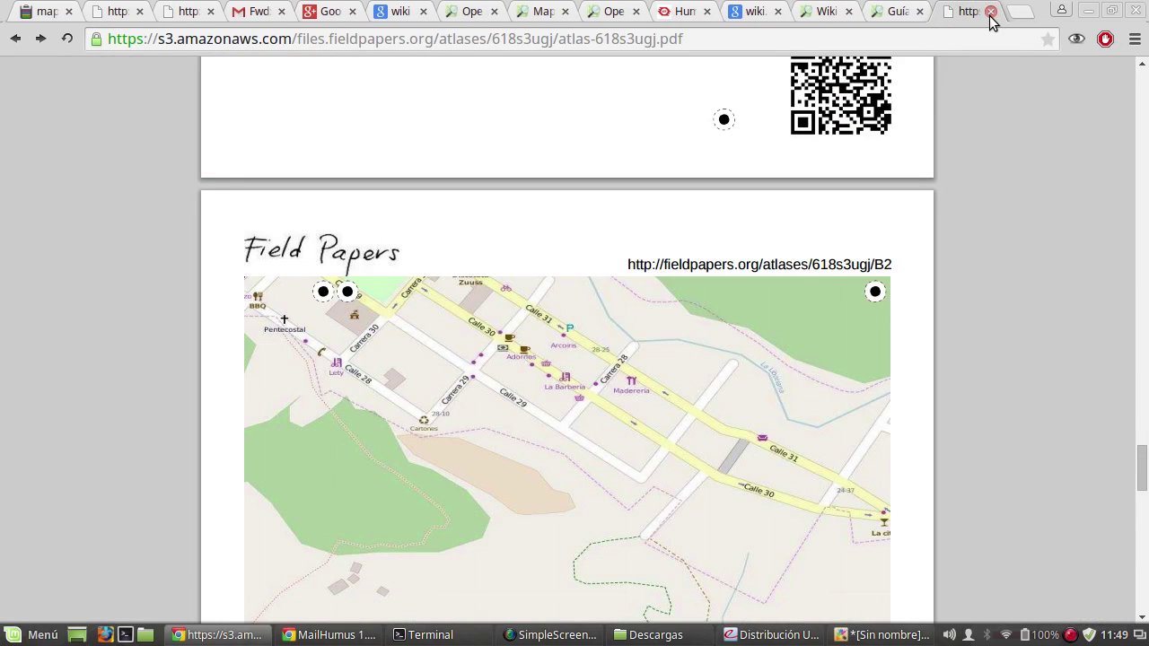
{"action": "left_click", "coordinate": [991, 12]}
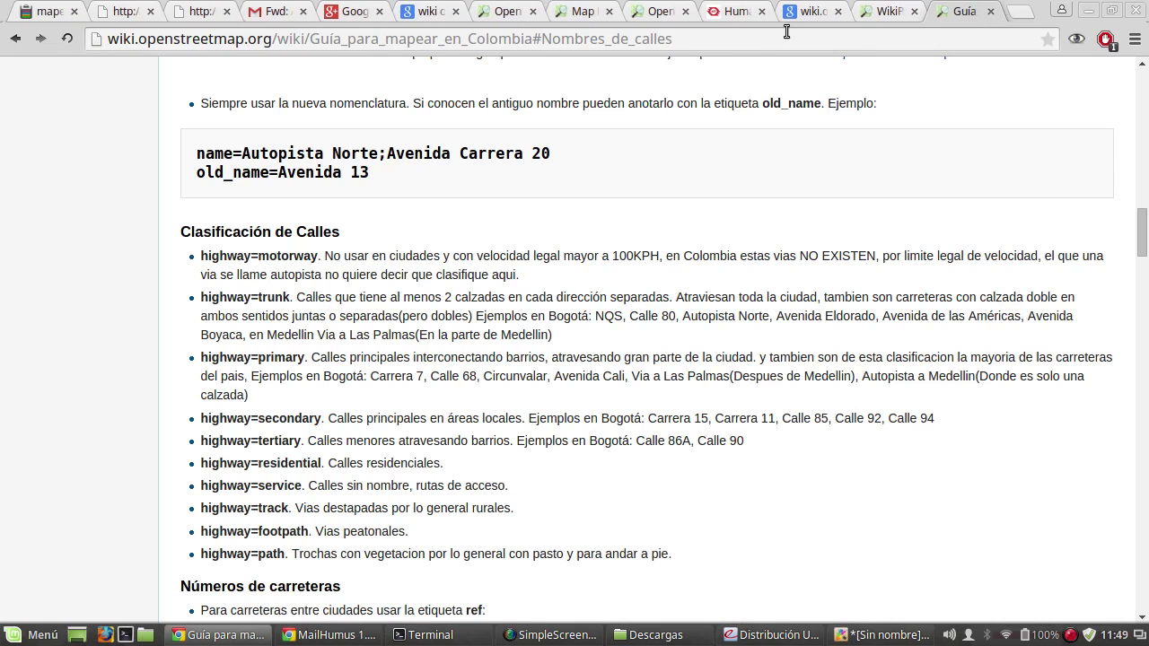
{"action": "left_click", "coordinate": [667, 17]}
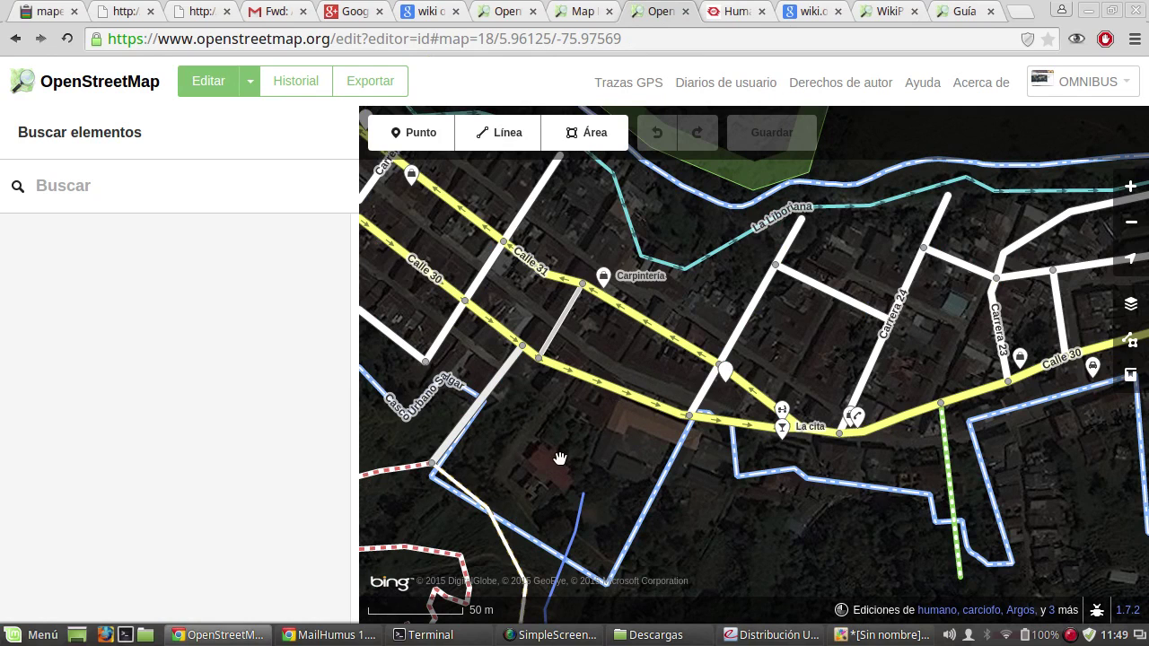
{"action": "left_click_drag", "start_coordinate": [564, 465], "coordinate": [646, 409]}
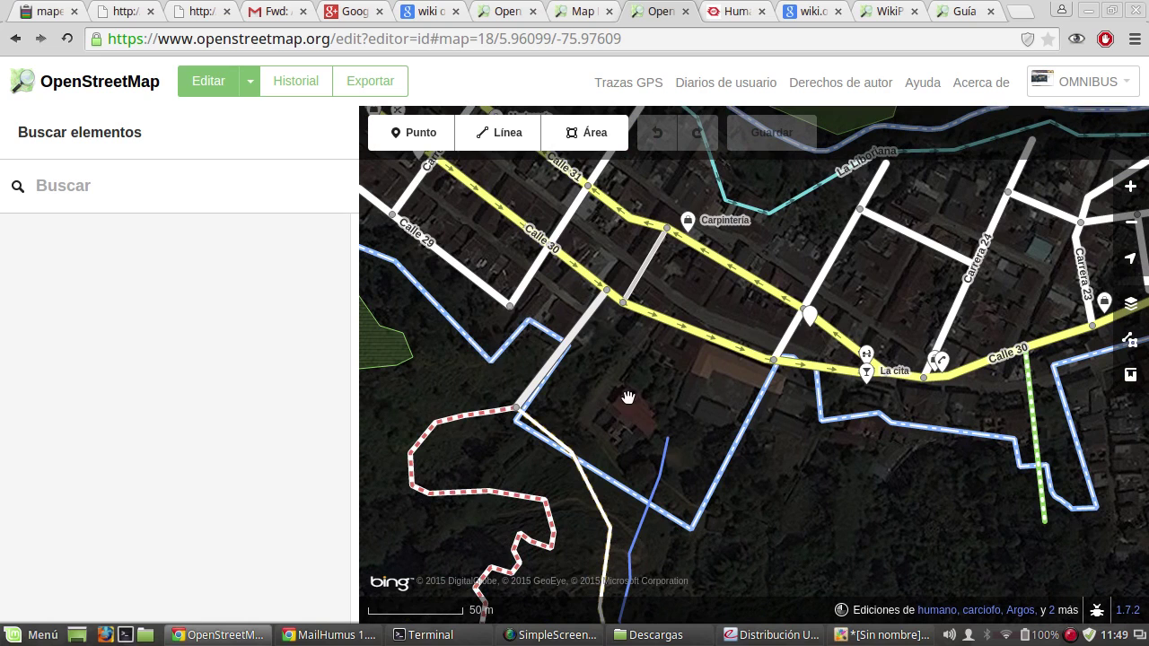
{"action": "left_click_drag", "start_coordinate": [845, 458], "coordinate": [579, 410]}
{"action": "left_click_drag", "start_coordinate": [647, 239], "coordinate": [794, 436]}
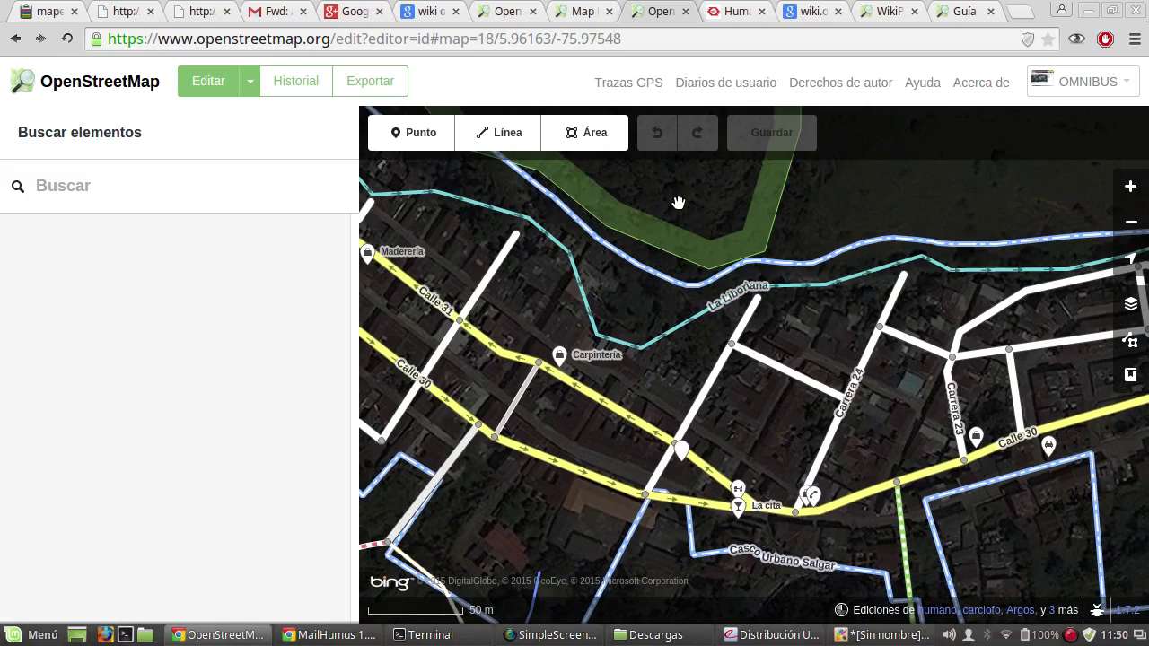
Step: Inspect the attributes of the Bosque natural area and the Policía Salgar point, leaving both deselected with the town's central park in view
{"action": "left_click", "coordinate": [707, 268]}
{"action": "left_click_drag", "start_coordinate": [733, 352], "coordinate": [922, 571]}
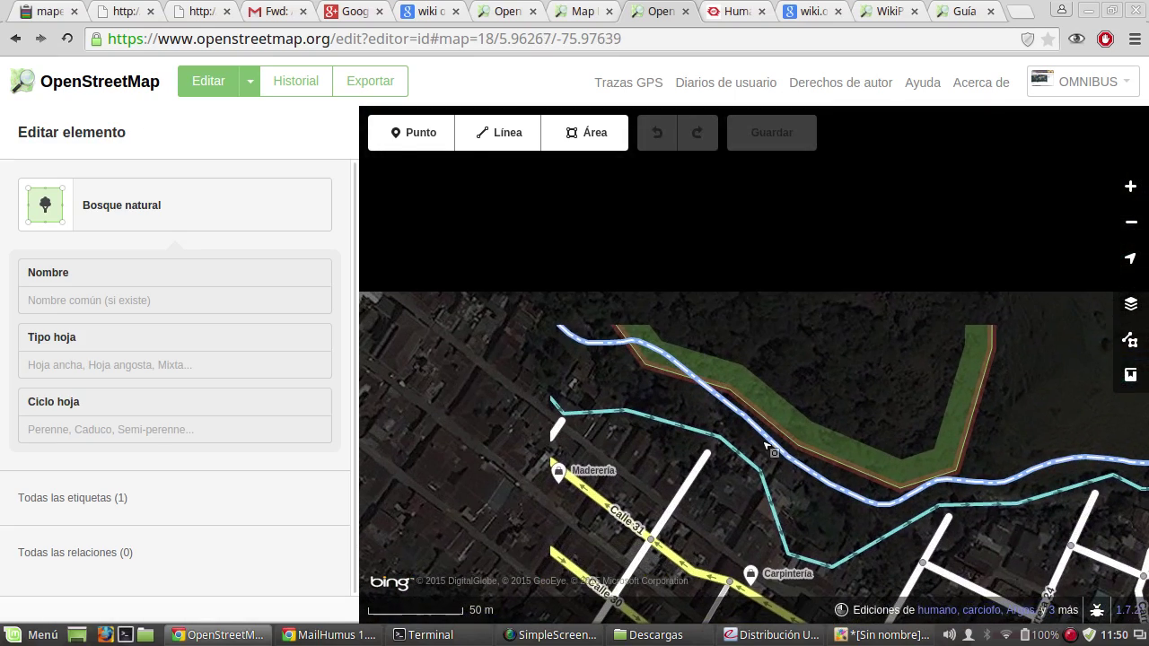
{"action": "left_click", "coordinate": [473, 382]}
{"action": "left_click", "coordinate": [473, 382]}
{"action": "left_click_drag", "start_coordinate": [478, 336], "coordinate": [808, 408]}
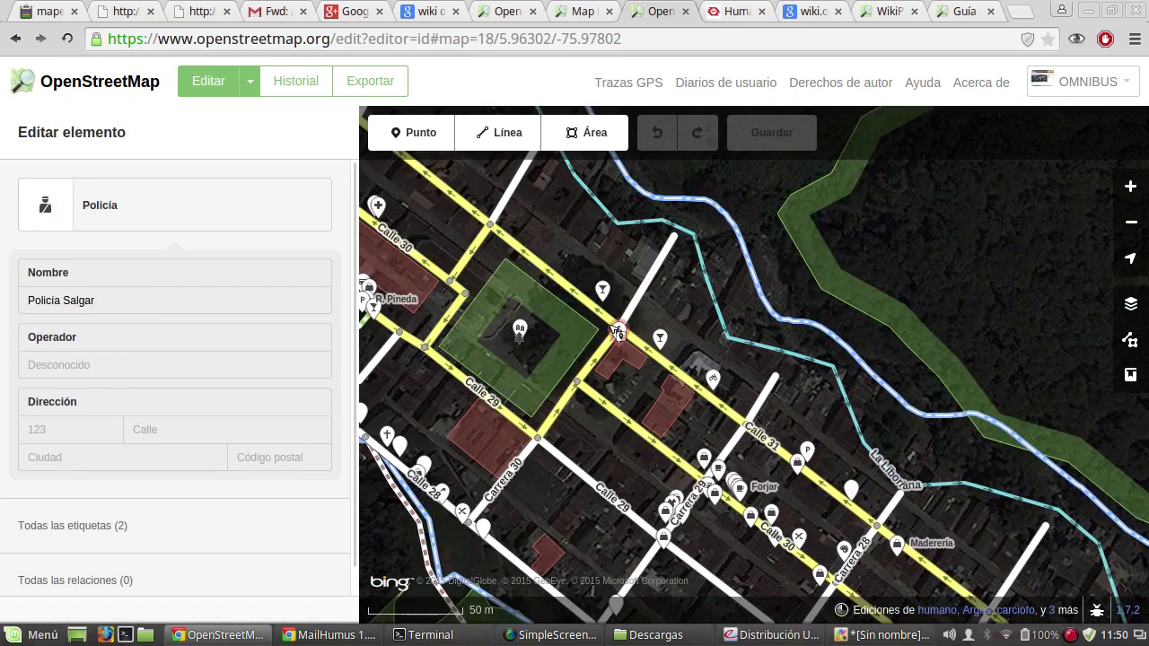
{"action": "left_click_drag", "start_coordinate": [603, 270], "coordinate": [655, 386]}
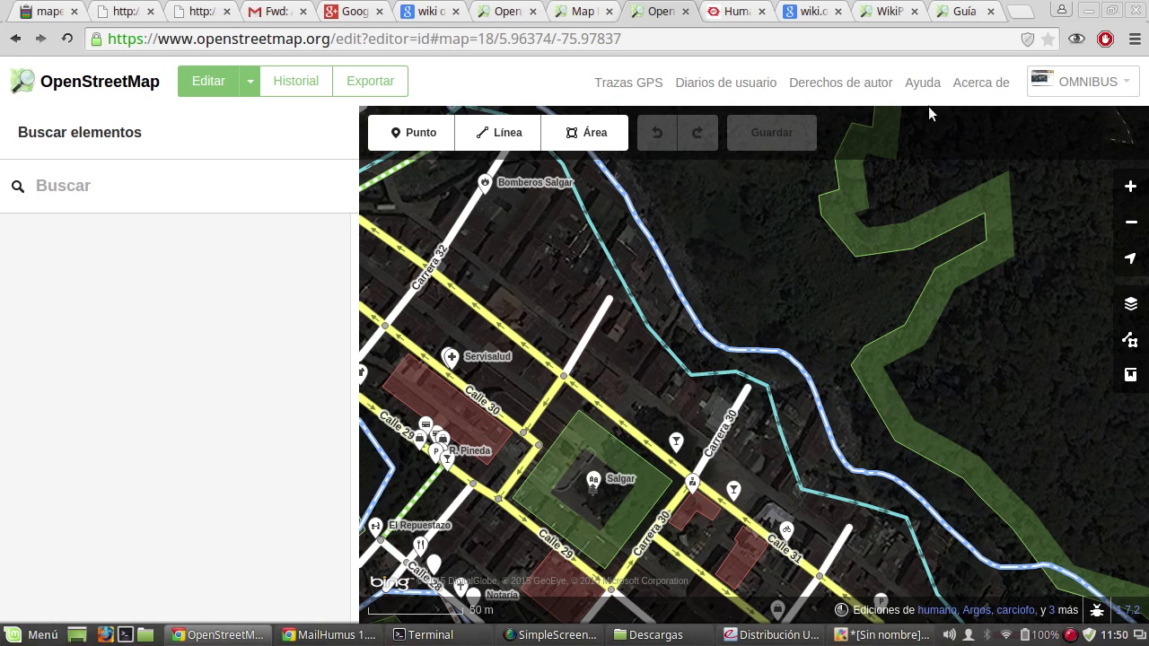
{"action": "left_click_drag", "start_coordinate": [751, 300], "coordinate": [788, 260]}
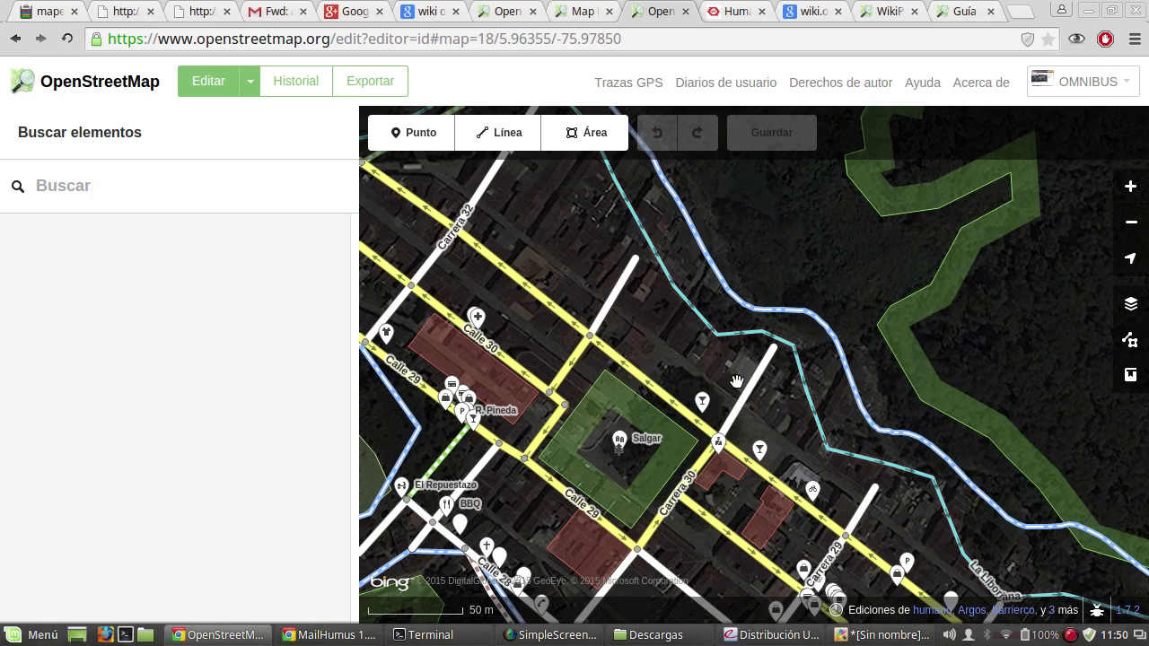
{"action": "left_click_drag", "start_coordinate": [766, 421], "coordinate": [750, 338]}
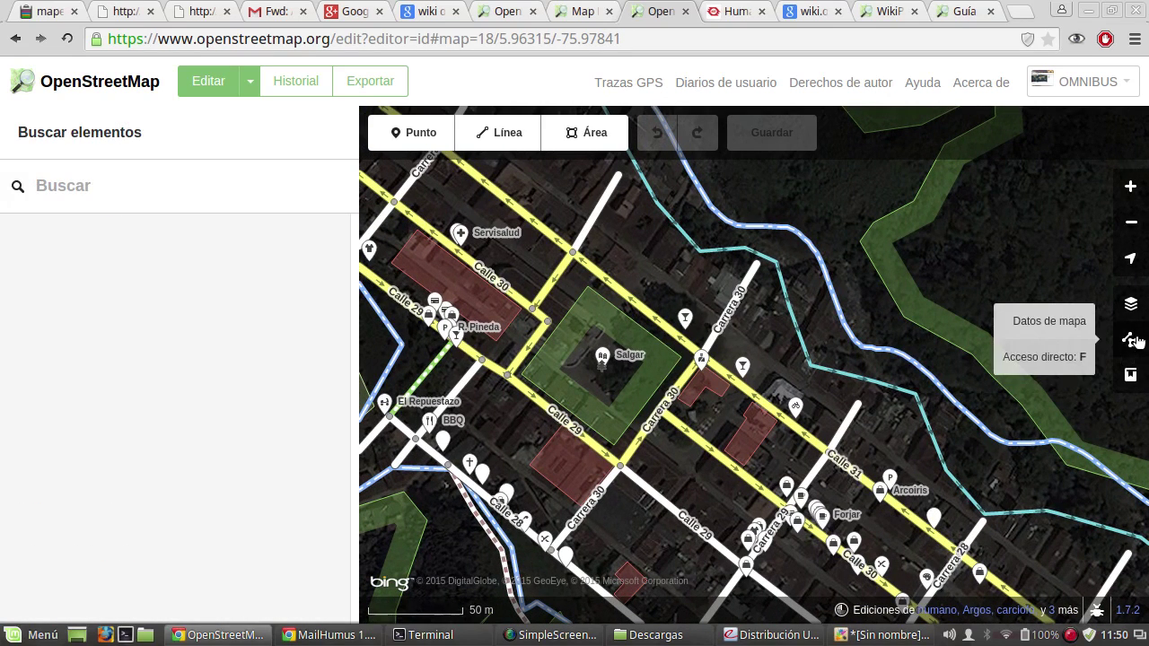
Step: Open the background settings and nudge the Bing aerial imagery upward, checking it against the central park area
{"action": "left_click", "coordinate": [1131, 304]}
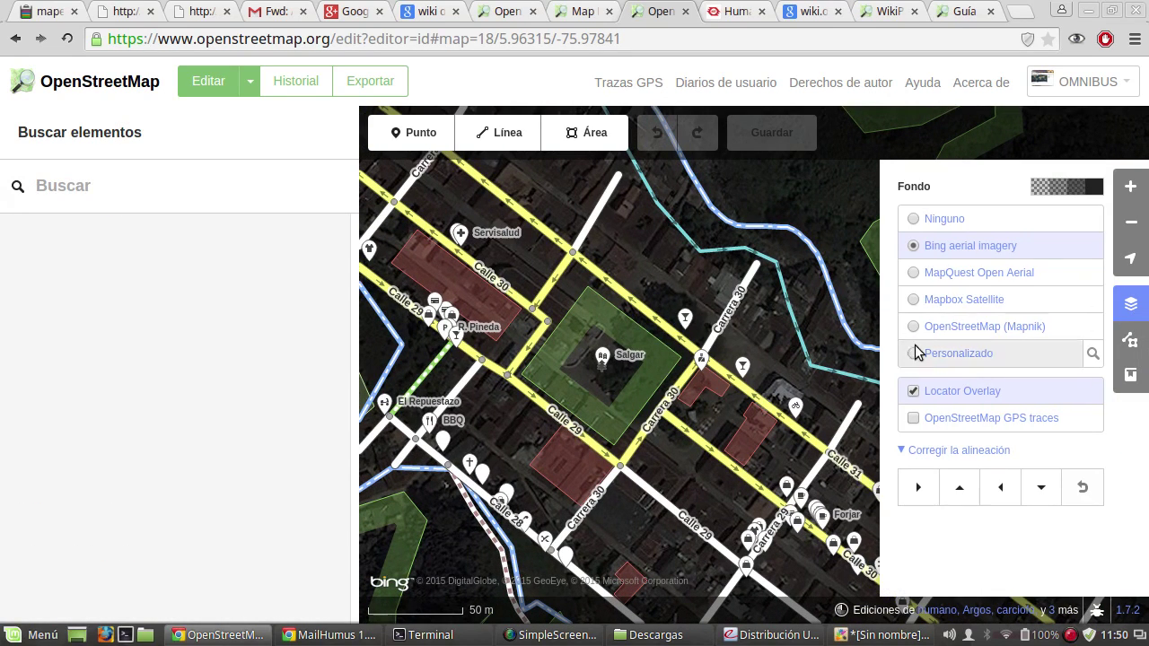
{"action": "left_click_drag", "start_coordinate": [844, 212], "coordinate": [880, 179]}
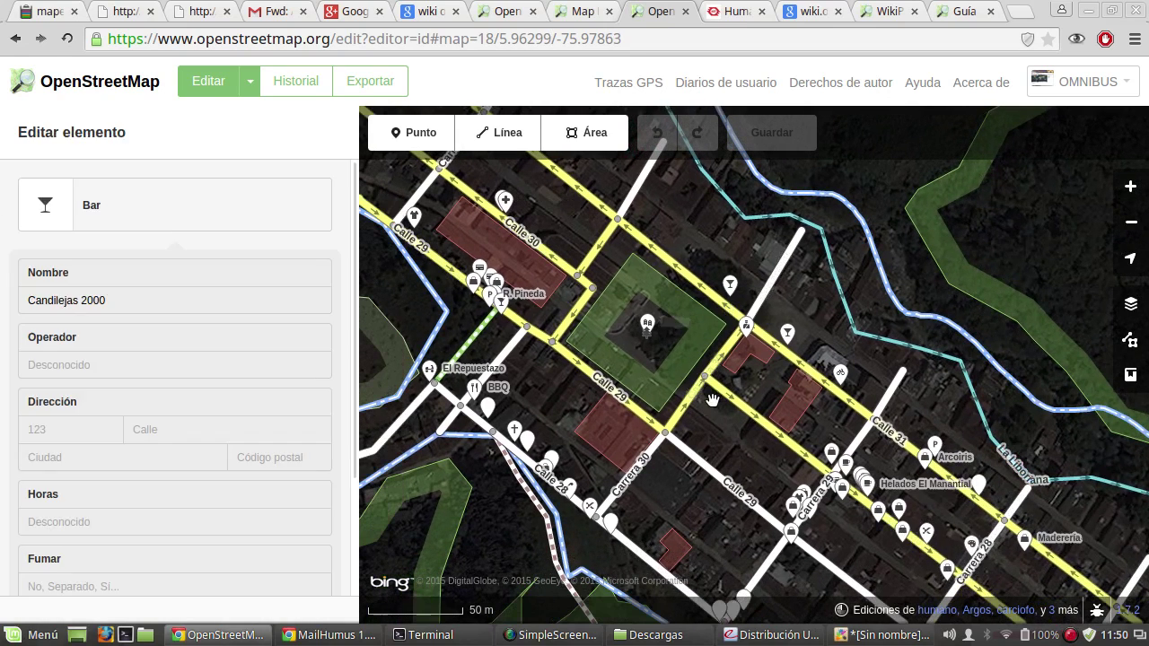
{"action": "left_click", "coordinate": [1132, 305]}
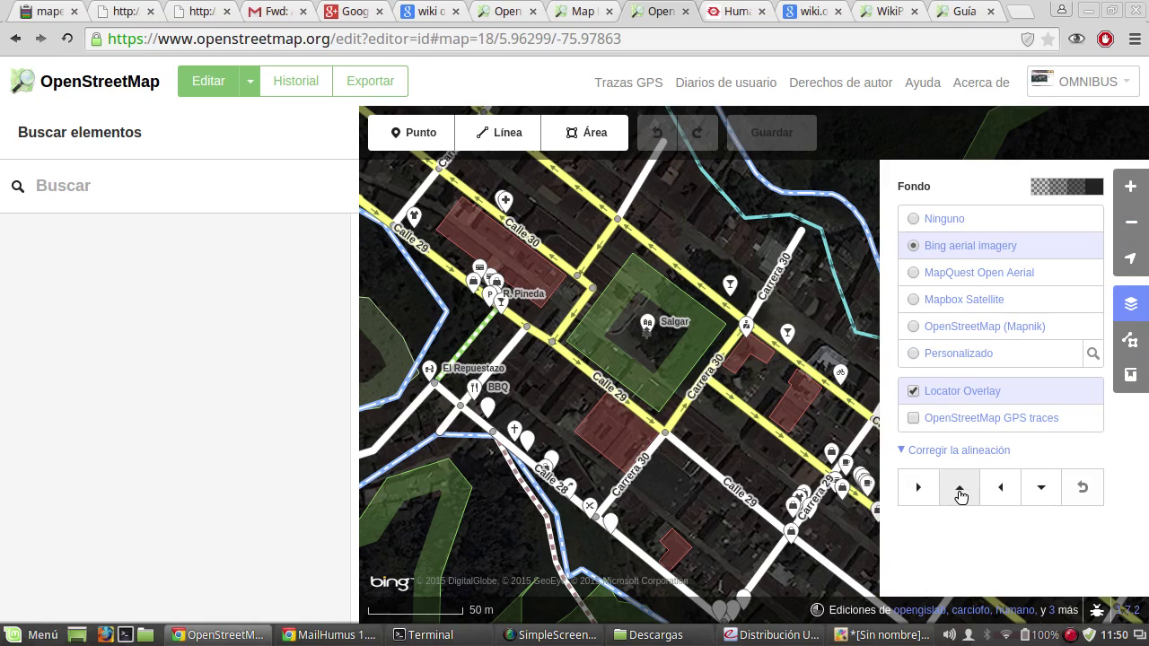
{"action": "left_click", "coordinate": [962, 493]}
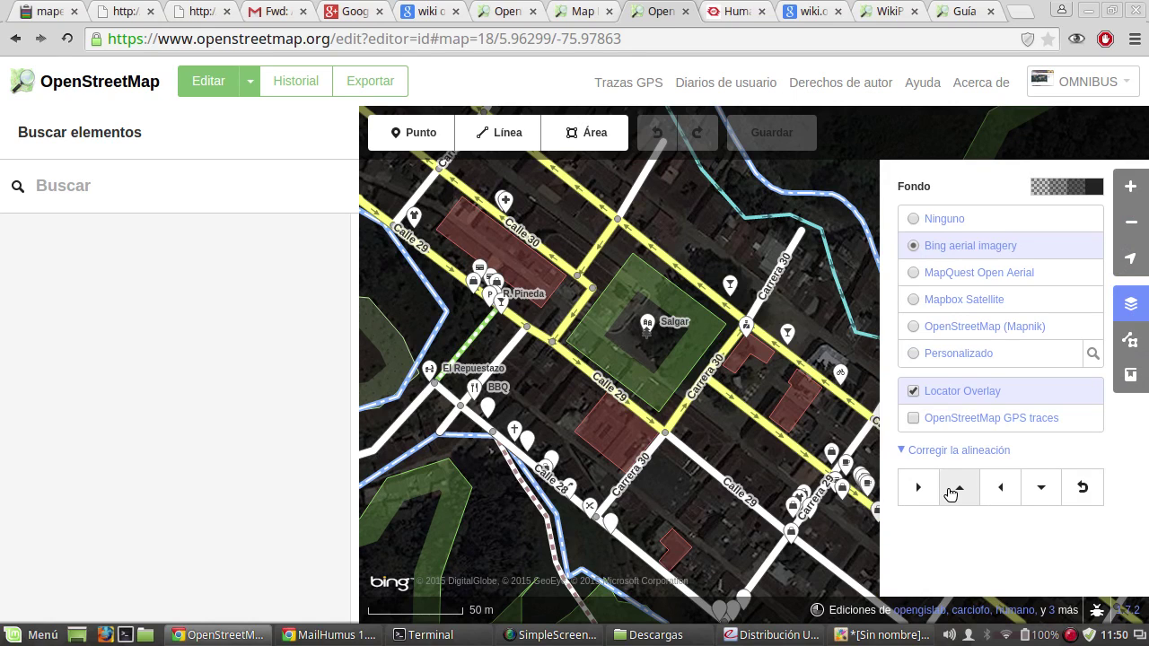
{"action": "left_click", "coordinate": [690, 313]}
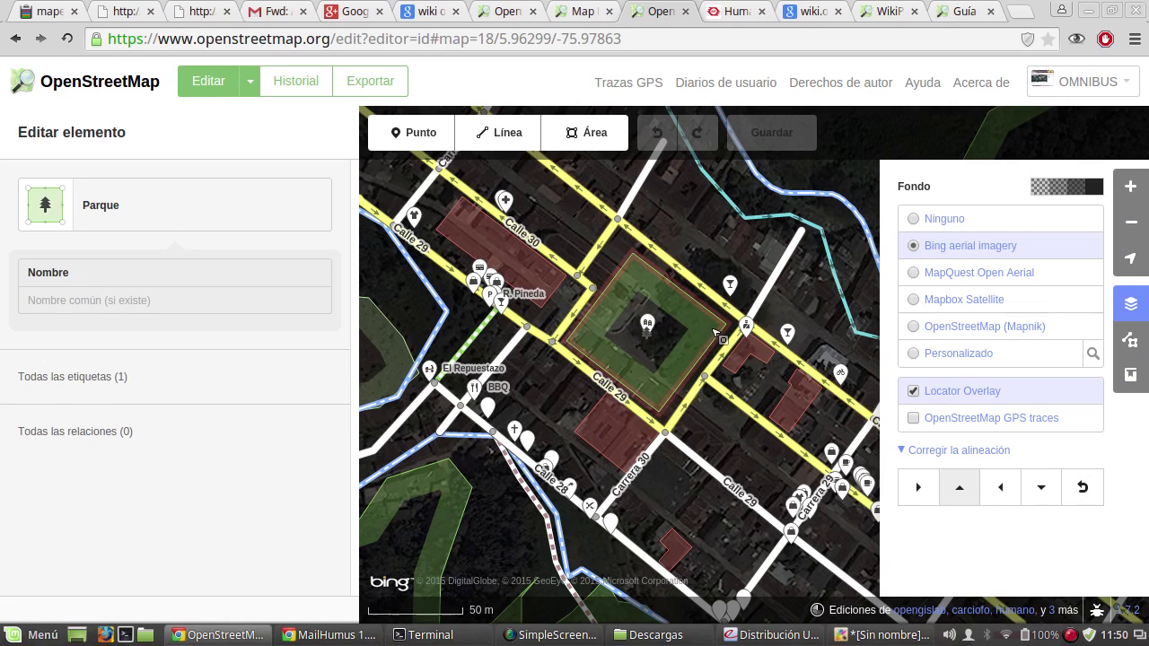
{"action": "key", "text": "Escape"}
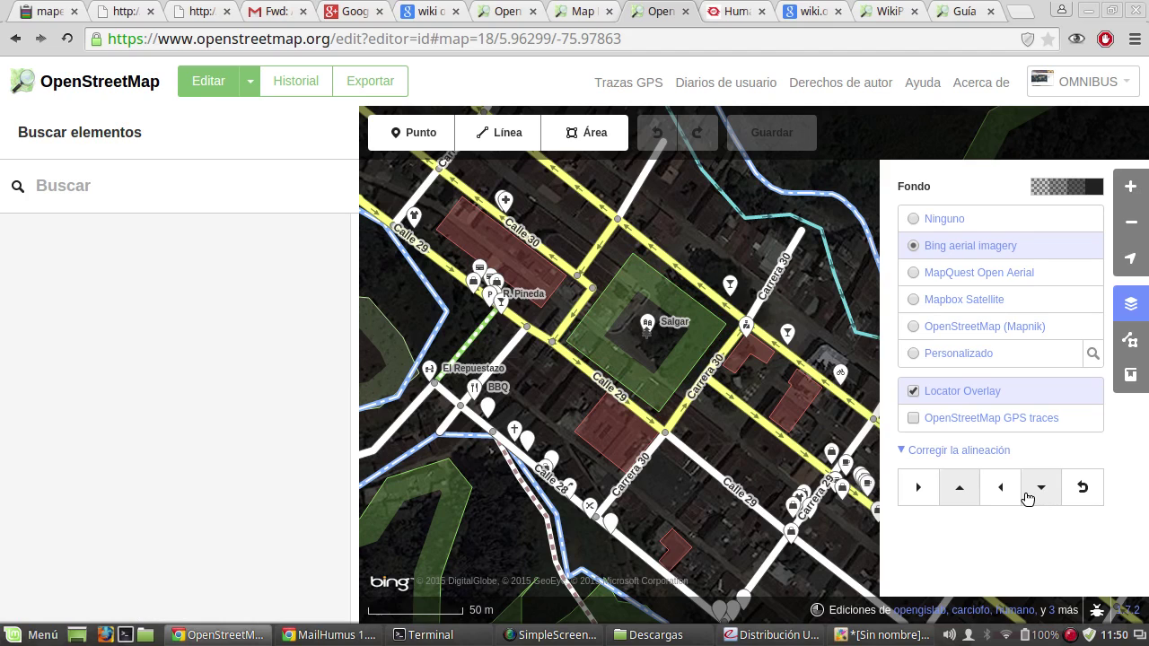
Step: Shift the Bing imagery alignment downward several times and nudge it sideways in both directions, closing the background settings
{"action": "left_click", "coordinate": [1041, 490]}
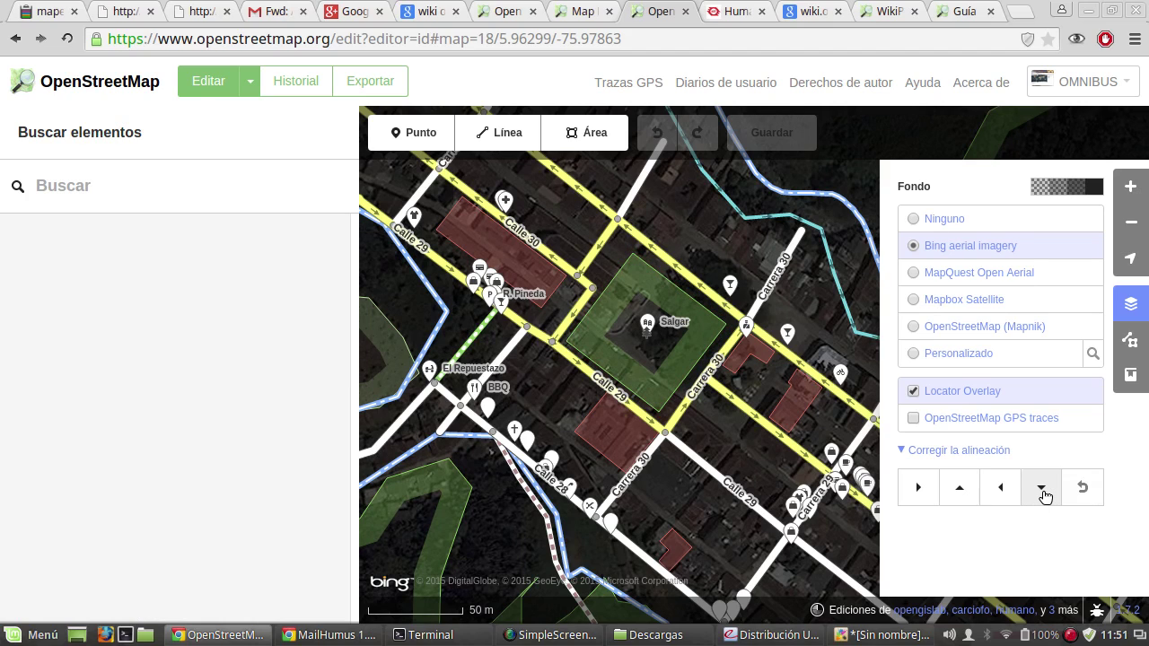
{"action": "left_click", "coordinate": [1044, 496]}
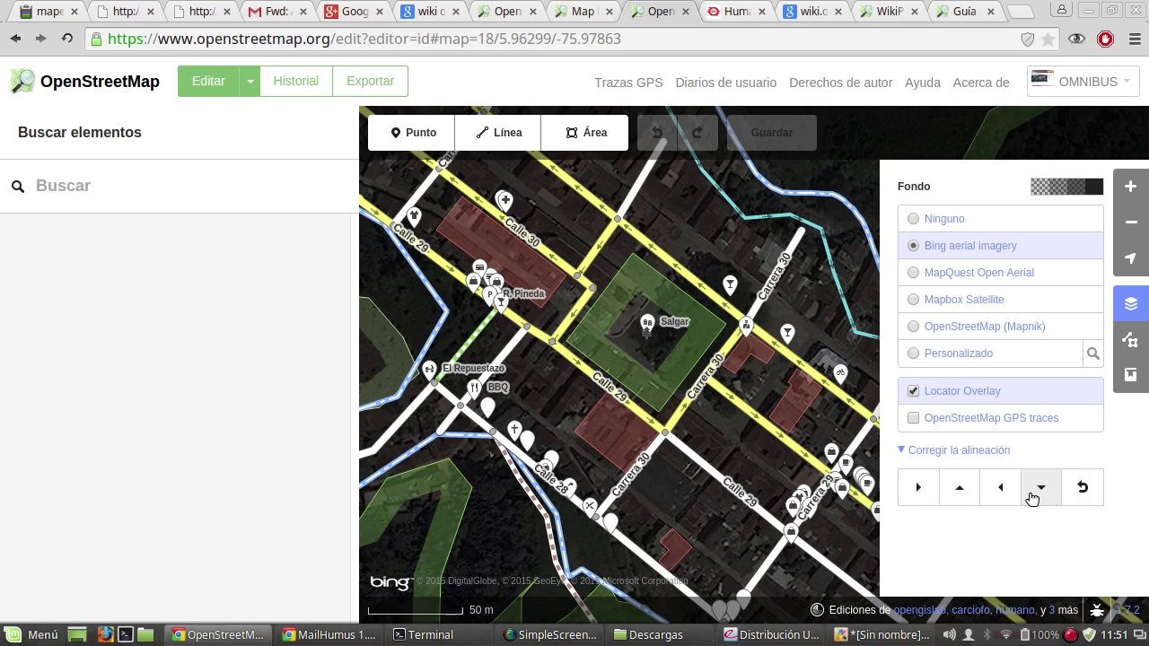
{"action": "left_click", "coordinate": [1035, 496]}
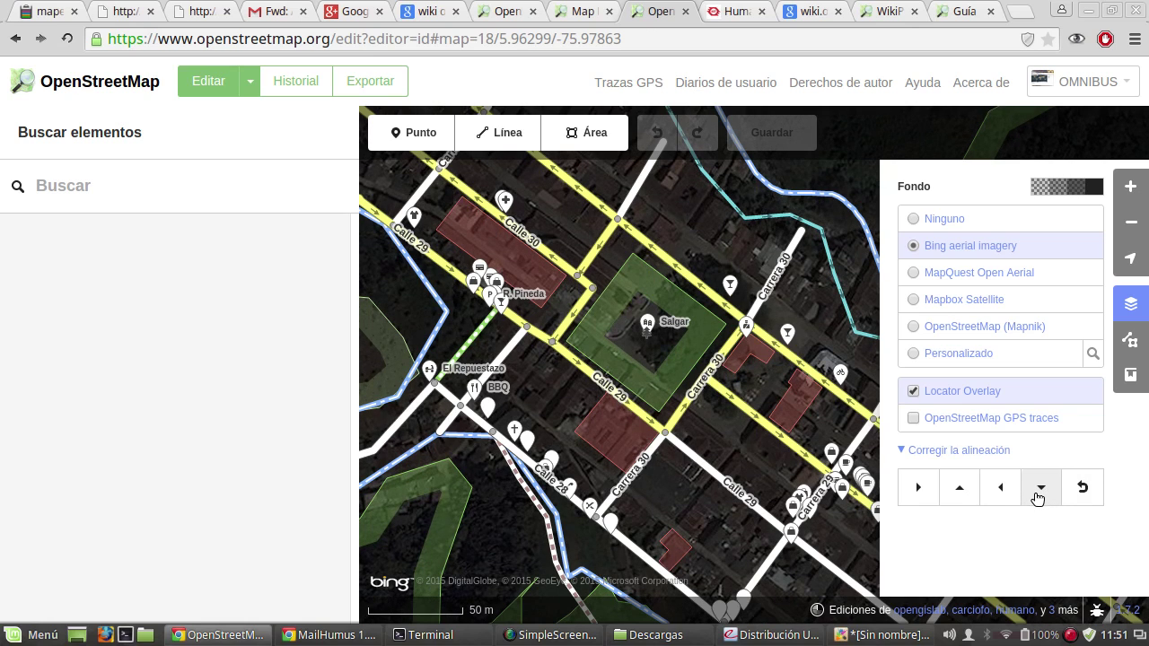
{"action": "left_click", "coordinate": [1038, 497]}
{"action": "left_click", "coordinate": [1002, 496]}
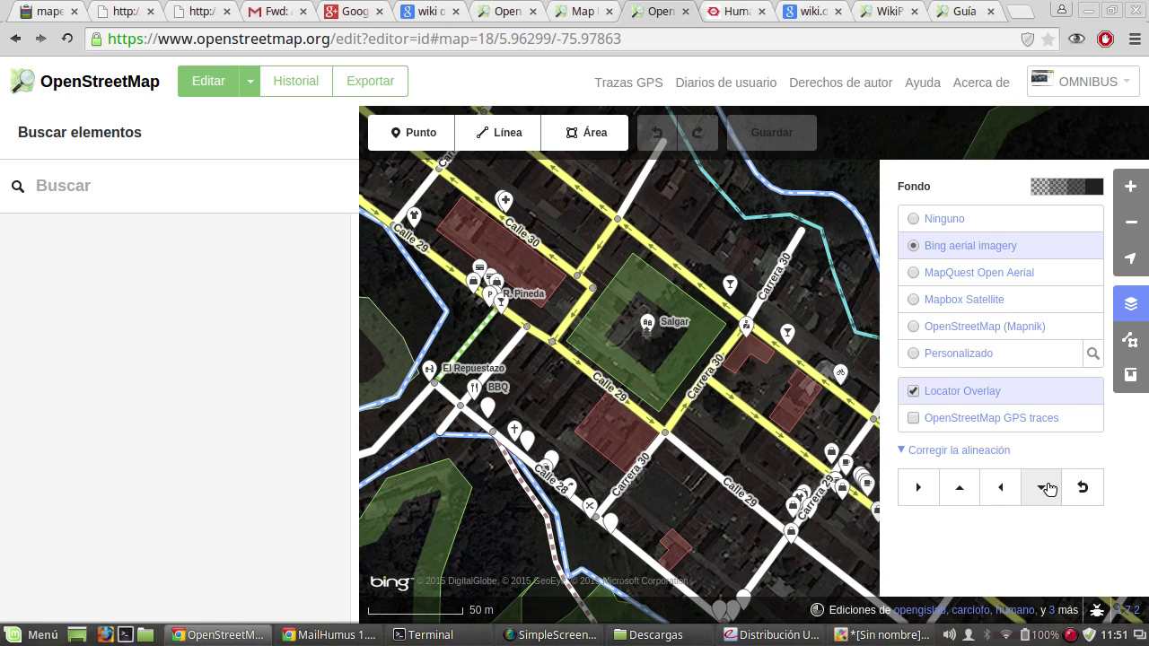
{"action": "left_click", "coordinate": [920, 491]}
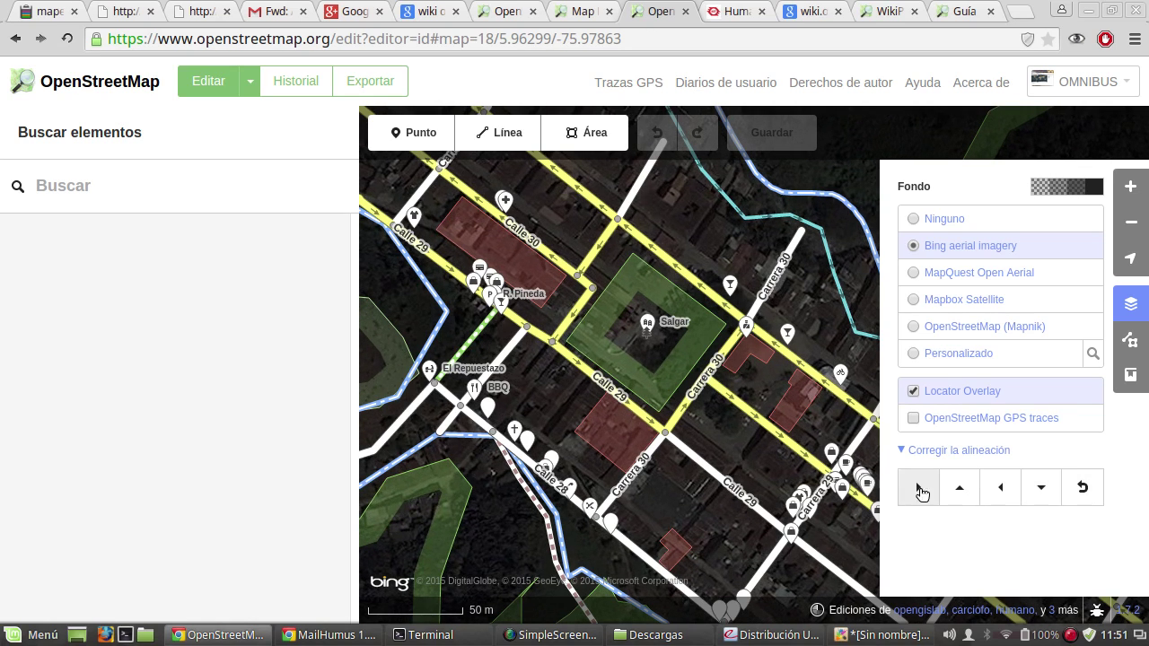
{"action": "left_click", "coordinate": [1008, 492]}
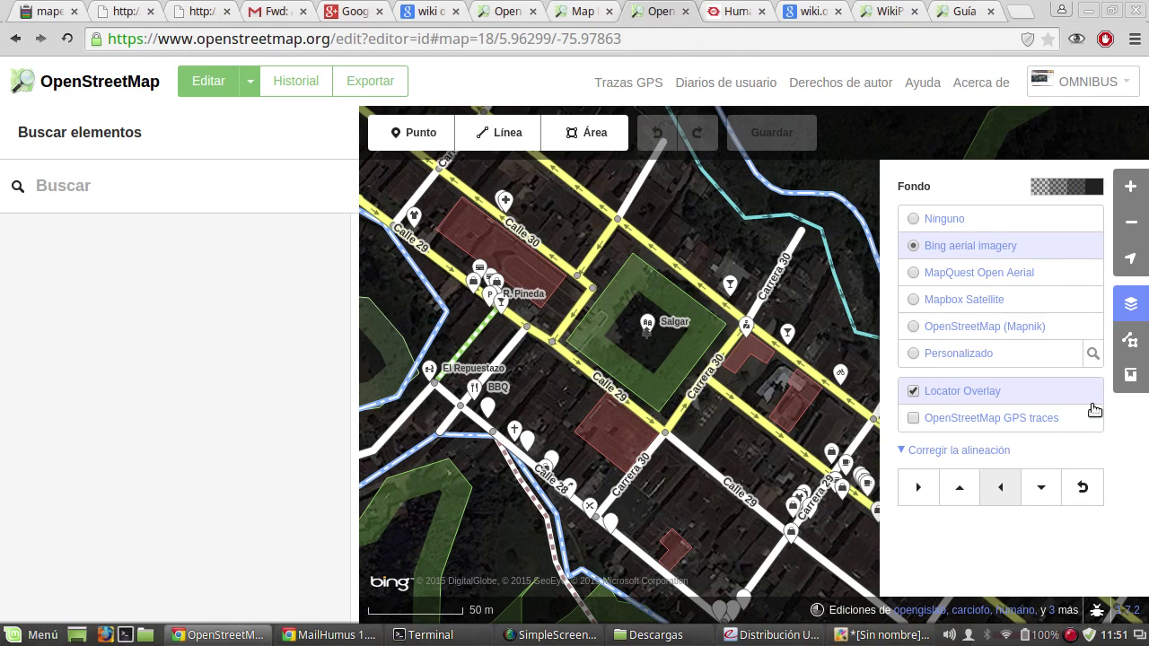
{"action": "left_click", "coordinate": [1131, 304]}
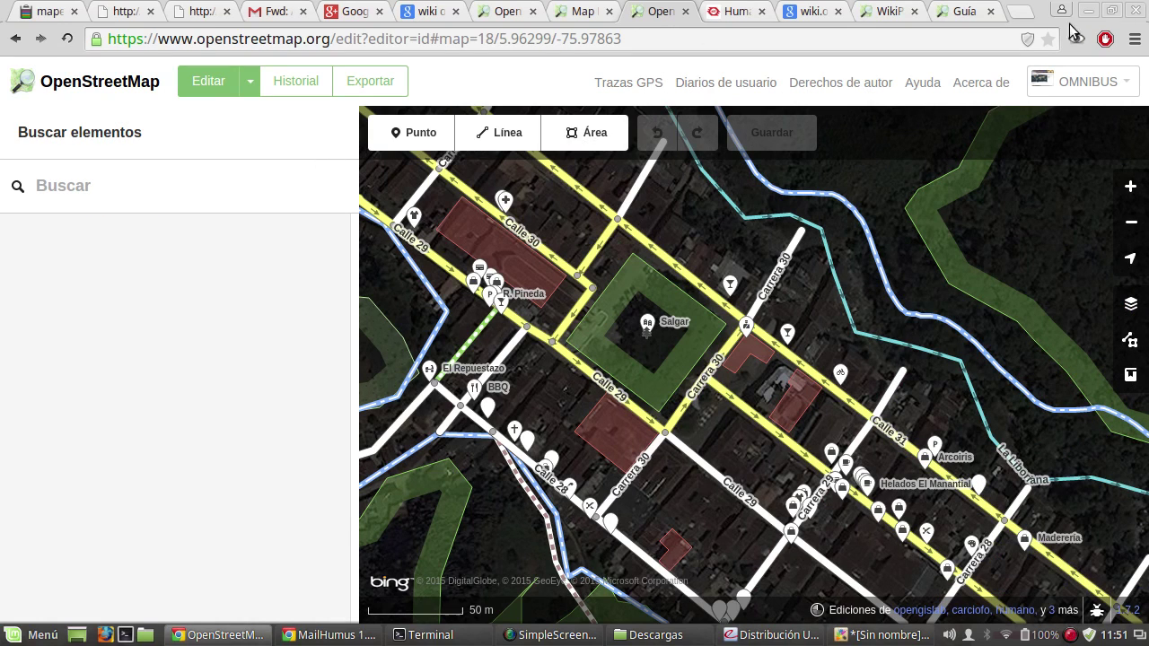
Step: Search the web for josm in a new browser tab and open the official JOSM site
{"action": "left_click", "coordinate": [1025, 17]}
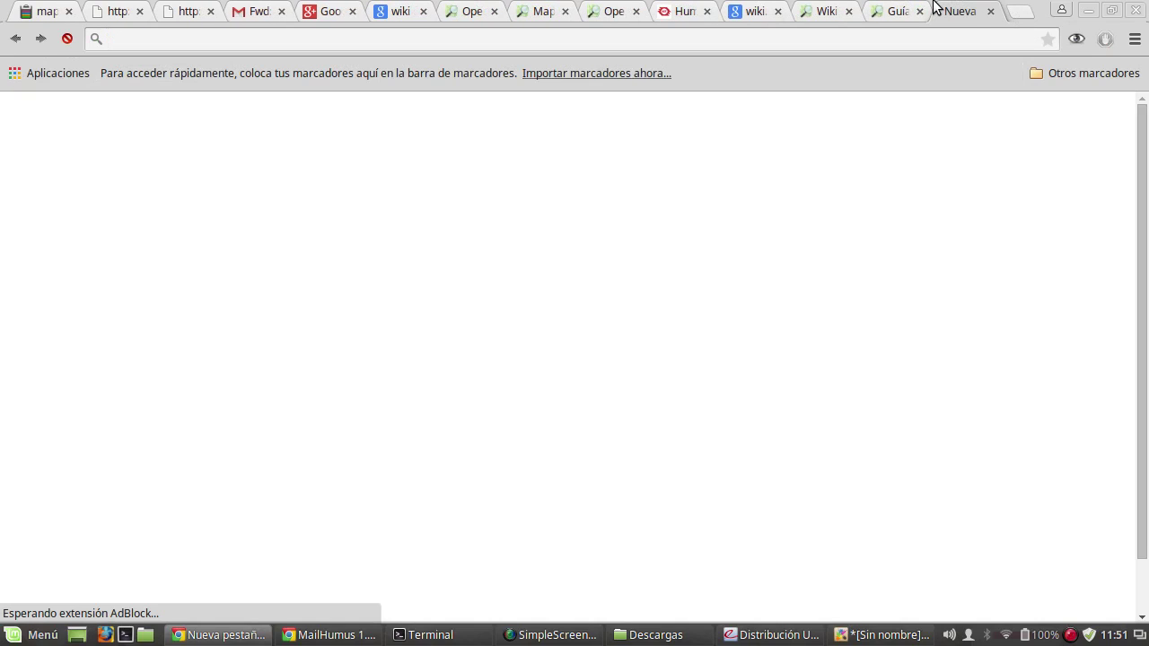
{"action": "type", "text": "josm"}
{"action": "key", "text": "Return"}
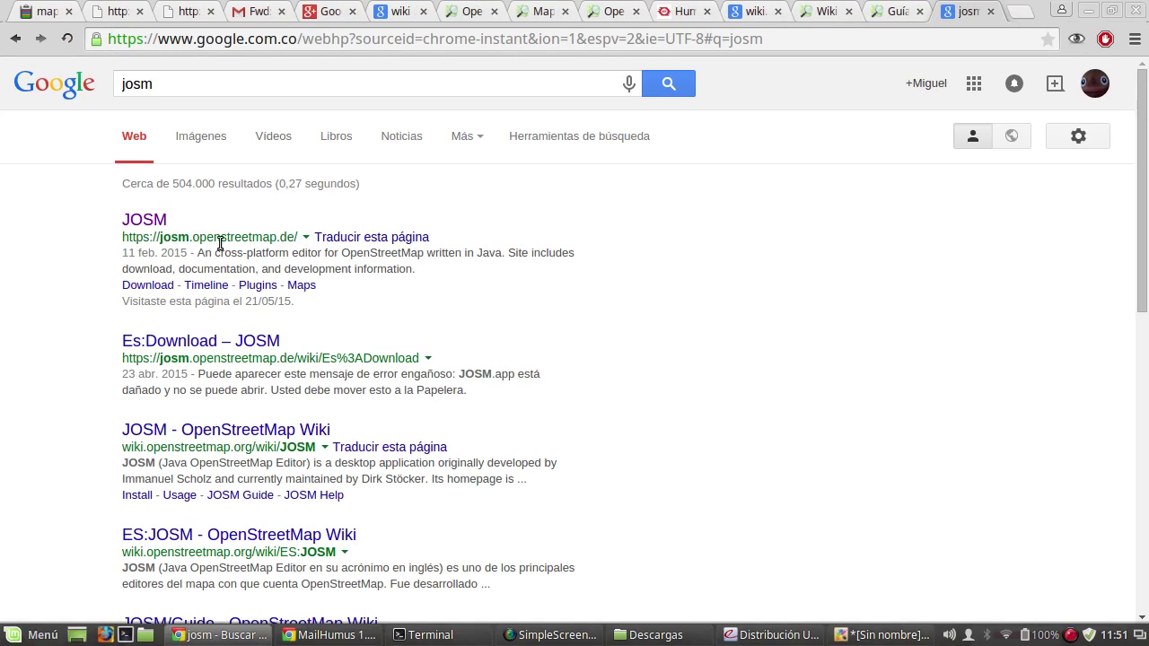
{"action": "left_click", "coordinate": [154, 222]}
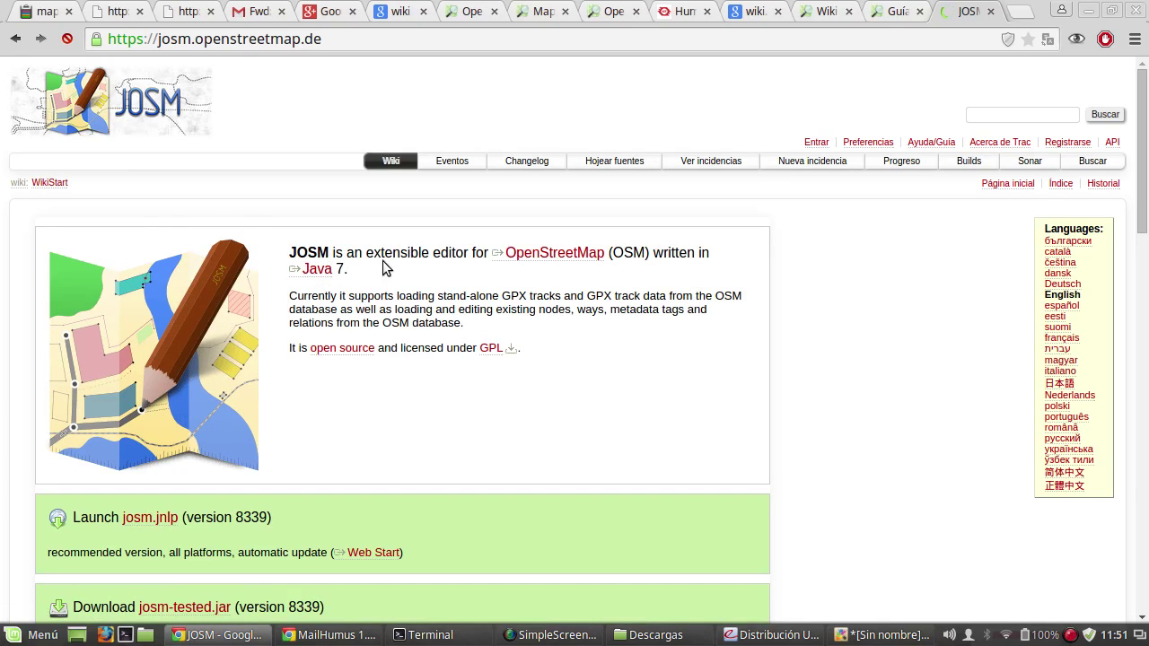
Step: Review the JOSM launch and download options, opening the Web Start explanation page in a separate tab
{"action": "scroll", "coordinate": [414, 353], "scroll_direction": "down", "scroll_amount": 1}
{"action": "scroll", "coordinate": [391, 352], "scroll_direction": "down", "scroll_amount": 1}
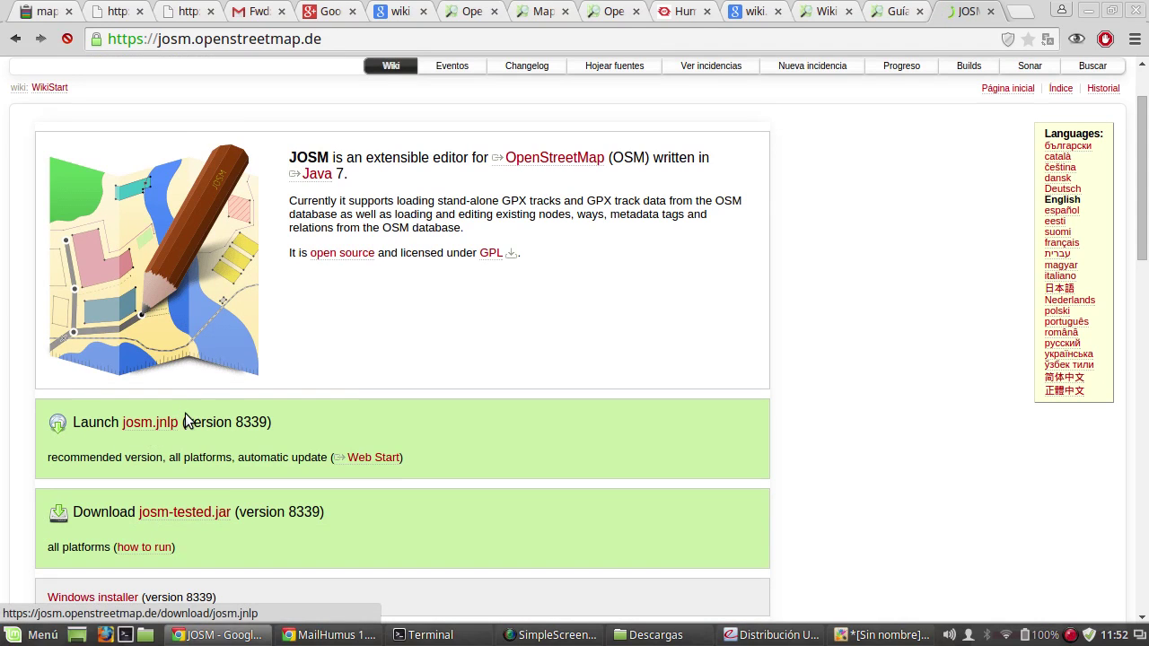
{"action": "right_click", "coordinate": [372, 458]}
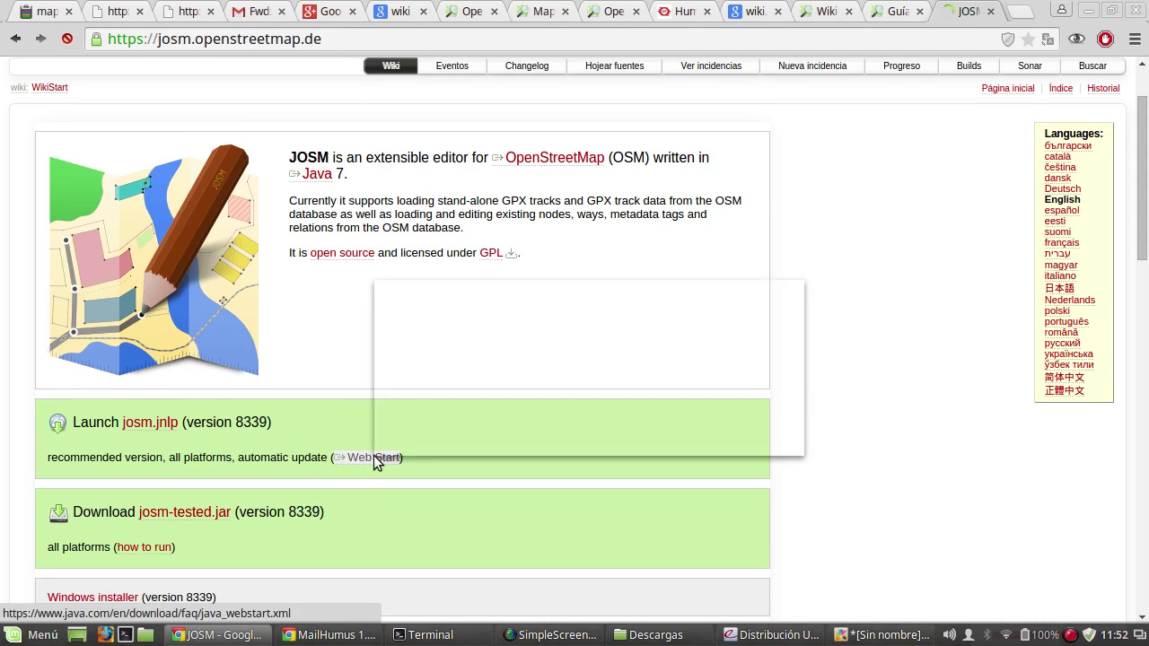
{"action": "left_click", "coordinate": [442, 296]}
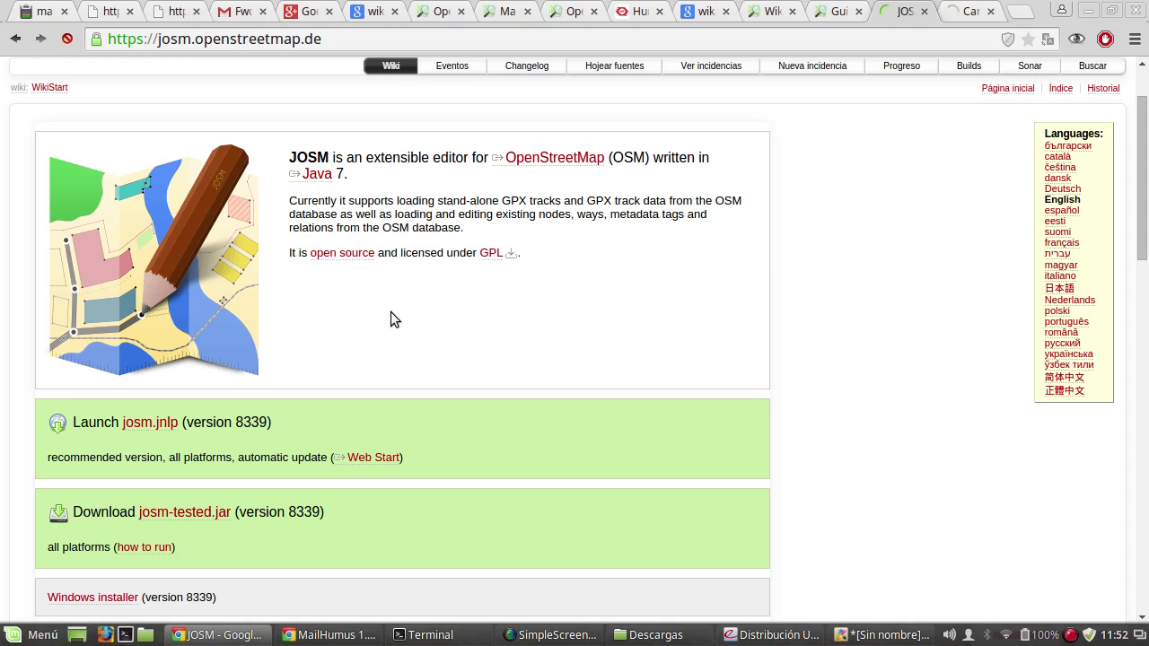
{"action": "left_click", "coordinate": [136, 424]}
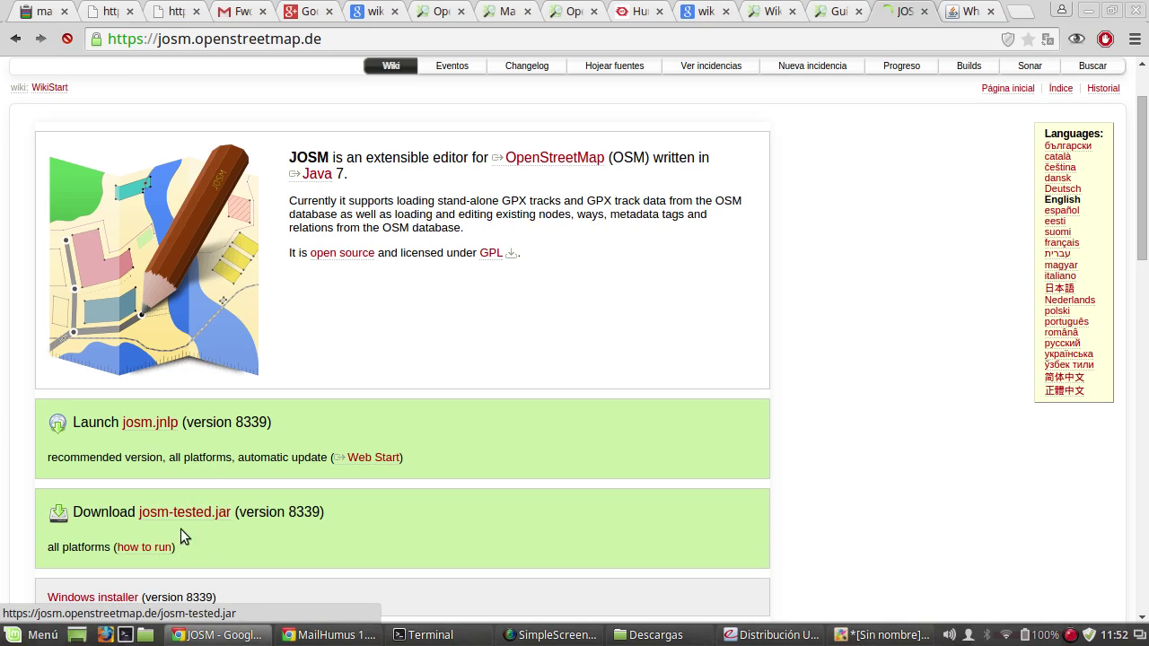
Step: Switch to the Terminal and try to install JOSM with the command "aptitude intall josm"
{"action": "left_click", "coordinate": [429, 635]}
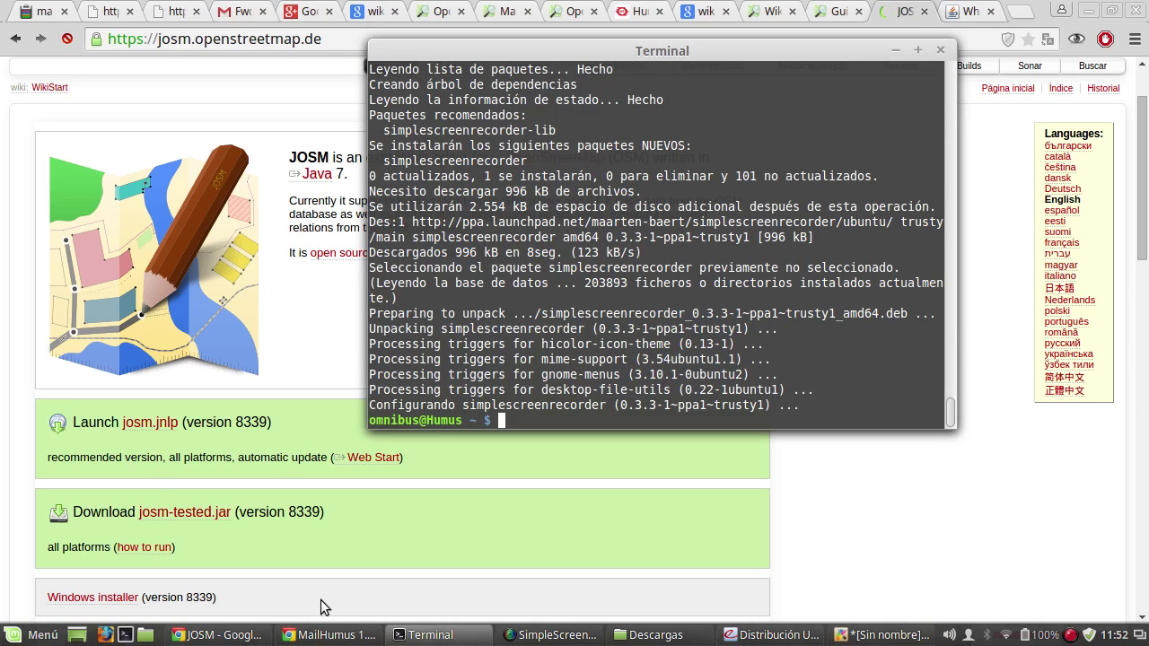
{"action": "type", "text": "aptitude i"}
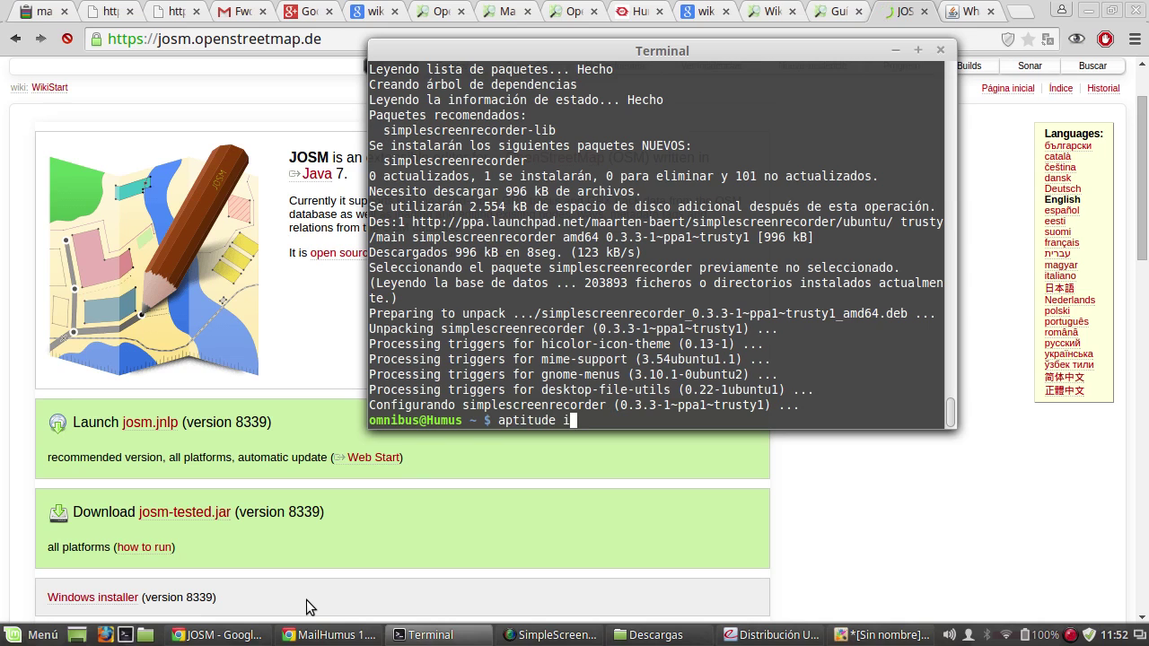
{"action": "type", "text": "ntall josm"}
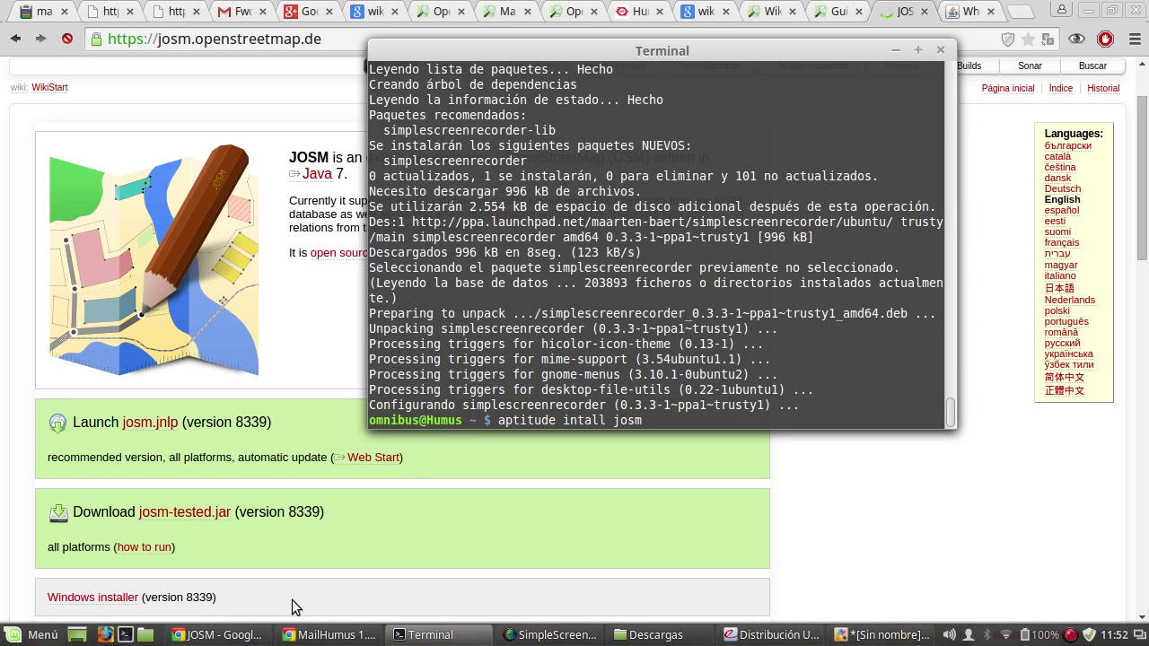
{"action": "key", "text": "Return"}
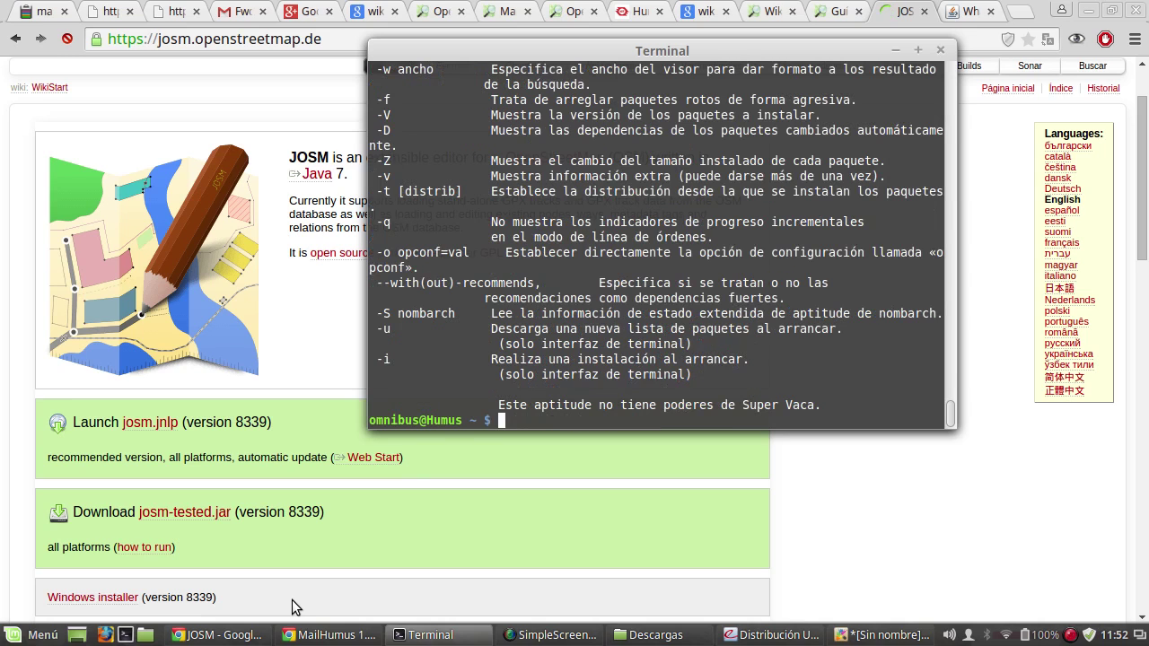
Step: Rerun the previous command with administrator rights as "sudo aptitude intall josm" and enter the account password
{"action": "key", "text": "Up"}
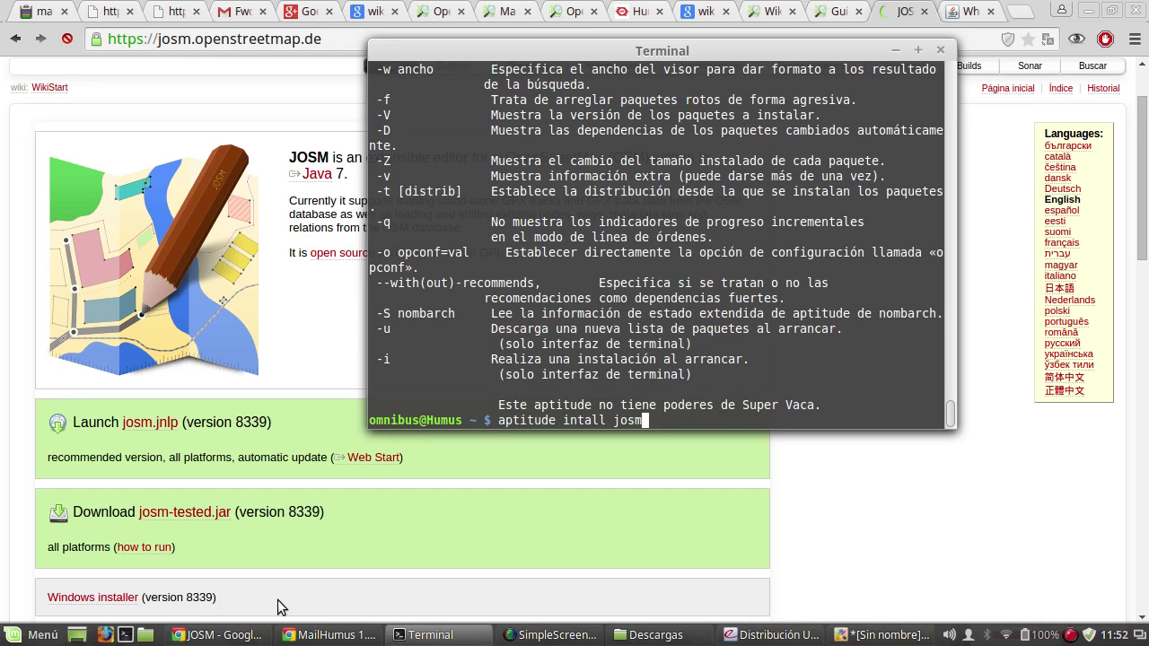
{"action": "key", "text": "Left"}
{"action": "key", "text": "Left"}
{"action": "key", "text": "Left"}
{"action": "key", "text": "Left"}
{"action": "key", "text": "Left"}
{"action": "key", "text": "Left"}
{"action": "key", "text": "Left"}
{"action": "key", "text": "Left"}
{"action": "key", "text": "Left"}
{"action": "key", "text": "Left"}
{"action": "key", "text": "Left"}
{"action": "key", "text": "Left"}
{"action": "key", "text": "Left"}
{"action": "key", "text": "Left"}
{"action": "key", "text": "Left"}
{"action": "key", "text": "Left"}
{"action": "key", "text": "Left"}
{"action": "key", "text": "Left"}
{"action": "key", "text": "Left"}
{"action": "key", "text": "Left"}
{"action": "type", "text": "sudo"}
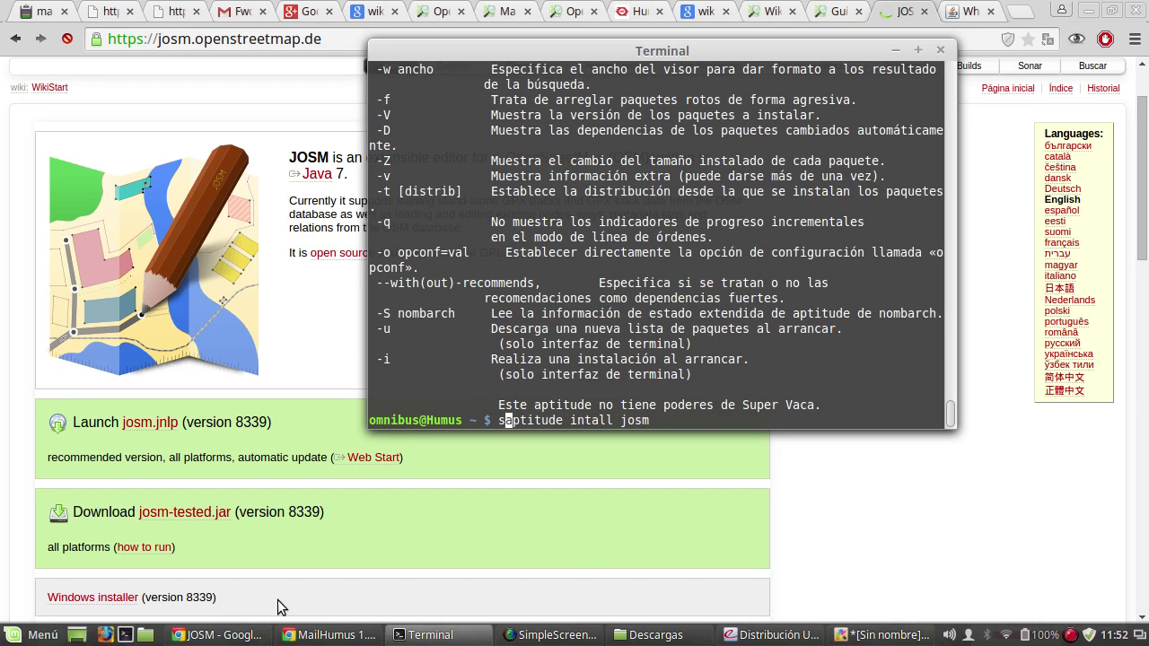
{"action": "key", "text": "Return"}
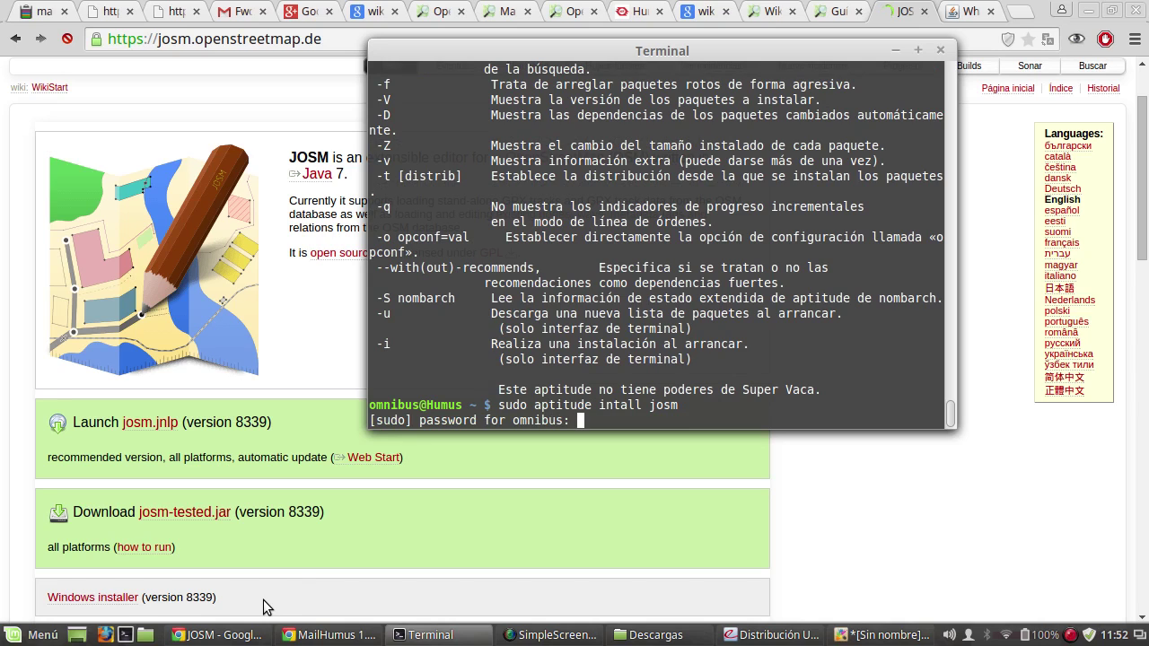
{"action": "key", "text": "Return"}
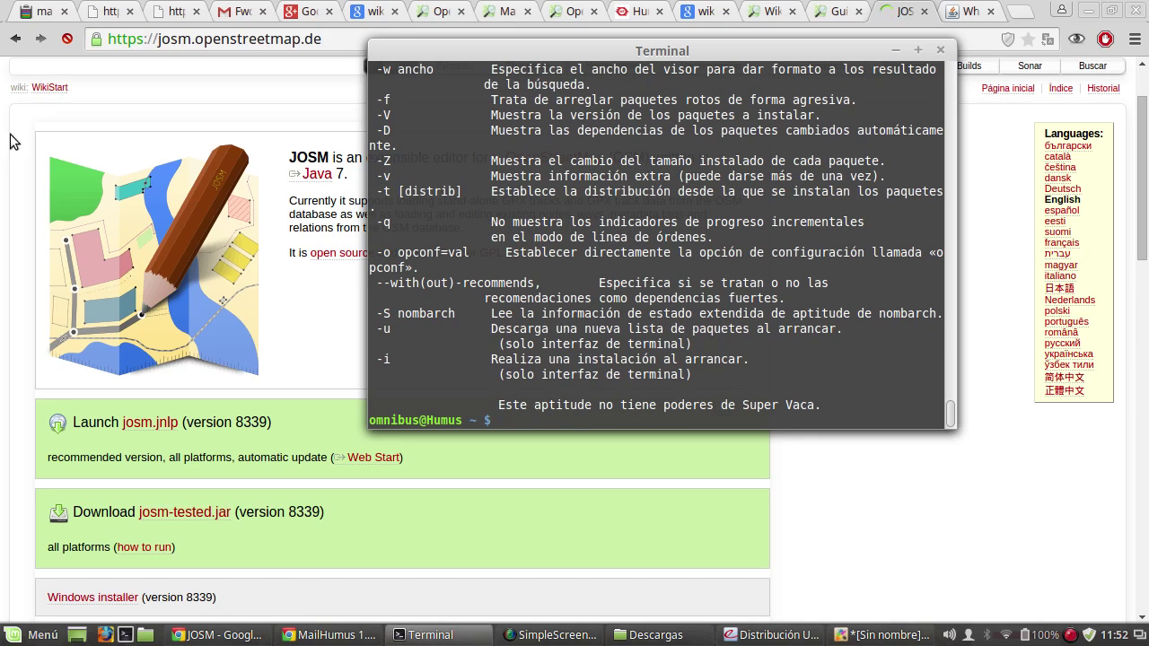
Step: Move the Terminal window over the JOSM page and switch to the browser's Java Web Start explanation page
{"action": "left_click_drag", "start_coordinate": [656, 51], "coordinate": [618, 153]}
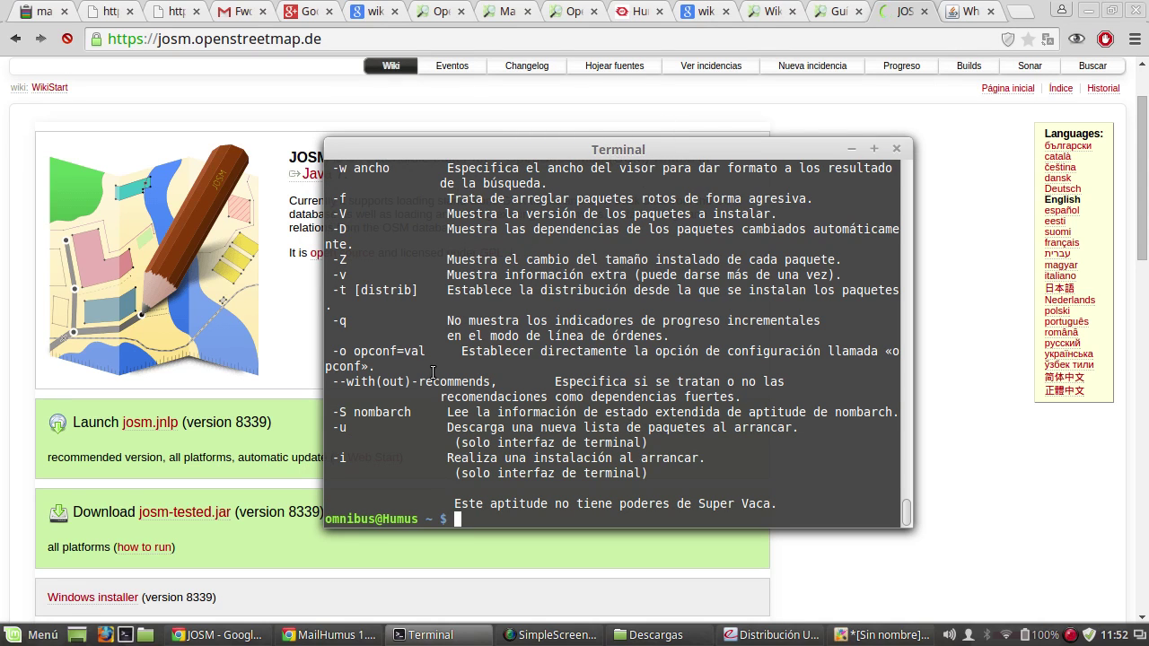
{"action": "left_click", "coordinate": [957, 14]}
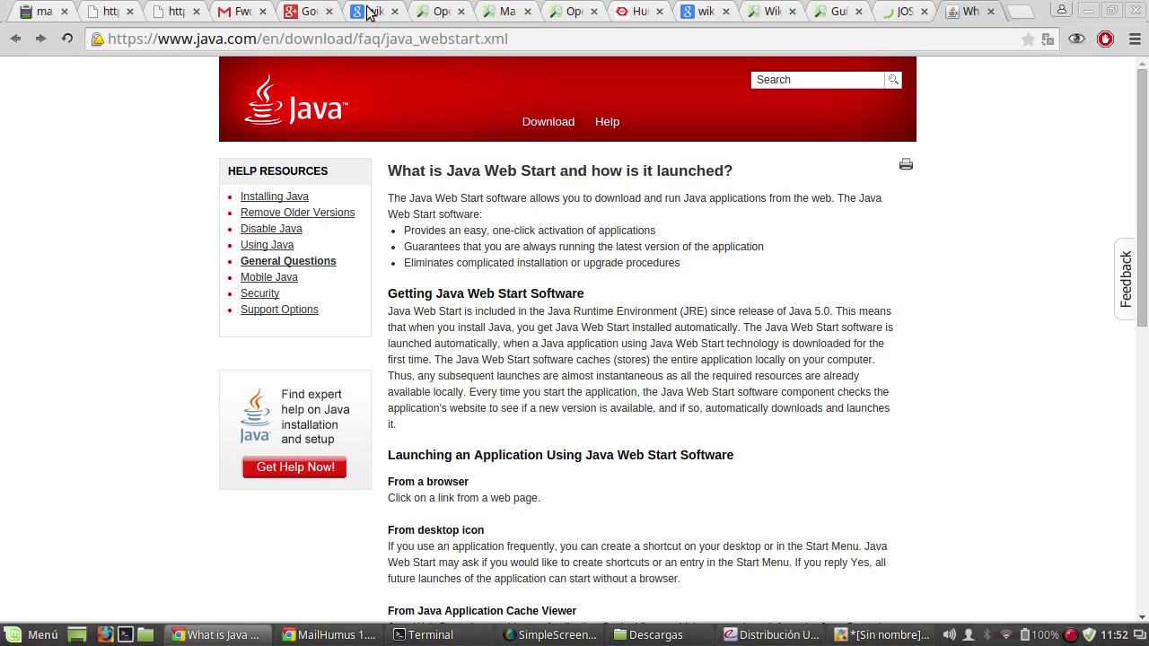
Step: Return to the JOSM page, close the Java Web Start explanation page, and glance at the Terminal output
{"action": "left_click", "coordinate": [905, 13]}
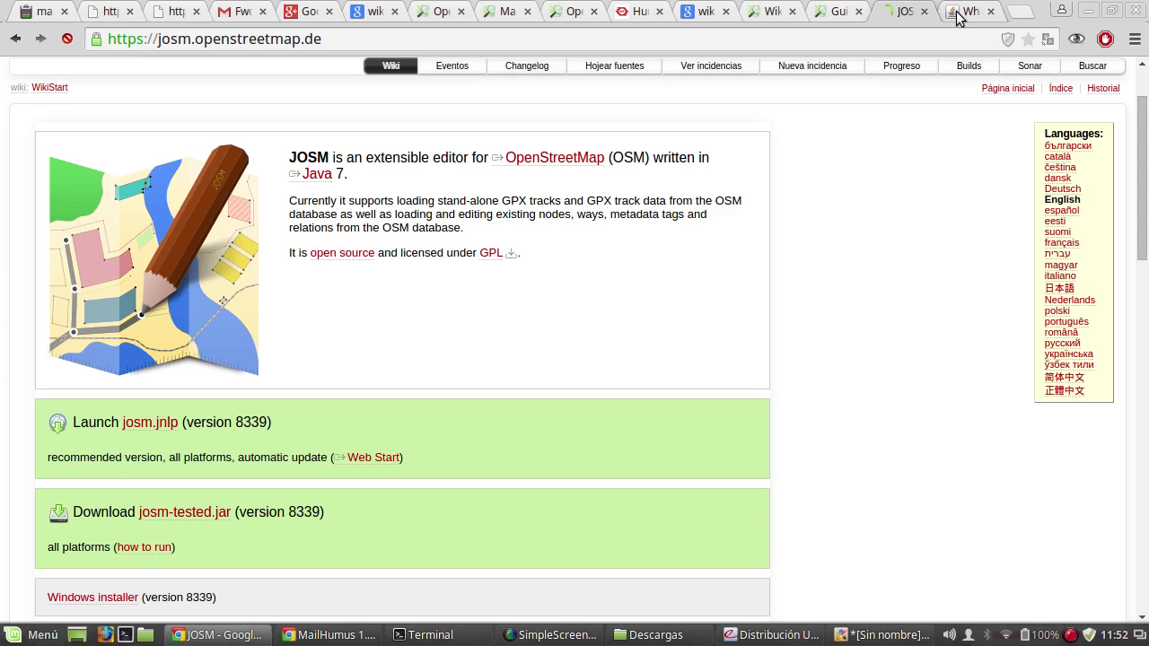
{"action": "left_click", "coordinate": [990, 11]}
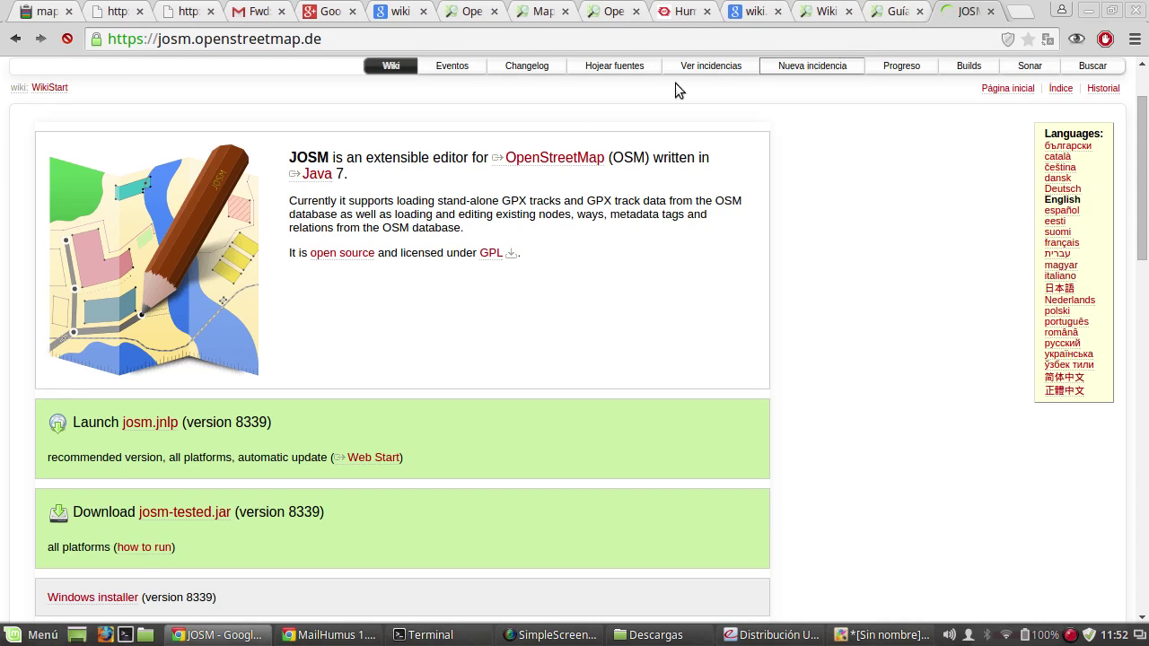
{"action": "scroll", "coordinate": [263, 409], "scroll_direction": "down", "scroll_amount": 1}
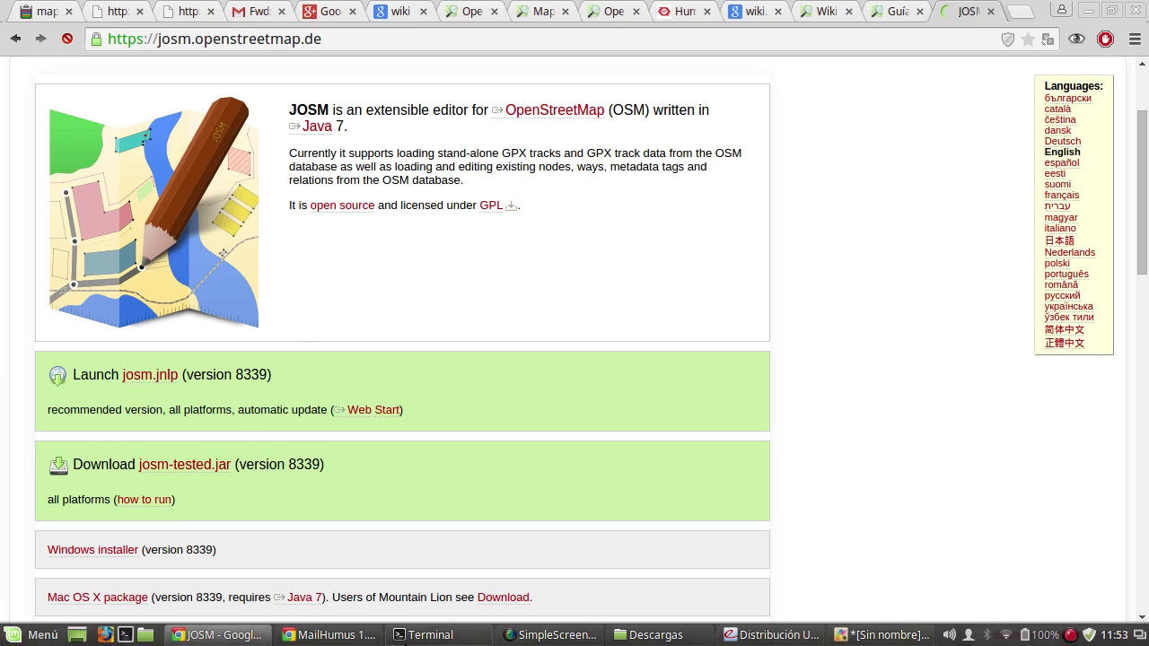
{"action": "left_click", "coordinate": [440, 634]}
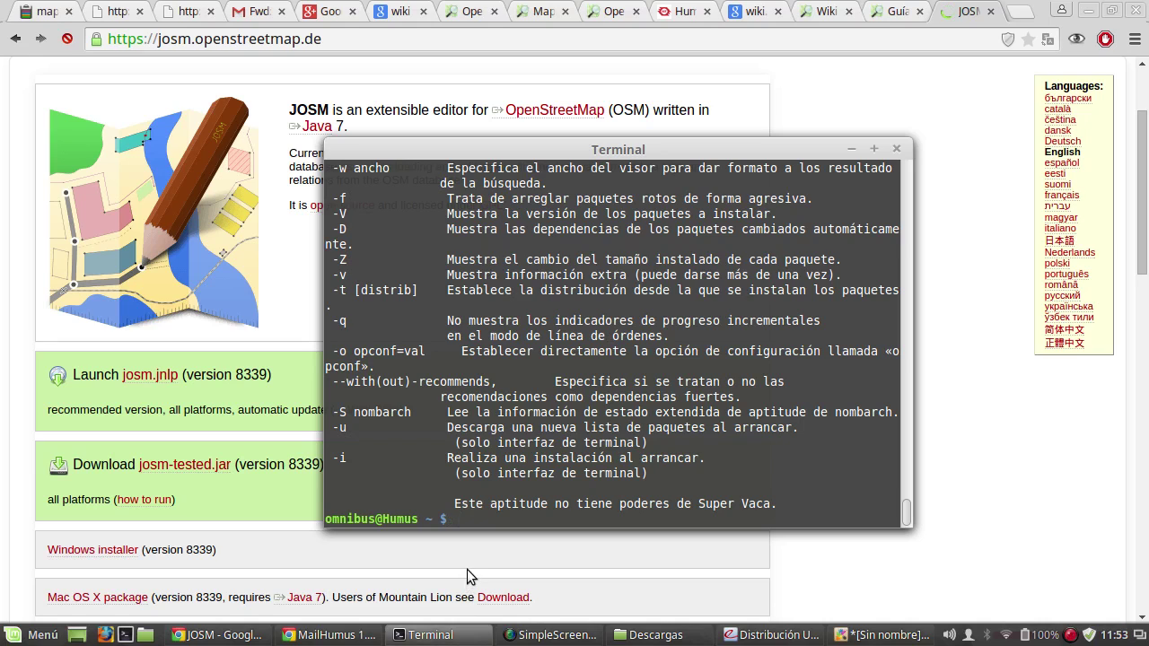
{"action": "left_click", "coordinate": [959, 366]}
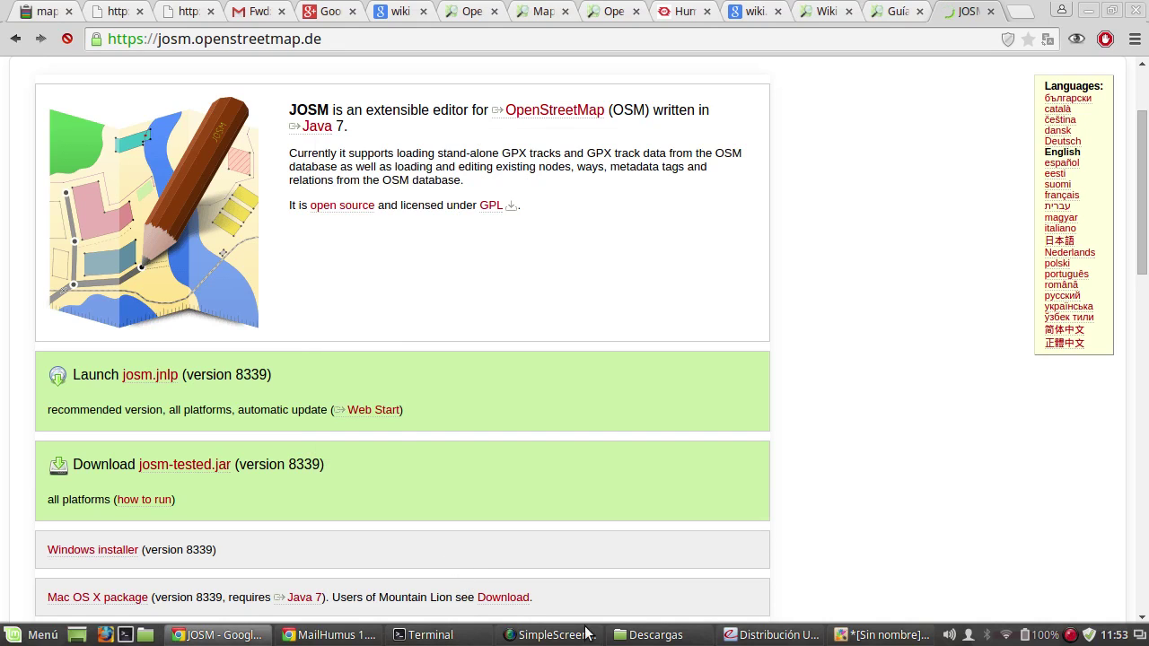
Step: Bring up the Descargas folder over the JOSM page, and download josm-tested.jar, choosing to keep the file
{"action": "left_click", "coordinate": [661, 637]}
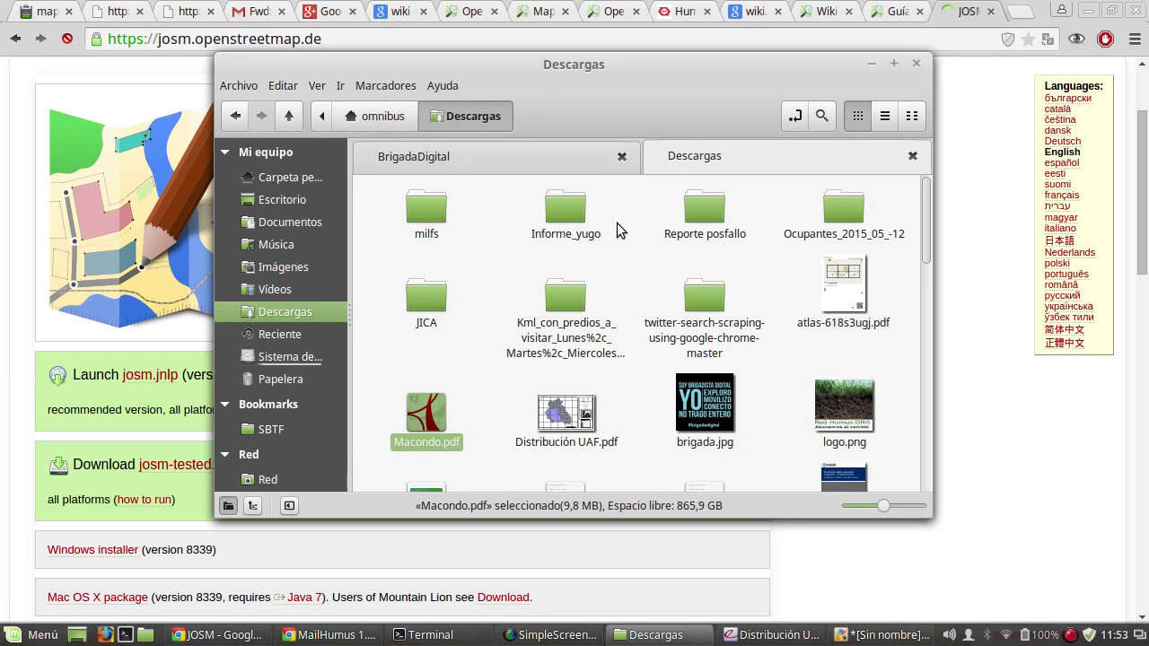
{"action": "left_click_drag", "start_coordinate": [562, 77], "coordinate": [642, 80]}
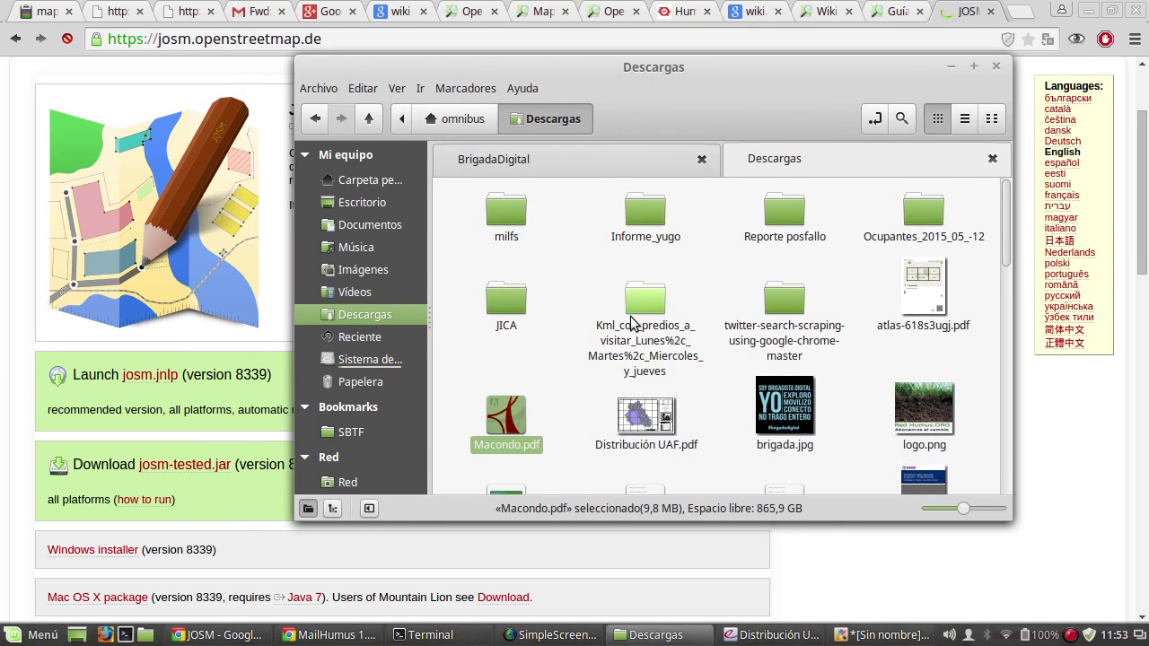
{"action": "left_click", "coordinate": [184, 465]}
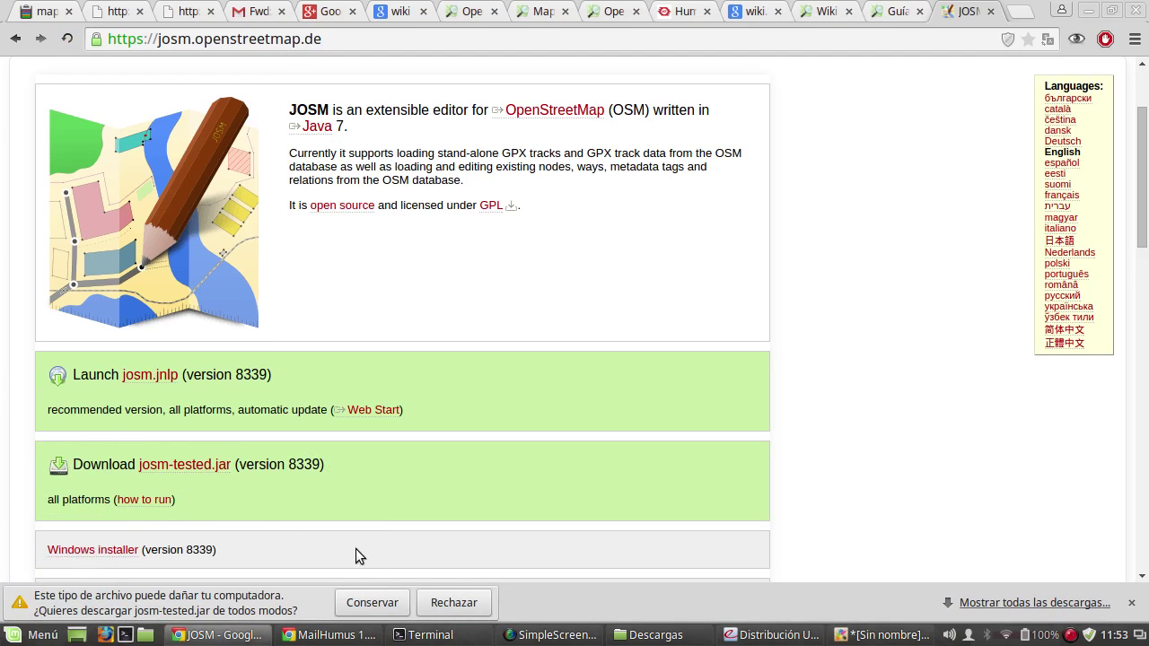
{"action": "left_click", "coordinate": [357, 599]}
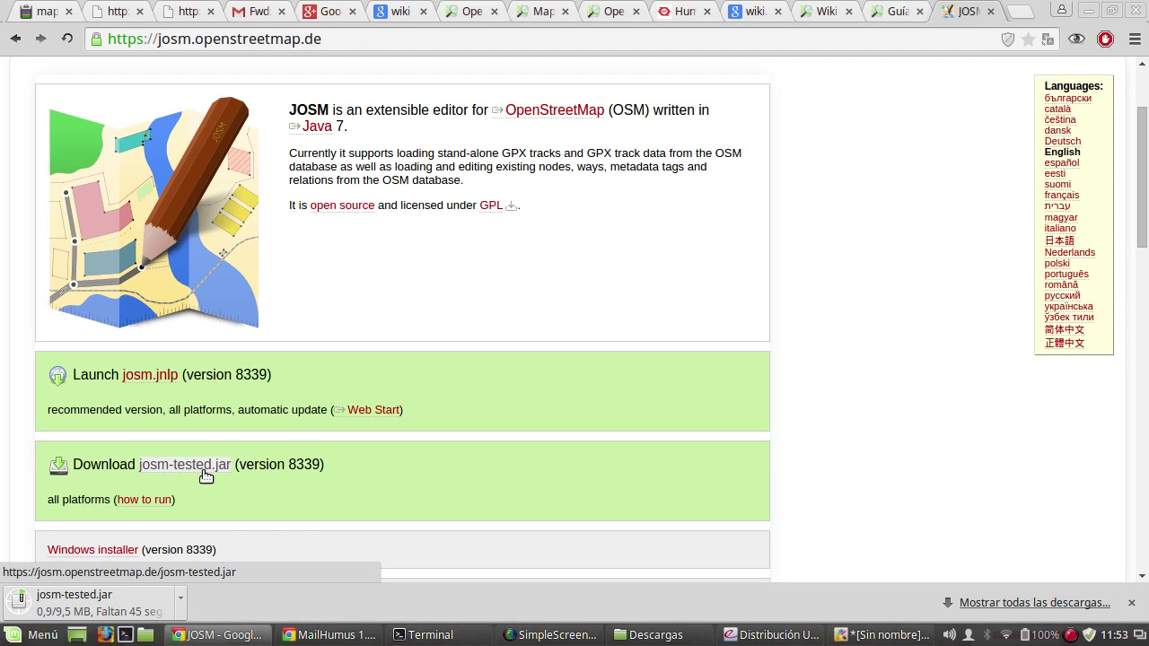
{"action": "scroll", "coordinate": [299, 512], "scroll_direction": "down", "scroll_amount": 2}
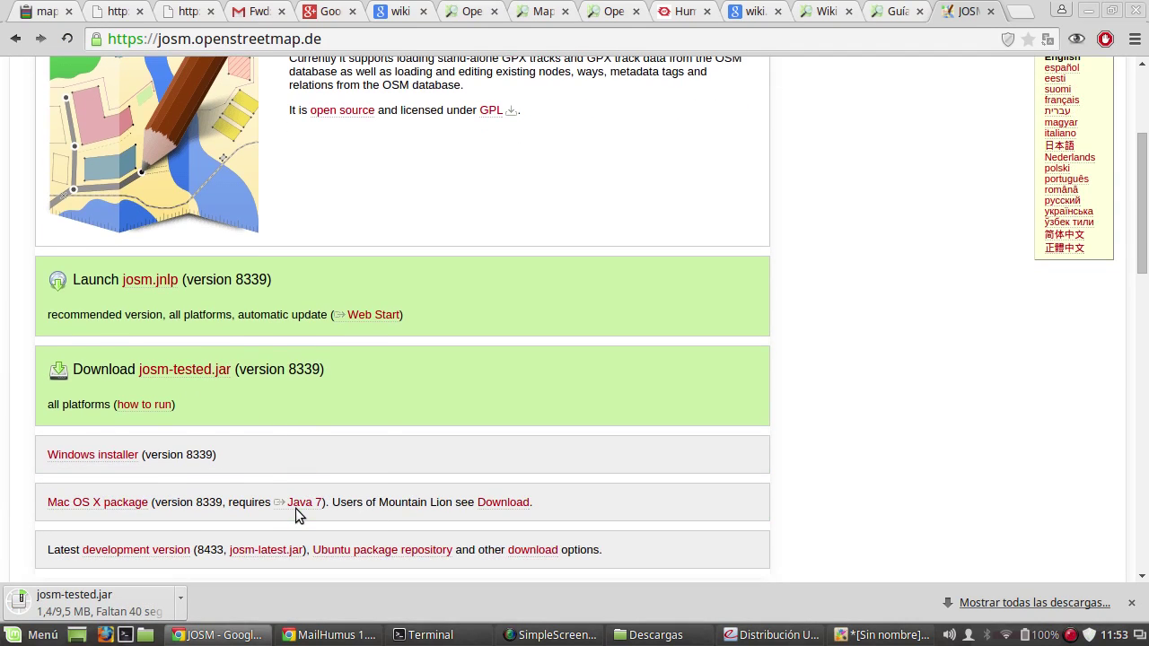
{"action": "scroll", "coordinate": [295, 508], "scroll_direction": "up", "scroll_amount": 1}
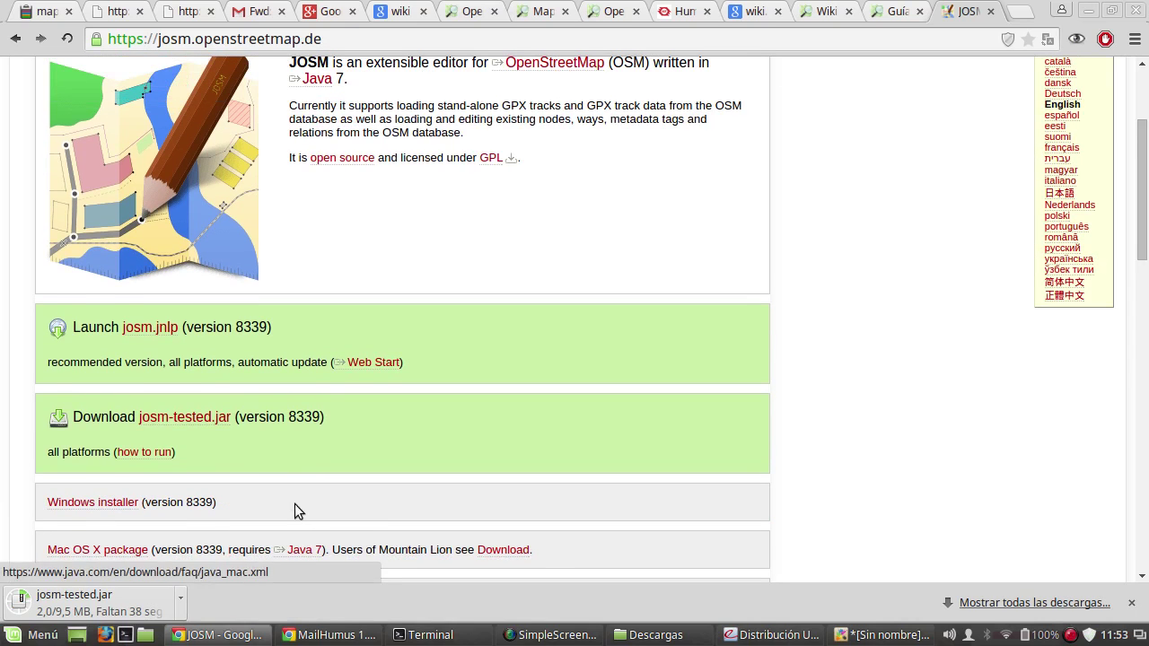
Step: Open another tab in the Descargas file manager window and browse the file system to /usr/share
{"action": "left_click", "coordinate": [669, 636]}
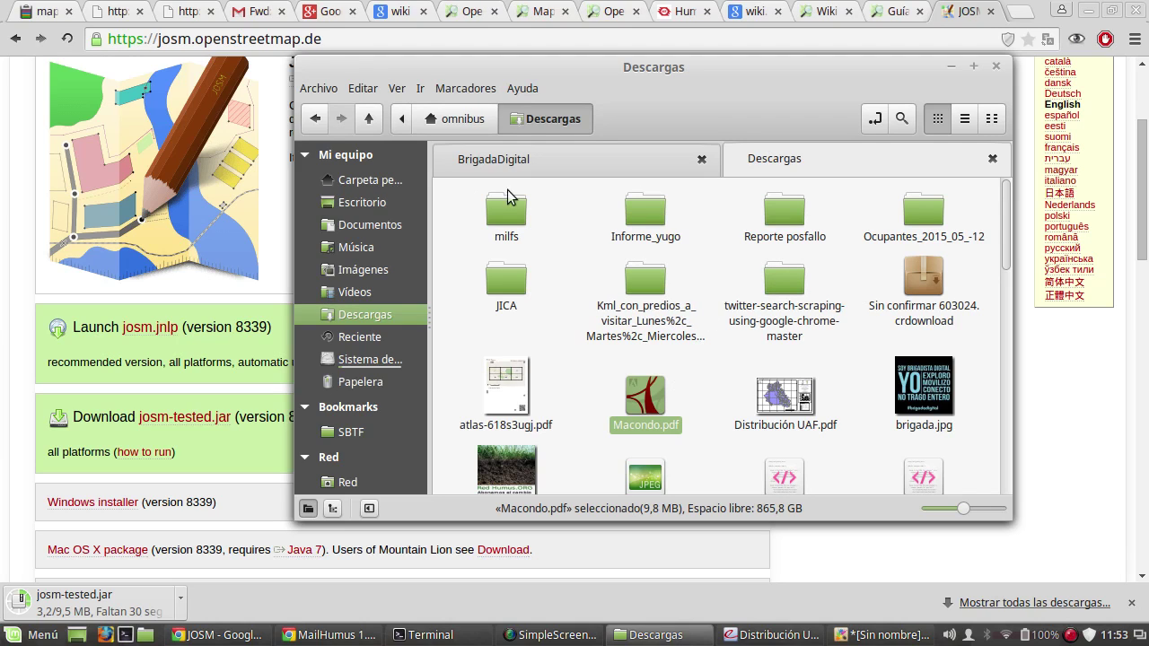
{"action": "left_click", "coordinate": [311, 90]}
{"action": "left_click", "coordinate": [332, 110]}
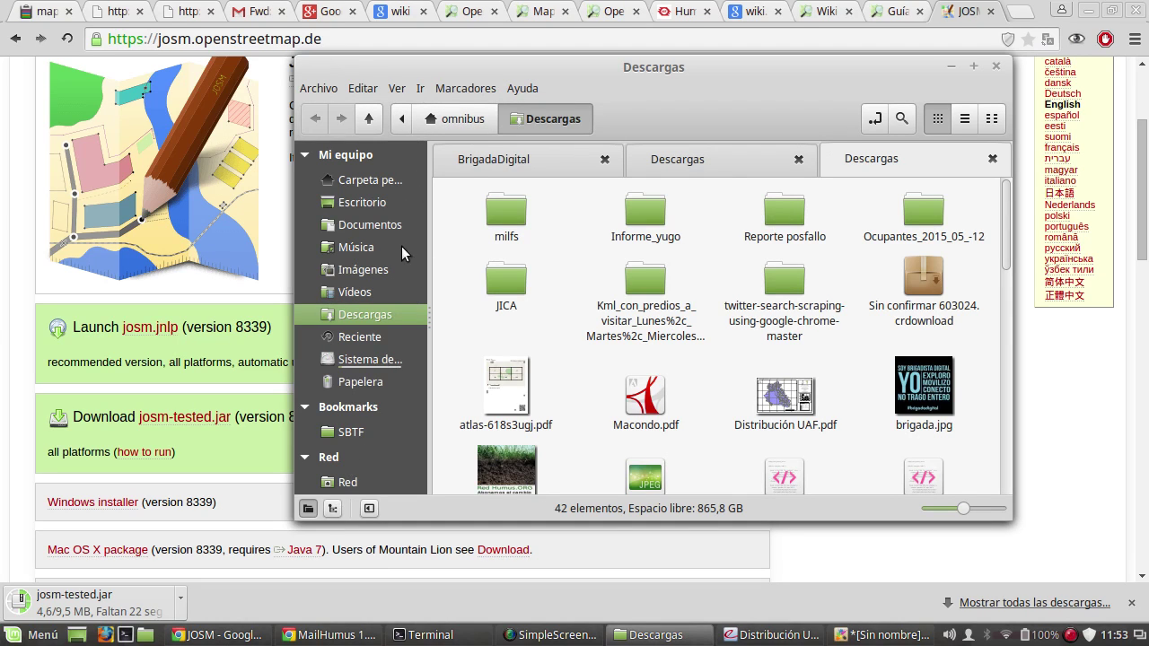
{"action": "left_click", "coordinate": [366, 384]}
{"action": "left_click", "coordinate": [363, 361]}
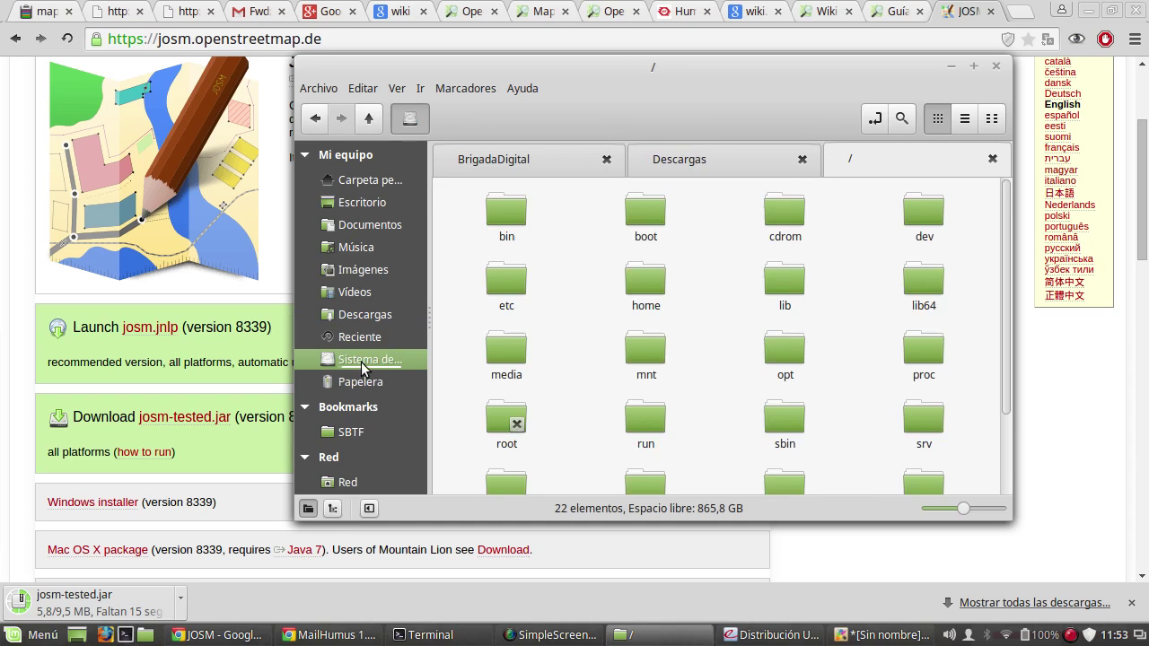
{"action": "scroll", "coordinate": [810, 386], "scroll_direction": "down", "scroll_amount": 2}
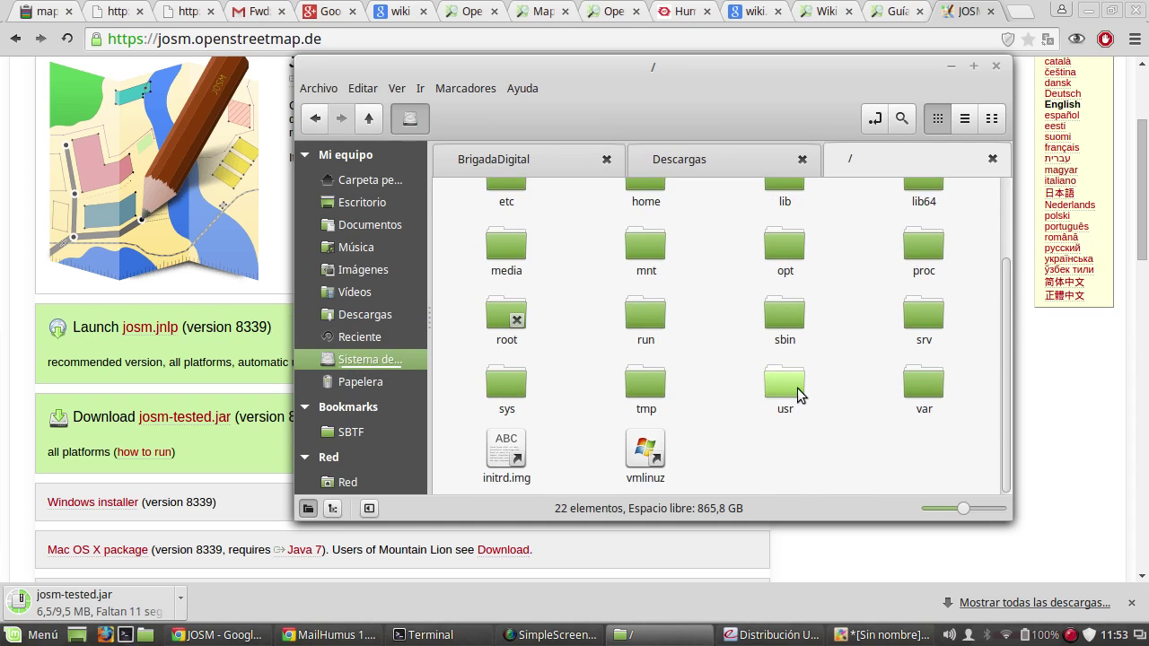
{"action": "double_click", "coordinate": [786, 388]}
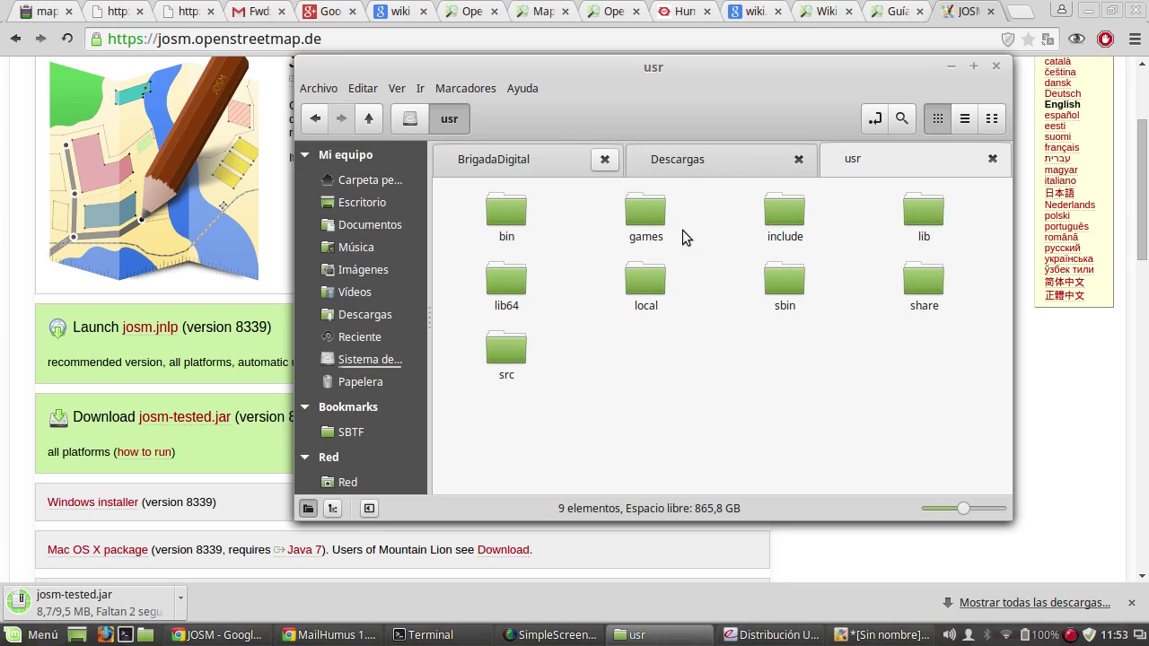
{"action": "double_click", "coordinate": [937, 281]}
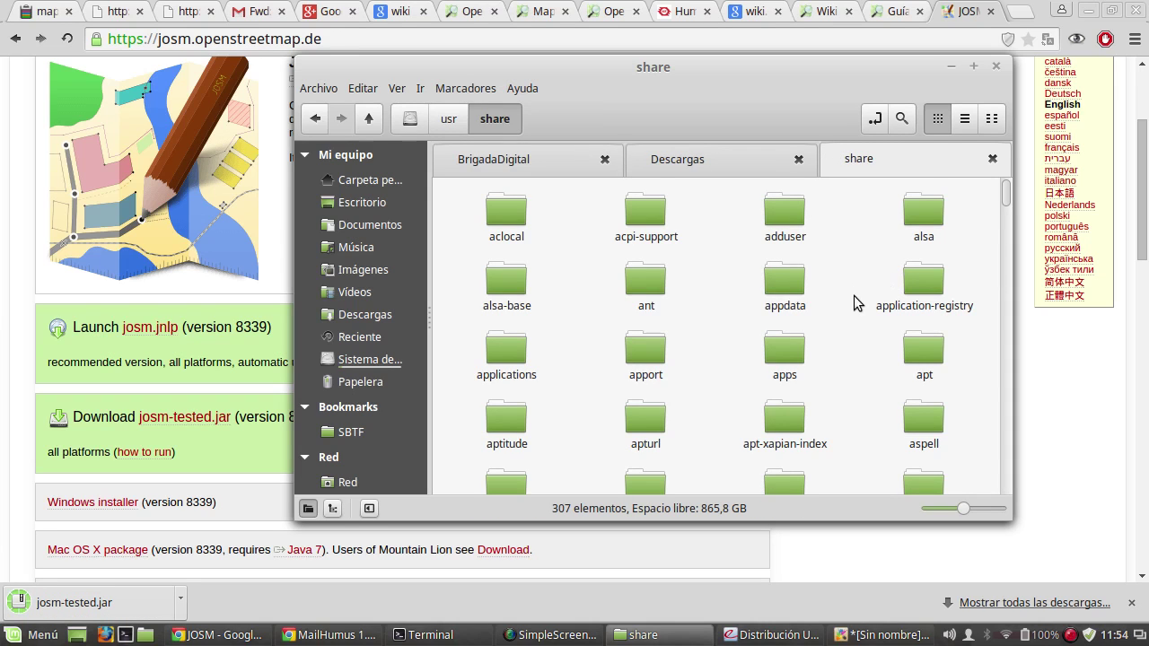
Step: Find the josm folder within /usr/share and open it
{"action": "scroll", "coordinate": [856, 298], "scroll_direction": "down", "scroll_amount": 3}
{"action": "scroll", "coordinate": [857, 301], "scroll_direction": "down", "scroll_amount": 7}
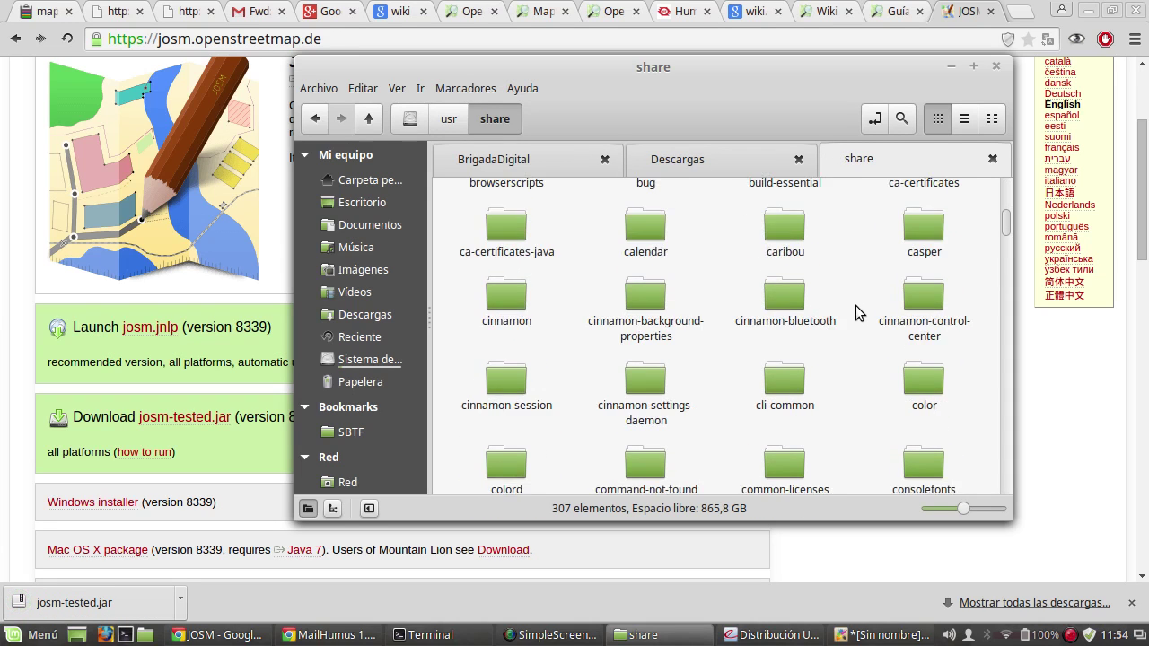
{"action": "scroll", "coordinate": [842, 307], "scroll_direction": "down", "scroll_amount": 10}
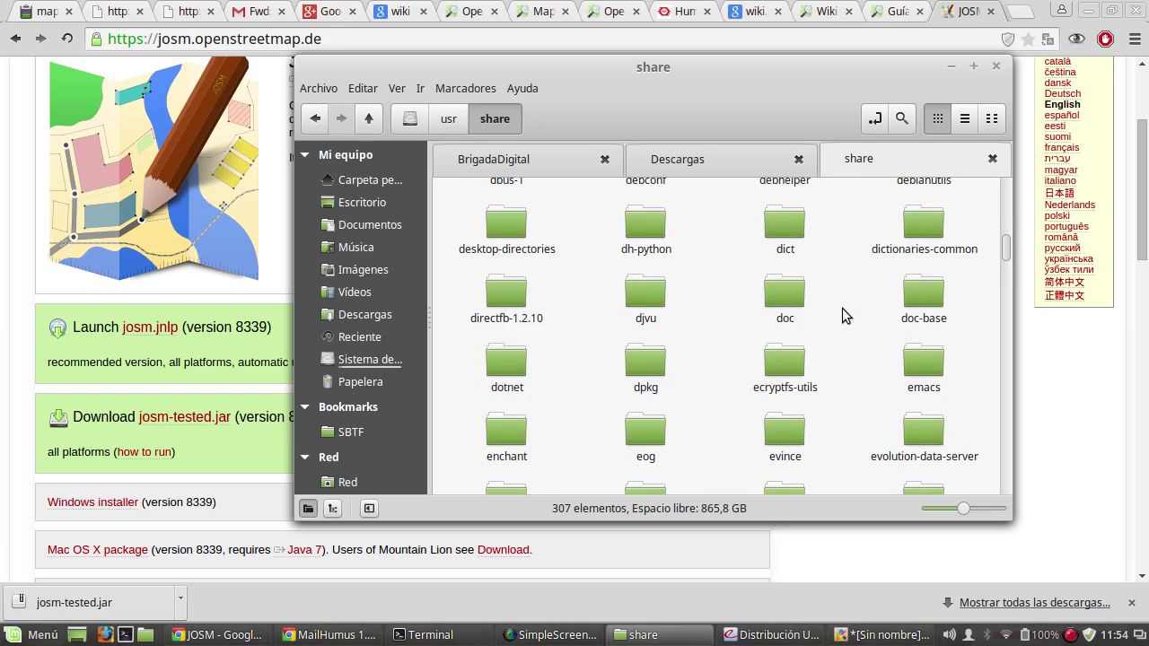
{"action": "scroll", "coordinate": [842, 309], "scroll_direction": "down", "scroll_amount": 5}
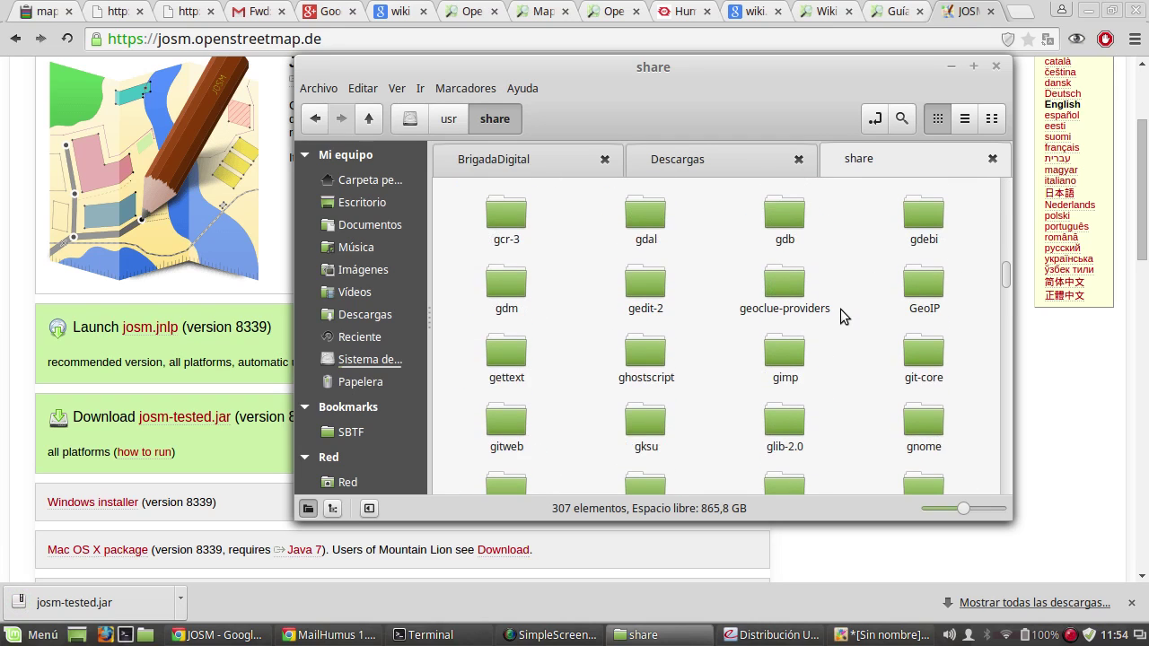
{"action": "scroll", "coordinate": [841, 309], "scroll_direction": "down", "scroll_amount": 7}
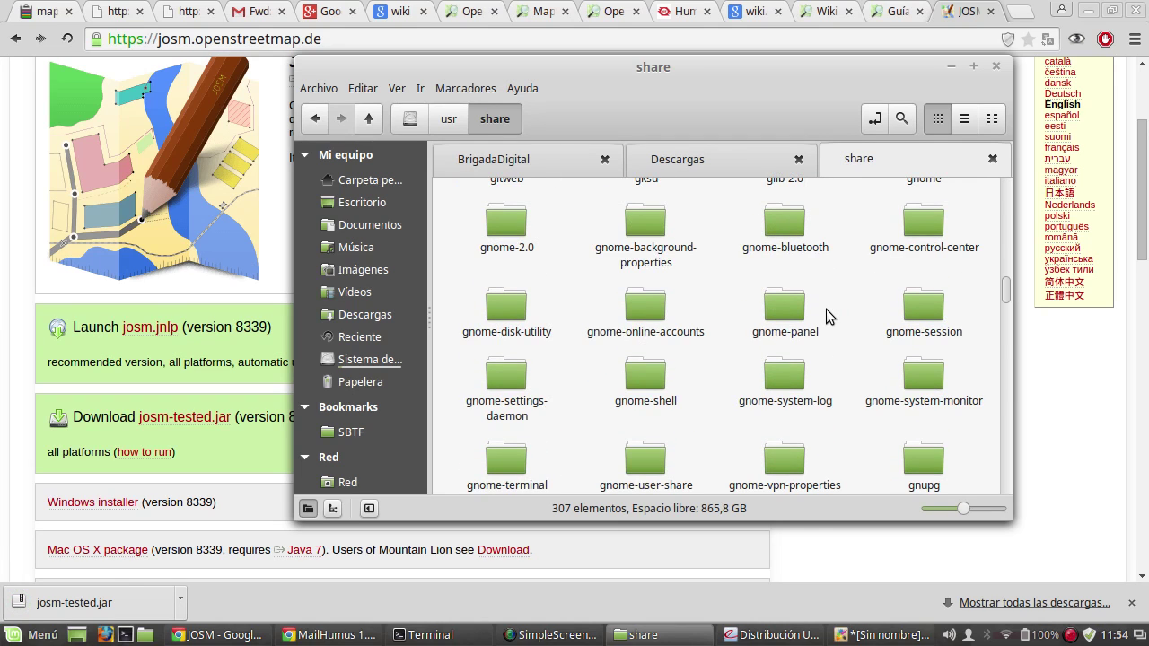
{"action": "scroll", "coordinate": [826, 315], "scroll_direction": "down", "scroll_amount": 6}
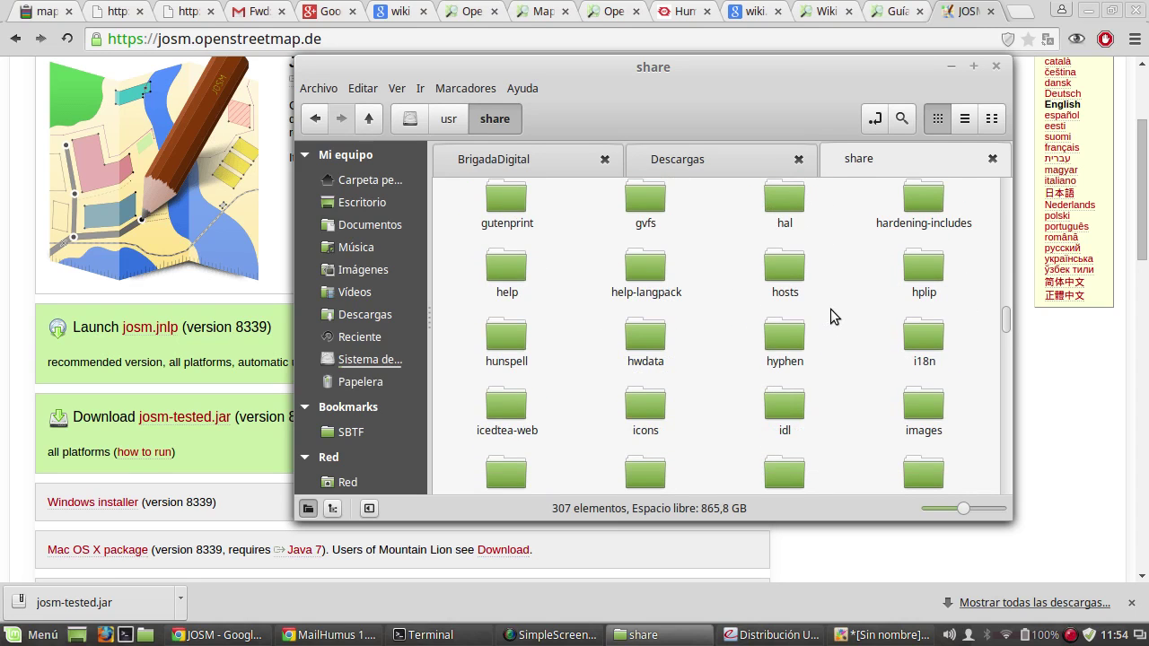
{"action": "scroll", "coordinate": [815, 318], "scroll_direction": "down", "scroll_amount": 2}
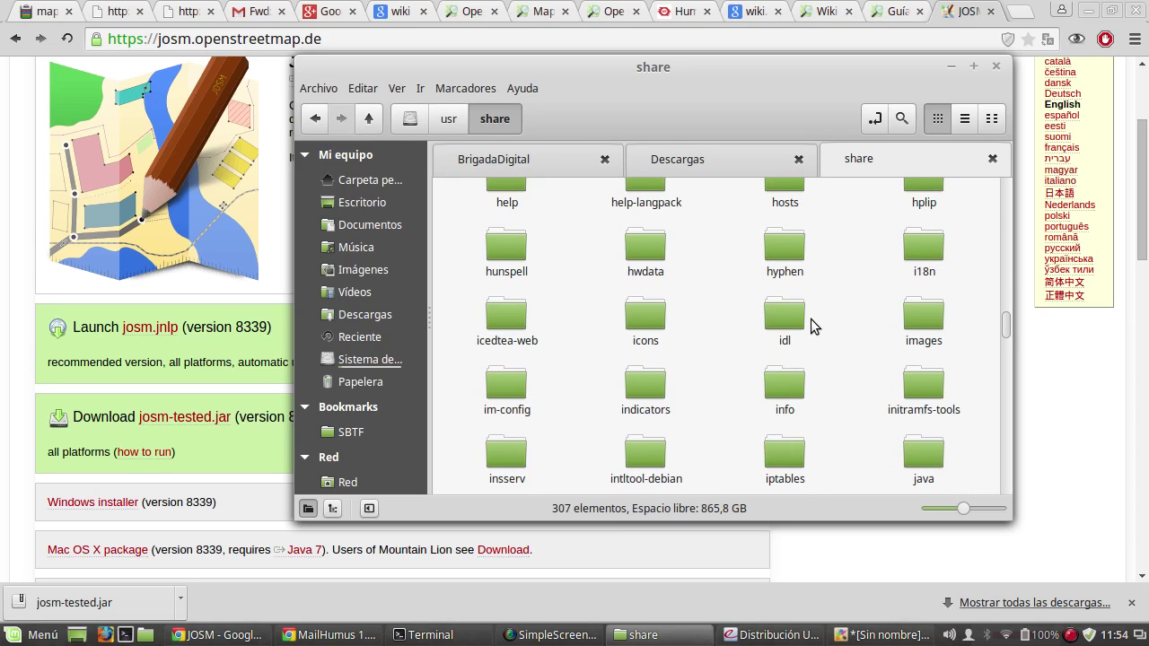
{"action": "scroll", "coordinate": [811, 319], "scroll_direction": "down", "scroll_amount": 2}
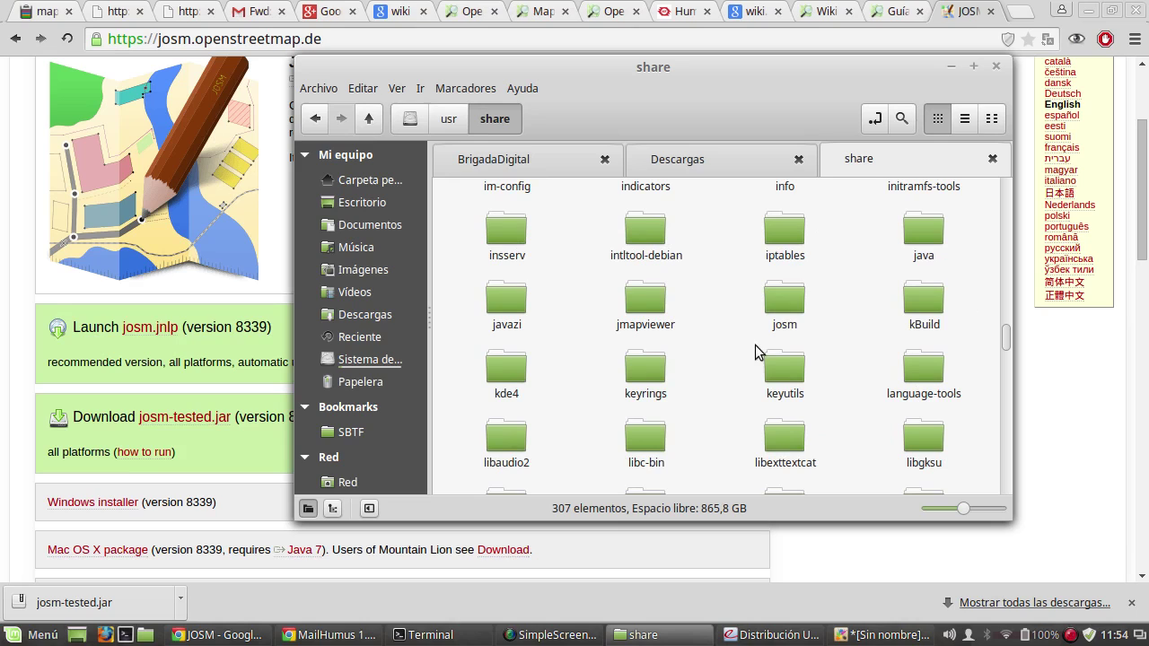
{"action": "double_click", "coordinate": [793, 303]}
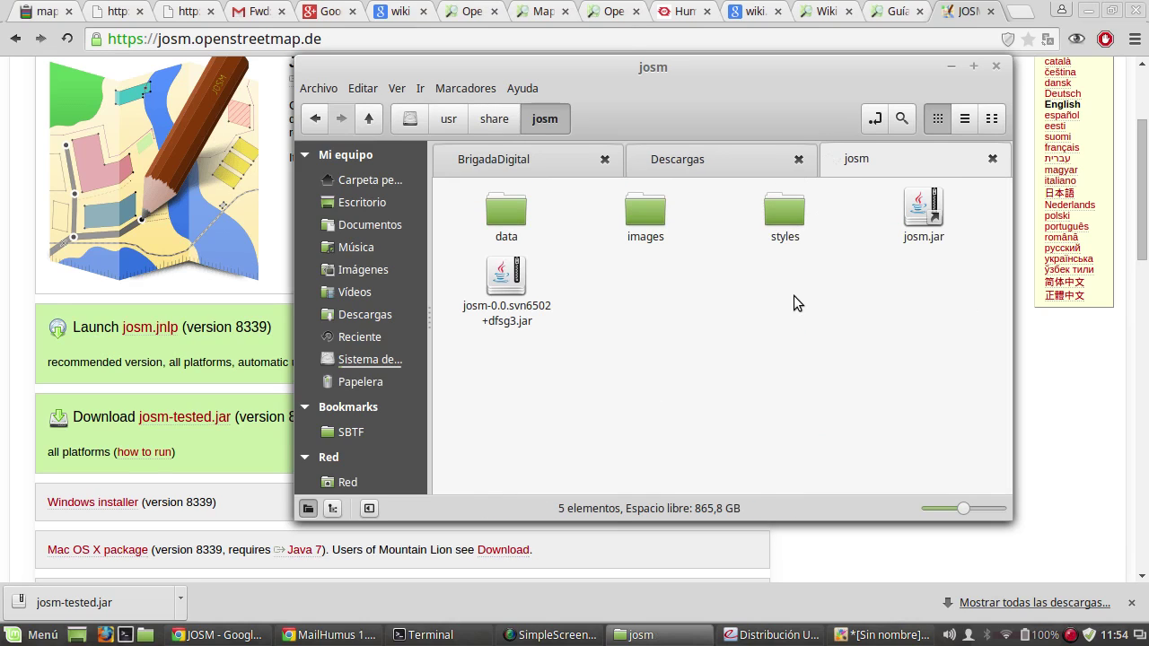
Step: Select the packaged JOSM file josm-0.0.svn6502+dfsg3.jar in the josm folder
{"action": "left_click", "coordinate": [499, 286]}
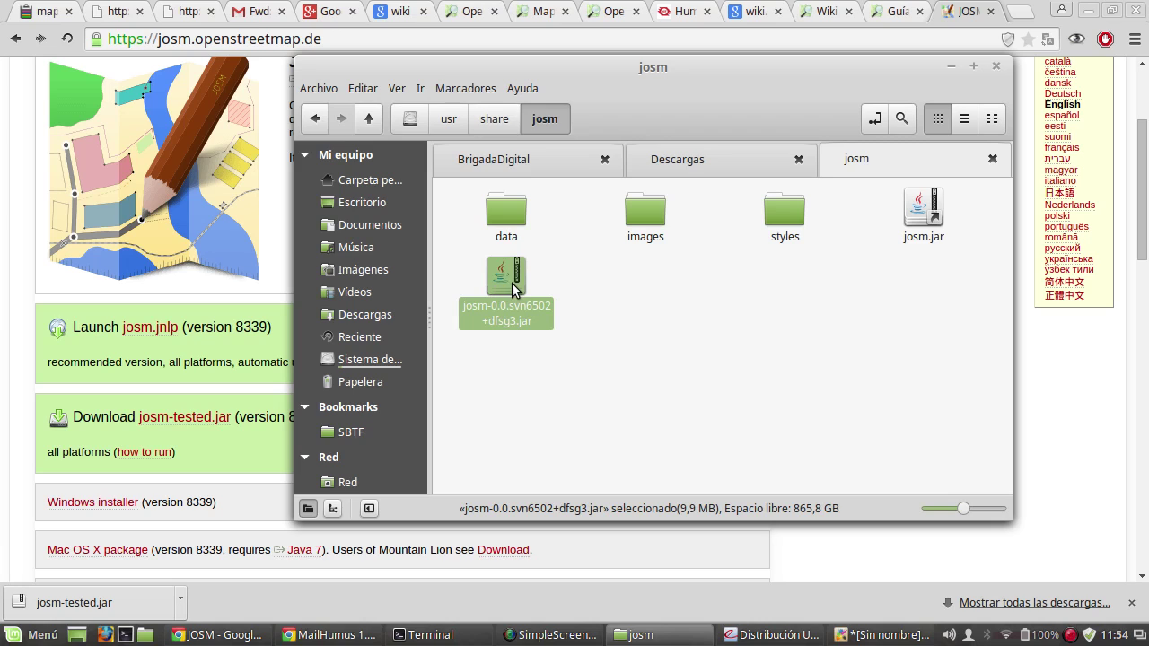
{"action": "left_click", "coordinate": [645, 311]}
{"action": "left_click", "coordinate": [518, 288]}
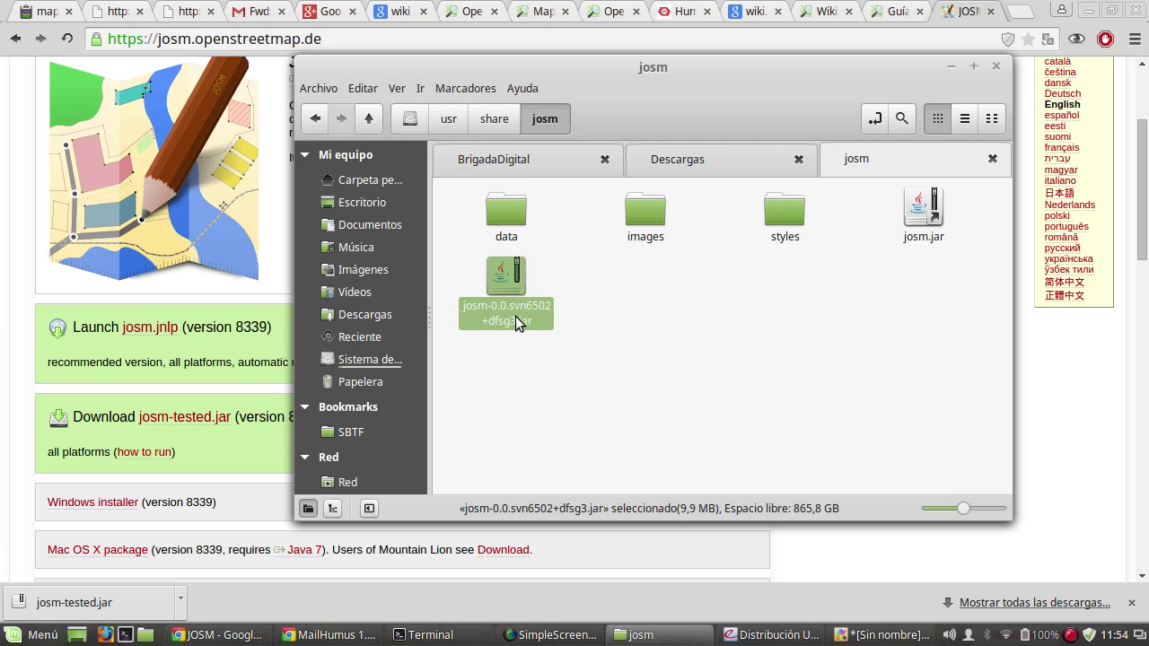
Step: Go back to the Descargas folder and select the downloaded josm-tested.jar file
{"action": "left_click", "coordinate": [706, 167]}
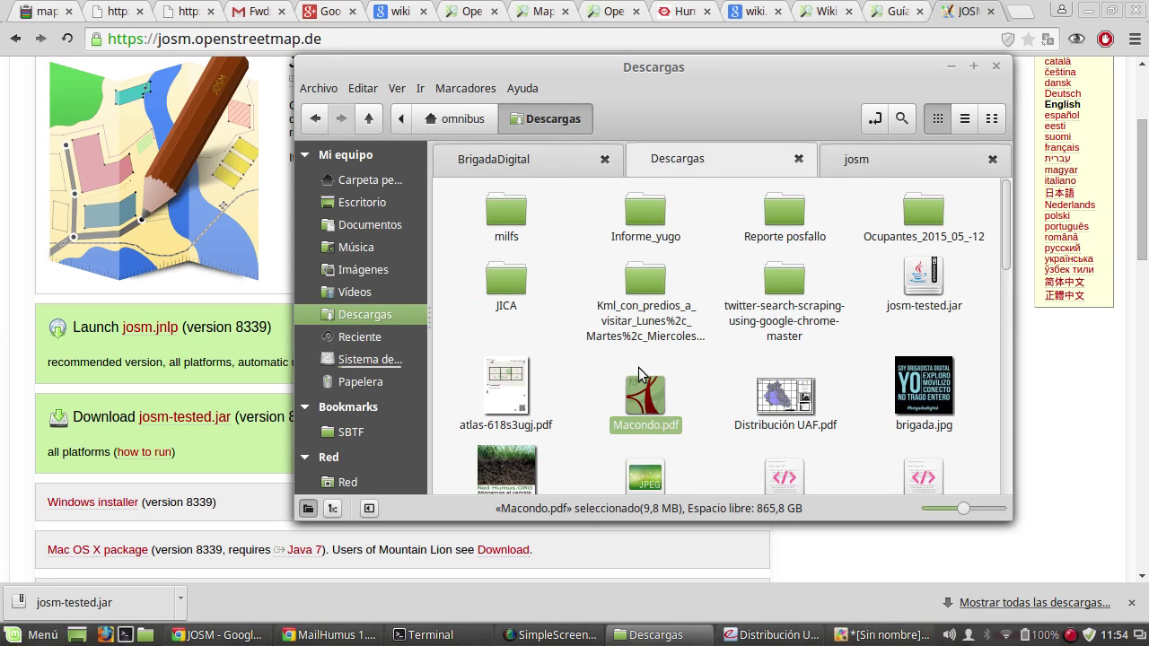
{"action": "left_click_drag", "start_coordinate": [1005, 247], "coordinate": [799, 162]}
{"action": "left_click", "coordinate": [461, 117]}
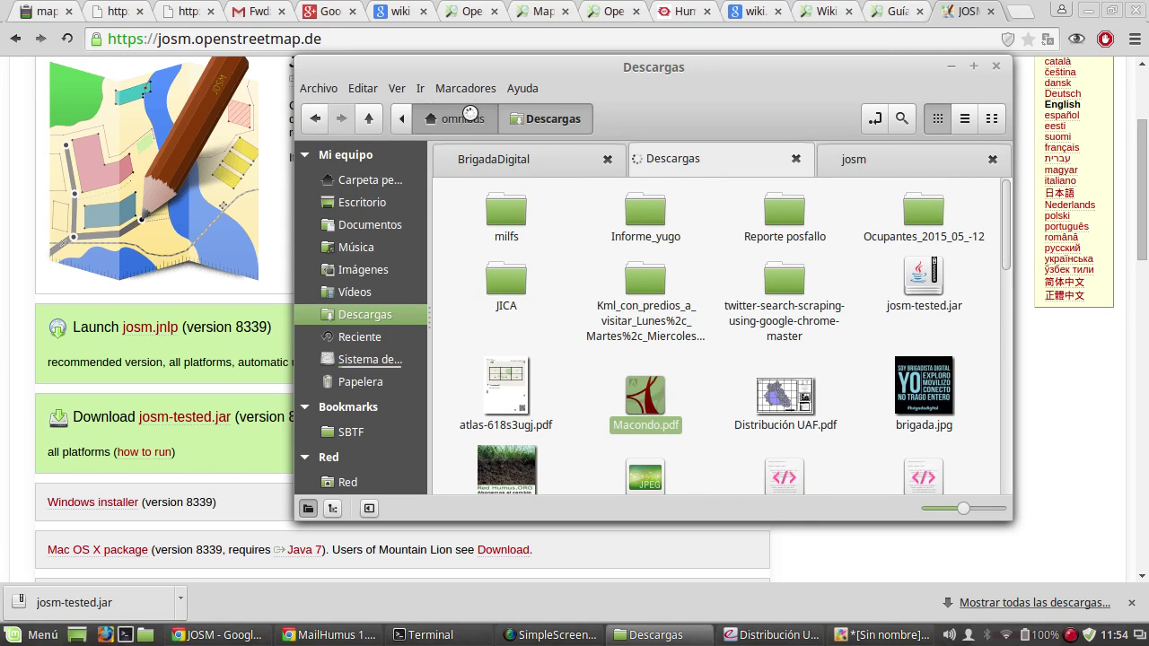
{"action": "left_click", "coordinate": [542, 117]}
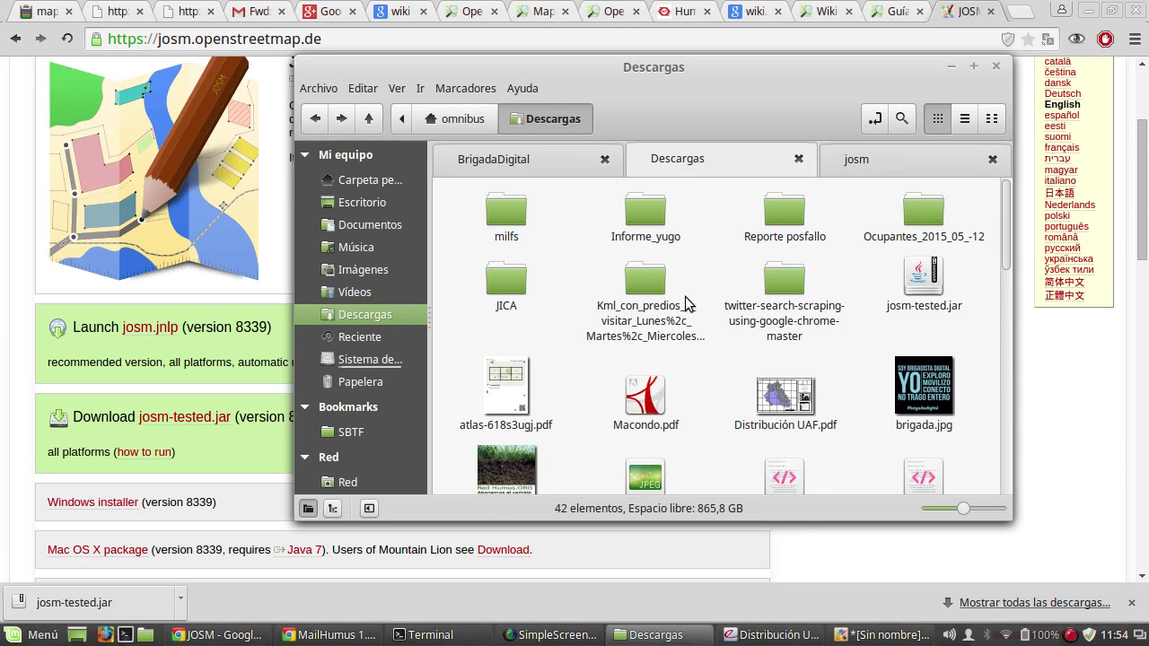
{"action": "left_click", "coordinate": [927, 286]}
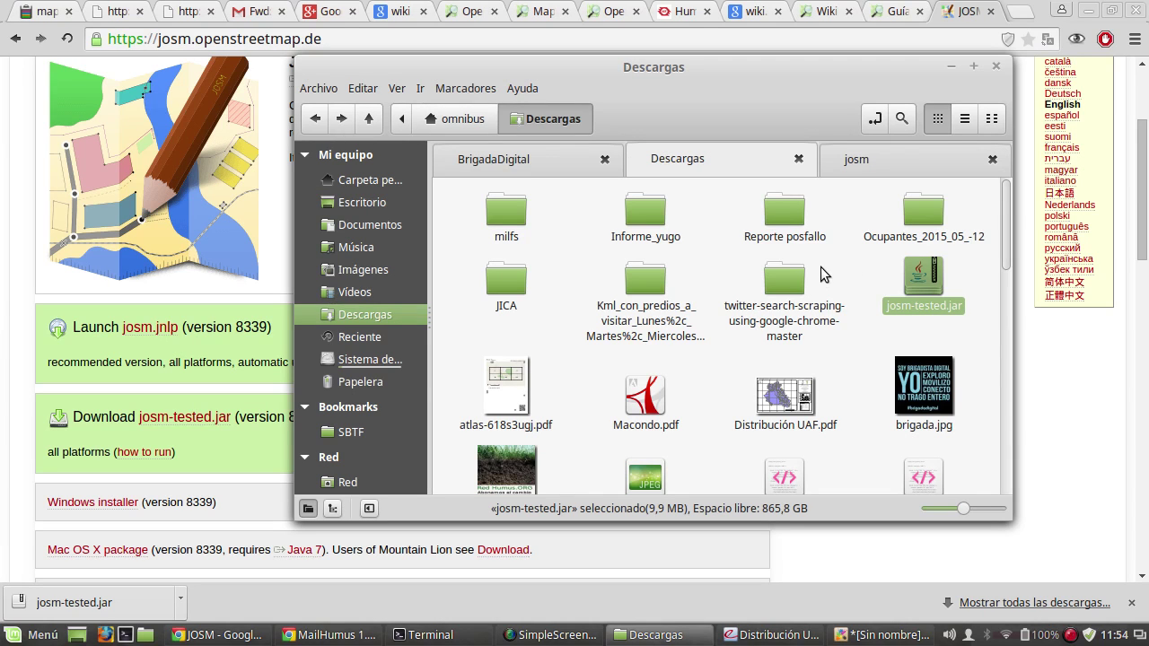
Step: Switch back to the JOSM page in the browser and download josm.jnlp, choosing to keep the file
{"action": "left_click", "coordinate": [967, 12]}
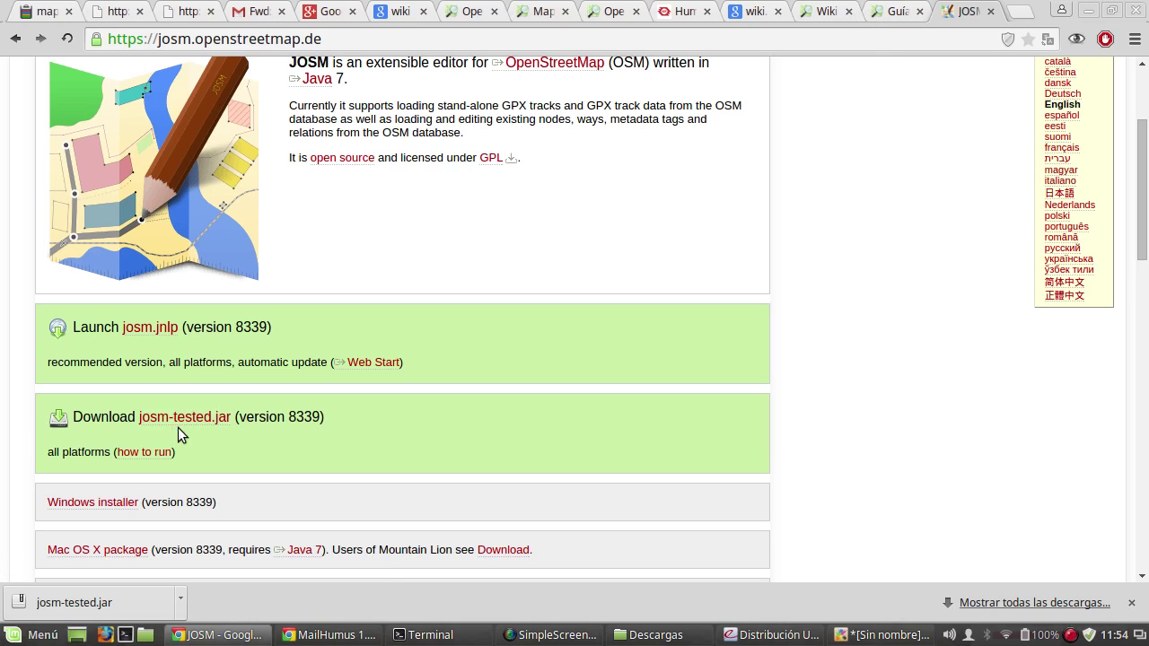
{"action": "left_click", "coordinate": [144, 327]}
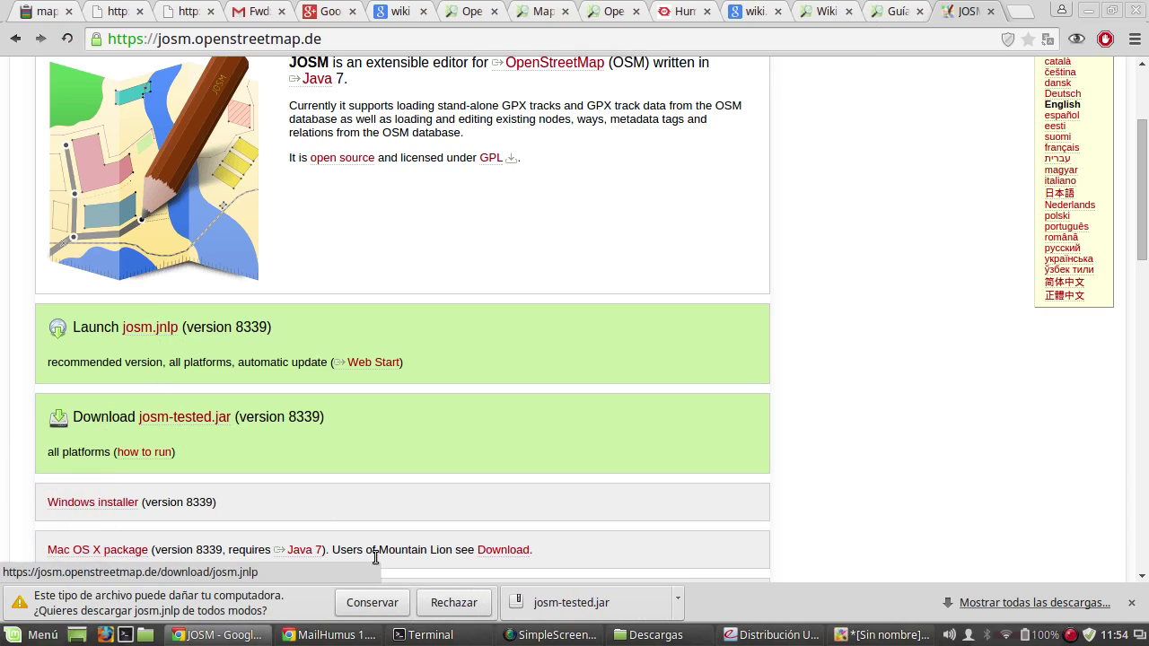
{"action": "left_click", "coordinate": [375, 607]}
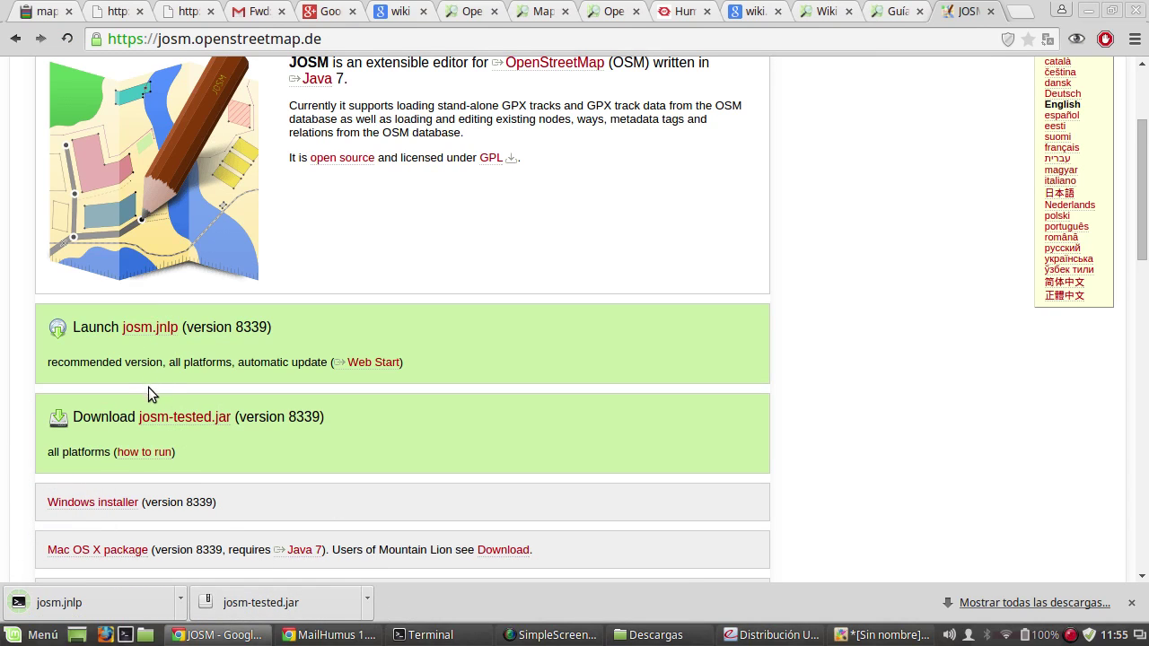
{"action": "left_click", "coordinate": [158, 329]}
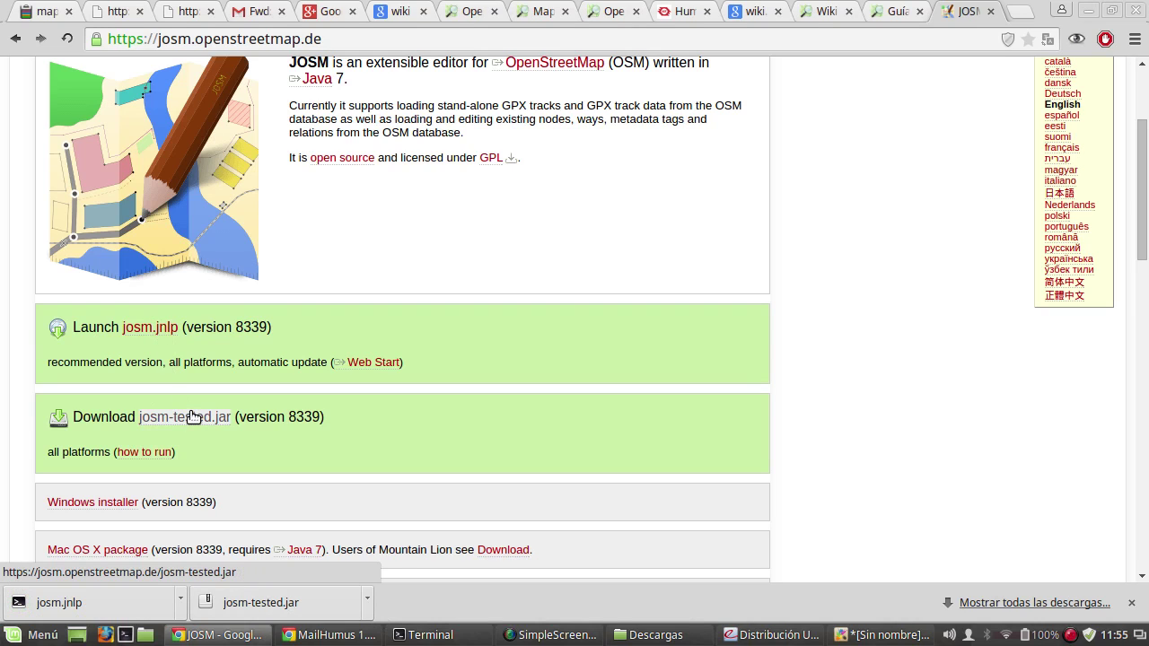
Step: Open the Web Start link on the JOSM page separately, skim the Java Web Start explanation, and close that page
{"action": "scroll", "coordinate": [116, 507], "scroll_direction": "down", "scroll_amount": 2}
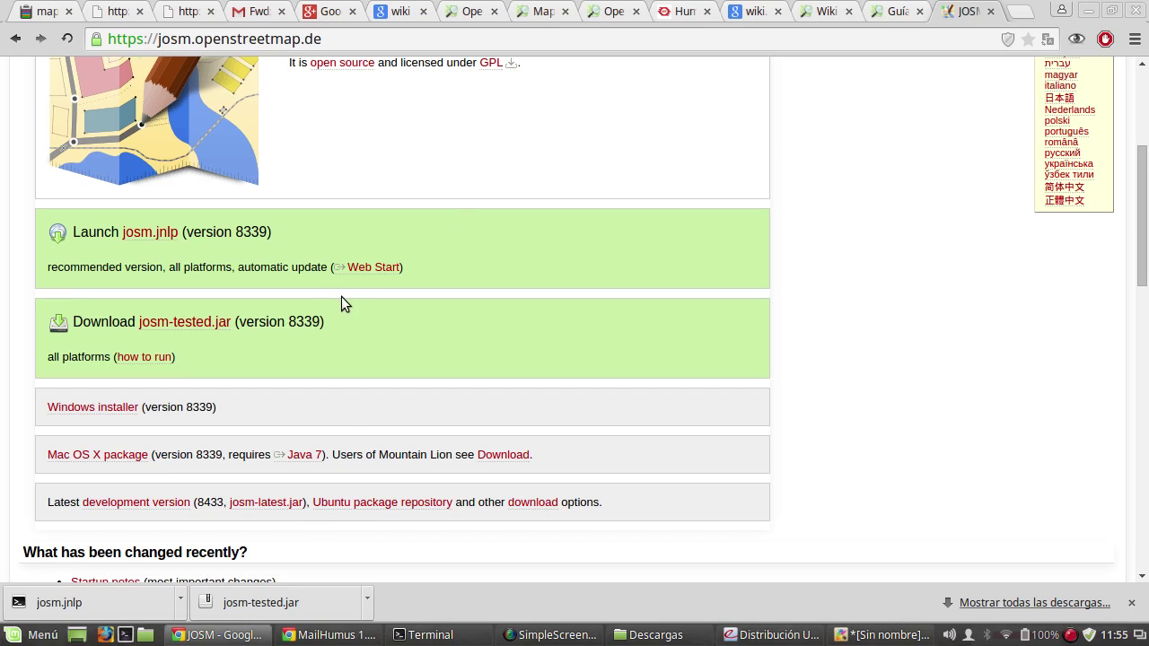
{"action": "right_click", "coordinate": [368, 264]}
{"action": "left_click", "coordinate": [385, 276]}
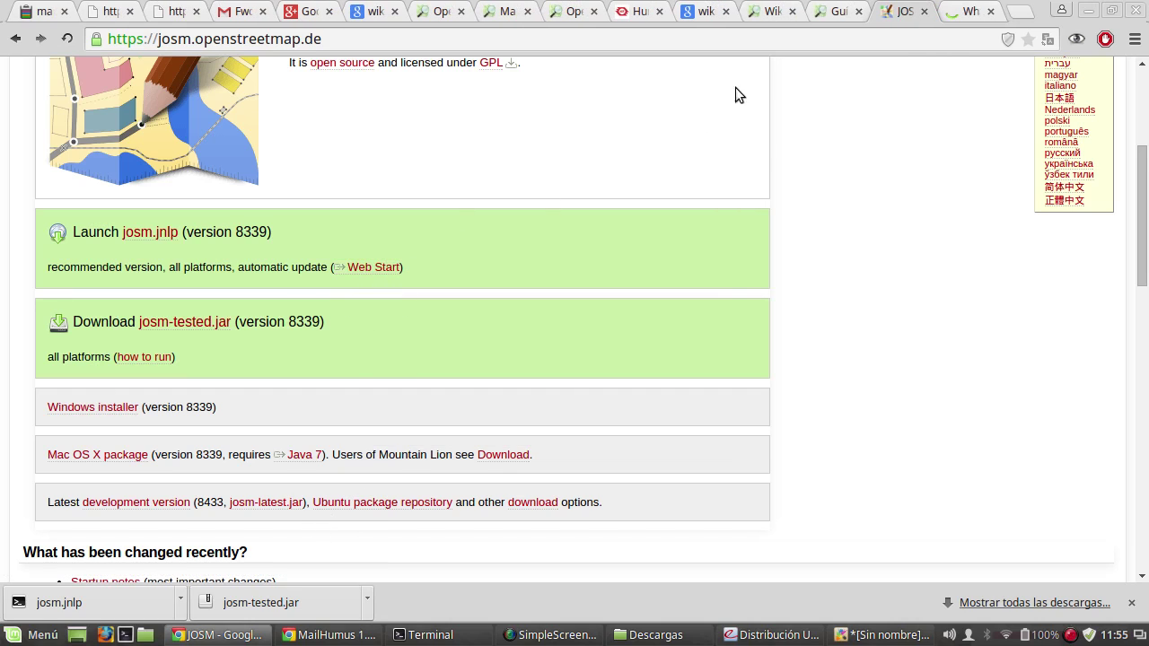
{"action": "left_click", "coordinate": [959, 11]}
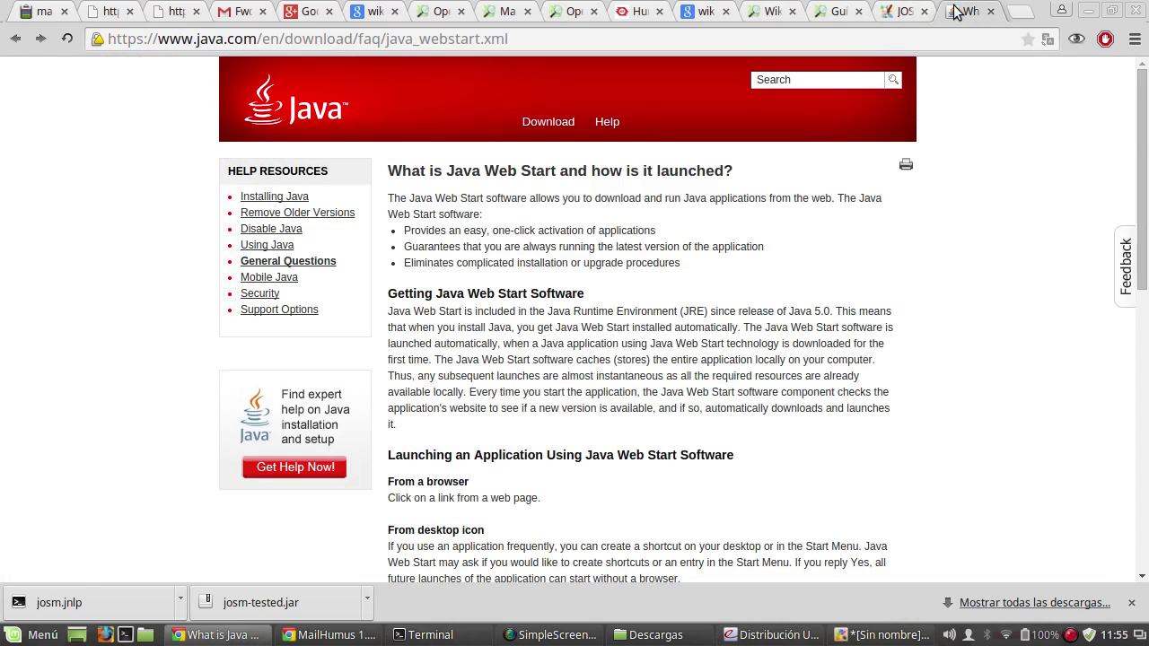
{"action": "scroll", "coordinate": [734, 265], "scroll_direction": "down", "scroll_amount": 7}
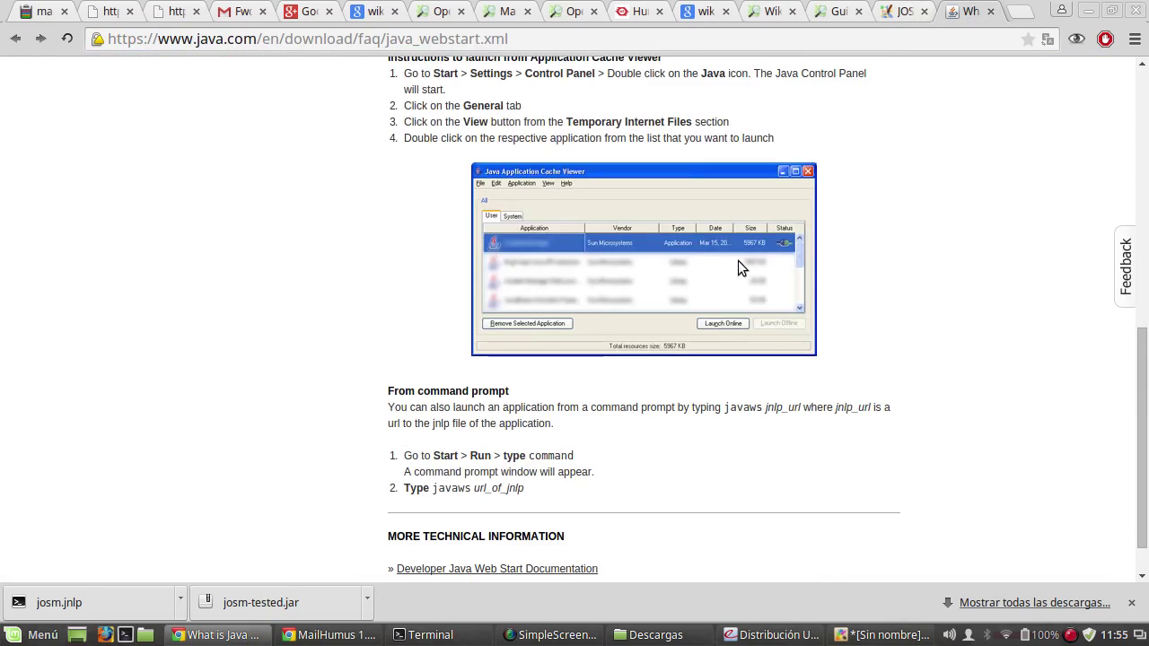
{"action": "scroll", "coordinate": [738, 260], "scroll_direction": "up", "scroll_amount": 4}
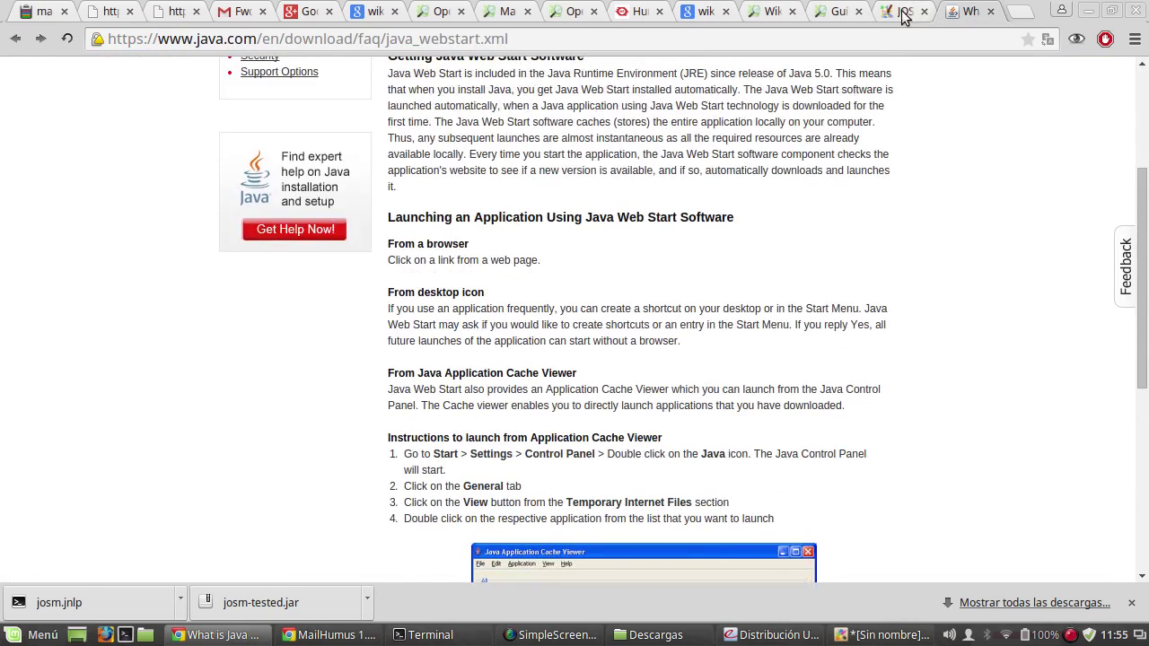
{"action": "left_click", "coordinate": [992, 12]}
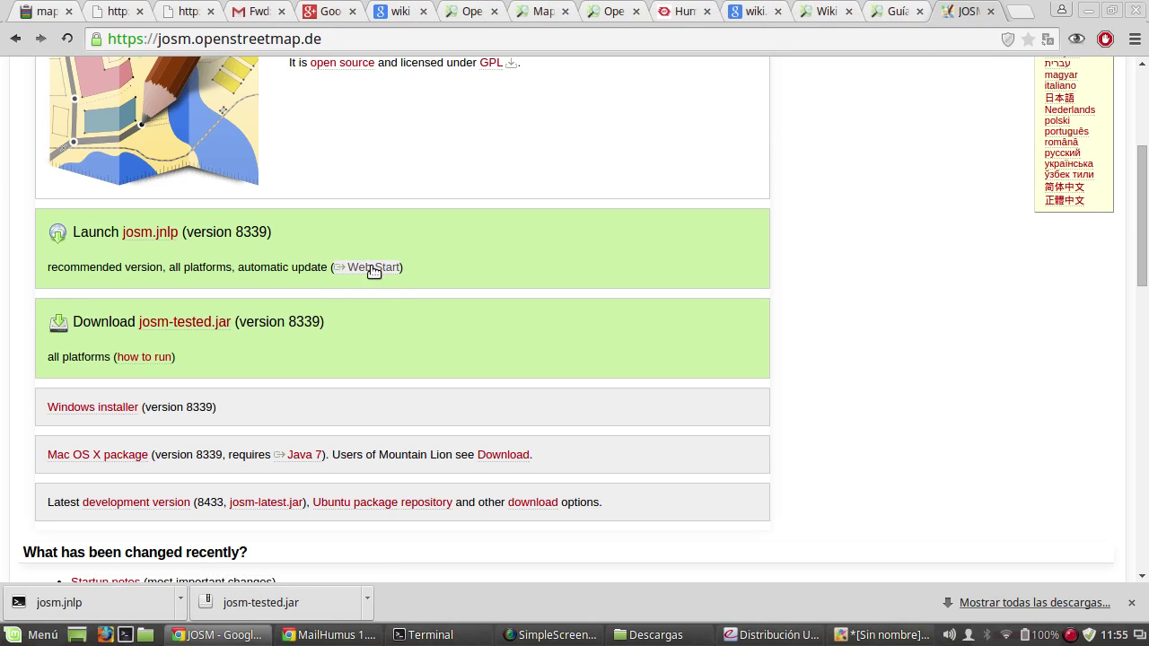
Step: Search the installed applications for "josm" and launch the Josm editor
{"action": "left_click", "coordinate": [19, 637]}
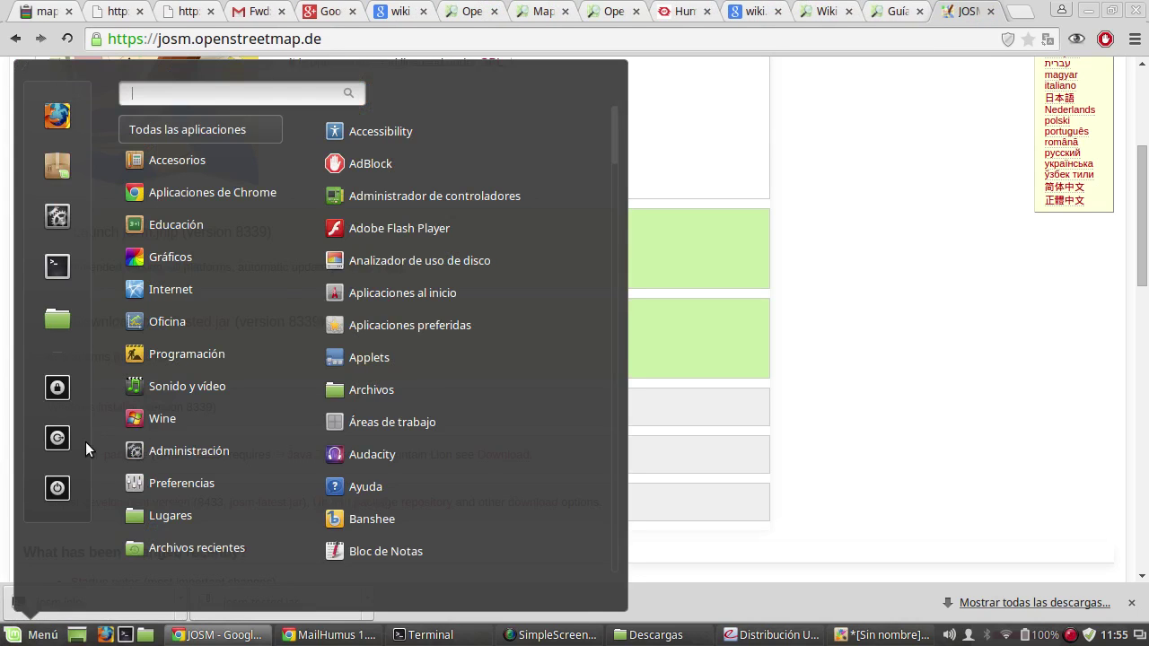
{"action": "type", "text": "jom"}
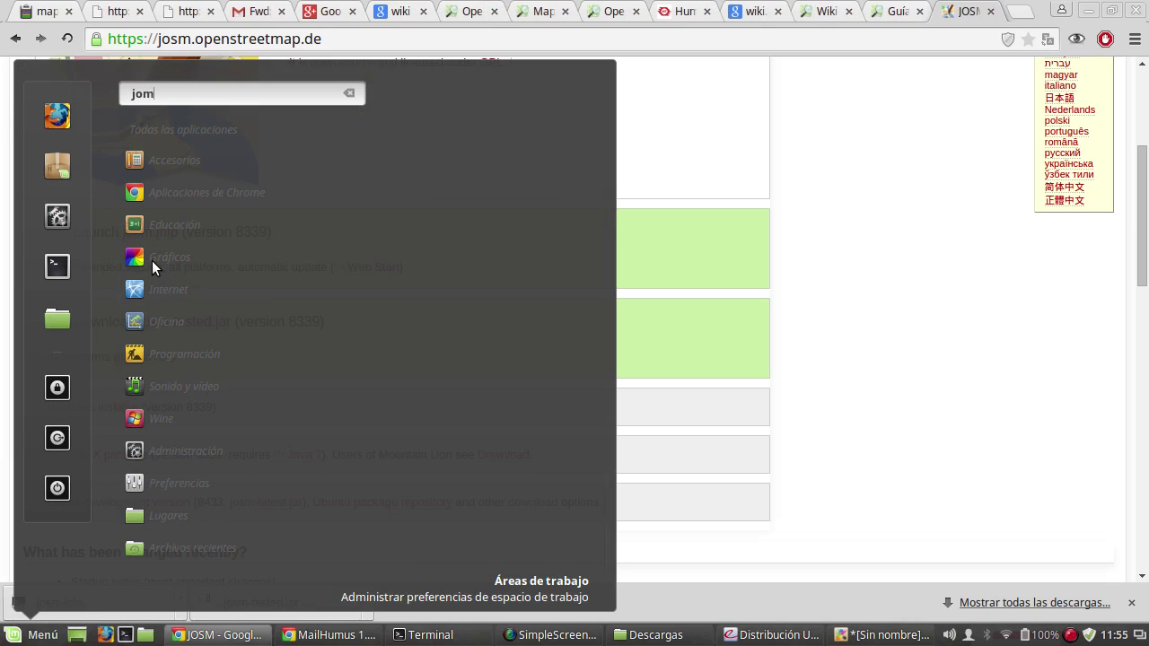
{"action": "key", "text": "BackSpace"}
{"action": "type", "text": "sm"}
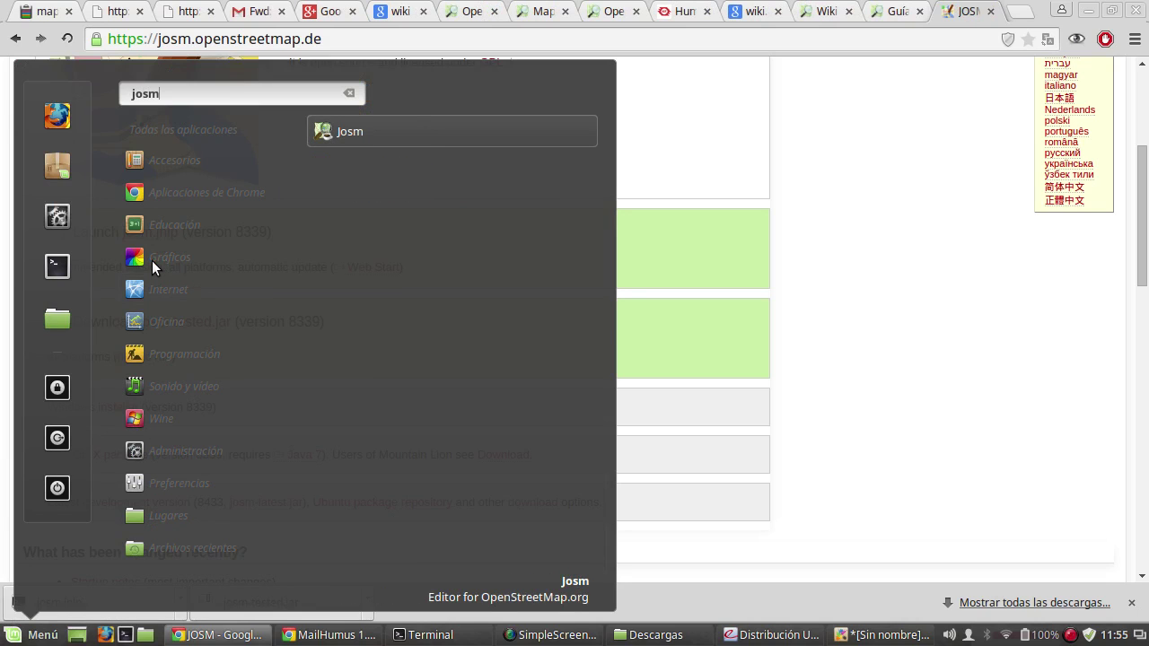
{"action": "left_click", "coordinate": [416, 130]}
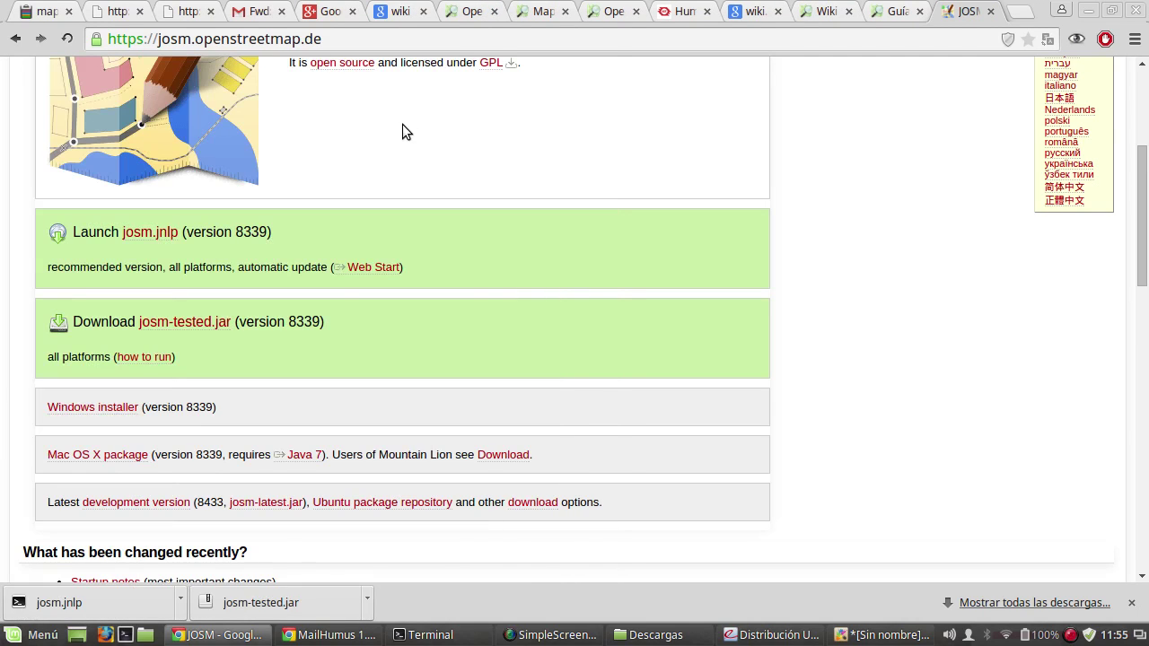
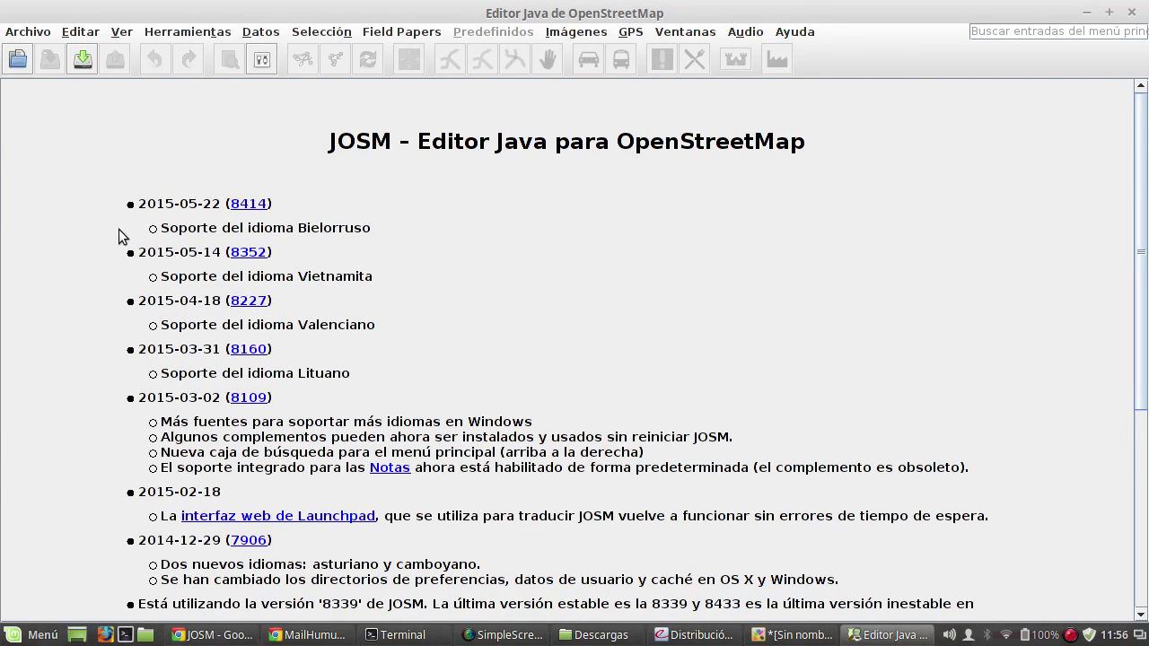
Step: Look through the GPS point, OSM data and server connection settings in the JOSM preferences, then close them
{"action": "left_click", "coordinate": [262, 59]}
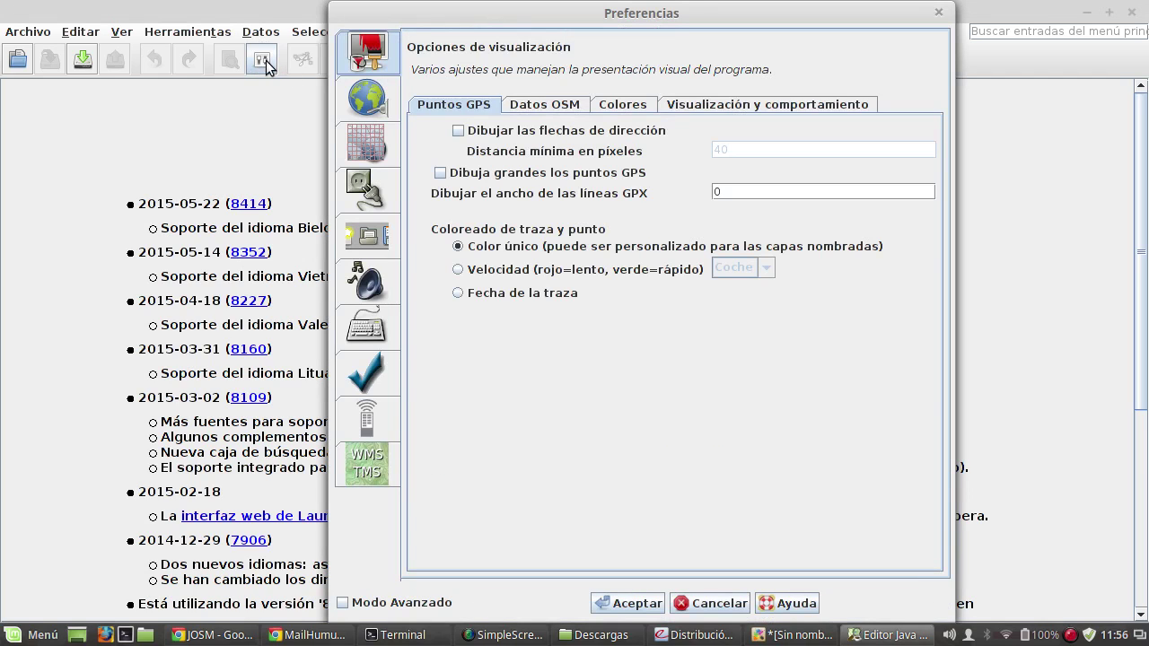
{"action": "left_click", "coordinate": [938, 14]}
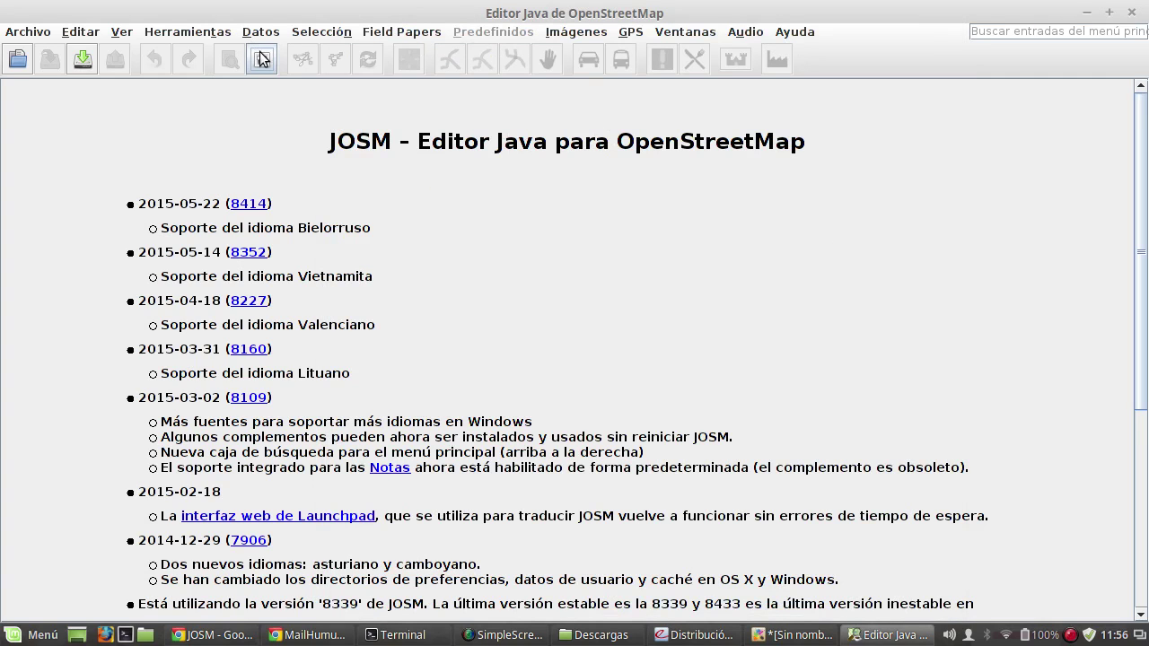
{"action": "left_click", "coordinate": [260, 59]}
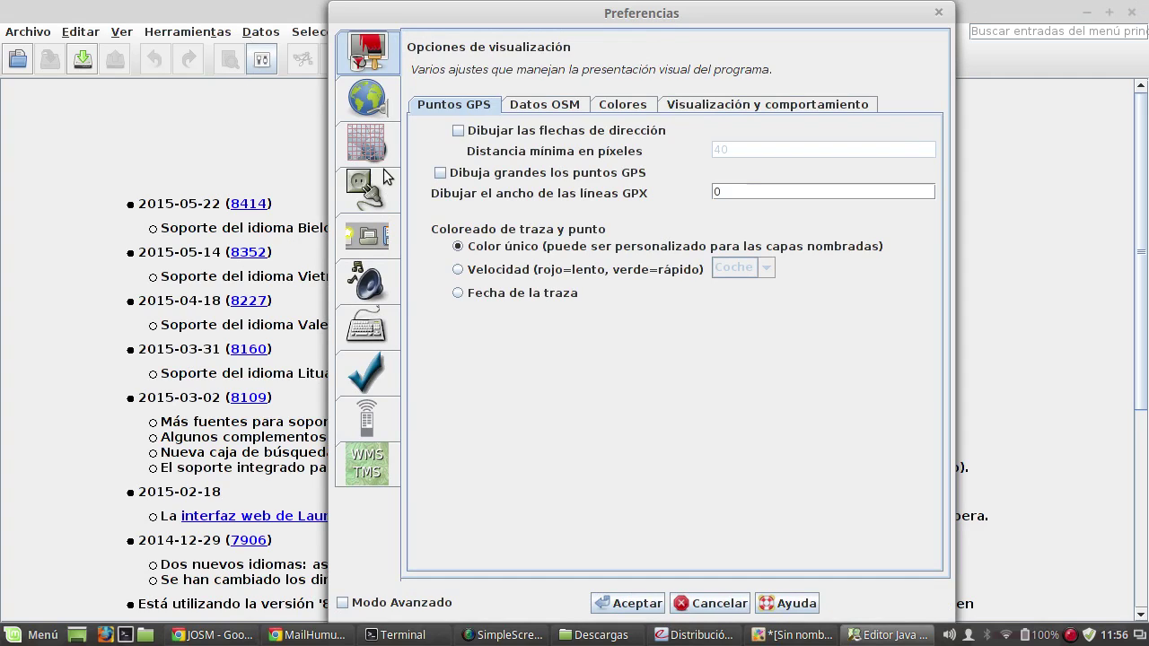
{"action": "left_click", "coordinate": [543, 105]}
{"action": "left_click", "coordinate": [483, 106]}
{"action": "left_click", "coordinate": [544, 108]}
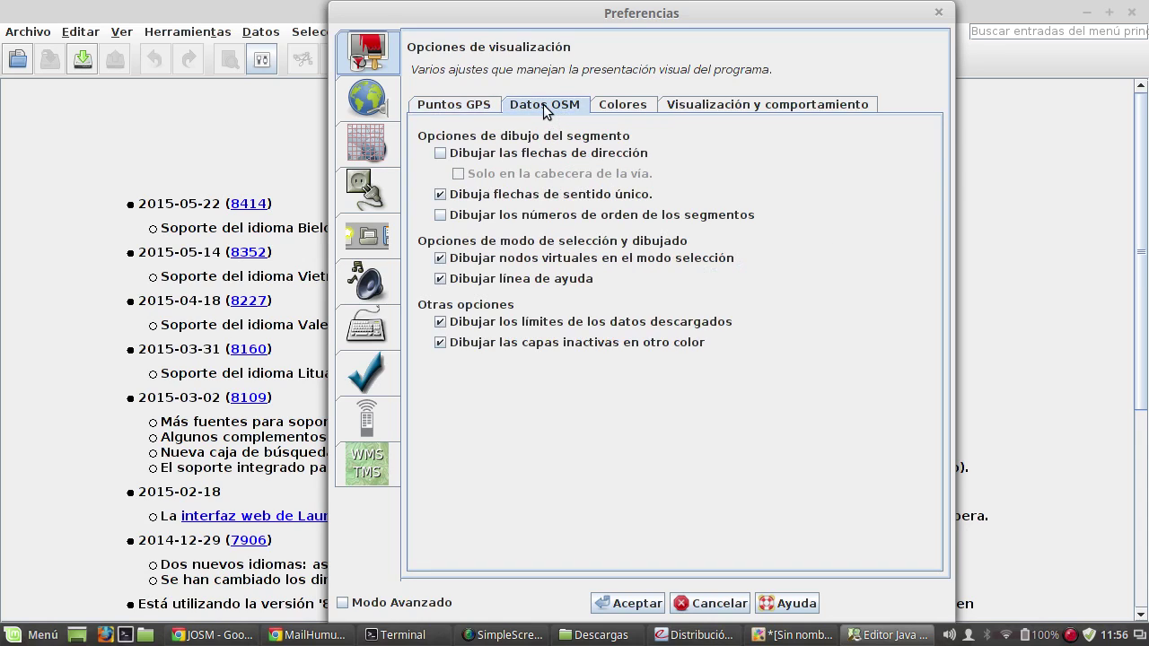
{"action": "left_click", "coordinate": [373, 106]}
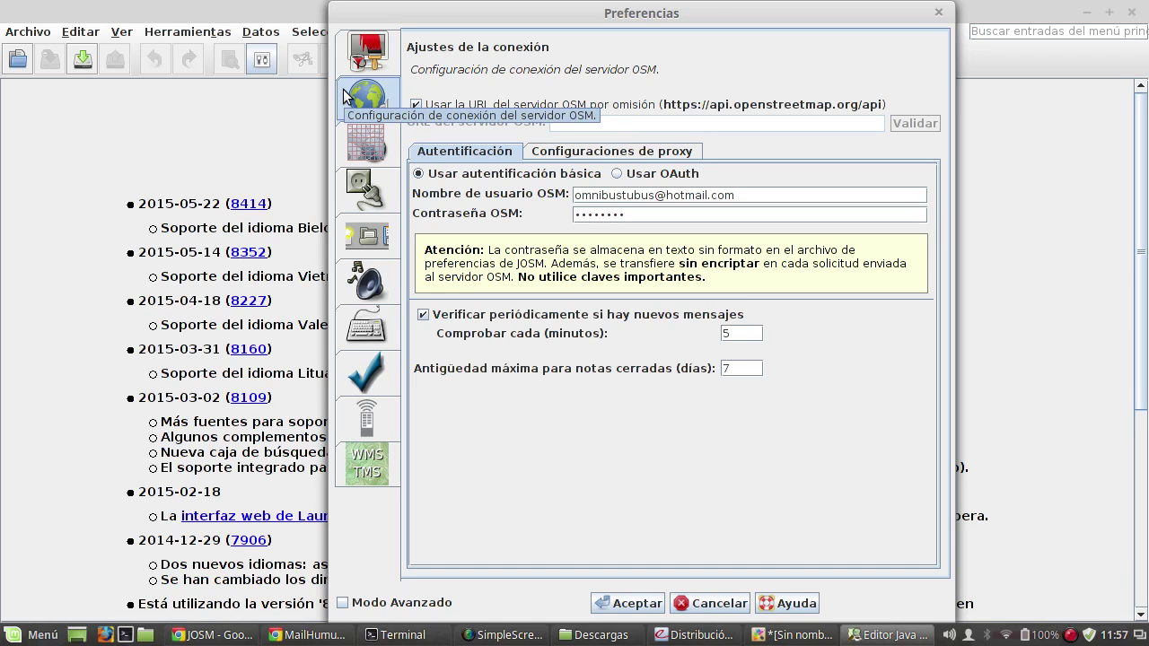
{"action": "left_click", "coordinate": [940, 12]}
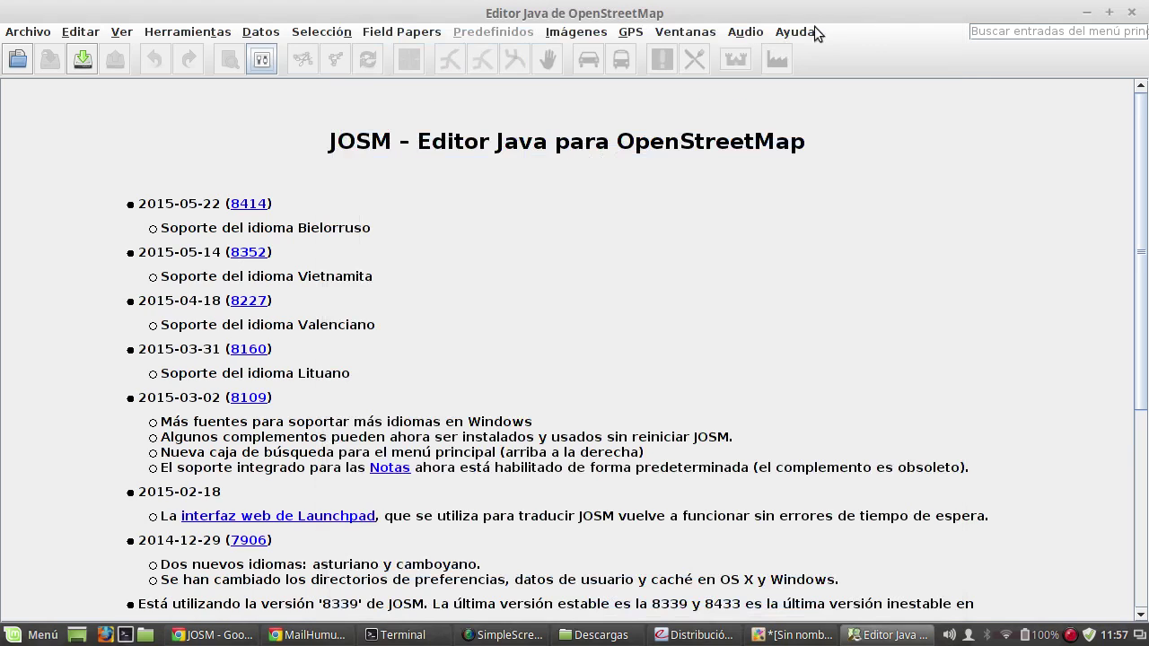
Step: Check the version and revision information in the About JOSM dialog and close it
{"action": "left_click", "coordinate": [803, 35]}
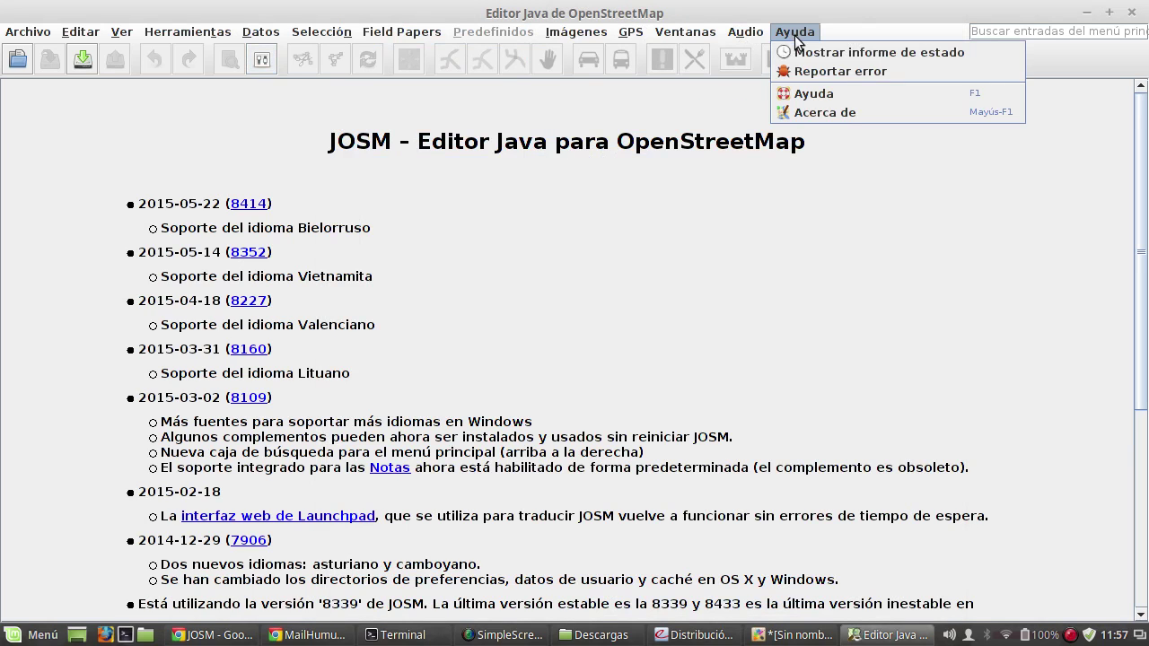
{"action": "left_click", "coordinate": [834, 114]}
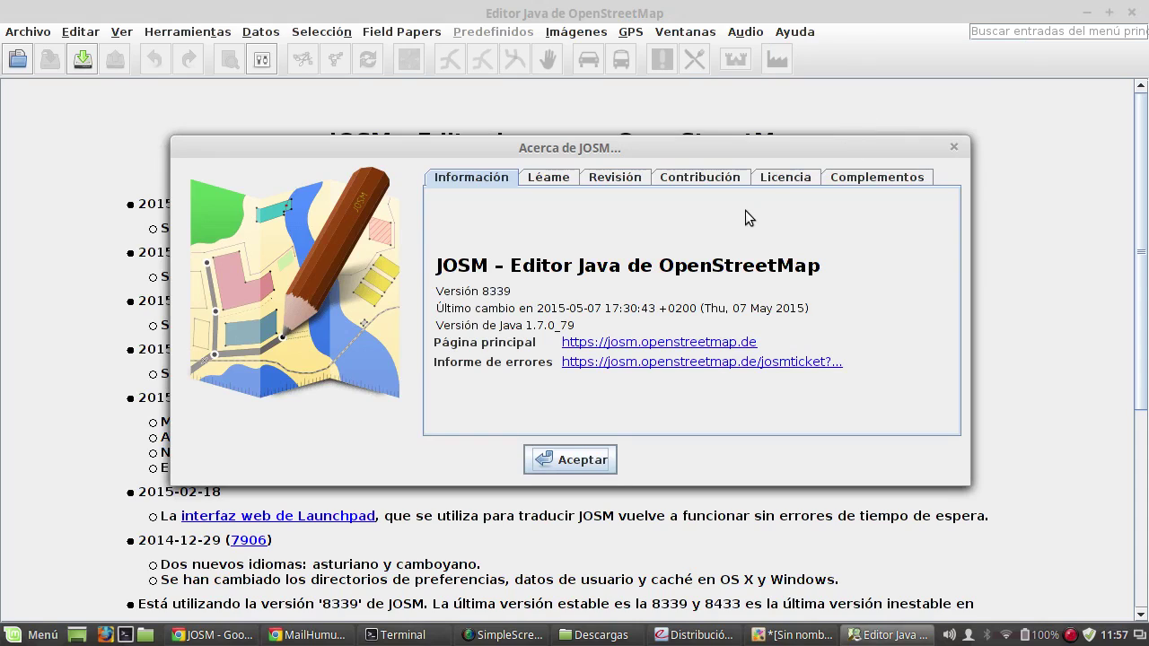
{"action": "left_click", "coordinate": [626, 176]}
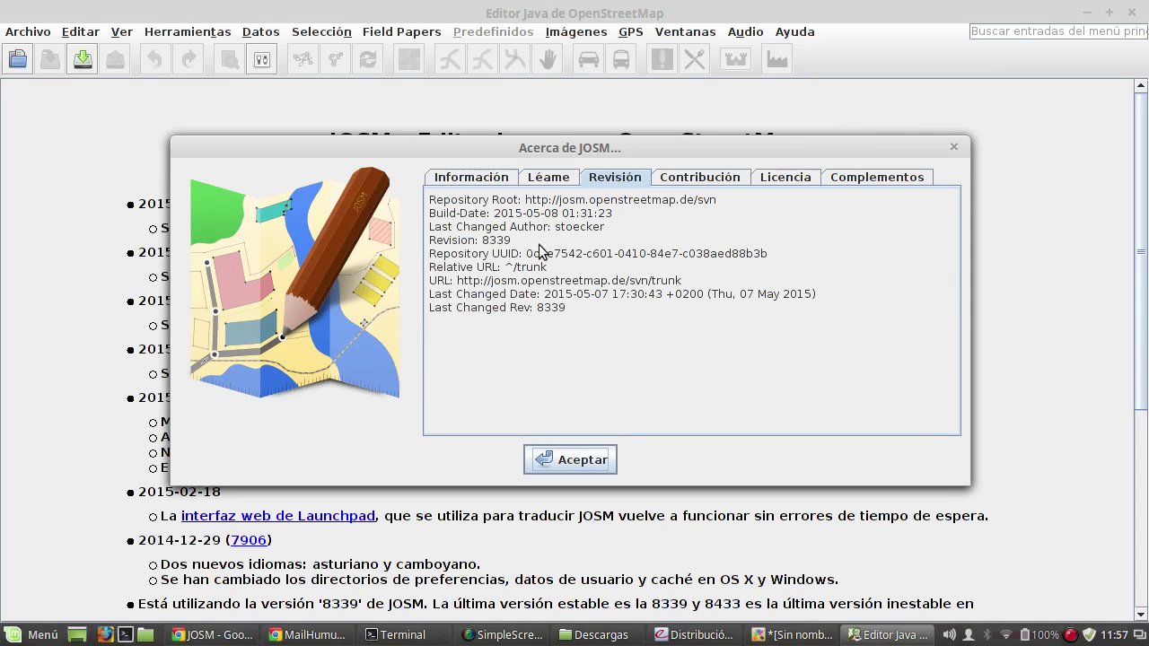
{"action": "left_click", "coordinate": [583, 461]}
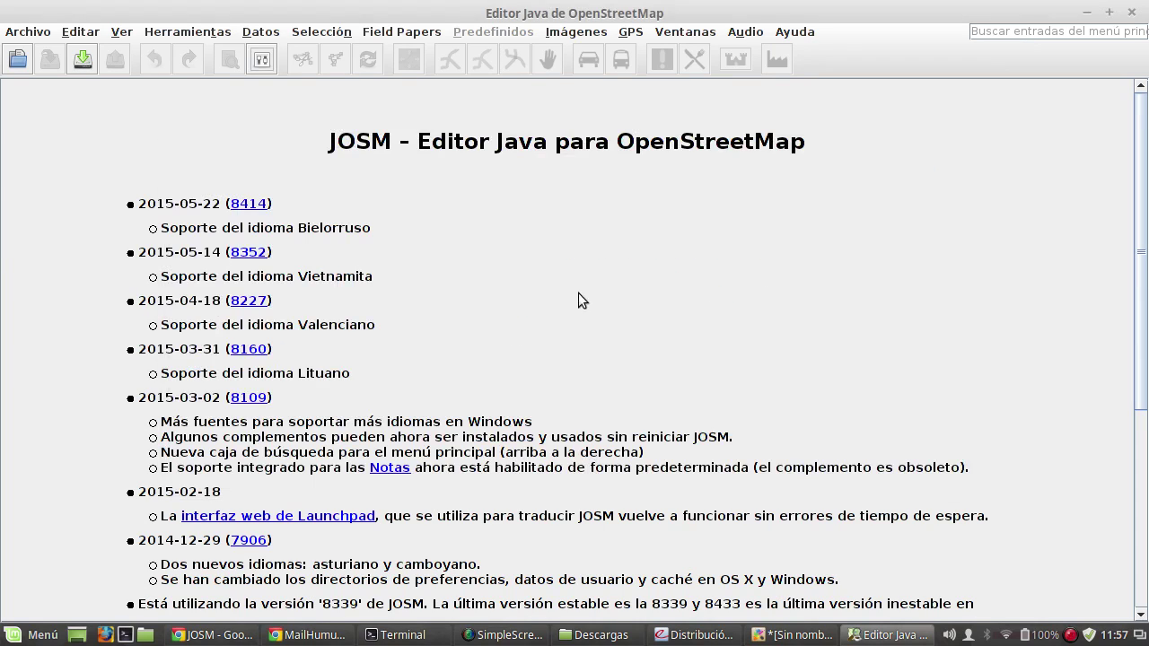
Step: Reopen the preferences at the OSM server connection settings and examine the basic authentication fields and the proxy options
{"action": "left_click", "coordinate": [250, 63]}
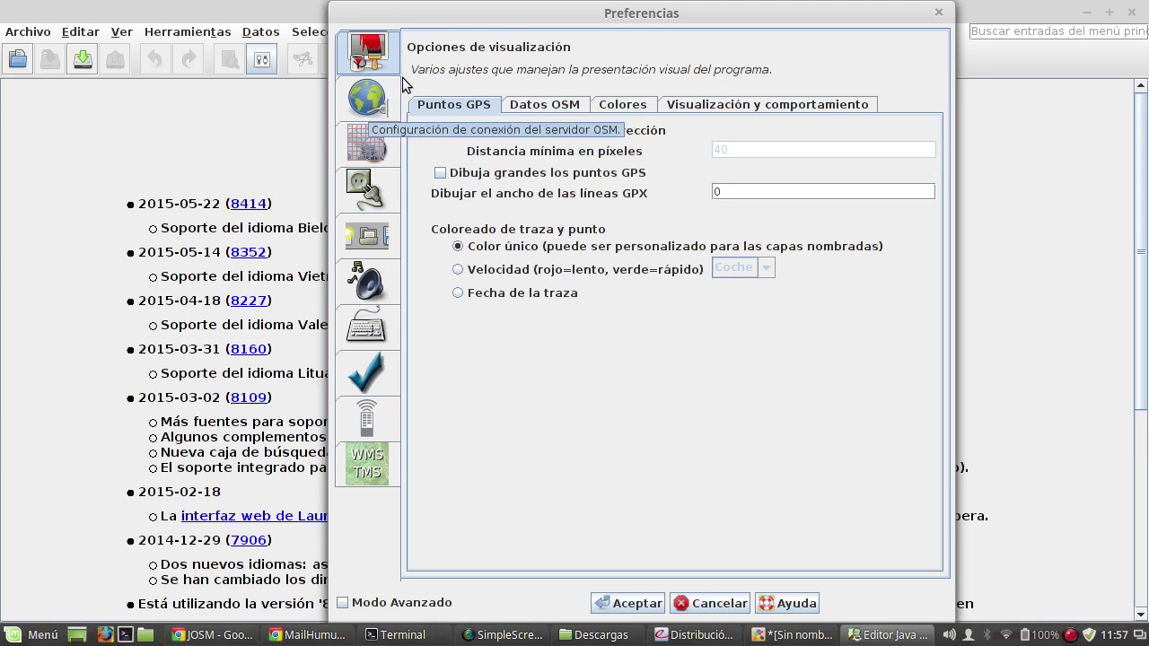
{"action": "left_click", "coordinate": [368, 110]}
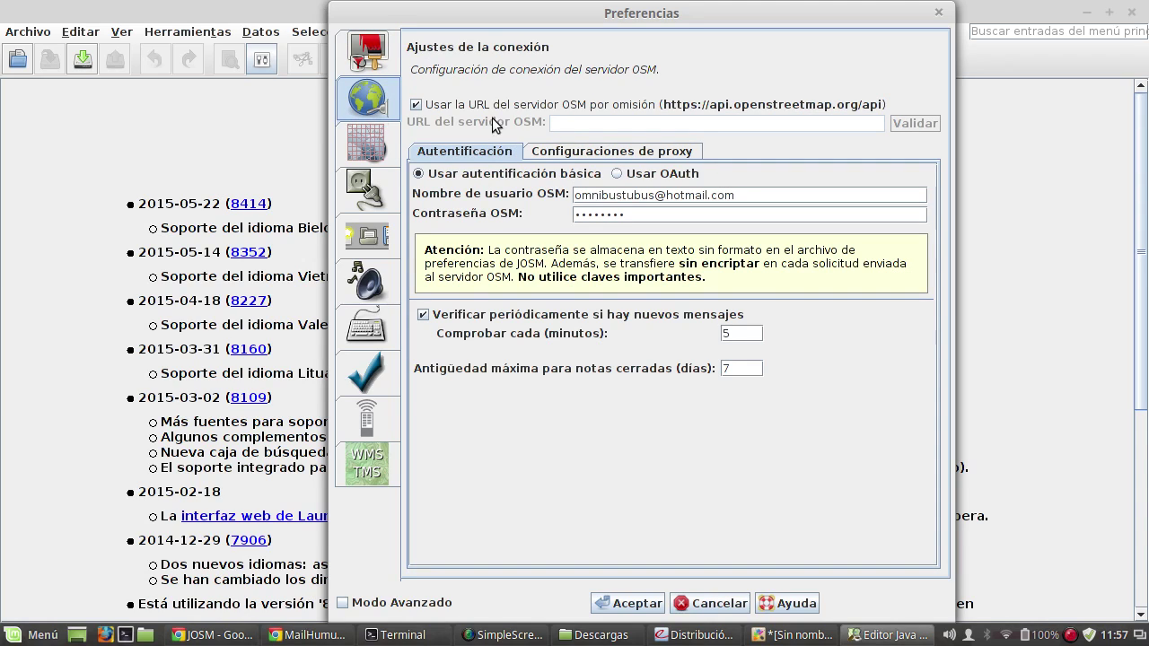
{"action": "left_click", "coordinate": [653, 198]}
{"action": "key", "text": "Tab"}
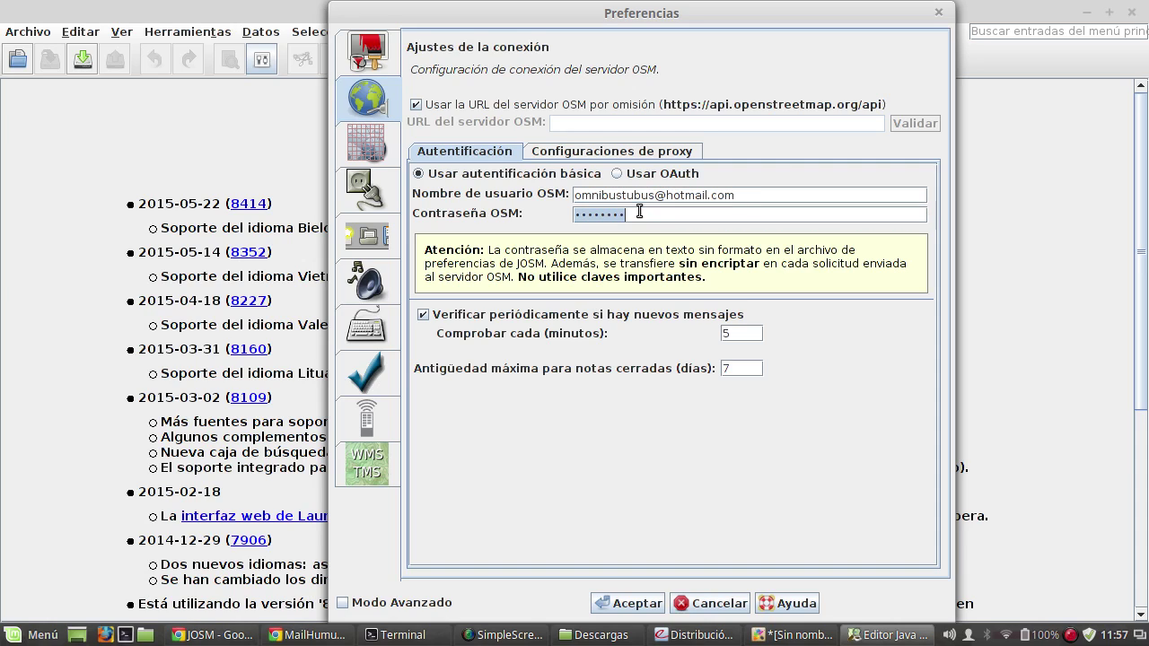
{"action": "left_click", "coordinate": [581, 155]}
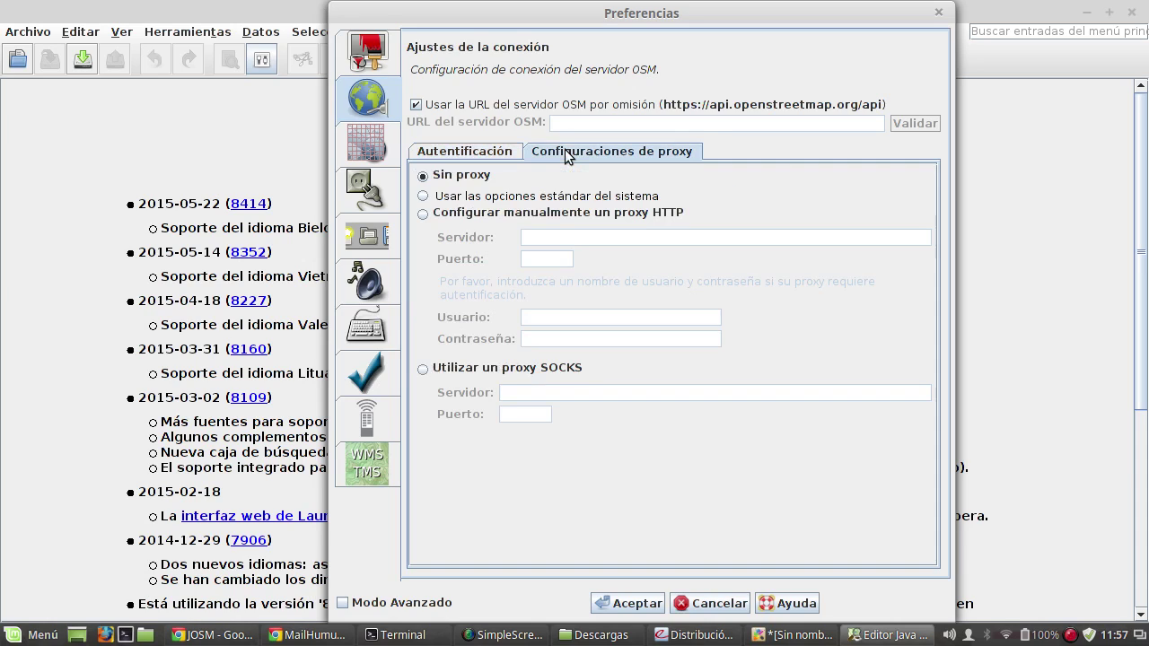
{"action": "left_click", "coordinate": [478, 154]}
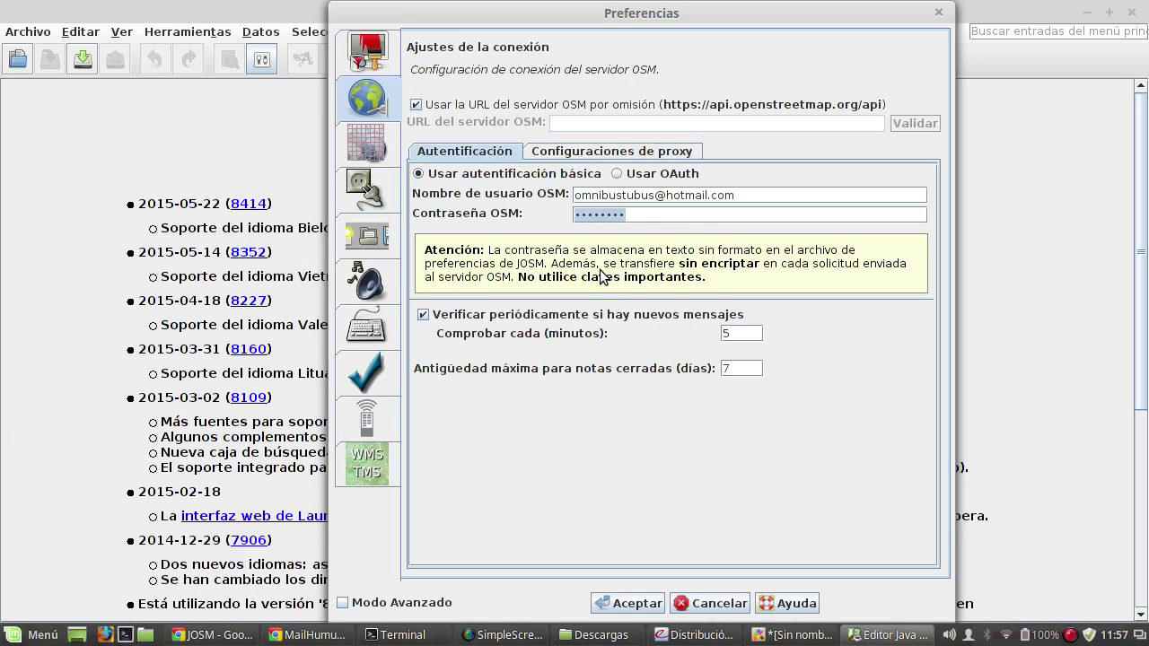
Step: Switch the OSM server authentication to OAuth, authorize JOSM with the stored account credentials, and accept the access token
{"action": "left_click", "coordinate": [618, 175]}
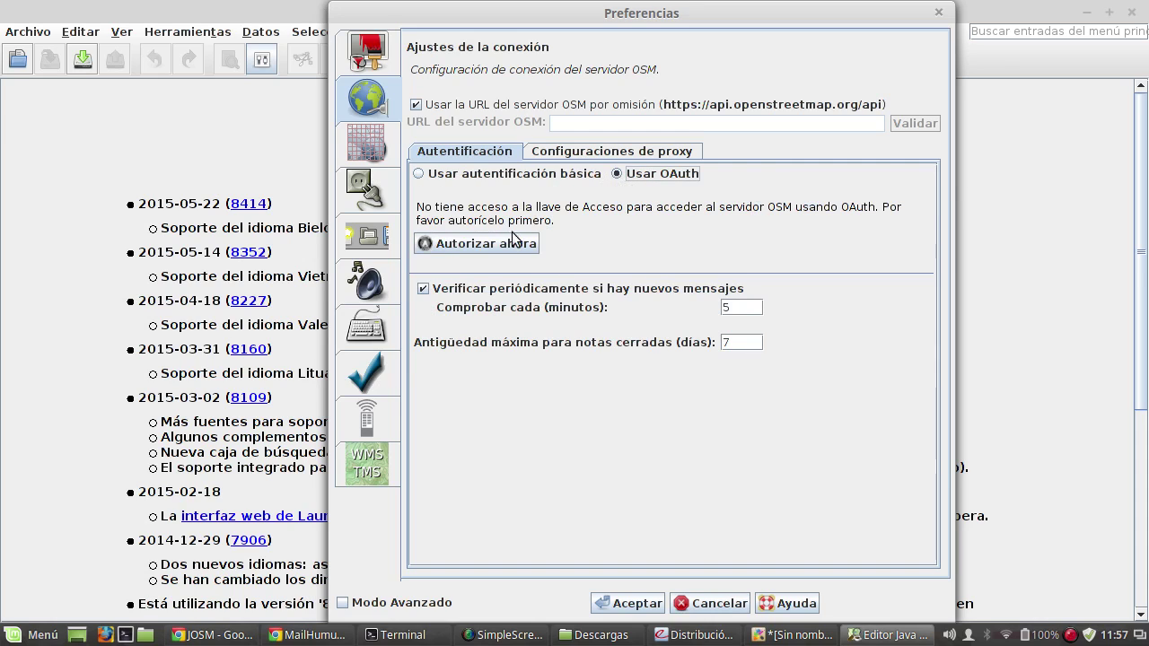
{"action": "left_click", "coordinate": [478, 242]}
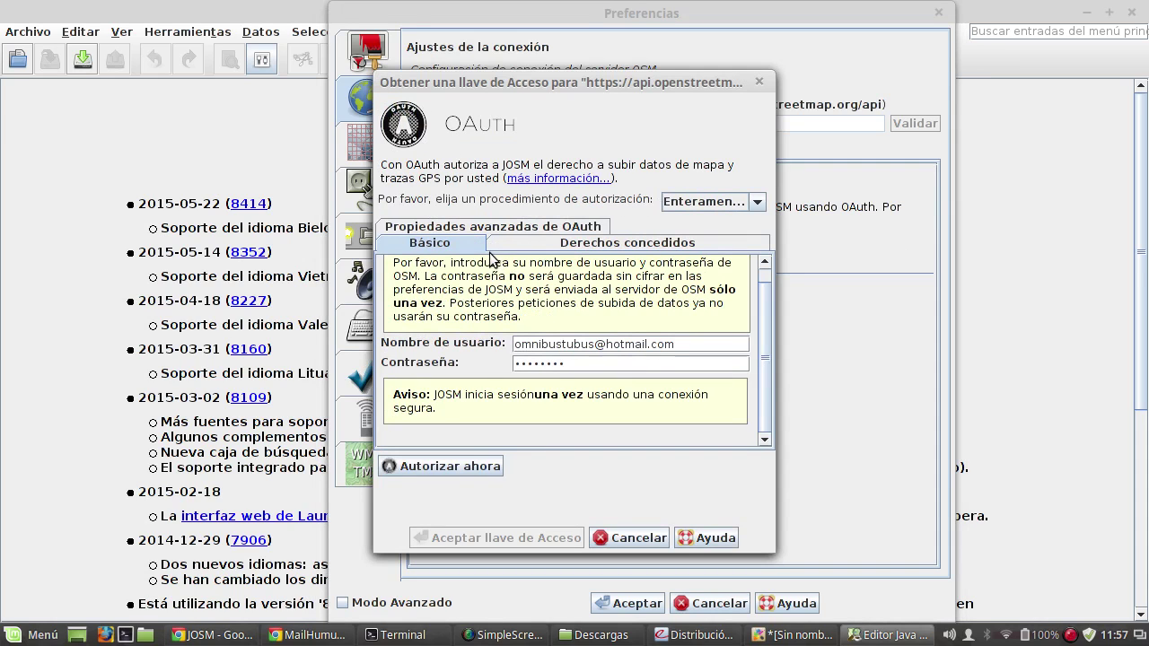
{"action": "left_click", "coordinate": [444, 469]}
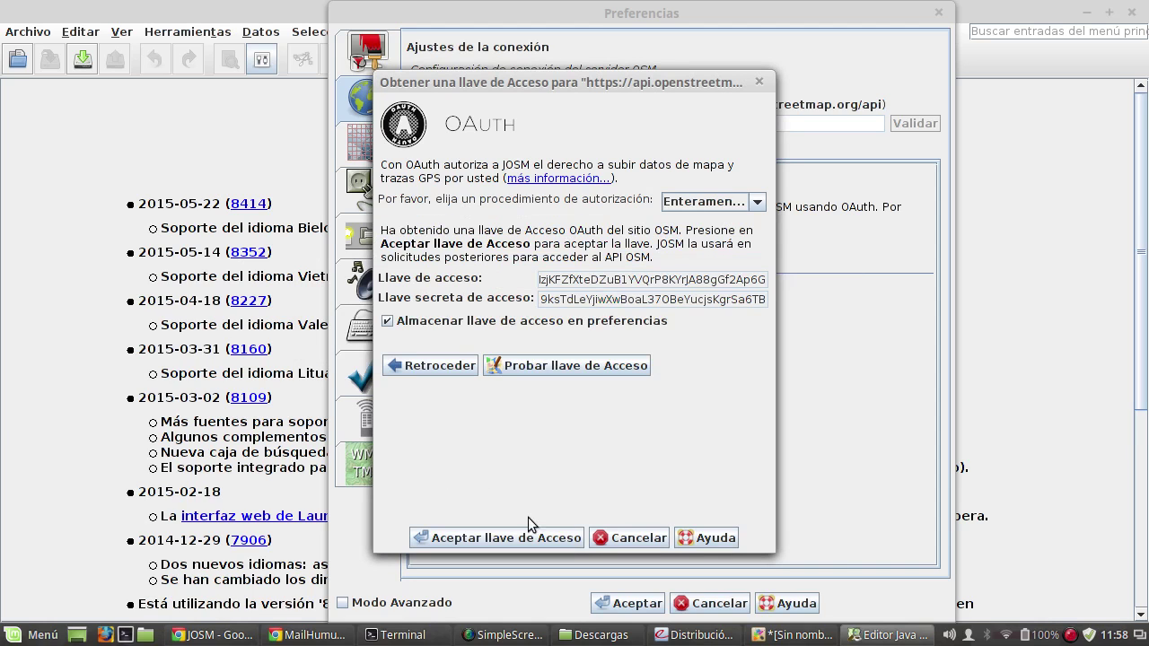
{"action": "left_click", "coordinate": [523, 541]}
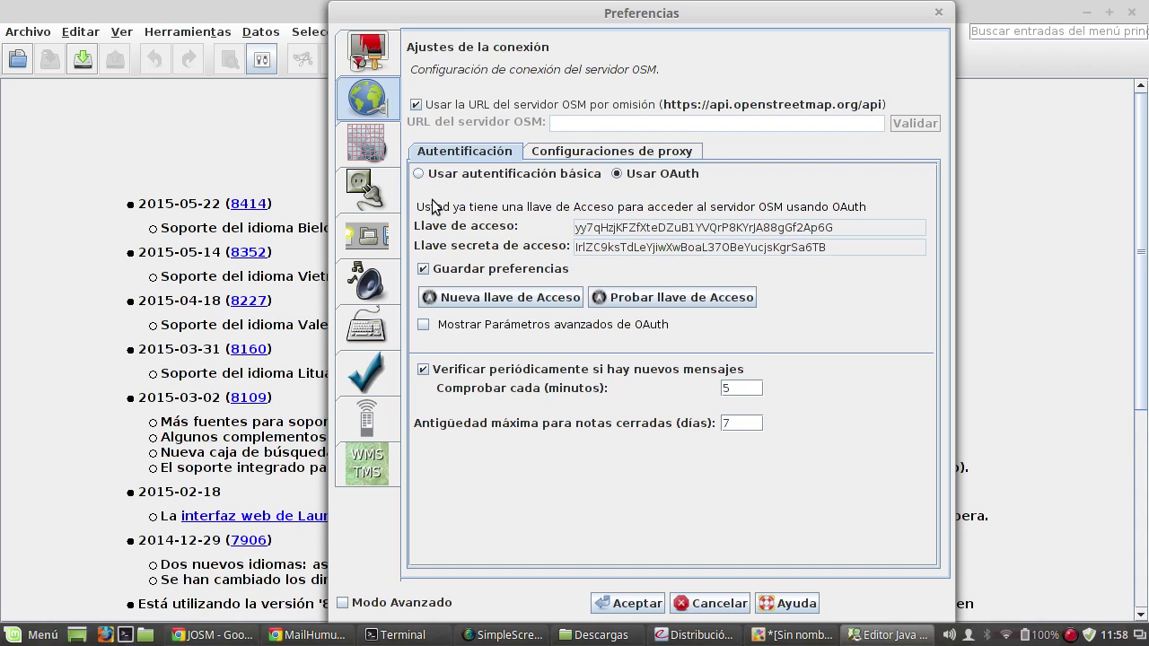
Step: Examine the map projection settings and the list of available plugins in the preferences
{"action": "left_click", "coordinate": [378, 157]}
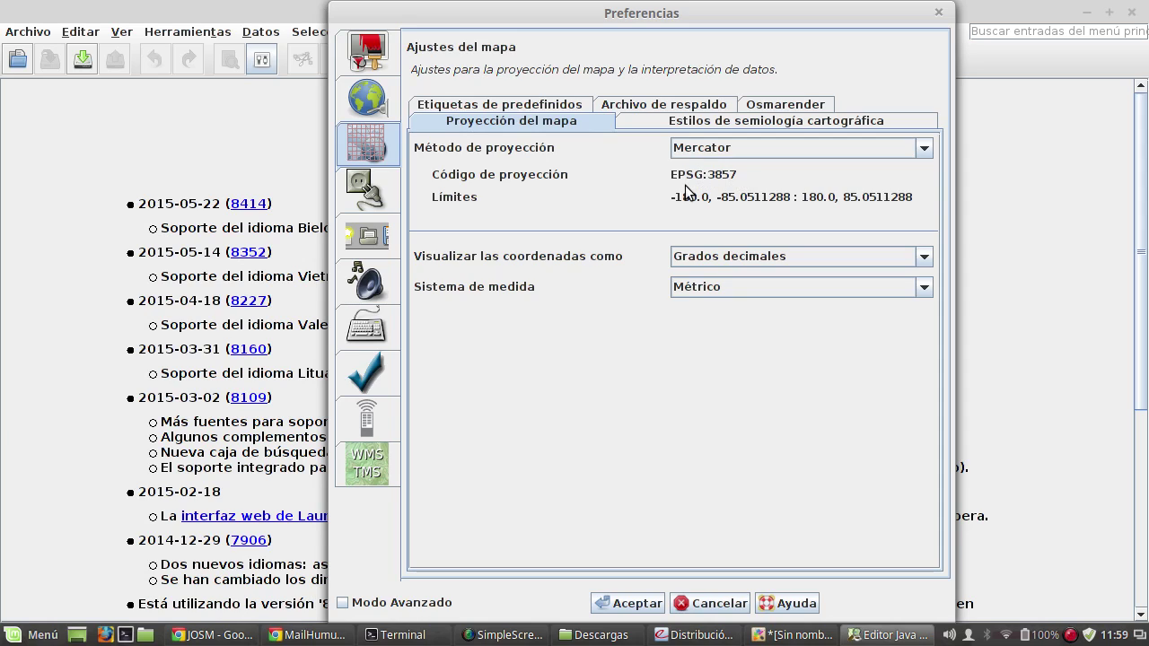
{"action": "left_click", "coordinate": [389, 195]}
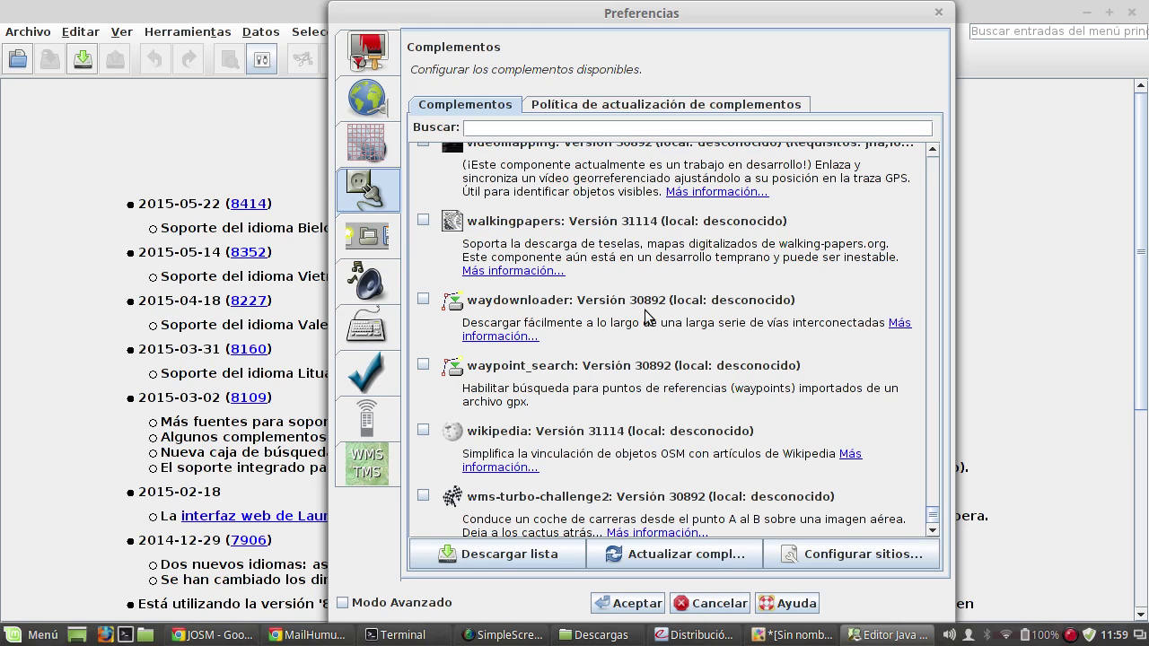
{"action": "key", "text": "alt+Tab"}
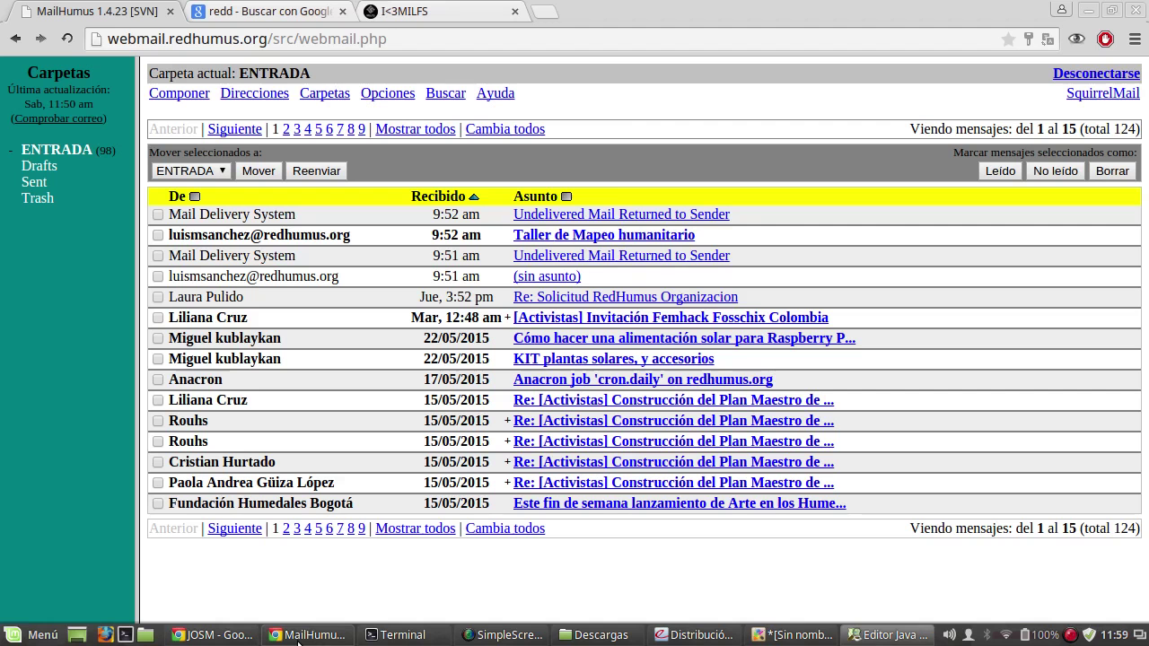
{"action": "left_click", "coordinate": [551, 14]}
{"action": "type", "text": "bus"}
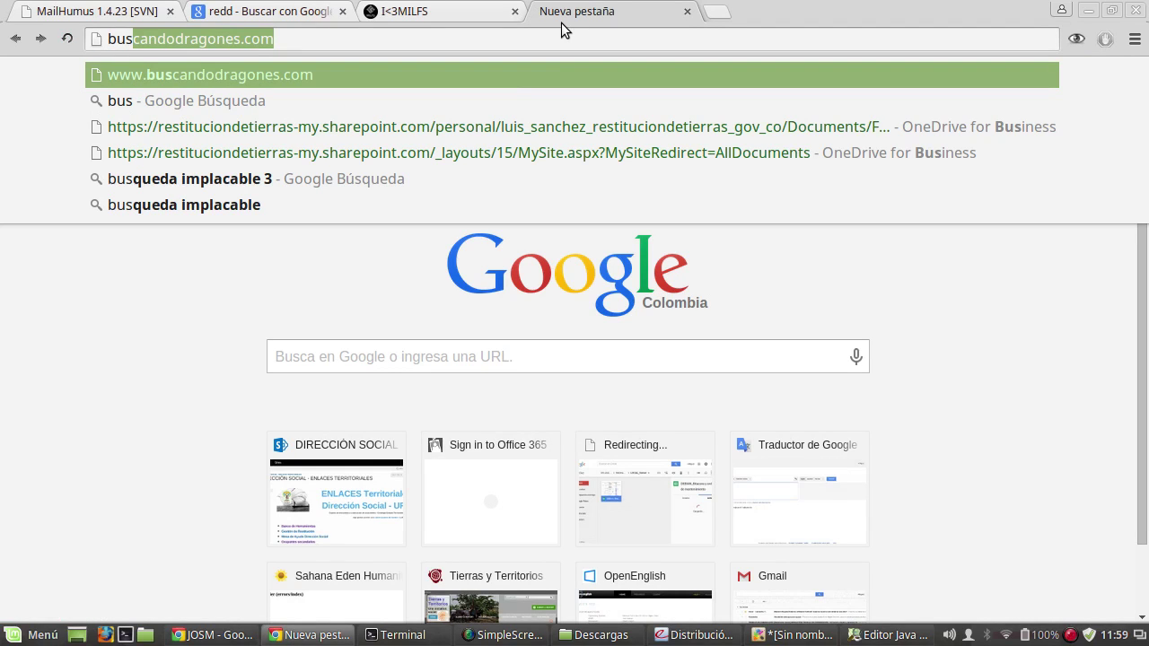
{"action": "key", "text": "Return"}
{"action": "key", "text": "Return"}
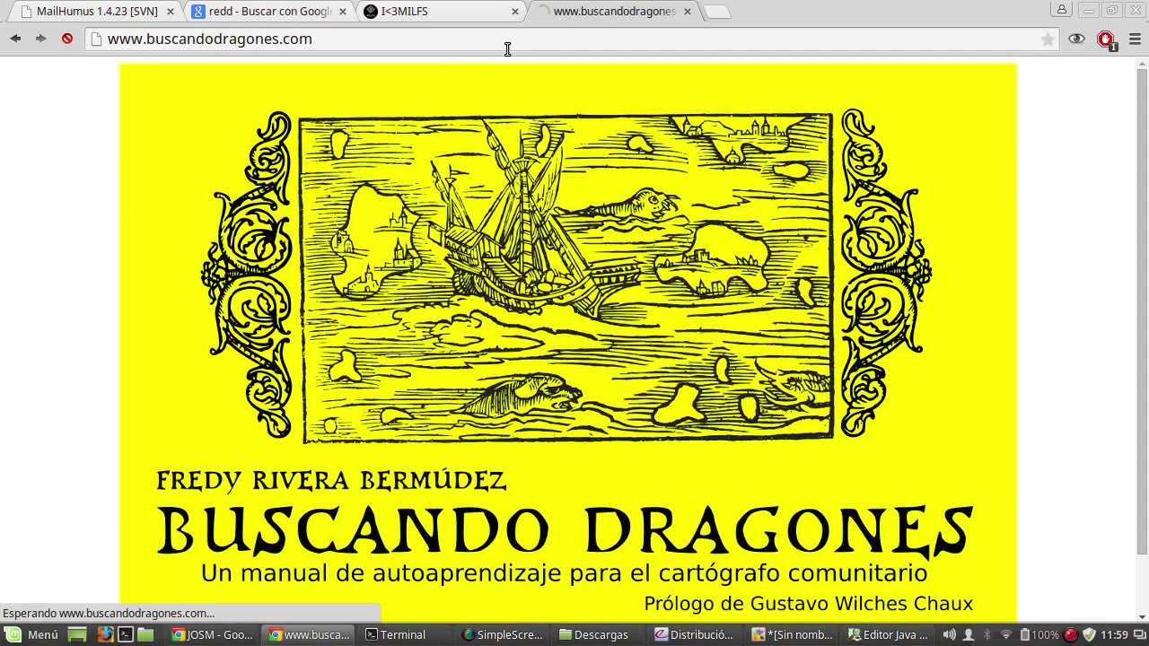
Step: Examine the Buscando Dragones wiki's start page, then open and read its Justificación page
{"action": "scroll", "coordinate": [637, 326], "scroll_direction": "down", "scroll_amount": 1}
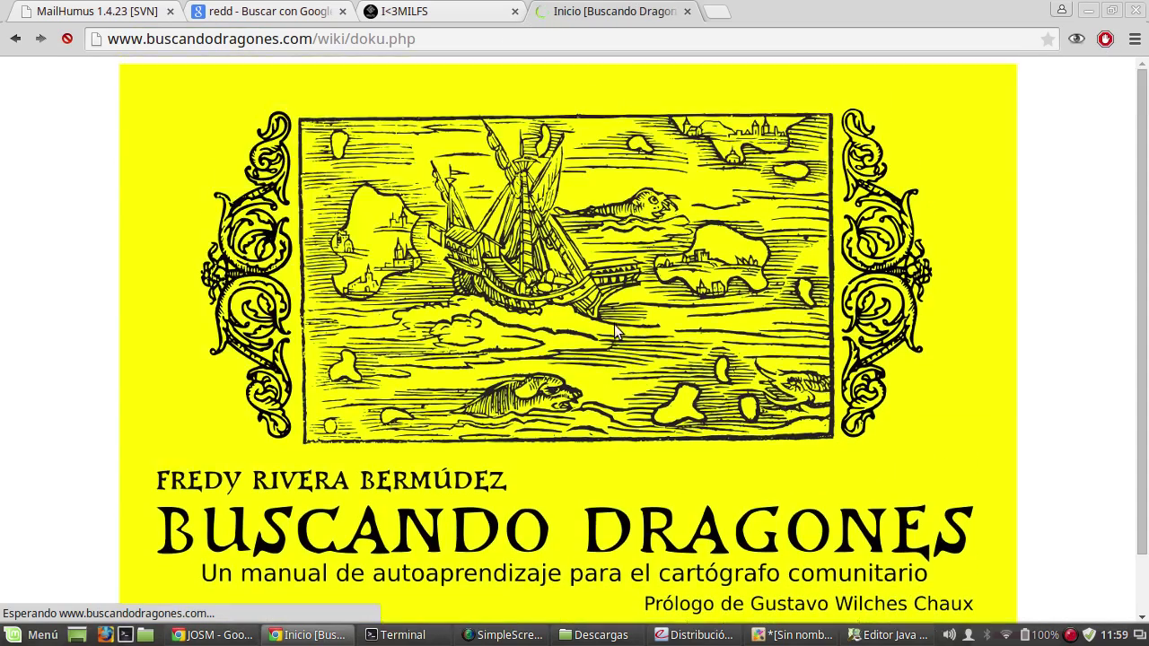
{"action": "scroll", "coordinate": [610, 341], "scroll_direction": "down", "scroll_amount": 3}
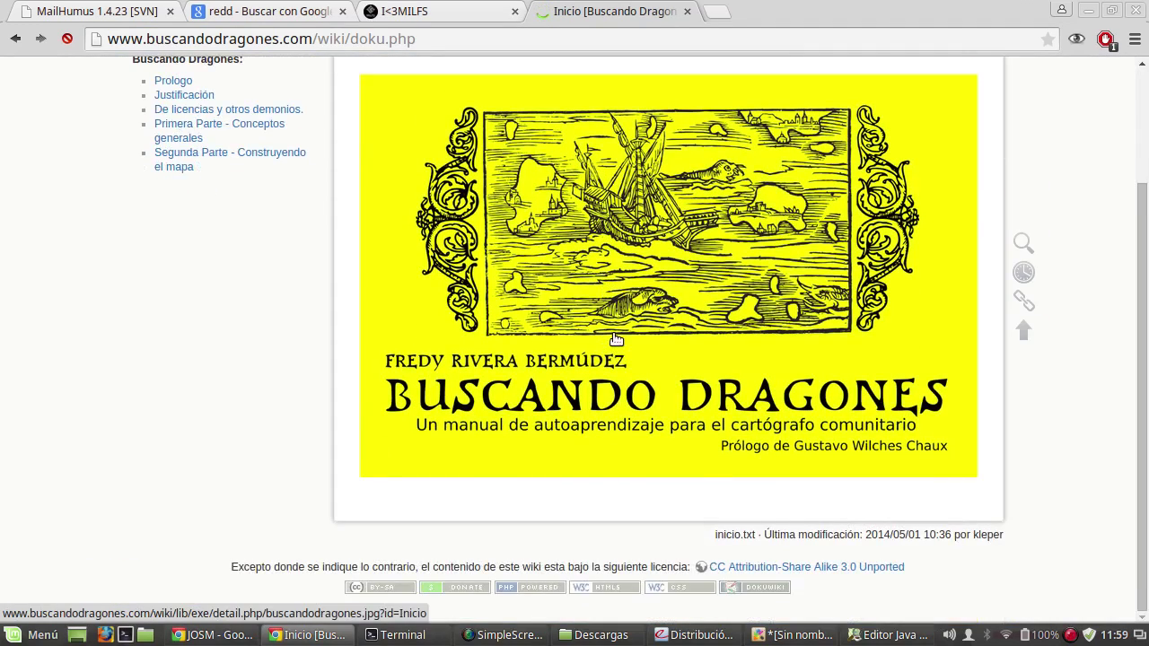
{"action": "scroll", "coordinate": [607, 346], "scroll_direction": "up", "scroll_amount": 3}
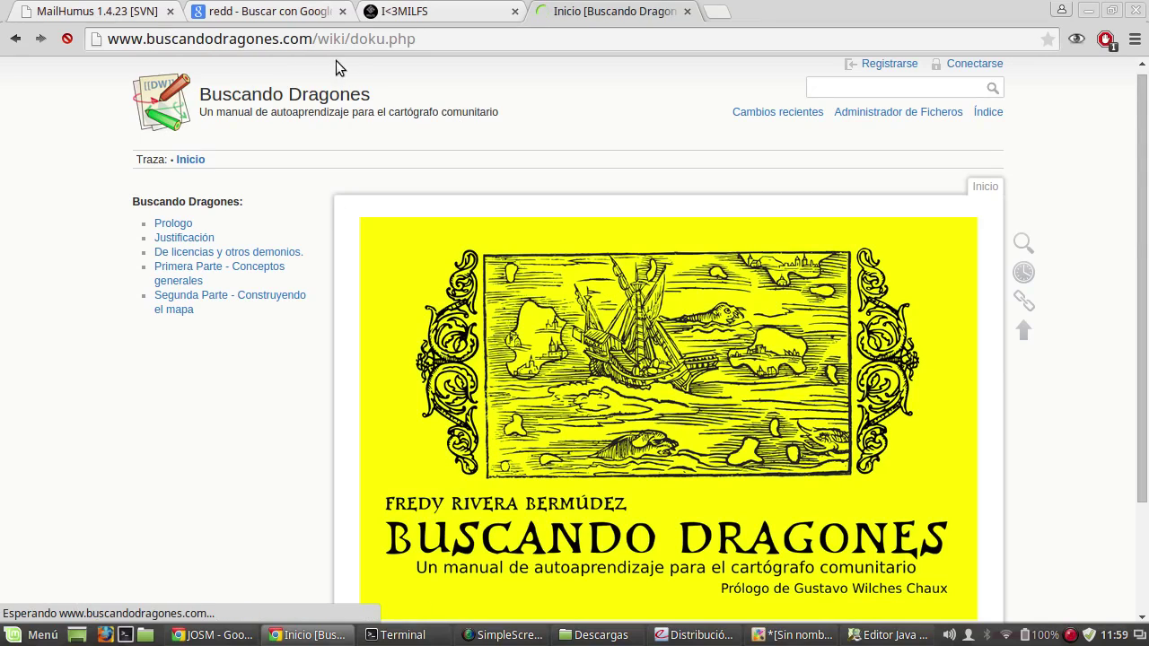
{"action": "left_click", "coordinate": [286, 43]}
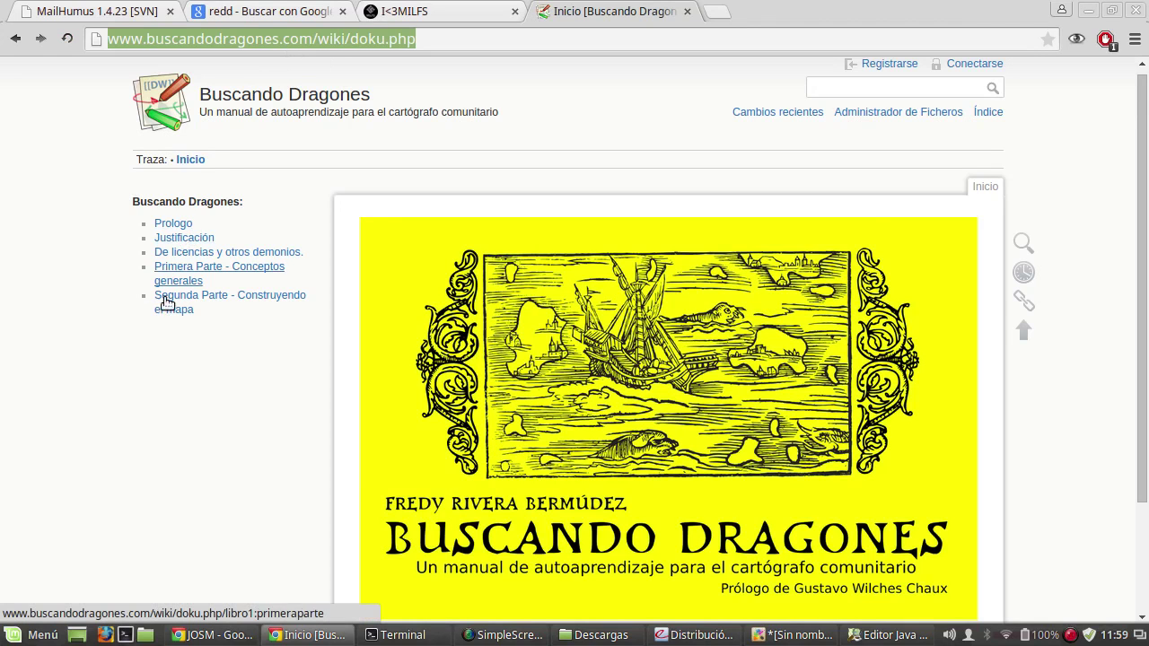
{"action": "scroll", "coordinate": [226, 305], "scroll_direction": "down", "scroll_amount": 3}
{"action": "scroll", "coordinate": [229, 304], "scroll_direction": "up", "scroll_amount": 3}
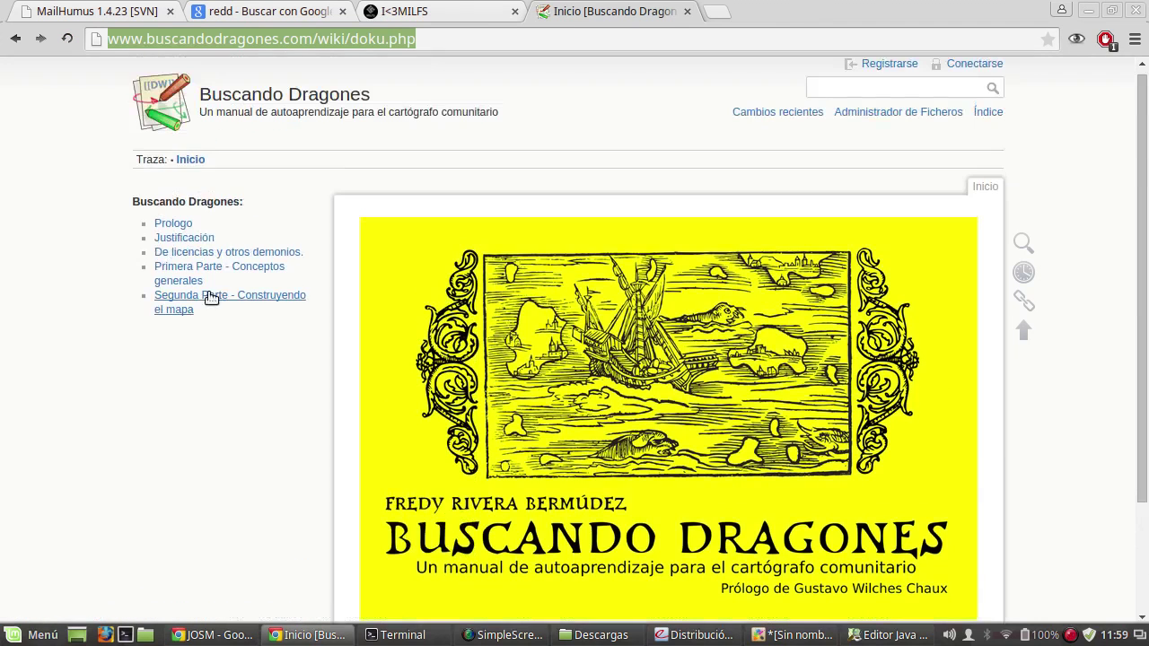
{"action": "left_click", "coordinate": [189, 242]}
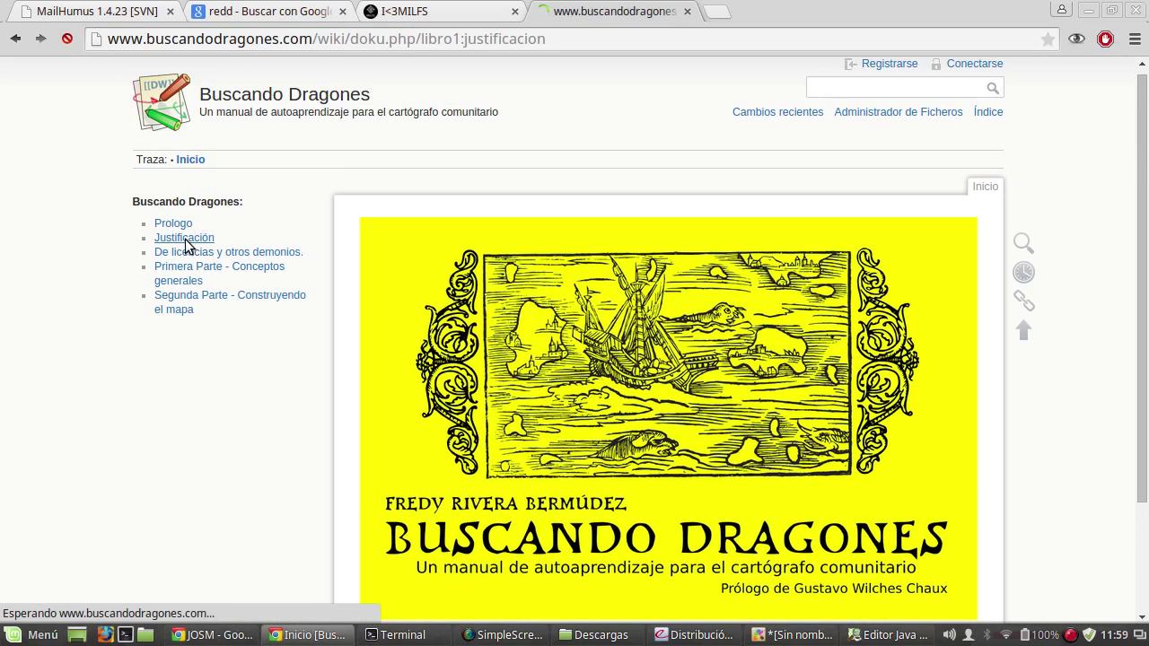
{"action": "scroll", "coordinate": [328, 395], "scroll_direction": "down", "scroll_amount": 4}
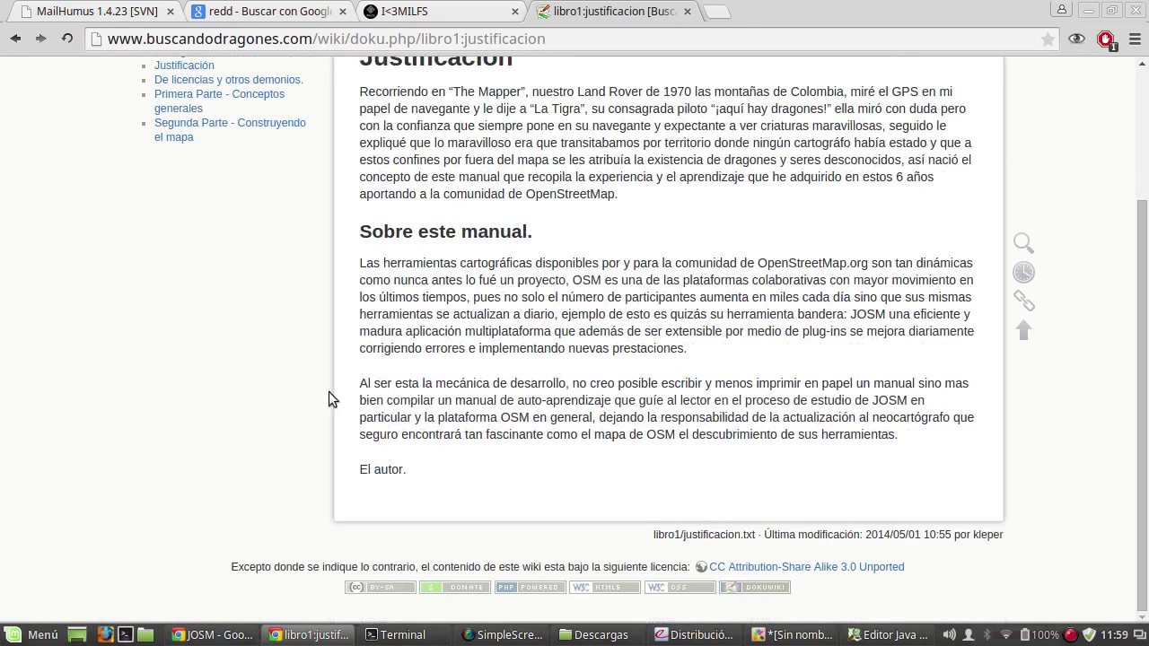
Step: Look through the wiki's Primera Parte - Conceptos generales chapter and open Segunda Parte - Construyendo el mapa
{"action": "left_click", "coordinate": [203, 149]}
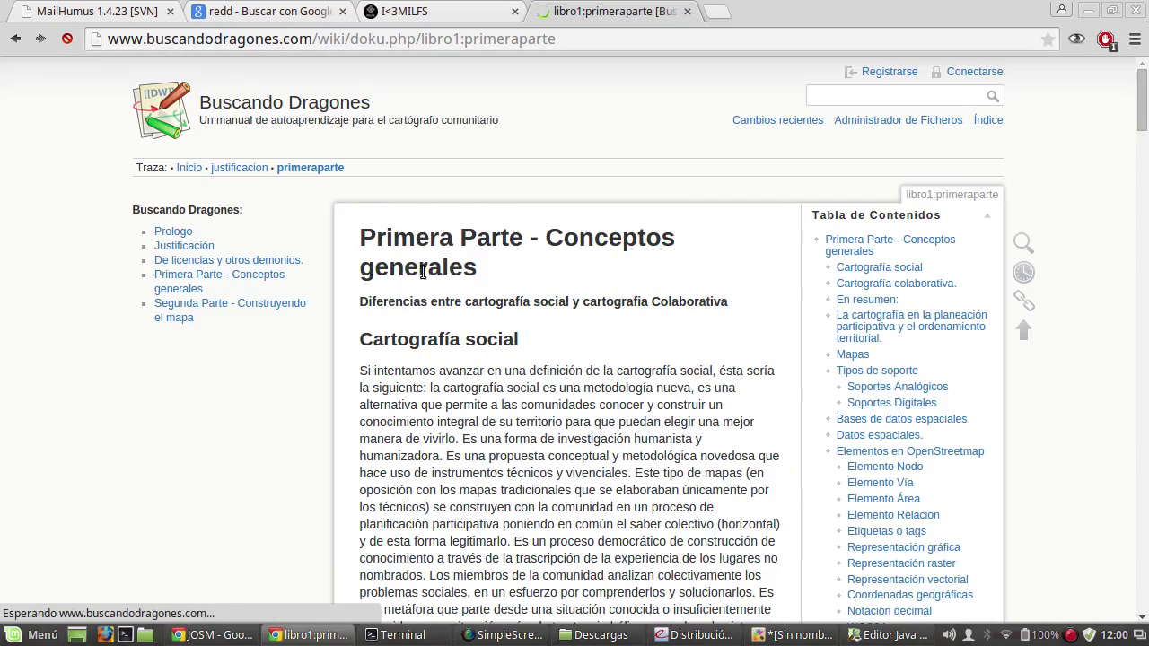
{"action": "scroll", "coordinate": [568, 384], "scroll_direction": "down", "scroll_amount": 7}
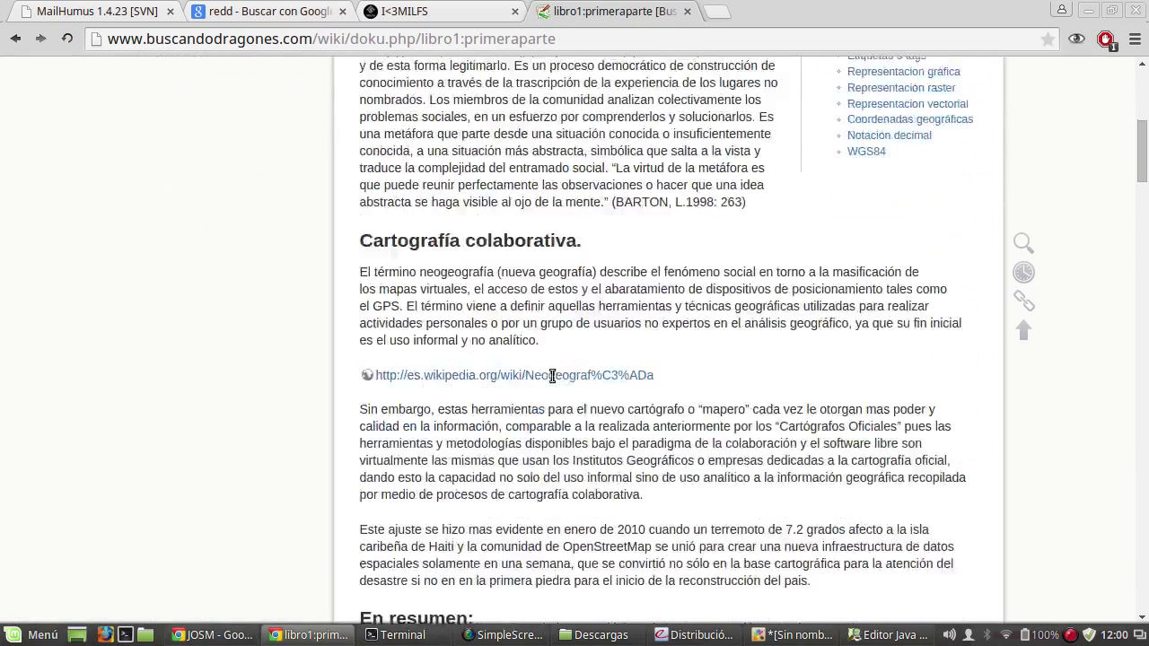
{"action": "scroll", "coordinate": [554, 377], "scroll_direction": "down", "scroll_amount": 15}
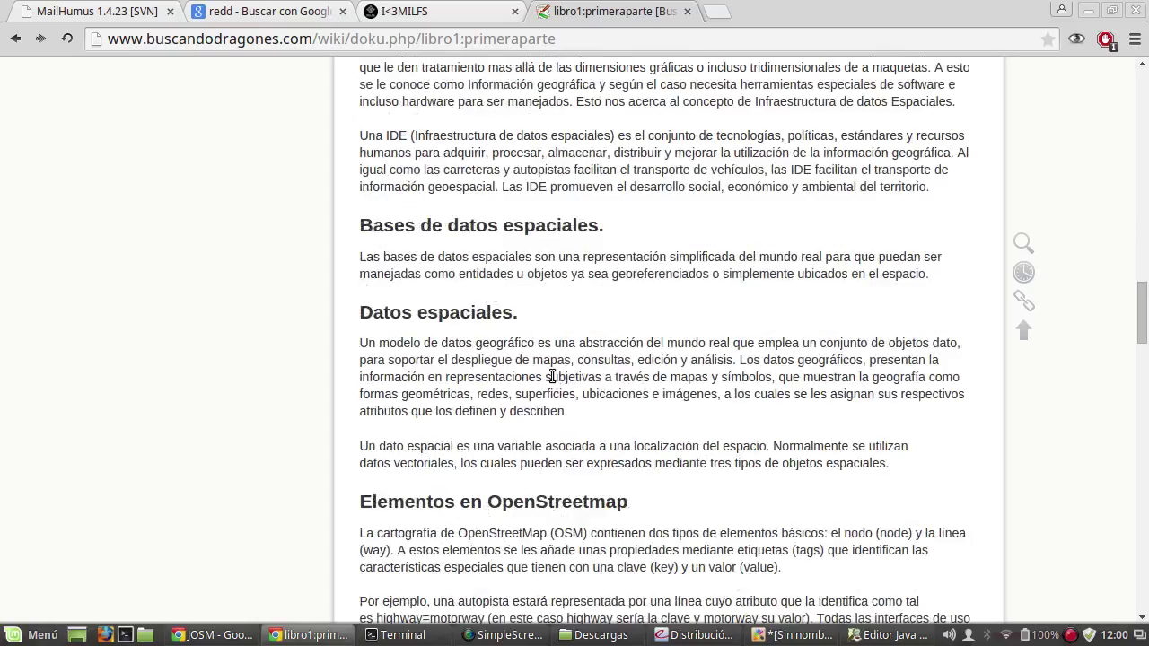
{"action": "scroll", "coordinate": [553, 383], "scroll_direction": "up", "scroll_amount": 20}
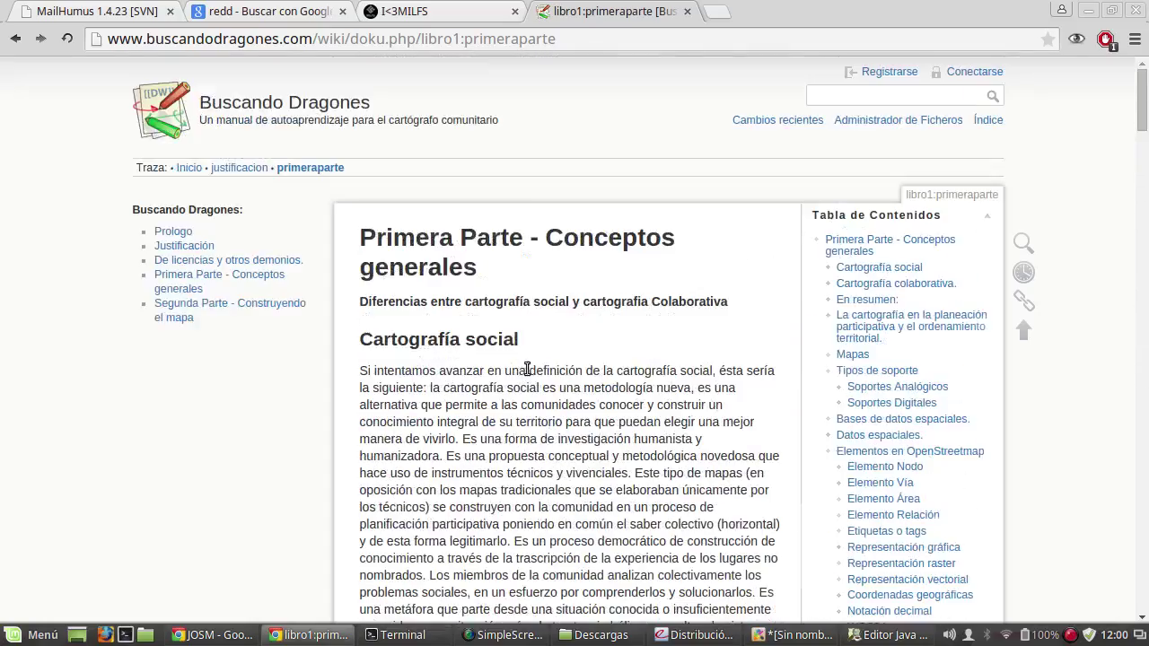
{"action": "left_click", "coordinate": [180, 322]}
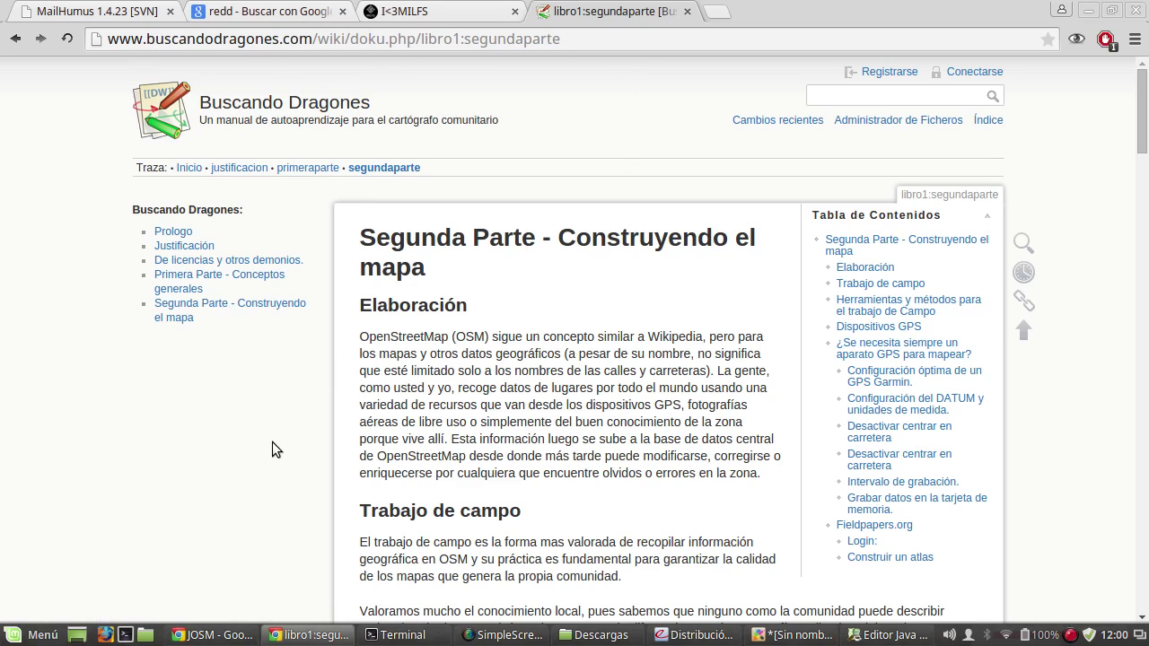
{"action": "left_click", "coordinate": [218, 639]}
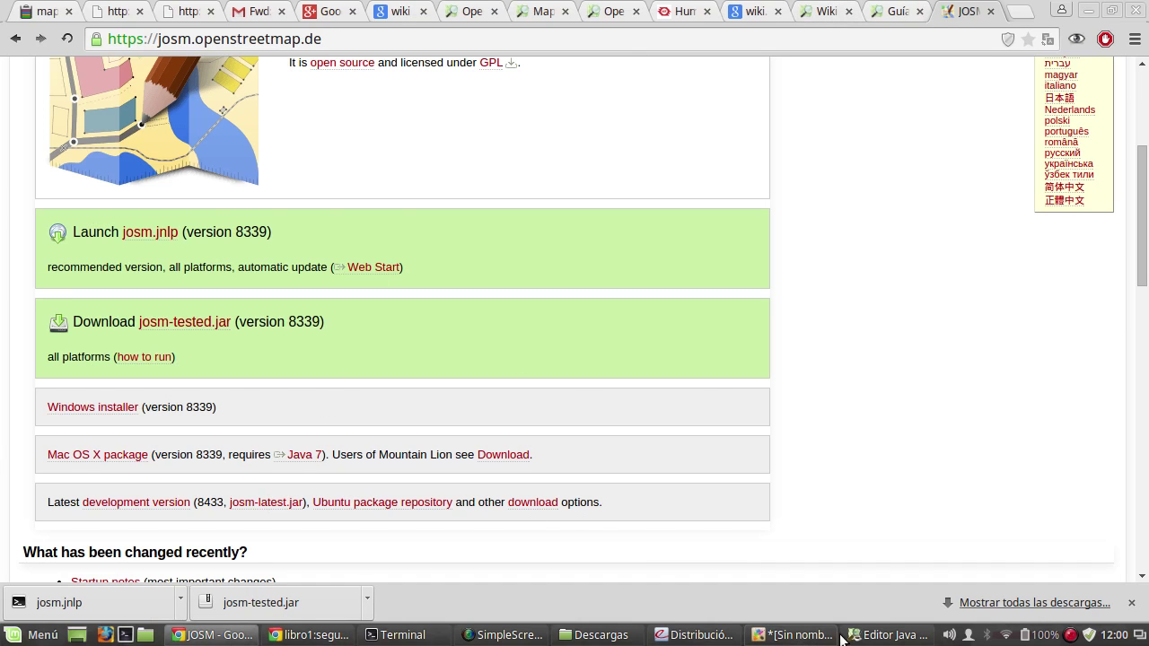
{"action": "left_click", "coordinate": [883, 635]}
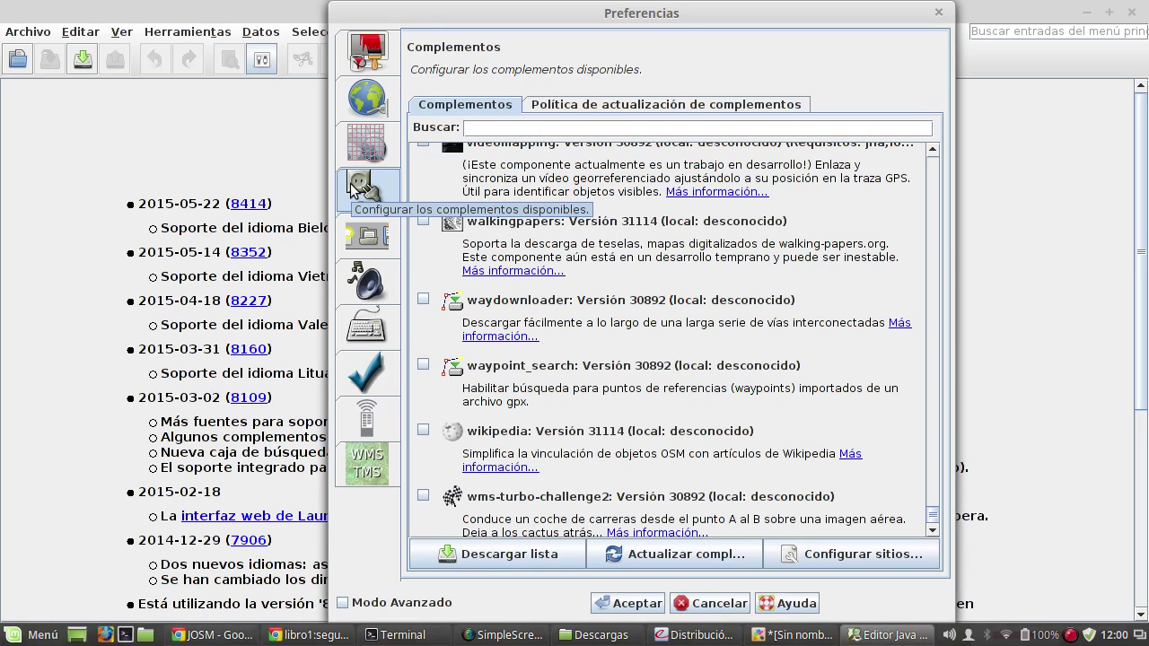
{"action": "left_click", "coordinate": [339, 637]}
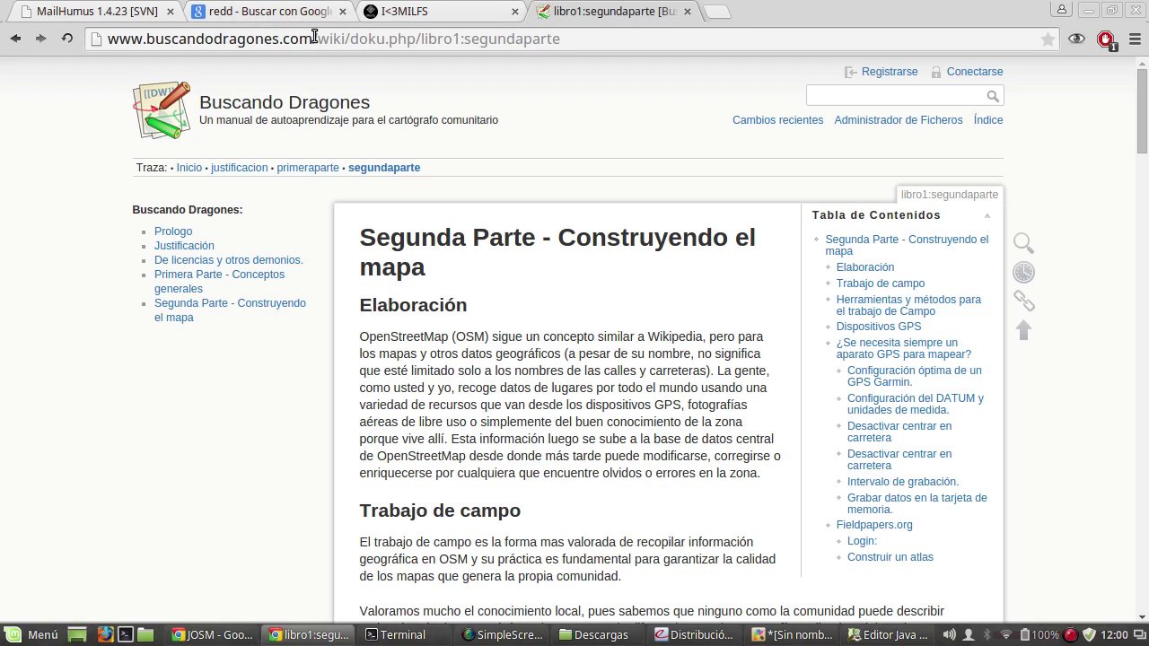
{"action": "left_click_drag", "start_coordinate": [314, 38], "coordinate": [27, 41]}
{"action": "key", "text": "ctrl+c"}
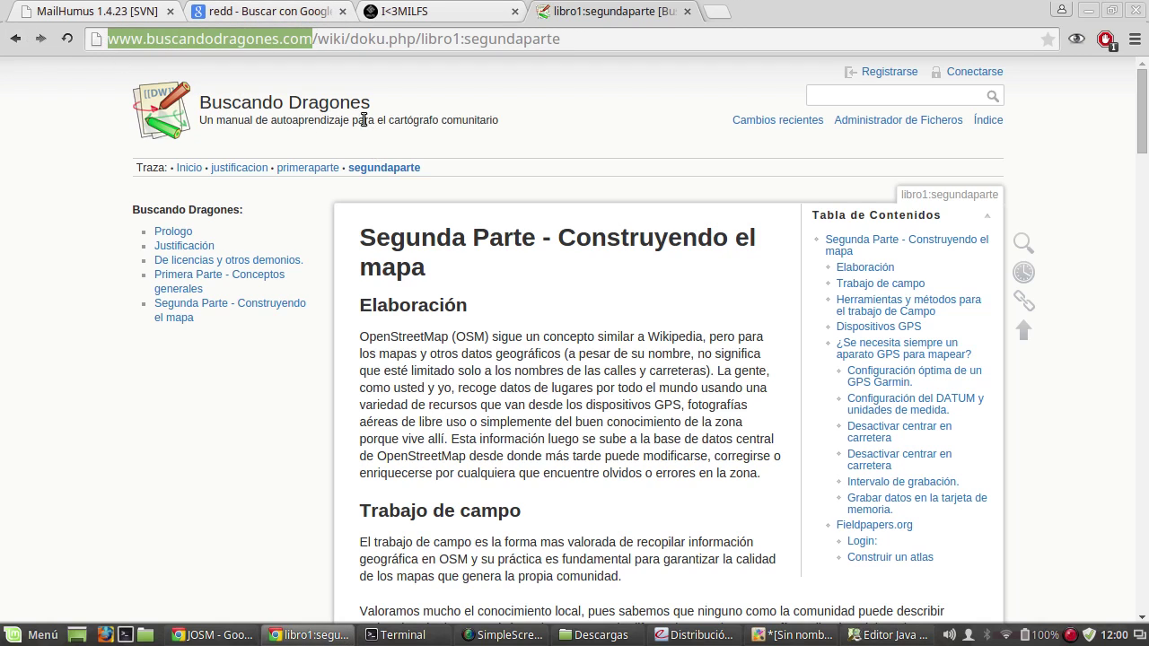
{"action": "left_click", "coordinate": [175, 638]}
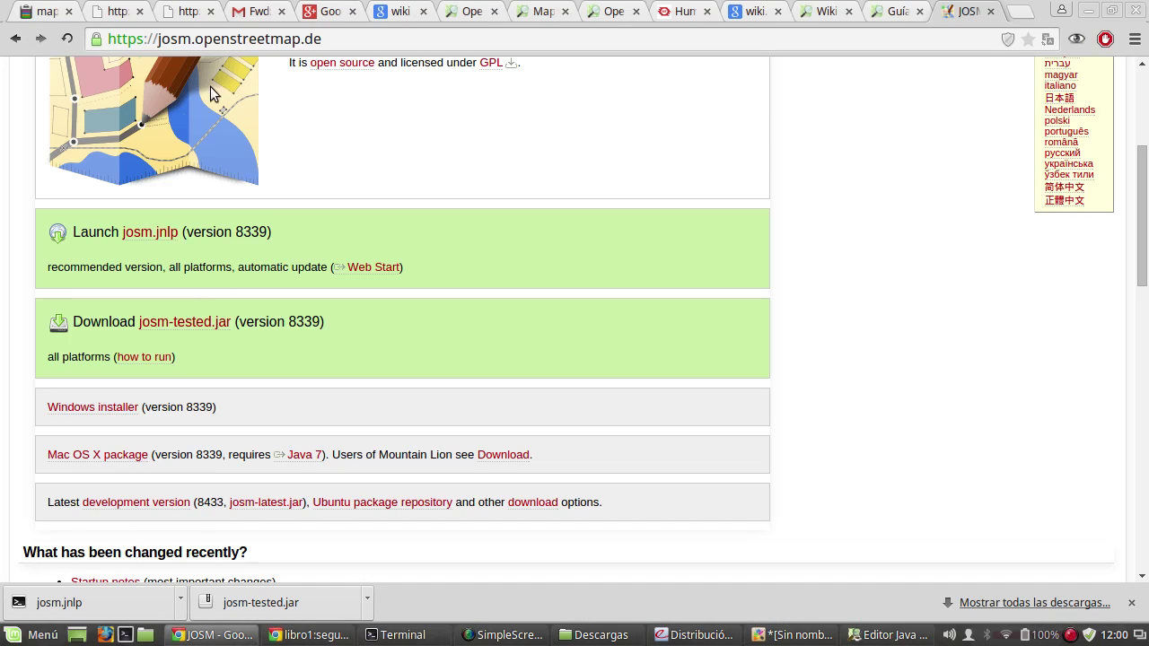
{"action": "left_click", "coordinate": [54, 12]}
{"action": "scroll", "coordinate": [268, 497], "scroll_direction": "down", "scroll_amount": 1}
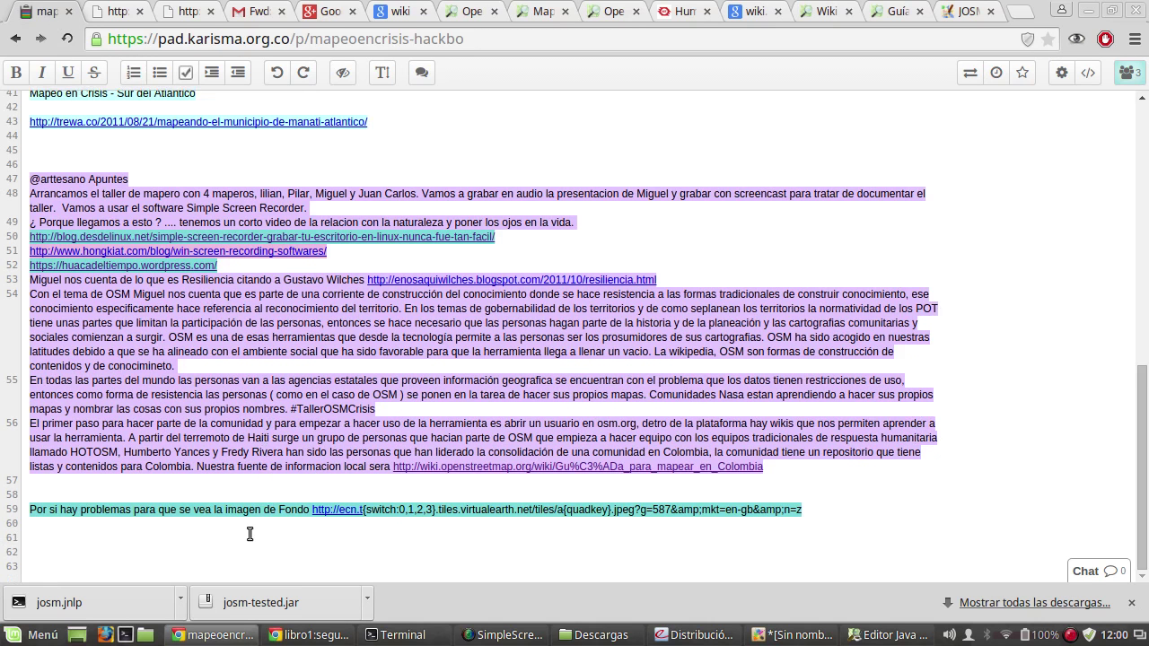
{"action": "key", "text": "ctrl+v"}
{"action": "key", "text": "Return"}
{"action": "key", "text": "Return"}
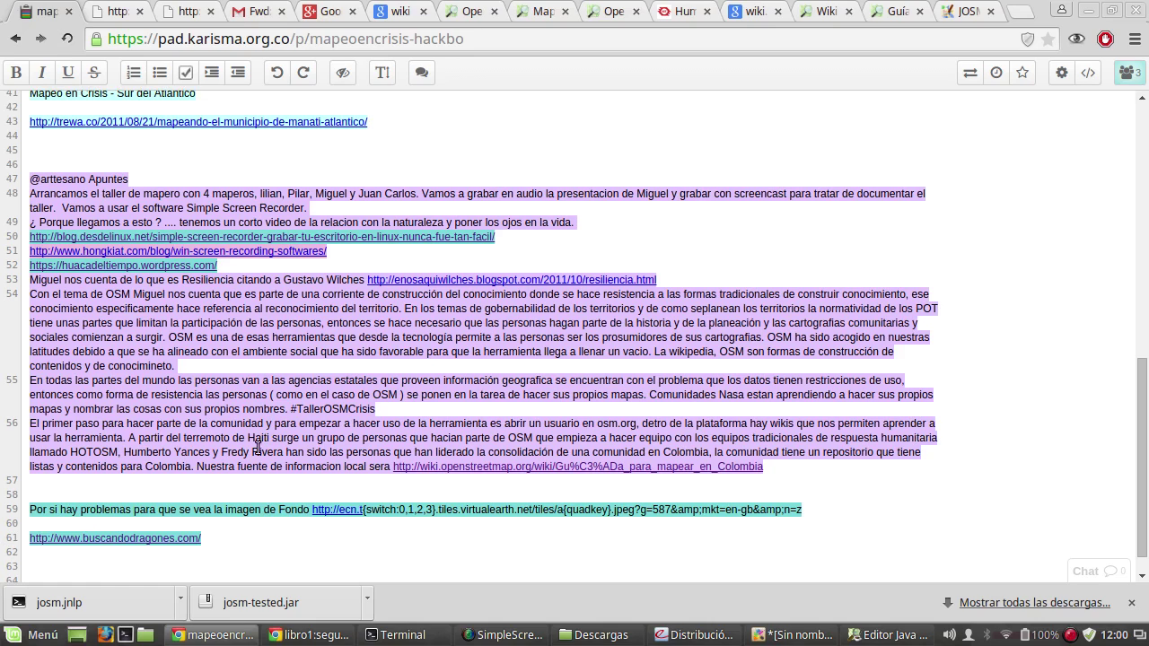
Step: Close the JOSM website tab, then close GIMP, discarding the unsaved drawing
{"action": "left_click", "coordinate": [990, 12]}
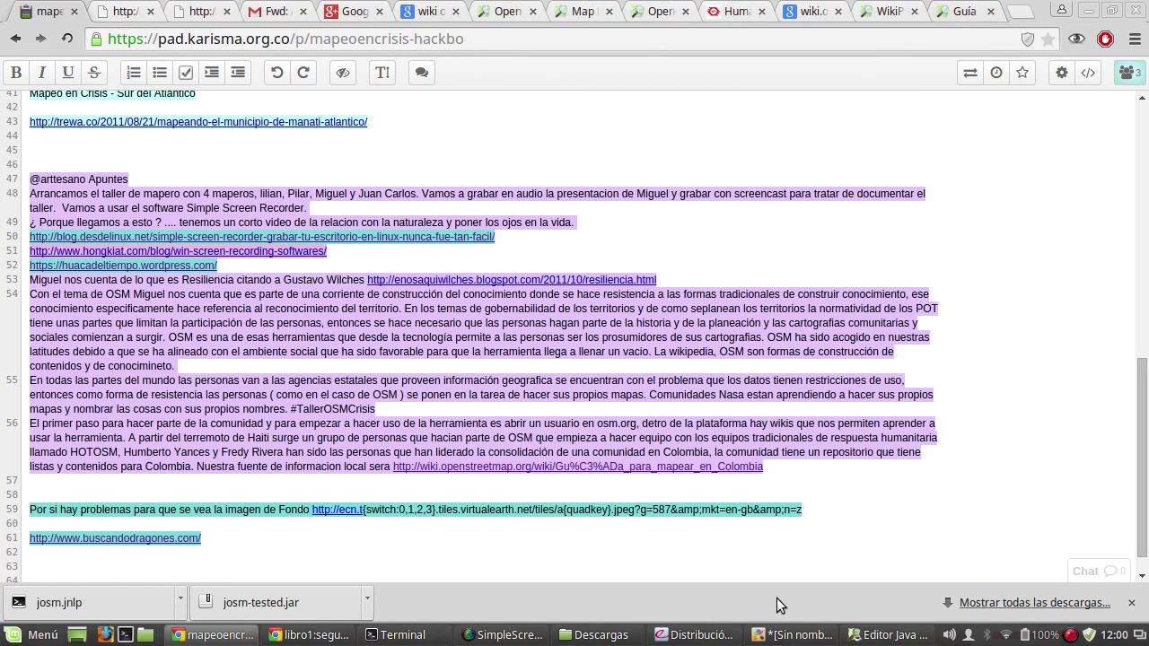
{"action": "left_click", "coordinate": [789, 634]}
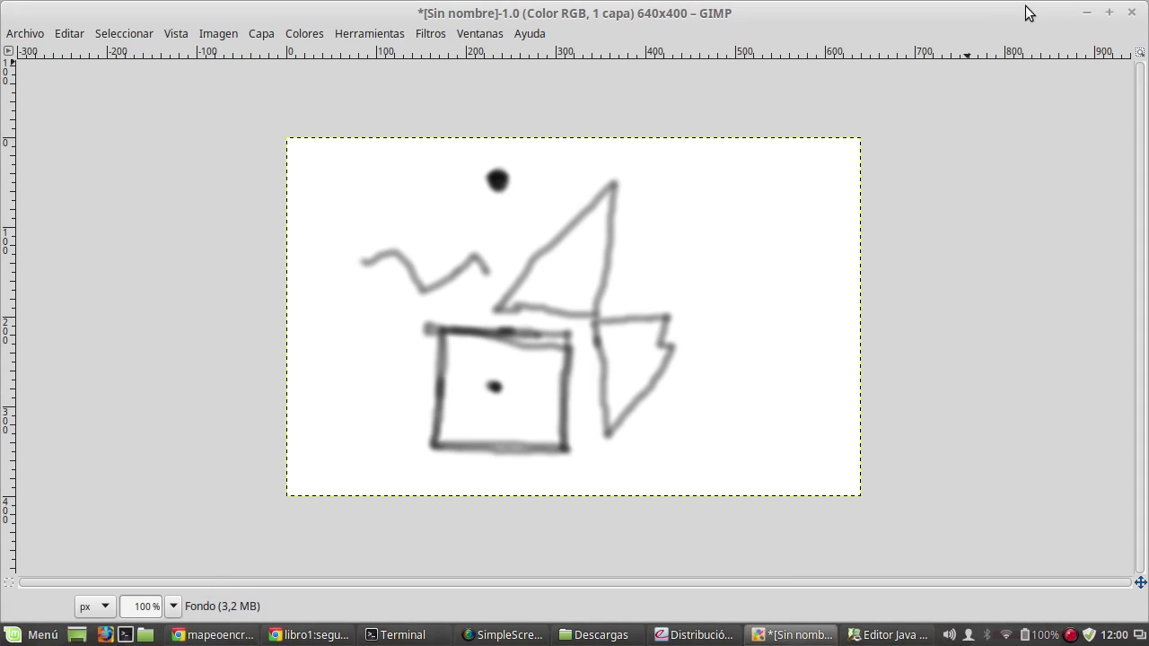
{"action": "left_click", "coordinate": [1133, 13]}
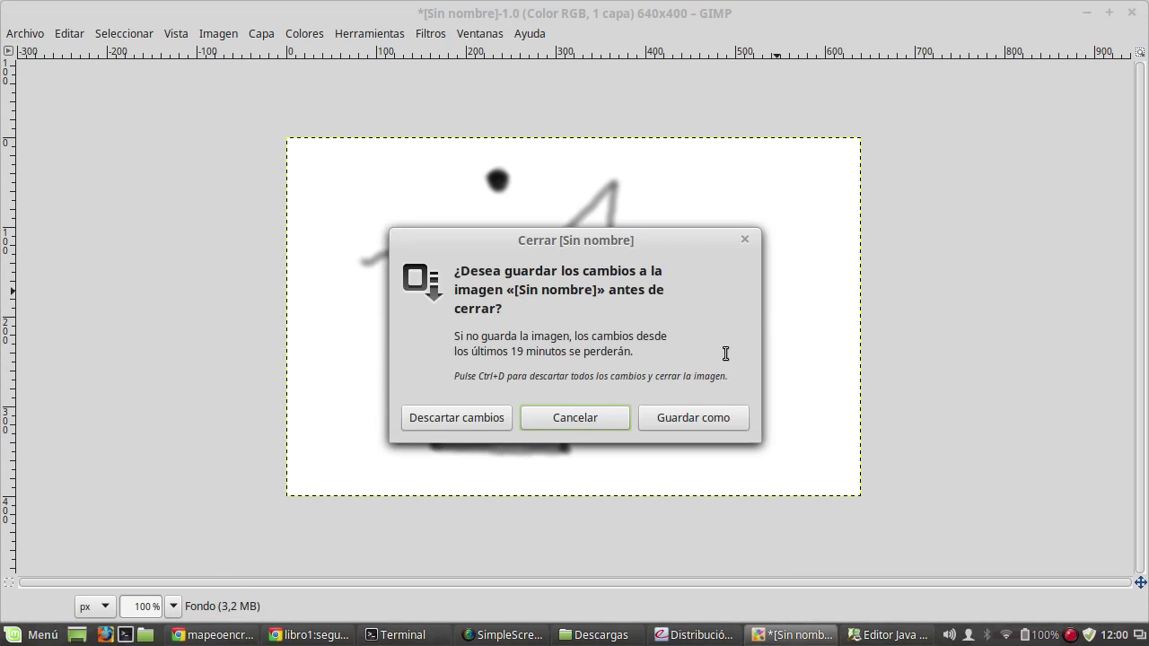
{"action": "left_click", "coordinate": [499, 420]}
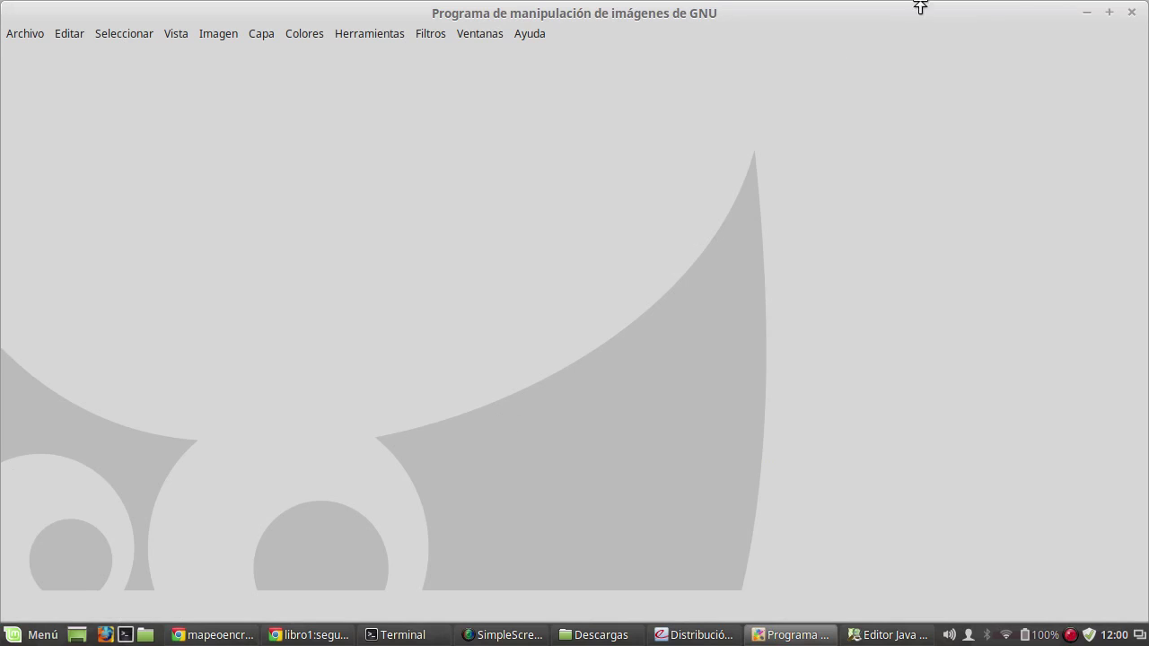
{"action": "left_click", "coordinate": [1132, 12]}
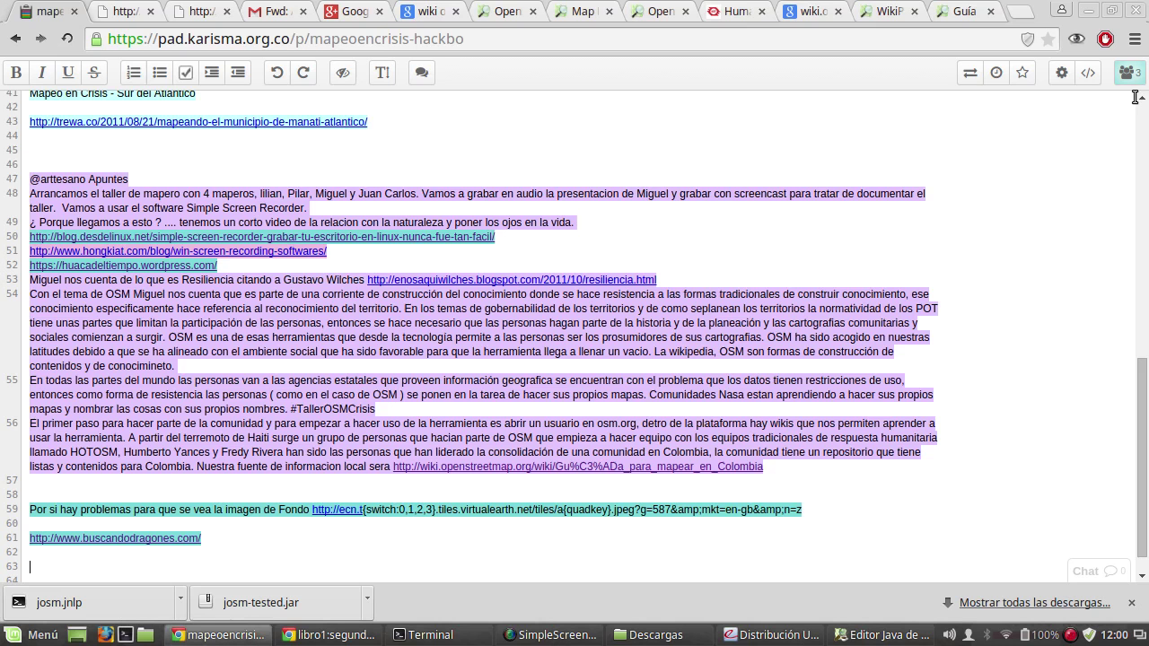
Step: Return to the JOSM plugin preferences and download the current list of available plugins
{"action": "left_click", "coordinate": [840, 638]}
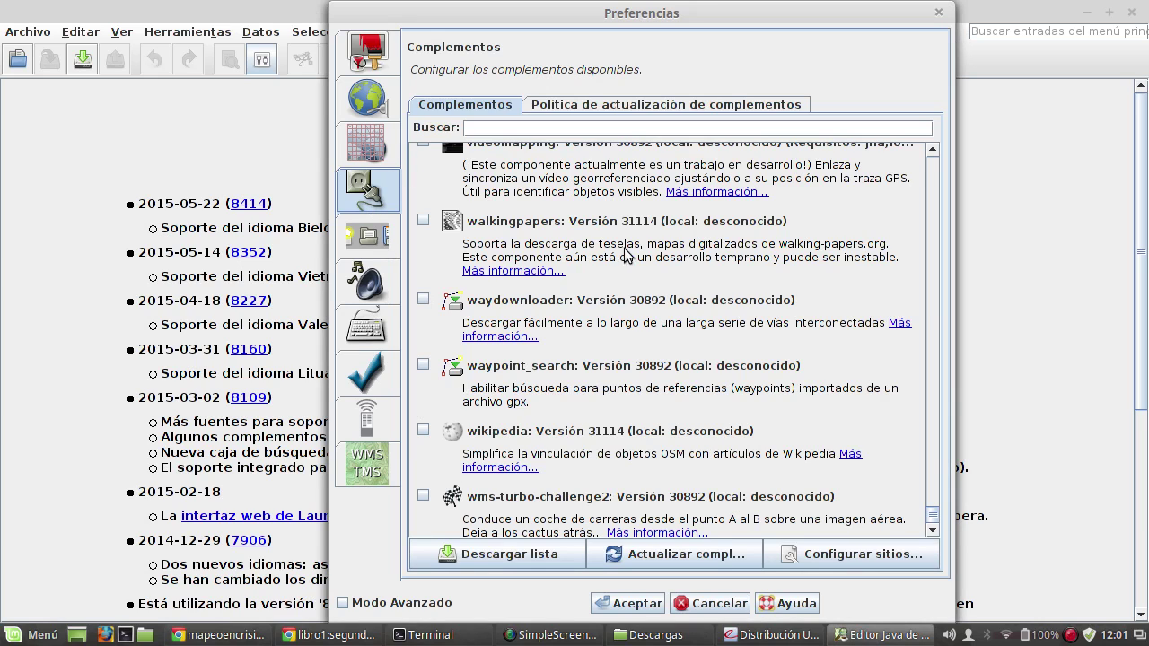
{"action": "scroll", "coordinate": [713, 247], "scroll_direction": "up", "scroll_amount": 5}
{"action": "scroll", "coordinate": [836, 404], "scroll_direction": "up", "scroll_amount": 1}
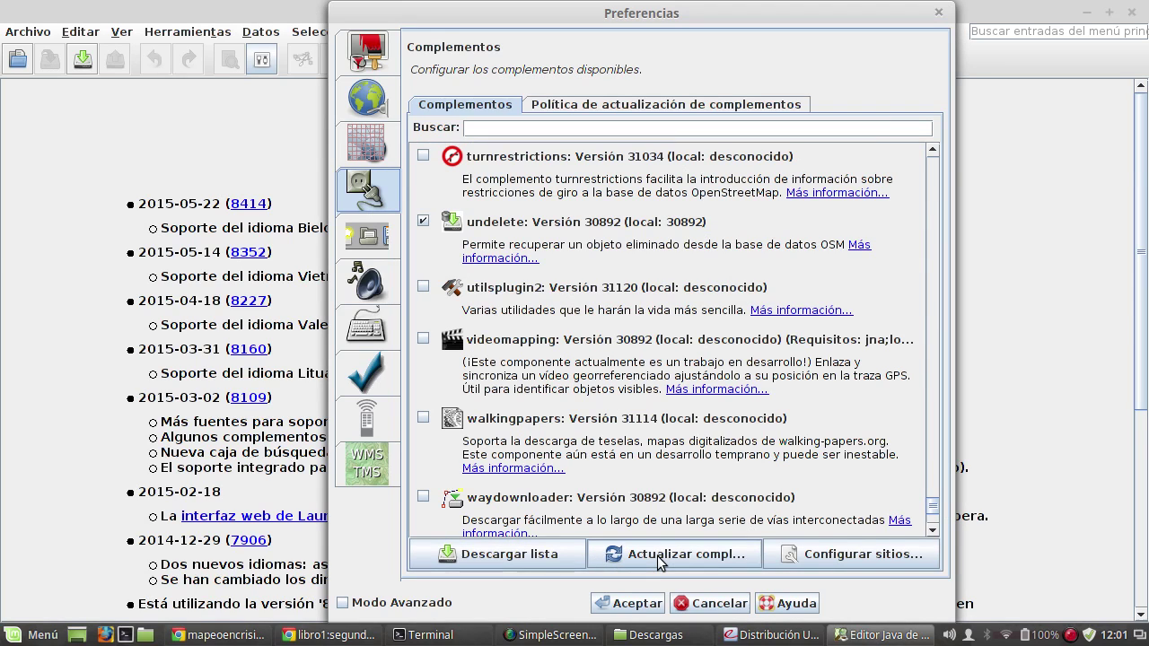
{"action": "left_click", "coordinate": [509, 555]}
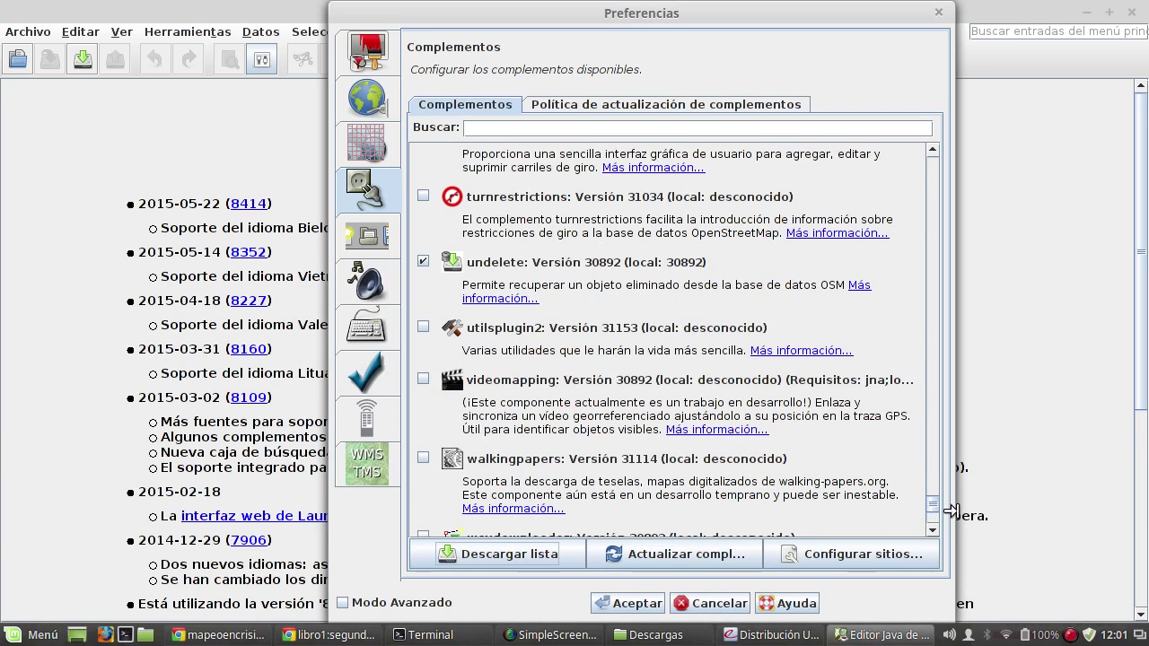
Step: Examine the first entries of the plugin list, from AddrInterpolation to buildings_tools
{"action": "left_click_drag", "start_coordinate": [934, 509], "coordinate": [950, 157]}
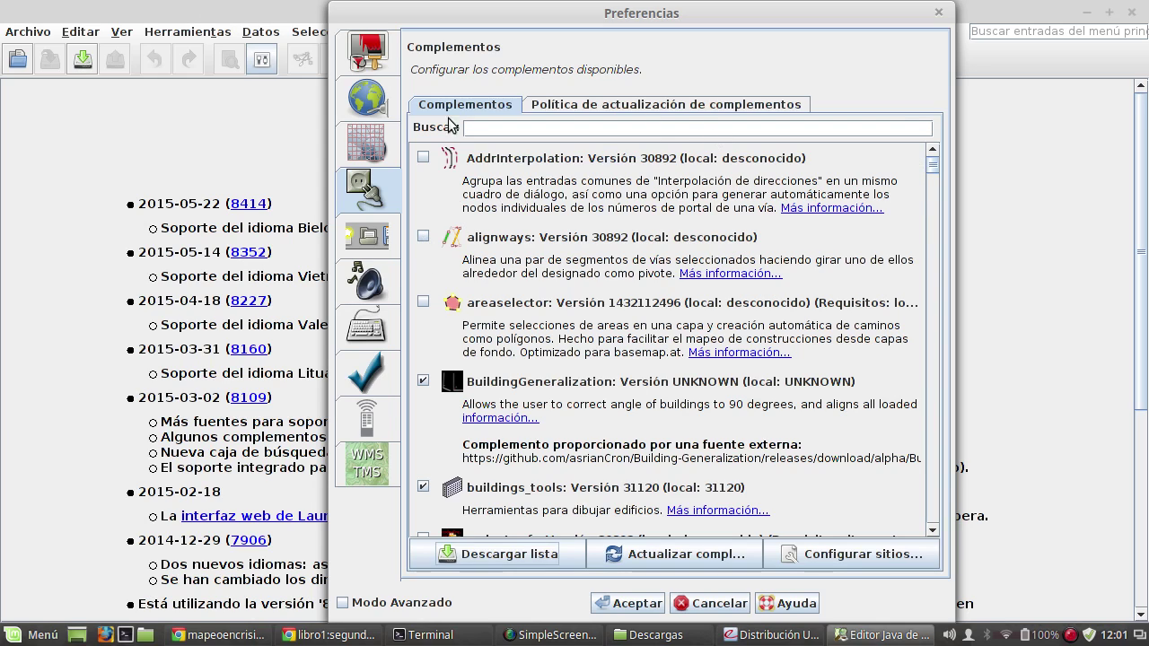
{"action": "scroll", "coordinate": [553, 277], "scroll_direction": "down", "scroll_amount": 1}
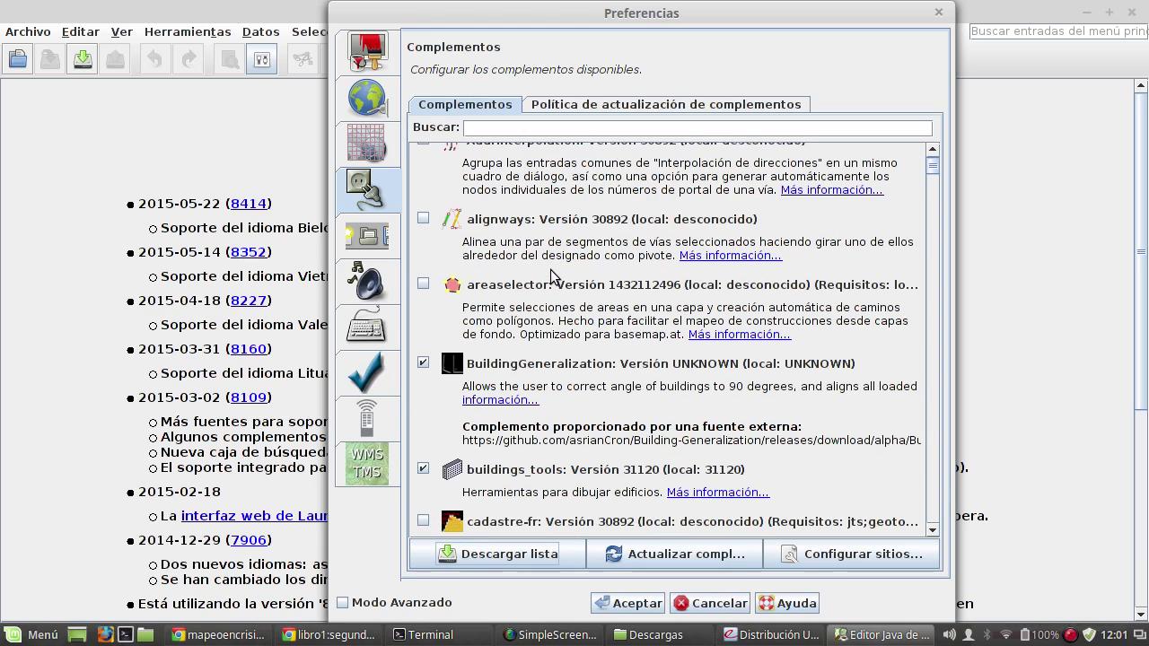
{"action": "scroll", "coordinate": [553, 278], "scroll_direction": "up", "scroll_amount": 1}
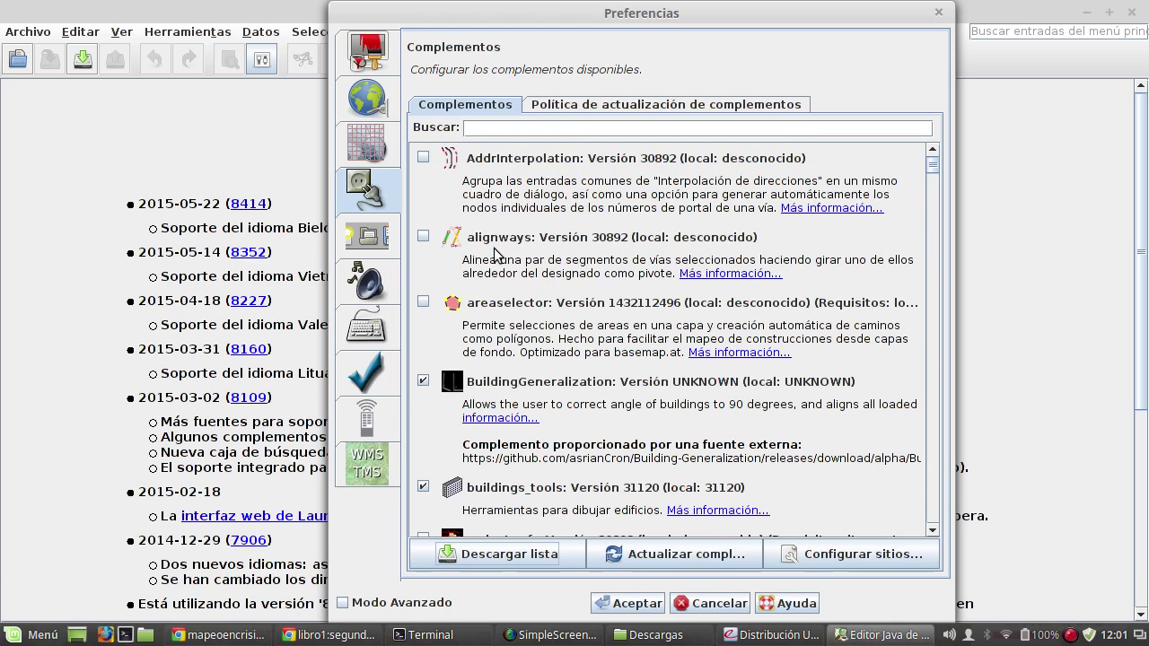
{"action": "scroll", "coordinate": [536, 348], "scroll_direction": "down", "scroll_amount": 1}
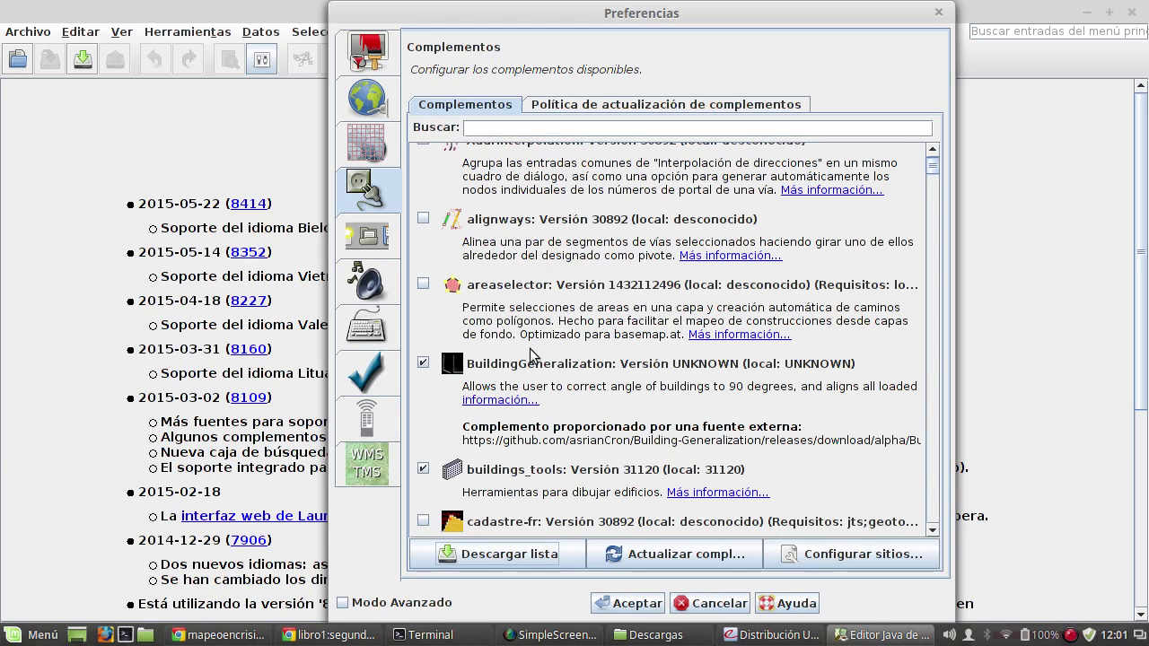
Step: Examine the first available plugins in the list, including BuildingGeneralization and buildings_tools
{"action": "scroll", "coordinate": [511, 345], "scroll_direction": "down", "scroll_amount": 1}
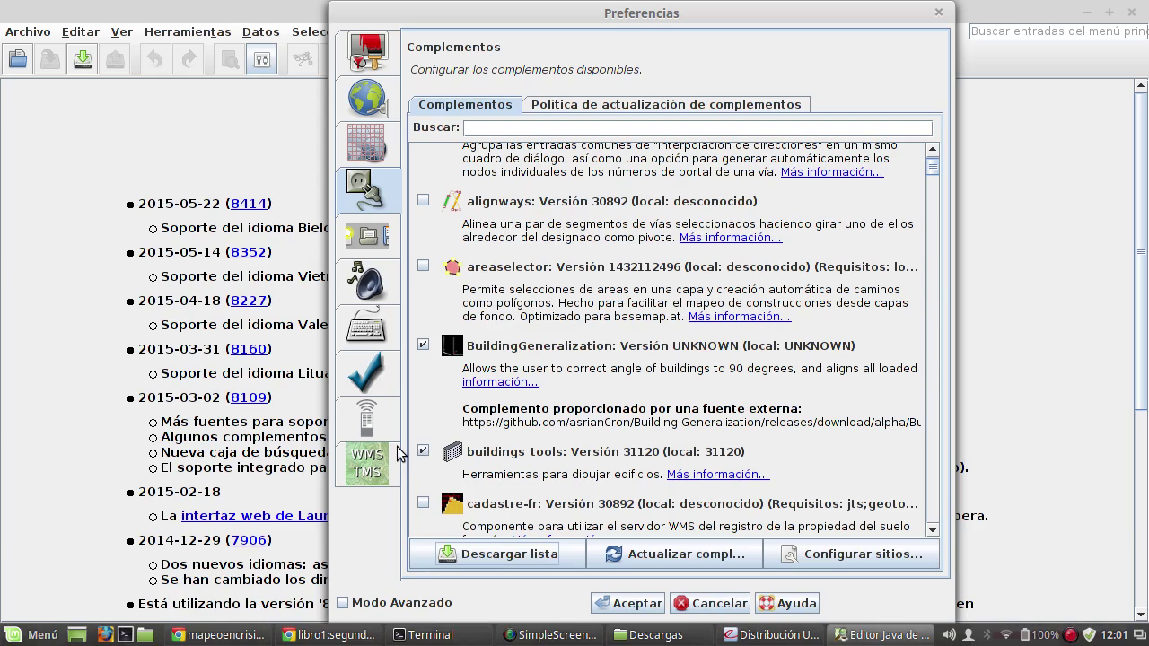
{"action": "scroll", "coordinate": [509, 433], "scroll_direction": "up", "scroll_amount": 2}
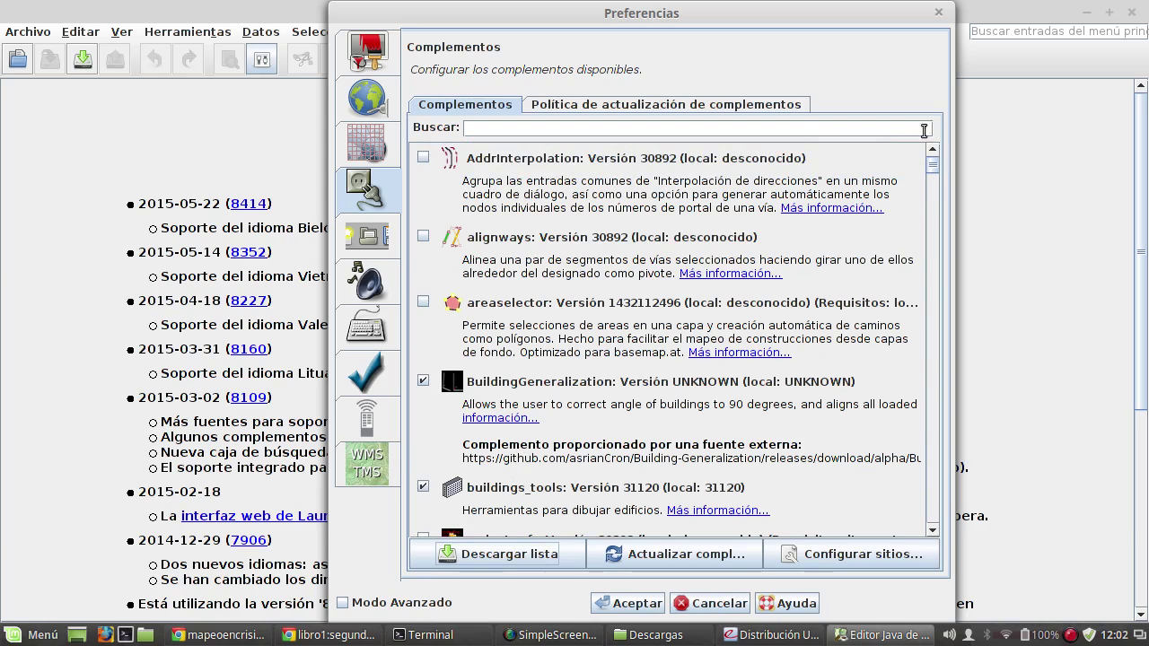
{"action": "left_click_drag", "start_coordinate": [933, 166], "coordinate": [878, 36]}
{"action": "scroll", "coordinate": [616, 249], "scroll_direction": "down", "scroll_amount": 6}
{"action": "scroll", "coordinate": [616, 249], "scroll_direction": "down", "scroll_amount": 2}
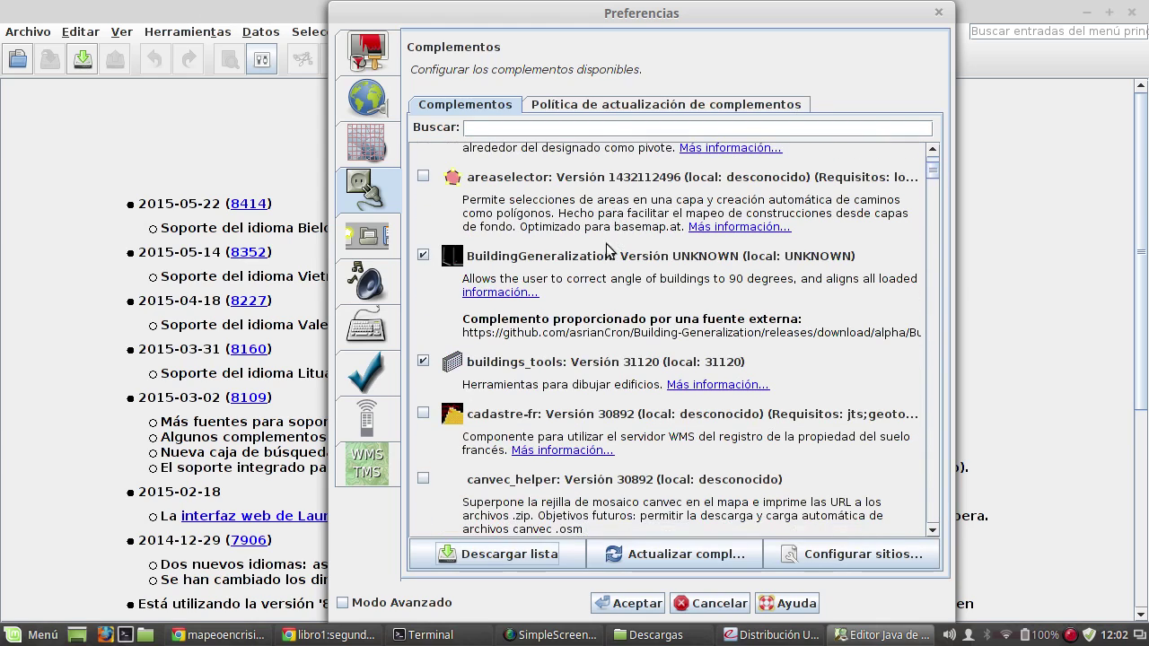
{"action": "scroll", "coordinate": [655, 269], "scroll_direction": "down", "scroll_amount": 1}
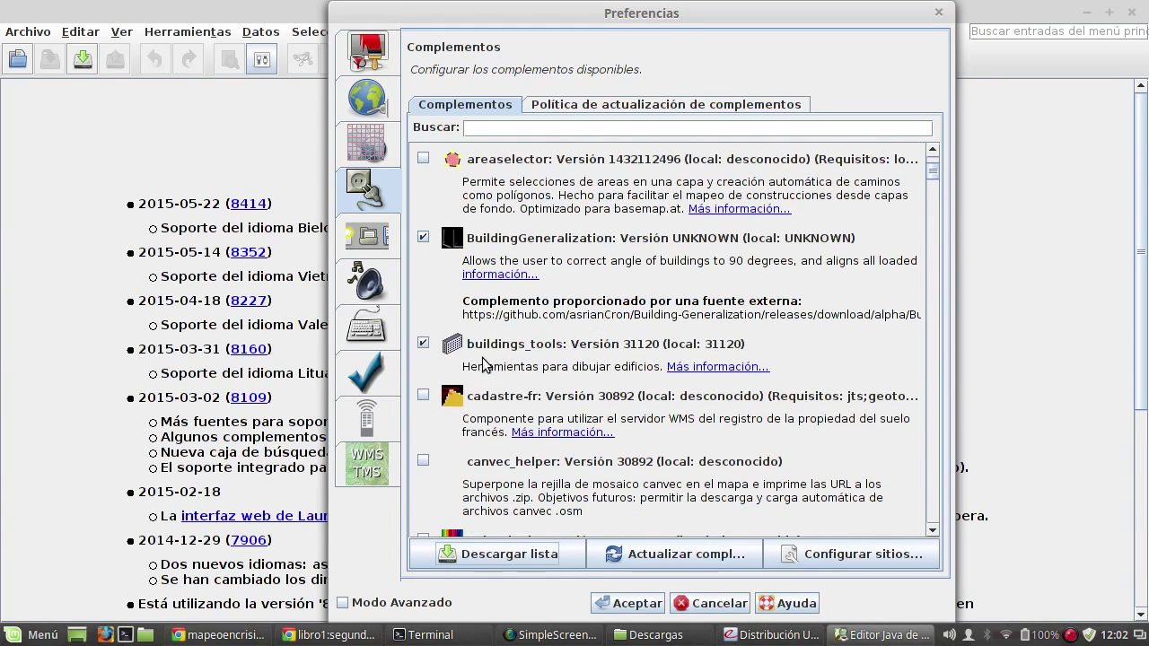
{"action": "scroll", "coordinate": [527, 368], "scroll_direction": "up", "scroll_amount": 5}
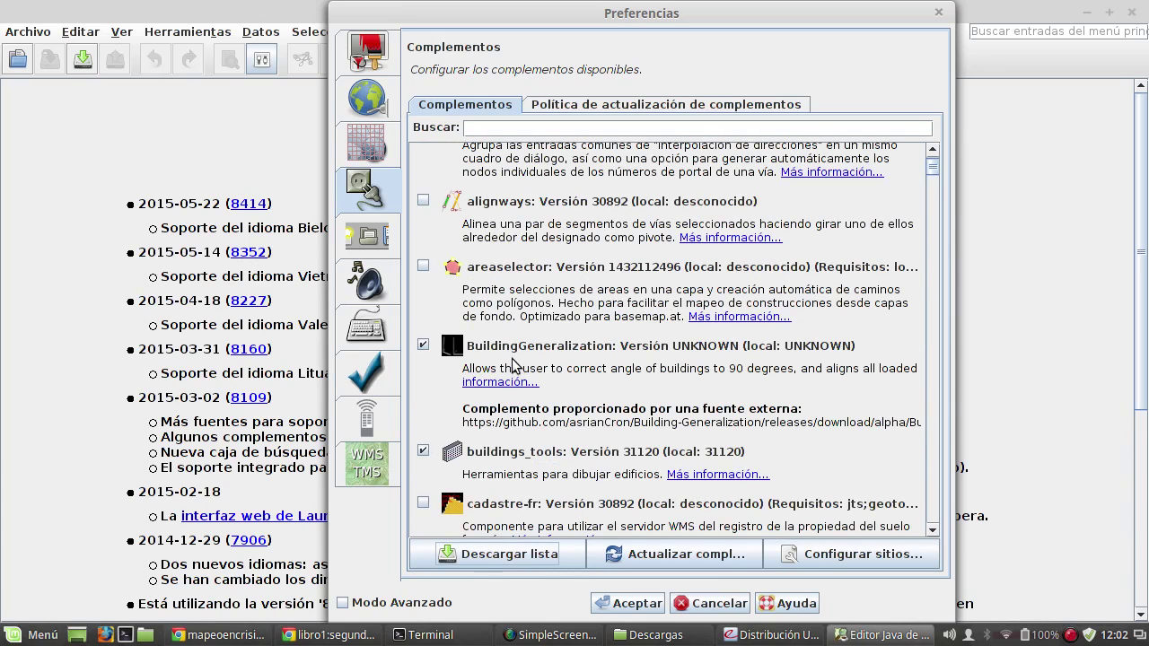
{"action": "scroll", "coordinate": [511, 346], "scroll_direction": "up", "scroll_amount": 2}
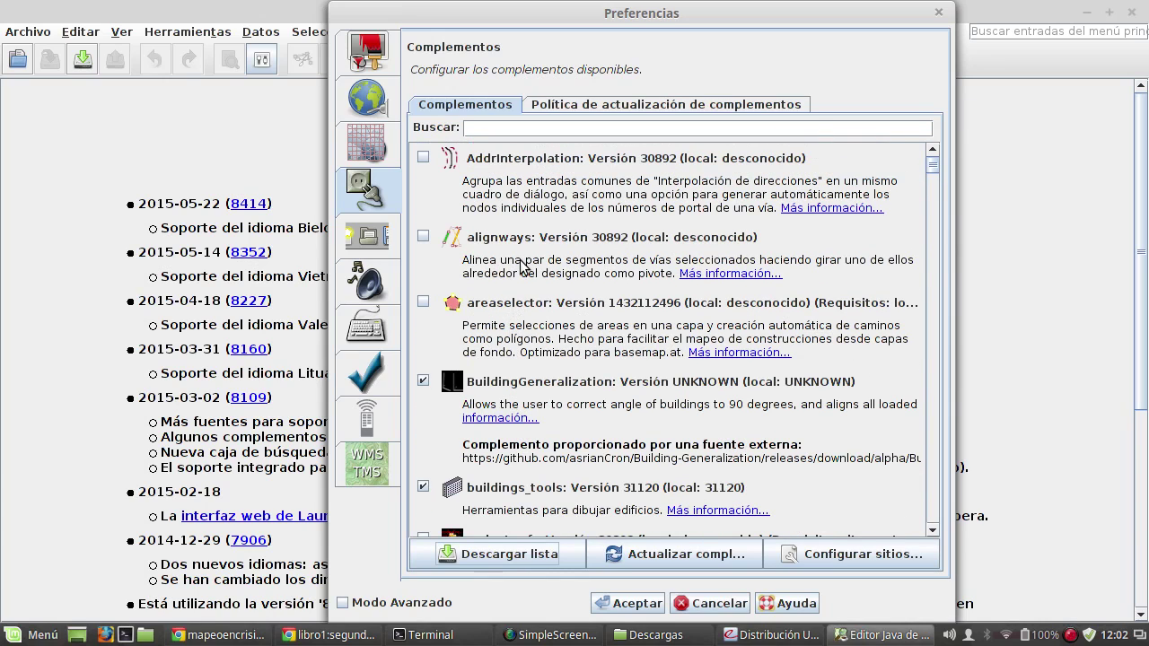
{"action": "scroll", "coordinate": [520, 301], "scroll_direction": "down", "scroll_amount": 3}
{"action": "scroll", "coordinate": [519, 325], "scroll_direction": "down", "scroll_amount": 2}
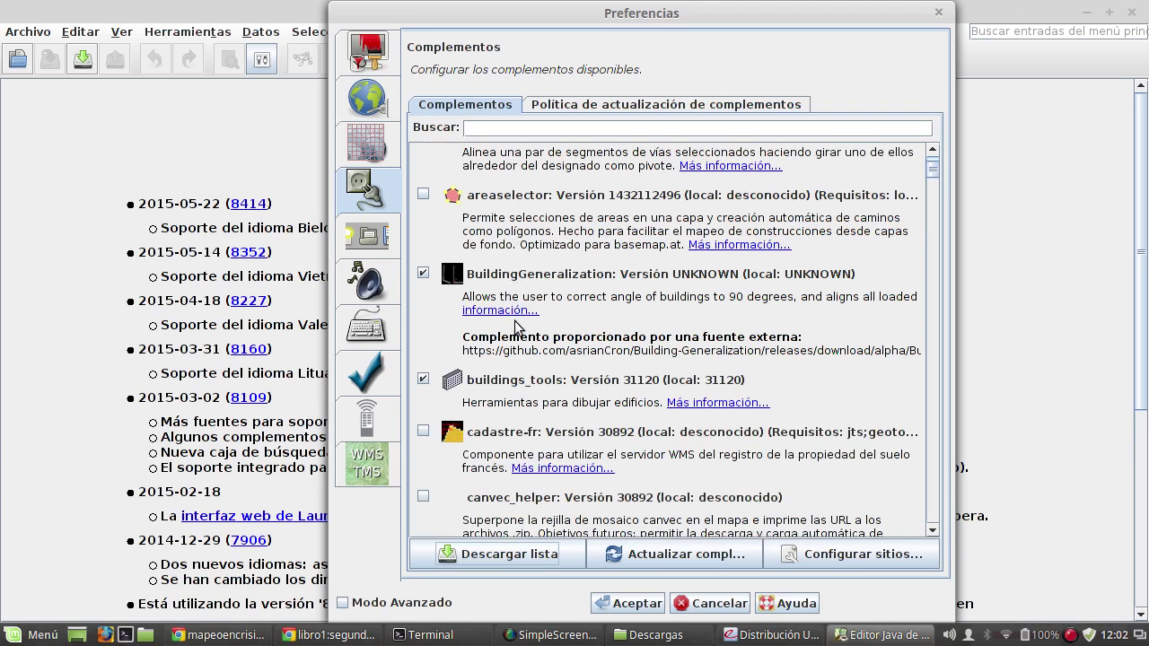
{"action": "scroll", "coordinate": [508, 360], "scroll_direction": "down", "scroll_amount": 2}
{"action": "scroll", "coordinate": [525, 377], "scroll_direction": "down", "scroll_amount": 8}
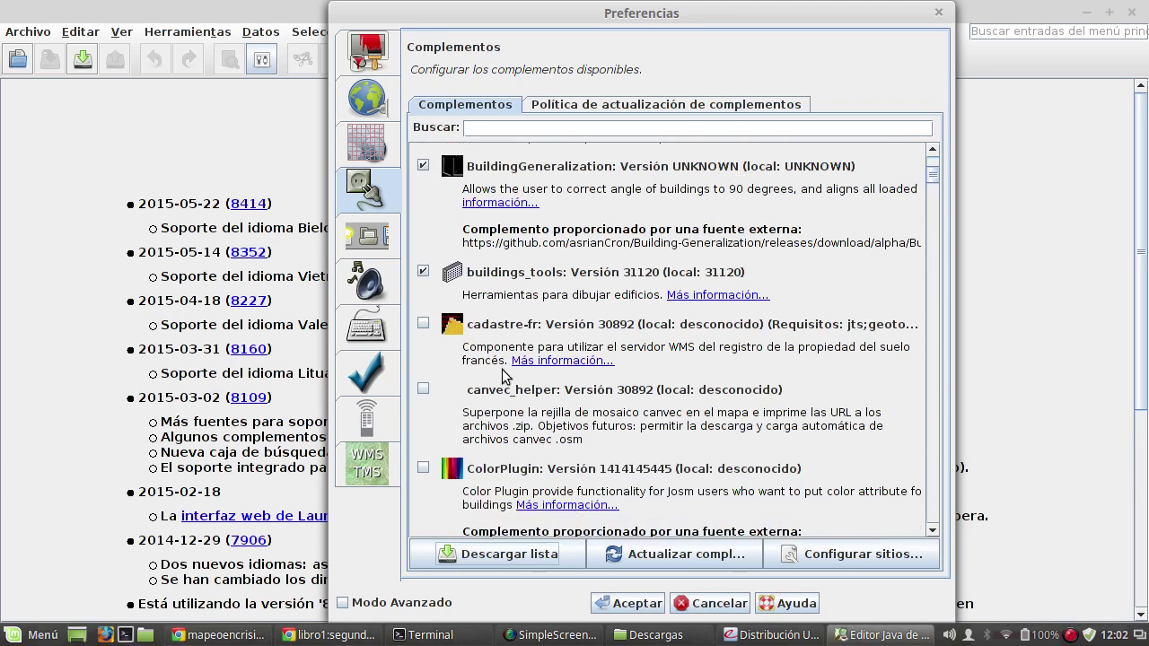
Step: Review the plugins for downloading data and handling GPX traces, from continuosDownload and DirectDownload to editgpx and ElevationProfile
{"action": "scroll", "coordinate": [566, 336], "scroll_direction": "down", "scroll_amount": 10}
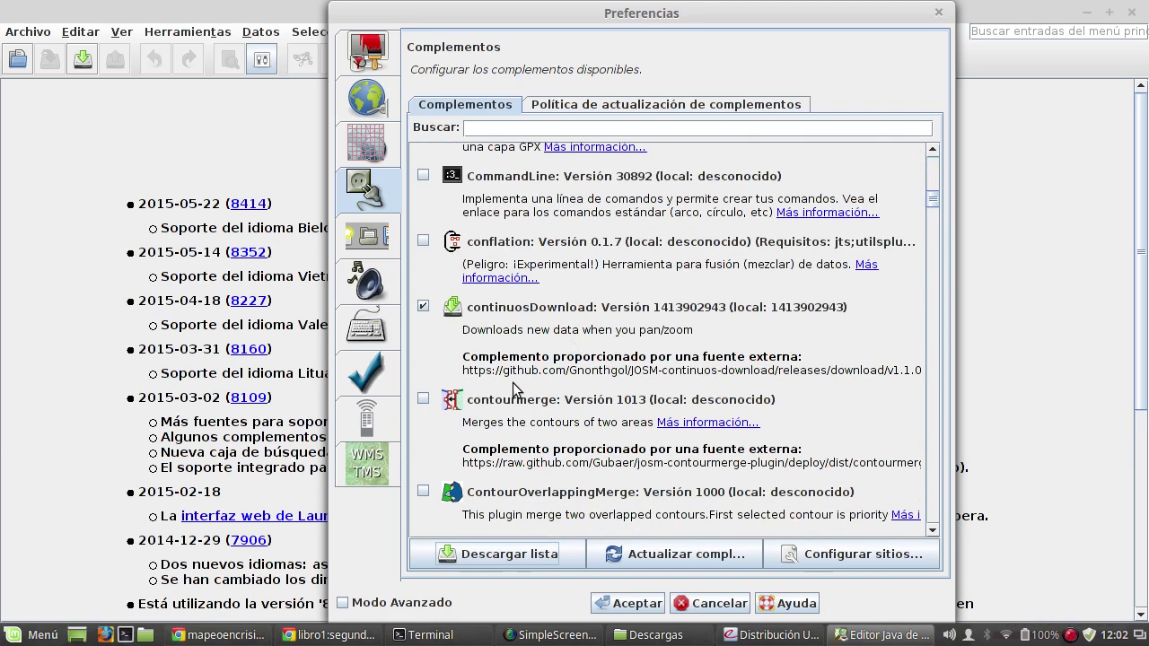
{"action": "scroll", "coordinate": [521, 359], "scroll_direction": "down", "scroll_amount": 13}
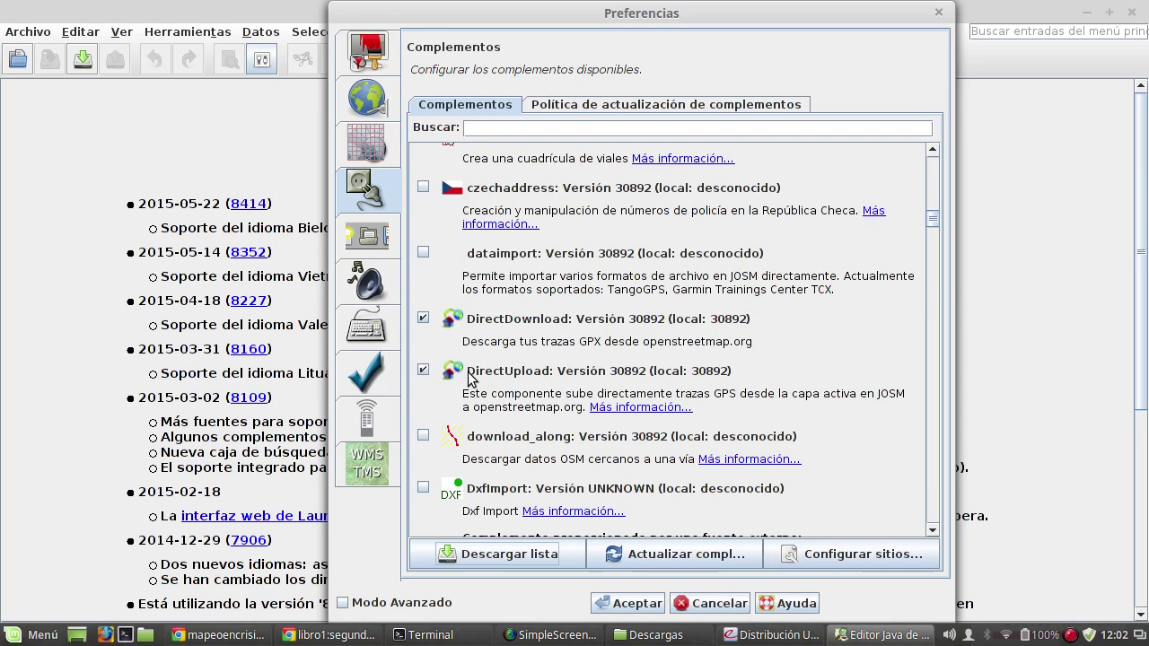
{"action": "scroll", "coordinate": [467, 333], "scroll_direction": "down", "scroll_amount": 4}
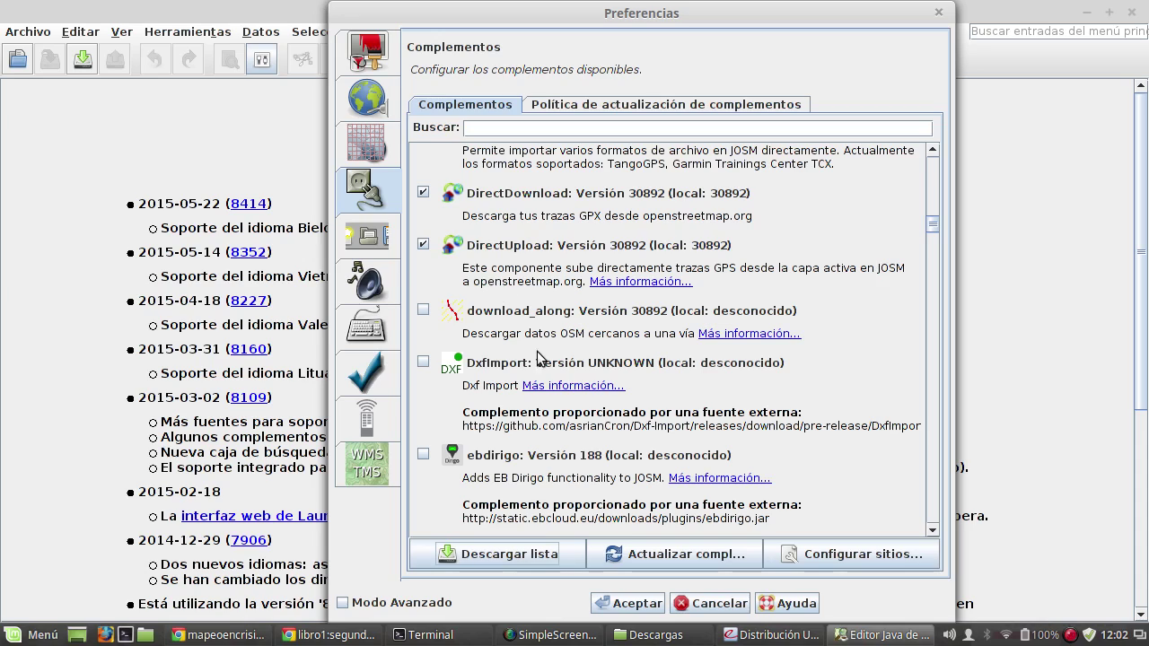
{"action": "scroll", "coordinate": [539, 359], "scroll_direction": "down", "scroll_amount": 4}
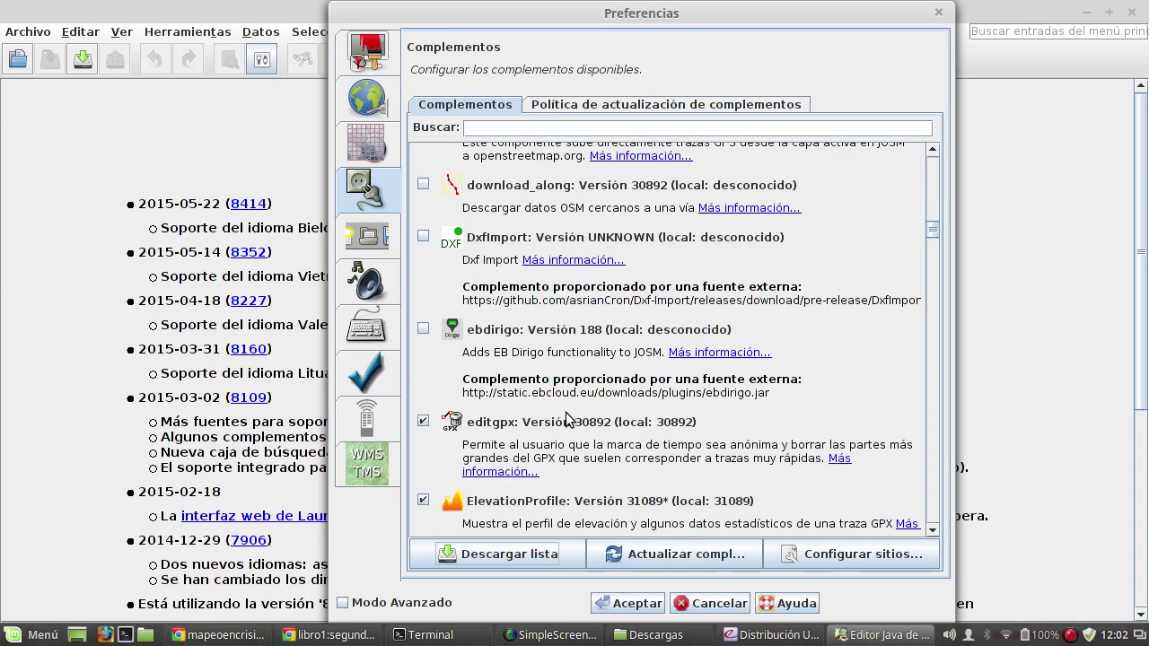
{"action": "scroll", "coordinate": [574, 404], "scroll_direction": "up", "scroll_amount": 20}
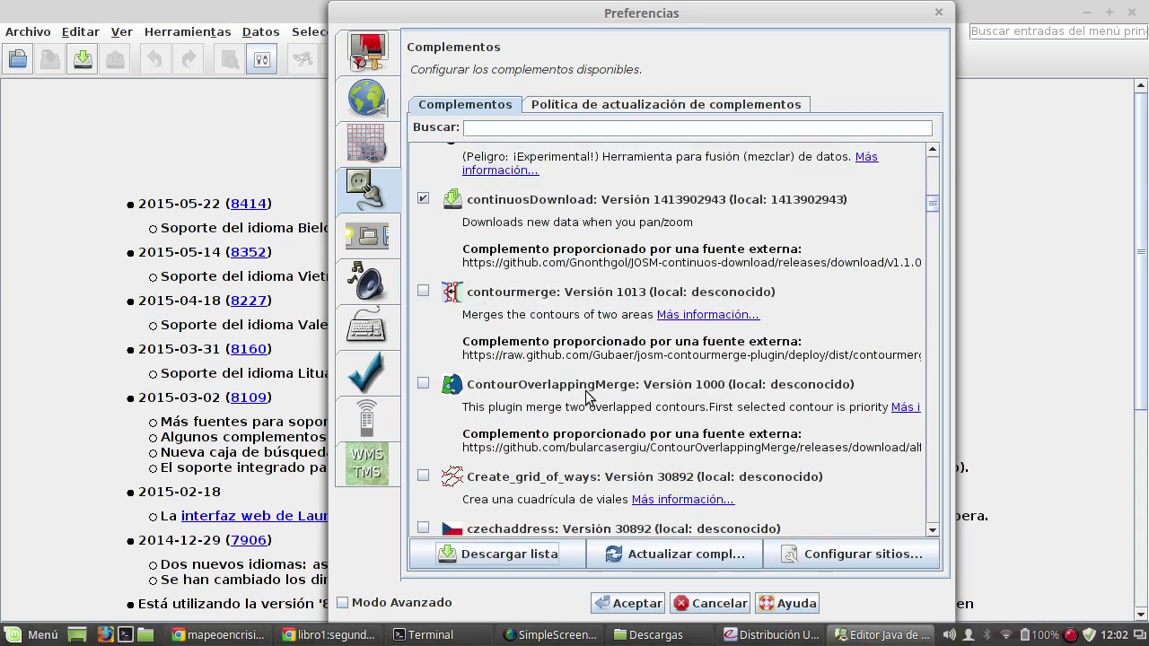
{"action": "scroll", "coordinate": [581, 390], "scroll_direction": "up", "scroll_amount": 10}
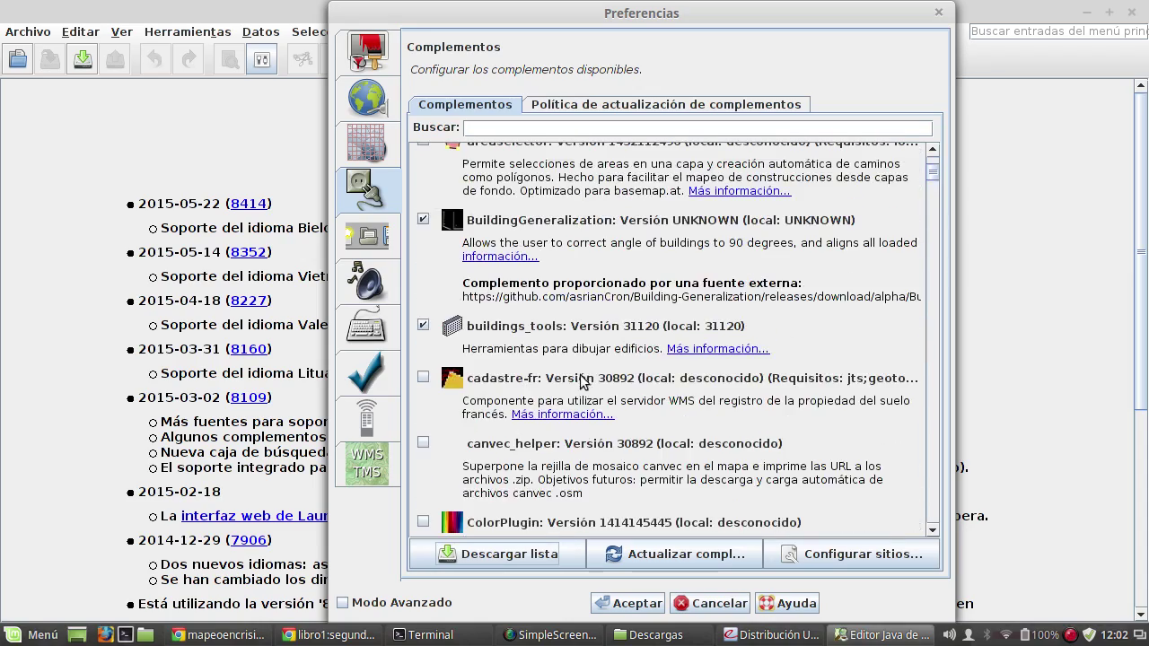
{"action": "scroll", "coordinate": [579, 377], "scroll_direction": "up", "scroll_amount": 3}
{"action": "scroll", "coordinate": [575, 386], "scroll_direction": "down", "scroll_amount": 13}
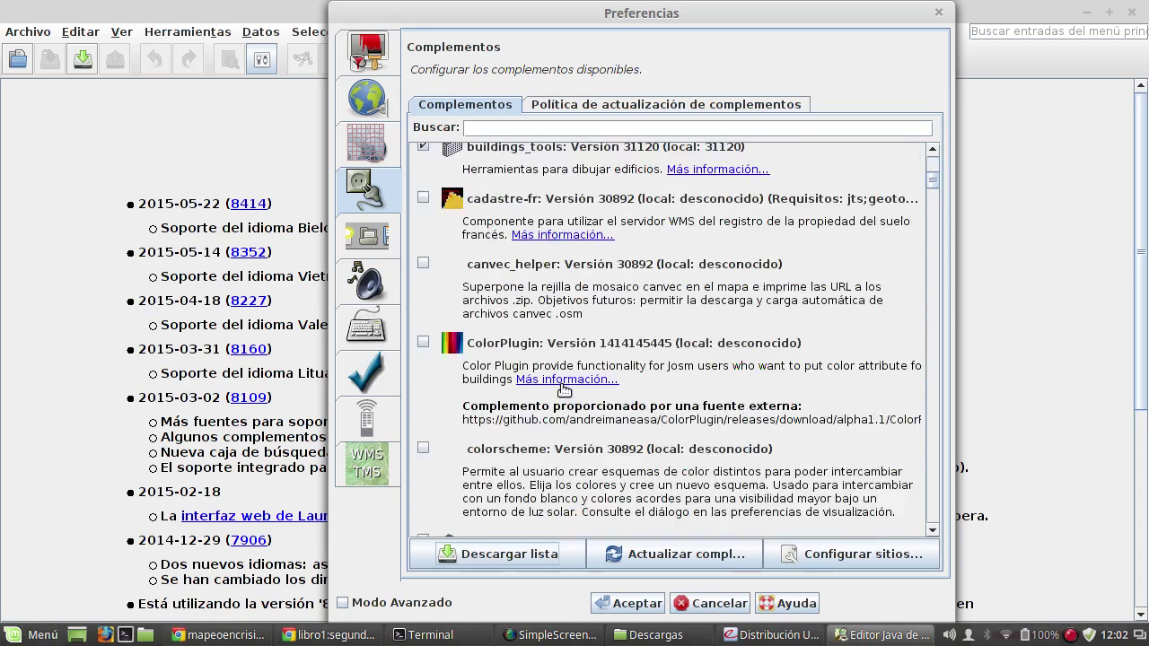
{"action": "scroll", "coordinate": [571, 392], "scroll_direction": "down", "scroll_amount": 12}
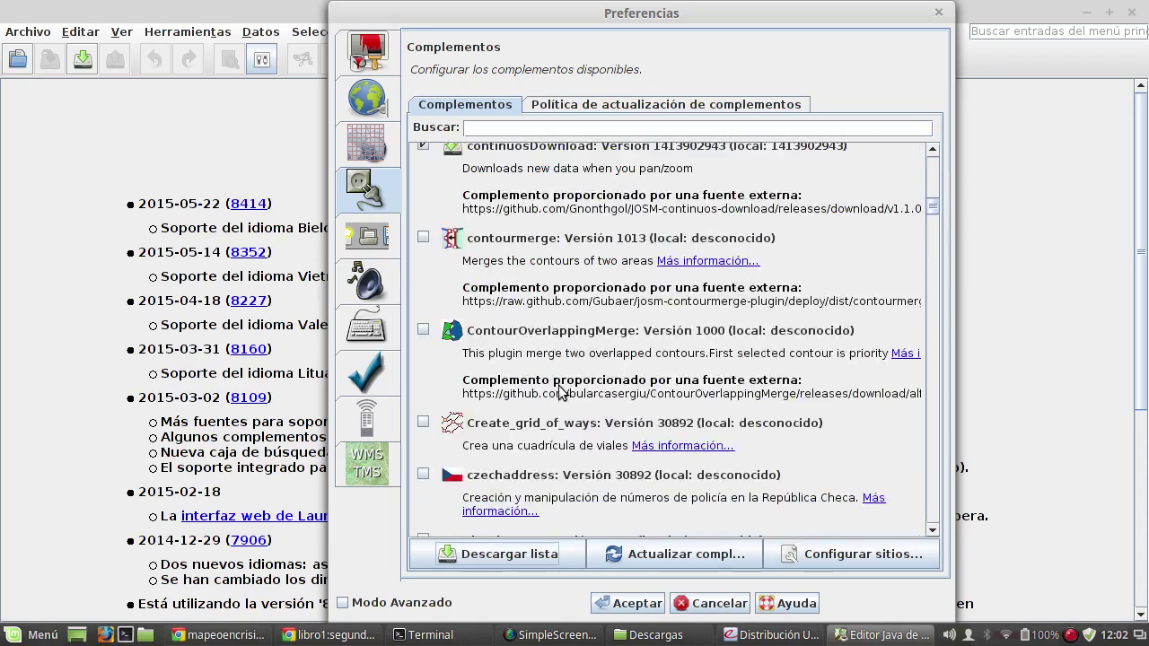
{"action": "scroll", "coordinate": [561, 391], "scroll_direction": "down", "scroll_amount": 10}
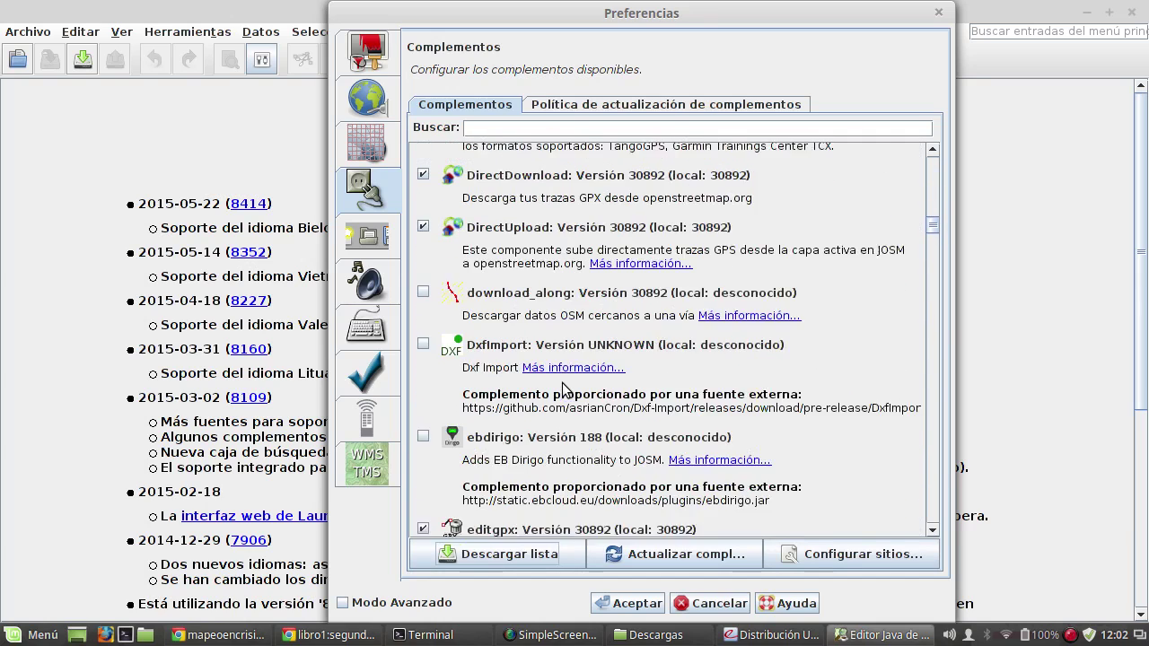
{"action": "scroll", "coordinate": [563, 388], "scroll_direction": "down", "scroll_amount": 10}
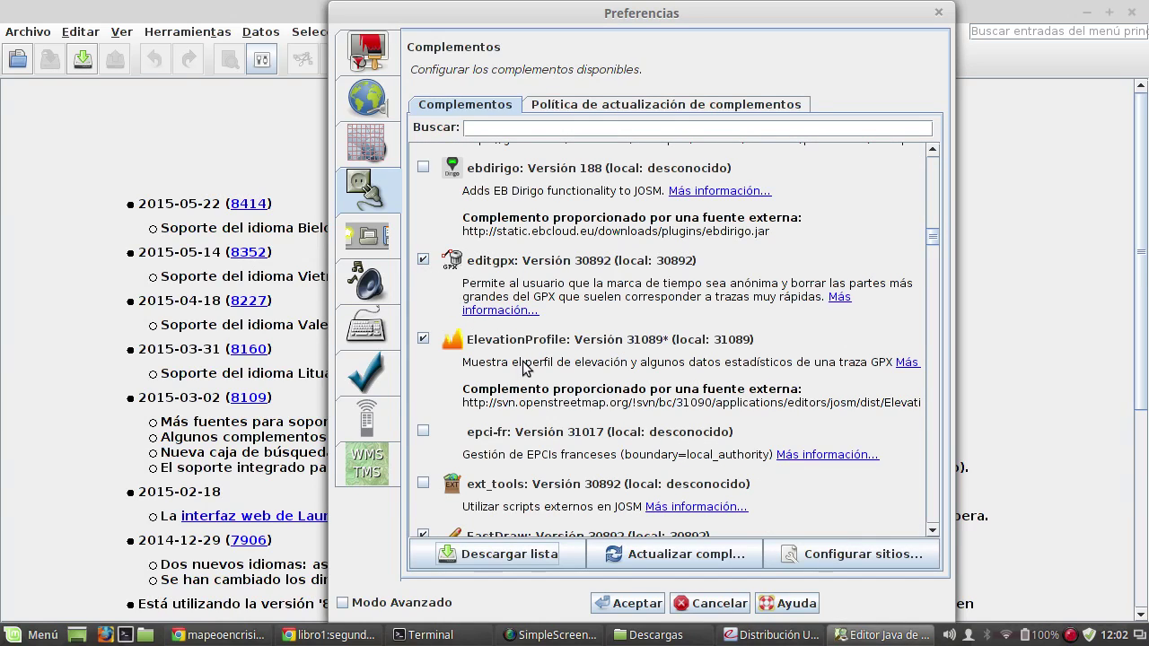
Step: Examine the FastDraw, fieldpapers, geochat and geotools plugin entries and their descriptions
{"action": "scroll", "coordinate": [508, 384], "scroll_direction": "down", "scroll_amount": 1}
{"action": "scroll", "coordinate": [528, 377], "scroll_direction": "down", "scroll_amount": 7}
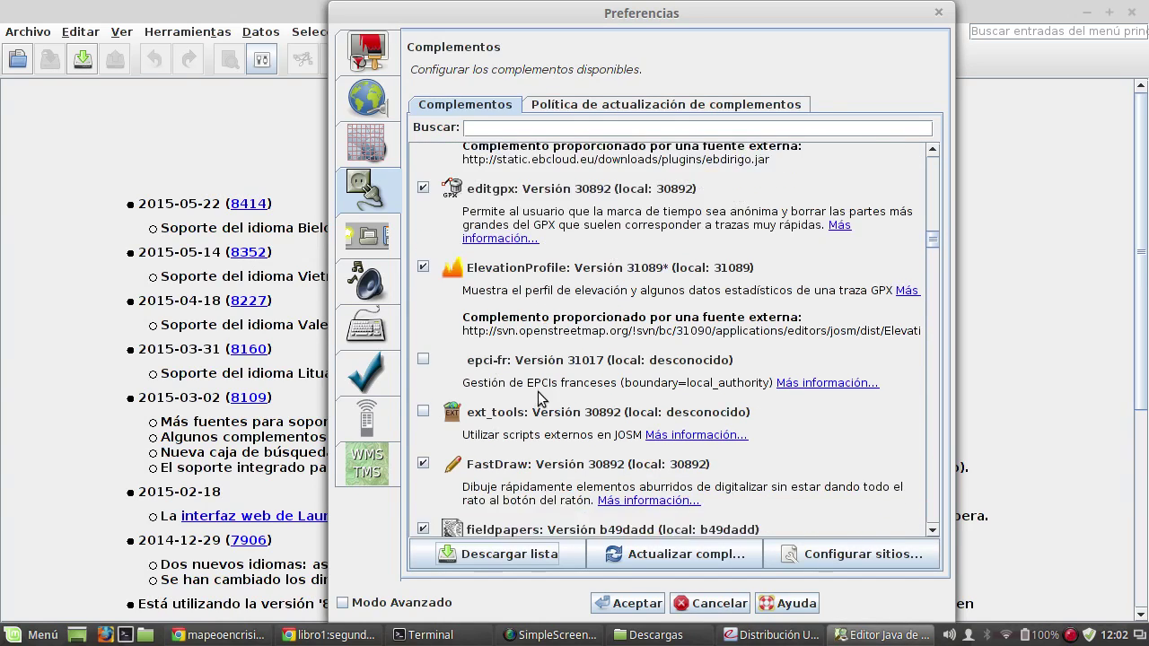
{"action": "scroll", "coordinate": [540, 410], "scroll_direction": "down", "scroll_amount": 2}
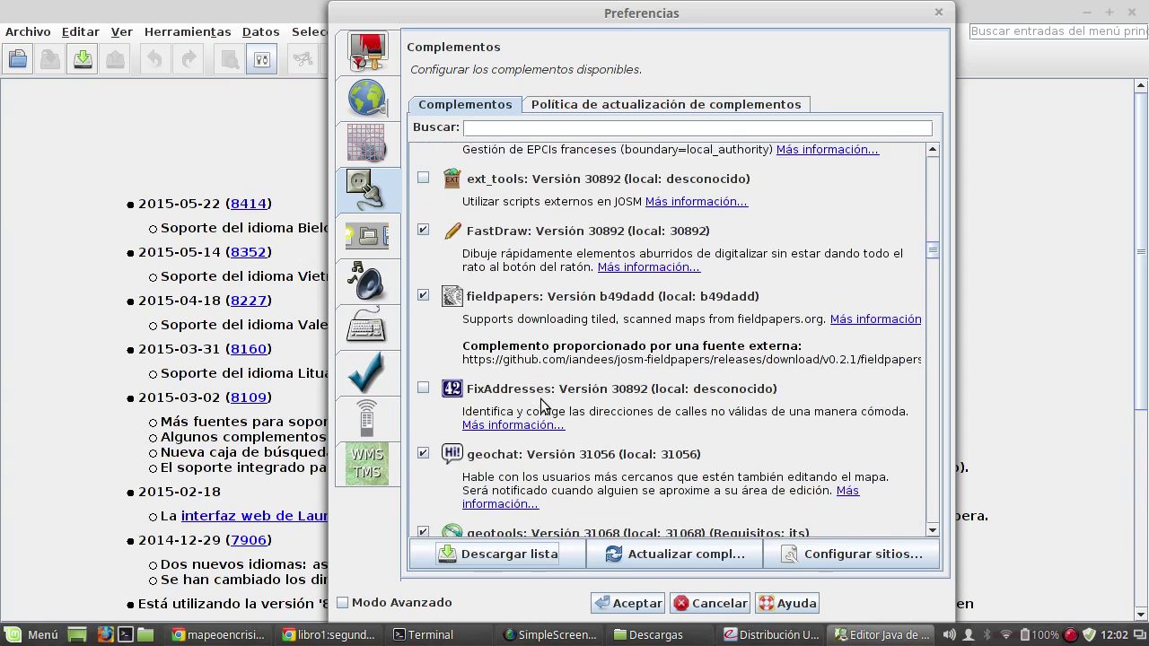
{"action": "scroll", "coordinate": [545, 400], "scroll_direction": "down", "scroll_amount": 2}
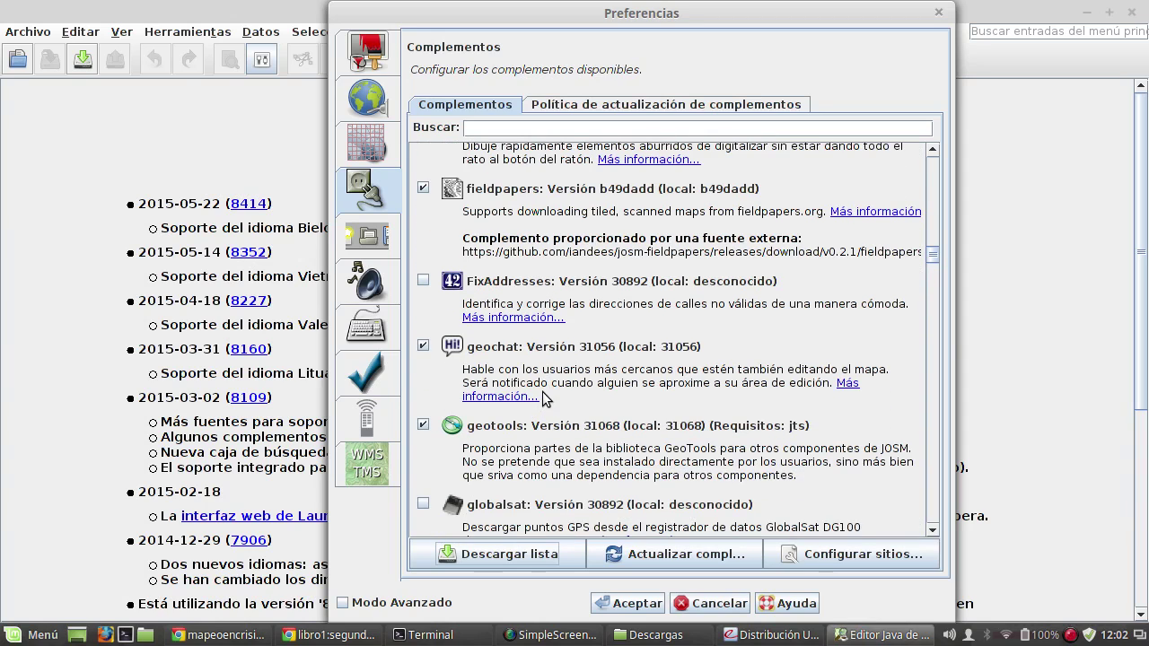
{"action": "scroll", "coordinate": [545, 399], "scroll_direction": "down", "scroll_amount": 2}
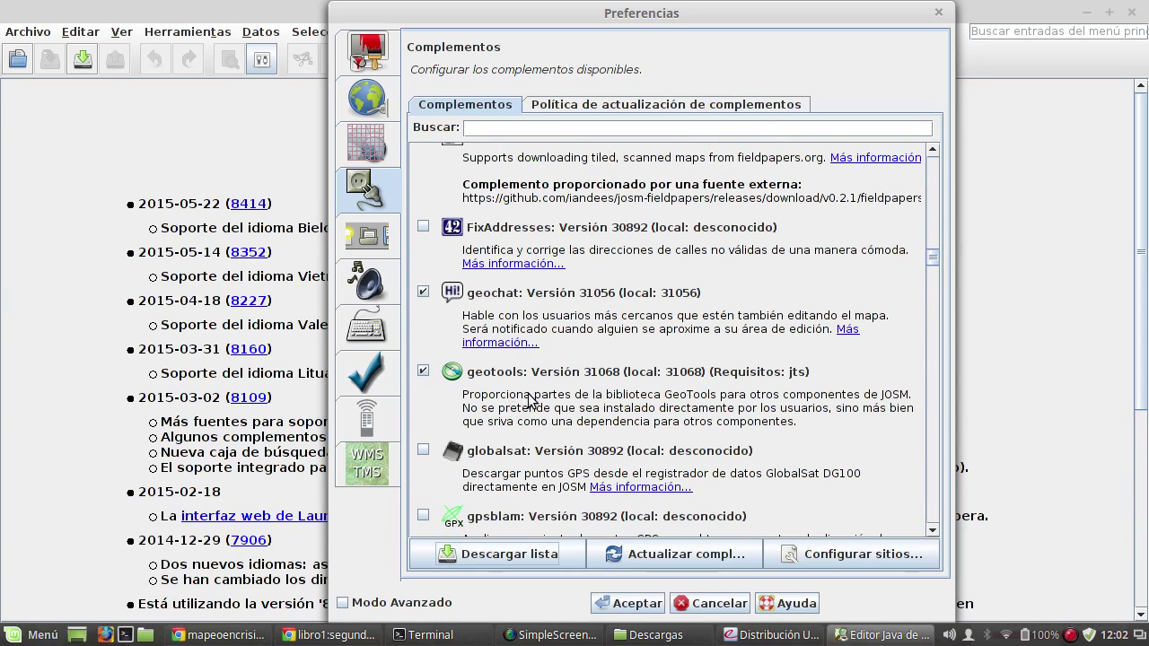
{"action": "scroll", "coordinate": [515, 405], "scroll_direction": "up", "scroll_amount": 3}
{"action": "scroll", "coordinate": [519, 405], "scroll_direction": "up", "scroll_amount": 2}
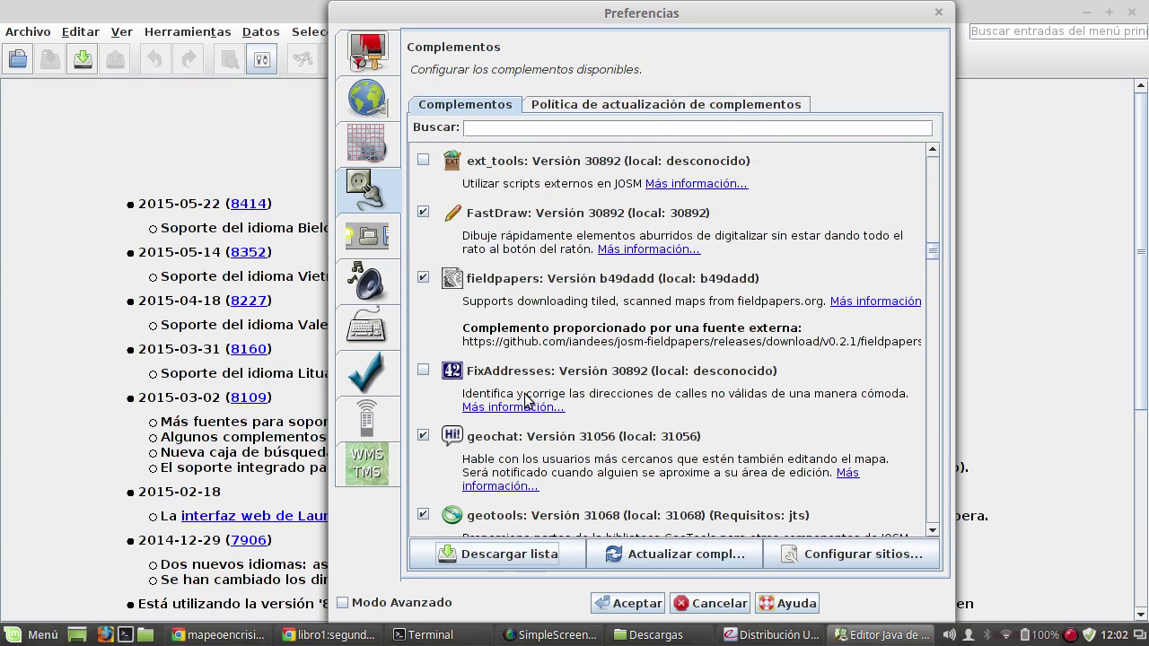
{"action": "scroll", "coordinate": [526, 400], "scroll_direction": "up", "scroll_amount": 2}
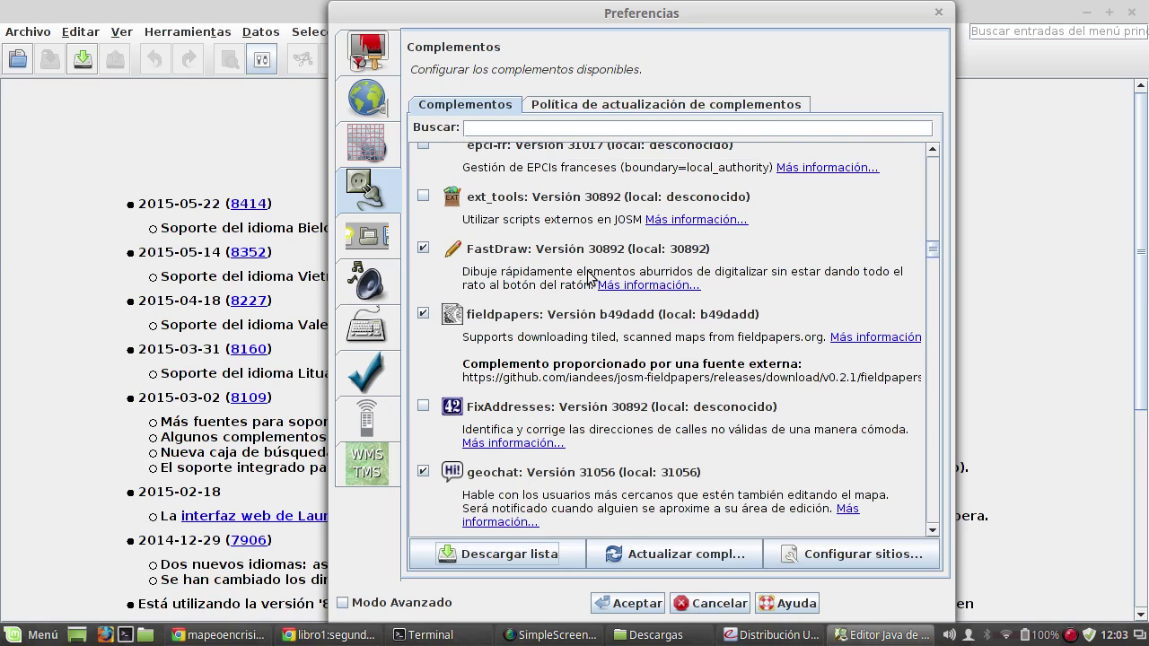
{"action": "scroll", "coordinate": [553, 359], "scroll_direction": "up", "scroll_amount": 3}
Step: Filter the plugin list by the search term "image"
{"action": "left_click", "coordinate": [557, 128]}
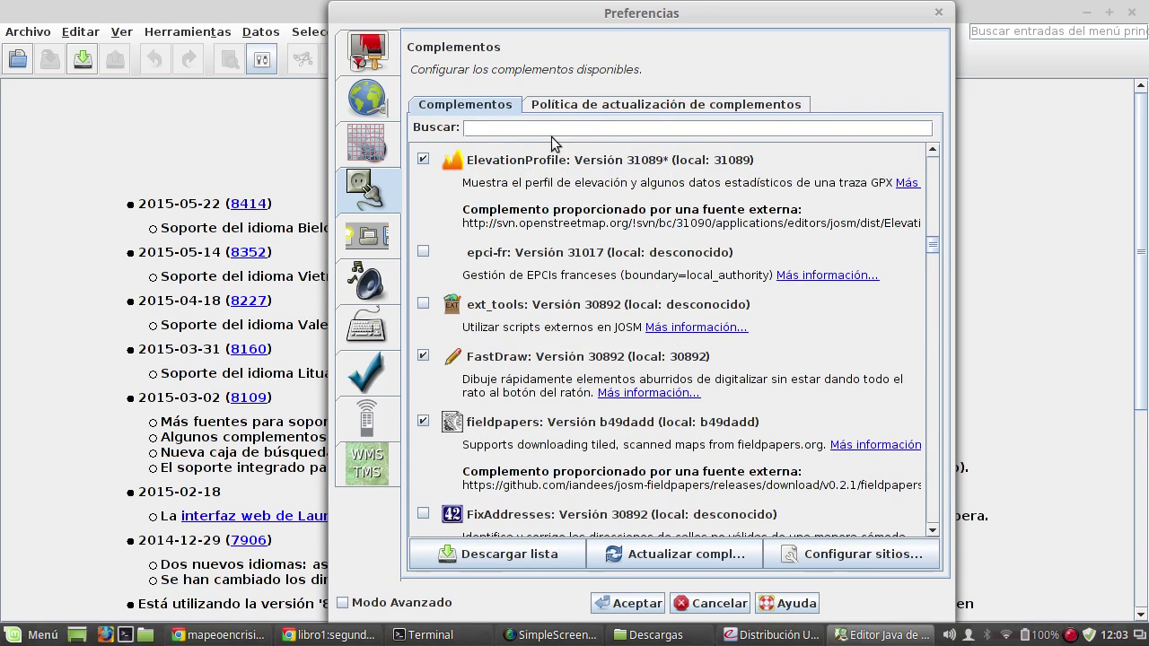
{"action": "type", "text": "ima"}
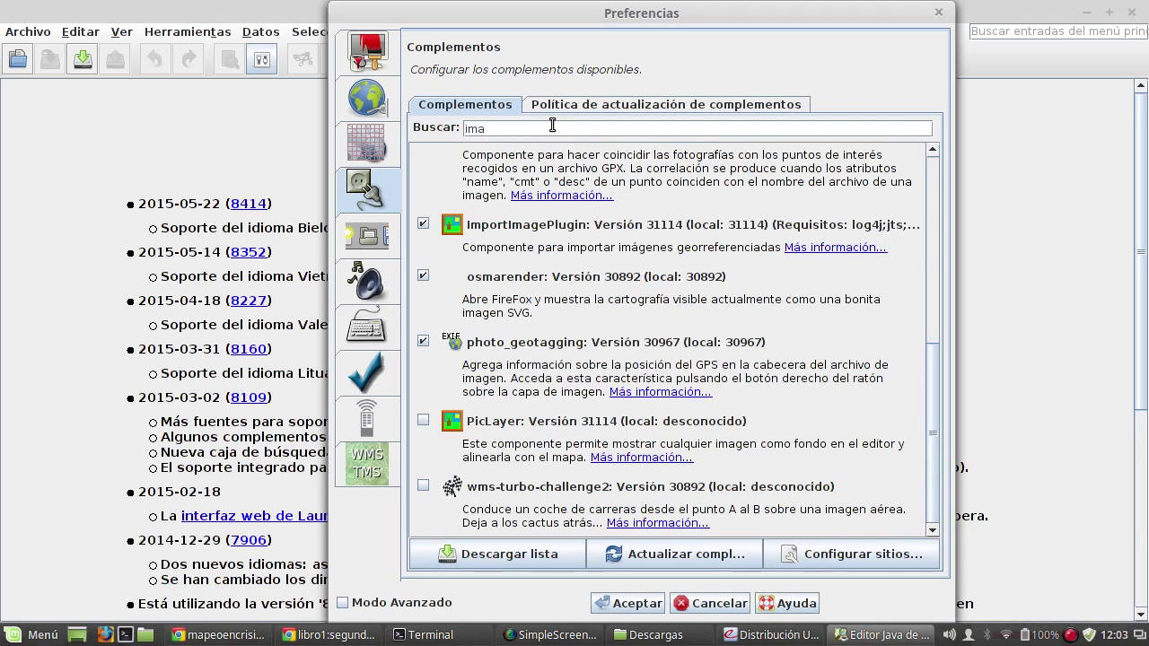
{"action": "type", "text": "ge"}
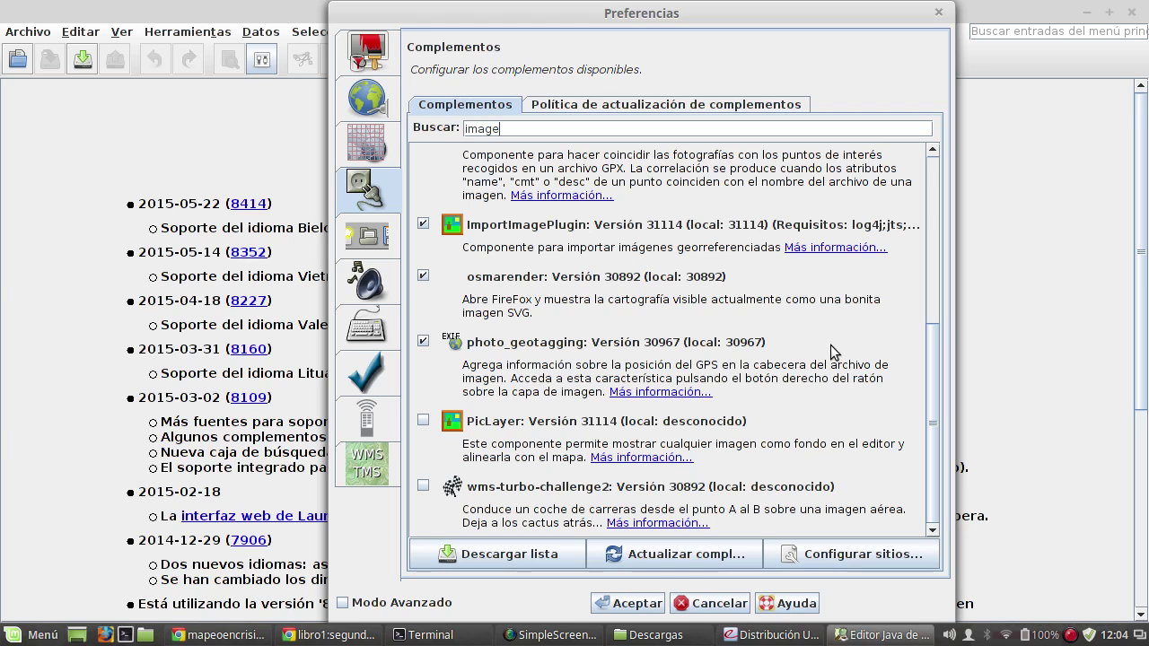
Step: Enable the imagery_offset_db plugin and download it by updating the plugins
{"action": "mouse_move", "coordinate": [926, 382]}
{"action": "left_mouse_down"}
{"action": "mouse_move", "coordinate": [924, 361]}
{"action": "mouse_move", "coordinate": [927, 400]}
{"action": "left_mouse_up"}
{"action": "scroll", "coordinate": [530, 275], "scroll_direction": "up", "scroll_amount": 6}
{"action": "scroll", "coordinate": [556, 301], "scroll_direction": "down", "scroll_amount": 4}
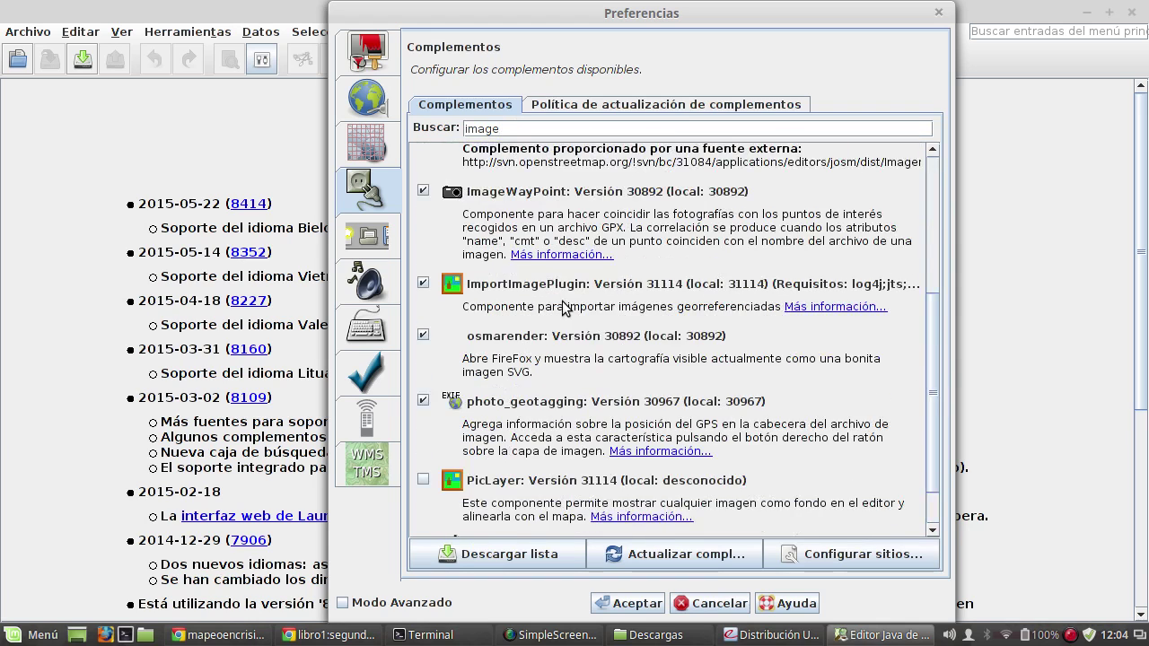
{"action": "scroll", "coordinate": [564, 308], "scroll_direction": "down", "scroll_amount": 1}
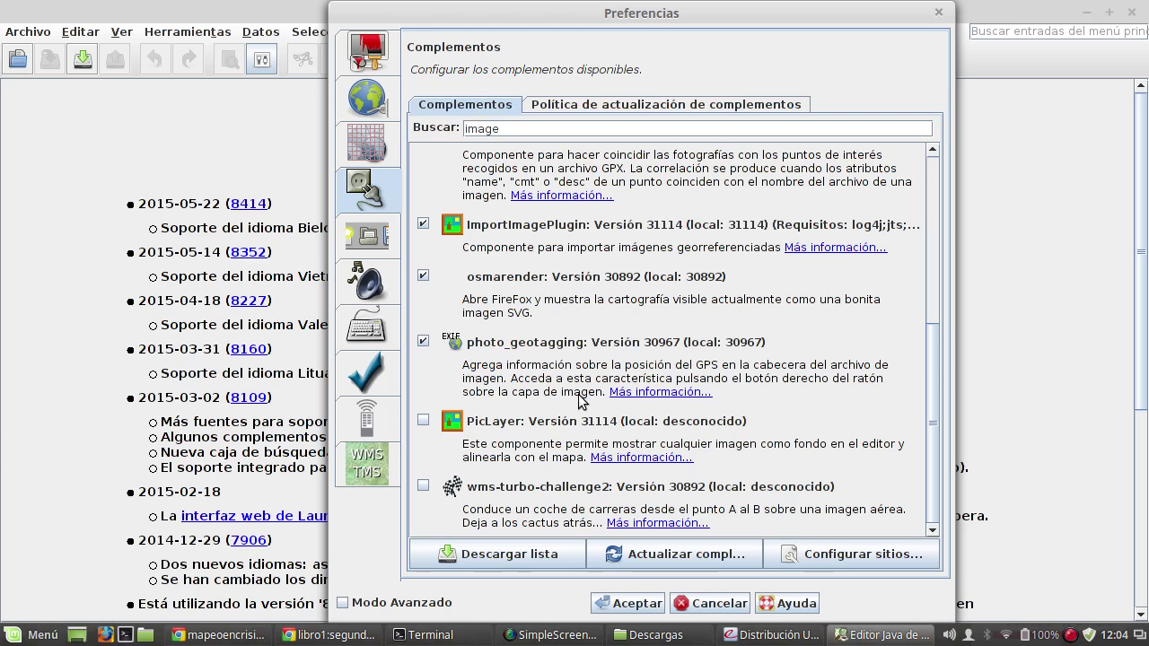
{"action": "scroll", "coordinate": [539, 422], "scroll_direction": "up", "scroll_amount": 5}
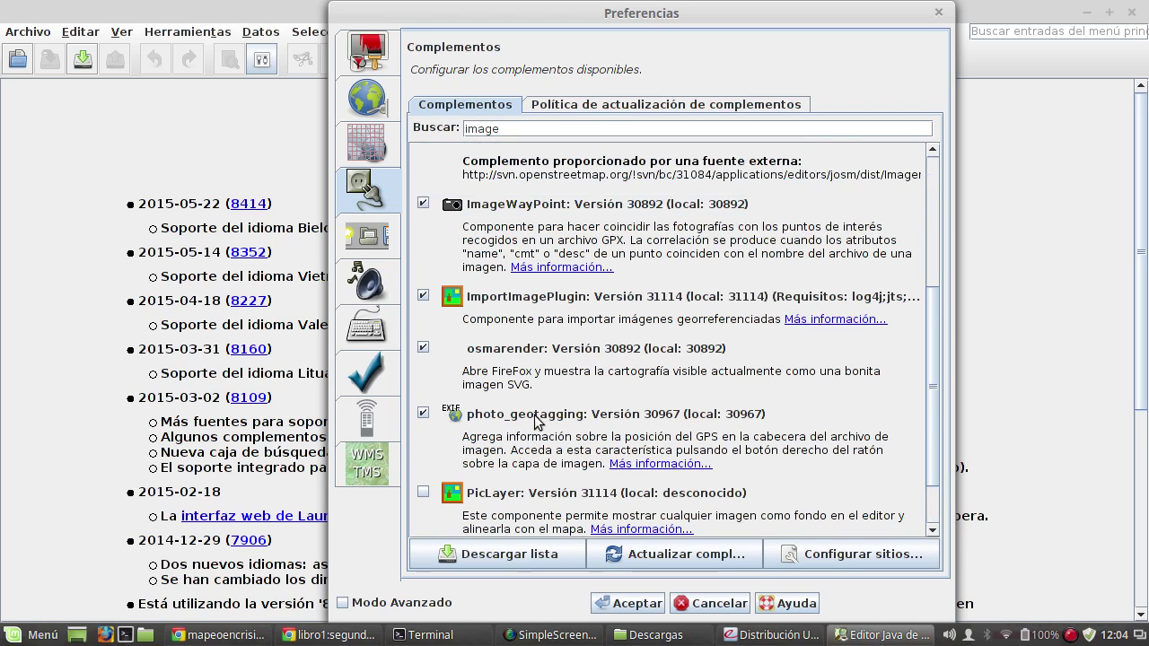
{"action": "scroll", "coordinate": [575, 404], "scroll_direction": "up", "scroll_amount": 3}
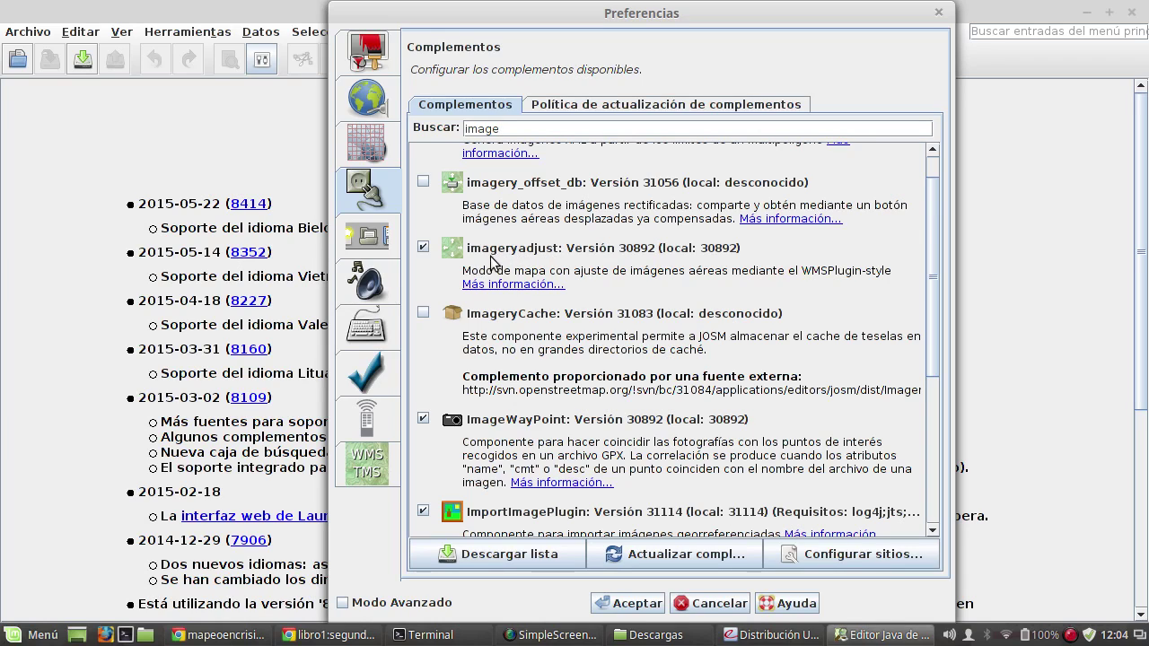
{"action": "scroll", "coordinate": [552, 303], "scroll_direction": "up", "scroll_amount": 2}
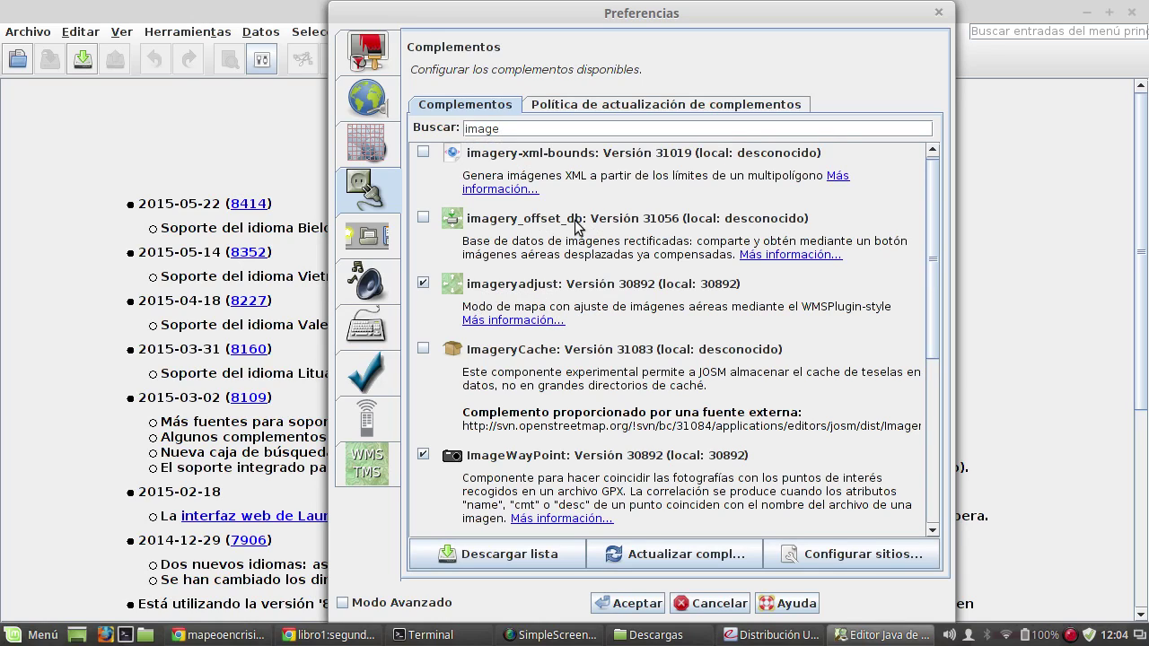
{"action": "left_click", "coordinate": [423, 217]}
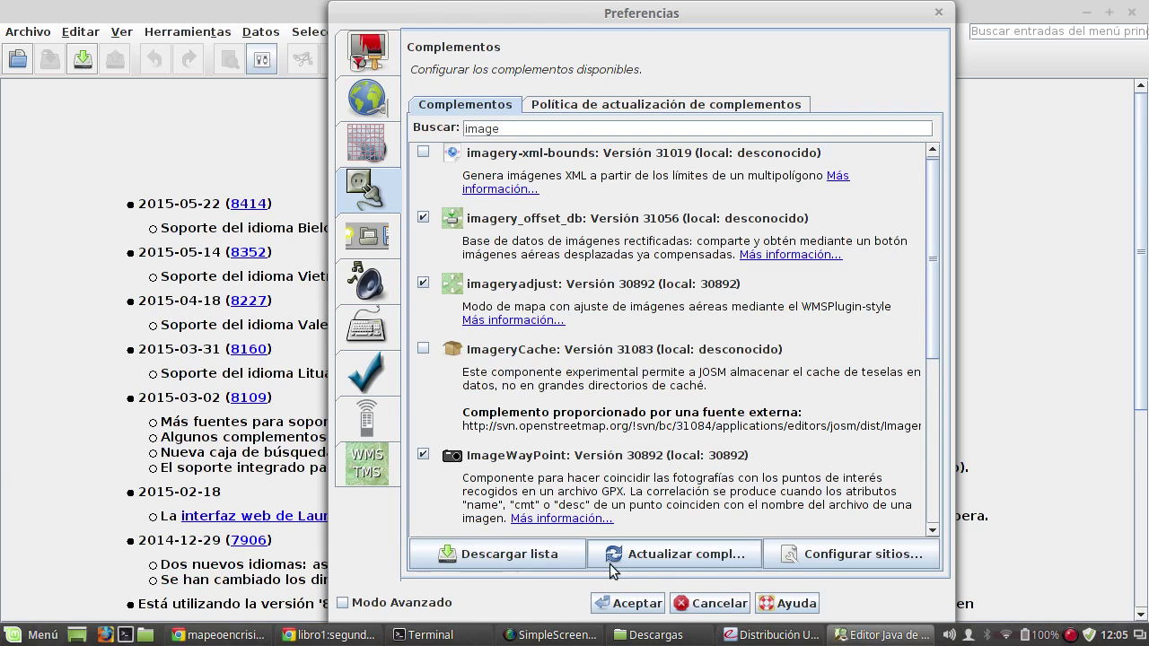
{"action": "left_click", "coordinate": [653, 558]}
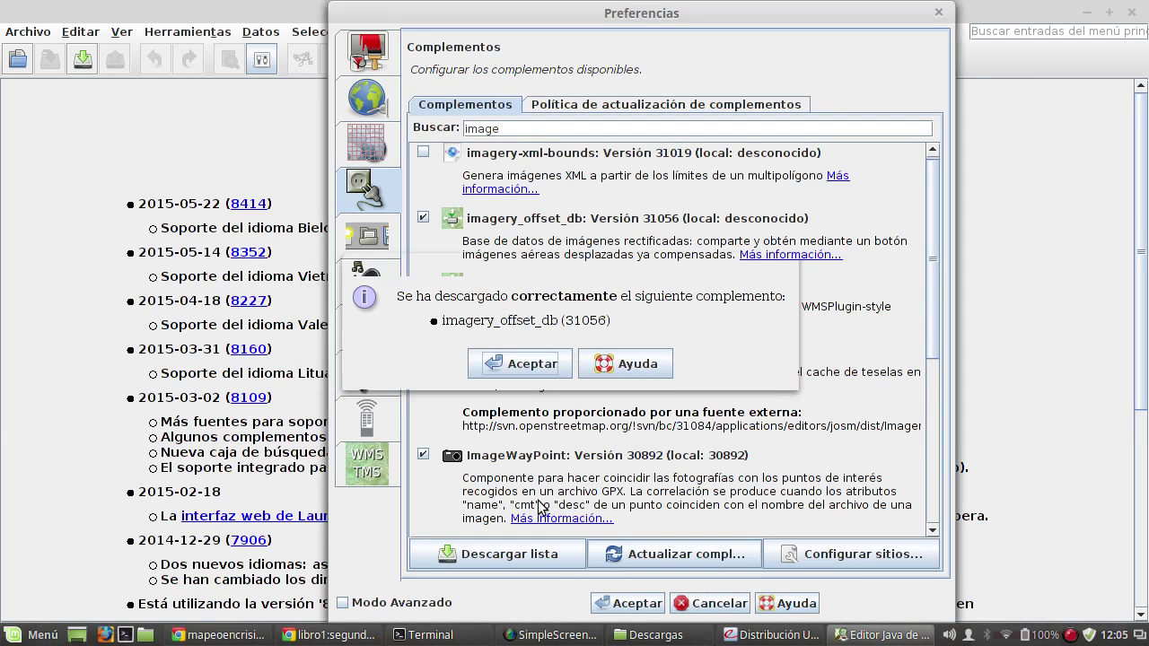
{"action": "left_click", "coordinate": [531, 370]}
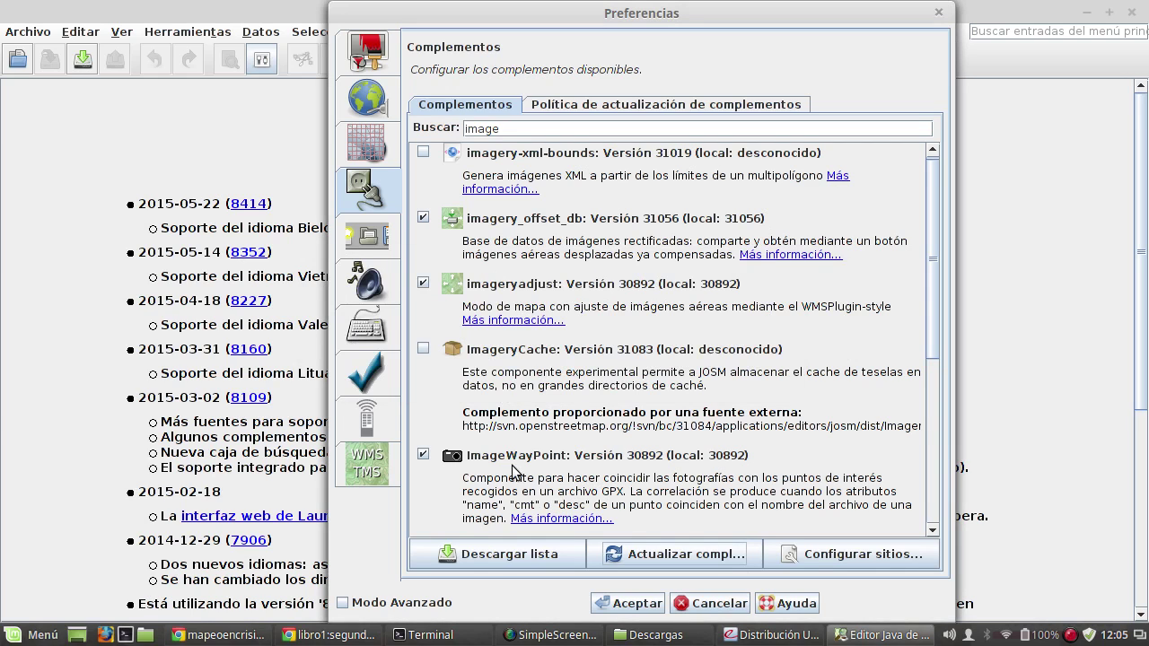
Step: Review the remaining image plugins and the toolbar, audio, keyboard shortcut, data validator and remote control preferences
{"action": "scroll", "coordinate": [507, 485], "scroll_direction": "down", "scroll_amount": 3}
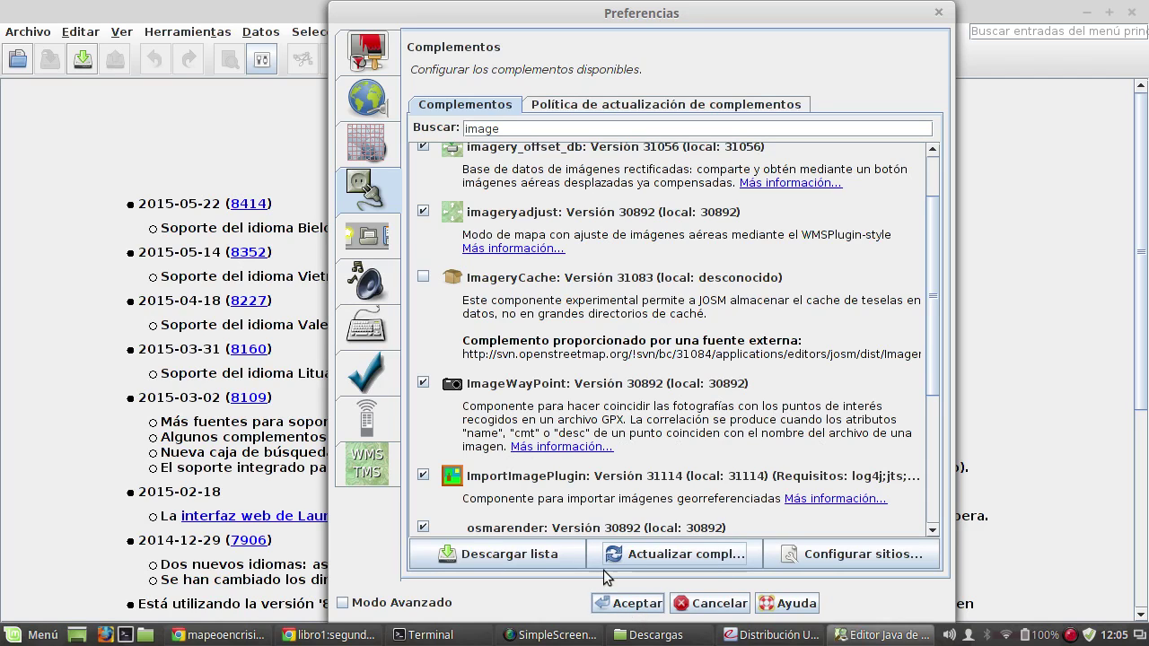
{"action": "left_click", "coordinate": [371, 239]}
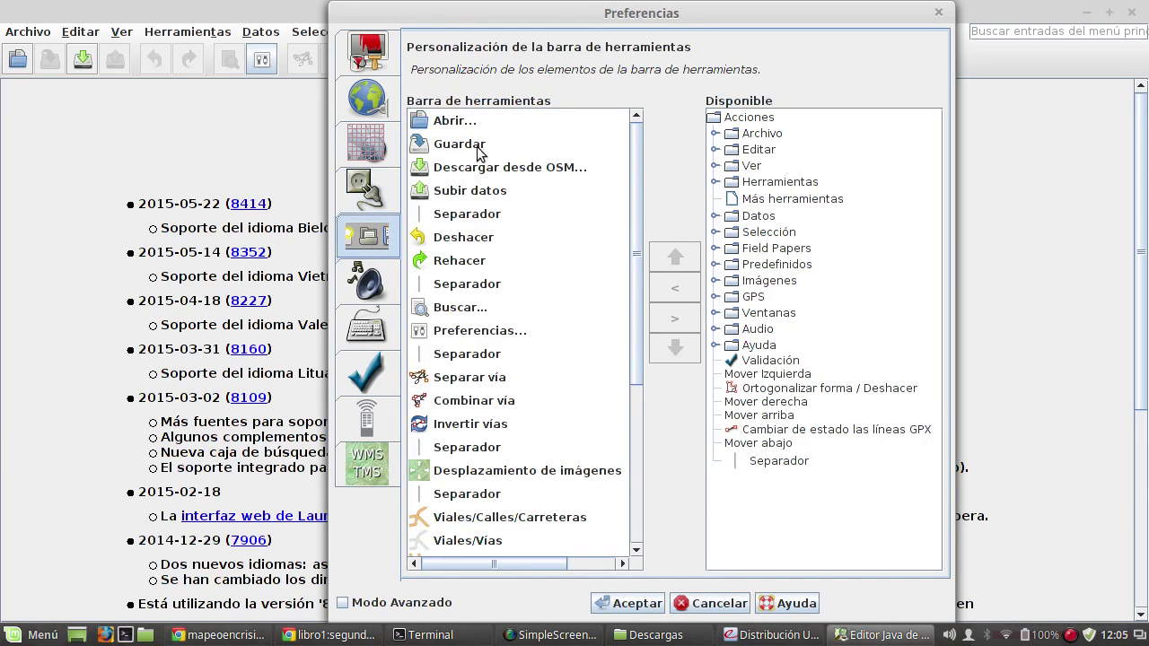
{"action": "left_click", "coordinate": [371, 297]}
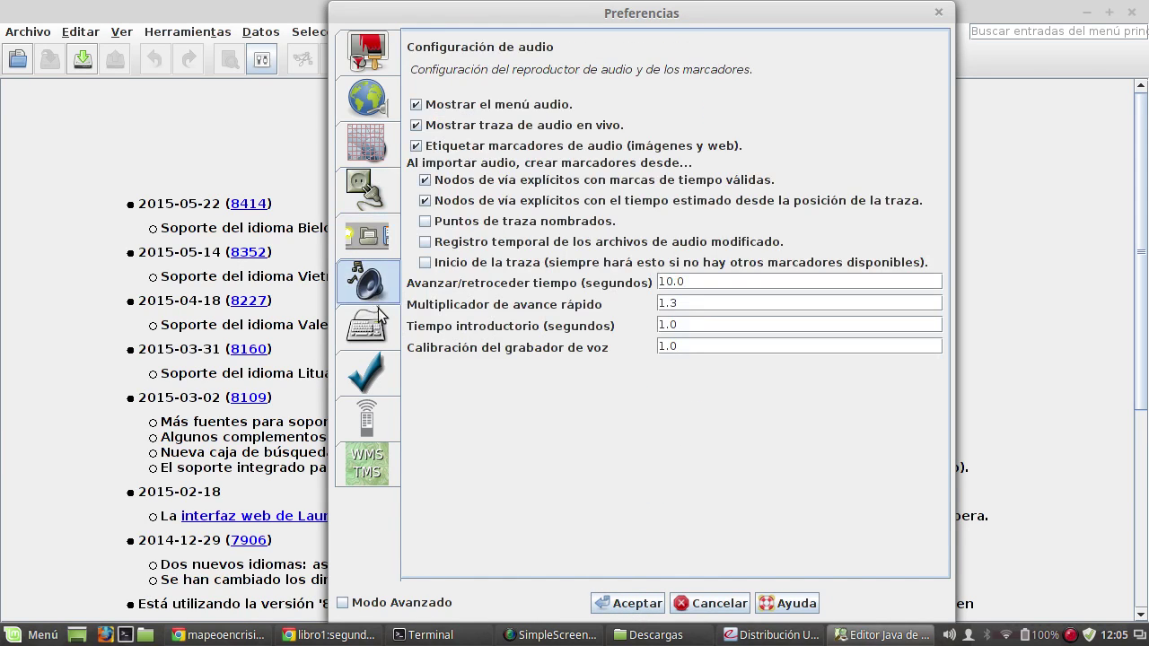
{"action": "left_click", "coordinate": [377, 341]}
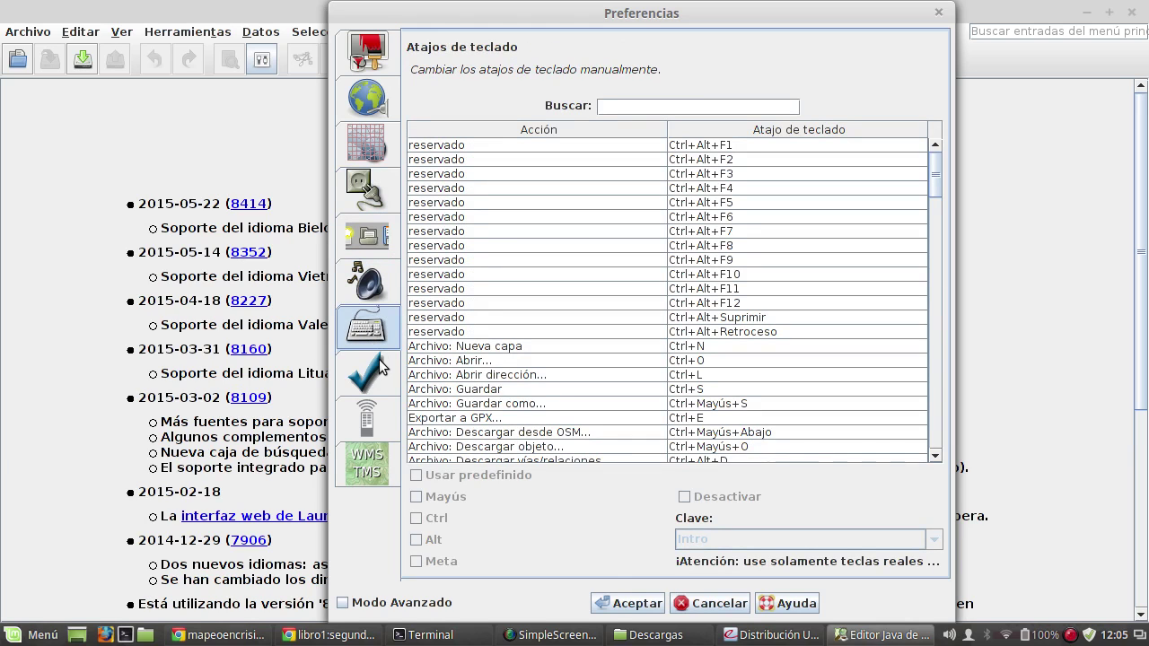
{"action": "left_click", "coordinate": [385, 374]}
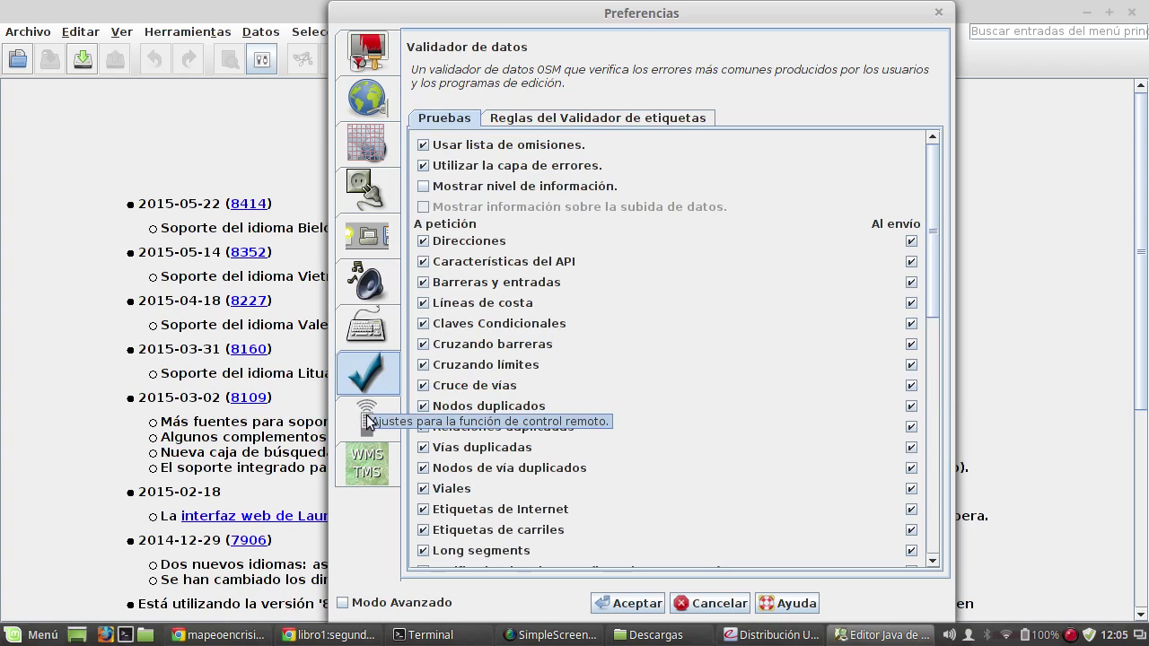
{"action": "left_click", "coordinate": [368, 418]}
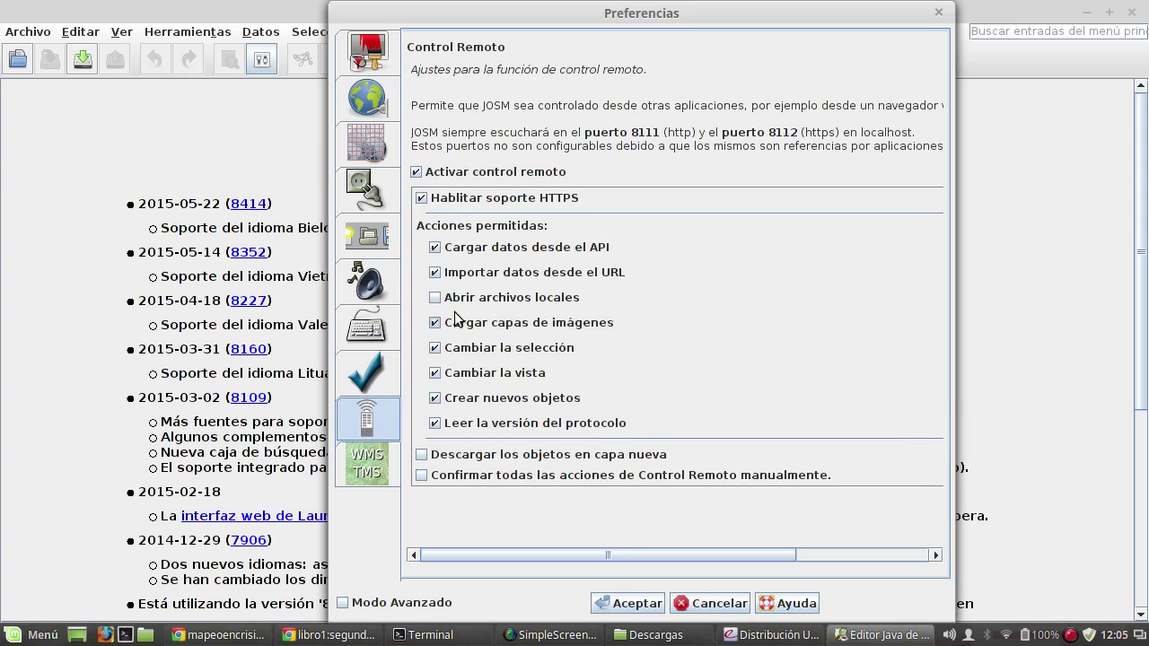
Step: Turn the remote control function off and on again in its preferences
{"action": "left_click", "coordinate": [417, 173]}
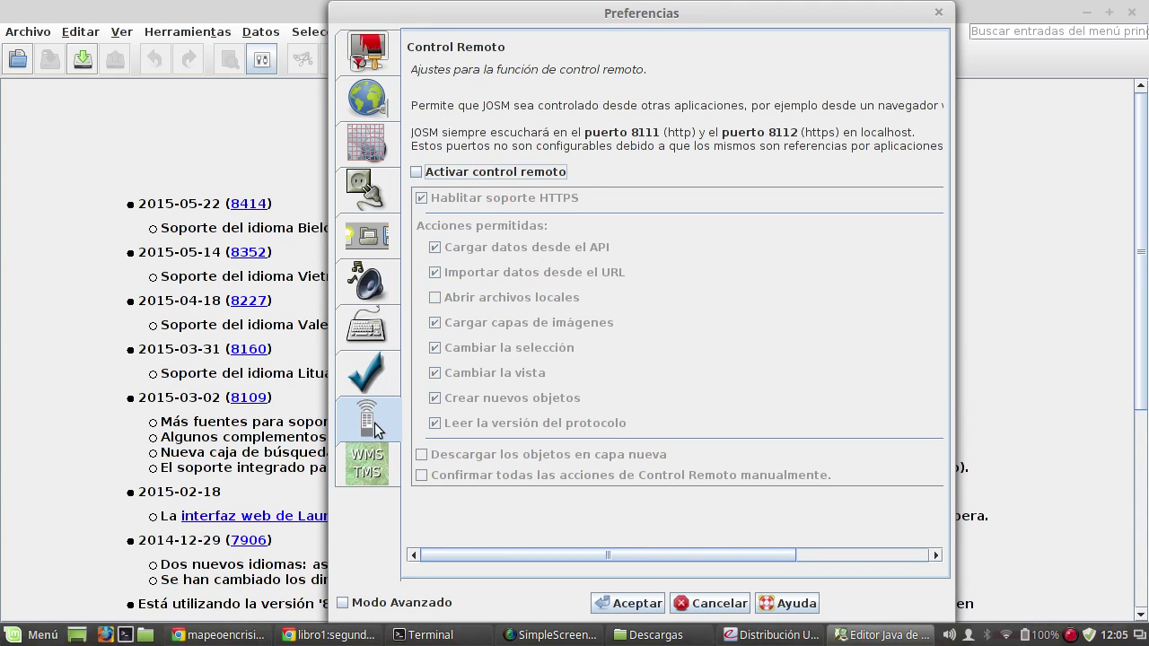
{"action": "left_click", "coordinate": [417, 171]}
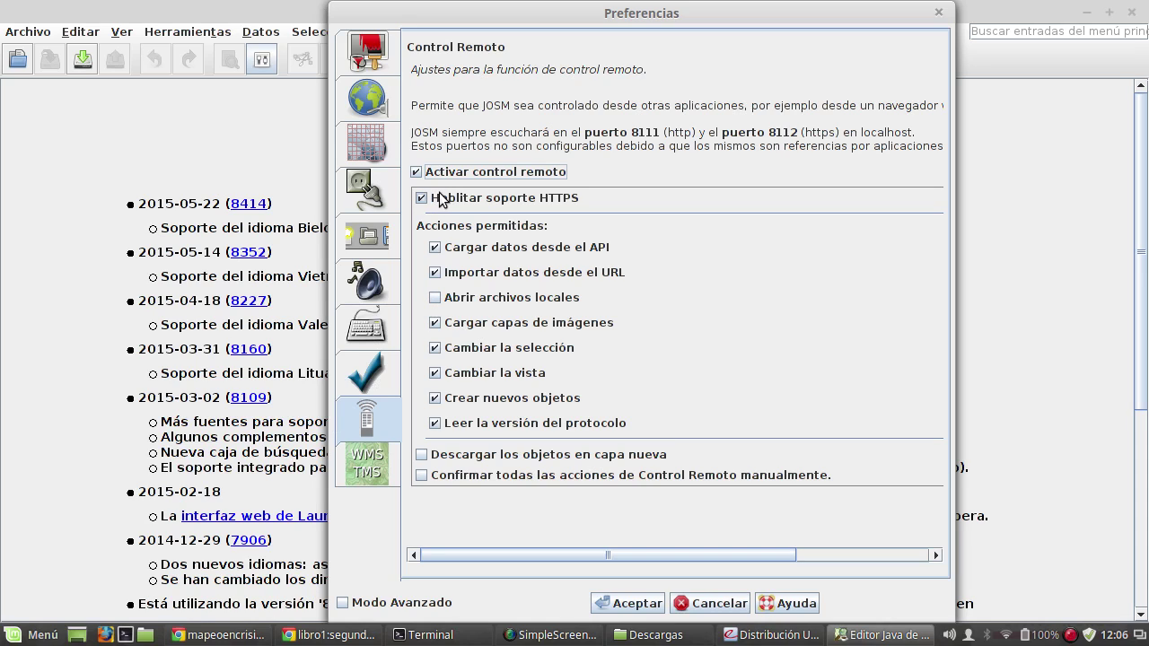
{"action": "scroll", "coordinate": [565, 377], "scroll_direction": "right", "scroll_amount": 1}
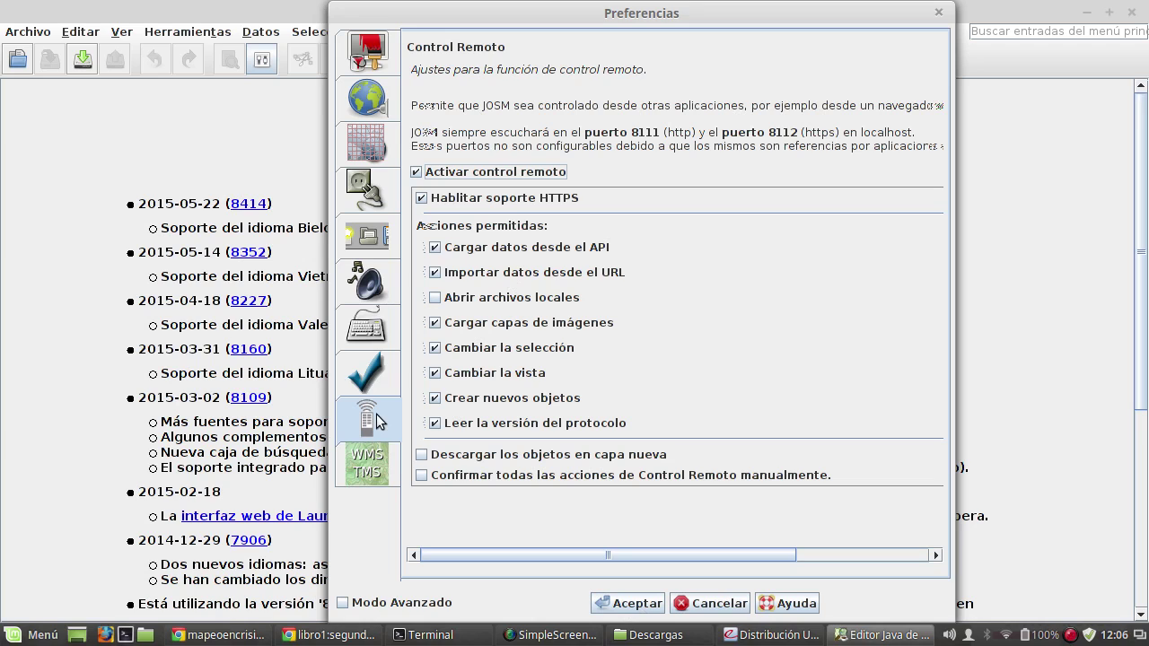
Step: Check the imagery providers in the preferences and accept the preferences
{"action": "left_click", "coordinate": [377, 473]}
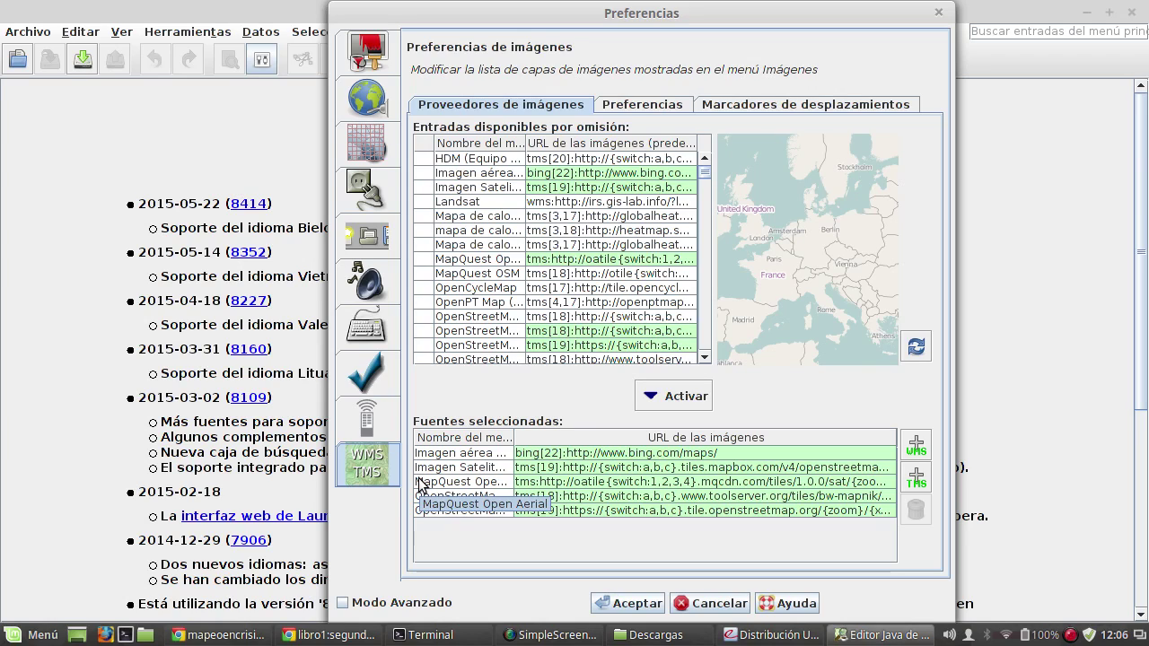
{"action": "left_click", "coordinate": [634, 612]}
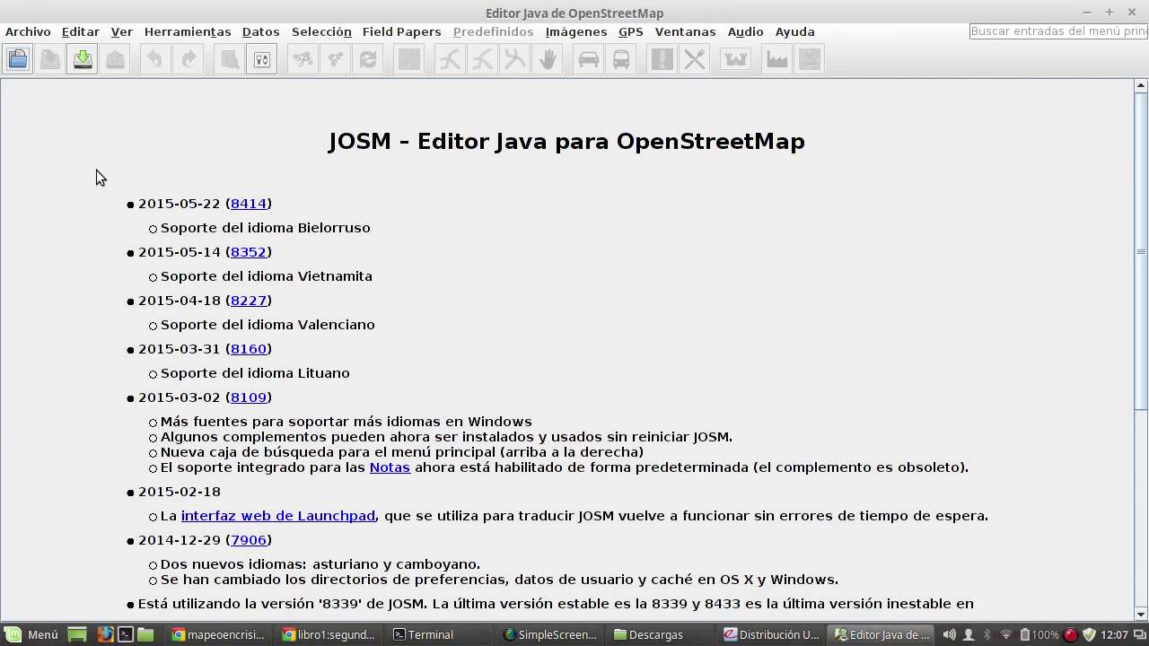
Step: Open the OSM data download and outline a rectangular area covering Betulia, Concordia, Salgar, El Carmen de Atrato and Tarso
{"action": "left_click", "coordinate": [83, 60]}
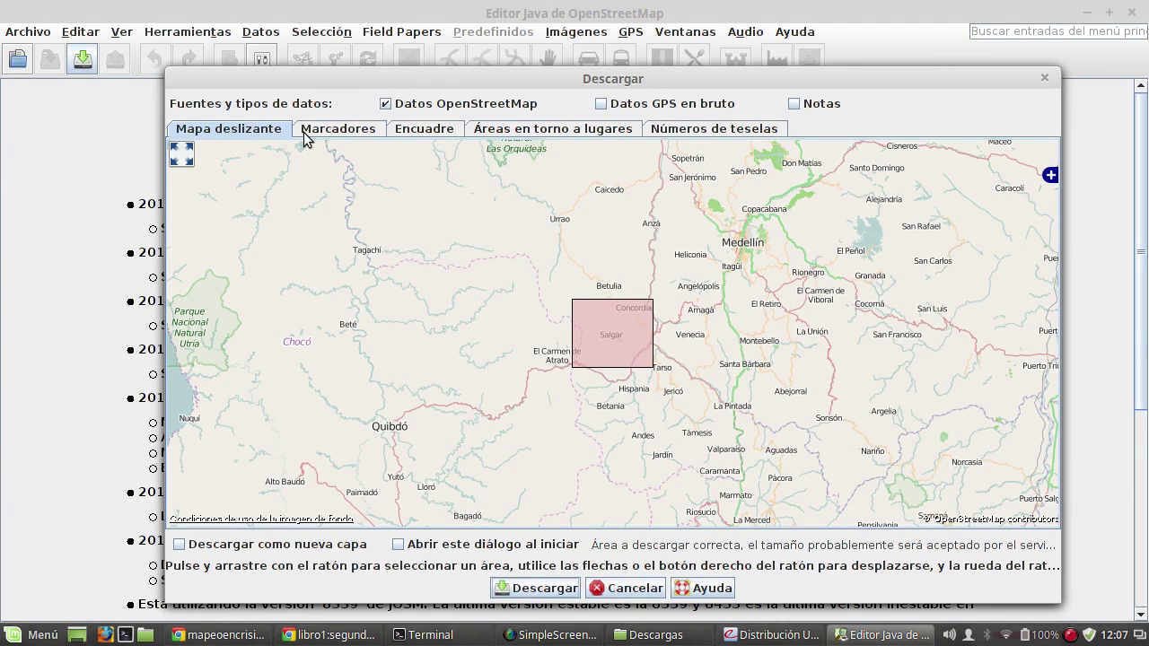
{"action": "left_click_drag", "start_coordinate": [578, 270], "coordinate": [545, 303]}
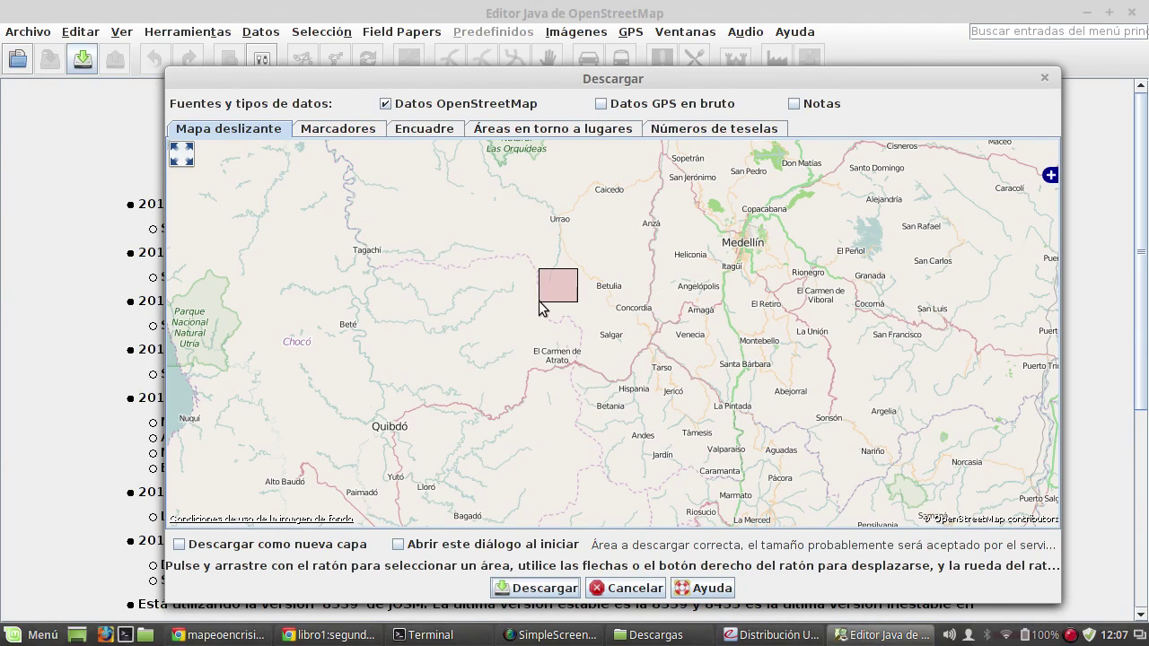
{"action": "left_click_drag", "start_coordinate": [520, 263], "coordinate": [678, 393]}
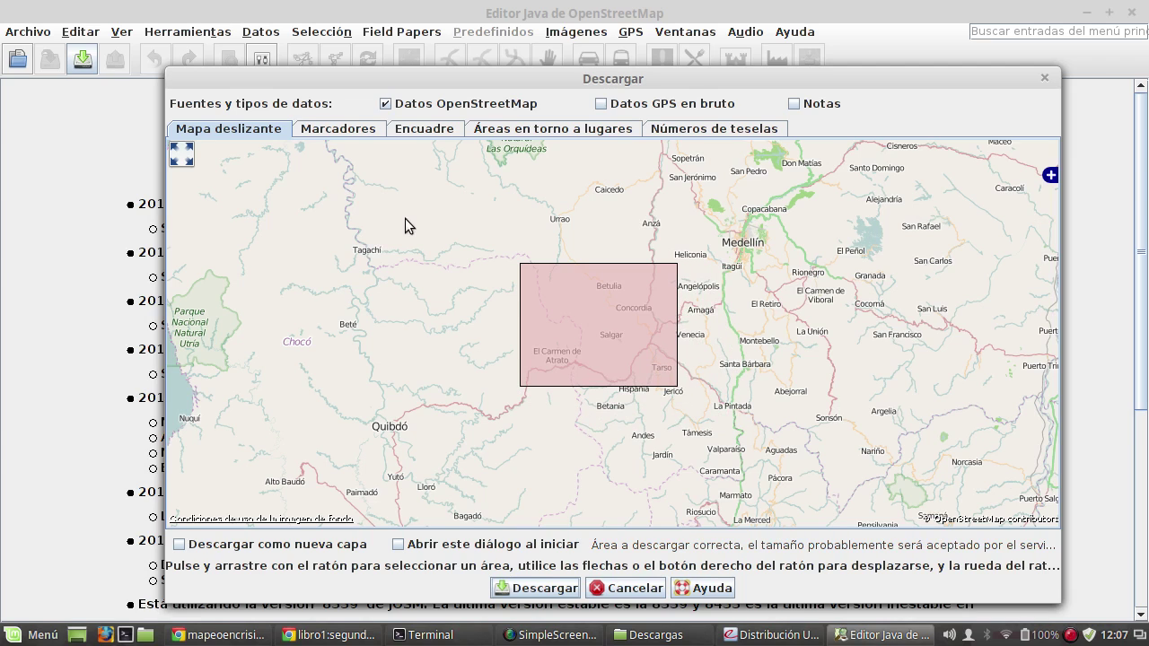
Step: Review the bookmark, bounding box and place search options for defining the download area, and return to the slippy map
{"action": "left_click", "coordinate": [337, 128]}
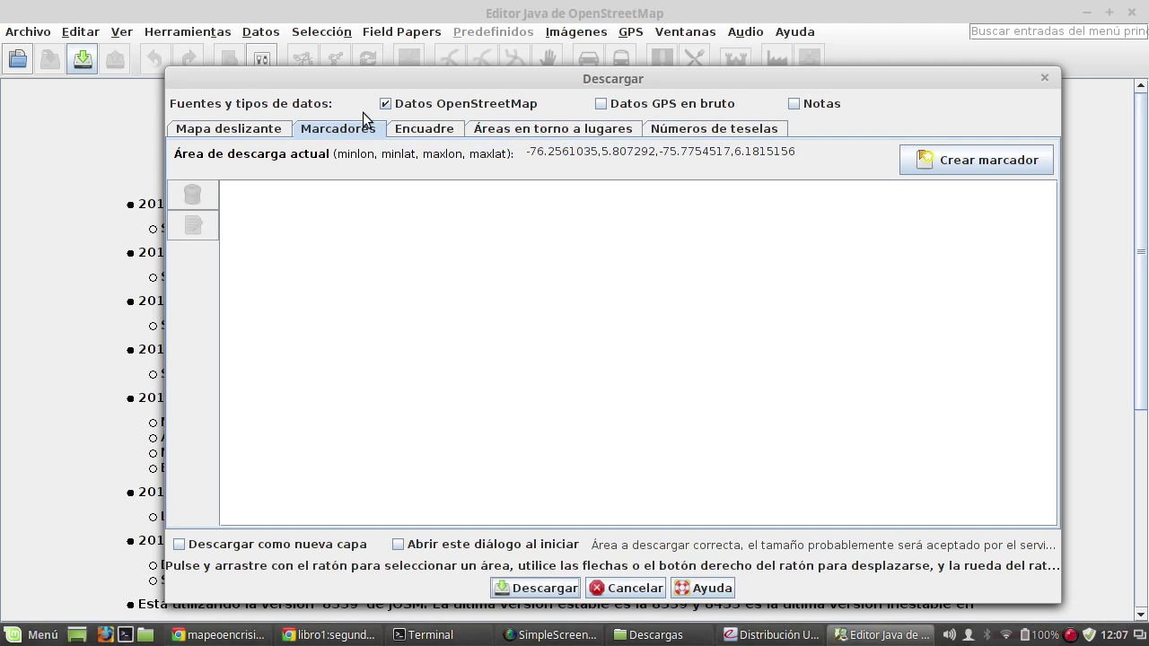
{"action": "left_click", "coordinate": [427, 131]}
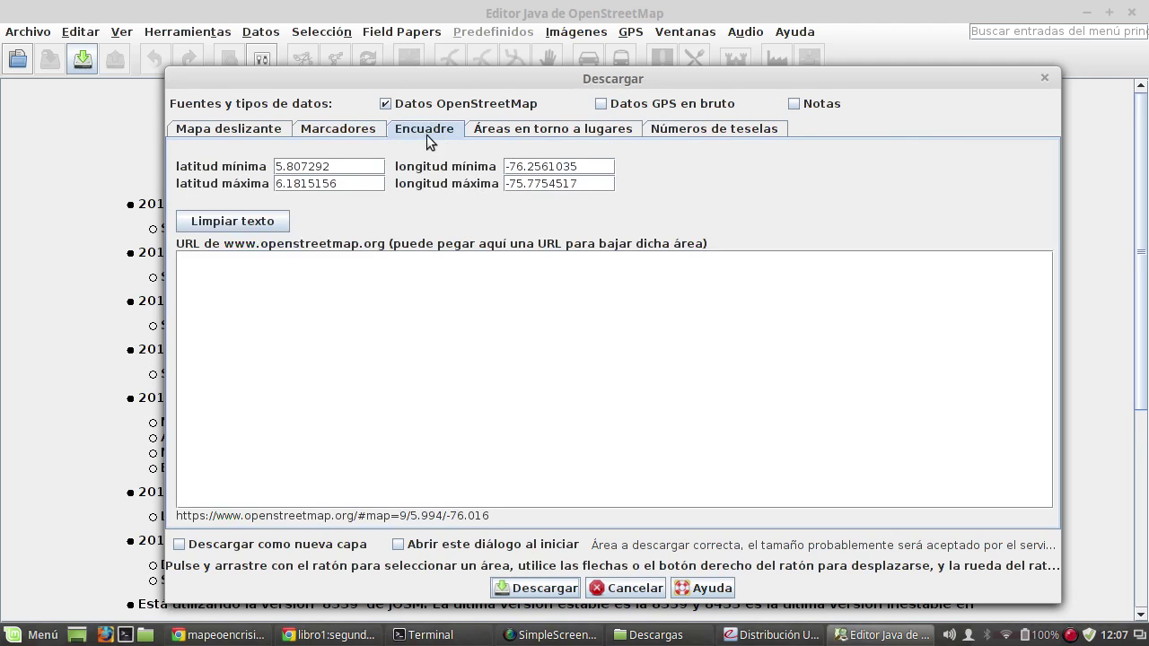
{"action": "left_click", "coordinate": [359, 129]}
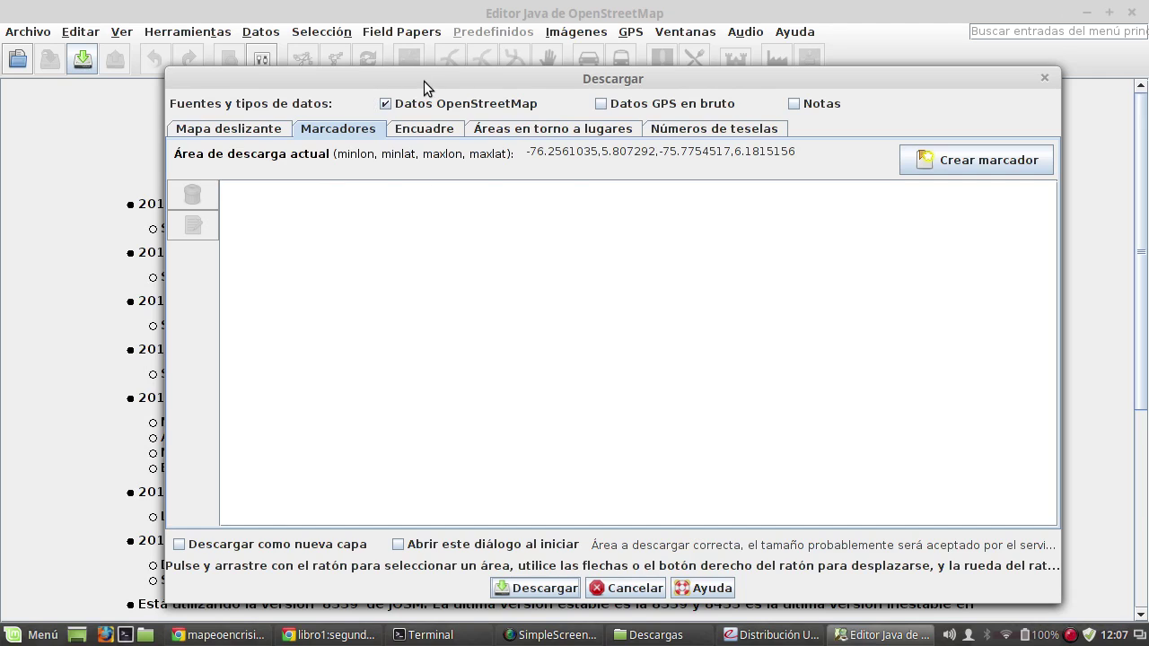
{"action": "left_click", "coordinate": [431, 129]}
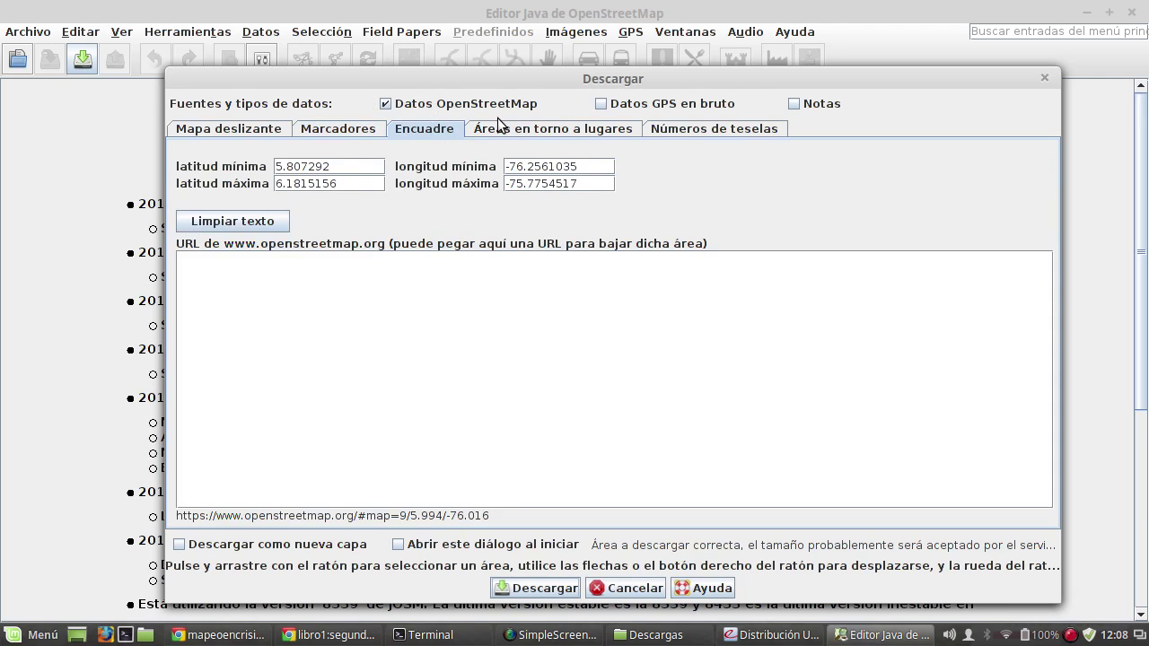
{"action": "left_click", "coordinate": [526, 130]}
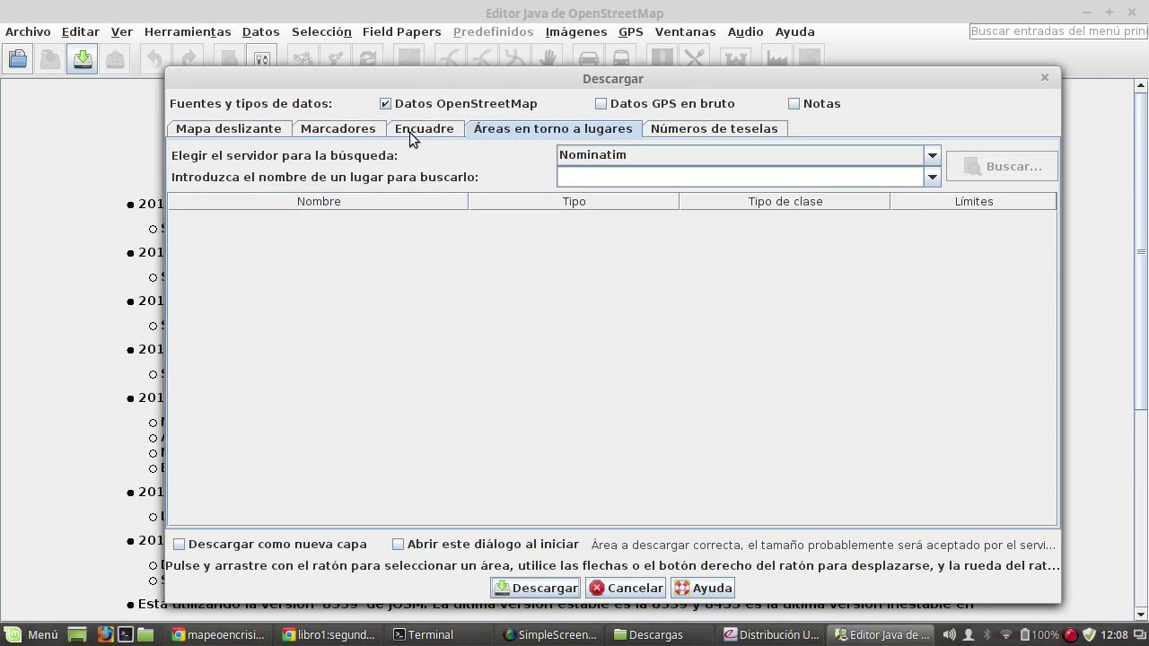
{"action": "left_click", "coordinate": [266, 130]}
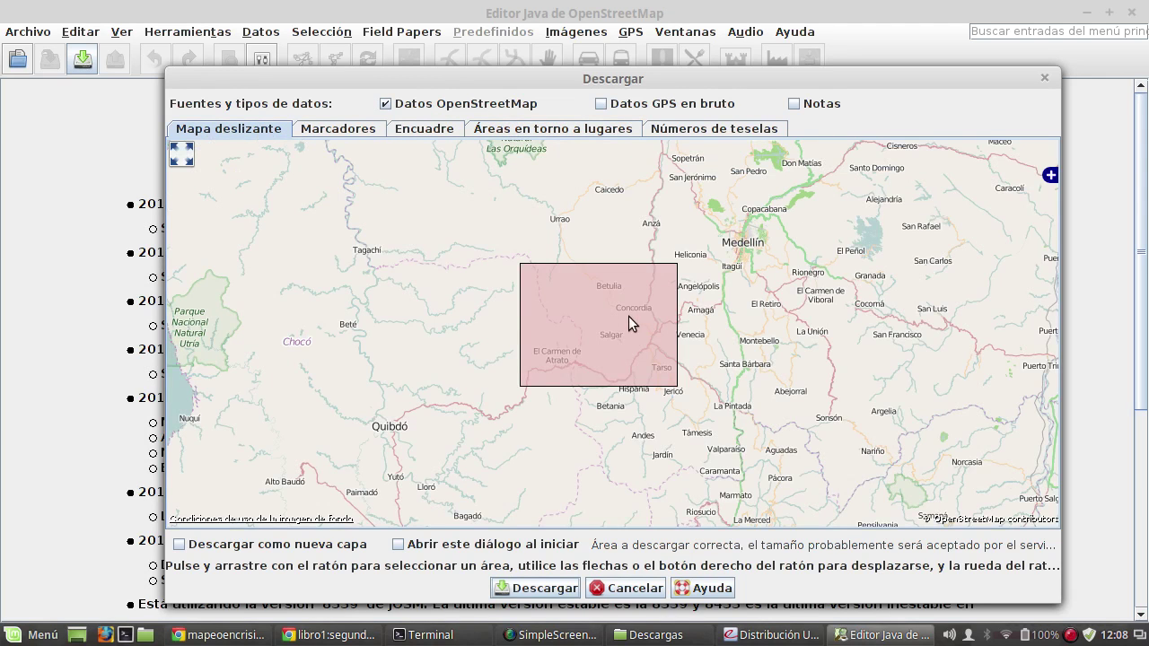
Step: Redraw the download area as a smaller rectangle covering Salgar, Ciudad Bolívar and Tarso
{"action": "scroll", "coordinate": [624, 341], "scroll_direction": "up", "scroll_amount": 3}
{"action": "scroll", "coordinate": [625, 341], "scroll_direction": "down", "scroll_amount": 2}
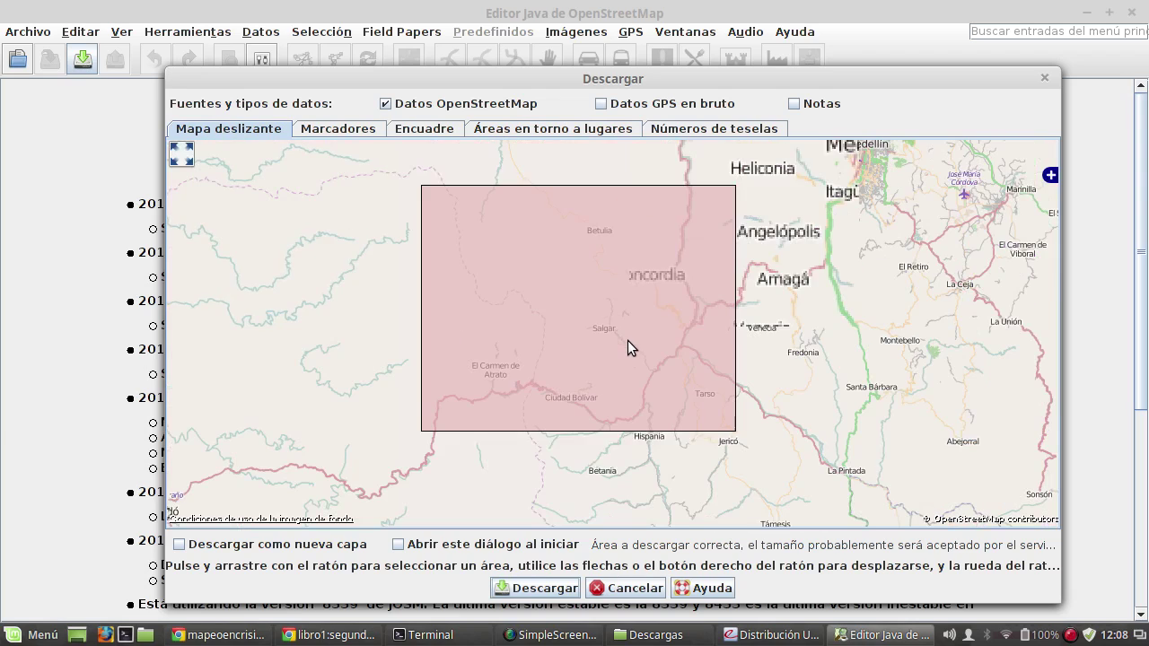
{"action": "left_click_drag", "start_coordinate": [746, 322], "coordinate": [769, 341]}
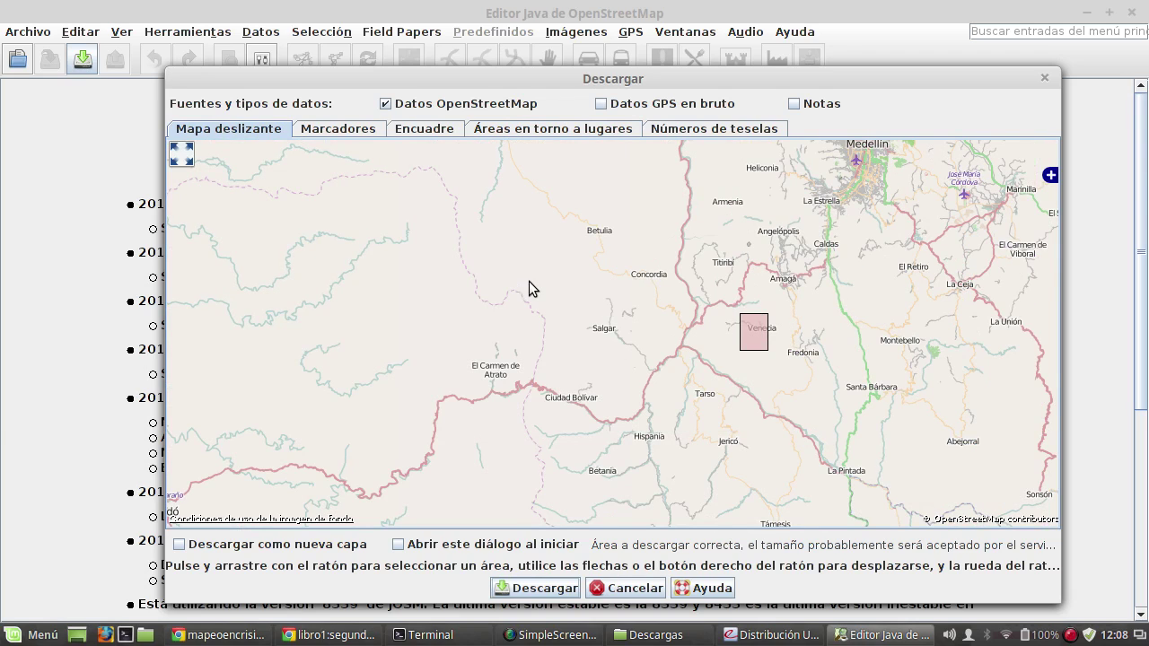
{"action": "left_click_drag", "start_coordinate": [533, 282], "coordinate": [705, 411]}
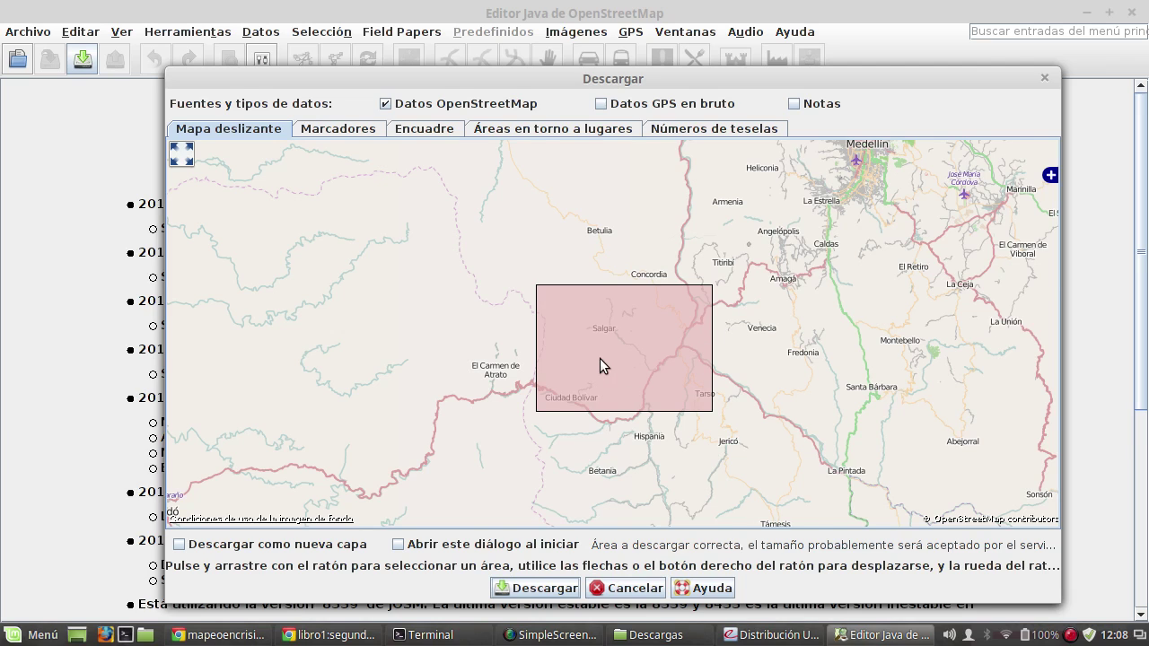
{"action": "scroll", "coordinate": [600, 358], "scroll_direction": "up", "scroll_amount": 1}
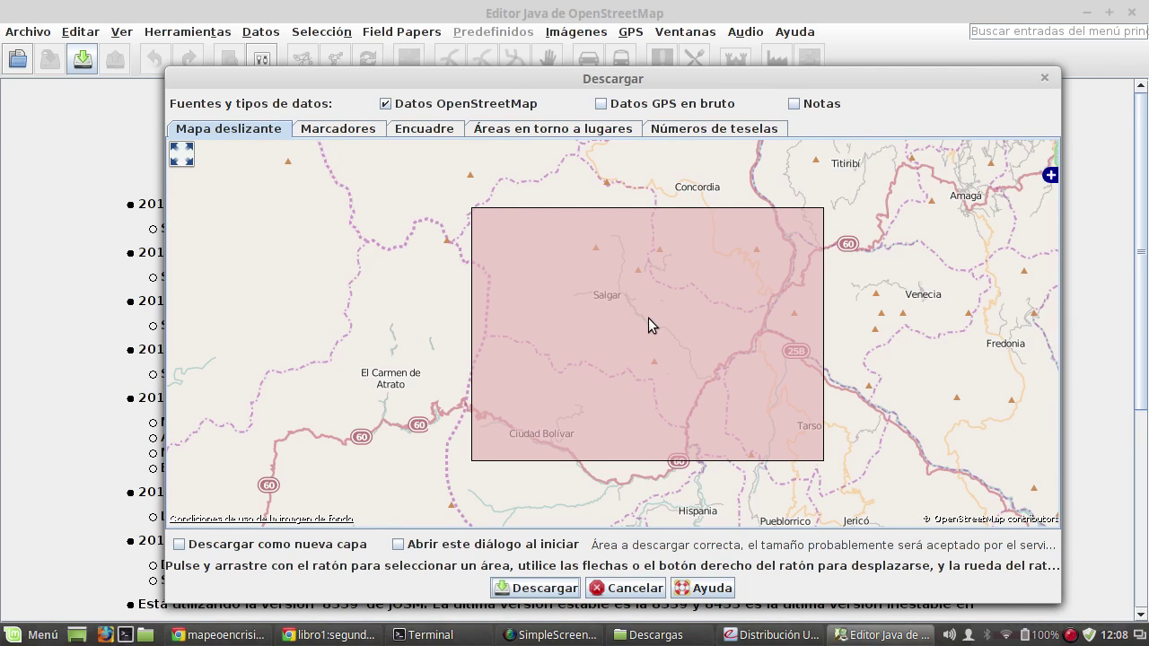
{"action": "scroll", "coordinate": [658, 339], "scroll_direction": "up", "scroll_amount": 1}
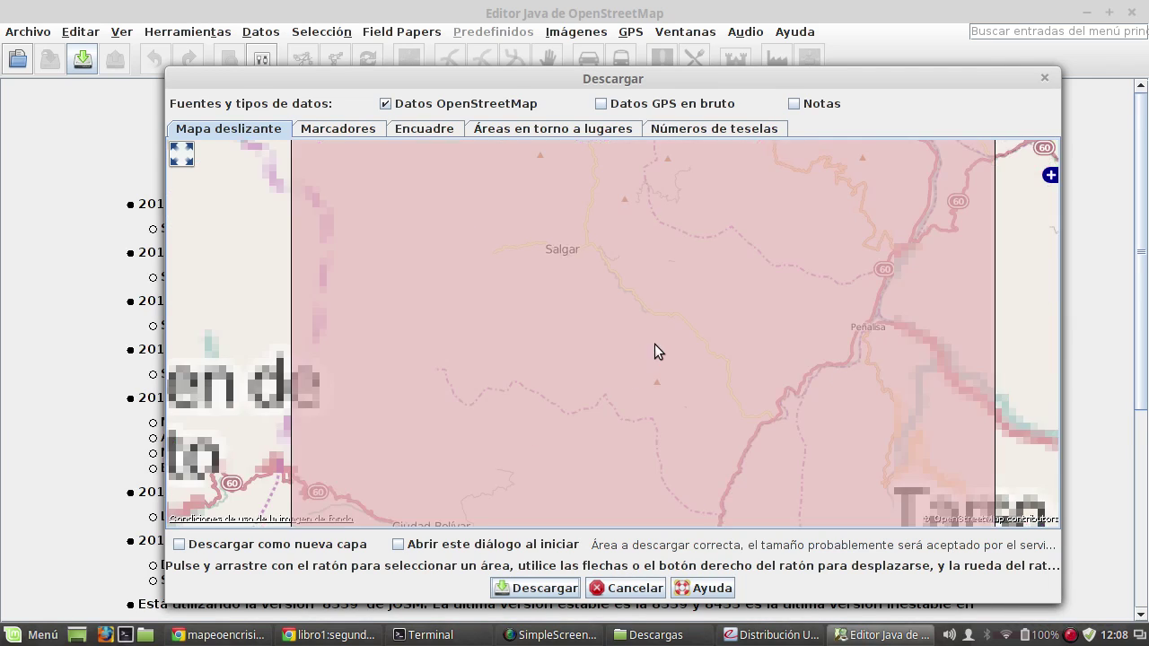
{"action": "scroll", "coordinate": [657, 344], "scroll_direction": "down", "scroll_amount": 1}
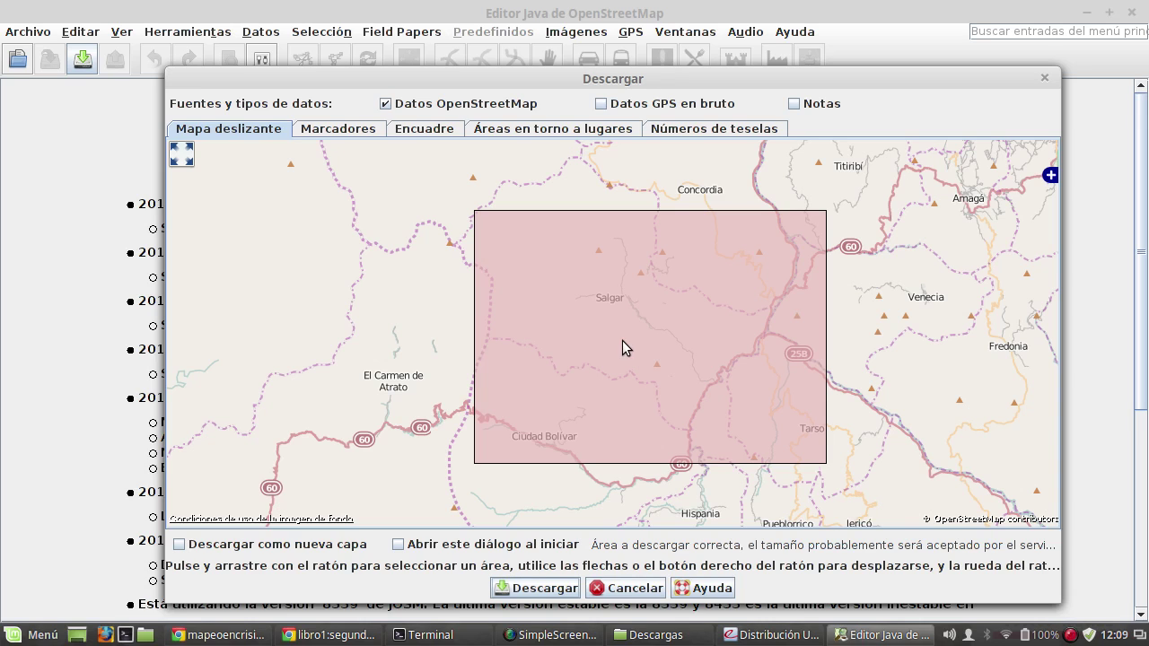
{"action": "scroll", "coordinate": [646, 350], "scroll_direction": "up", "scroll_amount": 1}
{"action": "scroll", "coordinate": [642, 354], "scroll_direction": "down", "scroll_amount": 1}
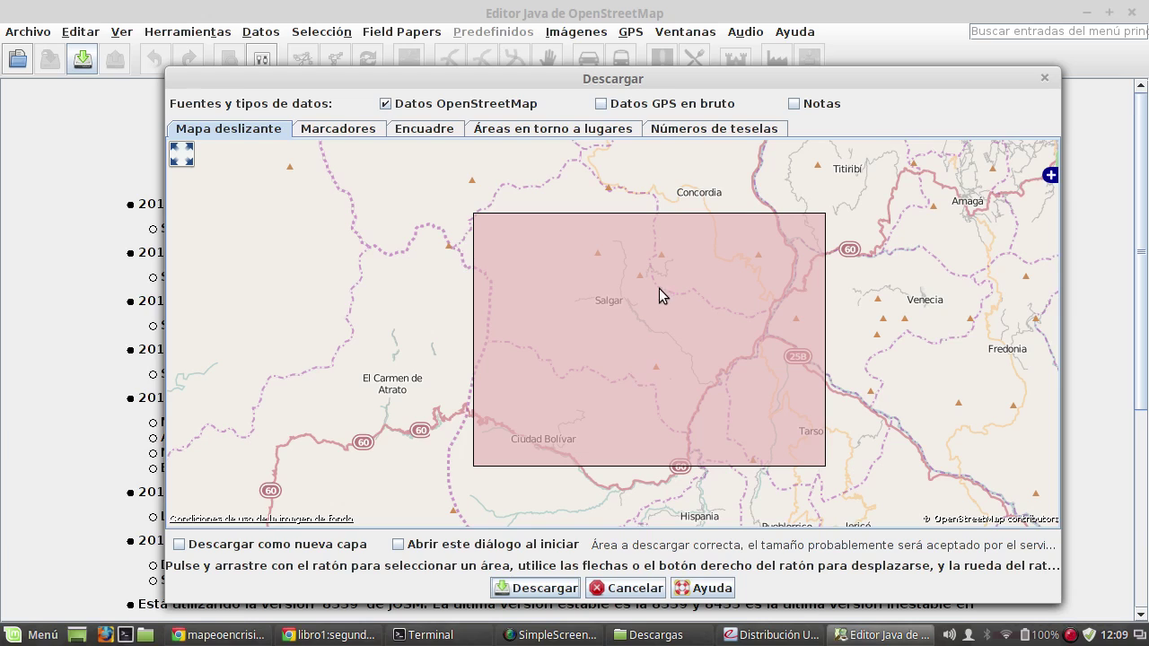
Step: Reduce the download area to a rectangle around Salgar only, excluding Concordia and Ciudad Bolívar
{"action": "left_click_drag", "start_coordinate": [652, 301], "coordinate": [674, 322]}
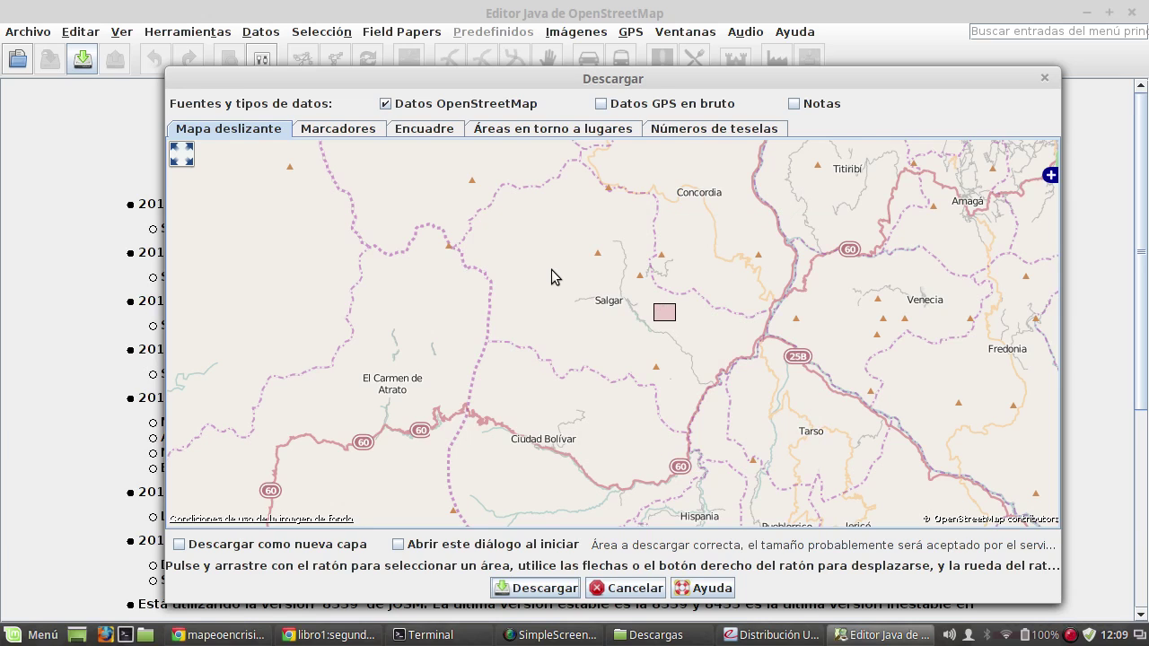
{"action": "mouse_move", "coordinate": [562, 271]}
{"action": "left_mouse_down"}
{"action": "mouse_move", "coordinate": [711, 370]}
{"action": "mouse_move", "coordinate": [714, 359]}
{"action": "left_mouse_up"}
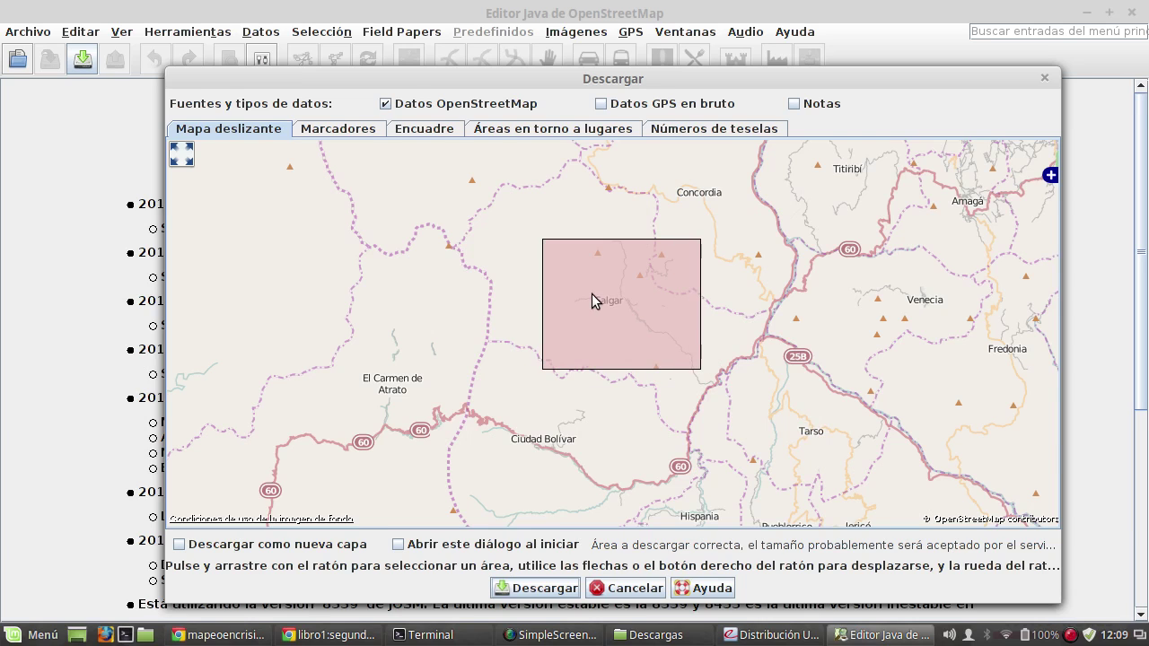
{"action": "scroll", "coordinate": [592, 300], "scroll_direction": "up", "scroll_amount": 1}
{"action": "scroll", "coordinate": [619, 303], "scroll_direction": "up", "scroll_amount": 1}
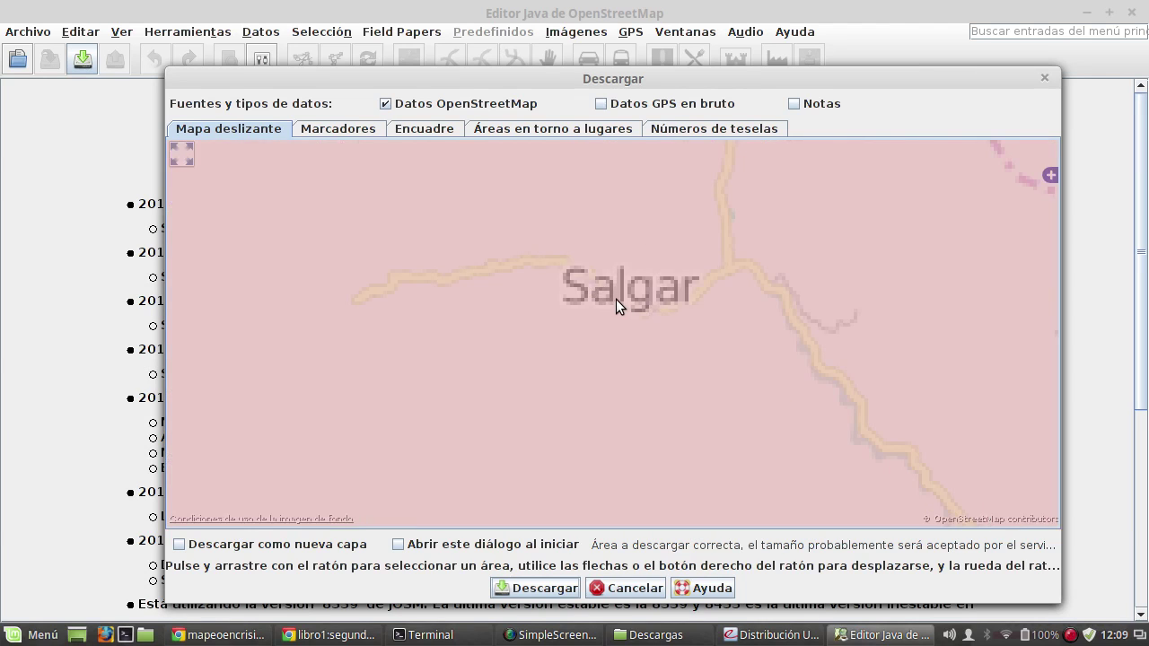
{"action": "scroll", "coordinate": [614, 292], "scroll_direction": "down", "scroll_amount": 4}
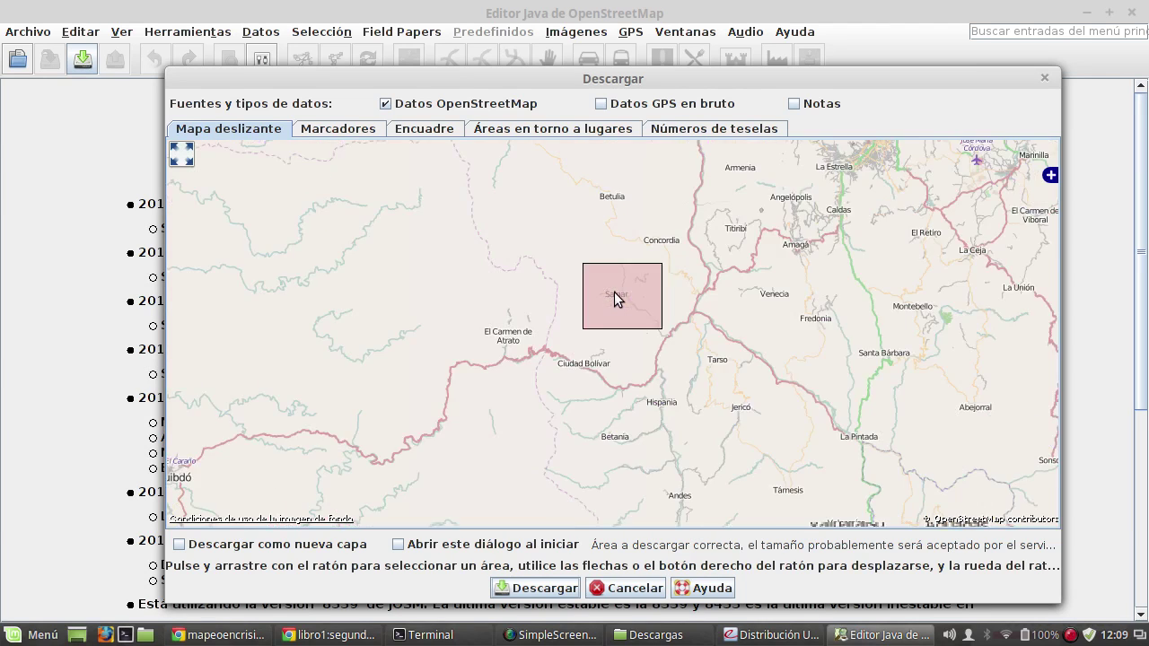
{"action": "scroll", "coordinate": [615, 287], "scroll_direction": "up", "scroll_amount": 1}
{"action": "scroll", "coordinate": [614, 283], "scroll_direction": "up", "scroll_amount": 1}
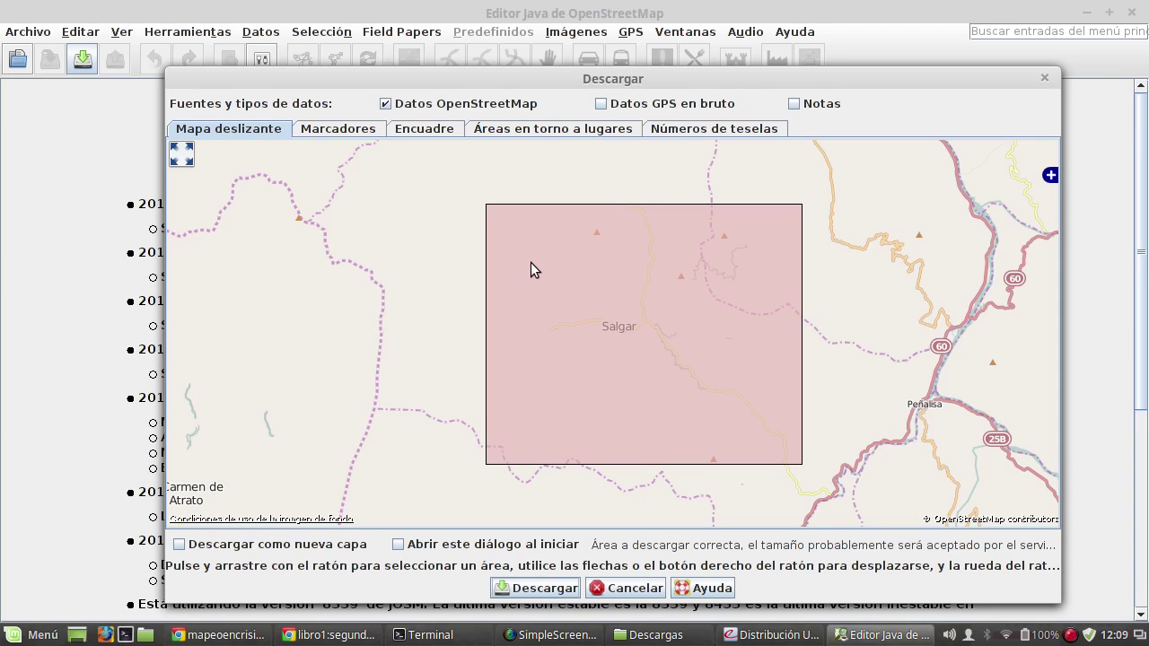
Step: Redraw the download rectangle more tightly around Salgar and check its coverage up close
{"action": "left_click_drag", "start_coordinate": [508, 250], "coordinate": [769, 417]}
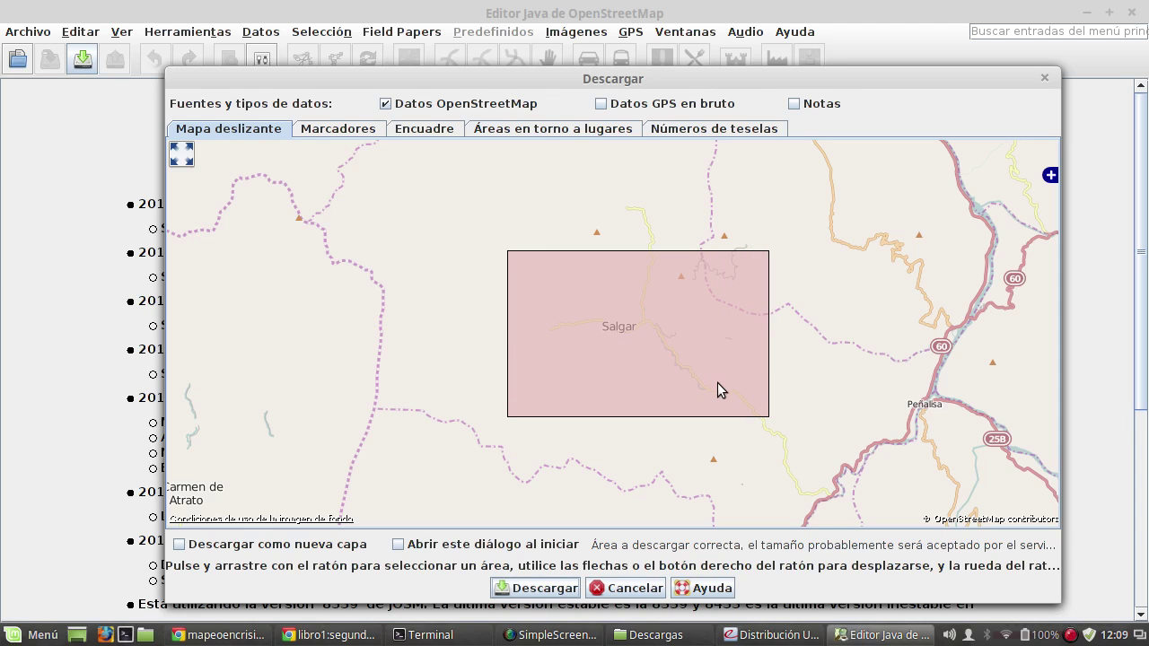
{"action": "scroll", "coordinate": [705, 369], "scroll_direction": "down", "scroll_amount": 2}
{"action": "scroll", "coordinate": [686, 366], "scroll_direction": "up", "scroll_amount": 3}
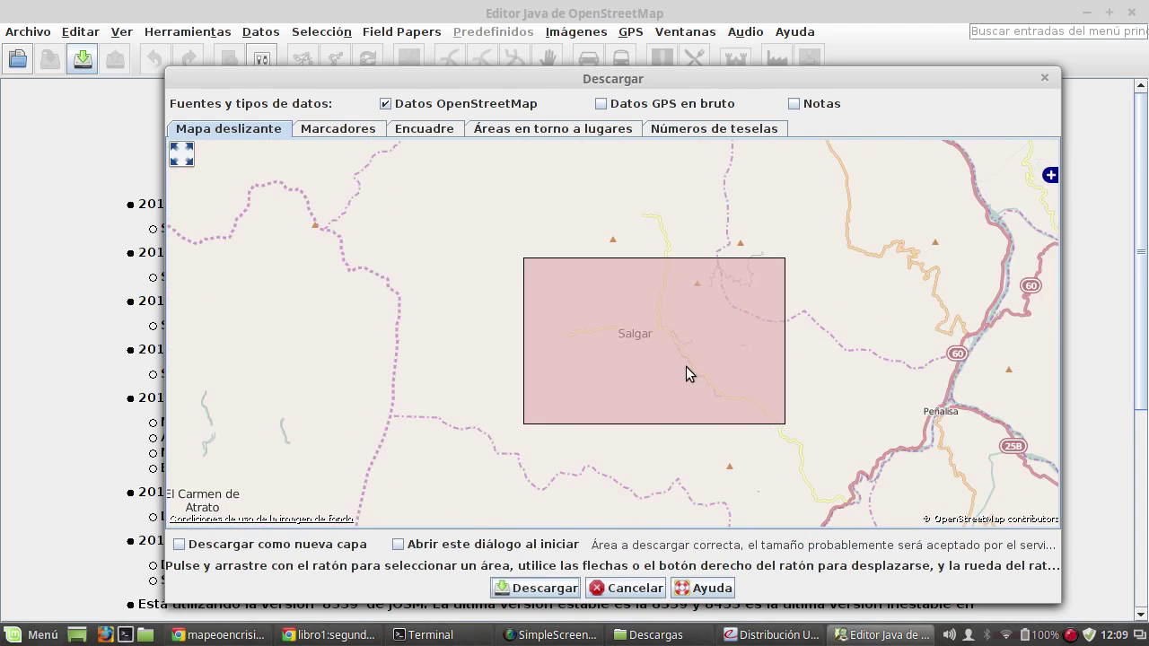
{"action": "scroll", "coordinate": [633, 336], "scroll_direction": "down", "scroll_amount": 1}
{"action": "scroll", "coordinate": [633, 337], "scroll_direction": "up", "scroll_amount": 1}
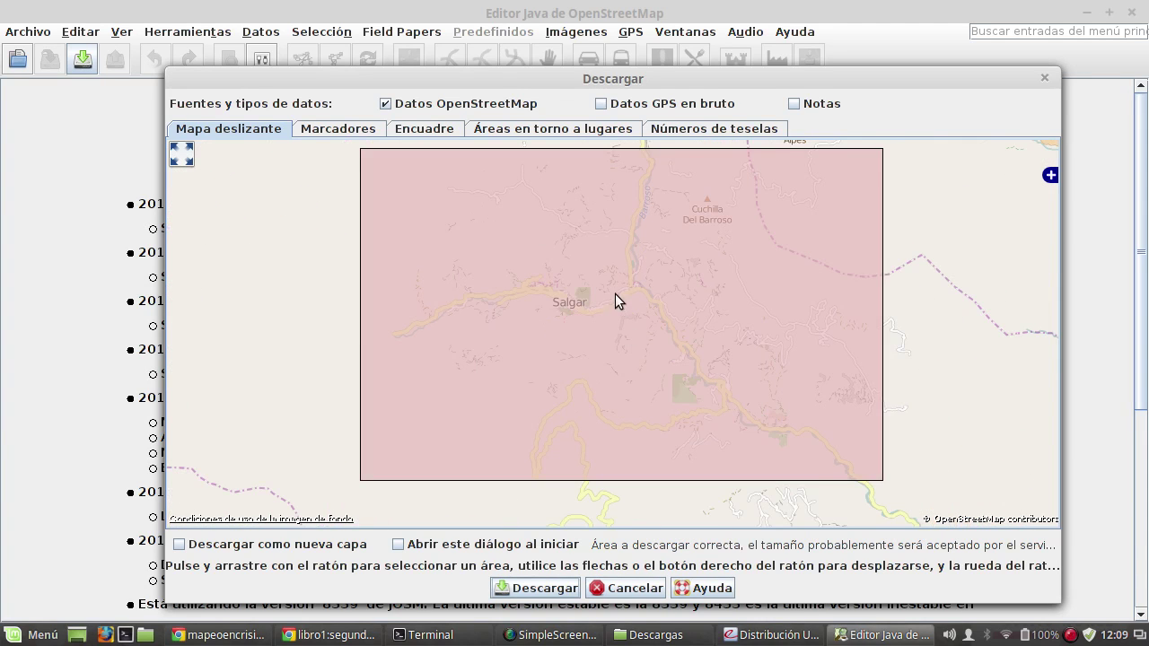
Step: Redraw the download area as a smaller rectangle over Salgar's town and nearby valley, and check its coverage
{"action": "left_click_drag", "start_coordinate": [630, 287], "coordinate": [570, 323]}
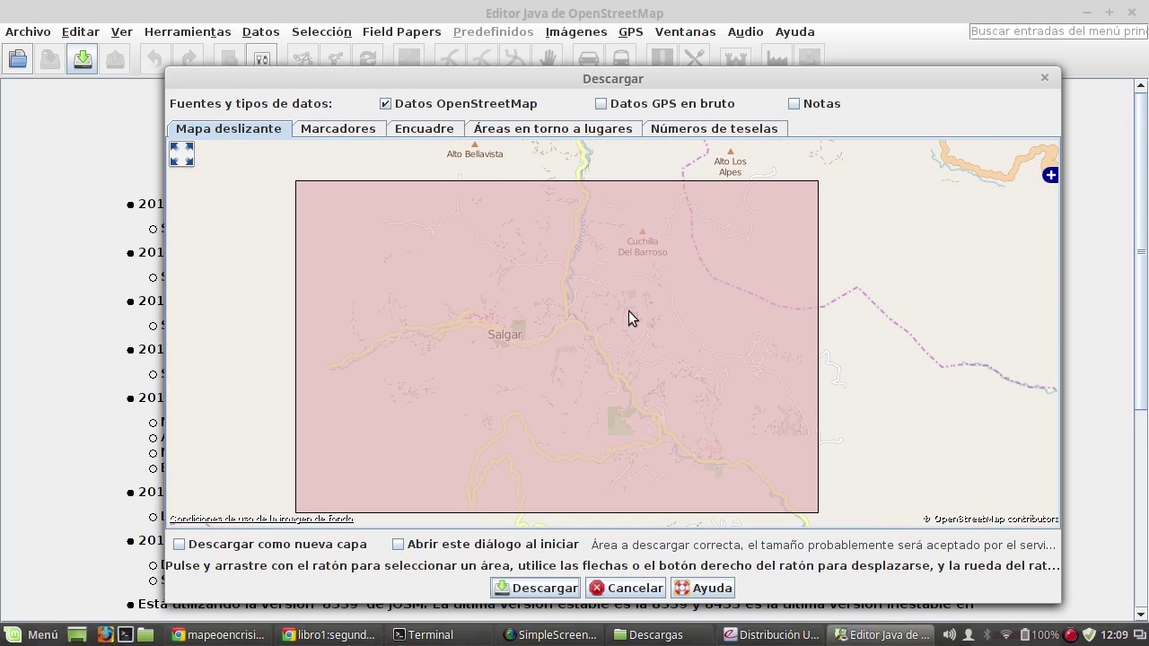
{"action": "left_click_drag", "start_coordinate": [415, 276], "coordinate": [671, 418]}
{"action": "left_click_drag", "start_coordinate": [559, 328], "coordinate": [634, 347]}
{"action": "scroll", "coordinate": [624, 350], "scroll_direction": "up", "scroll_amount": 1}
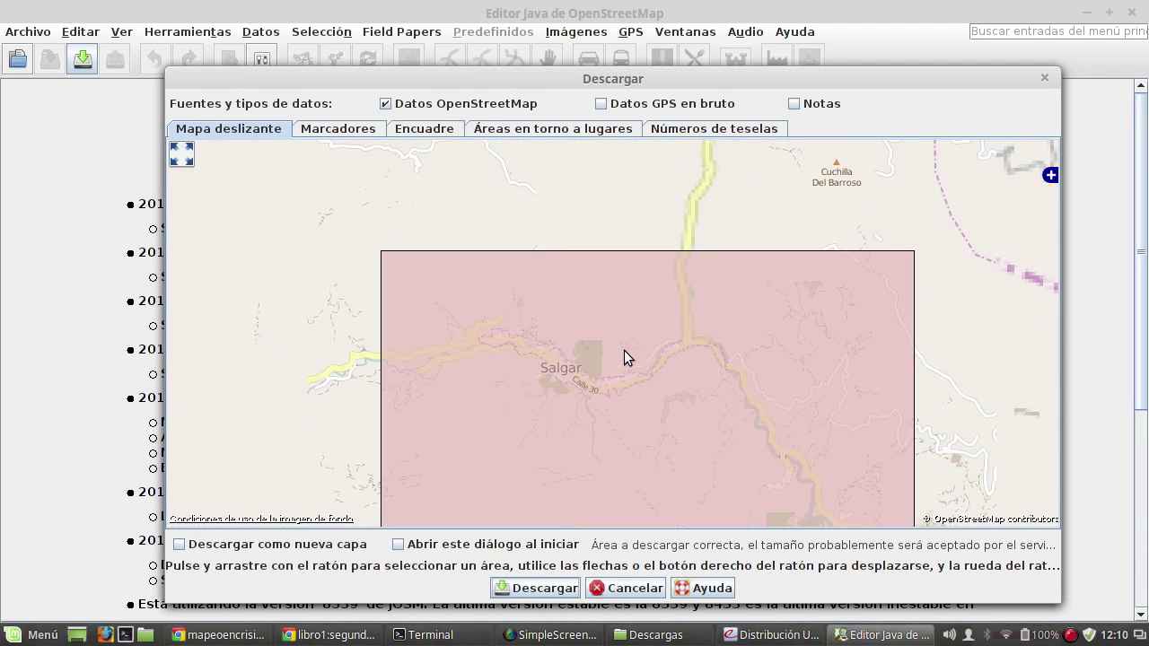
{"action": "scroll", "coordinate": [599, 364], "scroll_direction": "down", "scroll_amount": 3}
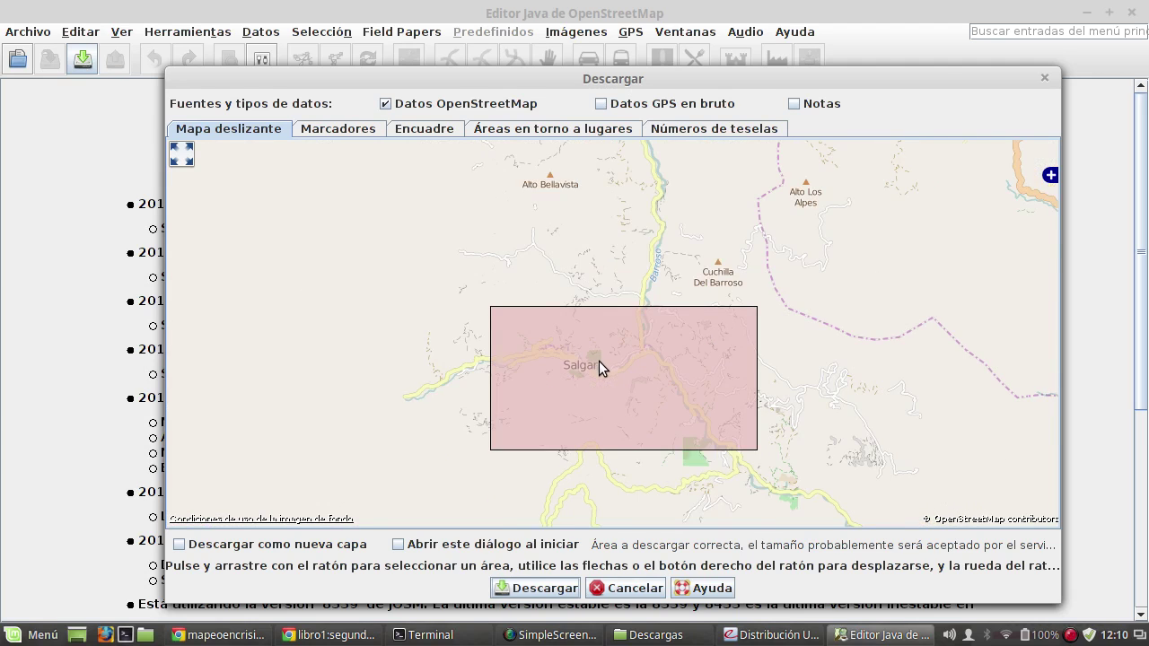
{"action": "scroll", "coordinate": [591, 365], "scroll_direction": "down", "scroll_amount": 1}
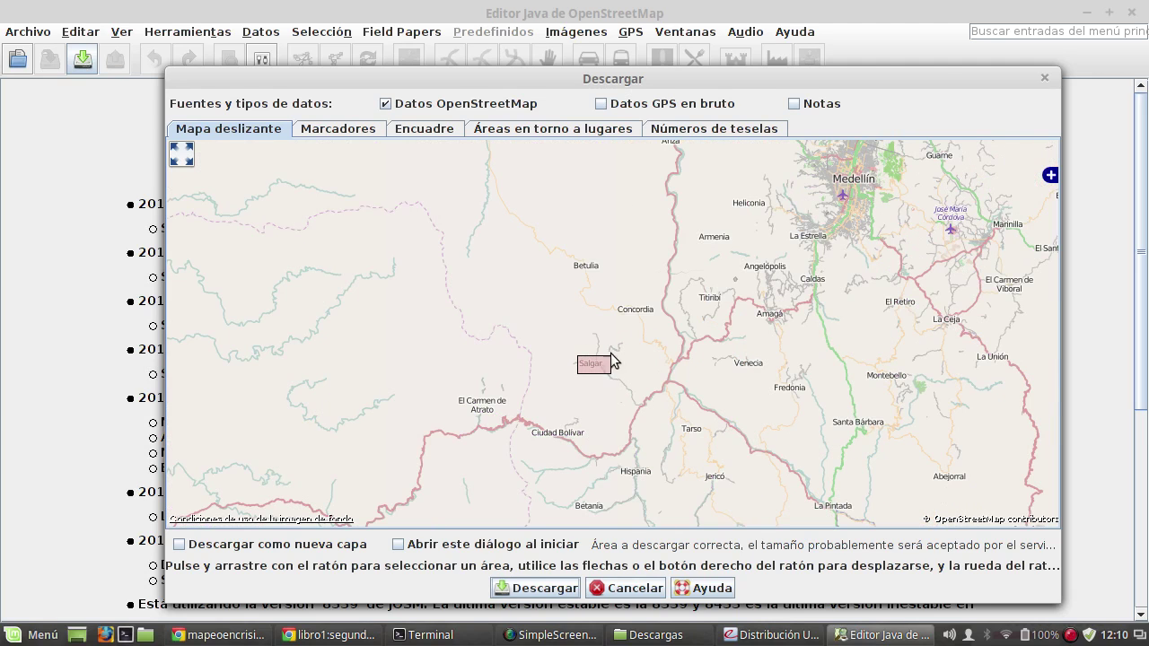
Step: Try a download rectangle just southeast of Concordia instead of the one over Salgar
{"action": "left_click_drag", "start_coordinate": [795, 292], "coordinate": [716, 366]}
{"action": "left_click_drag", "start_coordinate": [749, 329], "coordinate": [594, 393]}
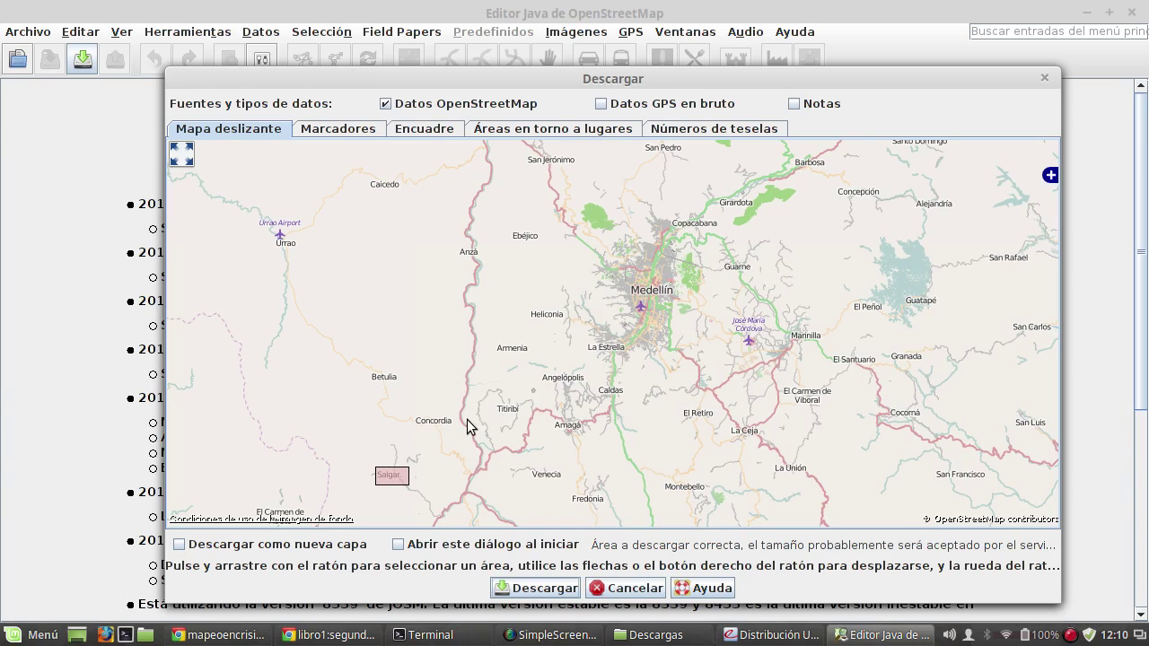
{"action": "left_click_drag", "start_coordinate": [433, 475], "coordinate": [502, 418]}
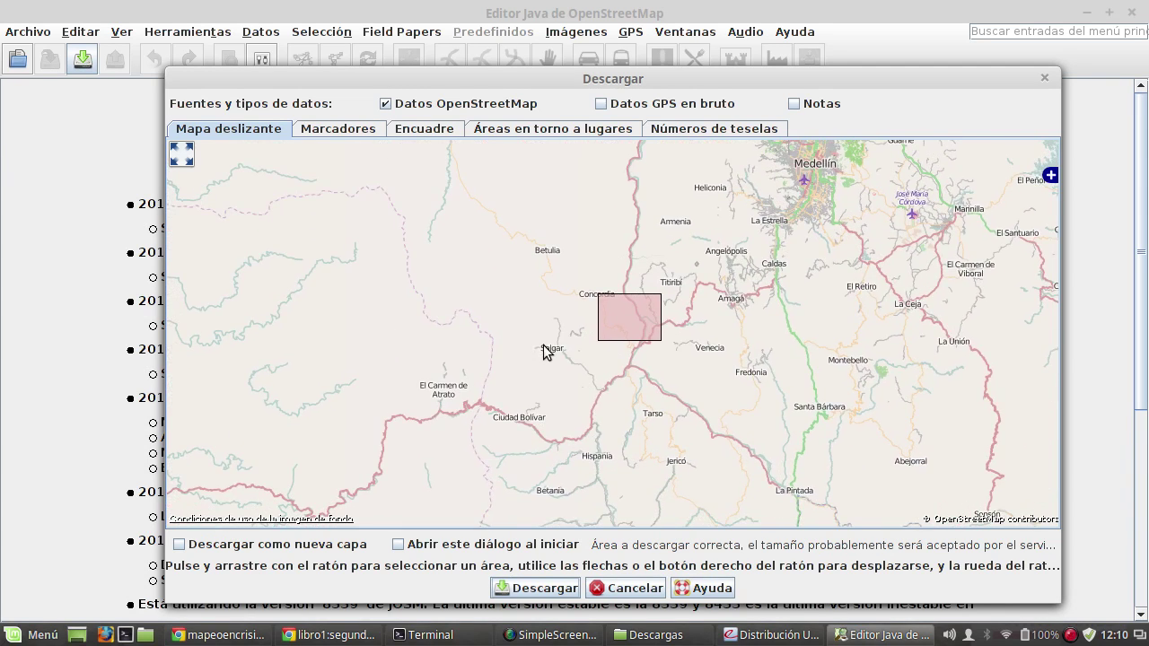
{"action": "scroll", "coordinate": [547, 351], "scroll_direction": "up", "scroll_amount": 2}
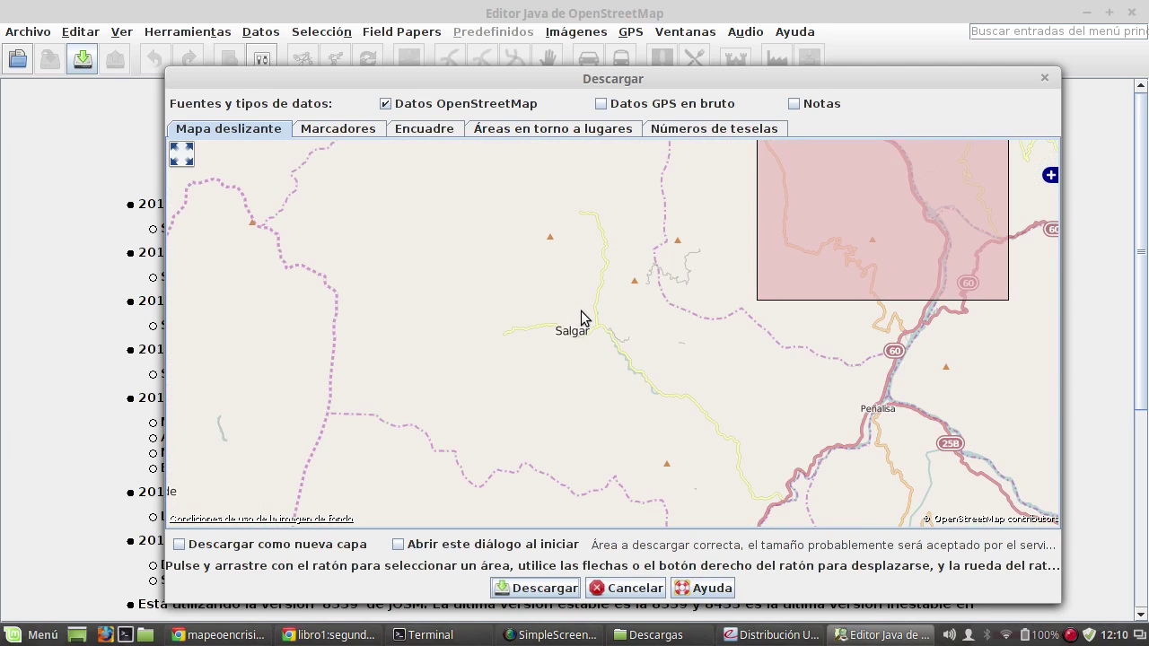
{"action": "left_click_drag", "start_coordinate": [639, 300], "coordinate": [552, 403]}
Step: Search Nominatim for the place "salgar" and widen the name column to read the full place names
{"action": "left_click", "coordinate": [527, 131]}
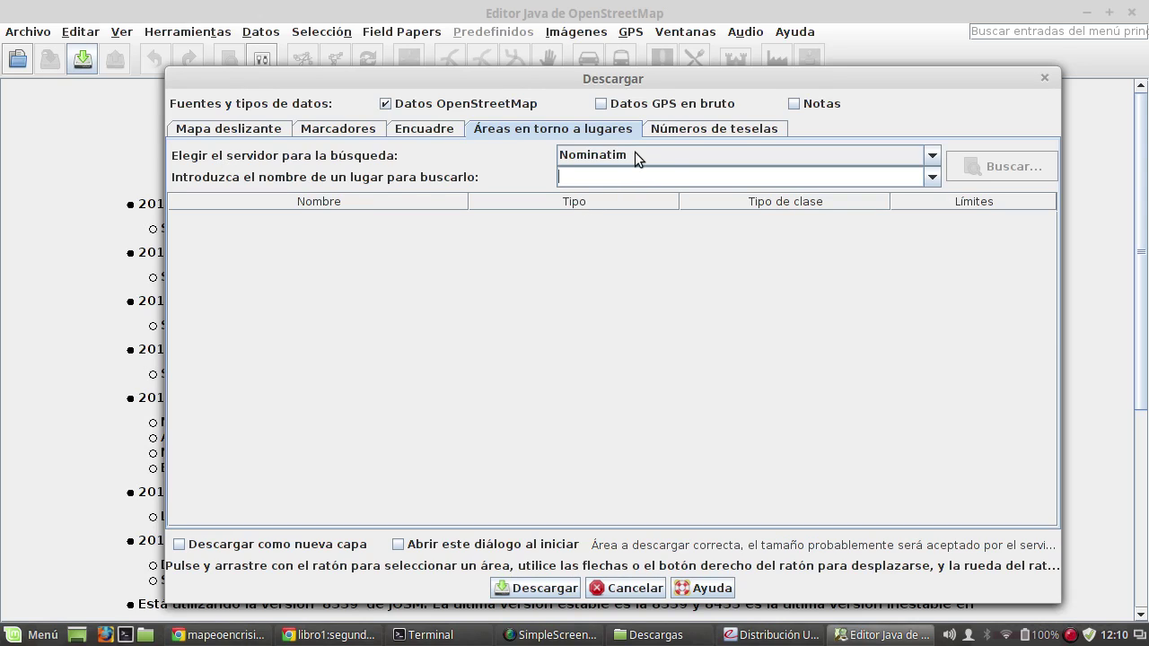
{"action": "type", "text": "salgar"}
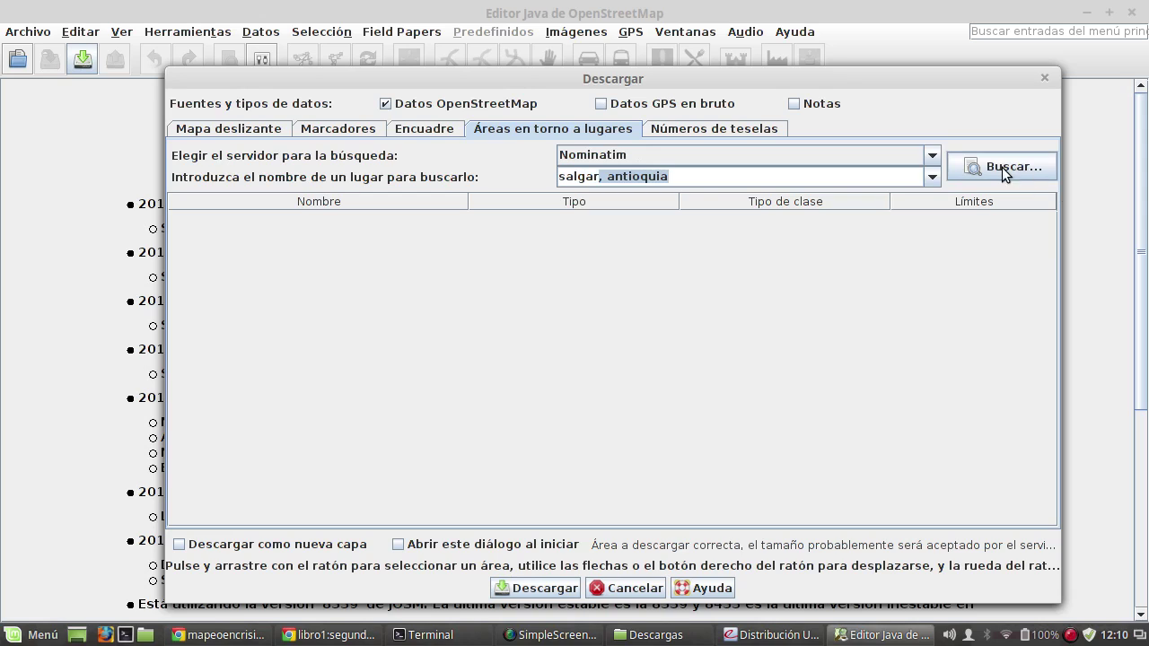
{"action": "key", "text": "BackSpace"}
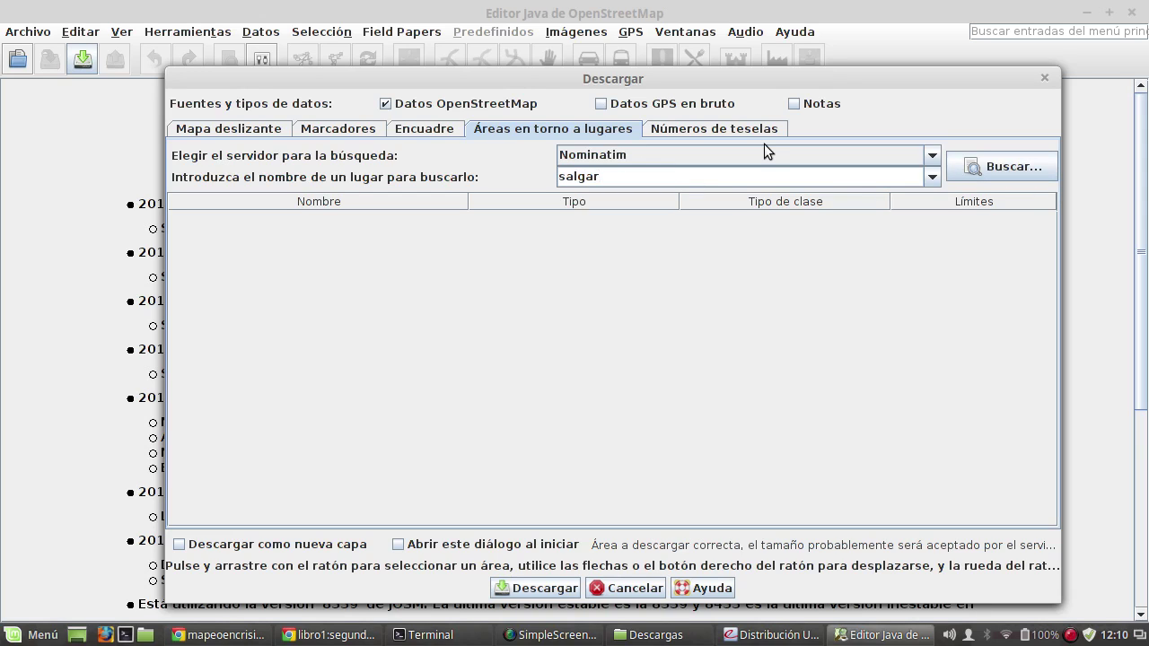
{"action": "left_click", "coordinate": [996, 169]}
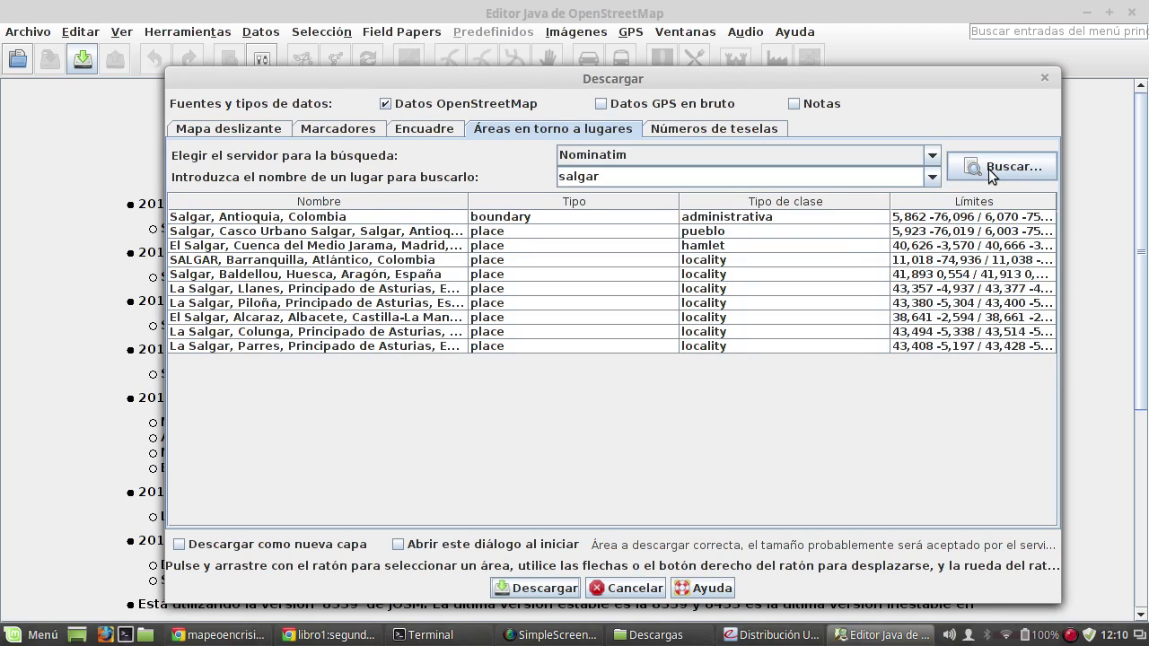
{"action": "left_click", "coordinate": [293, 248]}
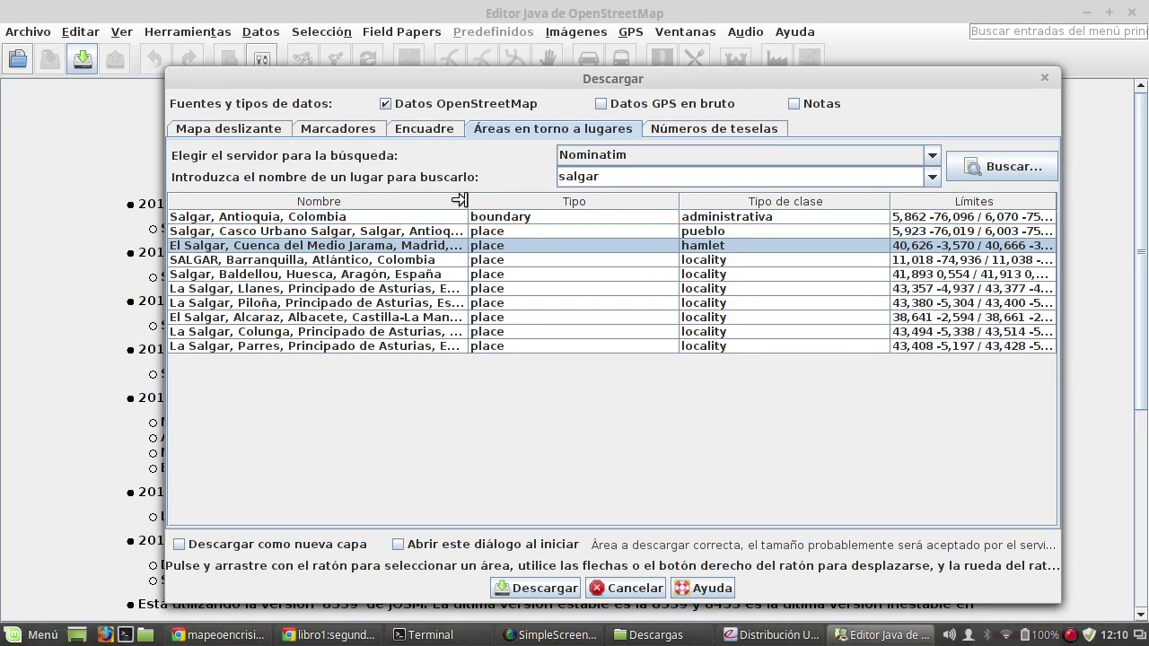
{"action": "left_click_drag", "start_coordinate": [468, 201], "coordinate": [724, 200]}
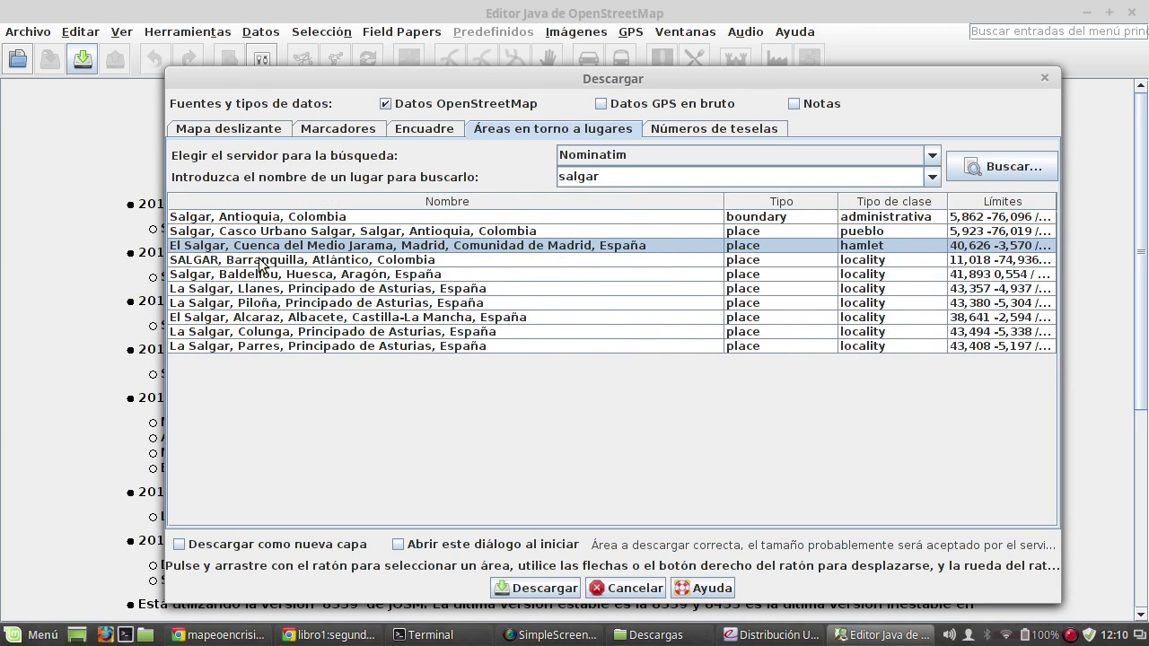
Step: Compare the two Antioquia entries, choose the administrative boundary "Salgar, Antioquia, Colombia" as the area and download its OpenStreetMap data
{"action": "left_click", "coordinate": [275, 232]}
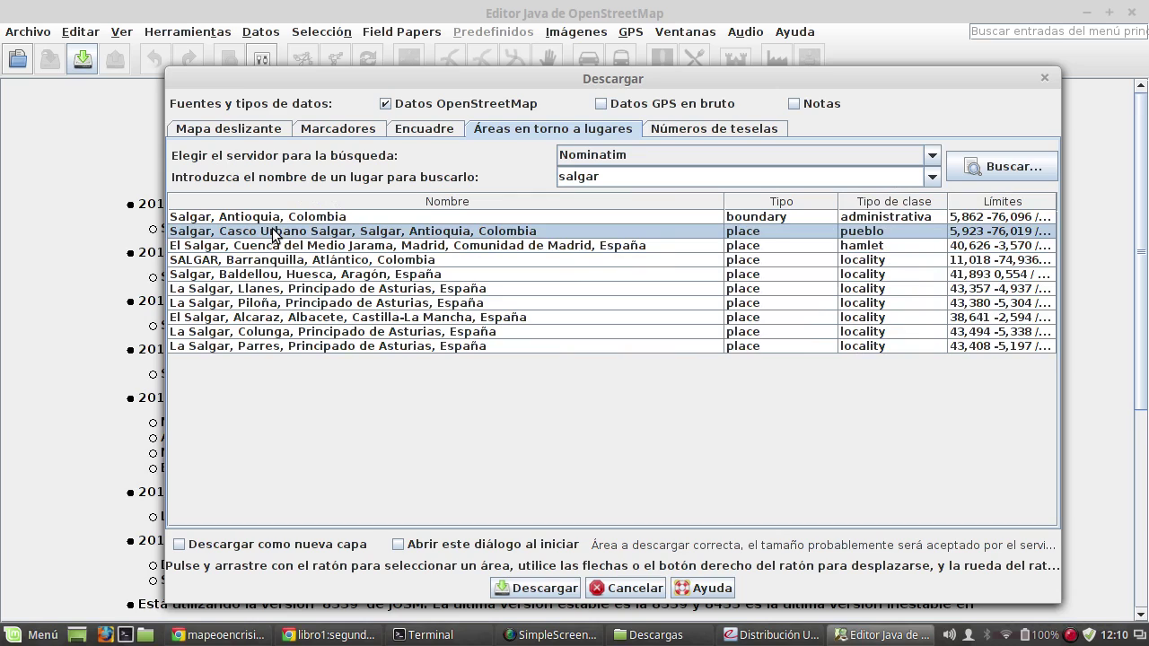
{"action": "left_click", "coordinate": [276, 218]}
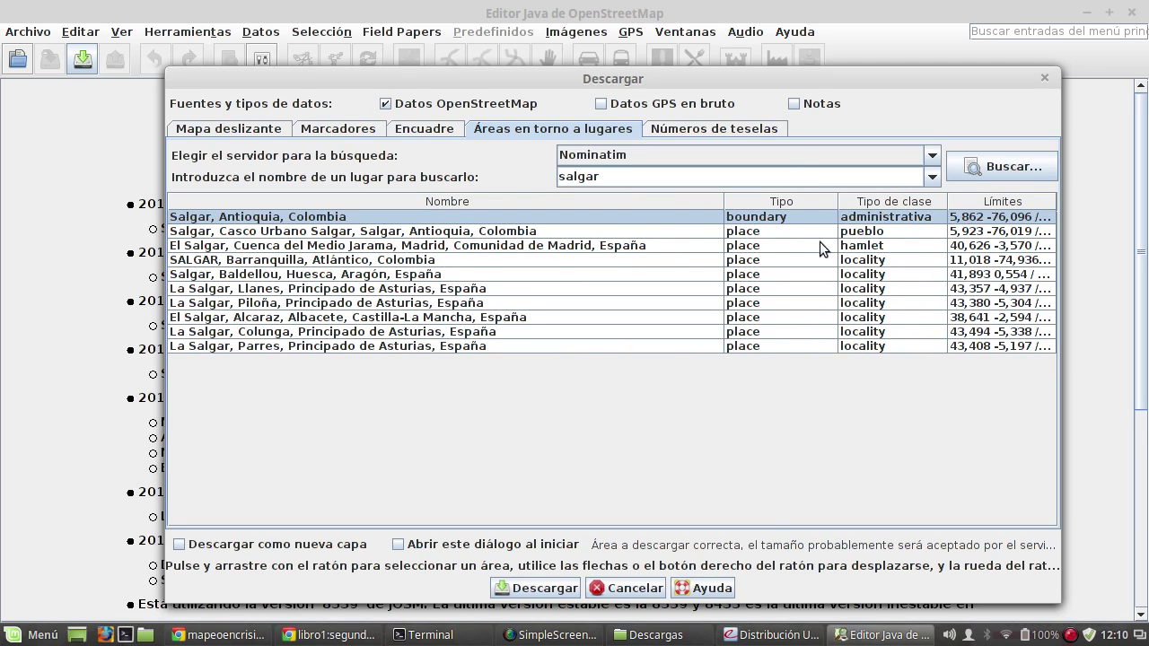
{"action": "left_click", "coordinate": [461, 225]}
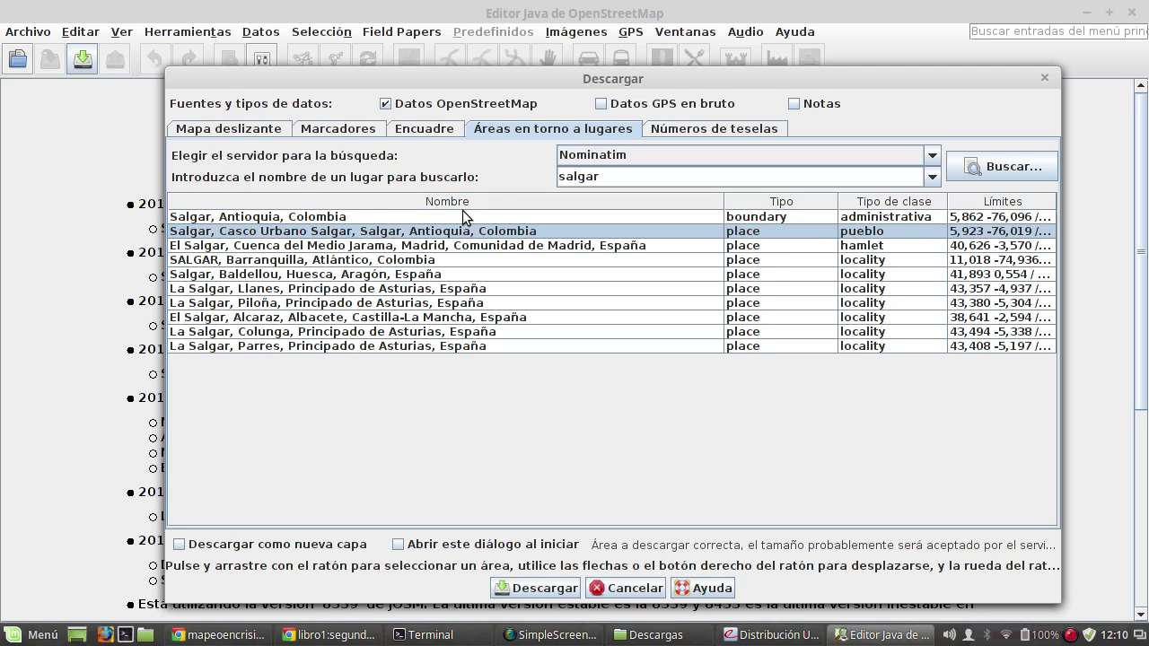
{"action": "left_click", "coordinate": [451, 218]}
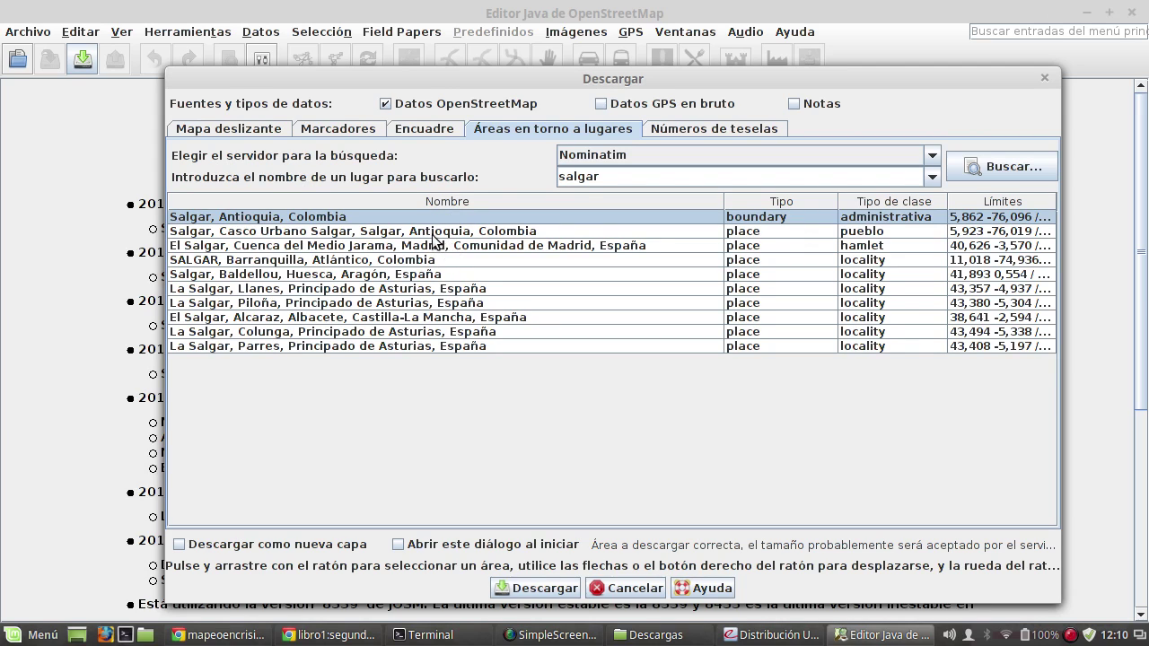
{"action": "left_click", "coordinate": [432, 233]}
{"action": "left_click", "coordinate": [429, 218]}
{"action": "left_click", "coordinate": [524, 594]}
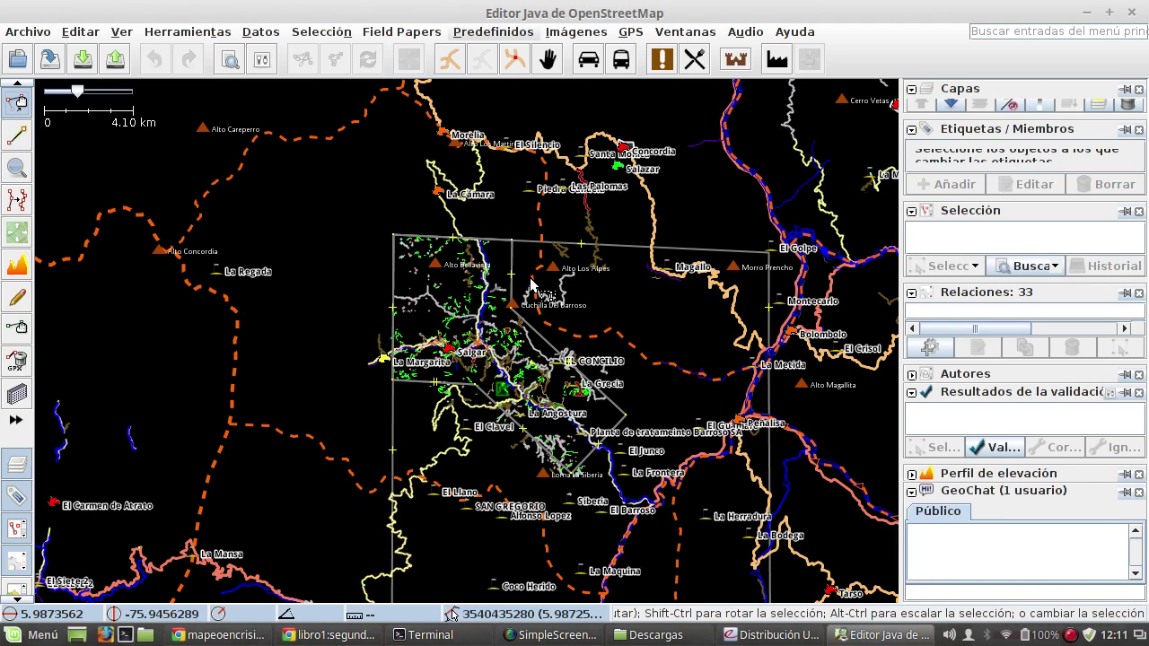
Step: Enlarge the layer list and duplicate the data layer Capa de datos 1
{"action": "scroll", "coordinate": [449, 324], "scroll_direction": "down", "scroll_amount": 4}
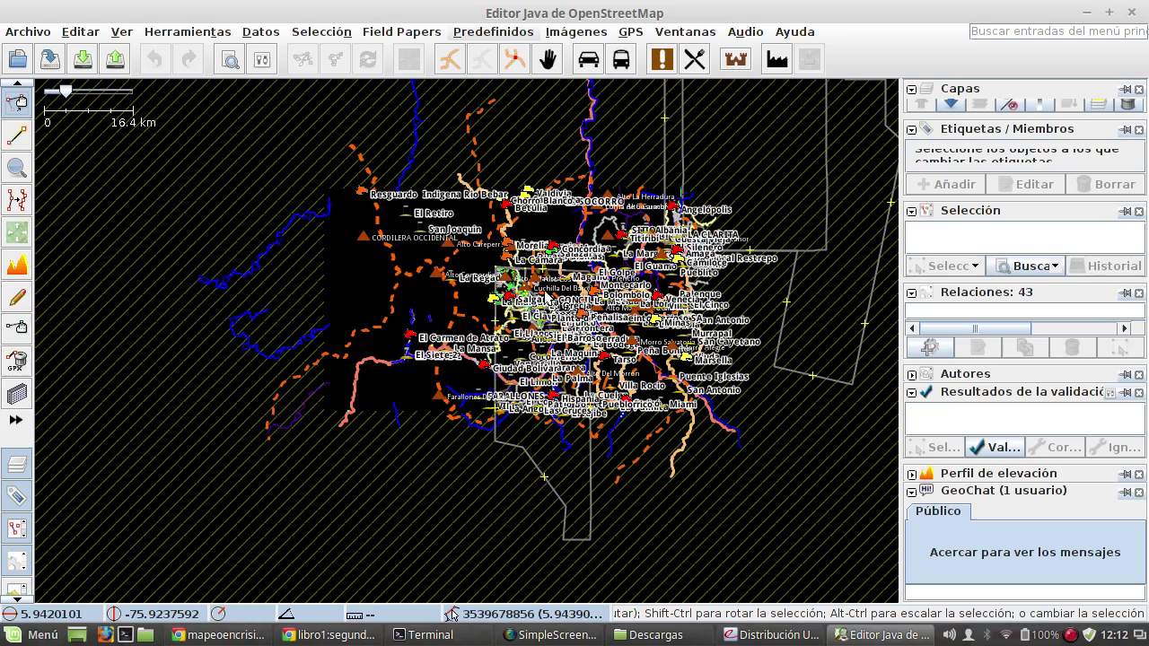
{"action": "scroll", "coordinate": [545, 310], "scroll_direction": "up", "scroll_amount": 1}
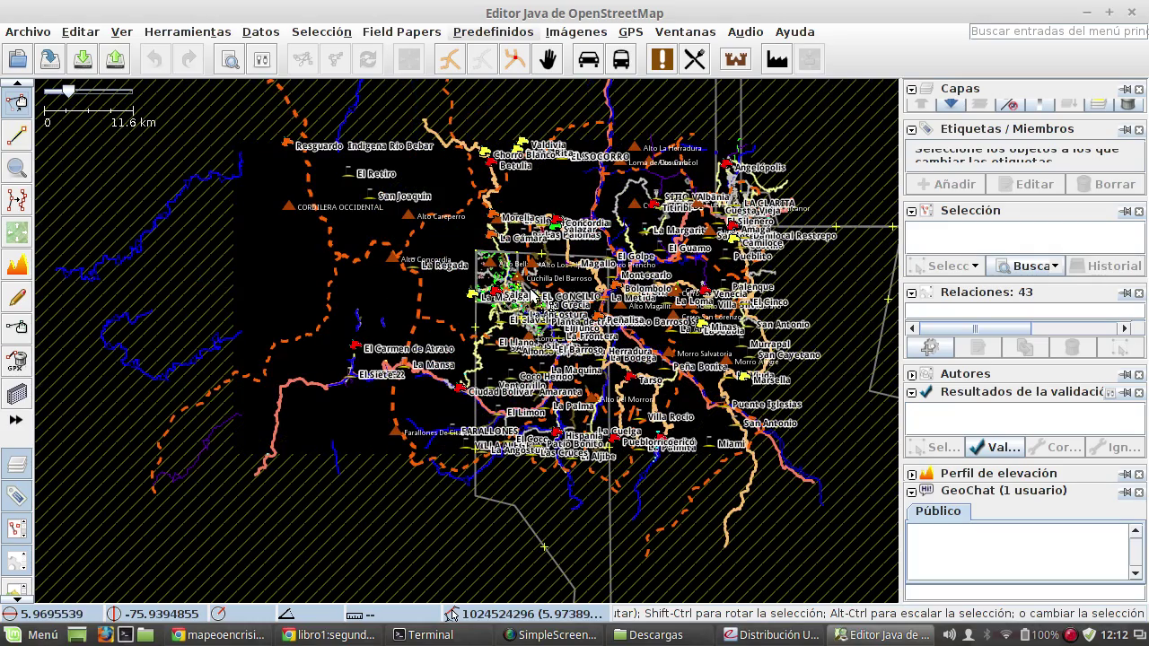
{"action": "scroll", "coordinate": [532, 293], "scroll_direction": "up", "scroll_amount": 2}
{"action": "scroll", "coordinate": [539, 296], "scroll_direction": "down", "scroll_amount": 1}
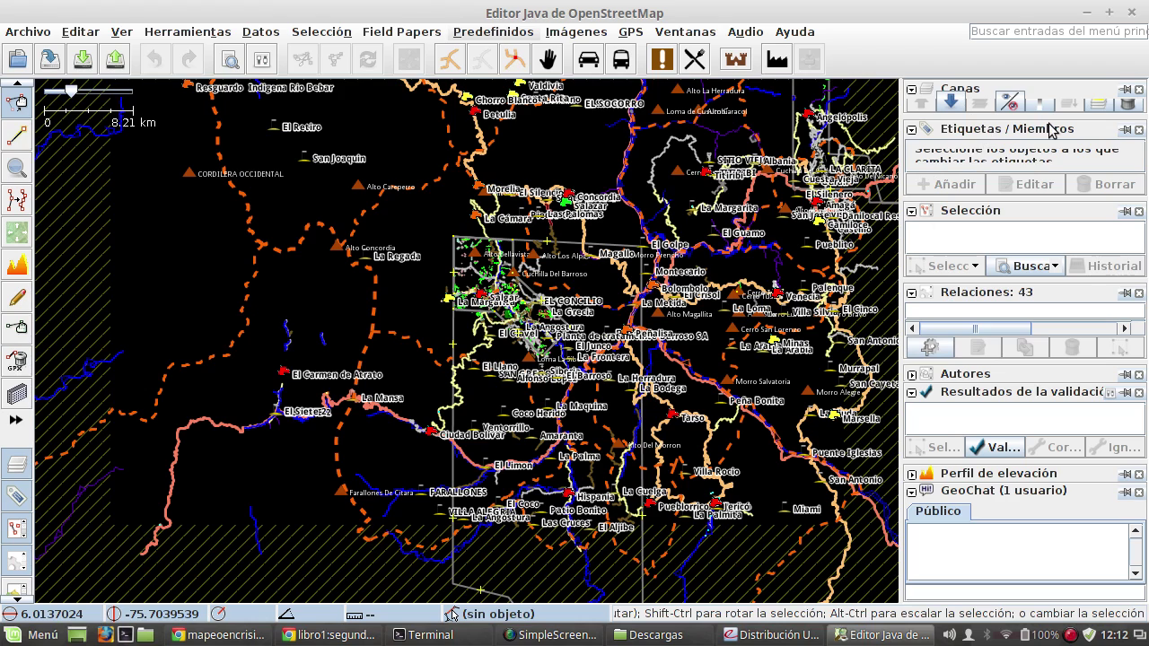
{"action": "left_click_drag", "start_coordinate": [997, 119], "coordinate": [984, 180]}
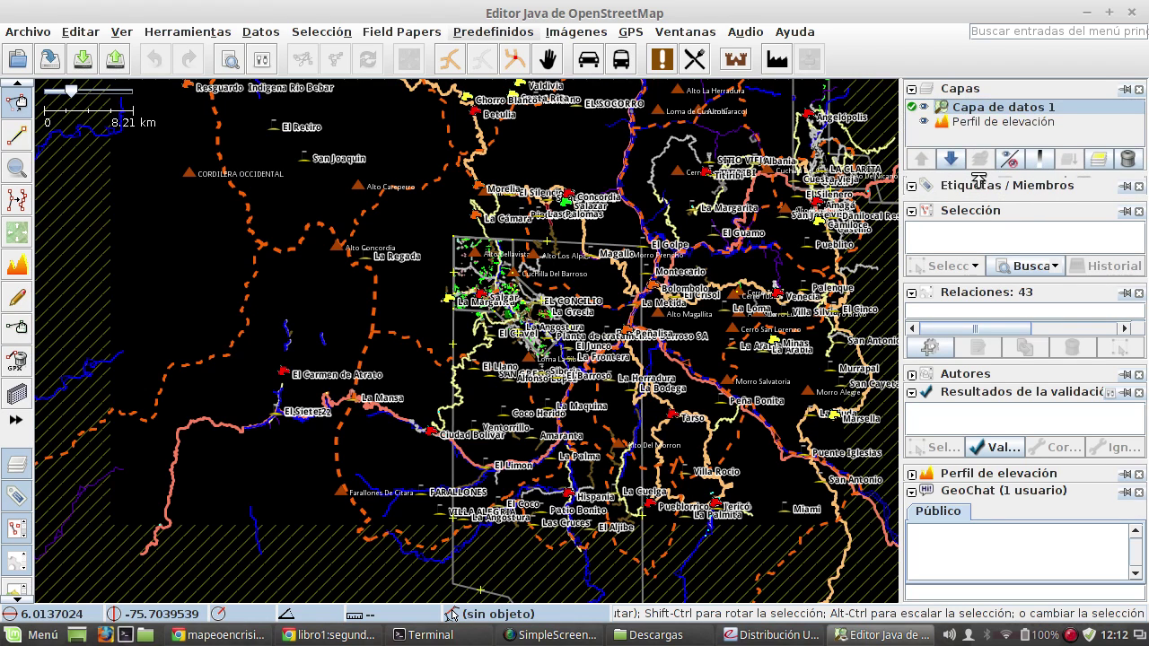
{"action": "left_click", "coordinate": [981, 110]}
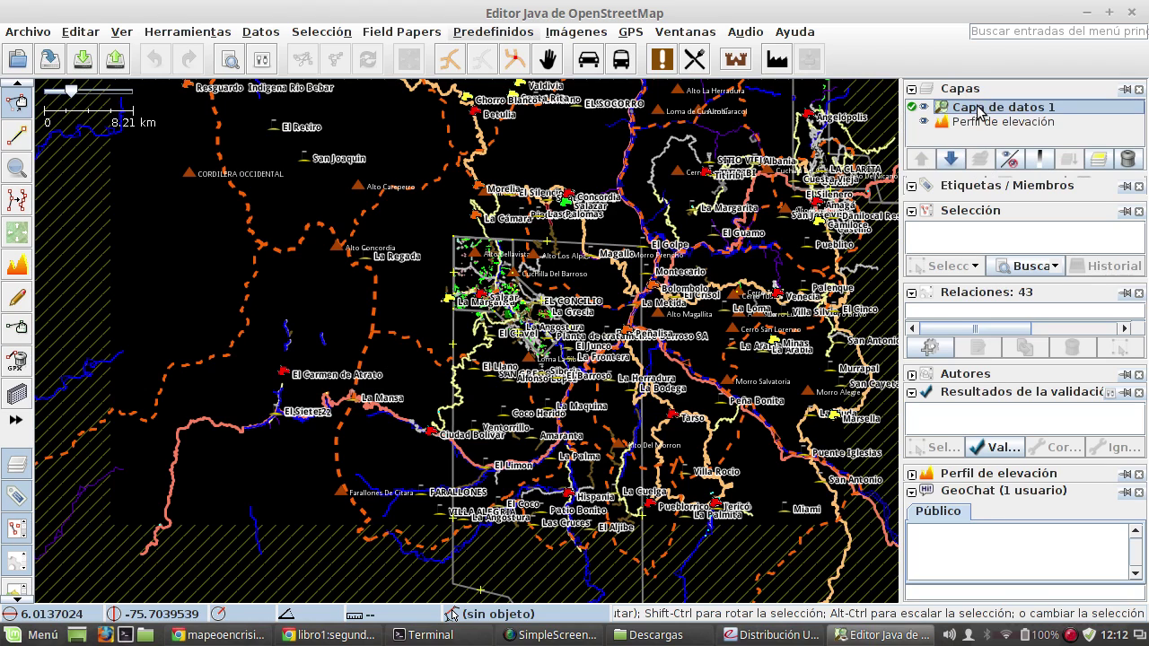
{"action": "left_click", "coordinate": [1100, 160]}
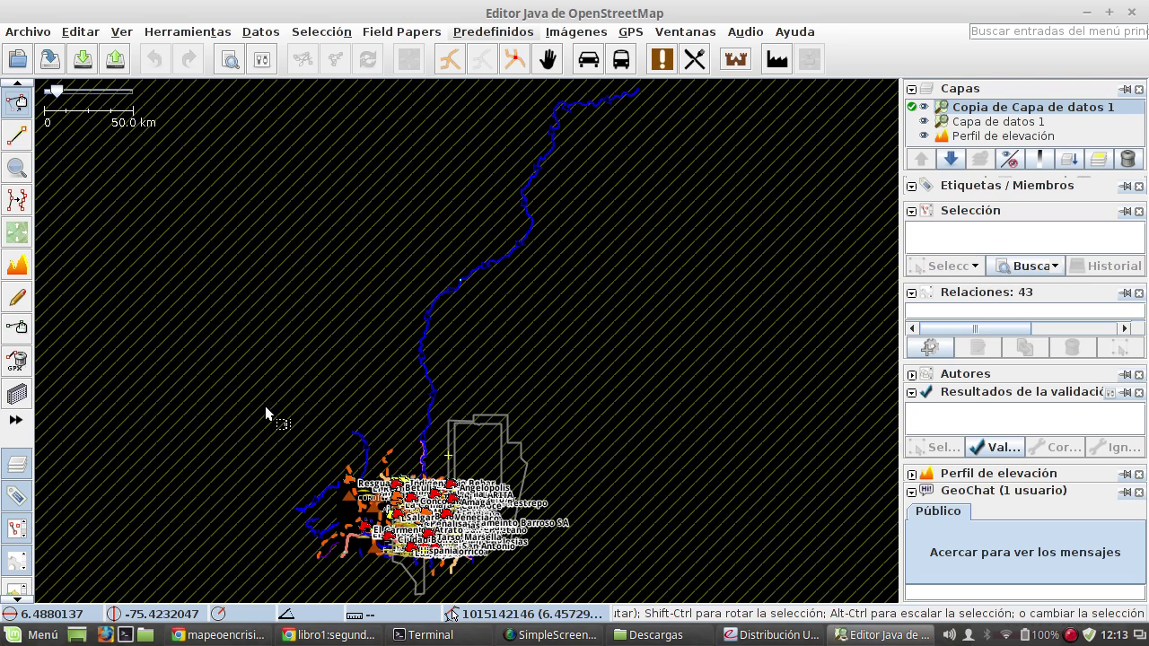
Step: Box-select the downloaded objects across the region in the copied layer, inspect the selection, and clear it
{"action": "left_click_drag", "start_coordinate": [268, 422], "coordinate": [534, 370]}
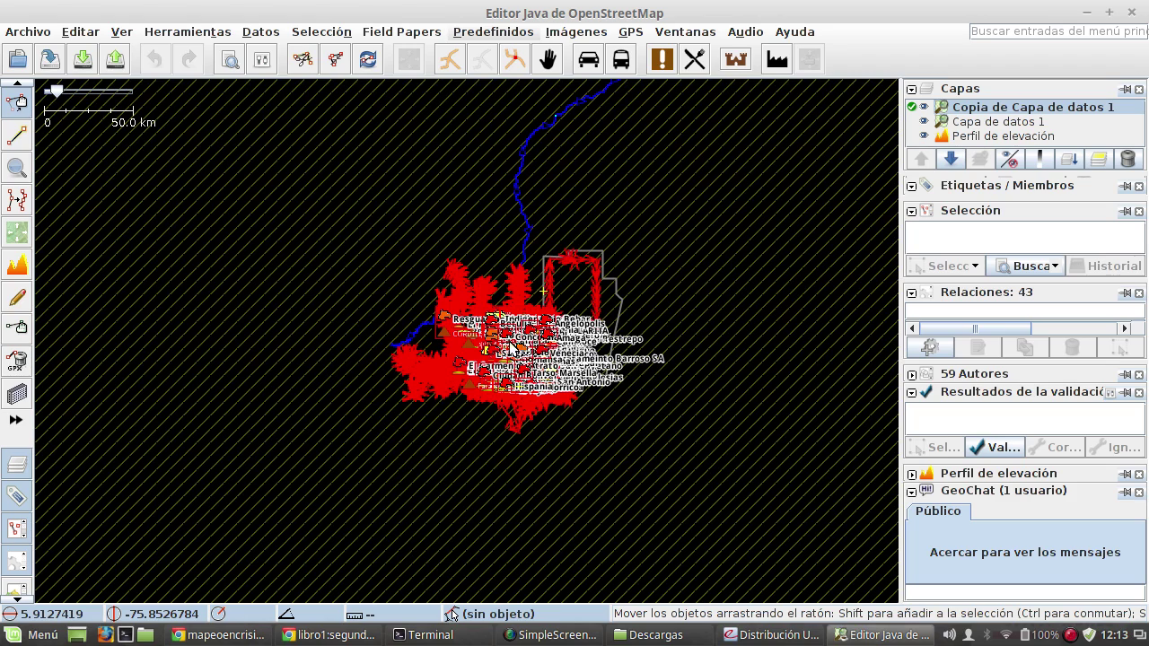
{"action": "scroll", "coordinate": [509, 344], "scroll_direction": "up", "scroll_amount": 1}
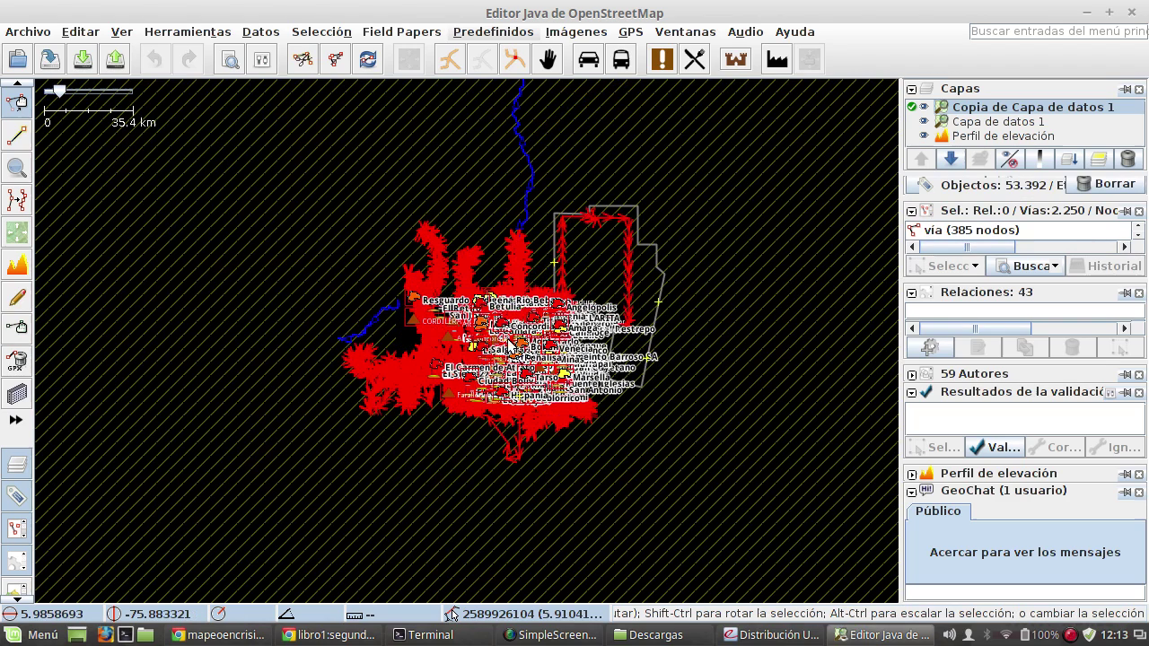
{"action": "scroll", "coordinate": [509, 344], "scroll_direction": "up", "scroll_amount": 1}
{"action": "scroll", "coordinate": [509, 343], "scroll_direction": "up", "scroll_amount": 1}
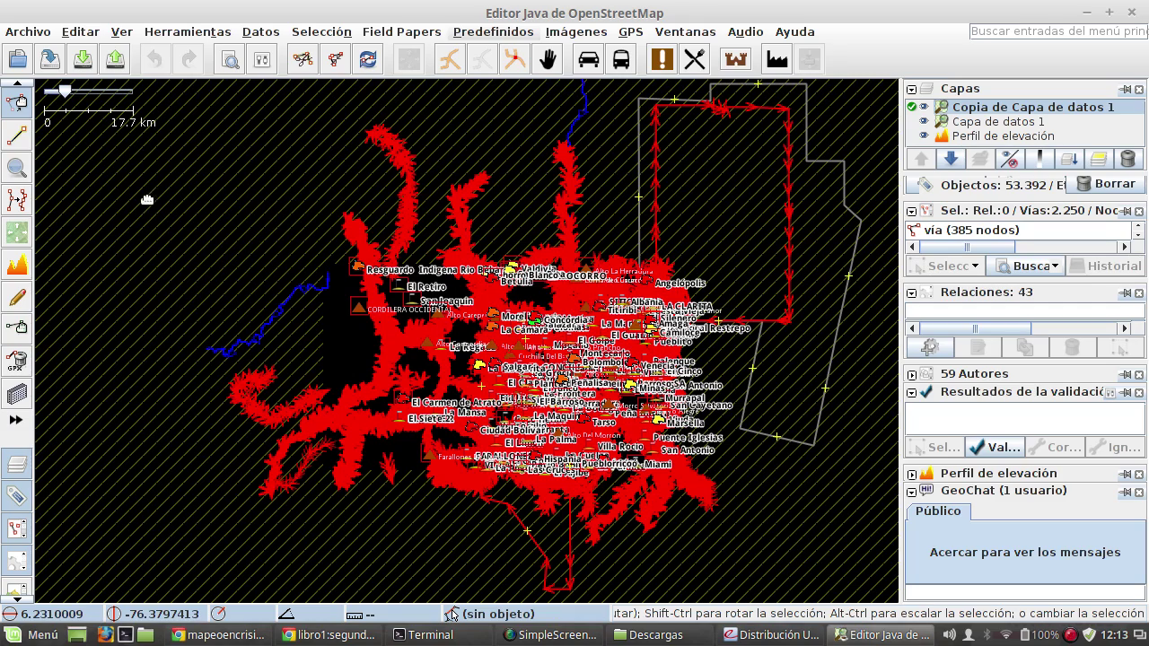
{"action": "left_click_drag", "start_coordinate": [147, 199], "coordinate": [236, 212]}
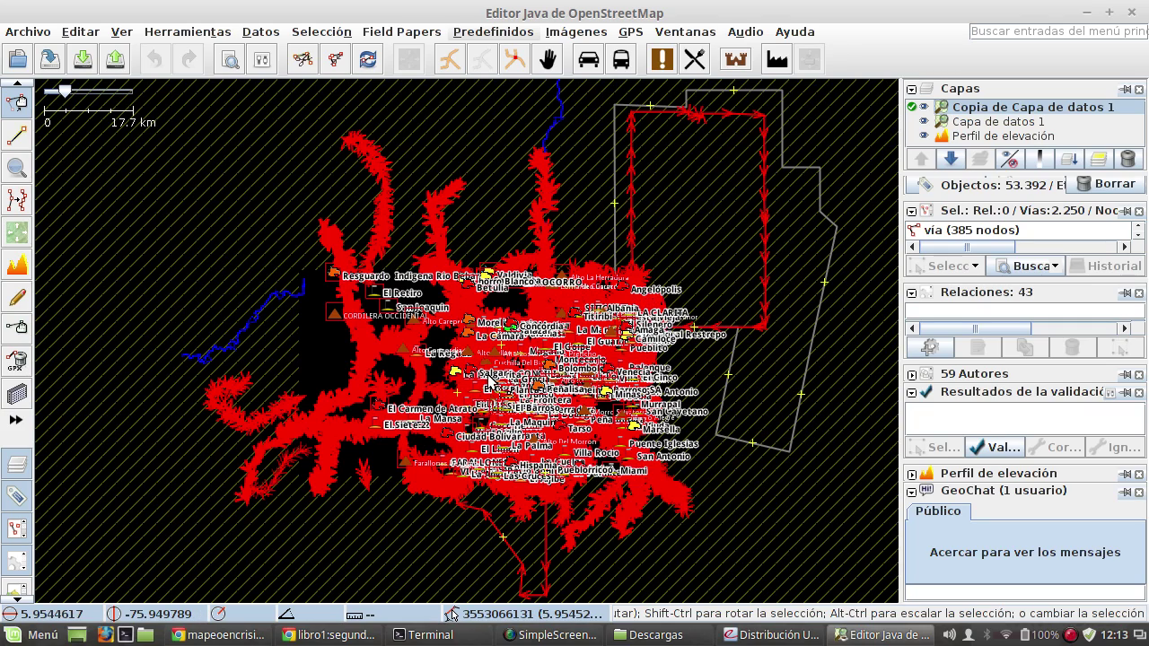
{"action": "scroll", "coordinate": [491, 380], "scroll_direction": "up", "scroll_amount": 1}
{"action": "scroll", "coordinate": [498, 379], "scroll_direction": "up", "scroll_amount": 1}
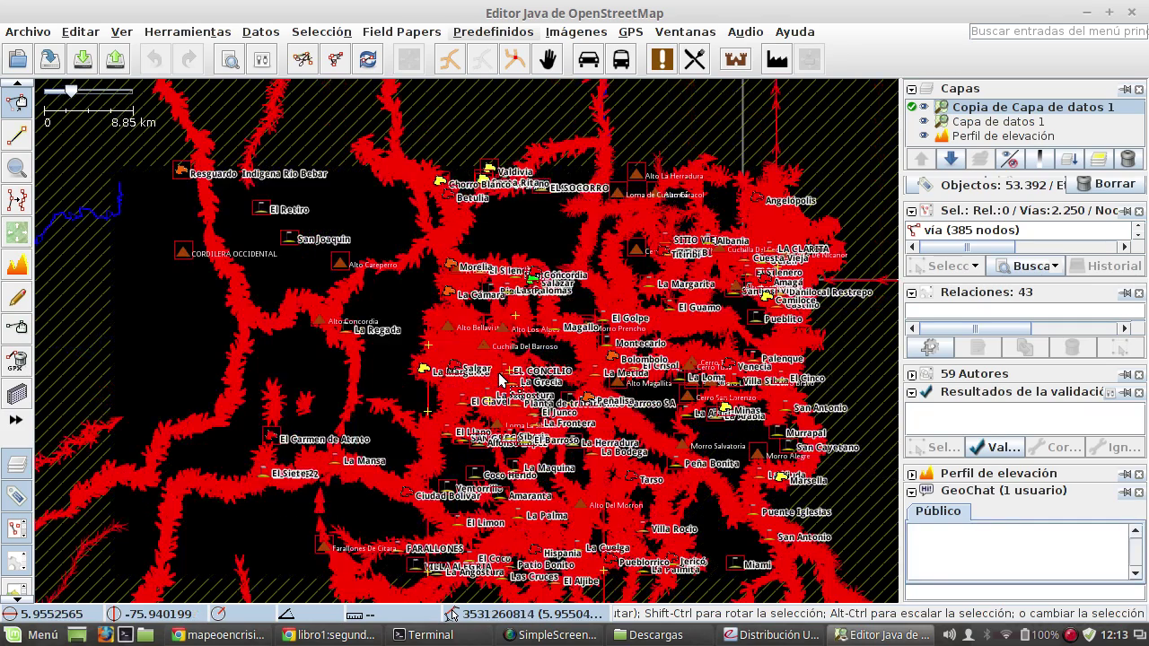
{"action": "left_click", "coordinate": [523, 224]}
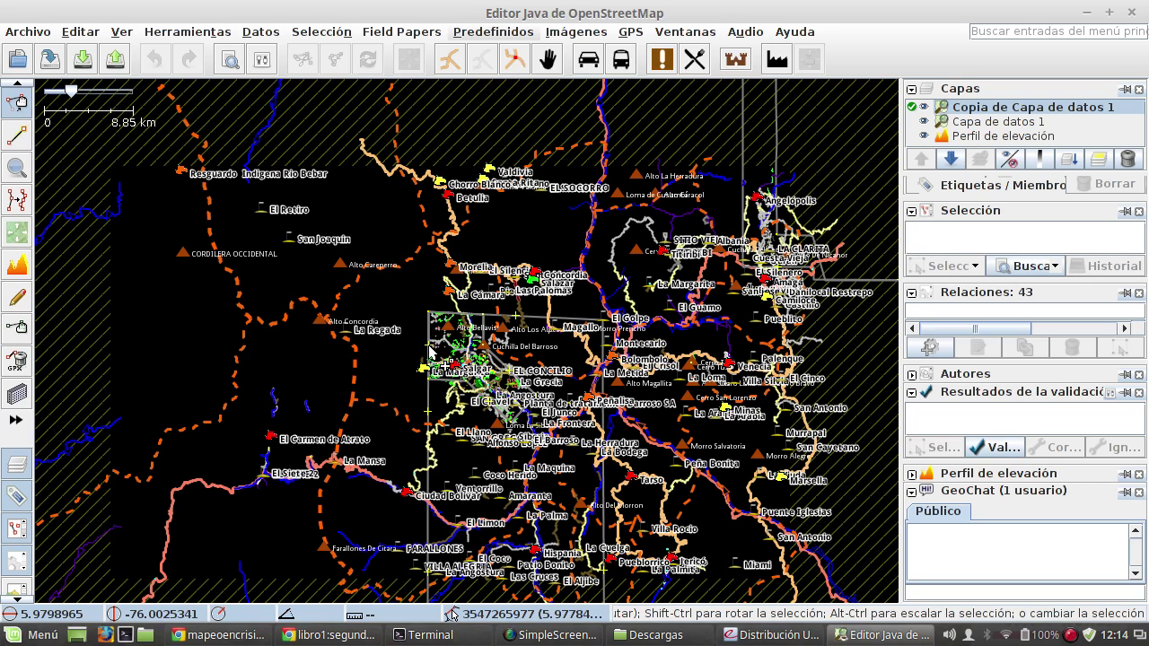
Step: Box-select the small group of objects on the western boundary line northwest of Salgar, and clear the selection
{"action": "scroll", "coordinate": [428, 350], "scroll_direction": "up", "scroll_amount": 1}
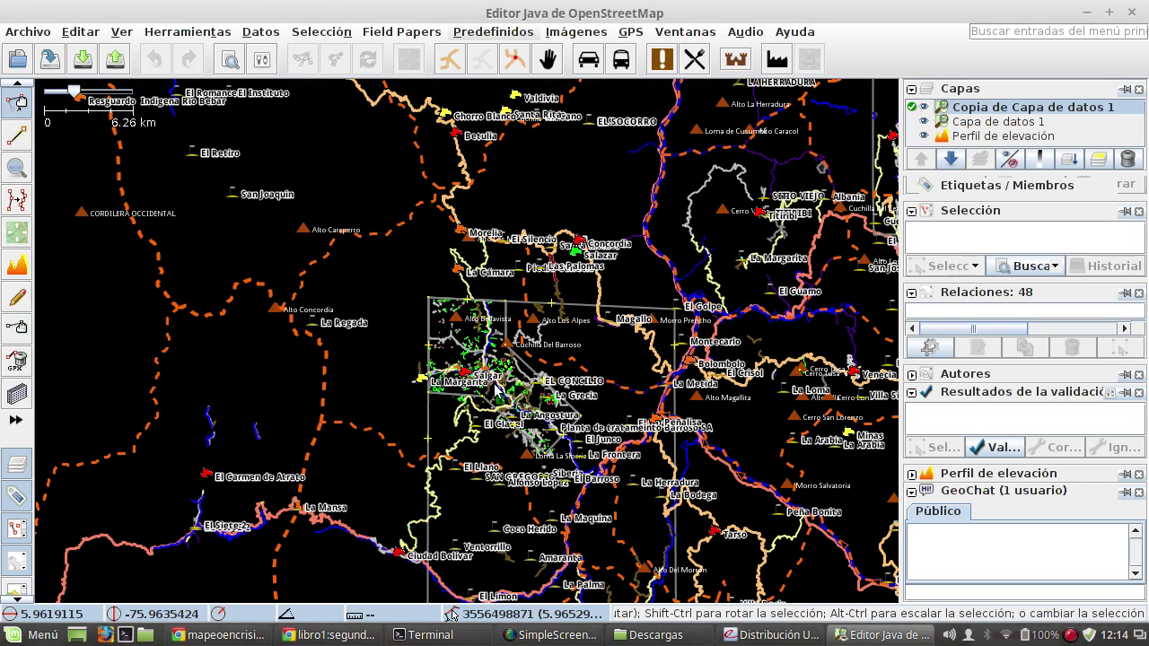
{"action": "scroll", "coordinate": [496, 389], "scroll_direction": "up", "scroll_amount": 1}
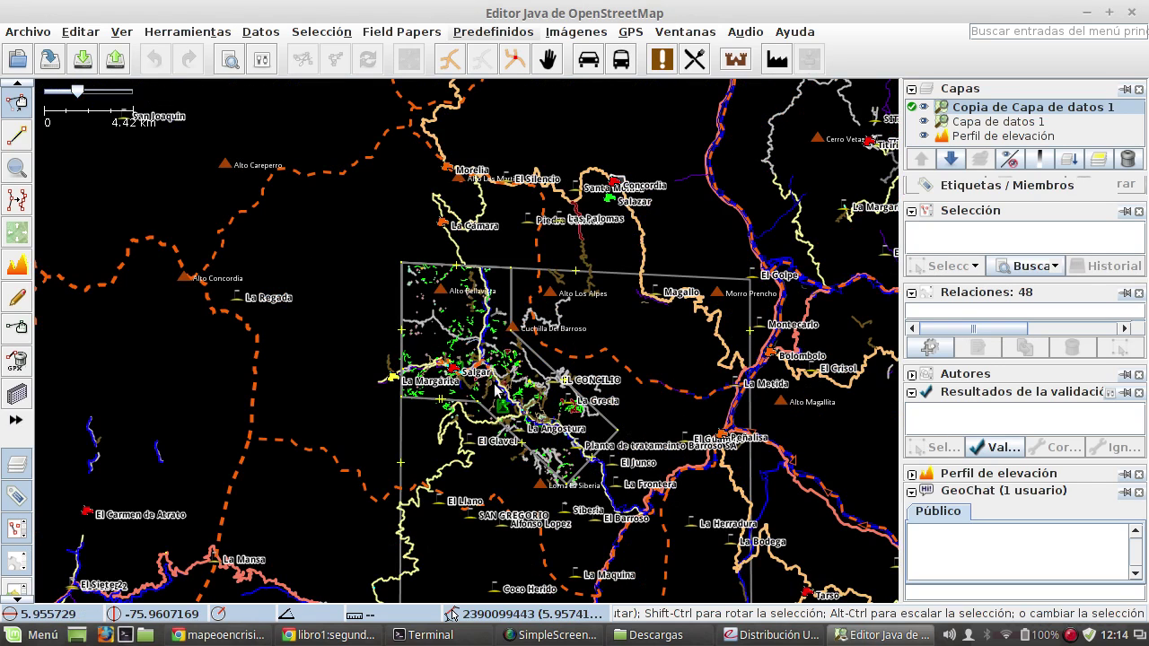
{"action": "scroll", "coordinate": [496, 384], "scroll_direction": "up", "scroll_amount": 3}
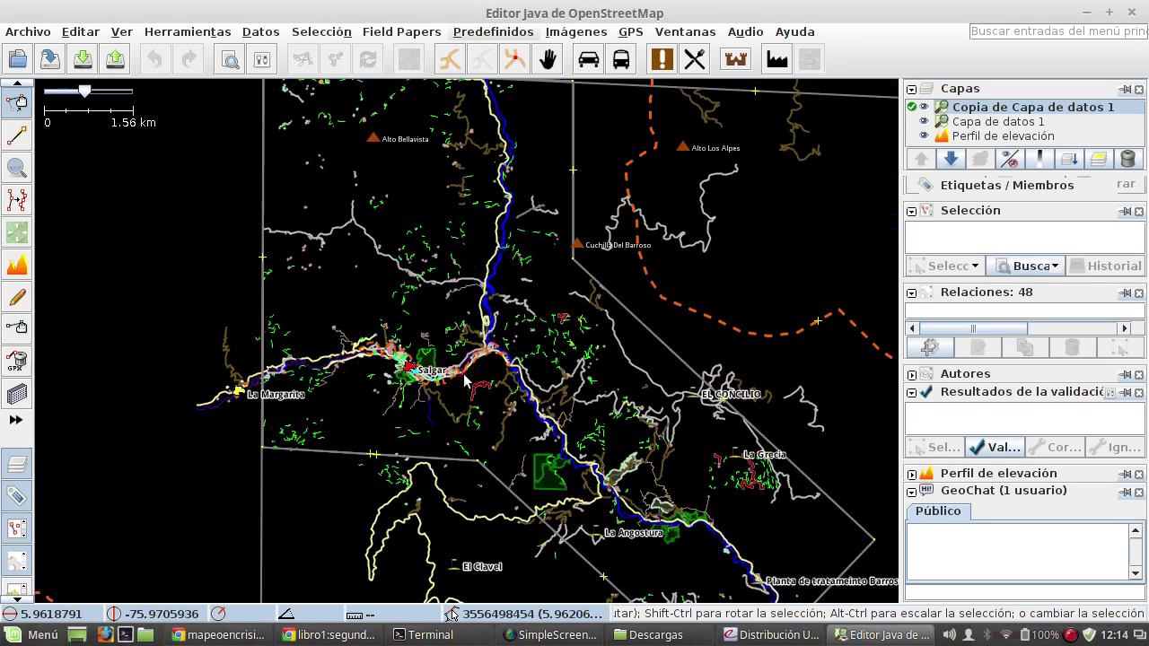
{"action": "left_click_drag", "start_coordinate": [234, 242], "coordinate": [351, 373]}
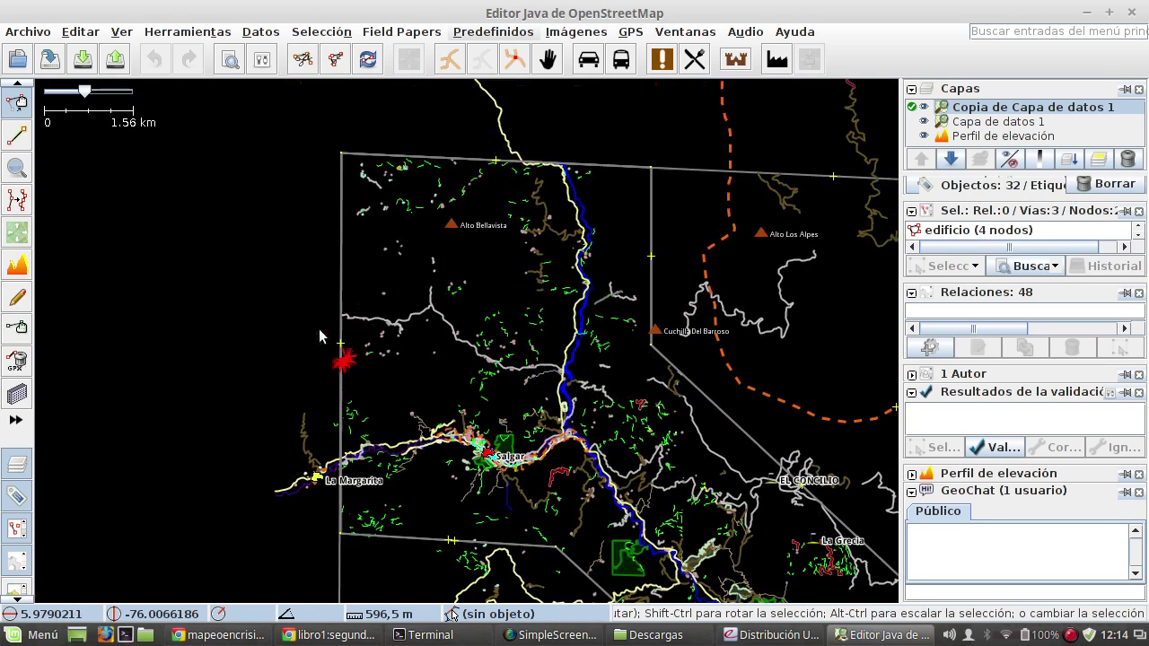
{"action": "left_click", "coordinate": [247, 290]}
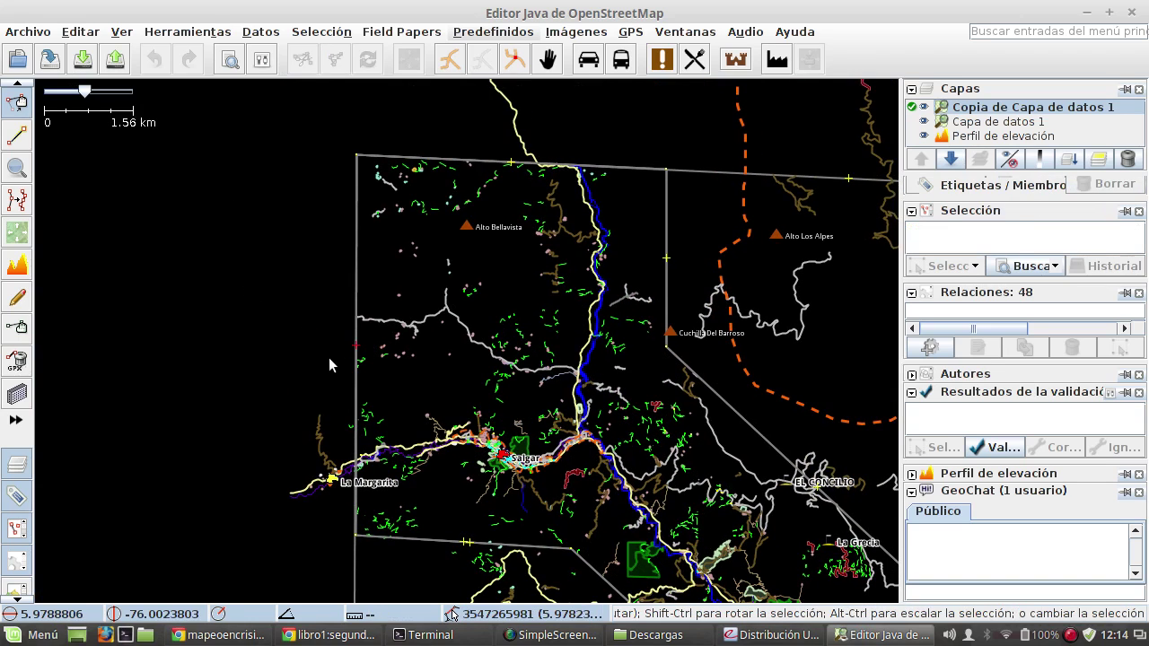
Step: Delete the layer Copia de Capa de datos 1 and duplicate Capa de datos 1 again
{"action": "key", "text": "ctrl+Down"}
{"action": "key", "text": "ctrl+Down"}
{"action": "key", "text": "ctrl+Right"}
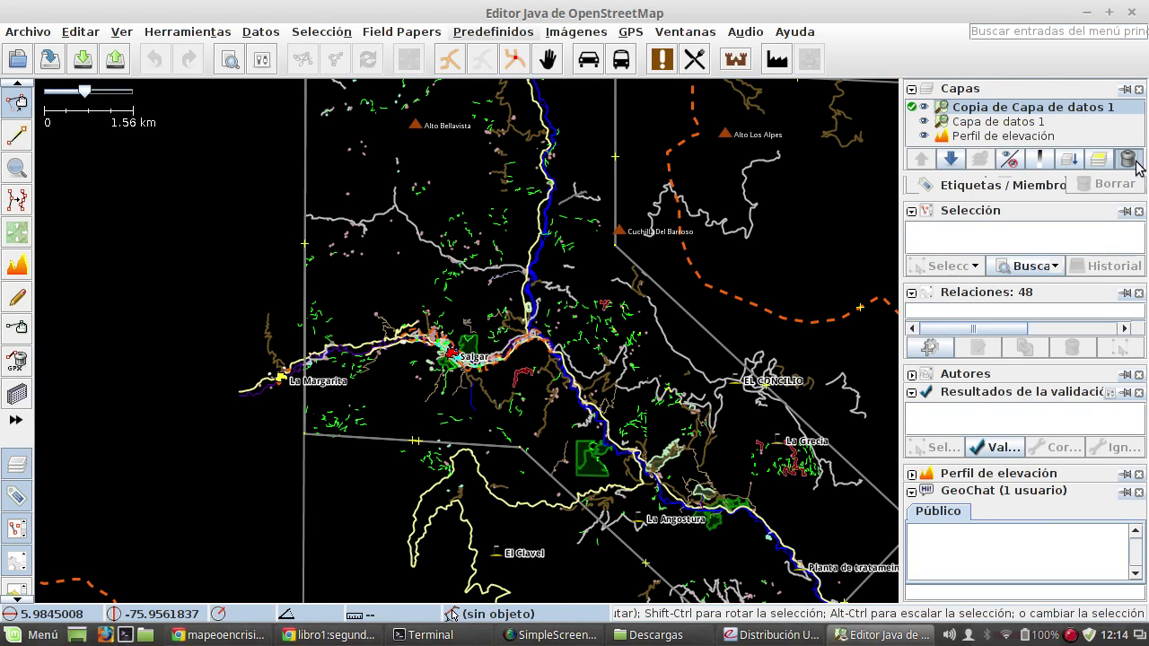
{"action": "key", "text": "Delete"}
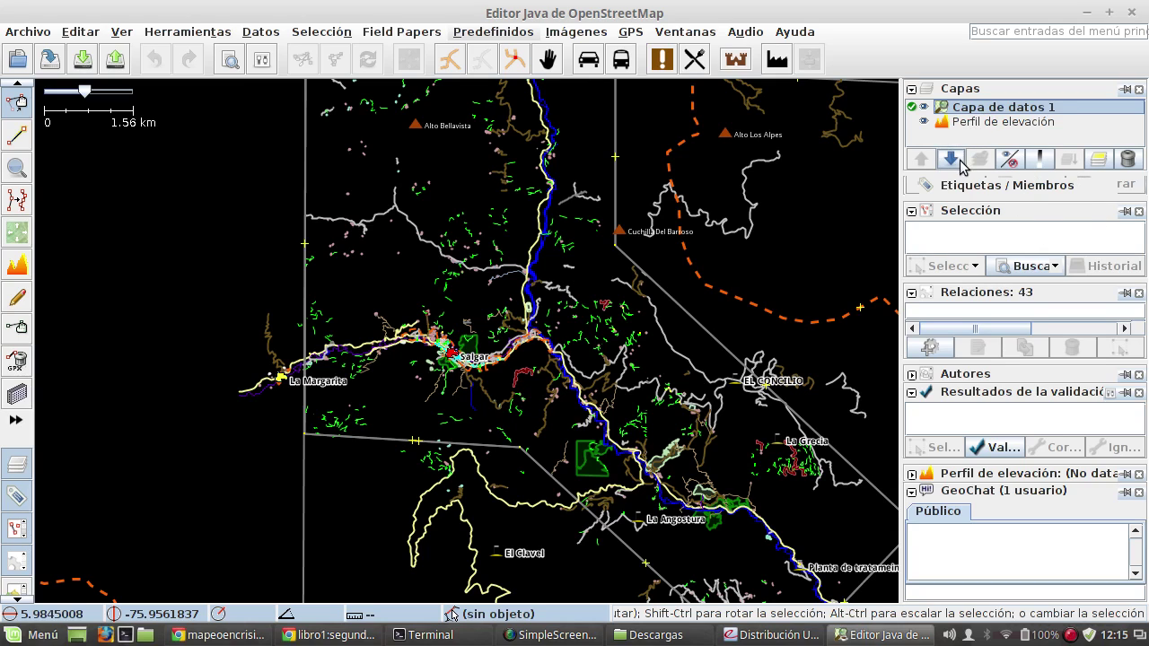
{"action": "left_click", "coordinate": [1099, 159]}
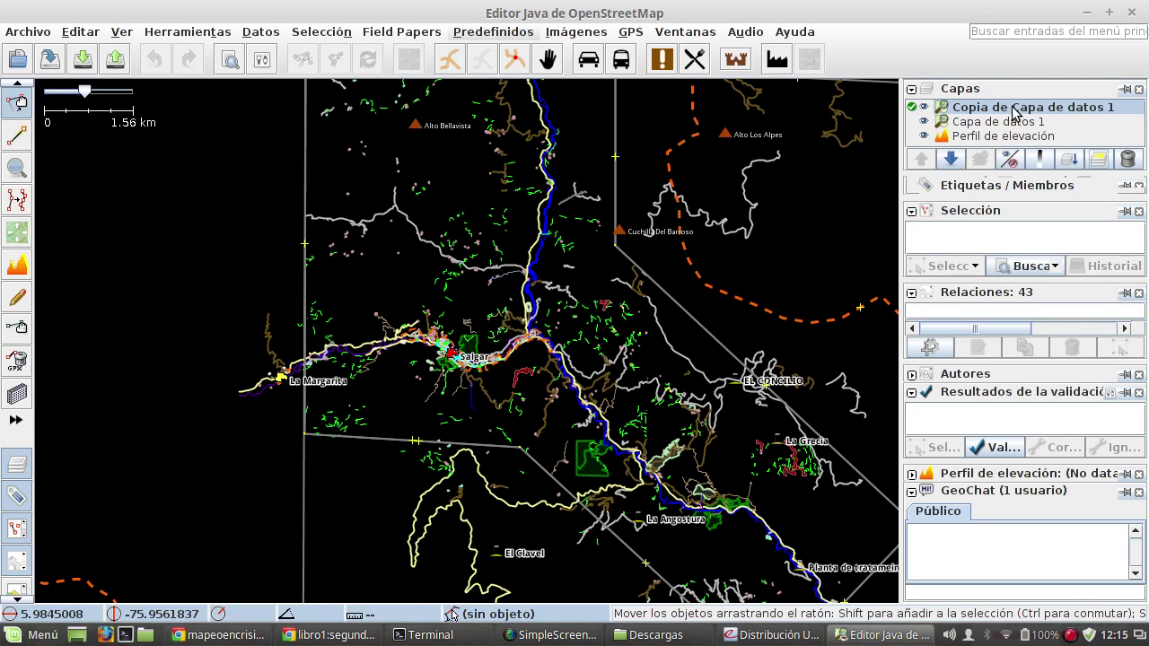
Step: Examine the full extent of the new copied data layer and the mapped objects around Salgar
{"action": "key", "text": "2"}
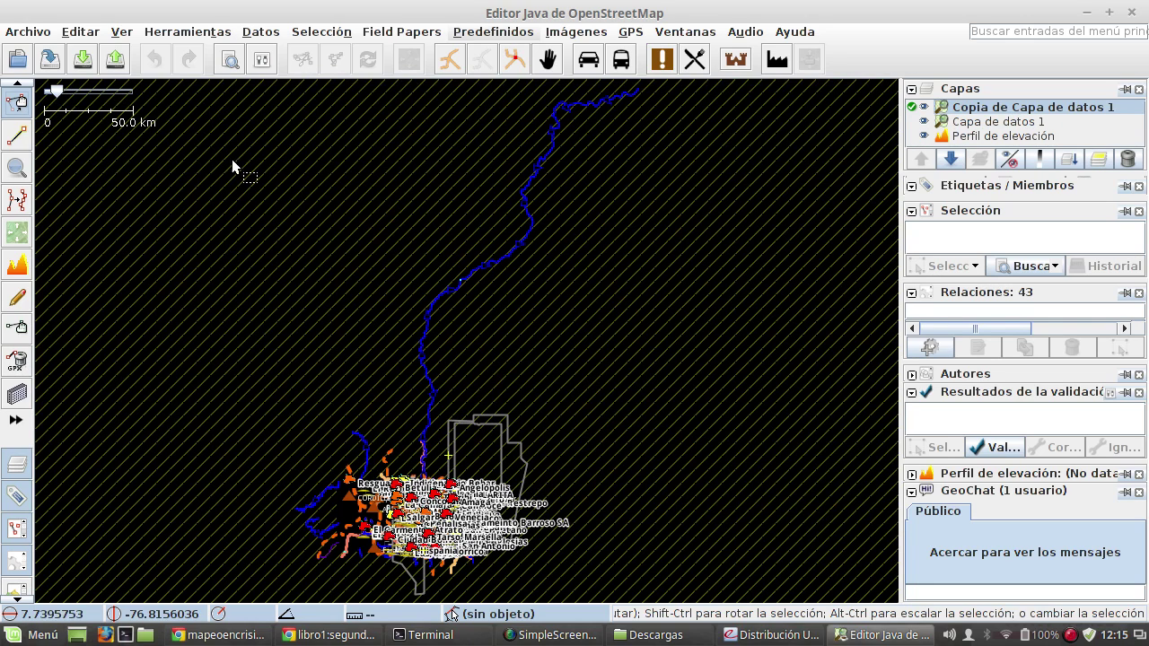
{"action": "left_click_drag", "start_coordinate": [354, 380], "coordinate": [425, 201]}
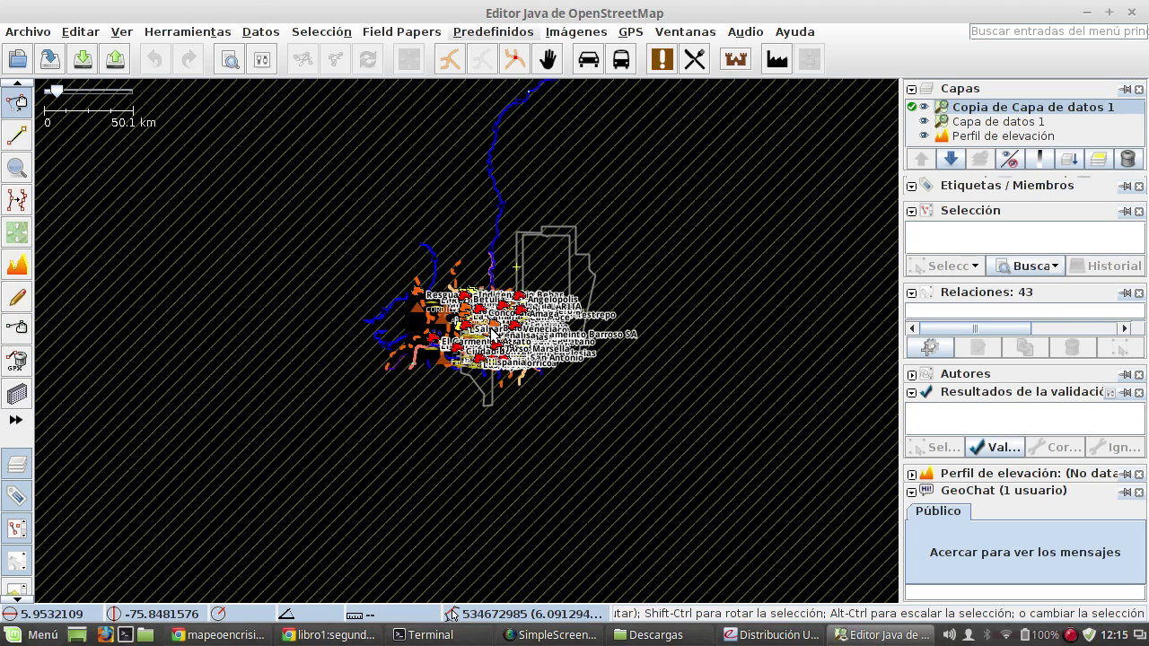
{"action": "scroll", "coordinate": [485, 334], "scroll_direction": "up", "scroll_amount": 1}
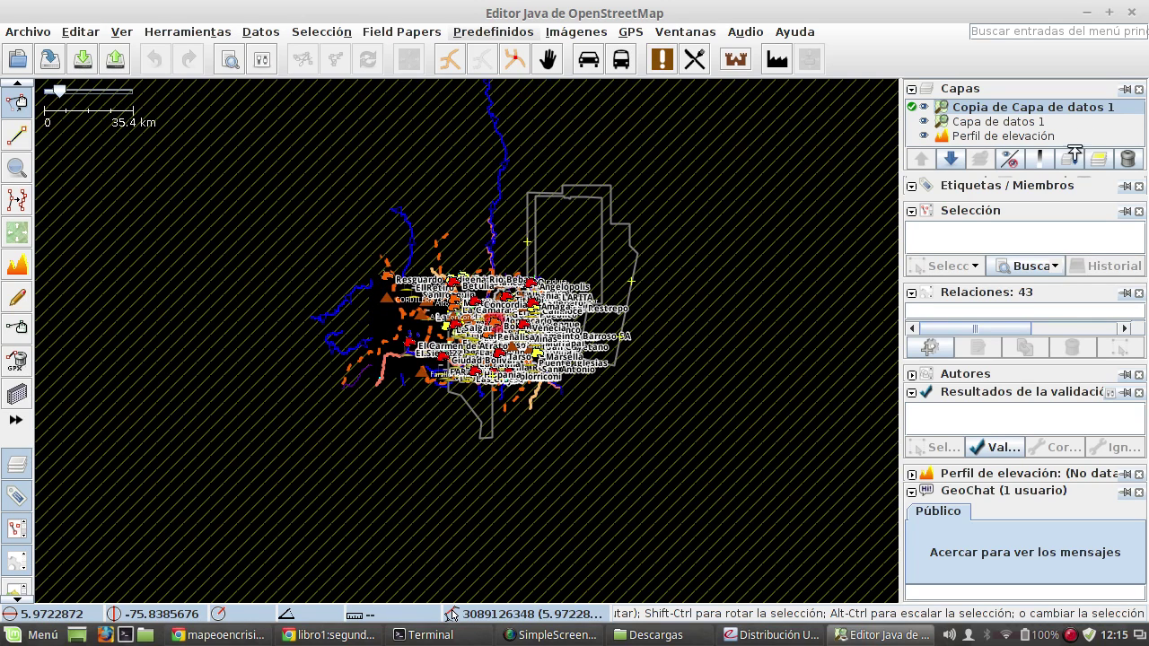
{"action": "scroll", "coordinate": [496, 335], "scroll_direction": "up", "scroll_amount": 5}
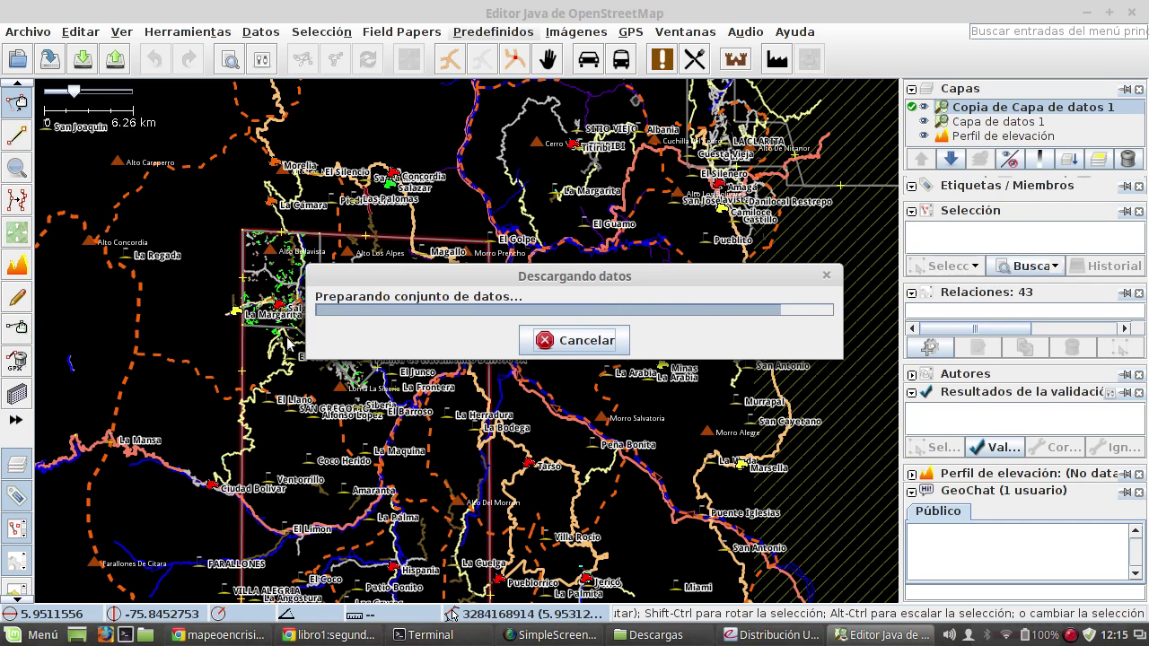
{"action": "scroll", "coordinate": [305, 325], "scroll_direction": "up", "scroll_amount": 1}
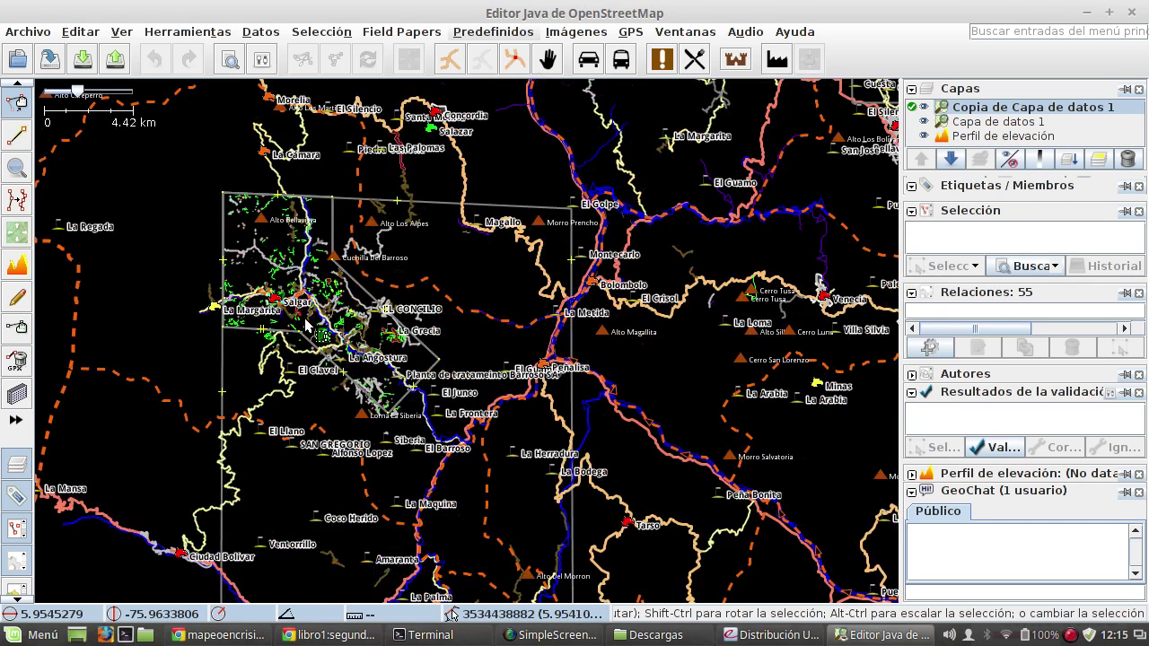
{"action": "scroll", "coordinate": [305, 325], "scroll_direction": "up", "scroll_amount": 1}
{"action": "scroll", "coordinate": [295, 305], "scroll_direction": "up", "scroll_amount": 1}
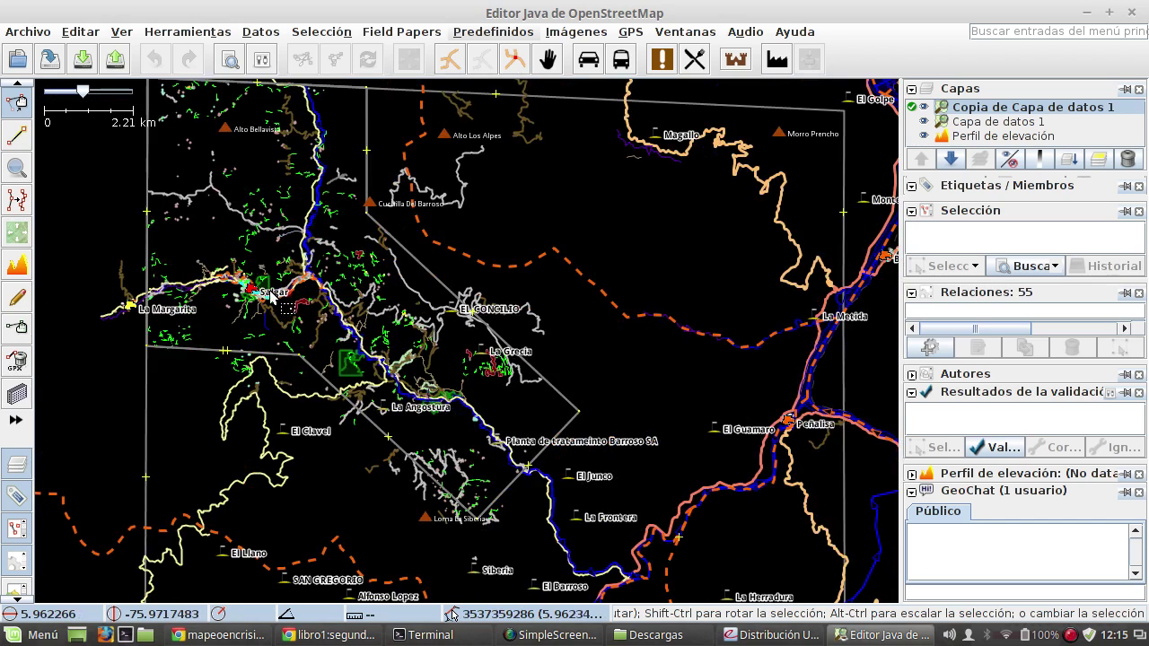
{"action": "scroll", "coordinate": [246, 289], "scroll_direction": "up", "scroll_amount": 1}
{"action": "scroll", "coordinate": [246, 289], "scroll_direction": "up", "scroll_amount": 1}
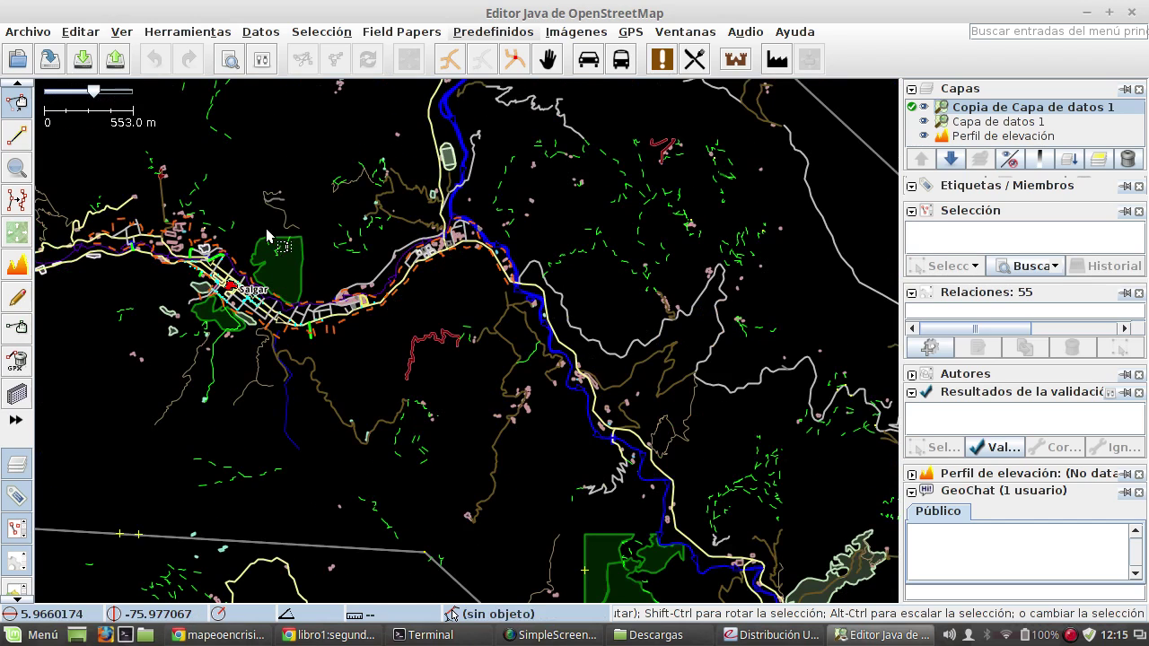
Step: Add the Bing aerial imagery as a background layer for the Salgar area
{"action": "left_click_drag", "start_coordinate": [247, 176], "coordinate": [513, 231]}
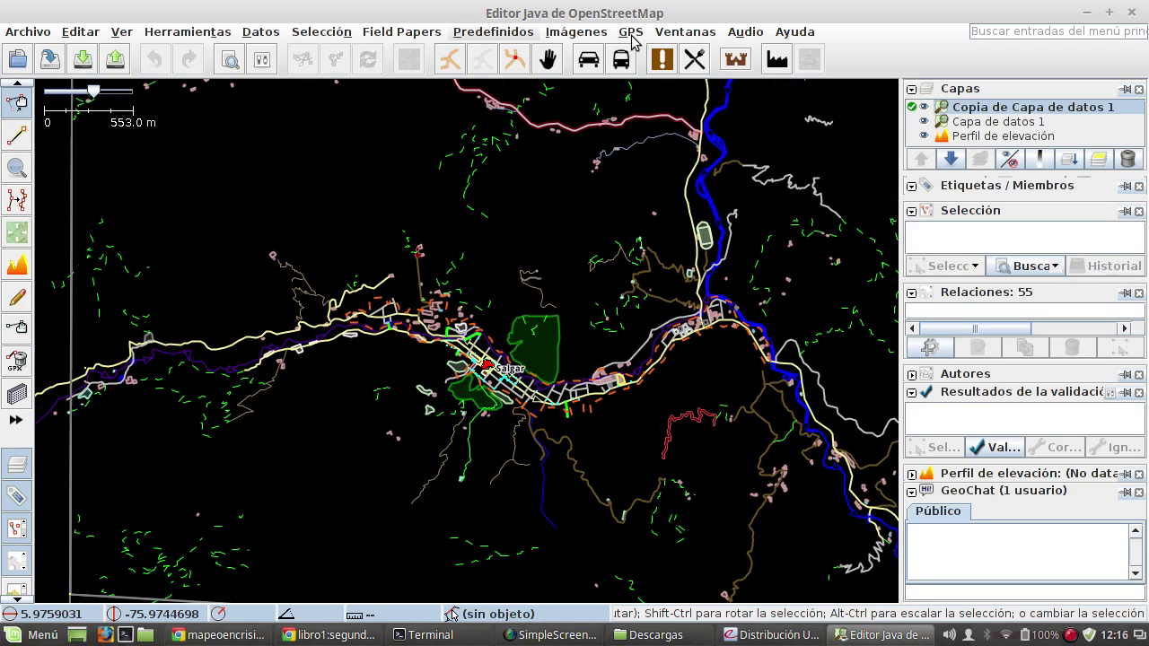
{"action": "left_click", "coordinate": [573, 34]}
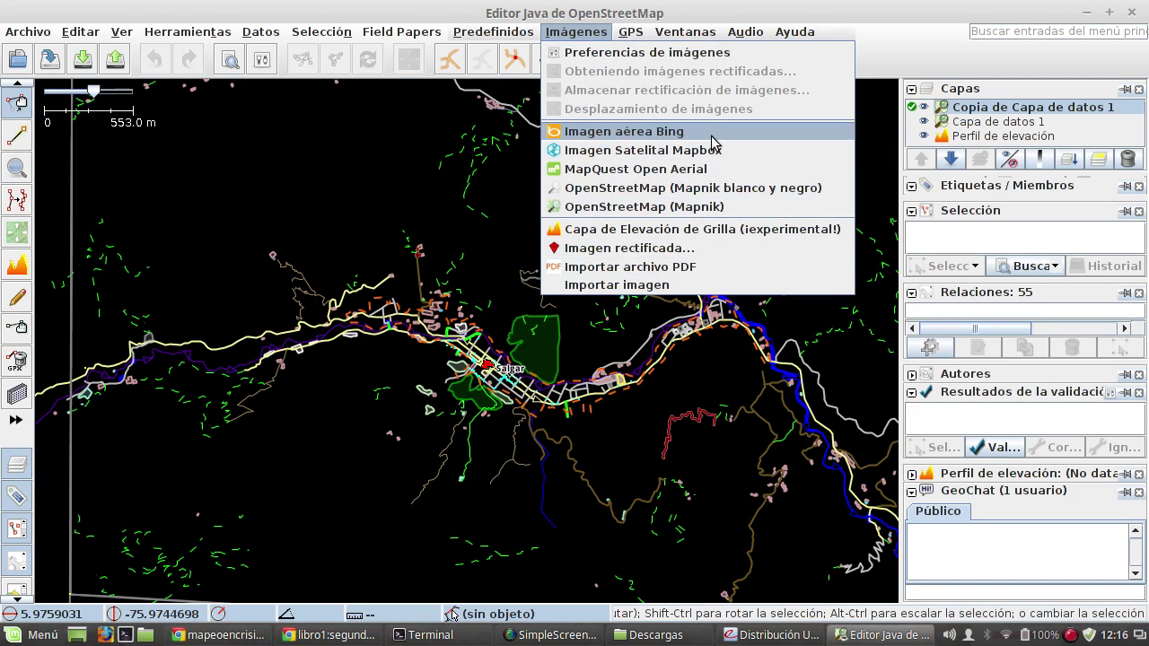
{"action": "left_click", "coordinate": [658, 142]}
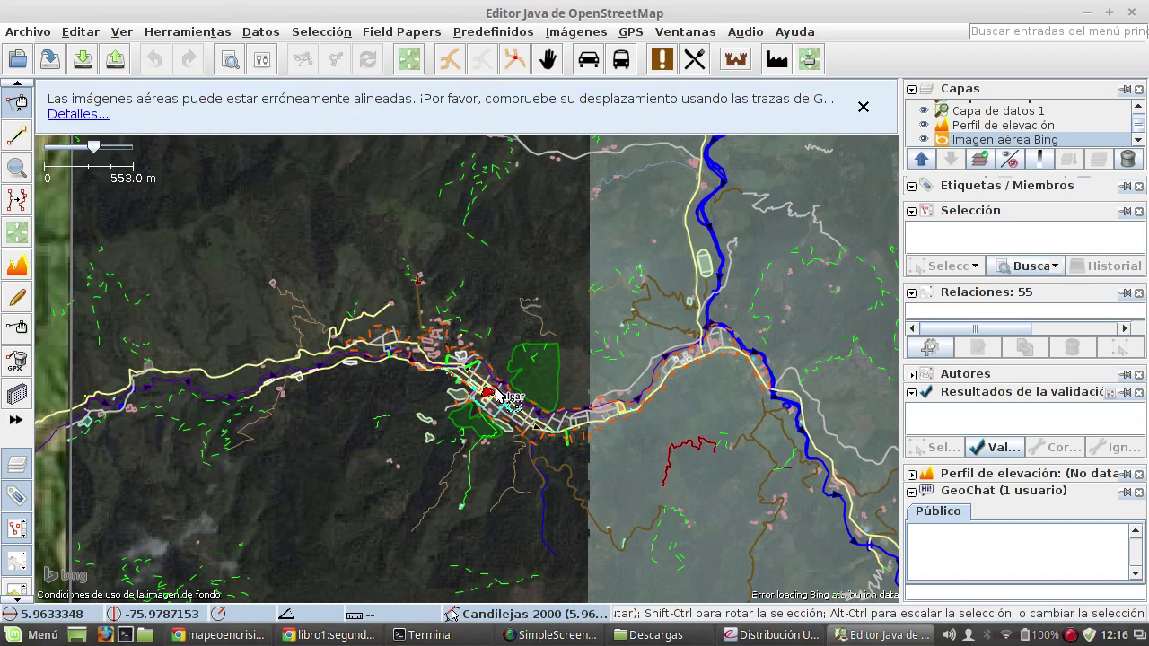
Step: Load all Bing imagery tiles for the blocks around Salgar's central square
{"action": "scroll", "coordinate": [498, 399], "scroll_direction": "up", "scroll_amount": 1}
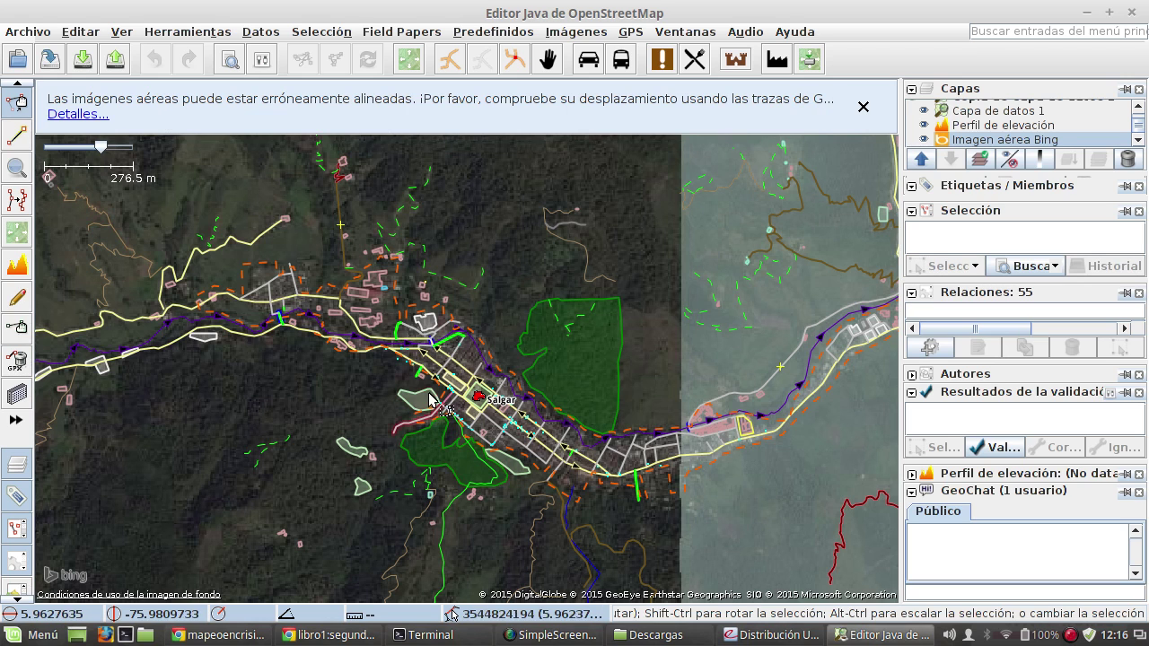
{"action": "scroll", "coordinate": [458, 395], "scroll_direction": "up", "scroll_amount": 1}
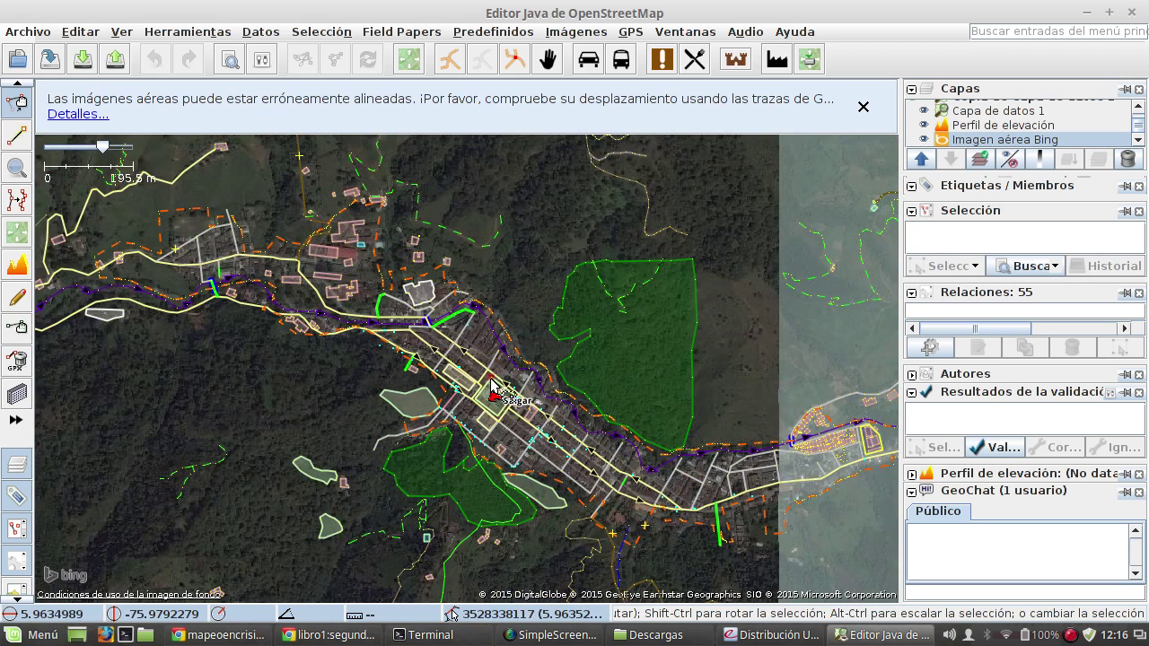
{"action": "scroll", "coordinate": [486, 391], "scroll_direction": "up", "scroll_amount": 1}
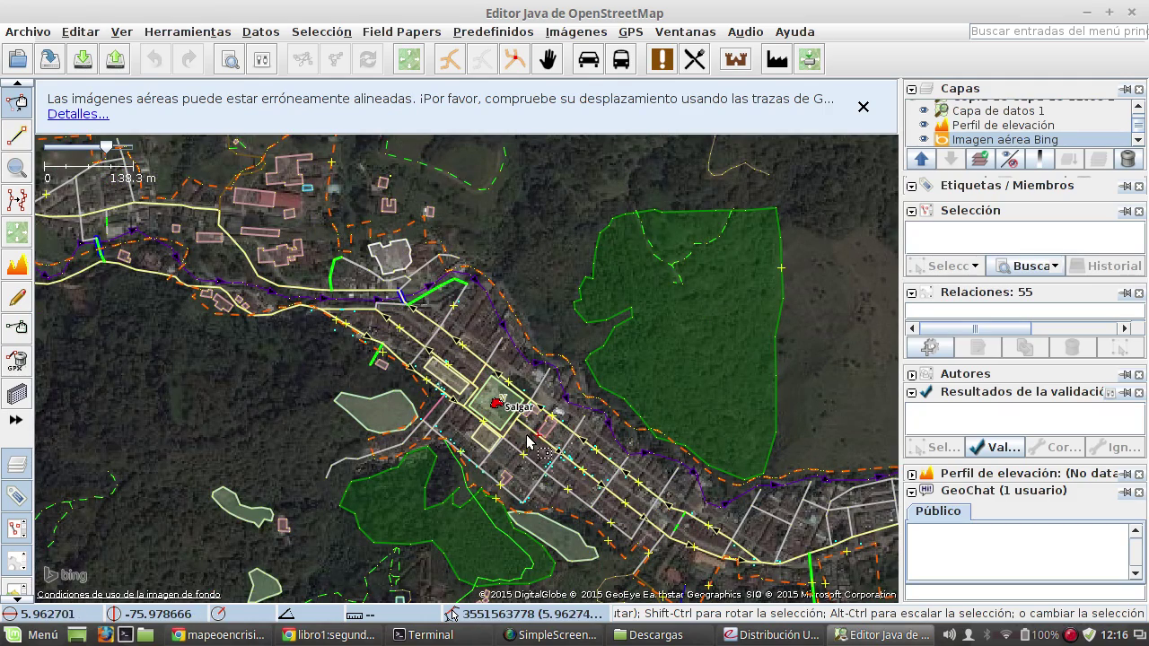
{"action": "scroll", "coordinate": [534, 446], "scroll_direction": "up", "scroll_amount": 1}
{"action": "scroll", "coordinate": [507, 442], "scroll_direction": "up", "scroll_amount": 1}
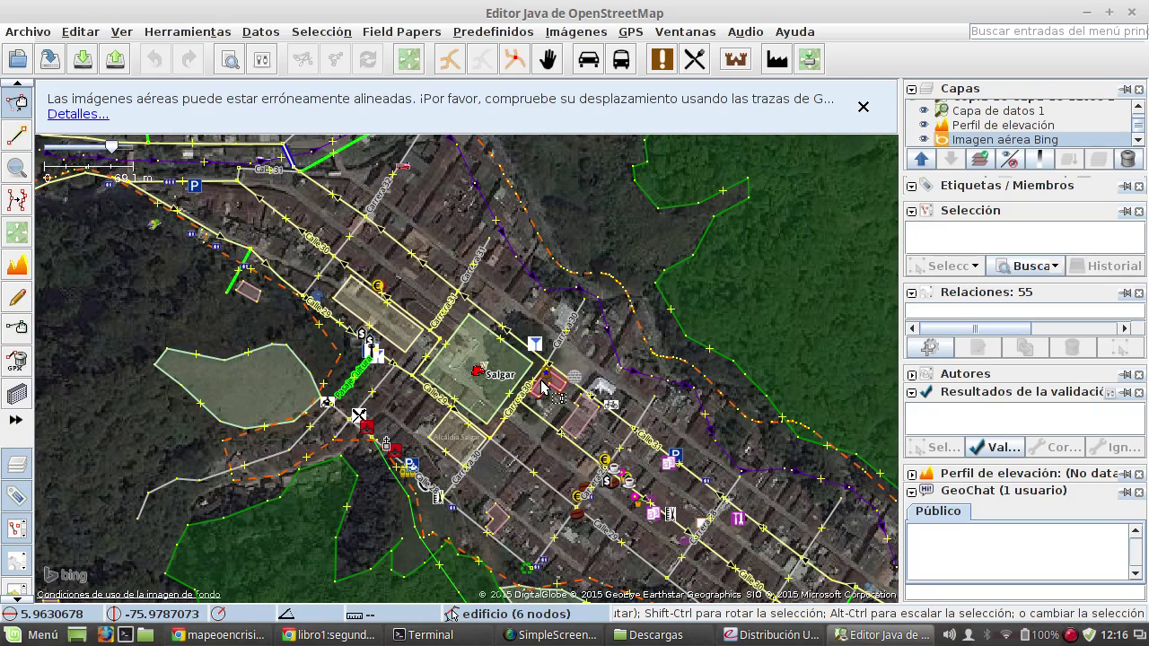
{"action": "scroll", "coordinate": [541, 386], "scroll_direction": "up", "scroll_amount": 1}
{"action": "scroll", "coordinate": [530, 296], "scroll_direction": "up", "scroll_amount": 1}
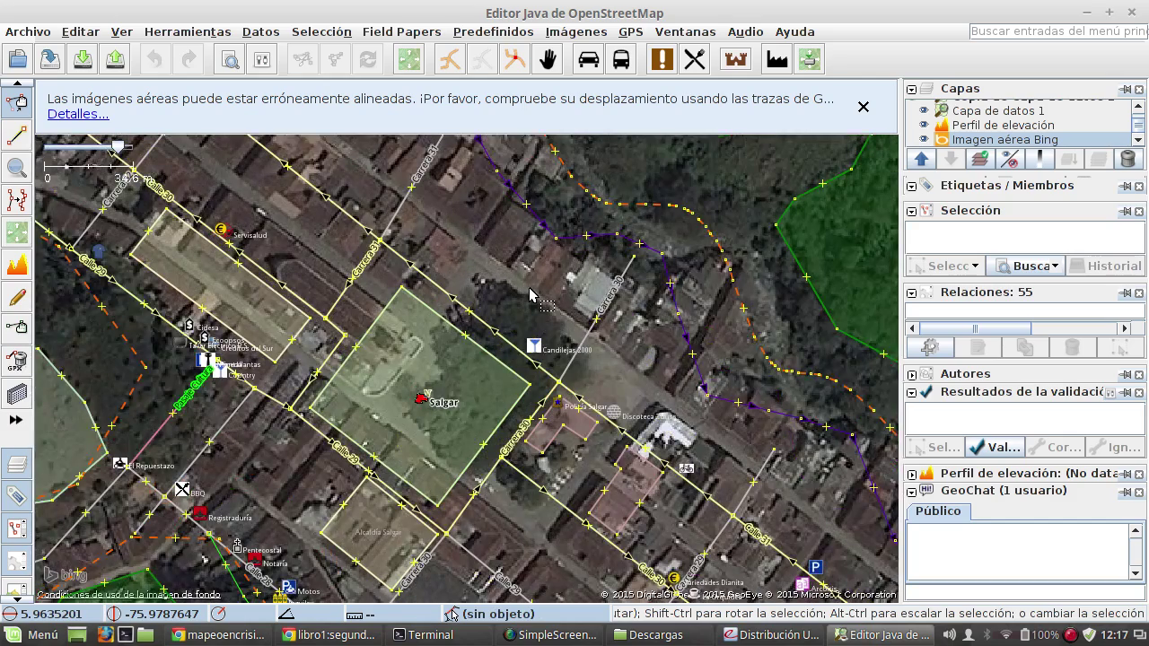
{"action": "scroll", "coordinate": [530, 296], "scroll_direction": "up", "scroll_amount": 1}
{"action": "right_click", "coordinate": [517, 269]}
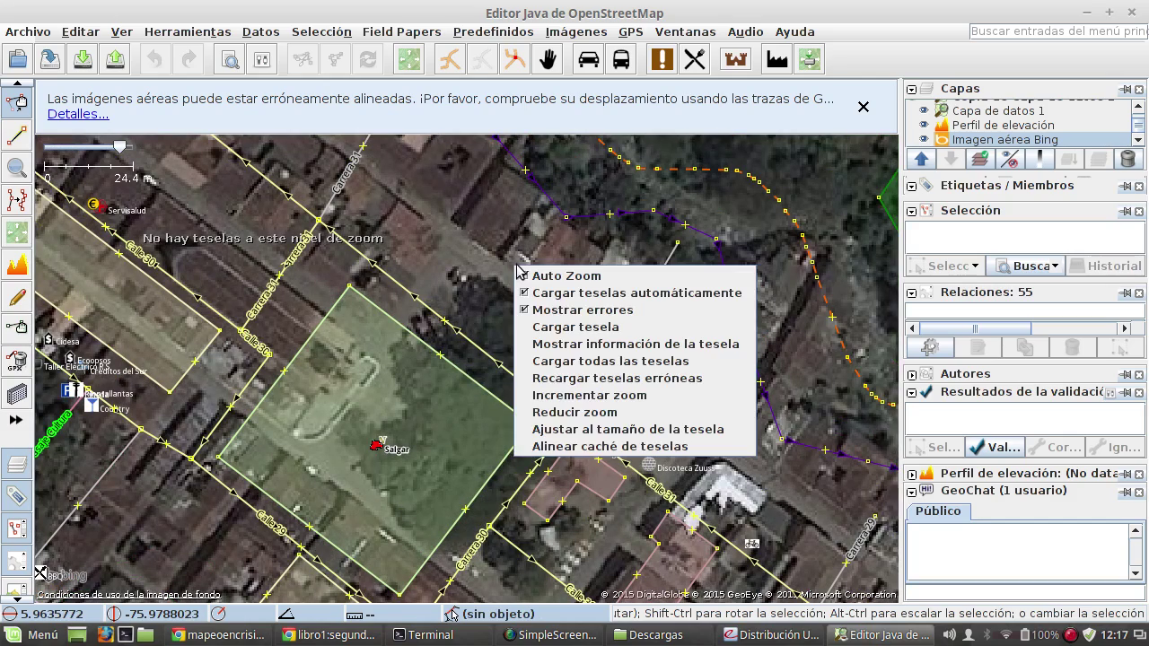
{"action": "left_click", "coordinate": [588, 364]}
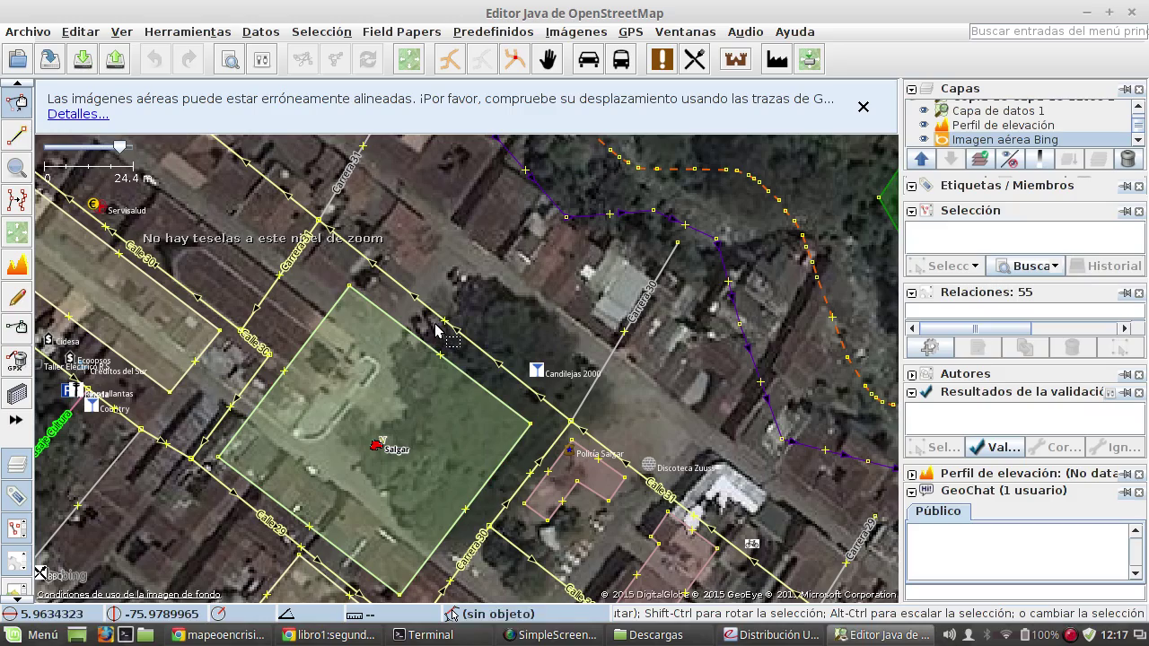
Step: Examine the Bing imagery and mapped streets around Salgar's central square and Calle 31 at different zoom levels
{"action": "left_click", "coordinate": [455, 364]}
{"action": "scroll", "coordinate": [454, 364], "scroll_direction": "down", "scroll_amount": 2}
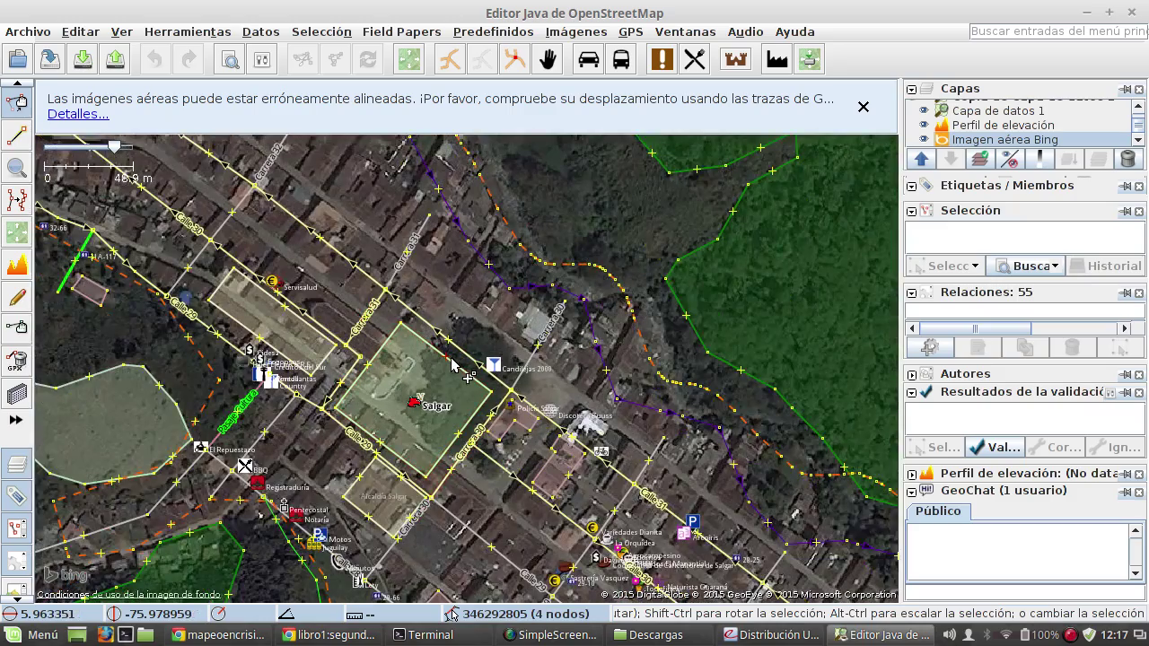
{"action": "scroll", "coordinate": [453, 364], "scroll_direction": "up", "scroll_amount": 1}
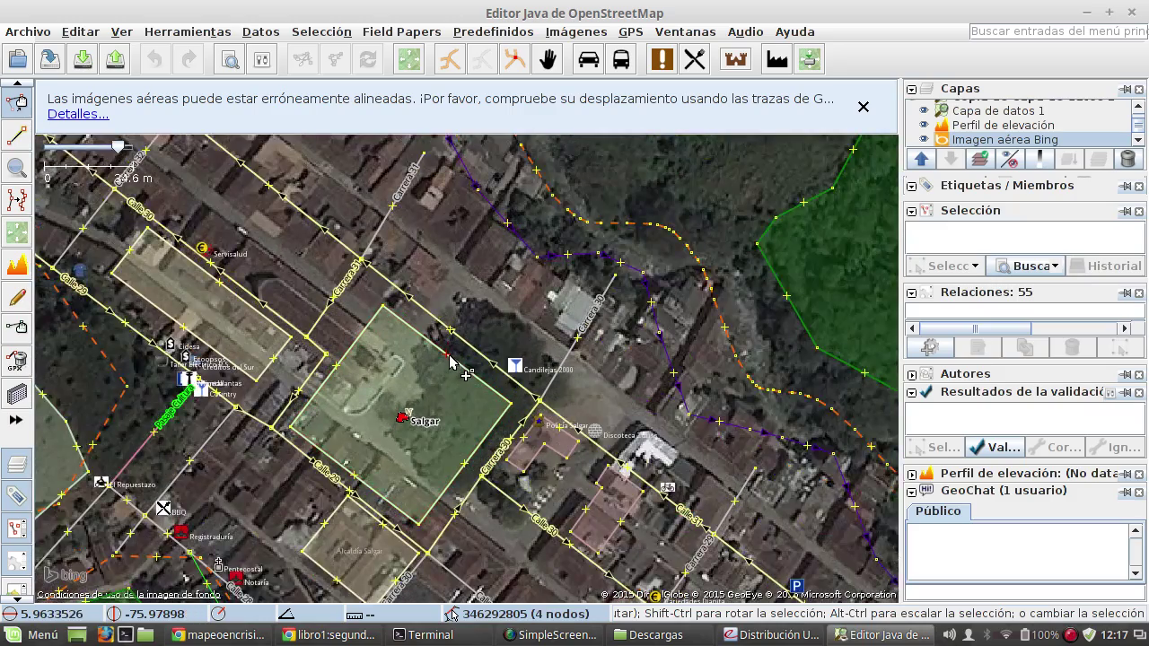
{"action": "scroll", "coordinate": [459, 370], "scroll_direction": "up", "scroll_amount": 1}
{"action": "scroll", "coordinate": [492, 235], "scroll_direction": "up", "scroll_amount": 2}
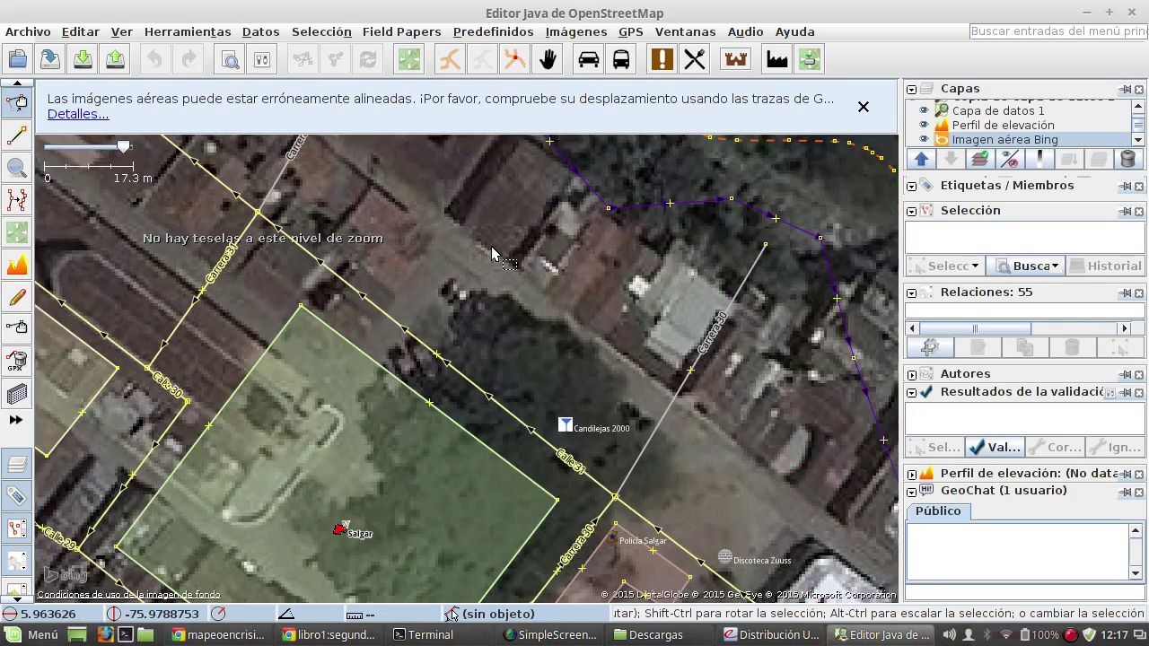
{"action": "scroll", "coordinate": [492, 244], "scroll_direction": "up", "scroll_amount": 2}
{"action": "scroll", "coordinate": [491, 254], "scroll_direction": "up", "scroll_amount": 1}
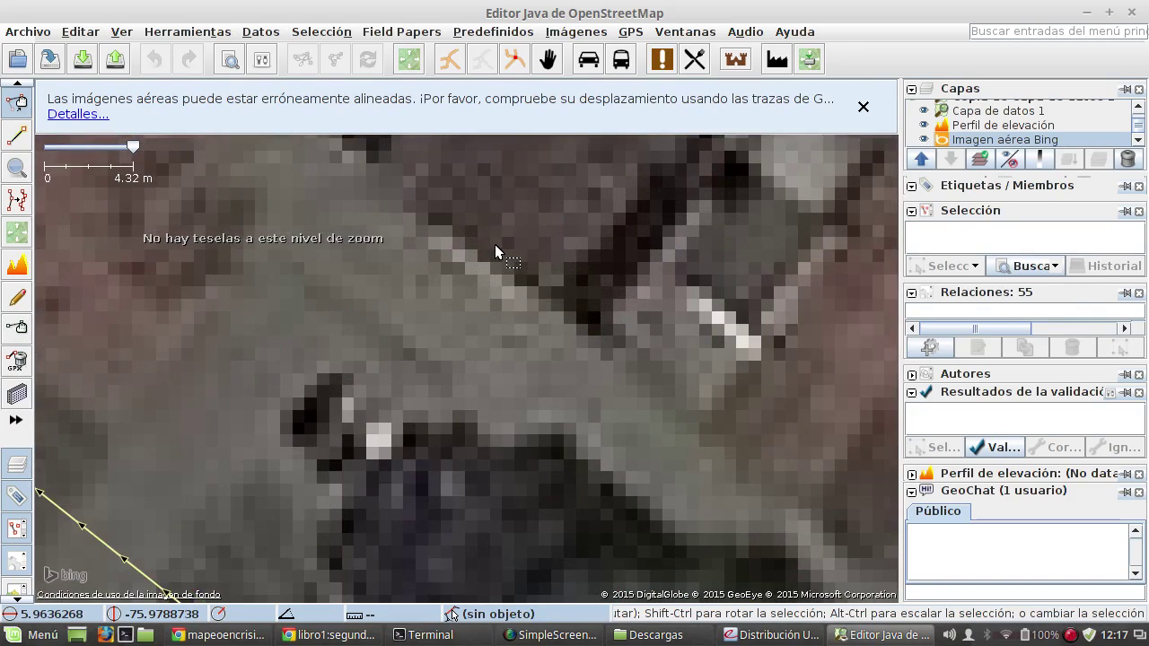
{"action": "scroll", "coordinate": [495, 247], "scroll_direction": "down", "scroll_amount": 3}
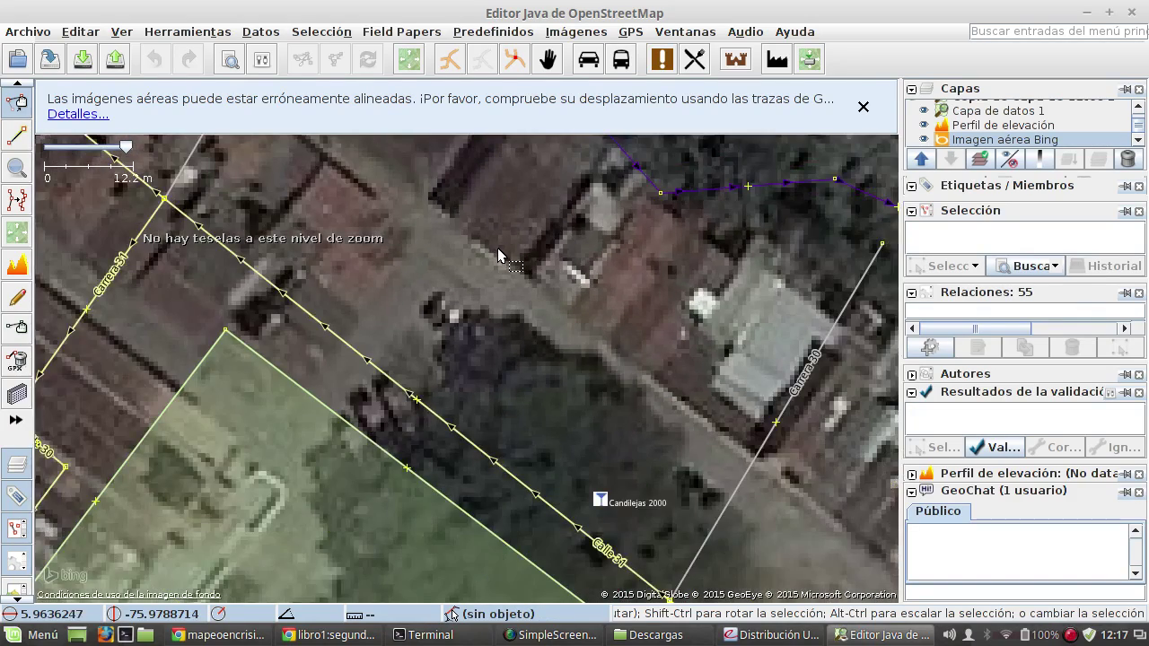
{"action": "scroll", "coordinate": [498, 254], "scroll_direction": "down", "scroll_amount": 2}
{"action": "scroll", "coordinate": [483, 259], "scroll_direction": "down", "scroll_amount": 1}
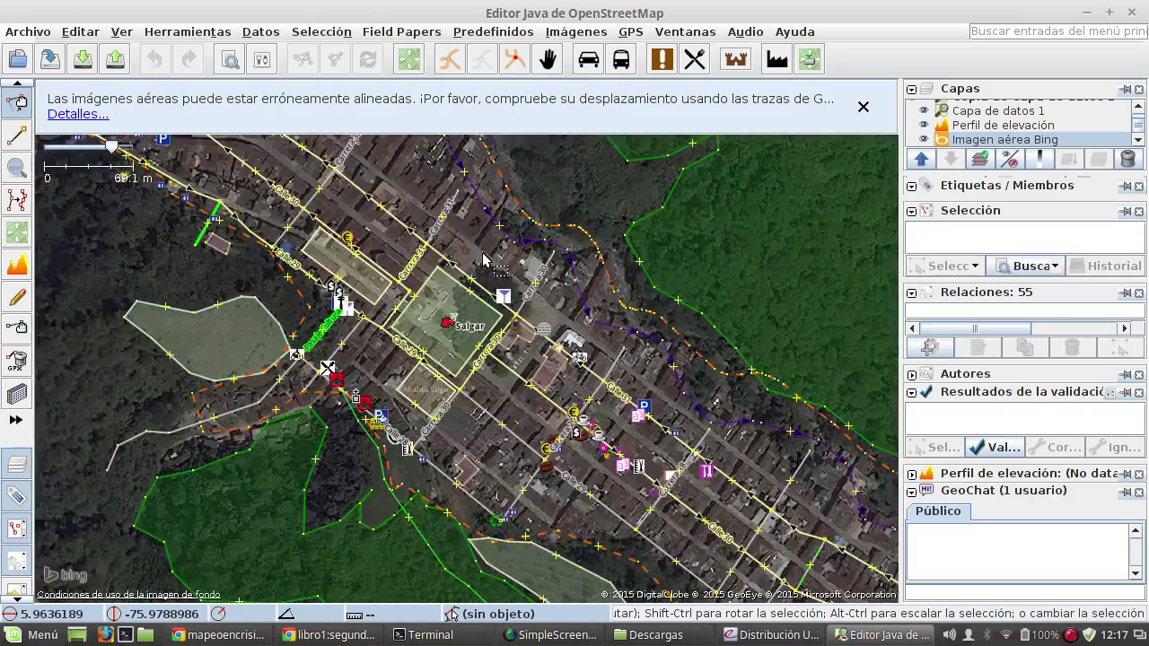
{"action": "scroll", "coordinate": [483, 259], "scroll_direction": "up", "scroll_amount": 1}
{"action": "scroll", "coordinate": [483, 259], "scroll_direction": "up", "scroll_amount": 1}
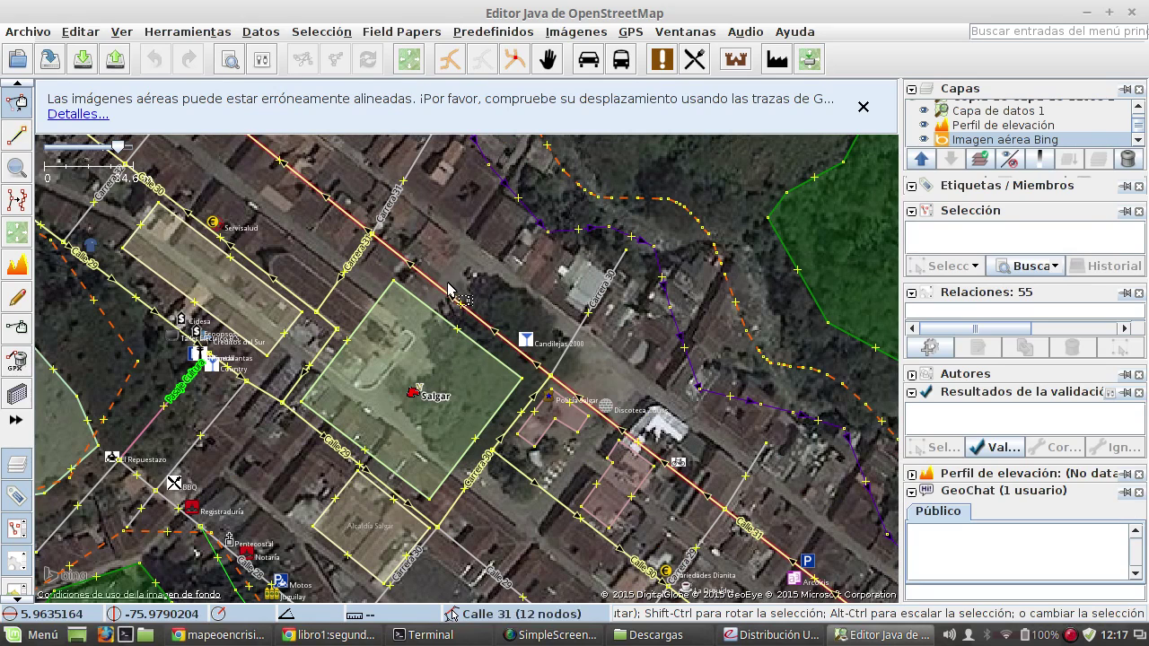
{"action": "left_click", "coordinate": [476, 246]}
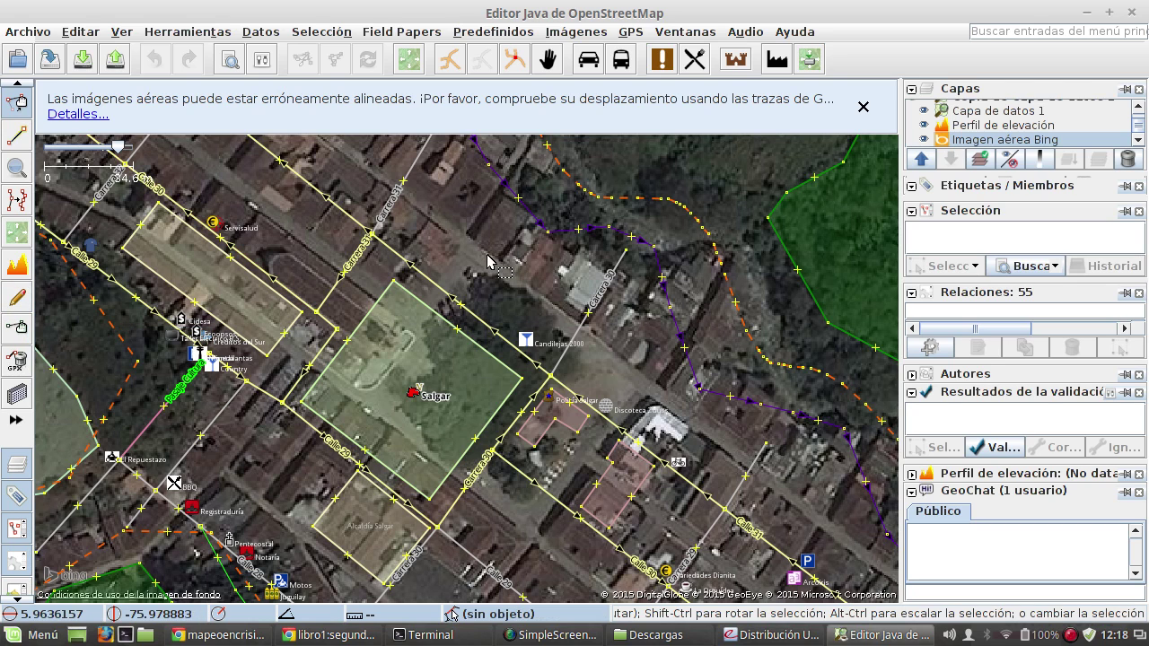
{"action": "left_click_drag", "start_coordinate": [488, 261], "coordinate": [546, 277]}
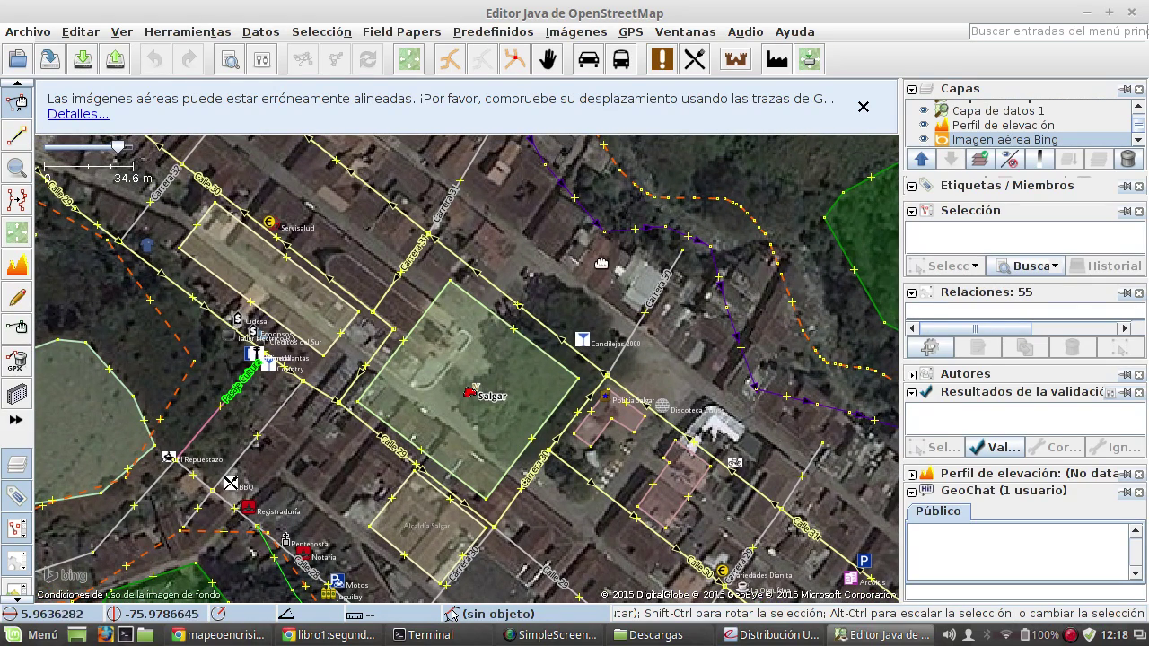
{"action": "left_click_drag", "start_coordinate": [600, 263], "coordinate": [600, 291]}
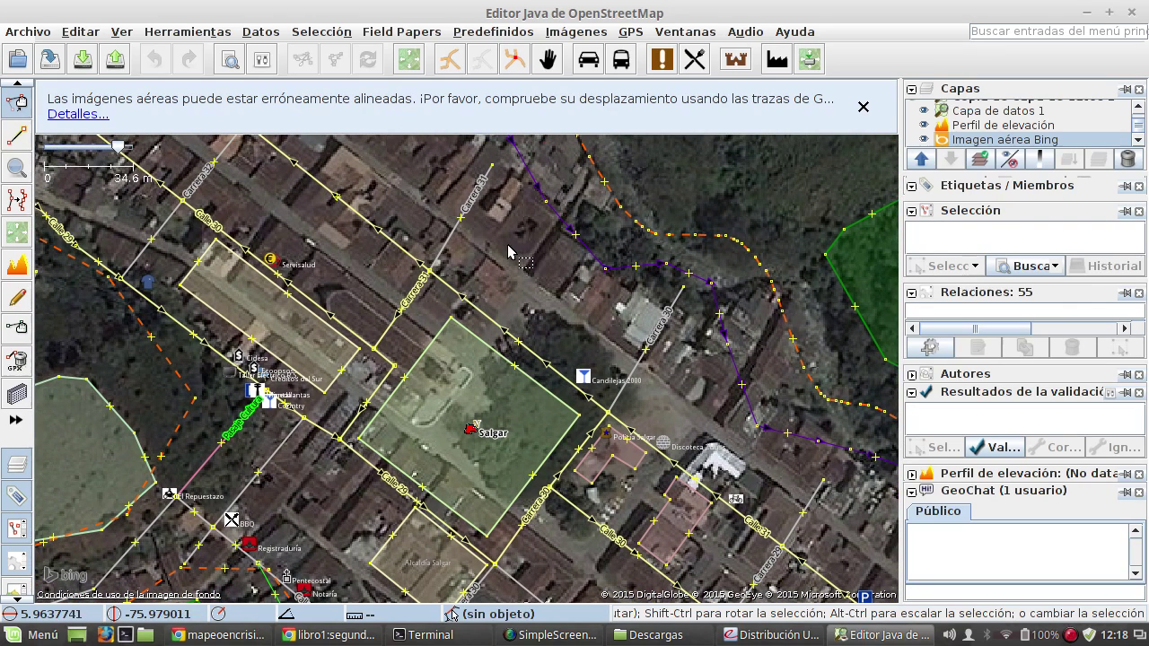
Step: Switch to the browser, close the Buscando Dragones manual page, and bring up the mapeoencrisis-hackbo pad
{"action": "left_click", "coordinate": [315, 639]}
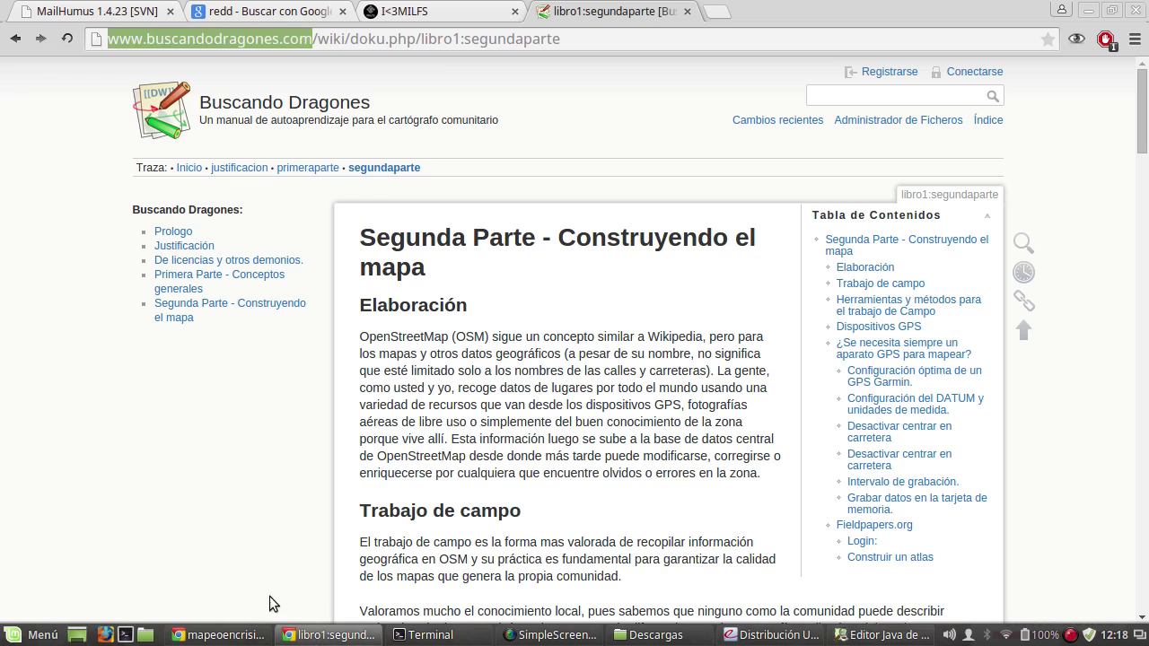
{"action": "left_click", "coordinate": [688, 12]}
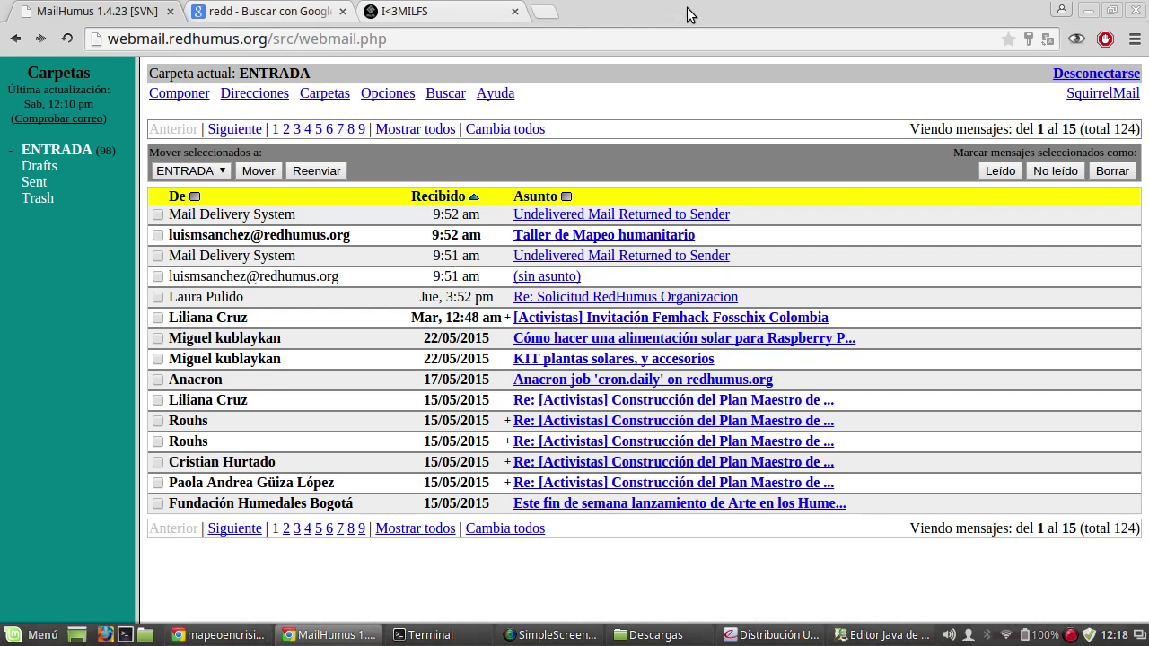
{"action": "left_click", "coordinate": [219, 635]}
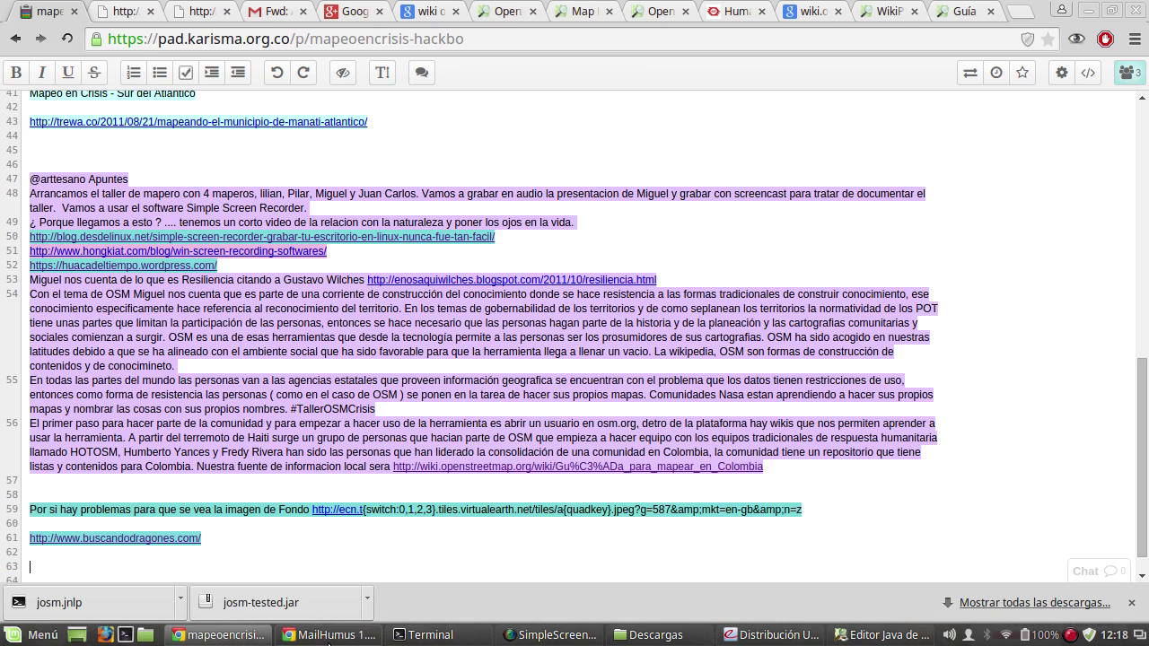
Step: Open a blank tab in the browser window that holds the mapeoencrisis-hackbo pad, and return to JOSM
{"action": "left_click", "coordinate": [331, 635]}
{"action": "left_click", "coordinate": [220, 635]}
{"action": "left_click", "coordinate": [1009, 11]}
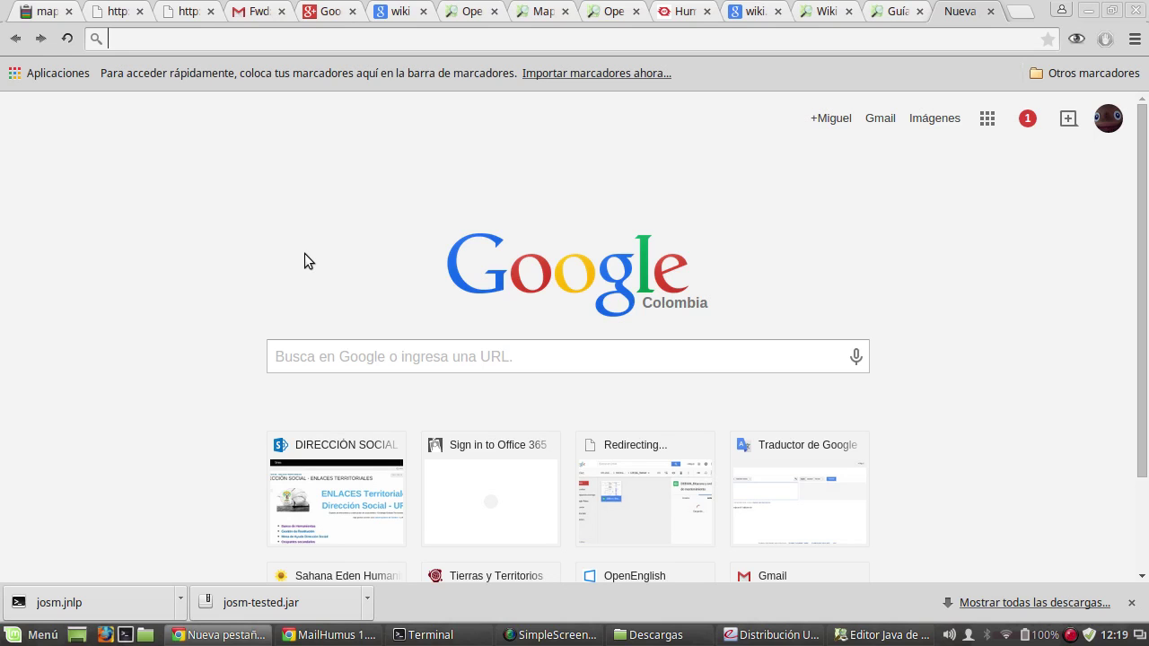
{"action": "left_click", "coordinate": [869, 635]}
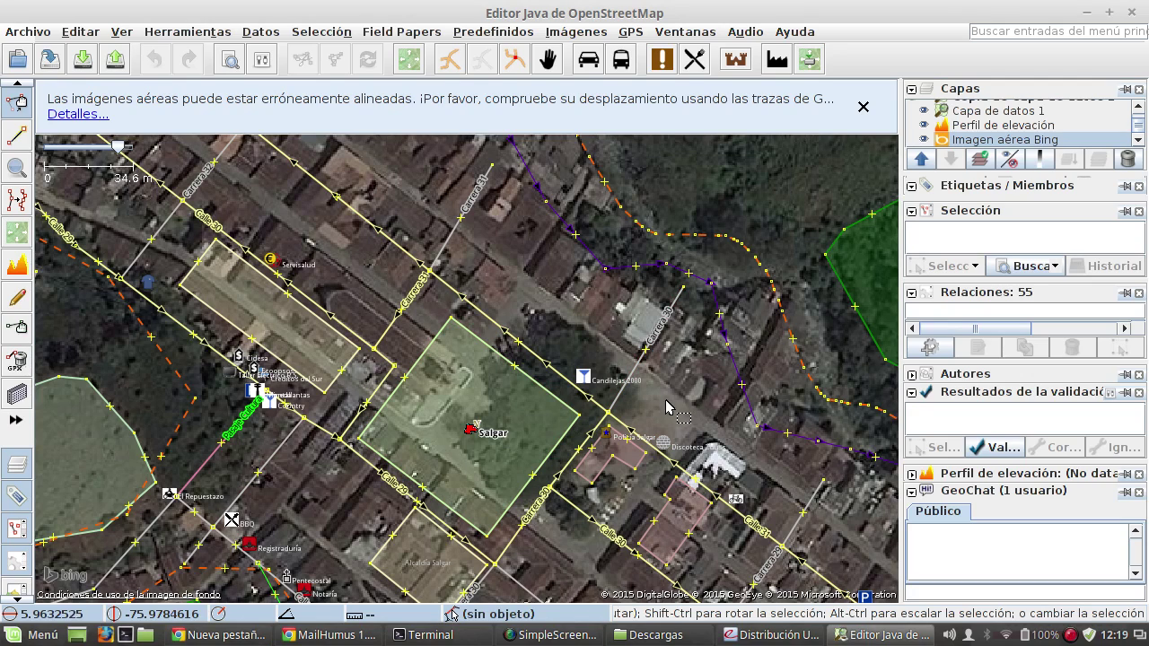
Step: Switch to the browser and load openstreetmap.co in the blank tab
{"action": "left_click_drag", "start_coordinate": [664, 405], "coordinate": [576, 349]}
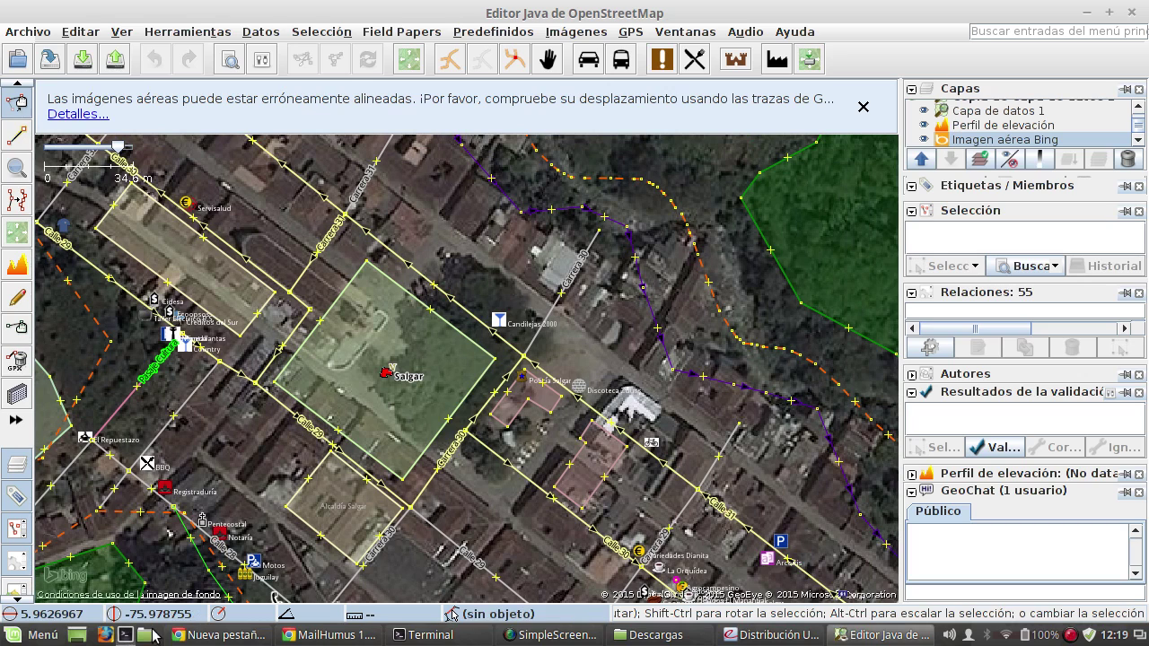
{"action": "left_click", "coordinate": [232, 639]}
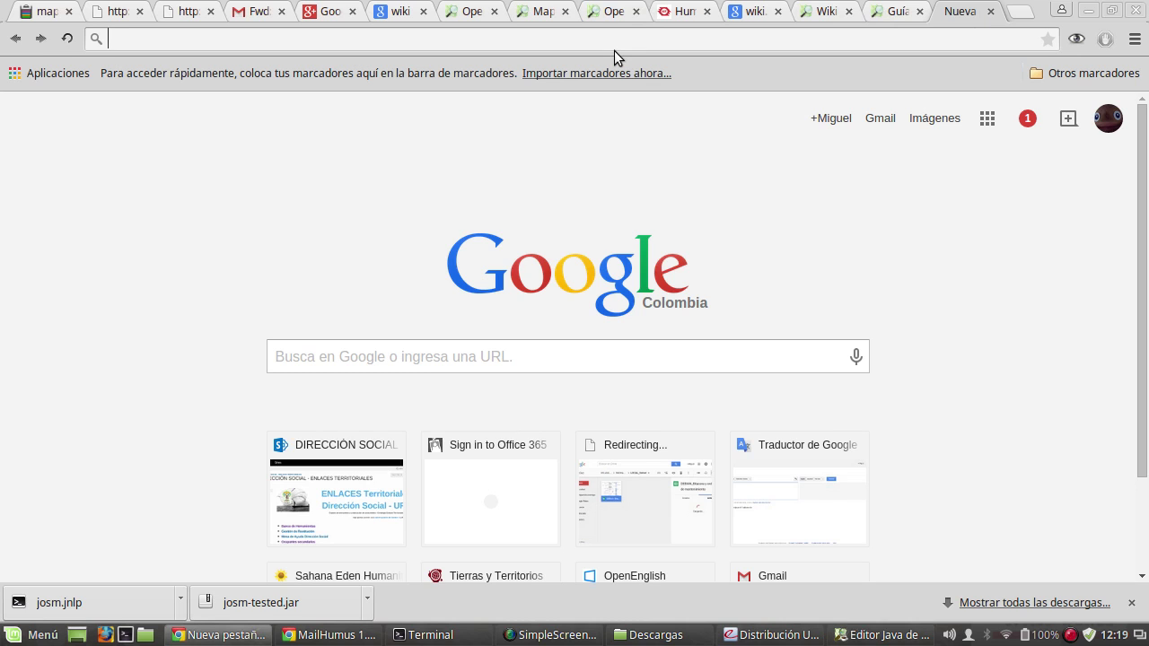
{"action": "type", "text": "openstreetmap.org/login"}
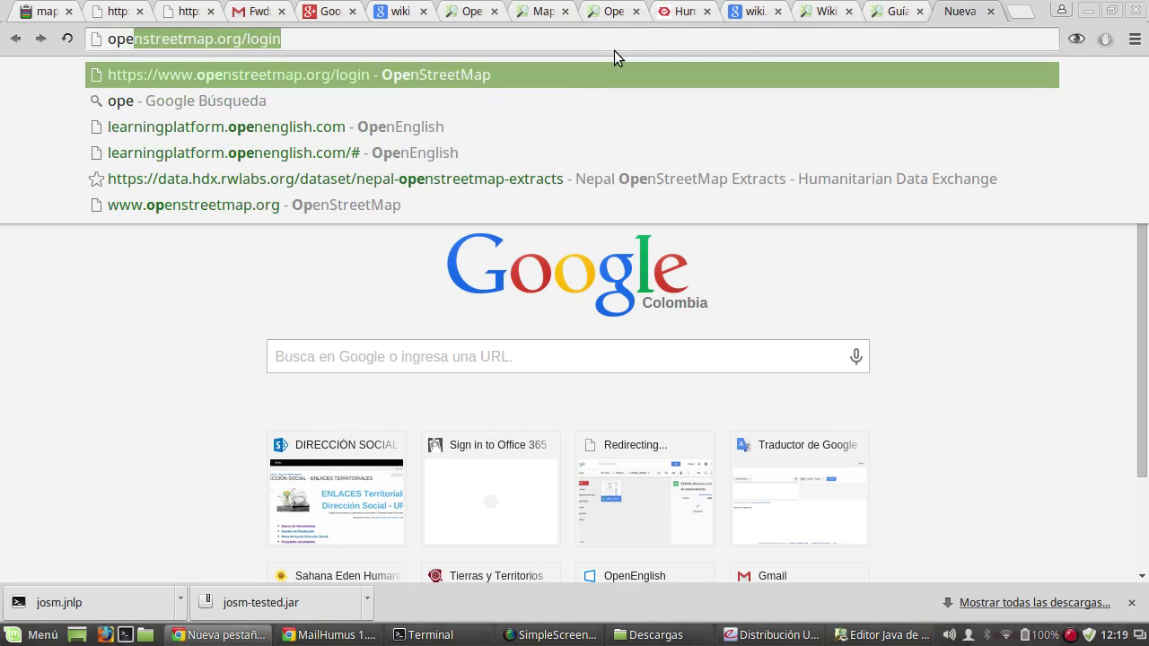
{"action": "key", "text": "End"}
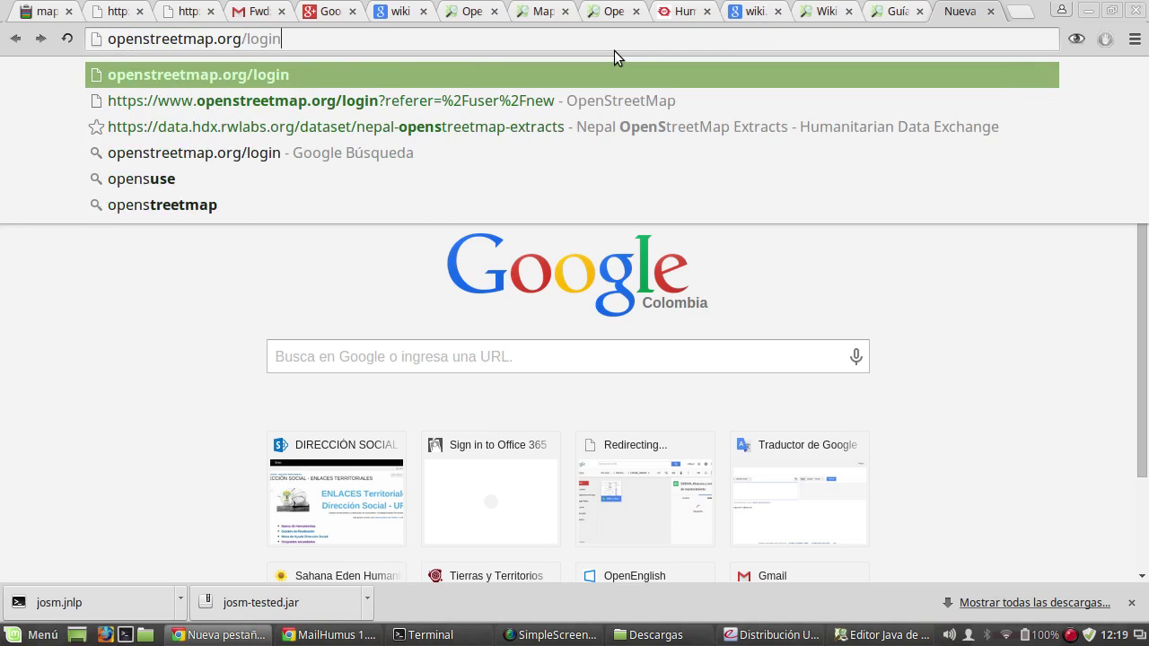
{"action": "key", "text": "BackSpace"}
{"action": "key", "text": "BackSpace"}
{"action": "key", "text": "BackSpace"}
{"action": "key", "text": "BackSpace"}
{"action": "key", "text": "BackSpace"}
{"action": "key", "text": "BackSpace"}
{"action": "key", "text": "BackSpace"}
{"action": "key", "text": "BackSpace"}
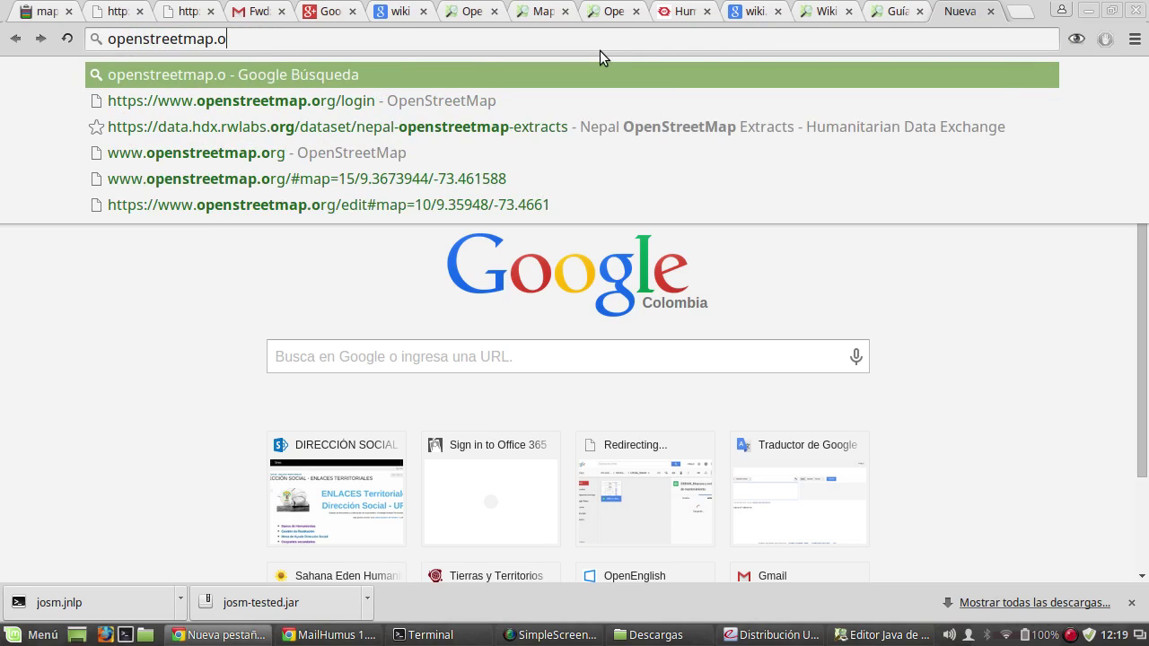
{"action": "key", "text": "BackSpace"}
{"action": "type", "text": "co"}
{"action": "key", "text": "Return"}
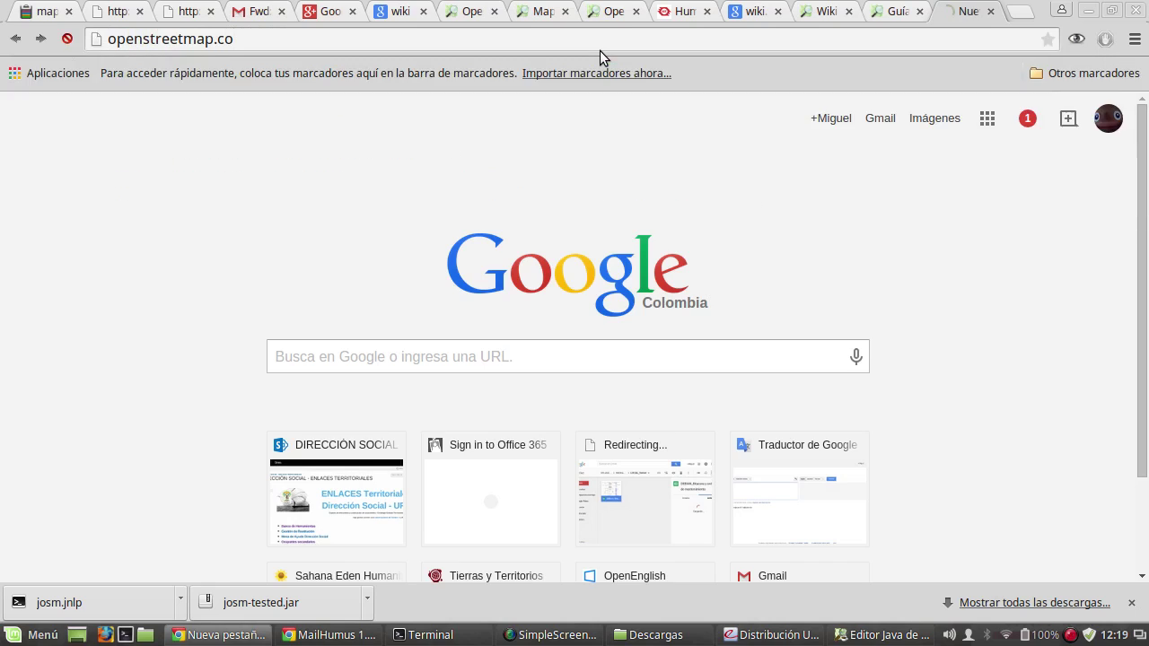
Step: Change the address to tareas.openstreetmap.co and load the OSM Tasking Manager
{"action": "left_click", "coordinate": [243, 41]}
{"action": "left_click", "coordinate": [249, 39]}
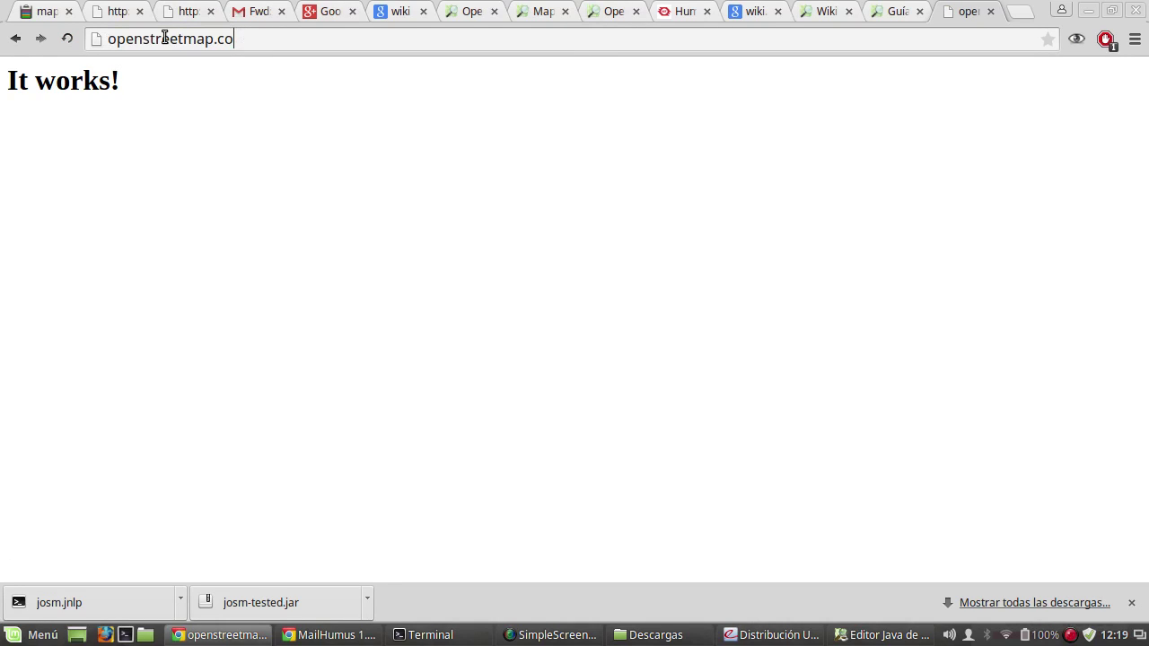
{"action": "left_click", "coordinate": [109, 40]}
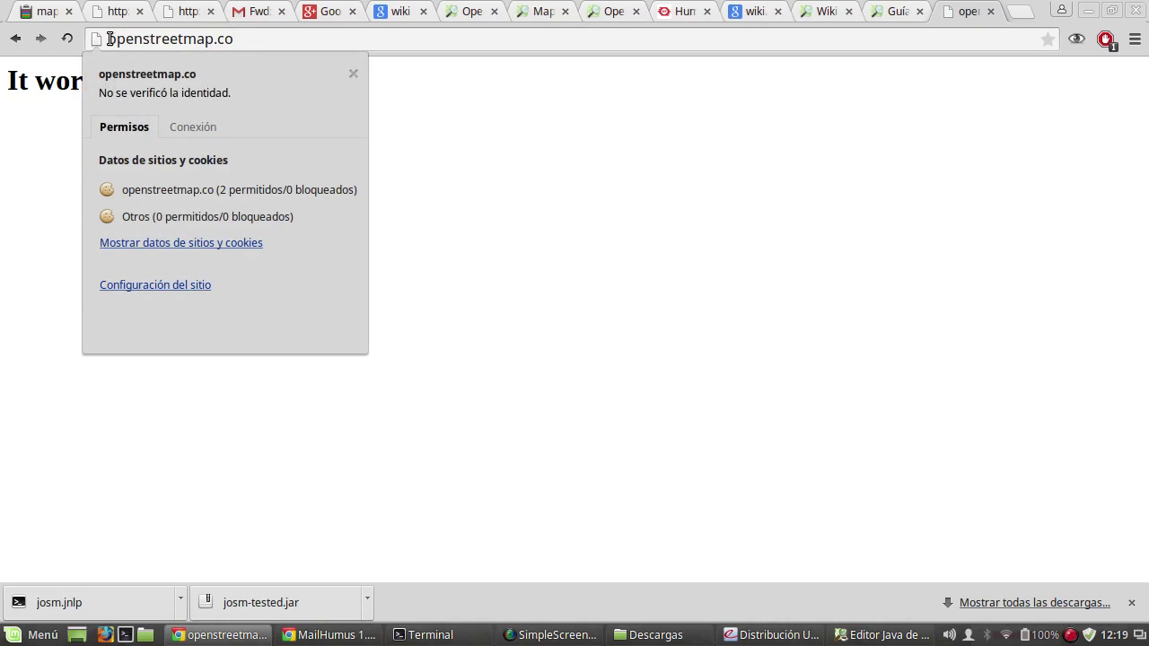
{"action": "left_click", "coordinate": [112, 39]}
{"action": "type", "text": "tareas"}
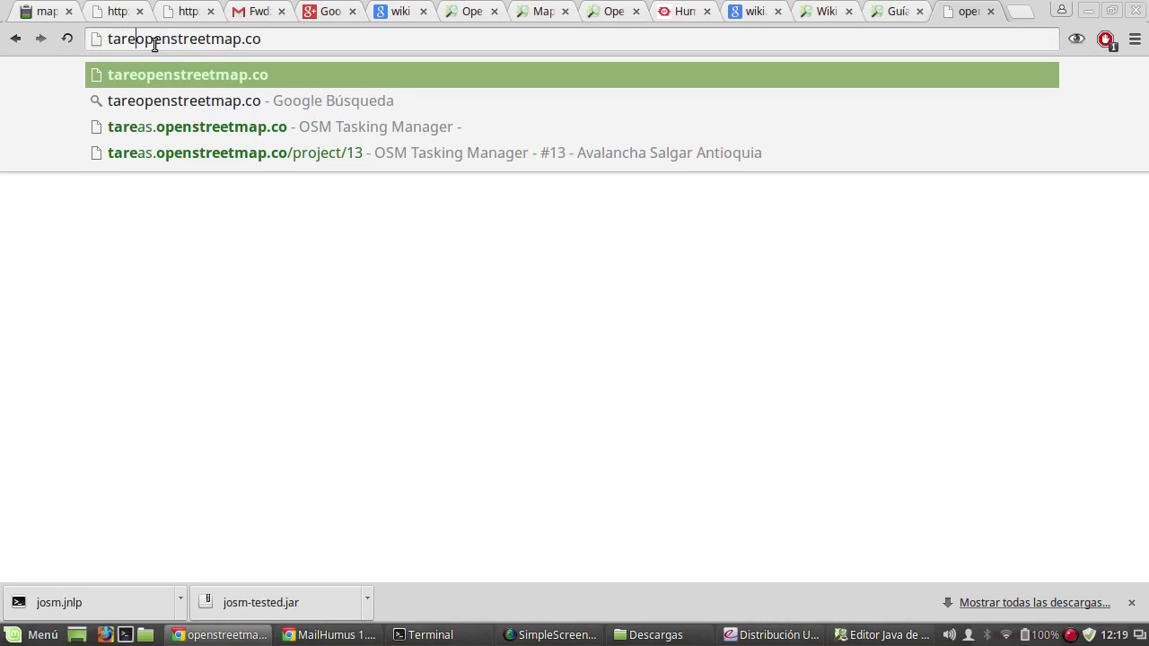
{"action": "type", "text": "."}
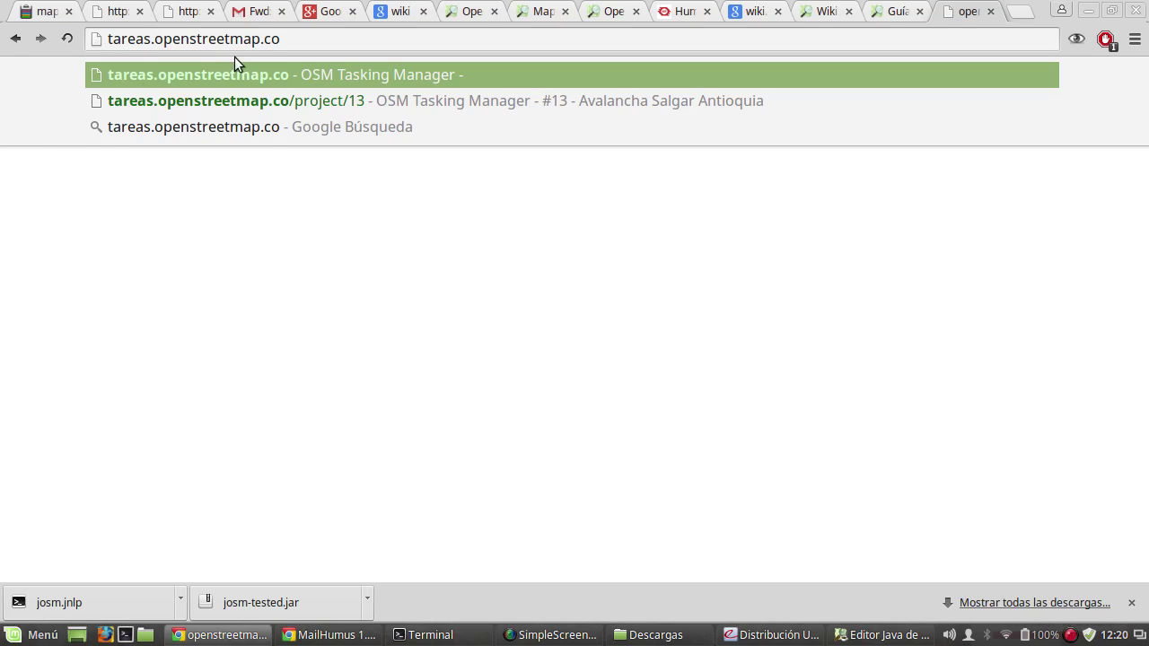
{"action": "key", "text": "Return"}
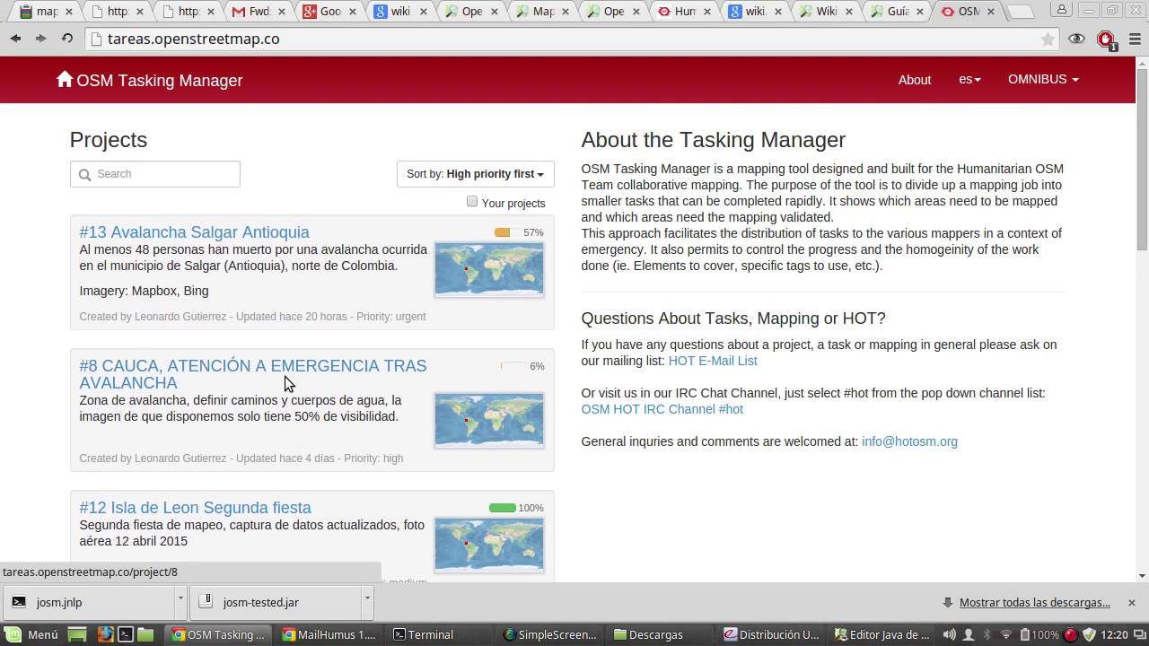
Step: Look through the whole list of mapping projects in the Tasking Manager
{"action": "scroll", "coordinate": [286, 379], "scroll_direction": "down", "scroll_amount": 6}
{"action": "scroll", "coordinate": [284, 380], "scroll_direction": "up", "scroll_amount": 6}
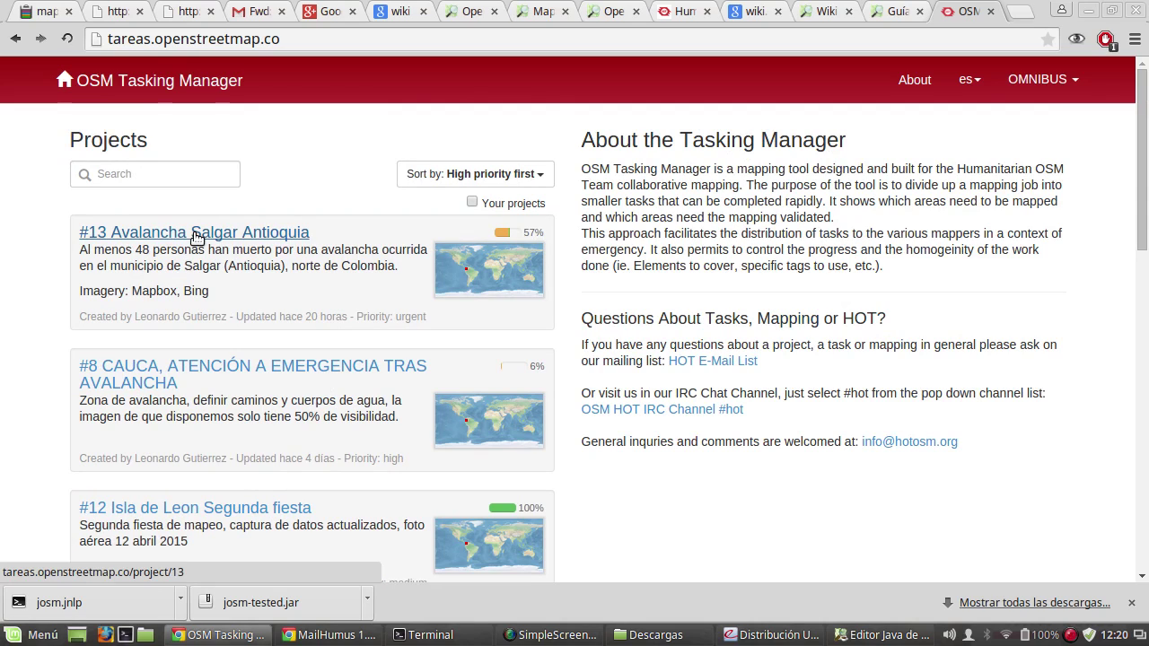
{"action": "scroll", "coordinate": [198, 274], "scroll_direction": "down", "scroll_amount": 4}
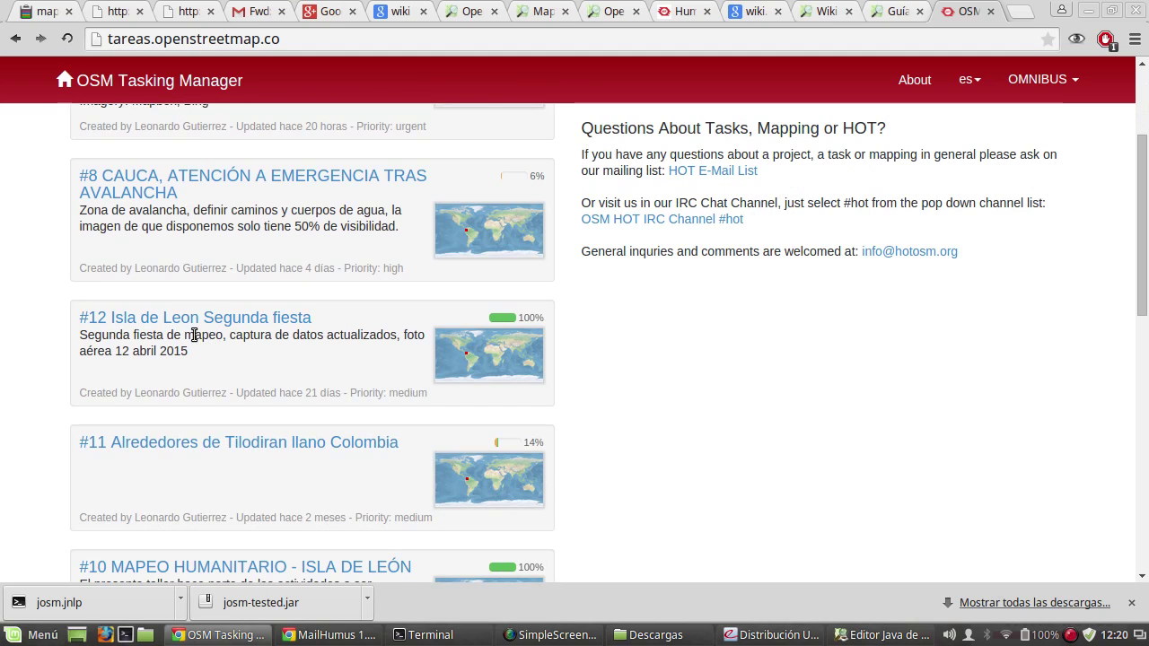
{"action": "scroll", "coordinate": [198, 337], "scroll_direction": "down", "scroll_amount": 2}
{"action": "scroll", "coordinate": [195, 335], "scroll_direction": "down", "scroll_amount": 4}
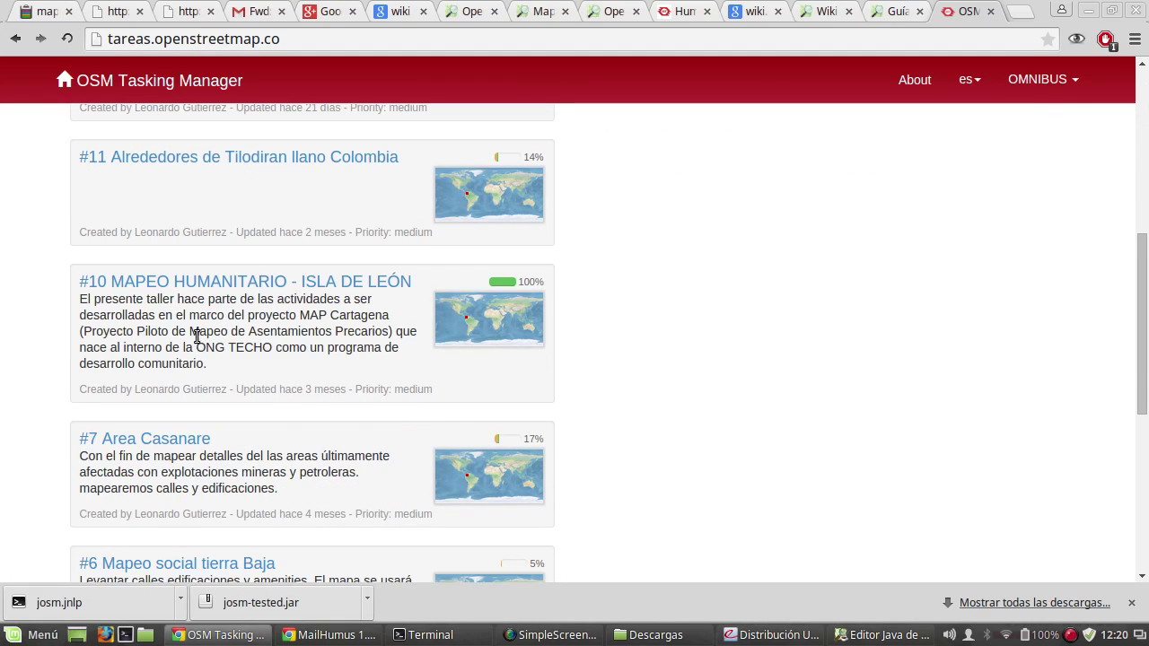
{"action": "scroll", "coordinate": [195, 335], "scroll_direction": "down", "scroll_amount": 5}
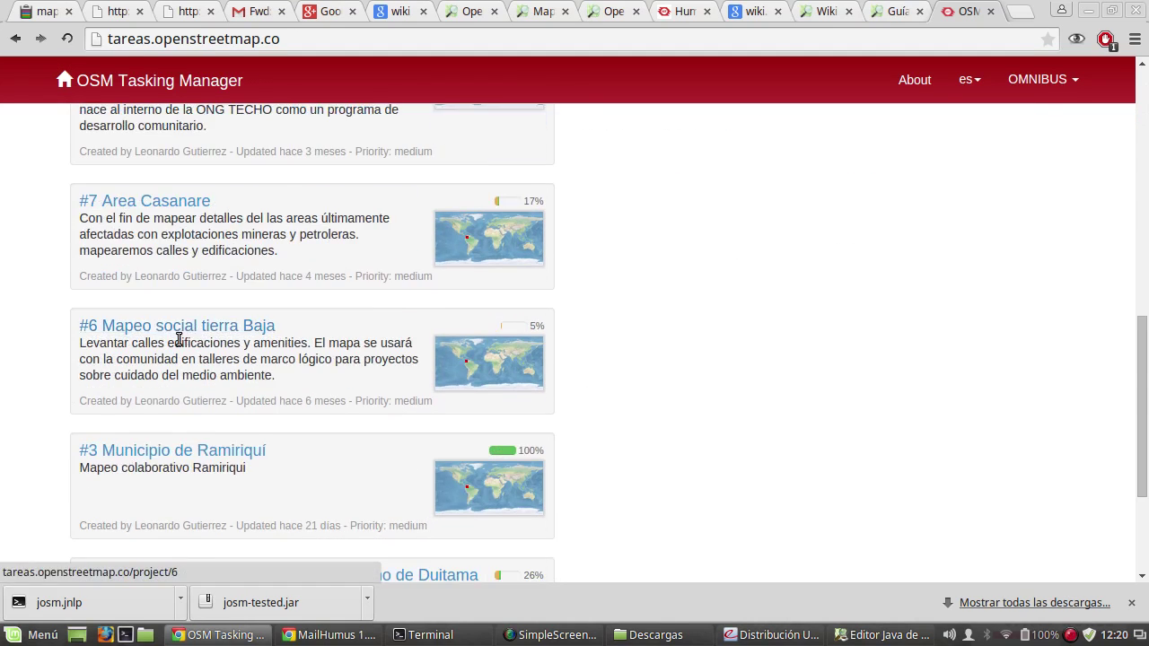
{"action": "scroll", "coordinate": [202, 346], "scroll_direction": "down", "scroll_amount": 4}
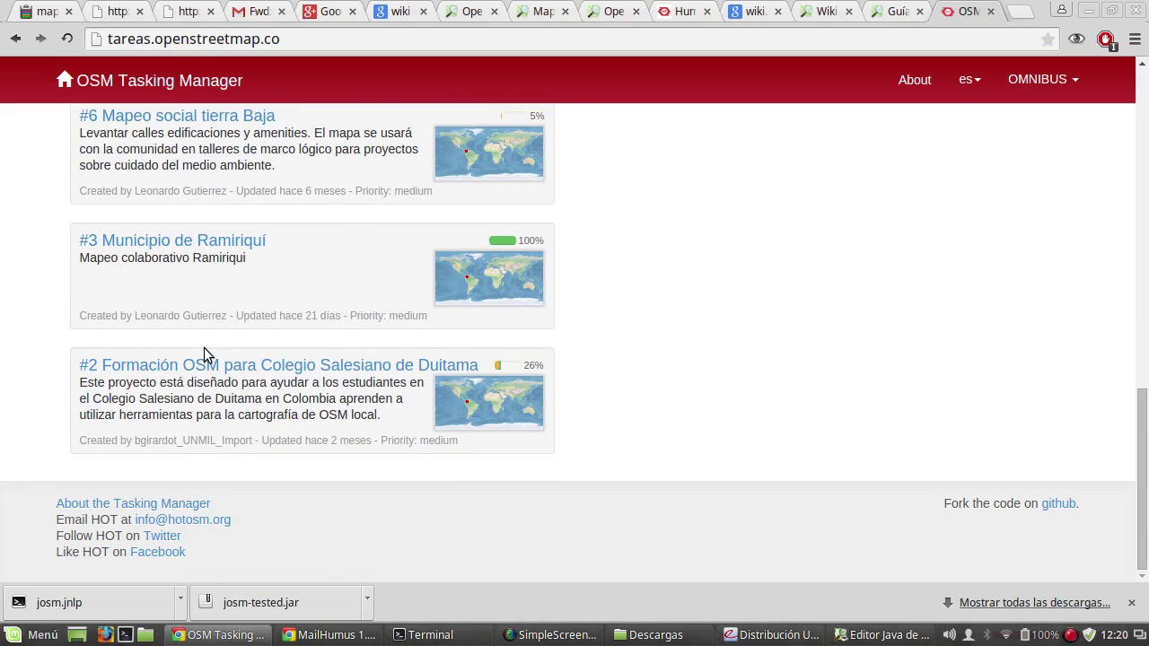
{"action": "scroll", "coordinate": [277, 363], "scroll_direction": "up", "scroll_amount": 12}
{"action": "scroll", "coordinate": [273, 364], "scroll_direction": "up", "scroll_amount": 6}
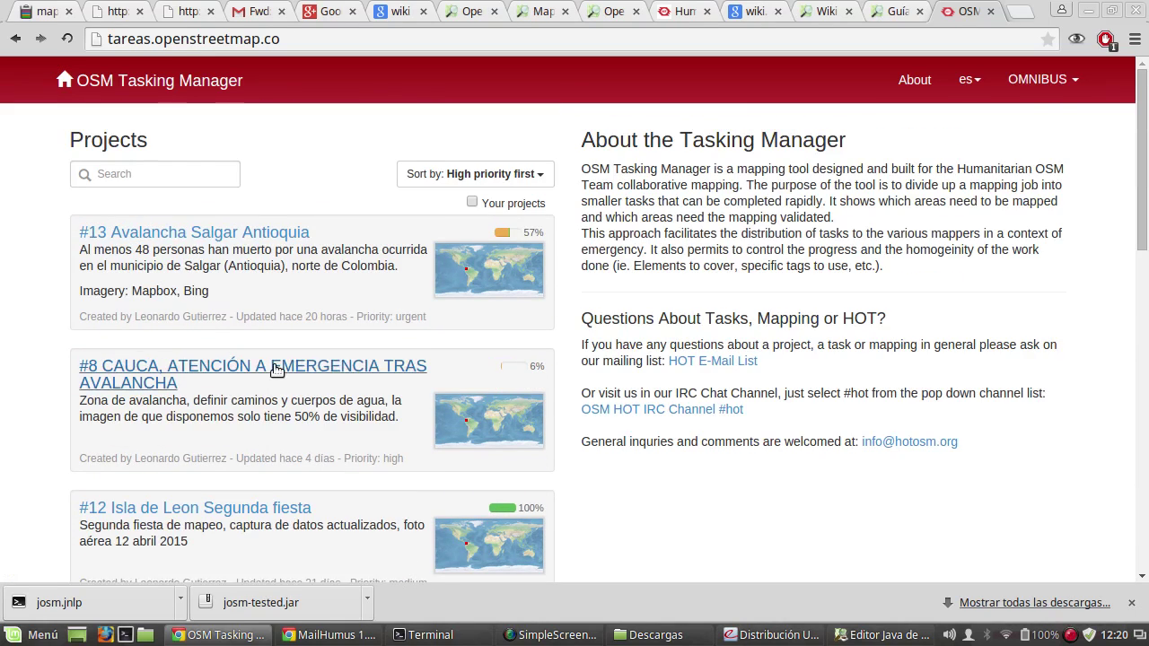
Step: Open project #13 Avalancha Salgar Antioquia and read the emergency description in its instructions
{"action": "left_click", "coordinate": [195, 237]}
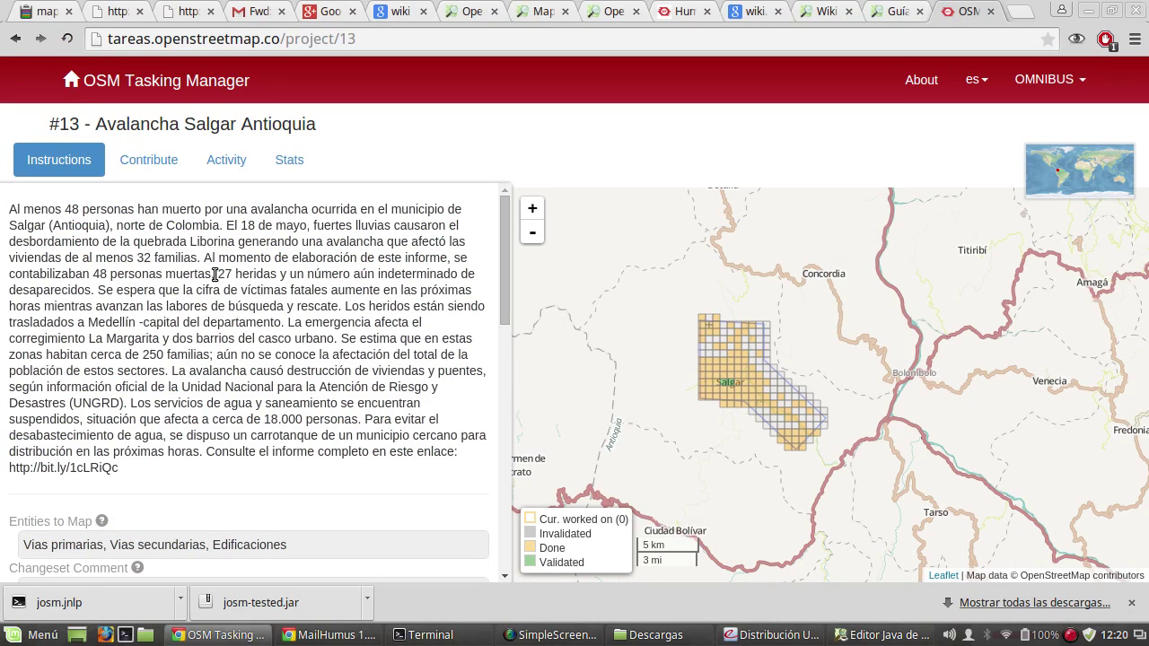
{"action": "scroll", "coordinate": [181, 279], "scroll_direction": "down", "scroll_amount": 4}
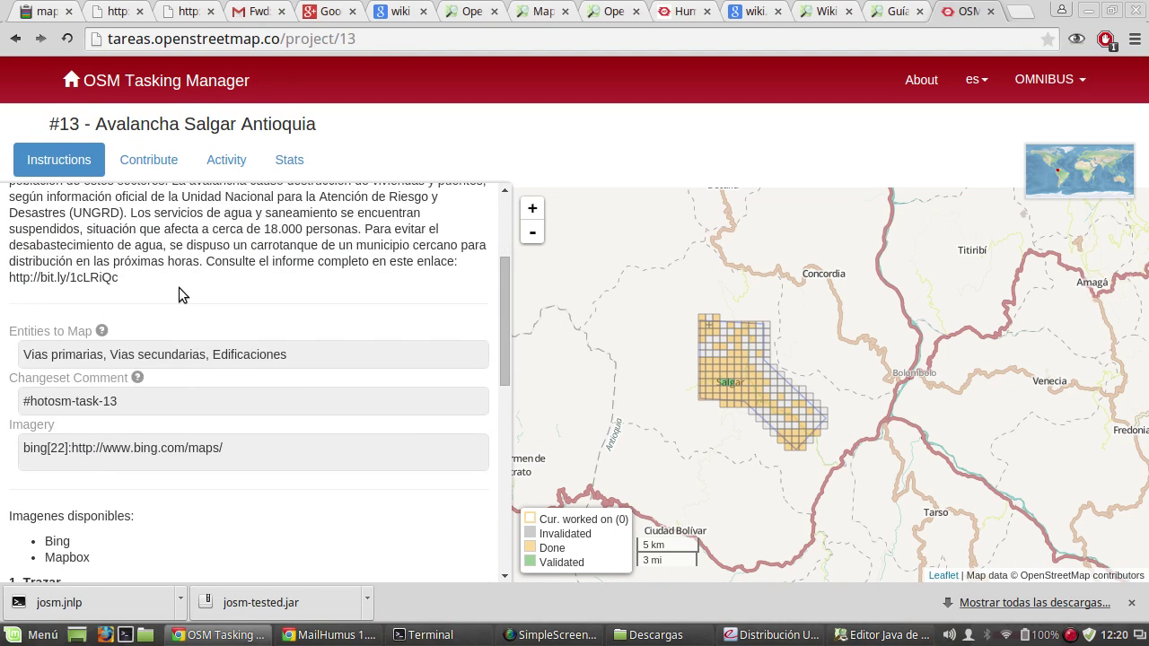
{"action": "scroll", "coordinate": [179, 292], "scroll_direction": "up", "scroll_amount": 4}
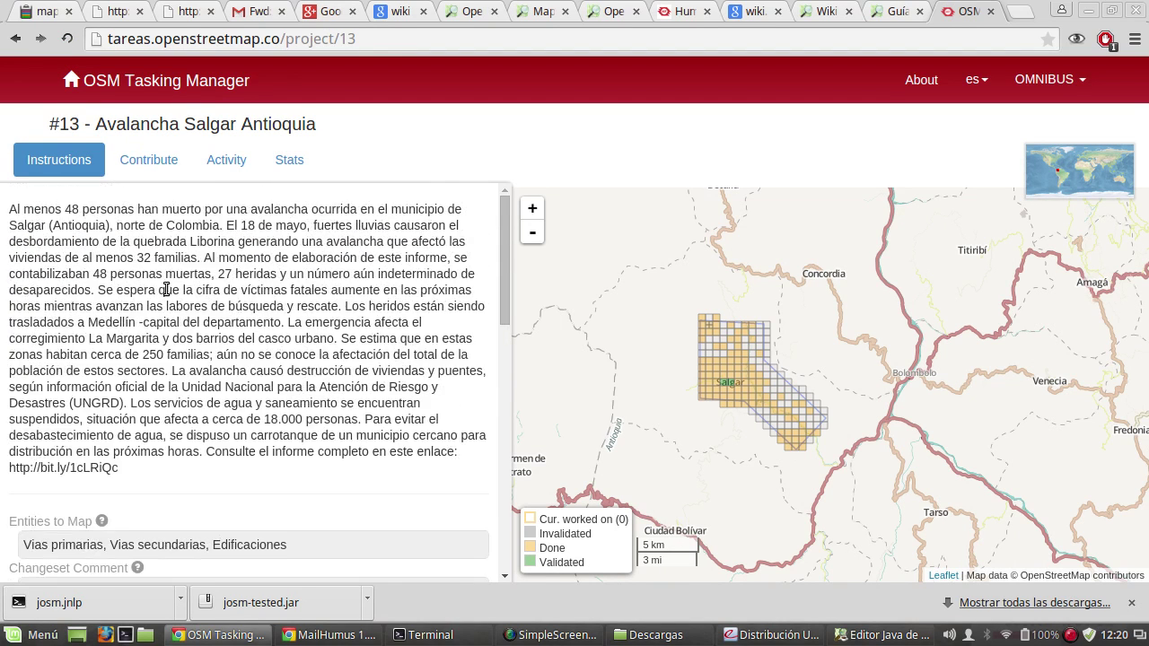
{"action": "scroll", "coordinate": [166, 290], "scroll_direction": "down", "scroll_amount": 3}
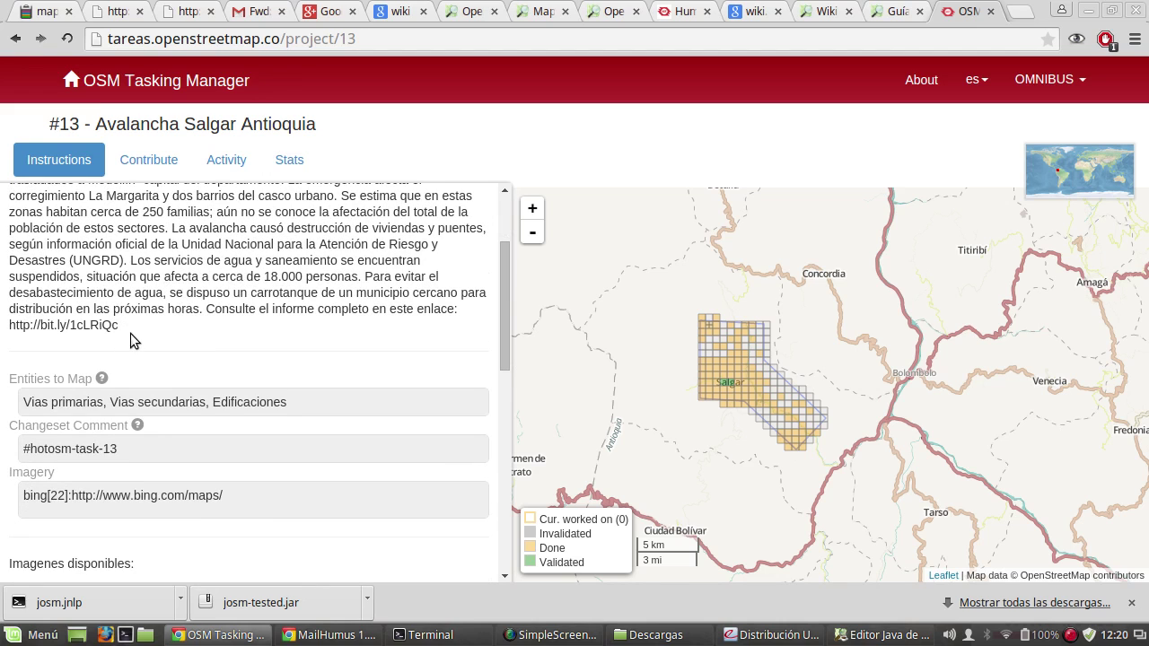
{"action": "scroll", "coordinate": [372, 419], "scroll_direction": "up", "scroll_amount": 3}
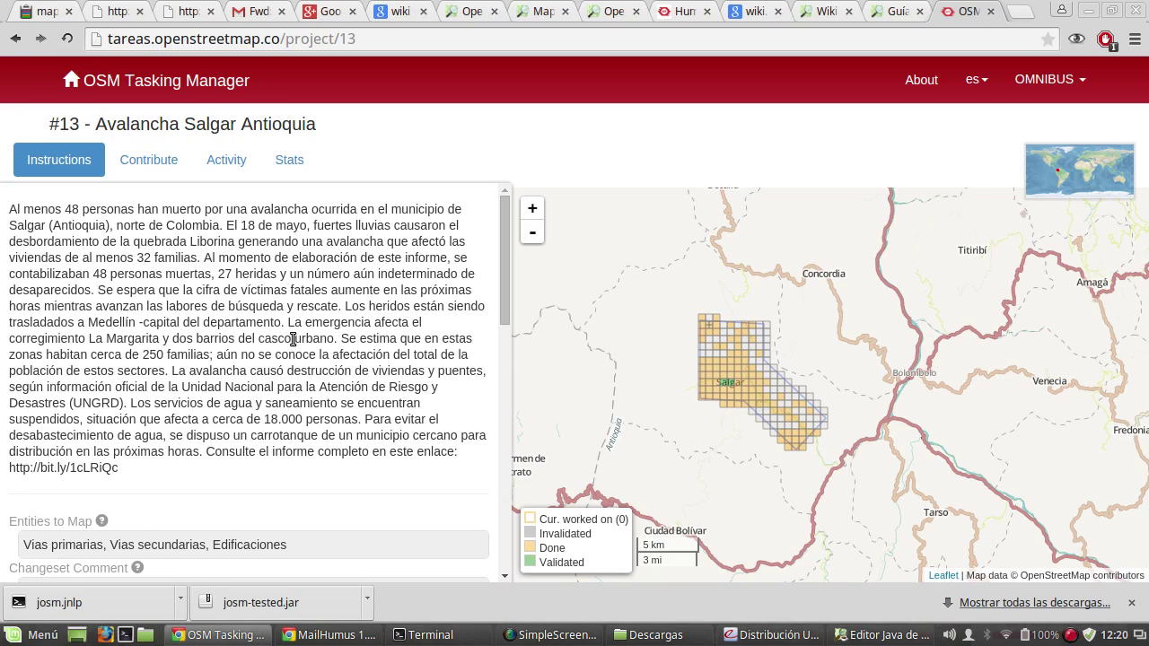
{"action": "scroll", "coordinate": [293, 339], "scroll_direction": "down", "scroll_amount": 2}
{"action": "scroll", "coordinate": [295, 342], "scroll_direction": "down", "scroll_amount": 2}
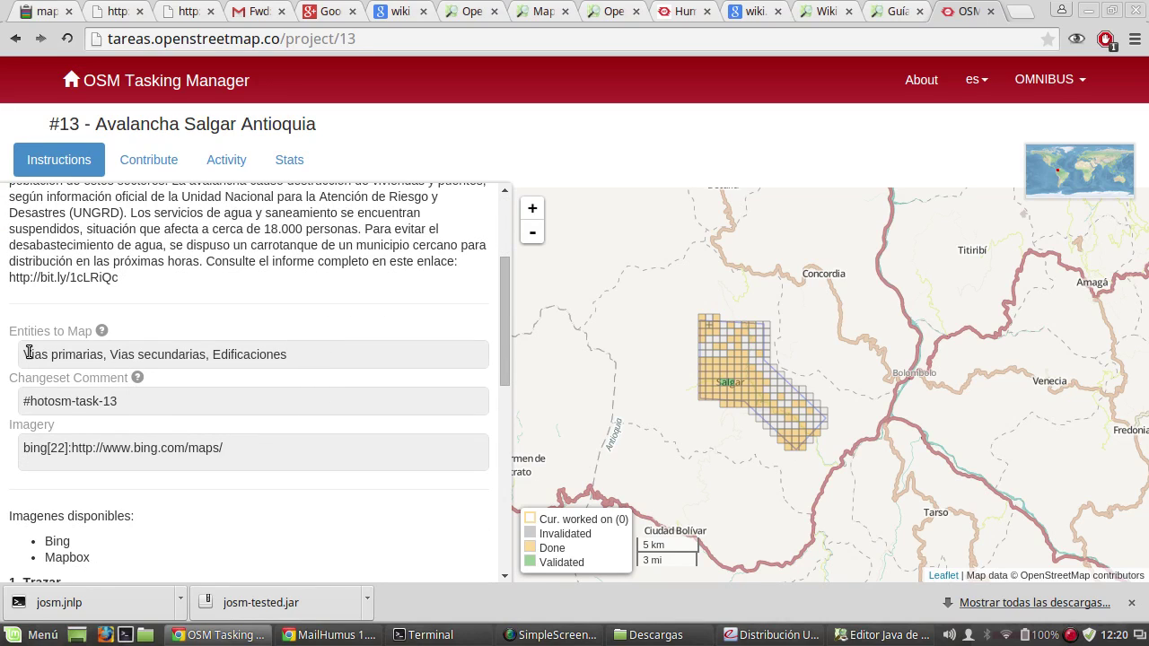
Step: Review the project's entities to map, imagery and road tracing instructions, and examine the task grid around Salgar
{"action": "left_click_drag", "start_coordinate": [26, 353], "coordinate": [298, 356]}
{"action": "left_click", "coordinate": [282, 352]}
{"action": "scroll", "coordinate": [228, 356], "scroll_direction": "down", "scroll_amount": 1}
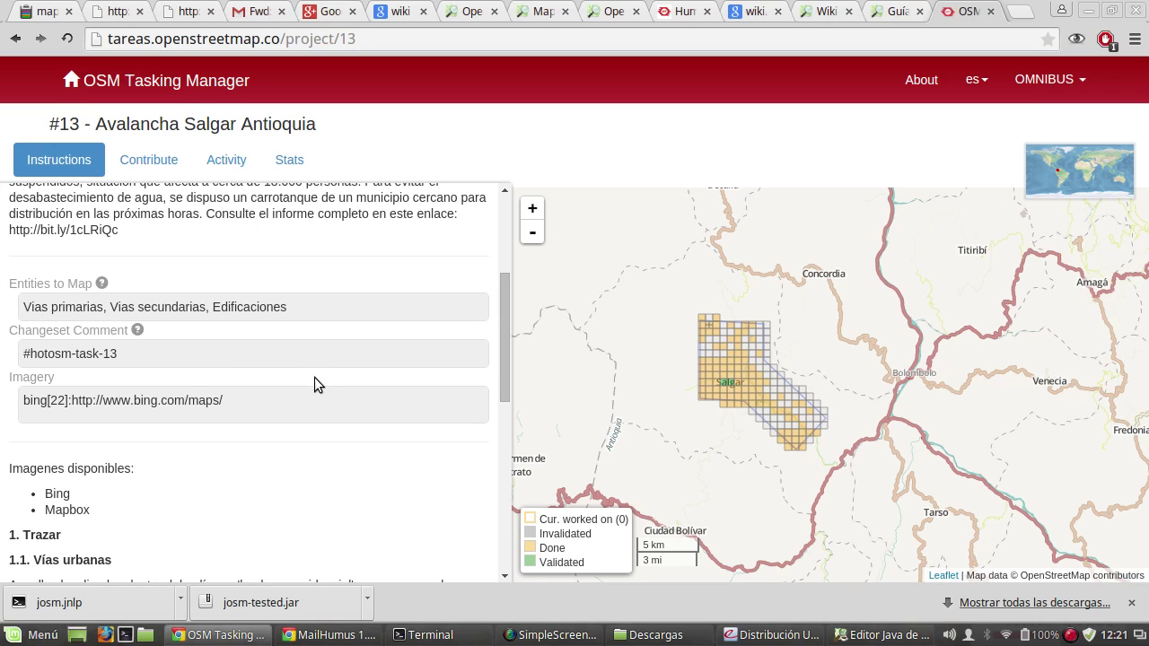
{"action": "scroll", "coordinate": [299, 386], "scroll_direction": "down", "scroll_amount": 4}
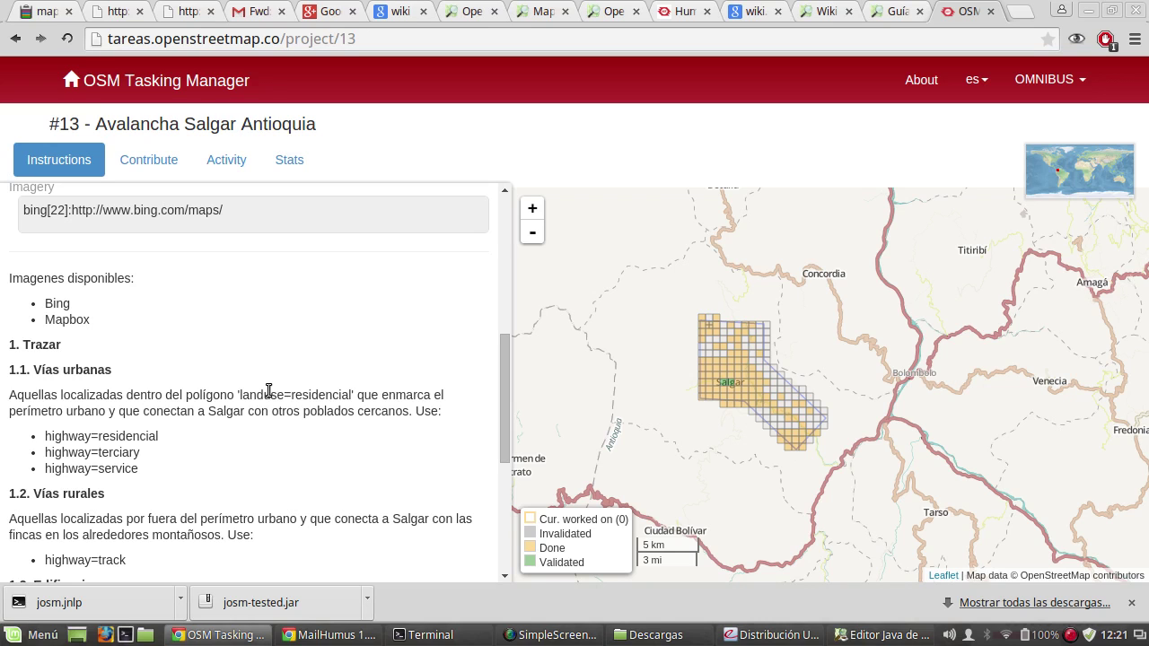
{"action": "scroll", "coordinate": [749, 354], "scroll_direction": "up", "scroll_amount": 1}
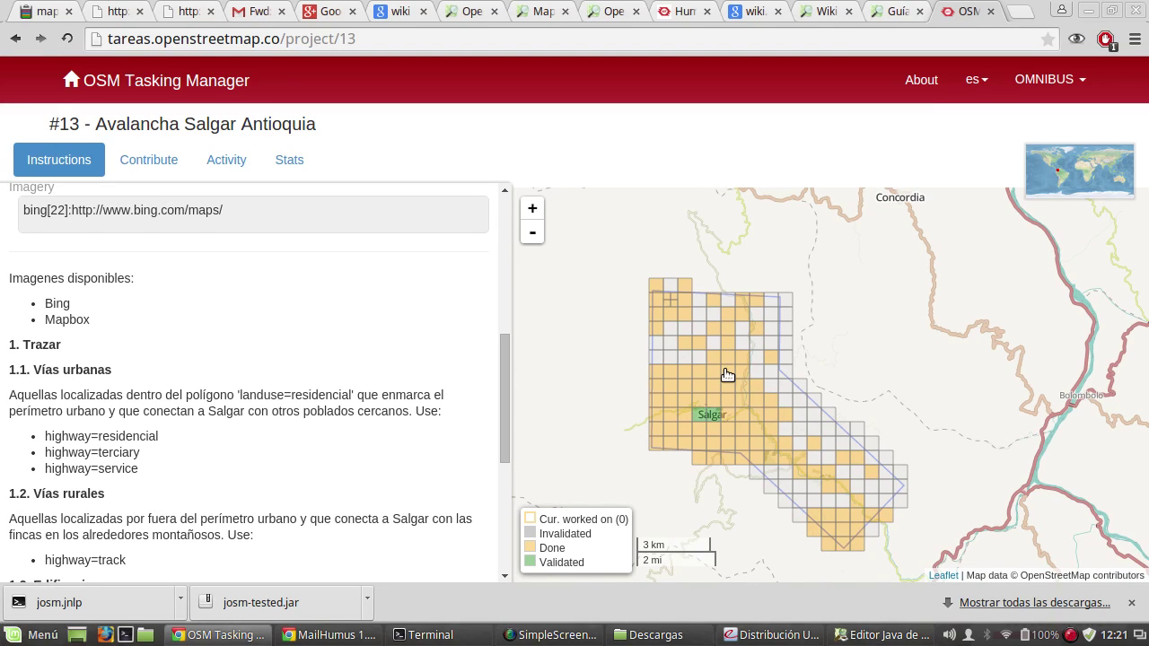
{"action": "left_click_drag", "start_coordinate": [726, 384], "coordinate": [770, 351]}
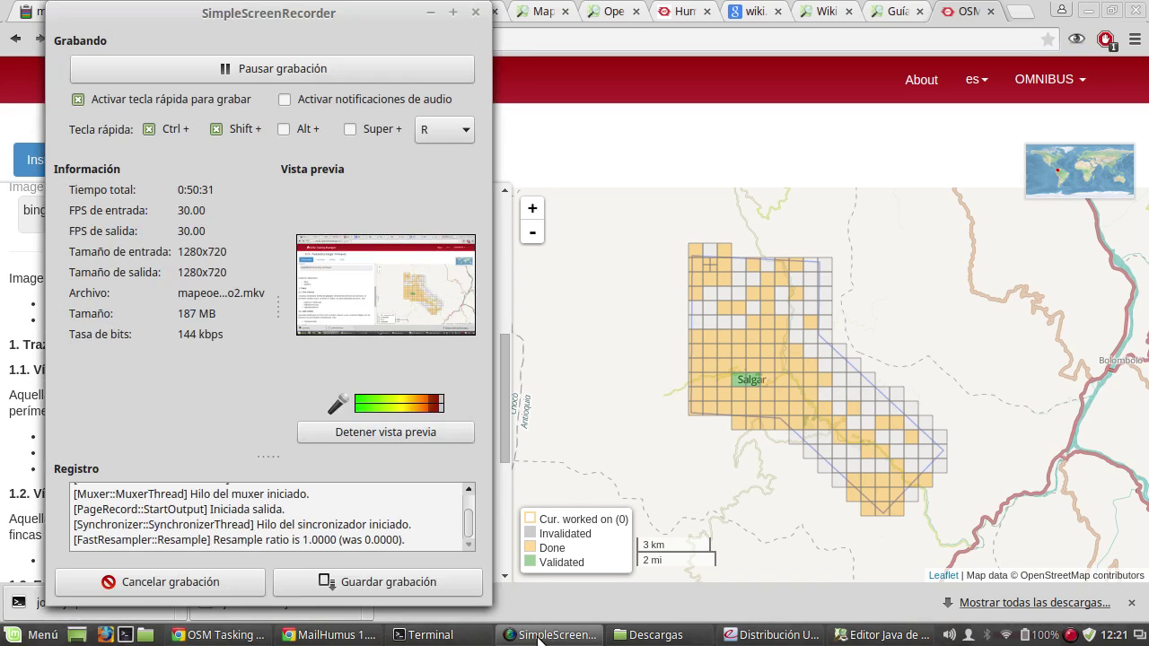
{"action": "left_click", "coordinate": [541, 637]}
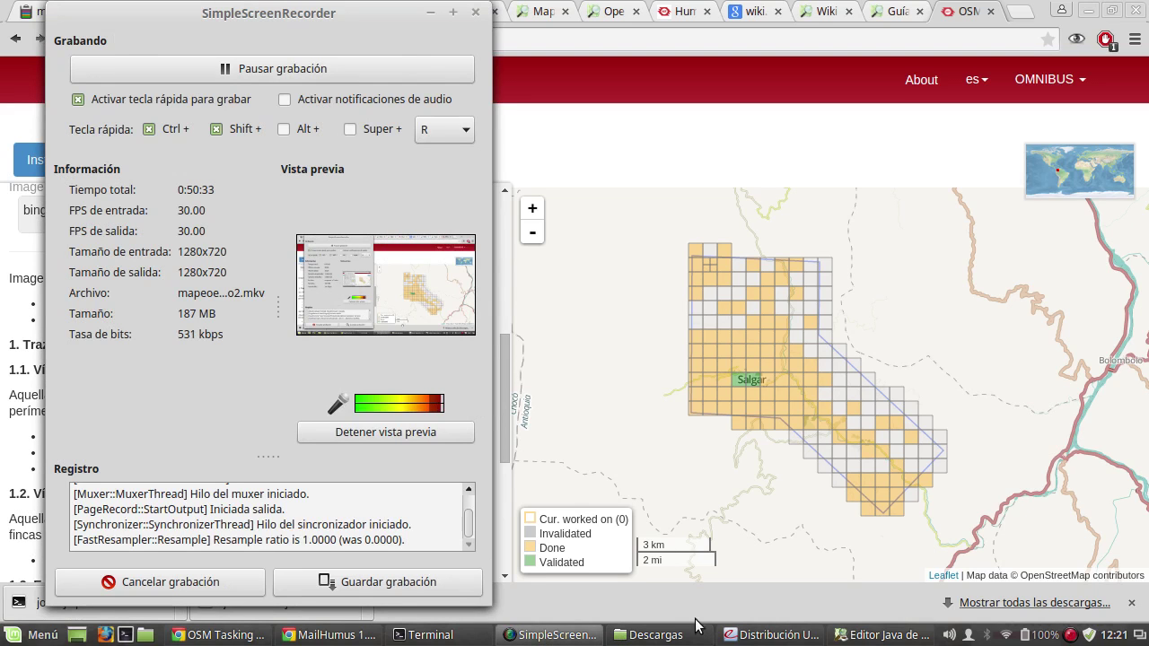
{"action": "left_click", "coordinate": [660, 118]}
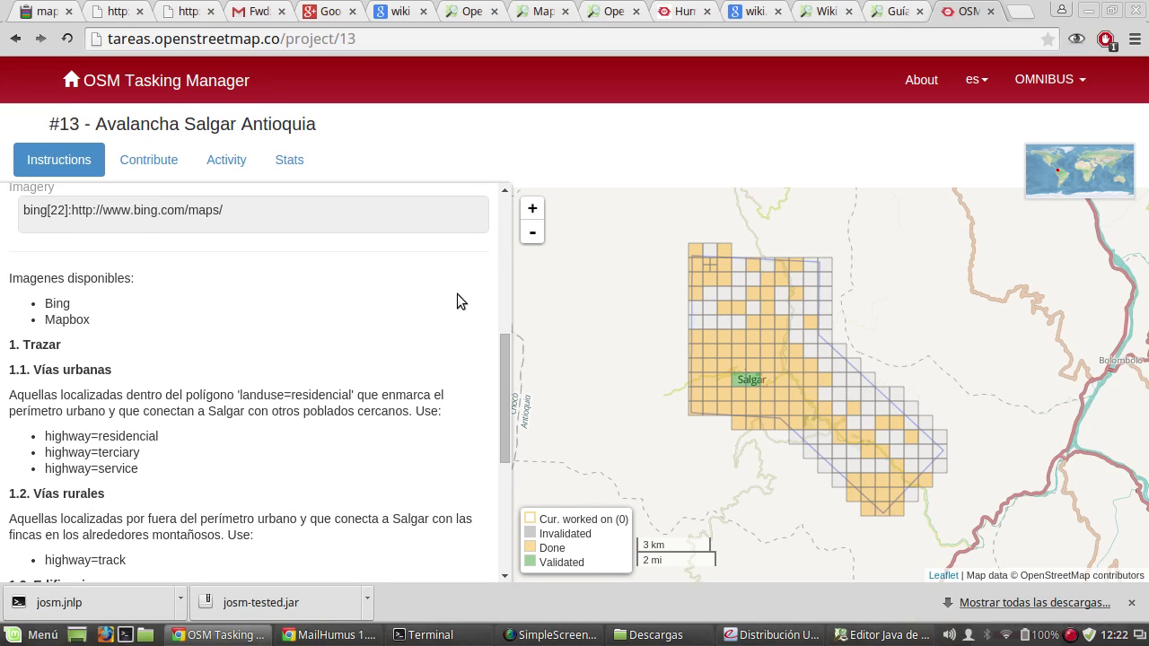
Step: Search the web for "hdm osm" in a new tab and open the Humanitarian OSM Tags/HDM preset wiki page at its contents list
{"action": "left_click", "coordinate": [1028, 12]}
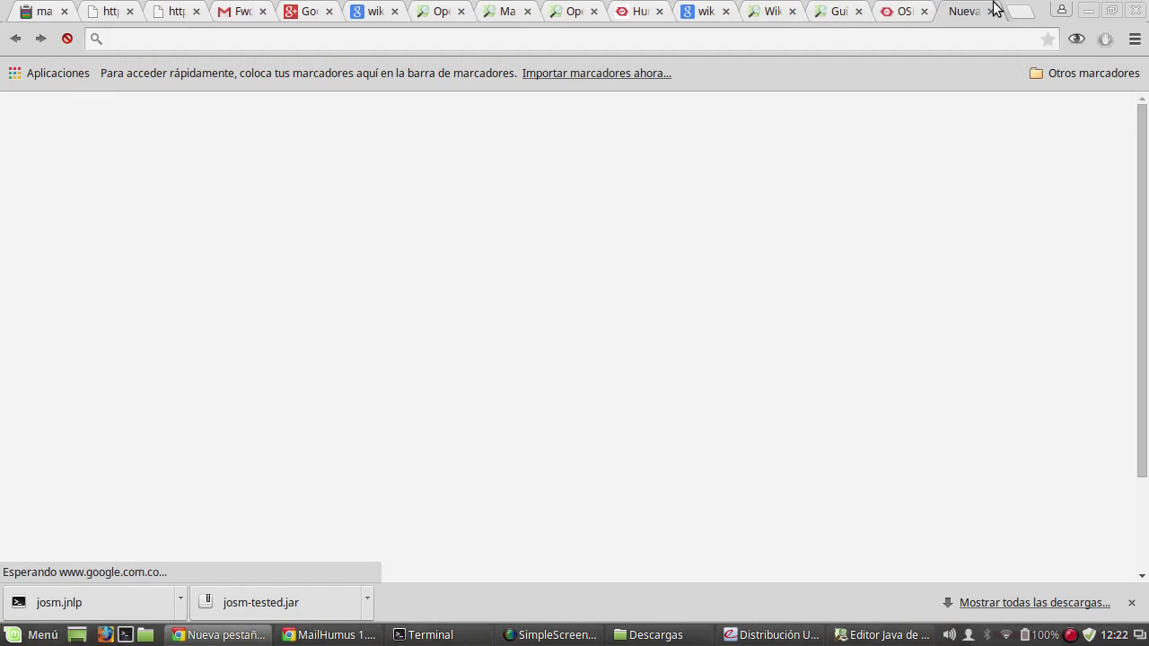
{"action": "type", "text": "hd"}
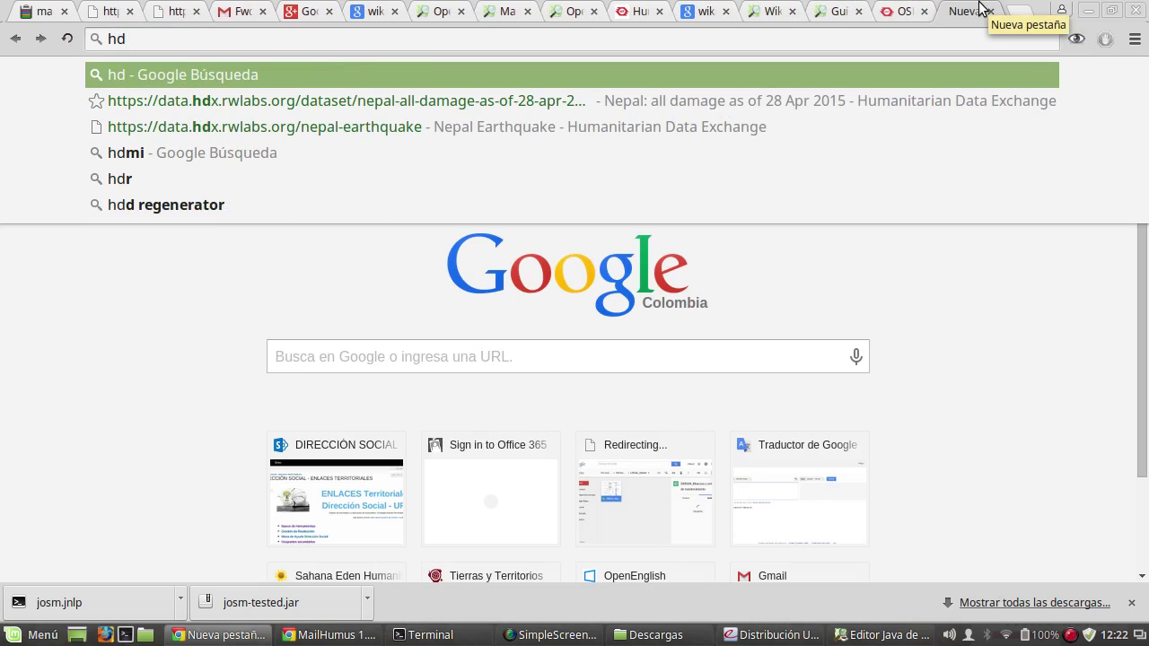
{"action": "type", "text": "m osm"}
{"action": "key", "text": "Return"}
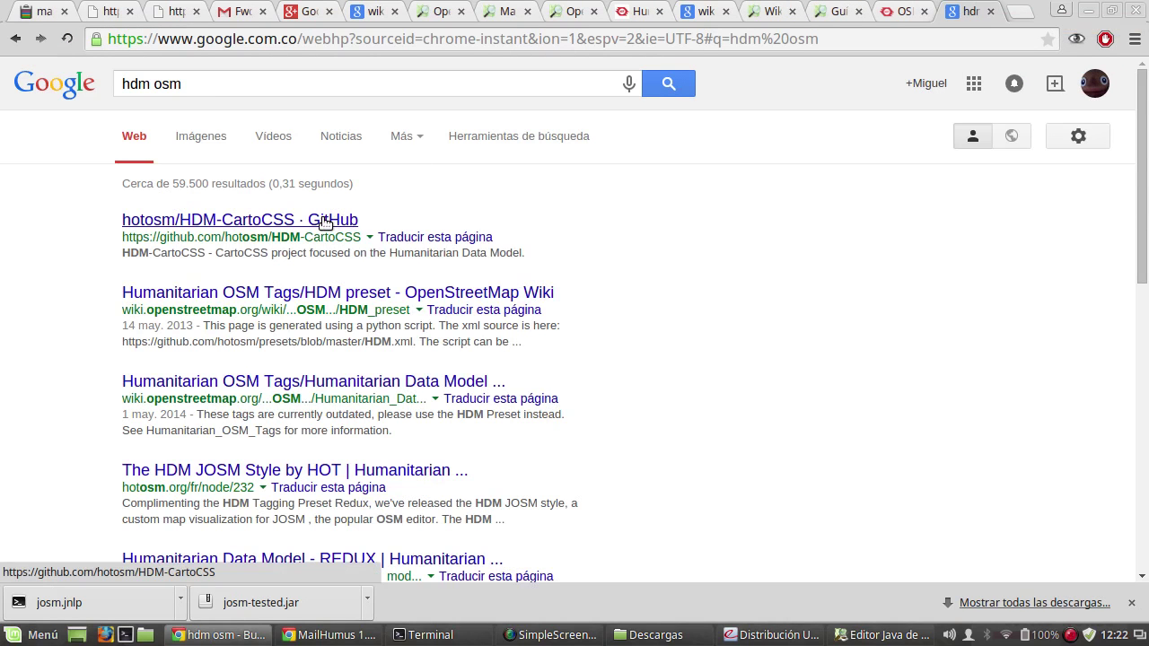
{"action": "left_click", "coordinate": [288, 296]}
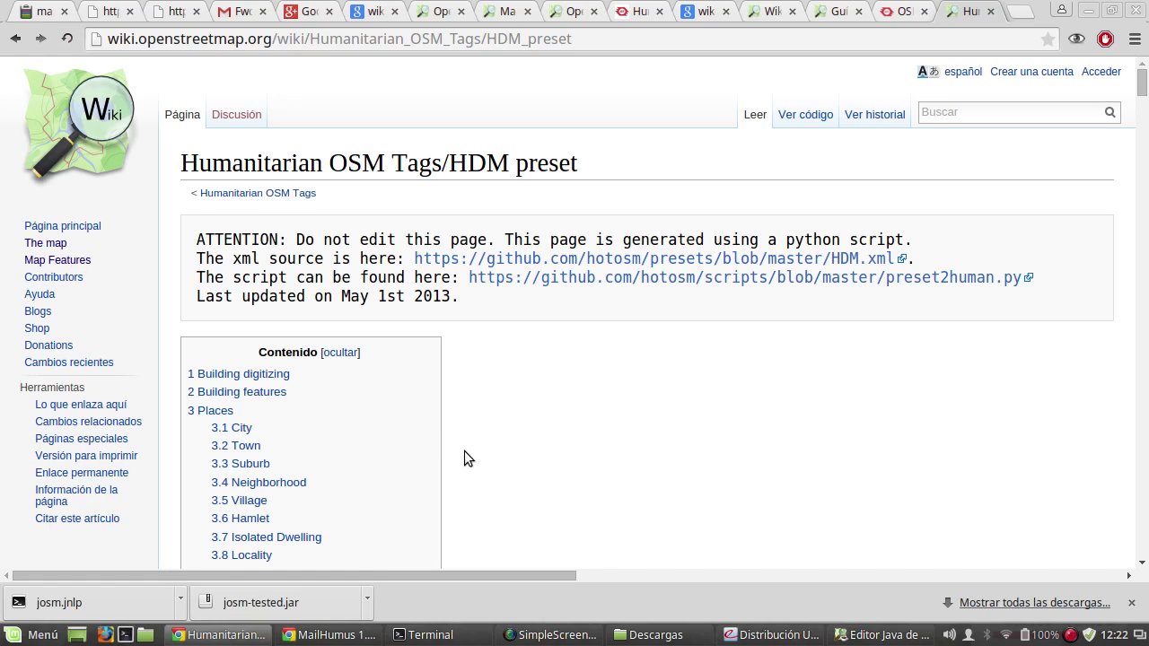
{"action": "scroll", "coordinate": [458, 459], "scroll_direction": "down", "scroll_amount": 2}
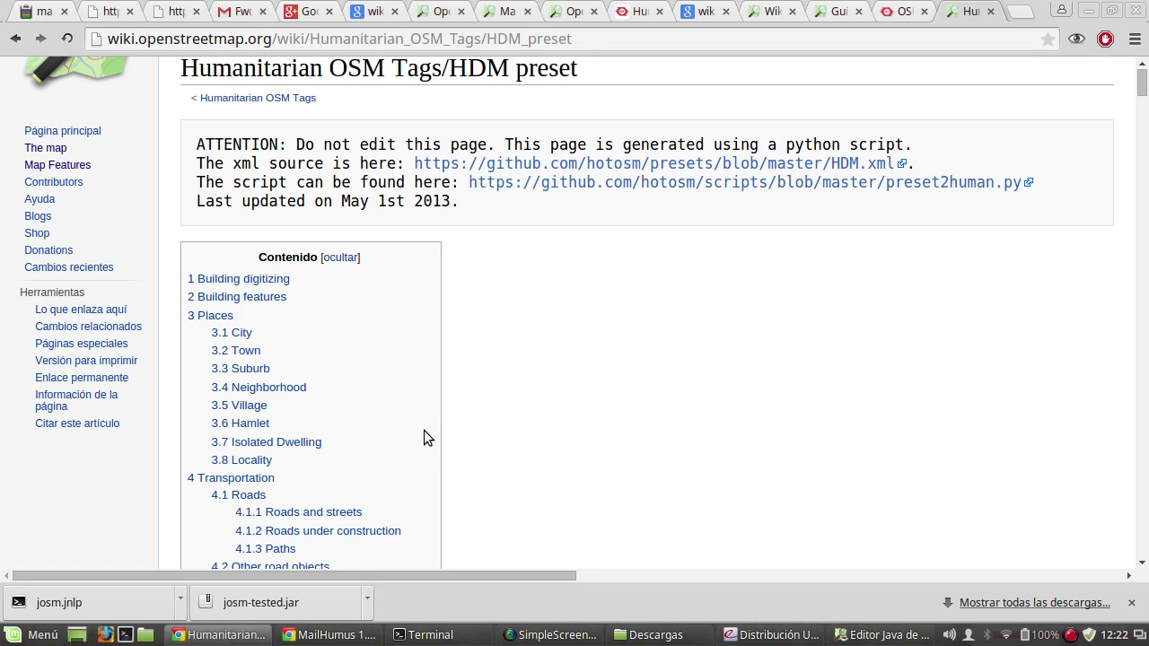
{"action": "scroll", "coordinate": [478, 313], "scroll_direction": "down", "scroll_amount": 5}
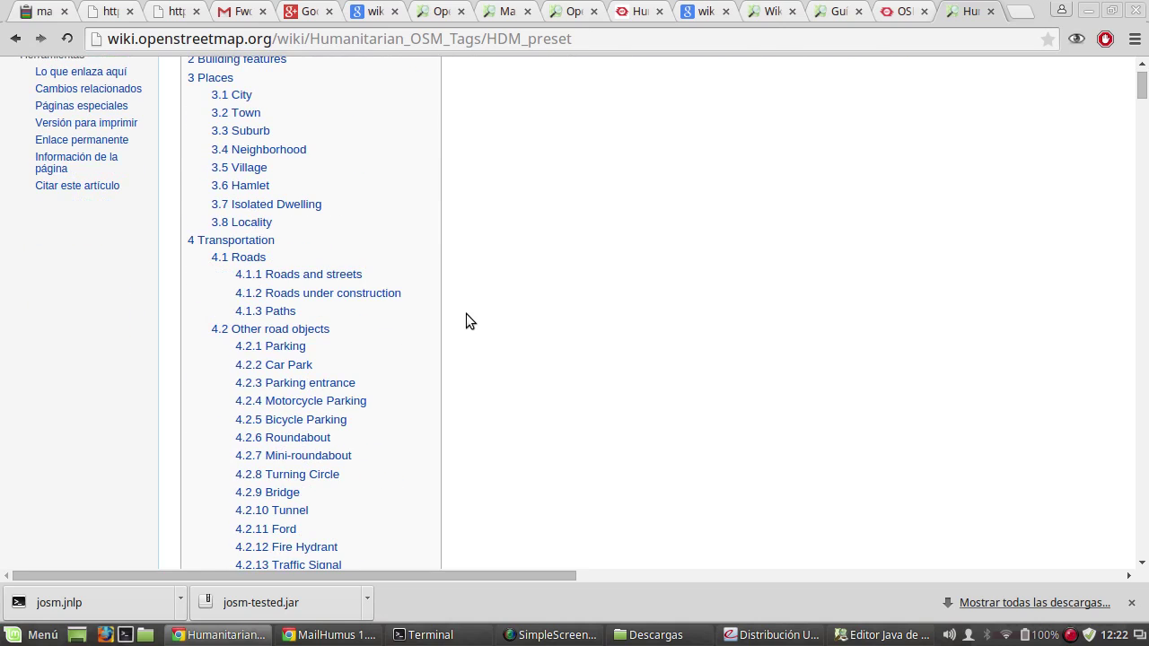
Step: Copy the HDM preset wiki page's address and paste it into the mapeoencrisis-hackbo pad, two lines below the buscandodragones.com link
{"action": "scroll", "coordinate": [466, 313], "scroll_direction": "down", "scroll_amount": 2}
{"action": "scroll", "coordinate": [466, 322], "scroll_direction": "up", "scroll_amount": 7}
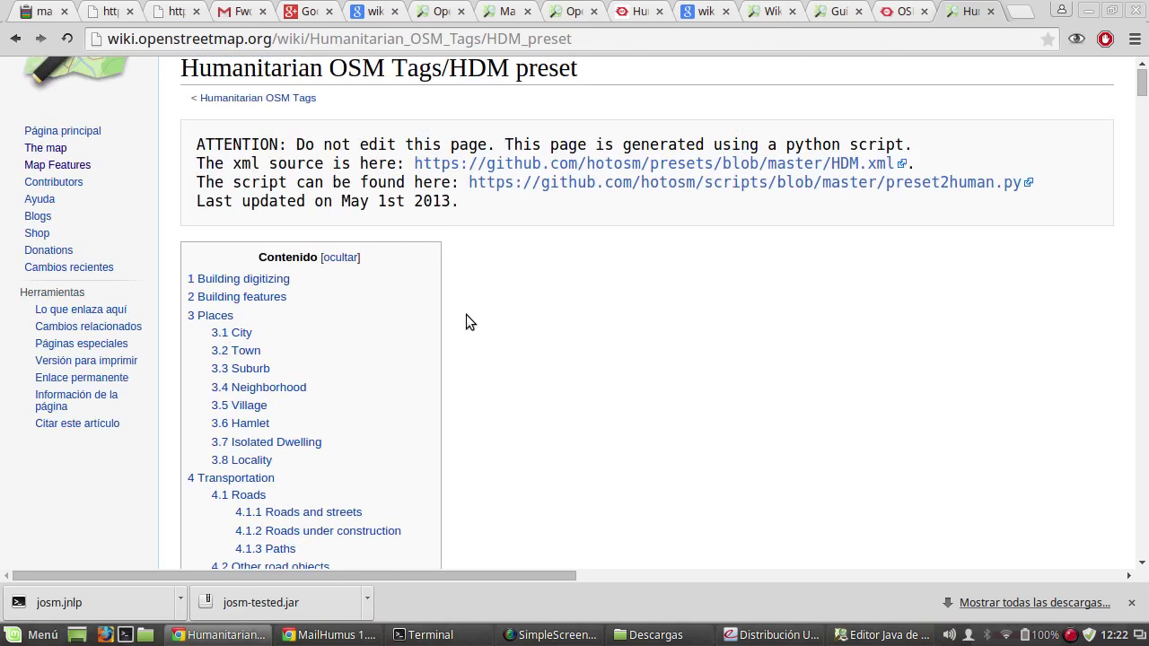
{"action": "left_click", "coordinate": [336, 37]}
{"action": "key", "text": "ctrl+c"}
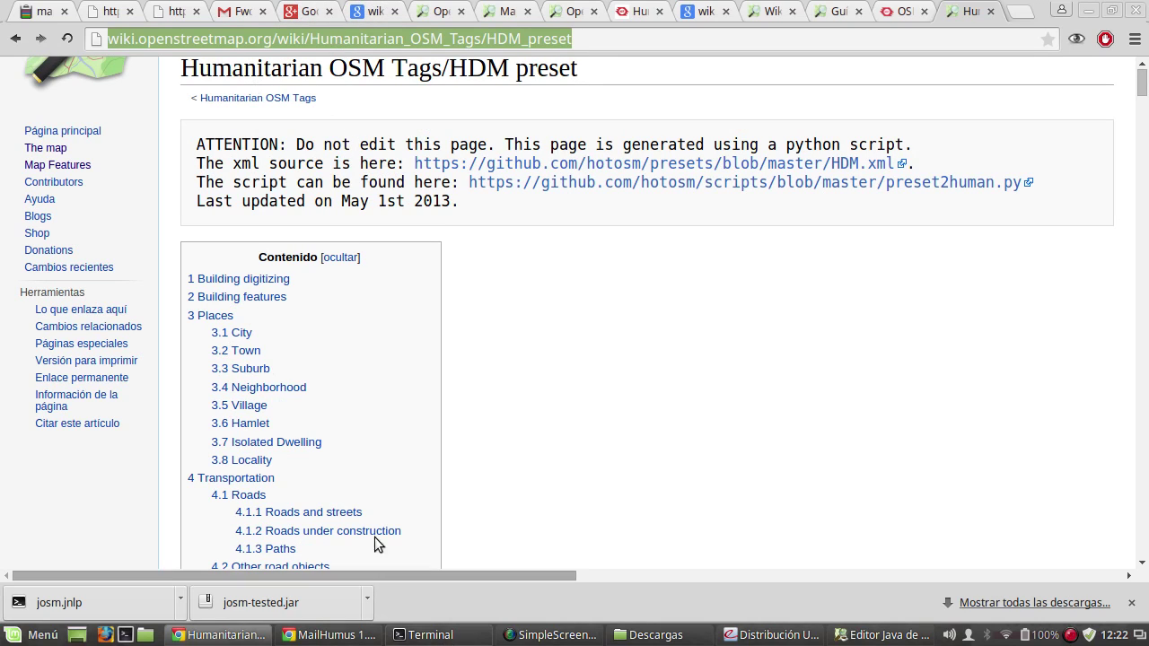
{"action": "left_click", "coordinate": [47, 11]}
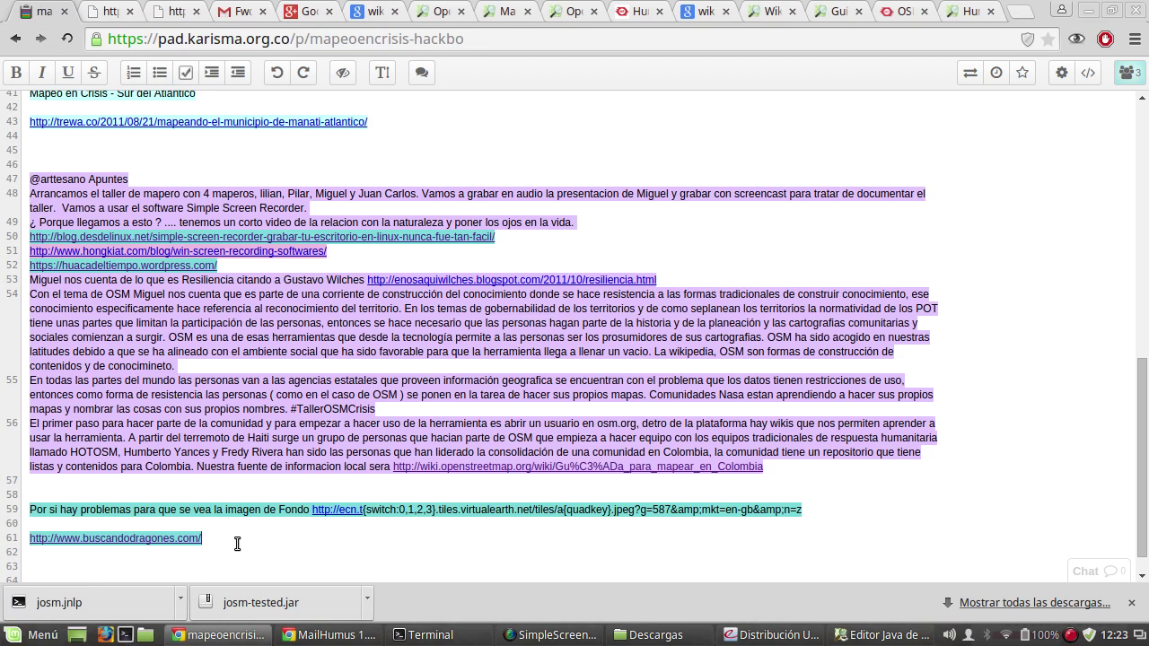
{"action": "key", "text": "Down"}
{"action": "key", "text": "Down"}
{"action": "key", "text": "ctrl+v"}
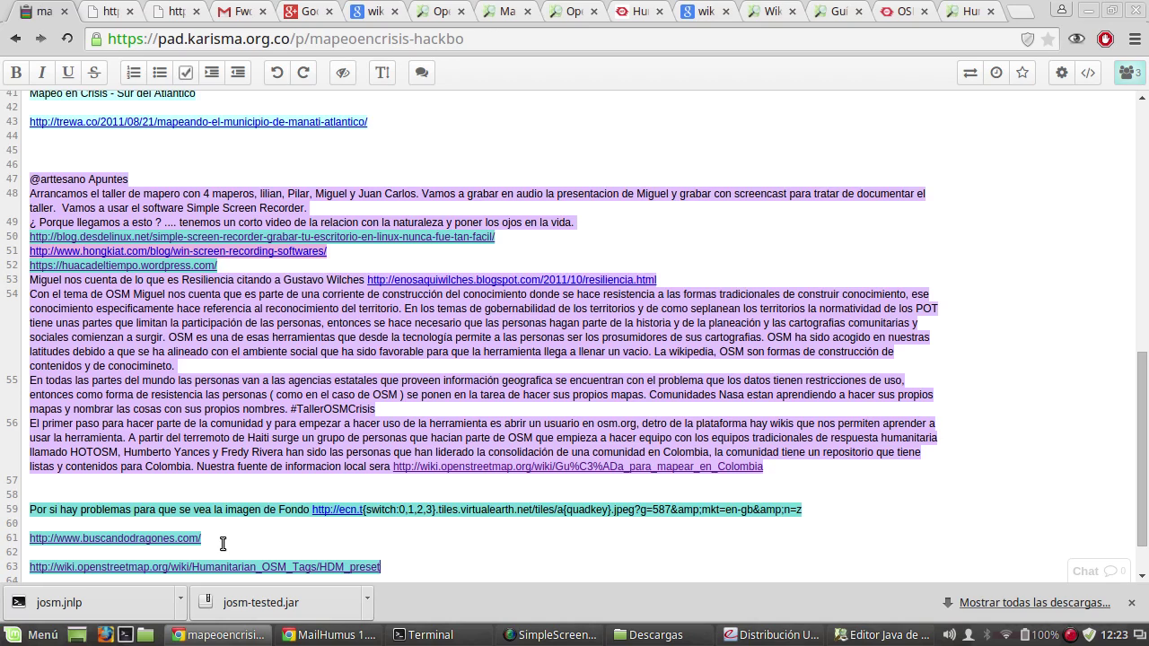
Step: Add the heading "HDM - Eiquetas Hmaniarias OSM" above the pasted wiki link, with an extra blank line before and after it
{"action": "key", "text": "Up"}
{"action": "key", "text": "Return"}
{"action": "type", "text": "H"}
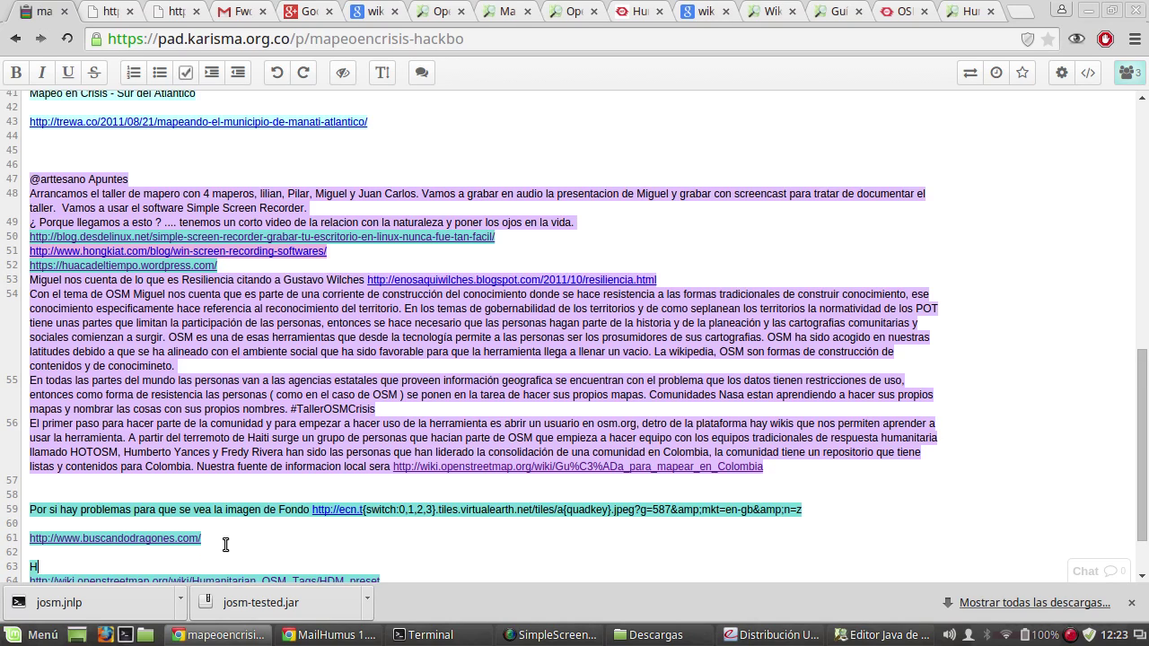
{"action": "type", "text": "DM - Eiquetas H"}
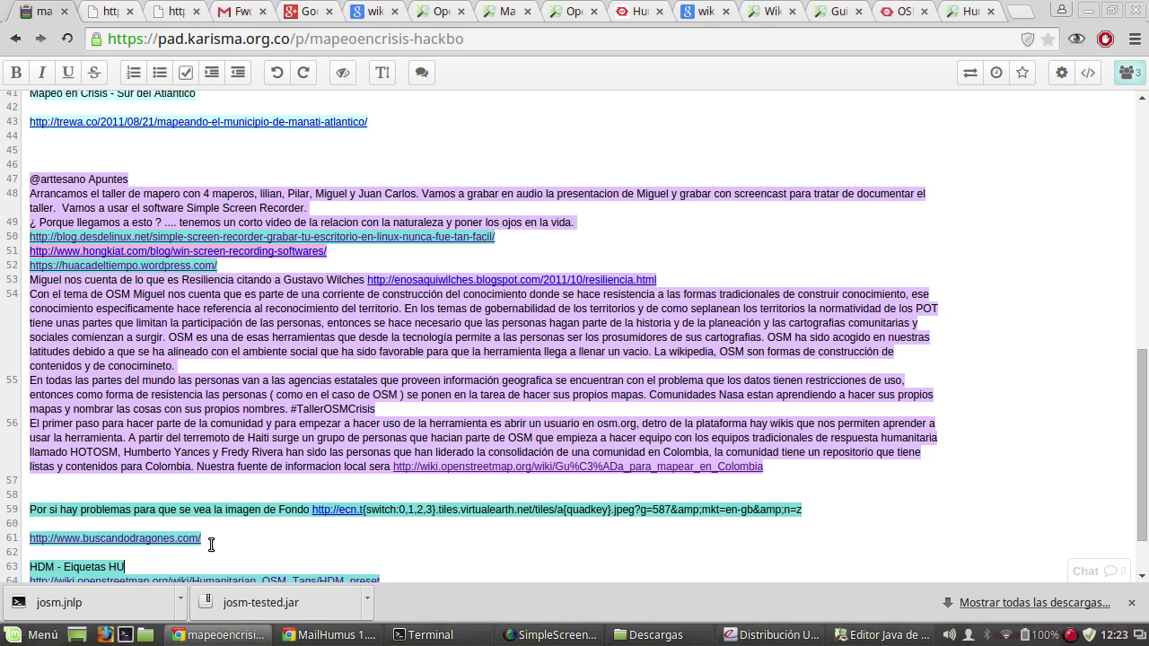
{"action": "type", "text": "maniarias OSM"}
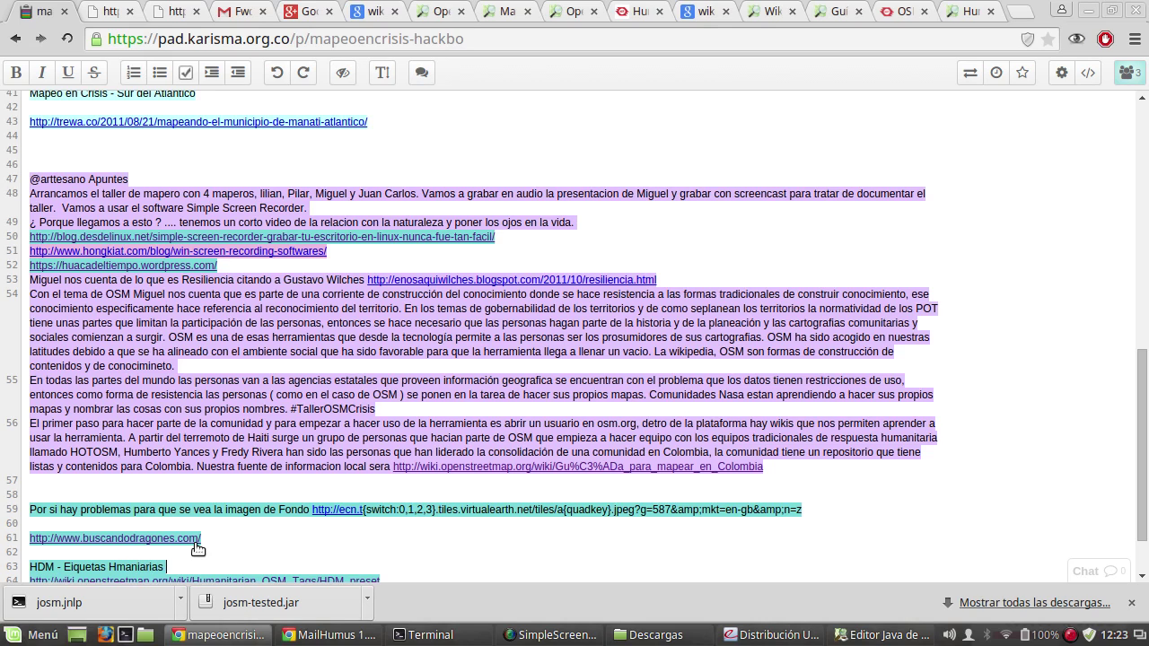
{"action": "key", "text": "Return"}
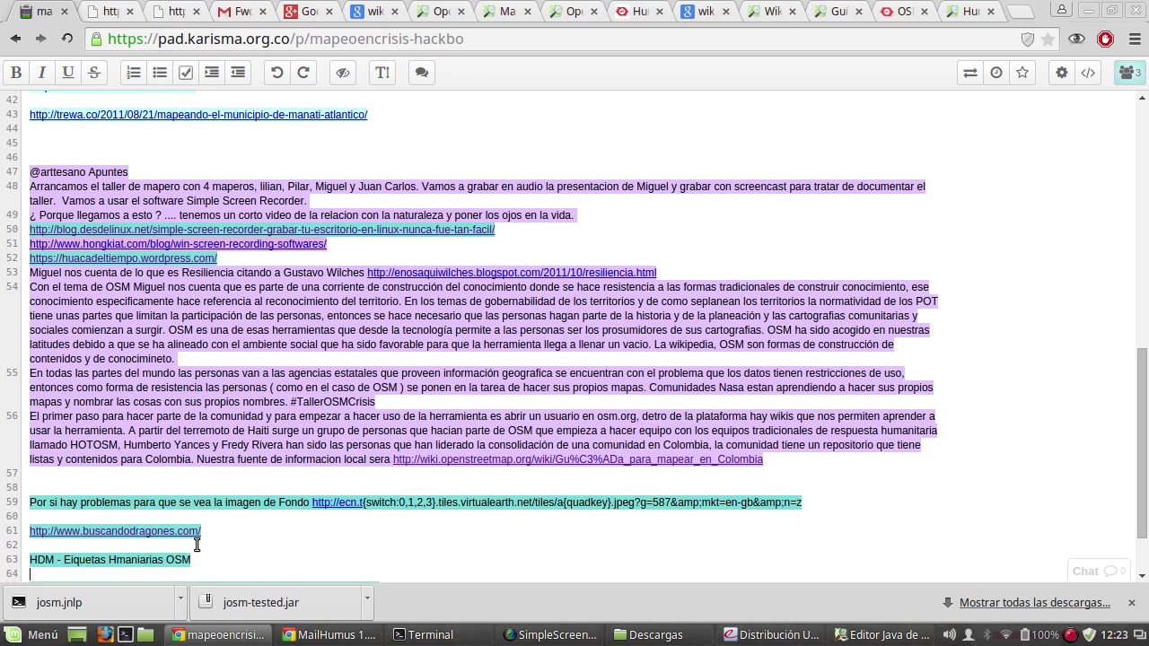
{"action": "scroll", "coordinate": [184, 544], "scroll_direction": "down", "scroll_amount": 2}
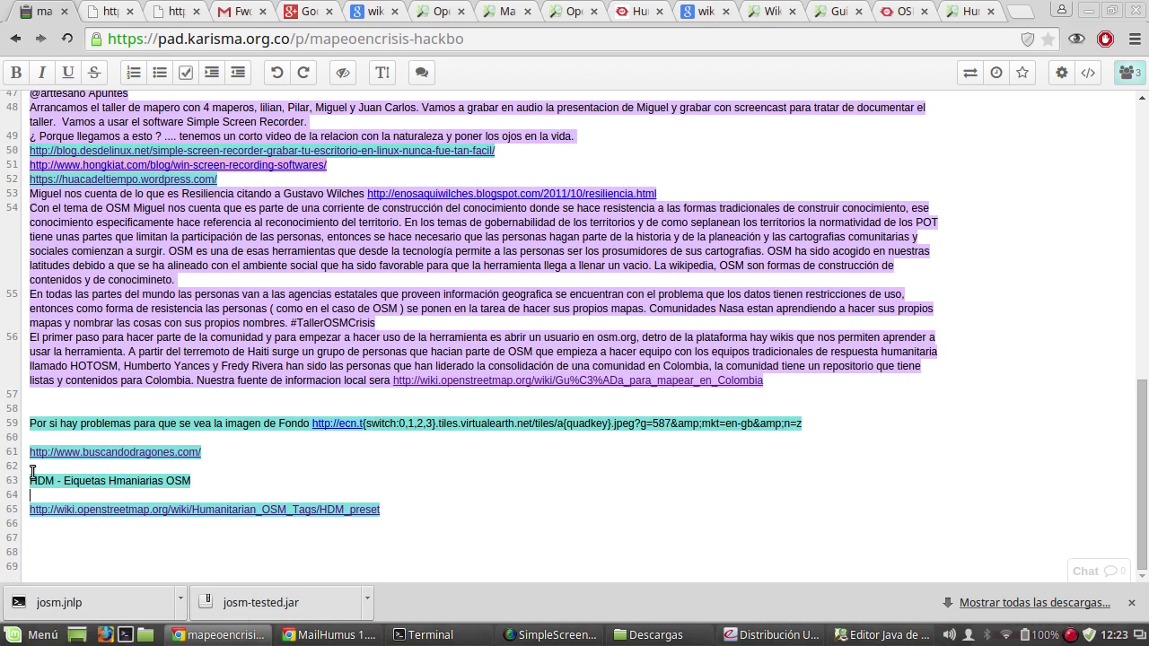
{"action": "left_click", "coordinate": [29, 480]}
{"action": "key", "text": "Return"}
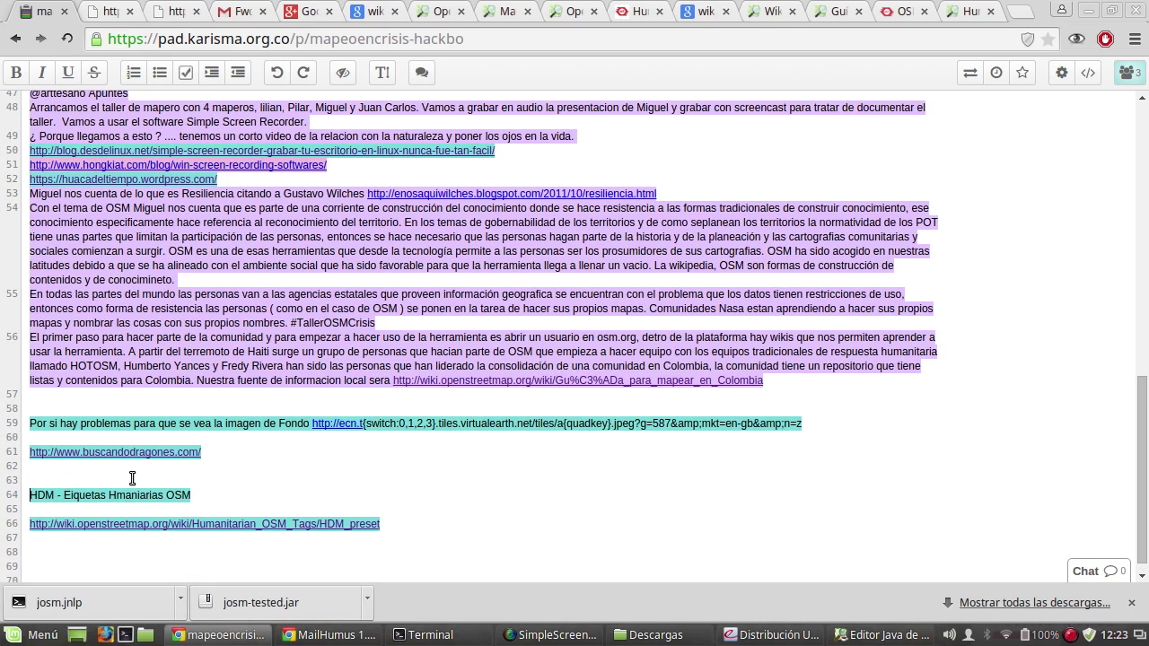
{"action": "left_click", "coordinate": [212, 492]}
Step: Return to the HDM preset wiki page and move JOSM's taskbar entry ahead of the Distribución window's entry
{"action": "left_click", "coordinate": [944, 24]}
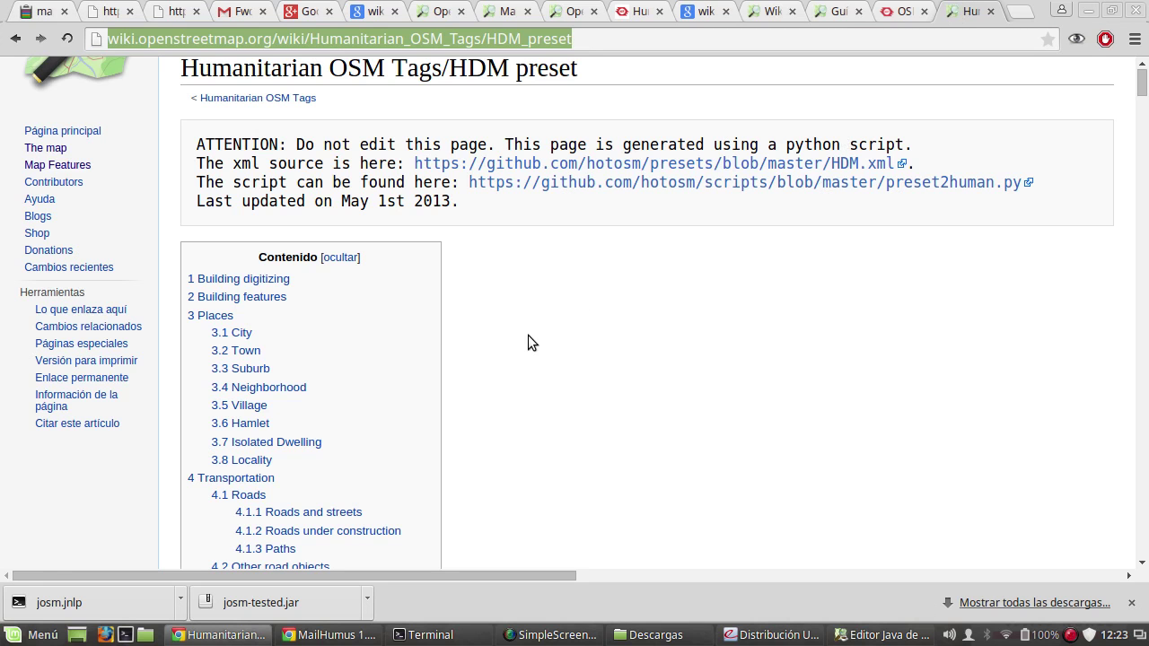
{"action": "scroll", "coordinate": [528, 343], "scroll_direction": "up", "scroll_amount": 1}
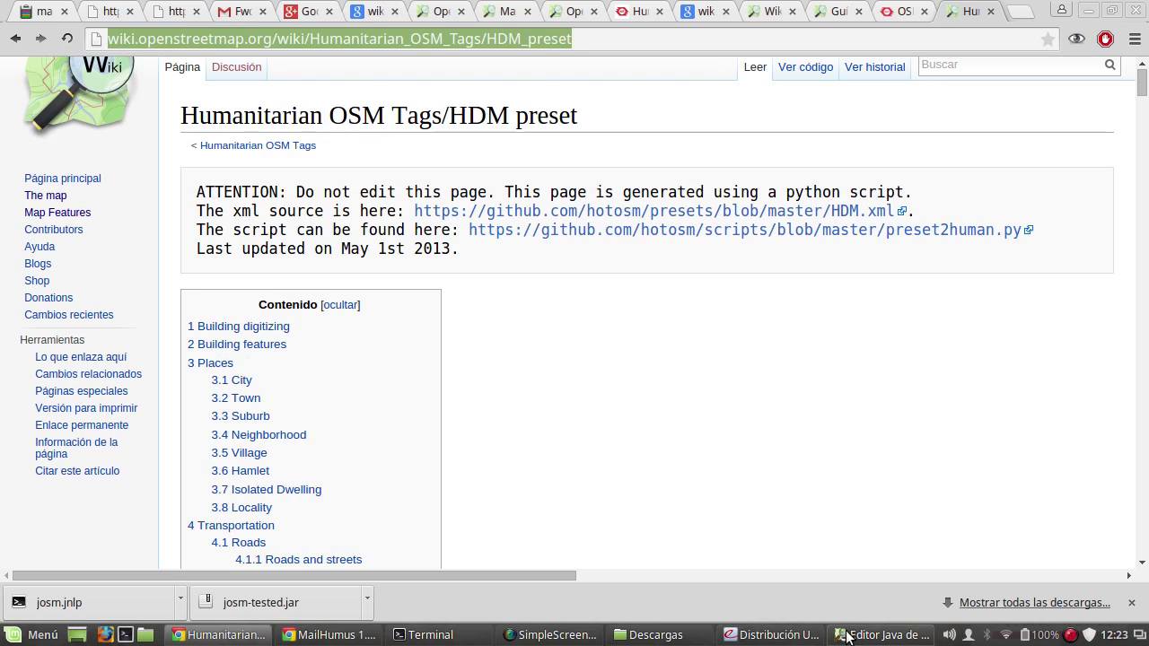
{"action": "left_click_drag", "start_coordinate": [846, 637], "coordinate": [782, 633]}
{"action": "left_click", "coordinate": [776, 636]}
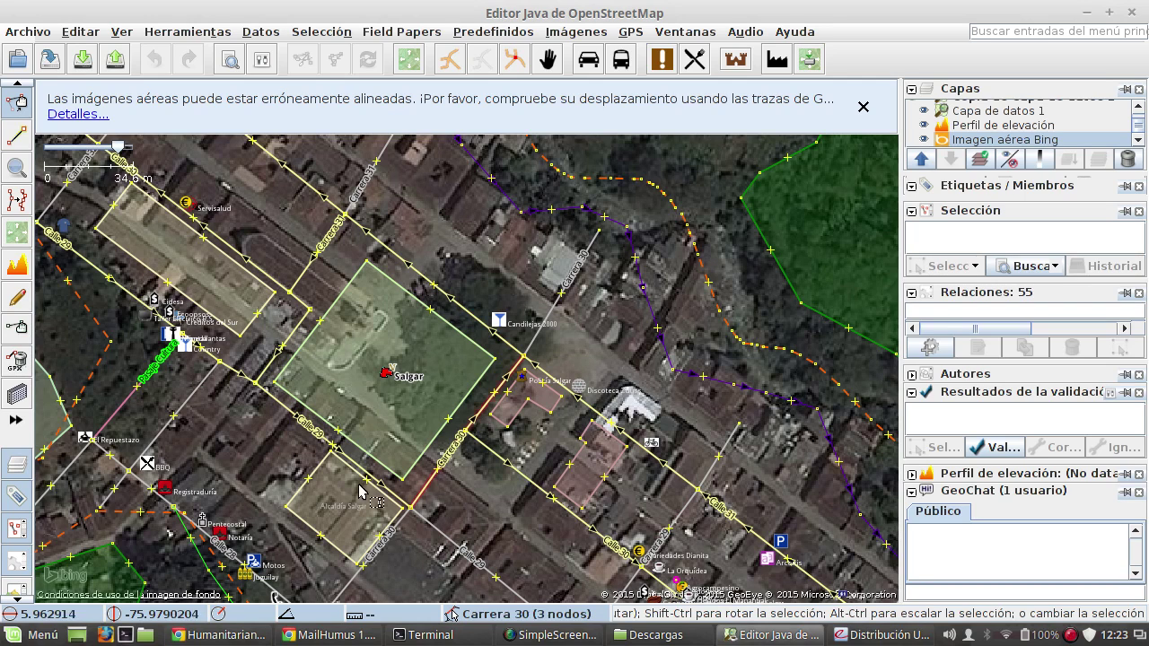
{"action": "left_click", "coordinate": [220, 634]}
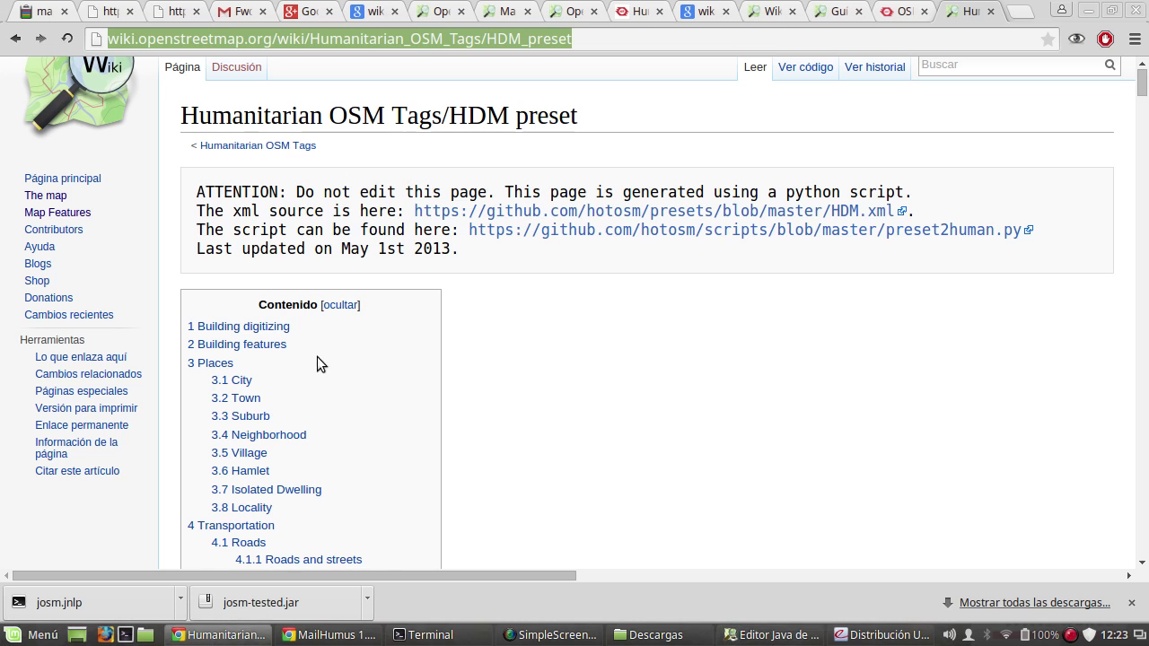
Step: Look through the HDM preset's contents list, from building digitizing and places down to public services and commercial categories
{"action": "left_click", "coordinate": [343, 40]}
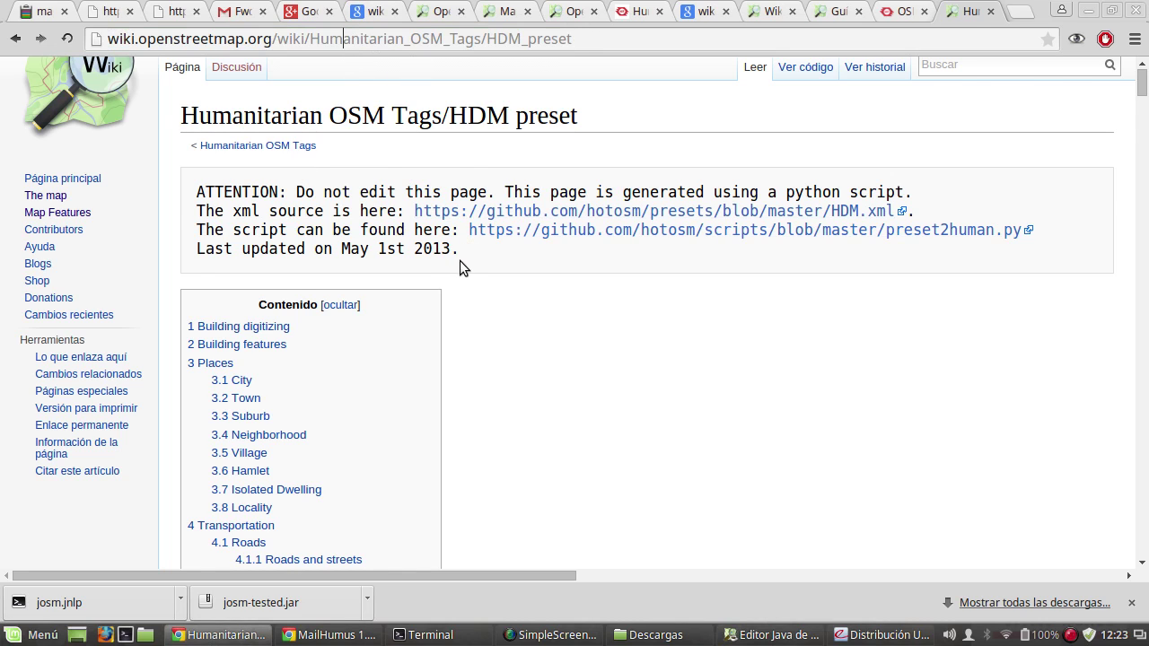
{"action": "scroll", "coordinate": [459, 261], "scroll_direction": "up", "scroll_amount": 1}
{"action": "scroll", "coordinate": [438, 289], "scroll_direction": "down", "scroll_amount": 2}
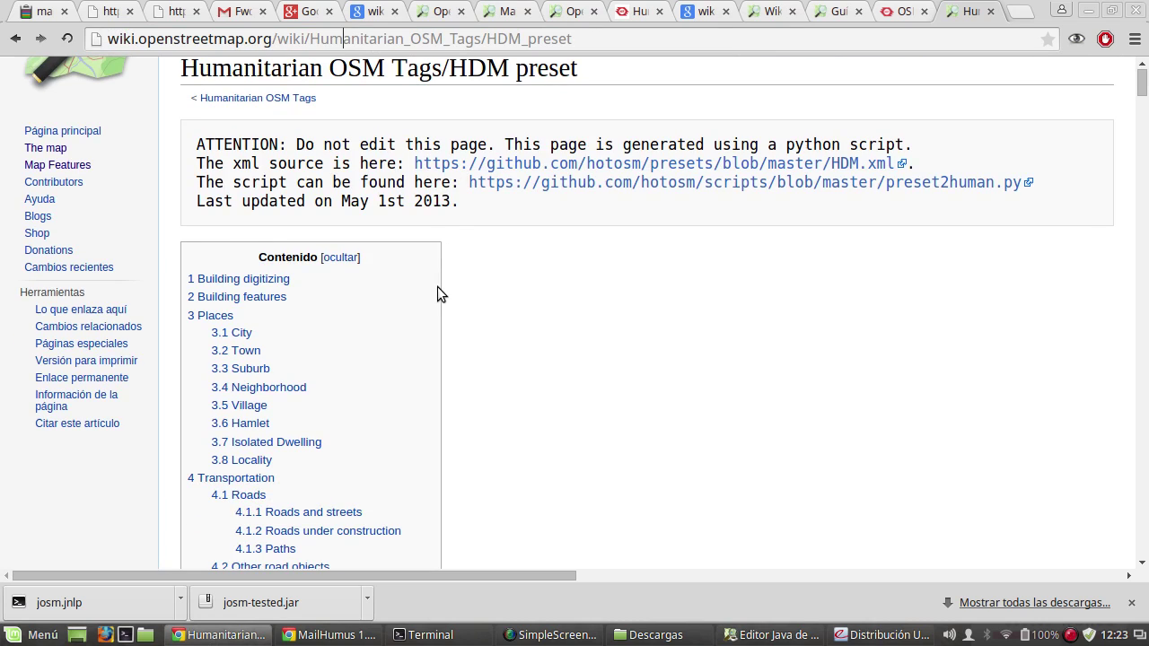
{"action": "scroll", "coordinate": [437, 294], "scroll_direction": "down", "scroll_amount": 1}
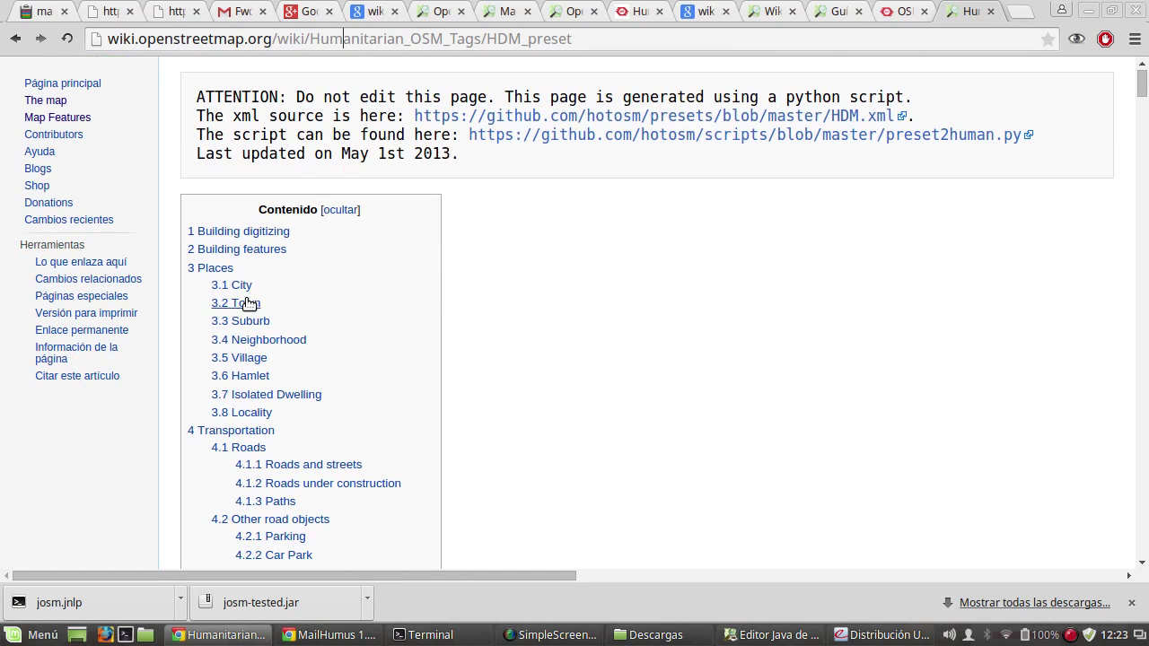
{"action": "scroll", "coordinate": [421, 405], "scroll_direction": "down", "scroll_amount": 13}
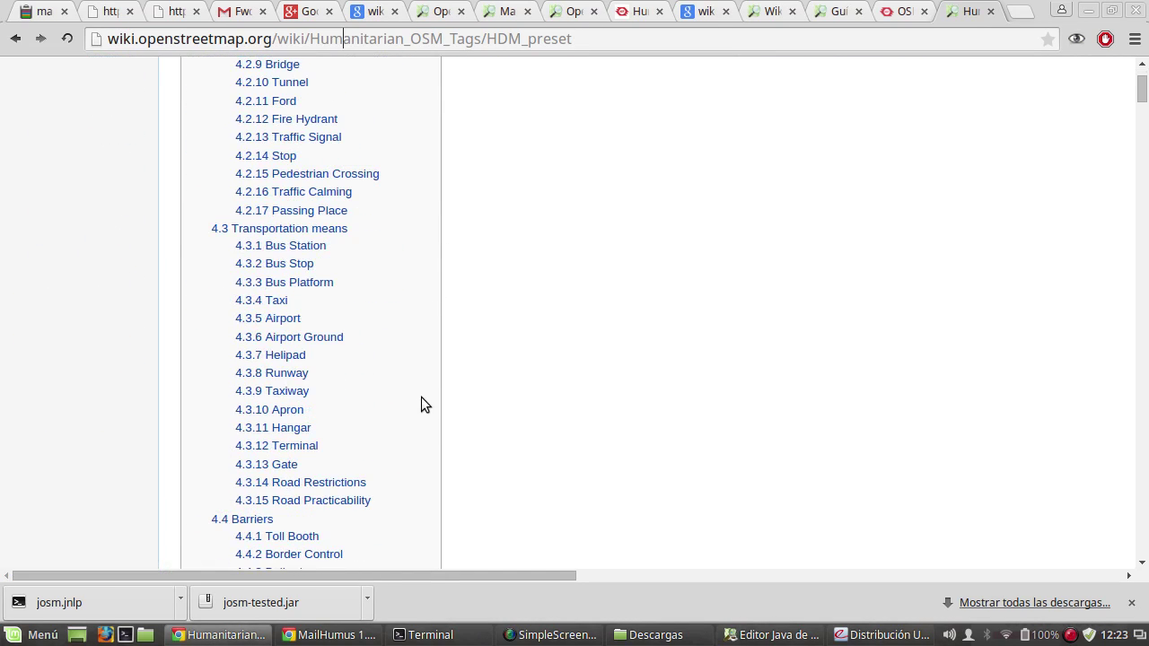
{"action": "scroll", "coordinate": [421, 394], "scroll_direction": "up", "scroll_amount": 7}
{"action": "scroll", "coordinate": [421, 377], "scroll_direction": "up", "scroll_amount": 6}
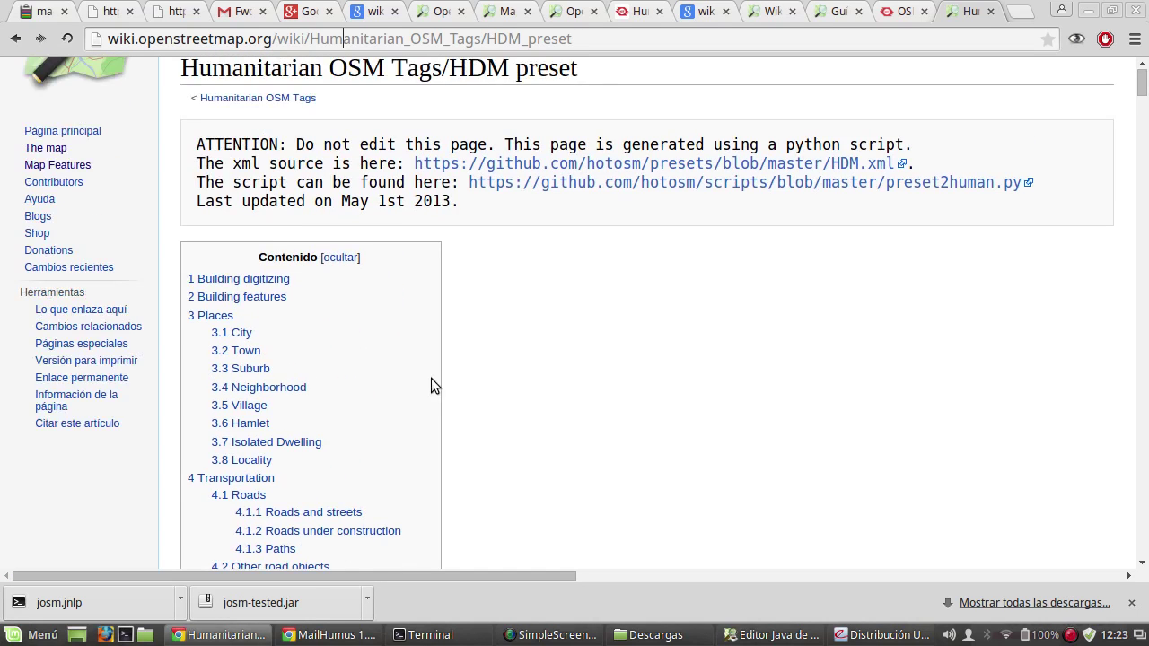
{"action": "scroll", "coordinate": [431, 381], "scroll_direction": "up", "scroll_amount": 1}
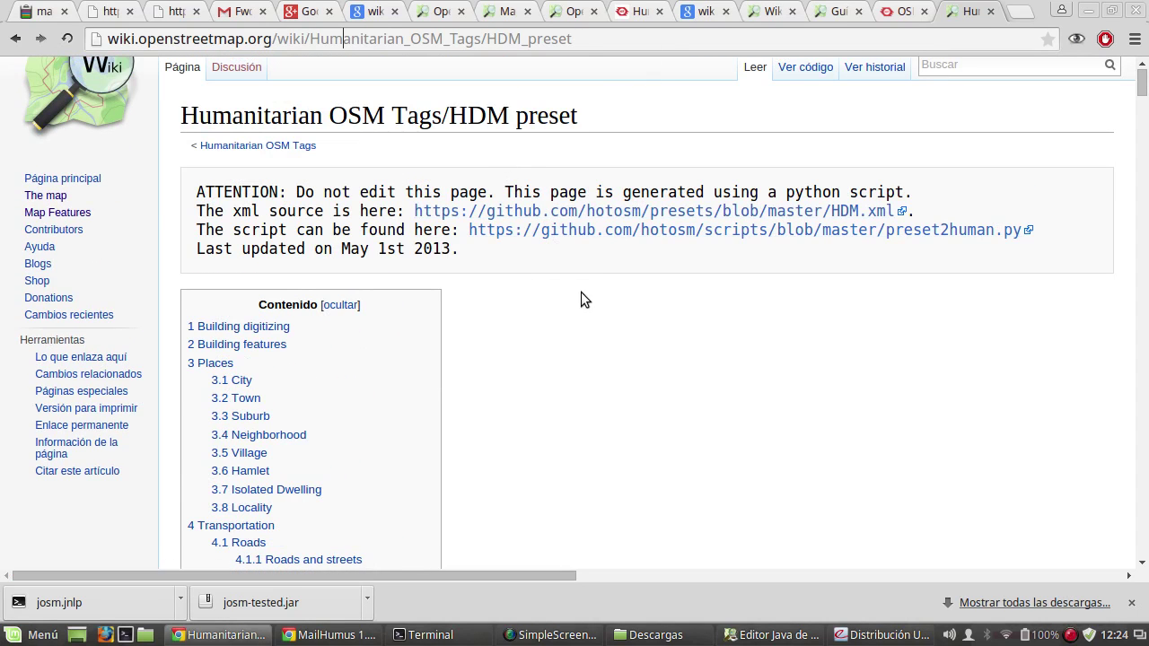
{"action": "scroll", "coordinate": [593, 305], "scroll_direction": "down", "scroll_amount": 10}
{"action": "scroll", "coordinate": [597, 300], "scroll_direction": "down", "scroll_amount": 15}
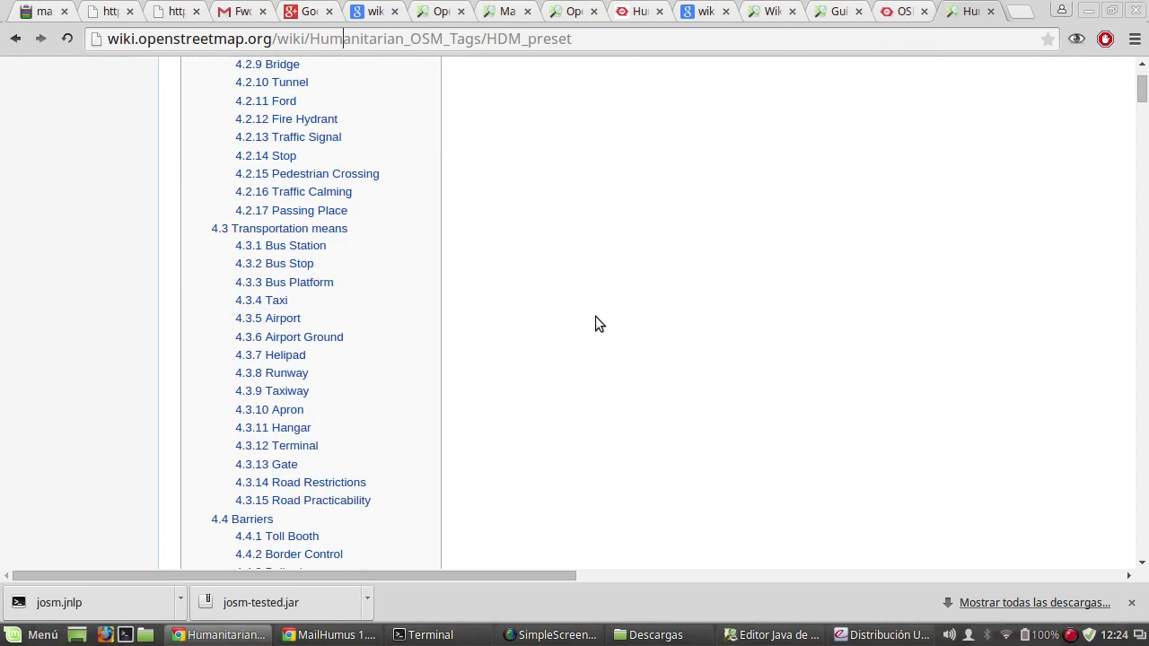
{"action": "scroll", "coordinate": [577, 306], "scroll_direction": "down", "scroll_amount": 14}
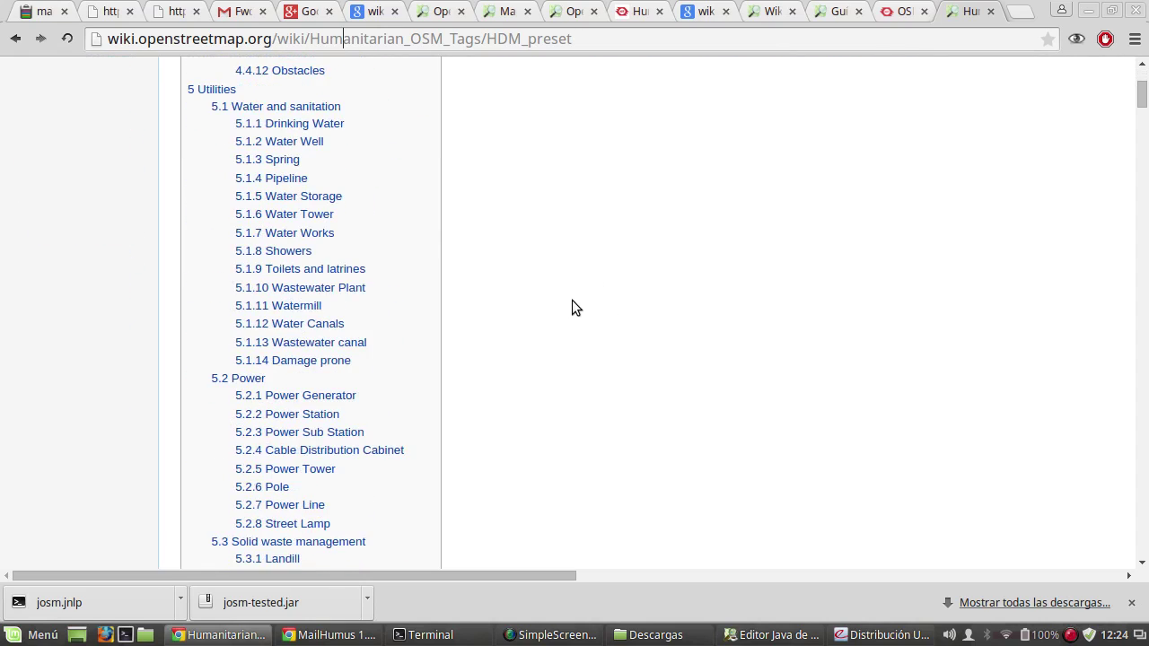
{"action": "scroll", "coordinate": [574, 311], "scroll_direction": "down", "scroll_amount": 13}
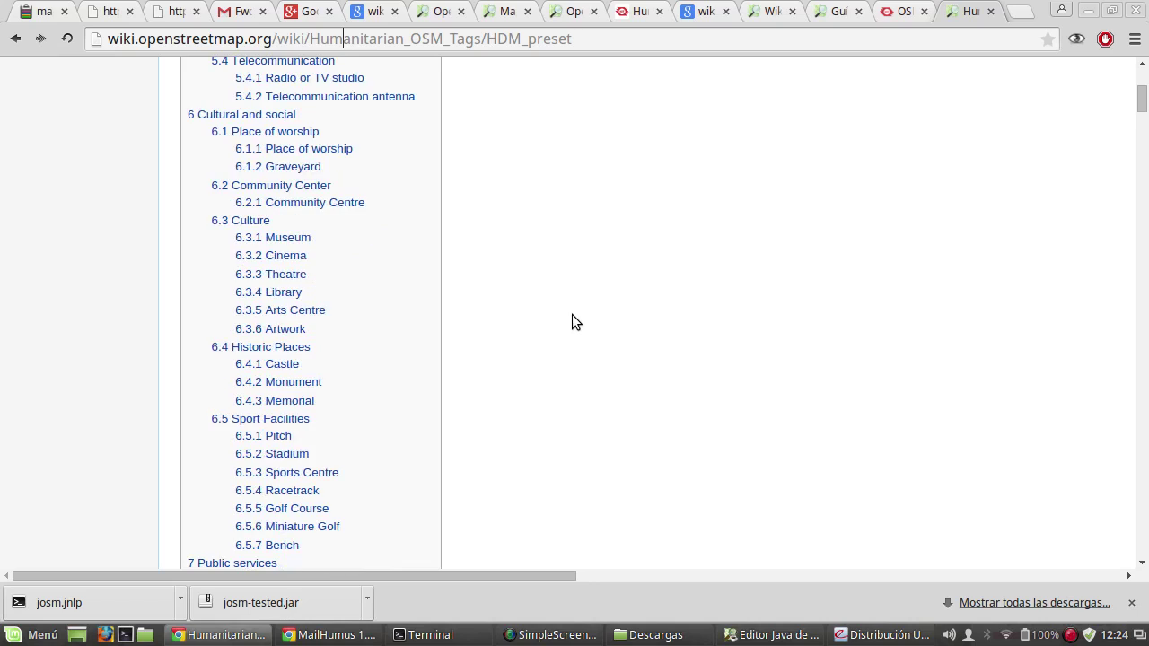
{"action": "scroll", "coordinate": [563, 306], "scroll_direction": "down", "scroll_amount": 10}
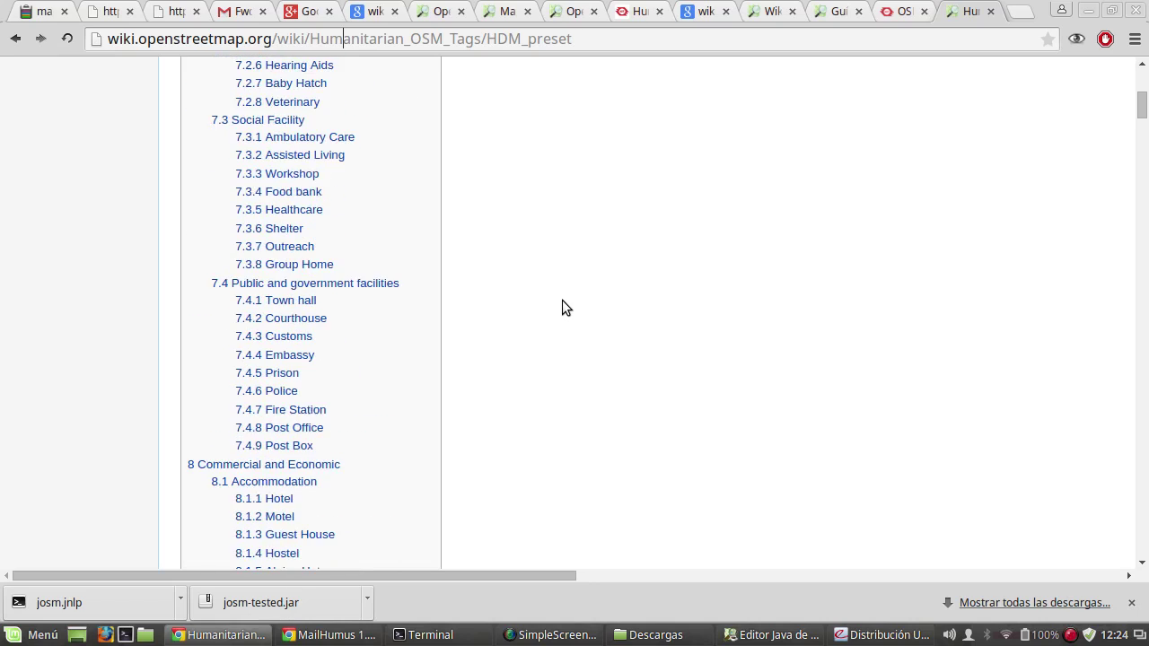
{"action": "scroll", "coordinate": [566, 323], "scroll_direction": "up", "scroll_amount": 7}
{"action": "scroll", "coordinate": [572, 291], "scroll_direction": "up", "scroll_amount": 20}
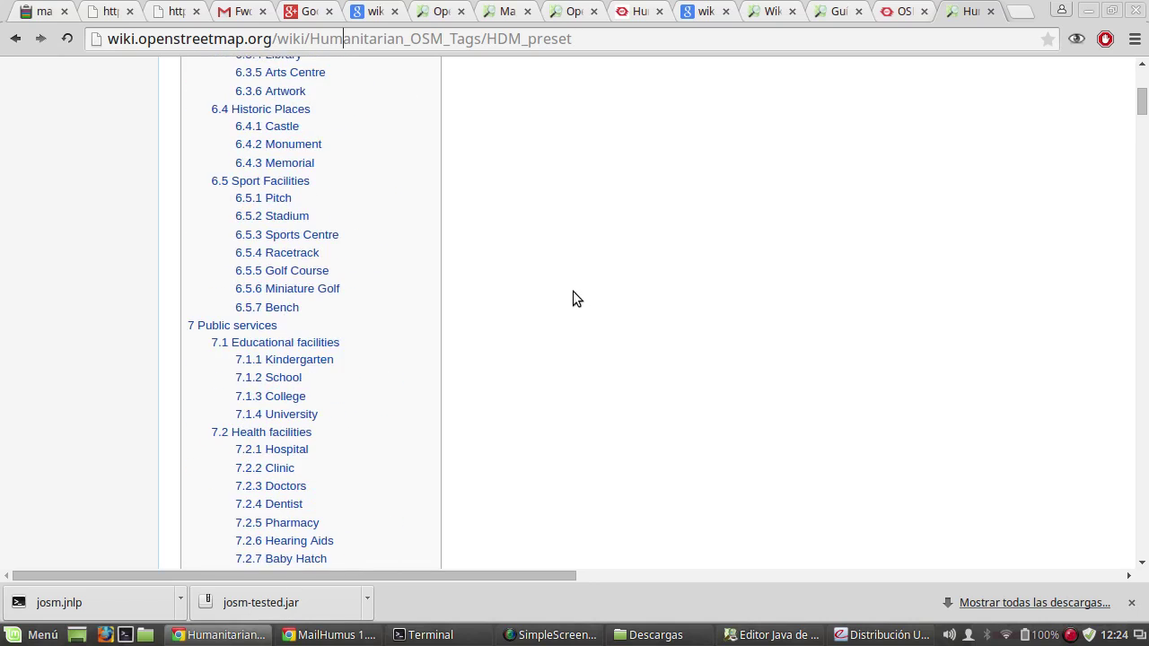
{"action": "scroll", "coordinate": [562, 289], "scroll_direction": "up", "scroll_amount": 1}
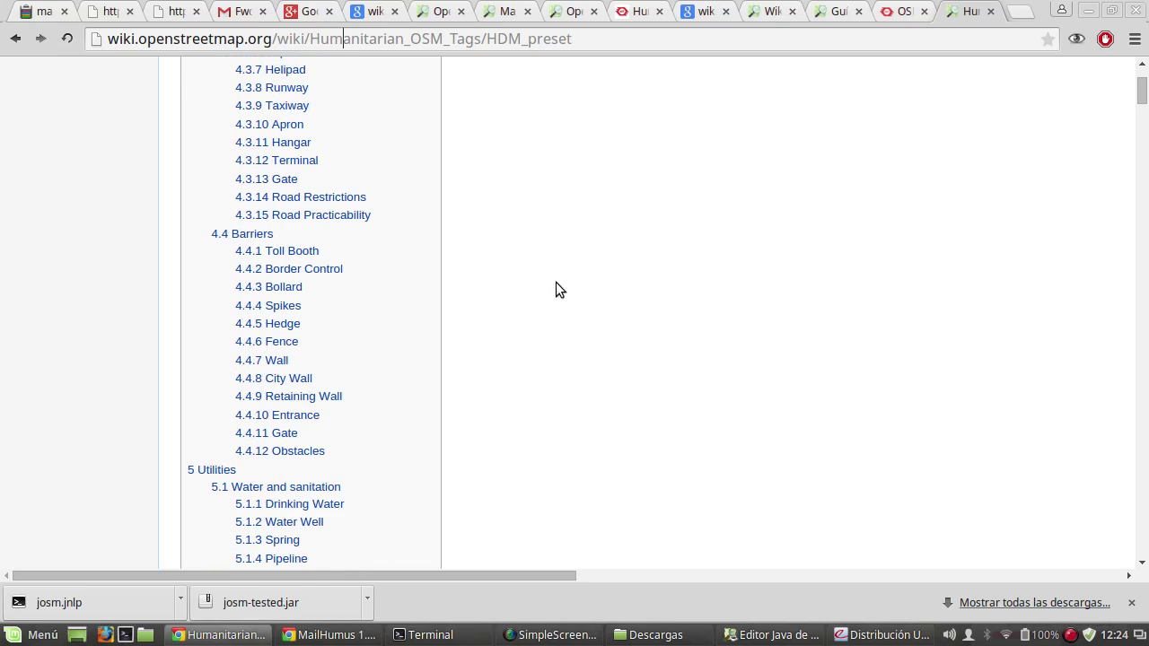
{"action": "scroll", "coordinate": [558, 282], "scroll_direction": "up", "scroll_amount": 4}
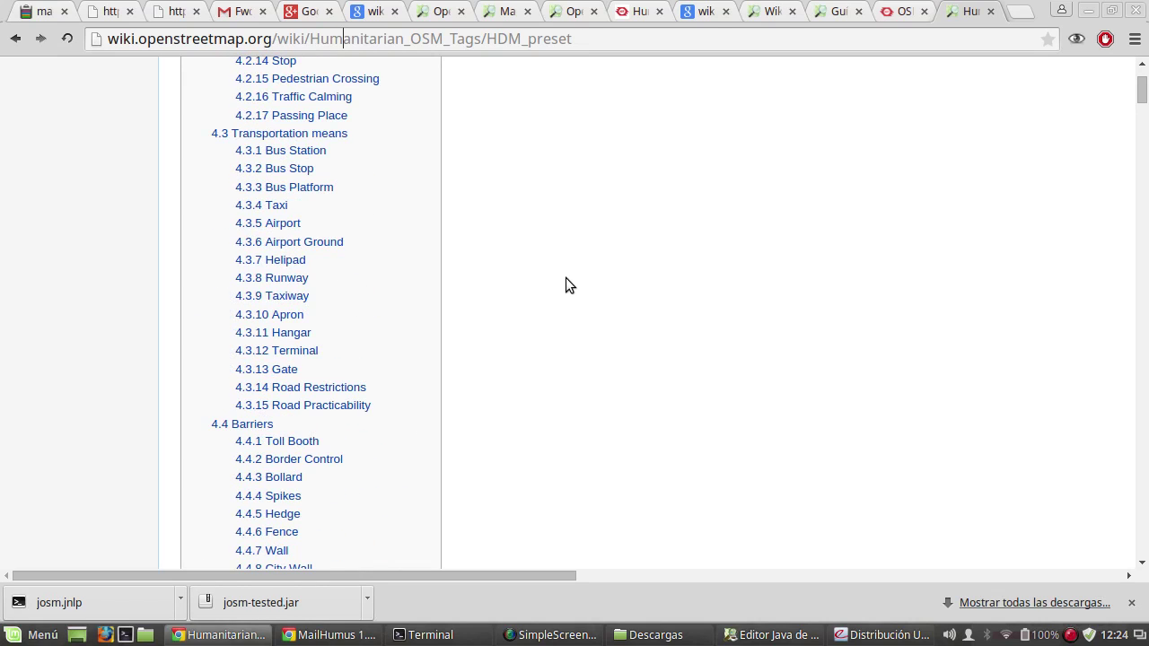
{"action": "scroll", "coordinate": [567, 278], "scroll_direction": "up", "scroll_amount": 5}
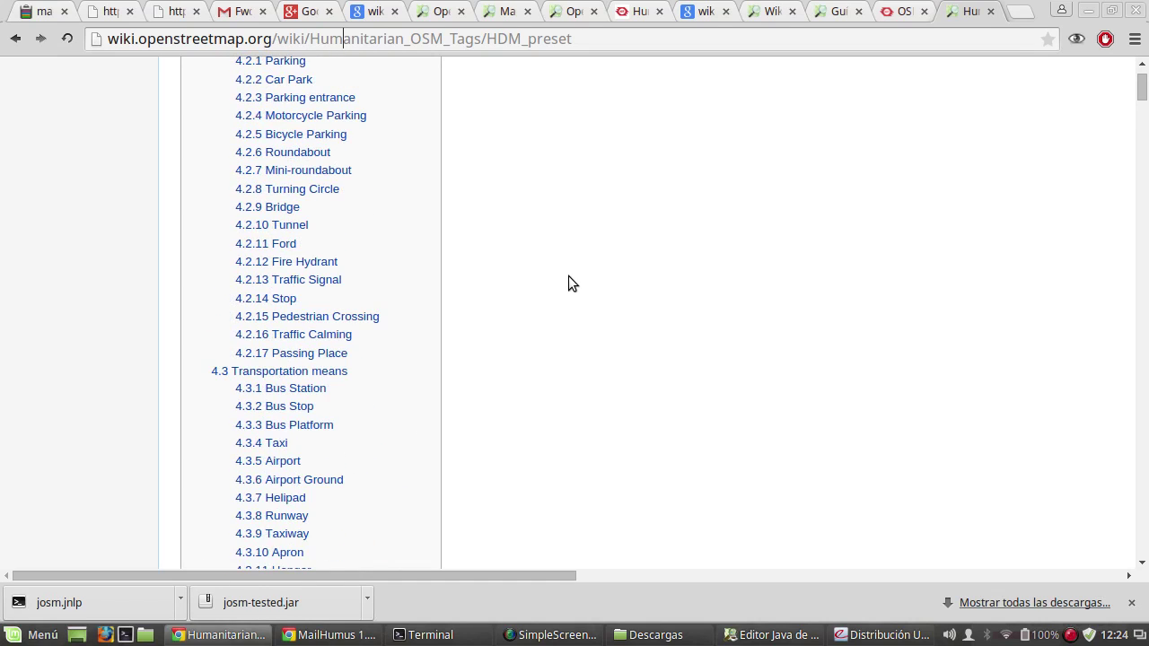
{"action": "scroll", "coordinate": [559, 278], "scroll_direction": "up", "scroll_amount": 6}
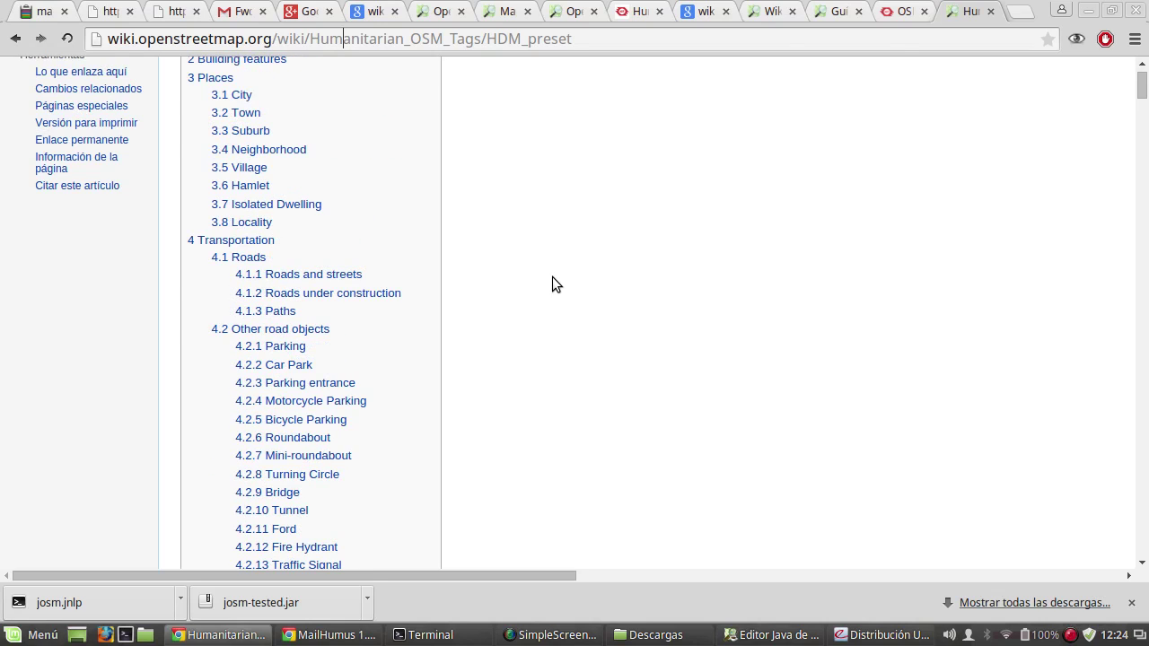
{"action": "scroll", "coordinate": [552, 283], "scroll_direction": "up", "scroll_amount": 7}
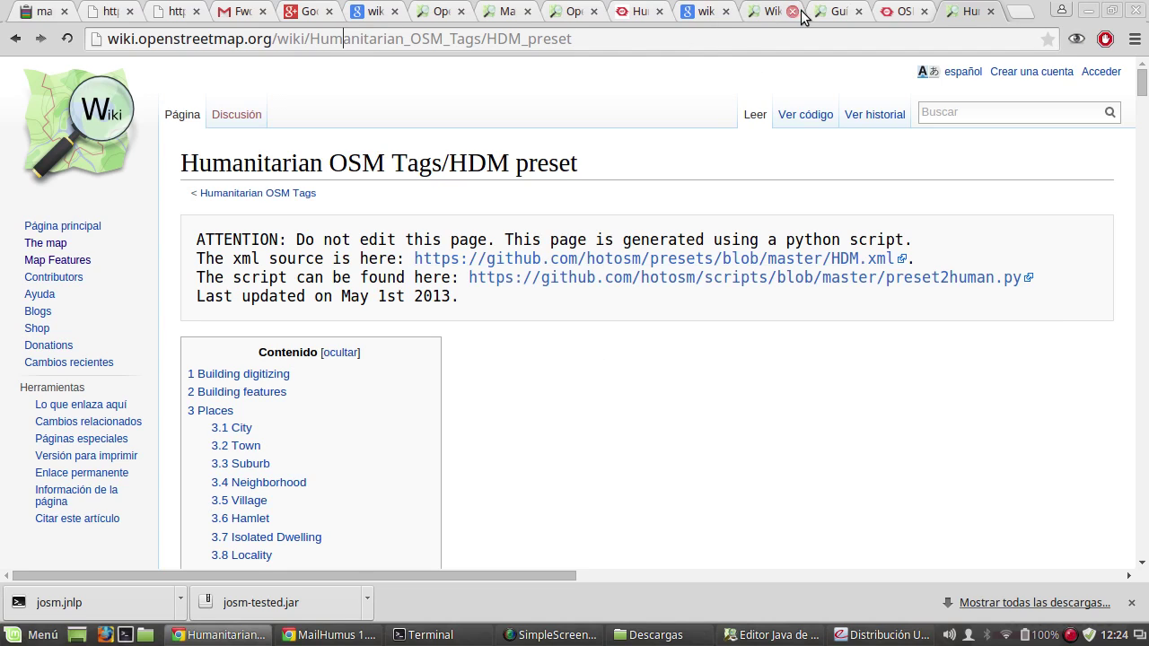
{"action": "left_click", "coordinate": [774, 635]}
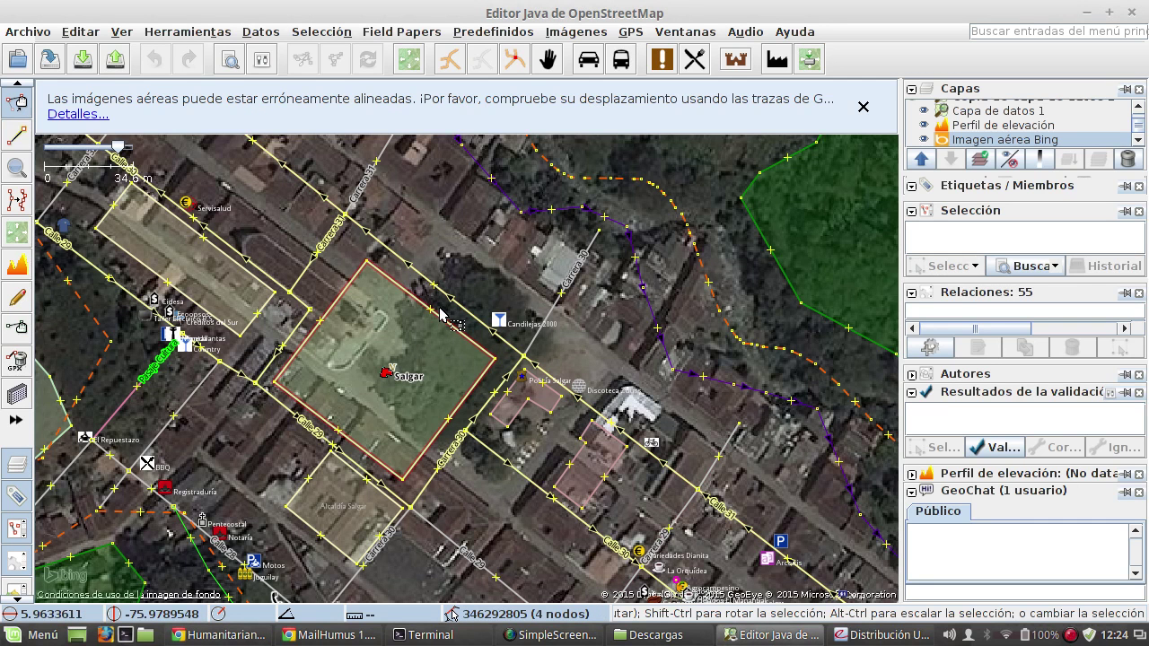
{"action": "left_click", "coordinate": [266, 36]}
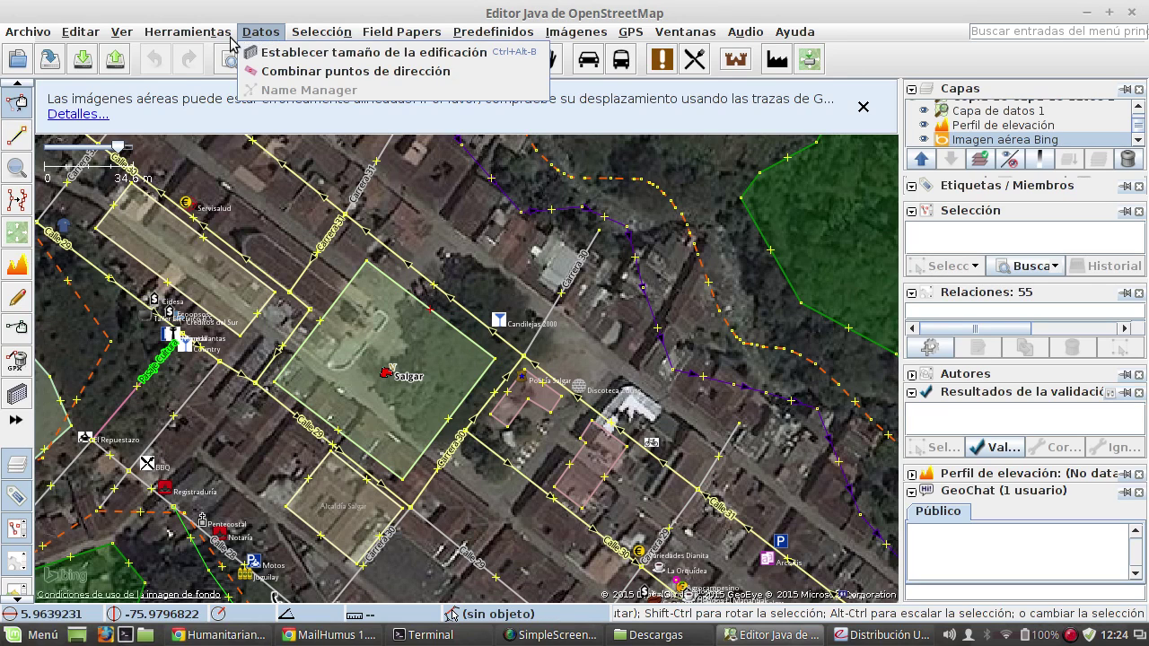
{"action": "mouse_move", "coordinate": [79, 36]}
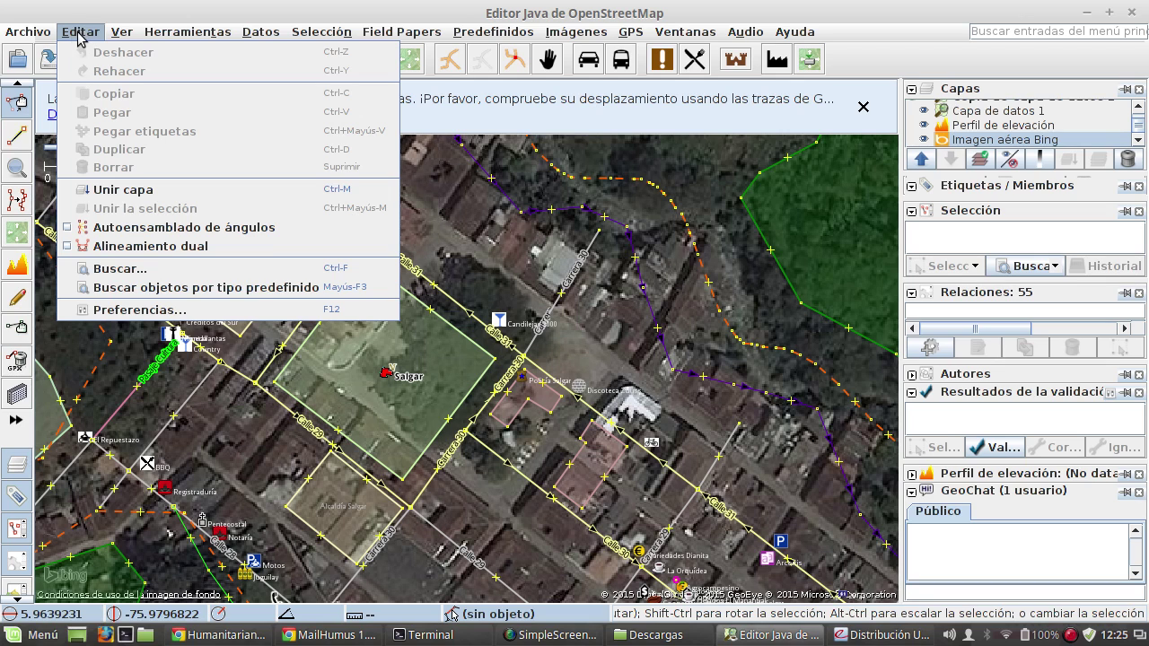
{"action": "left_click", "coordinate": [83, 37]}
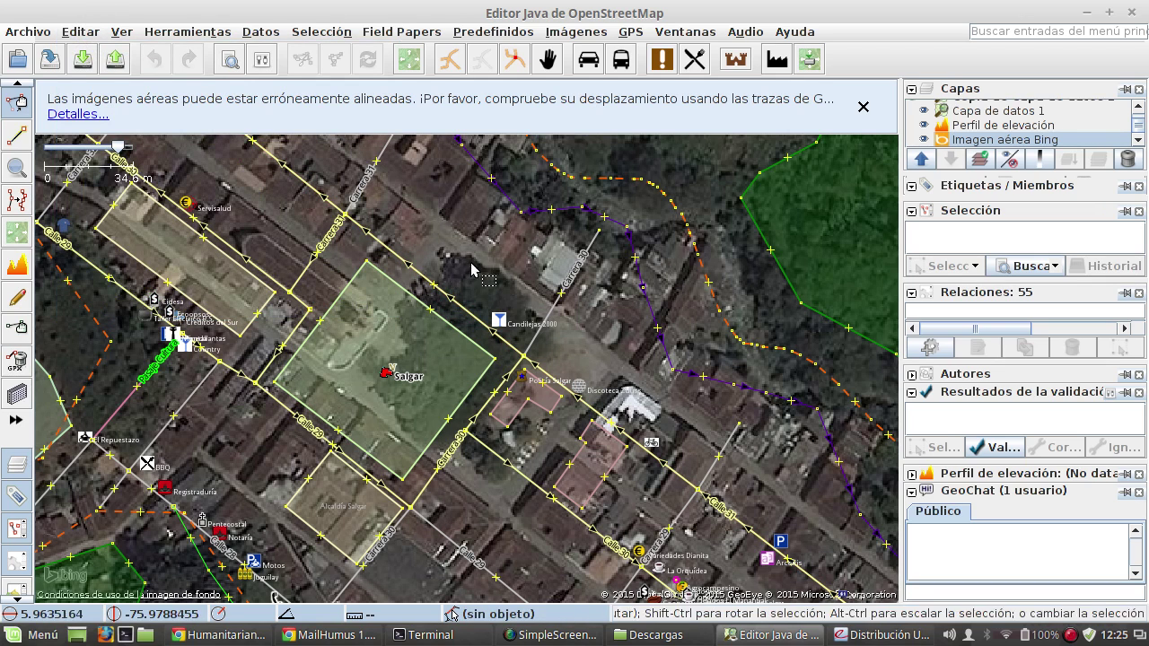
{"action": "left_click", "coordinate": [227, 636]}
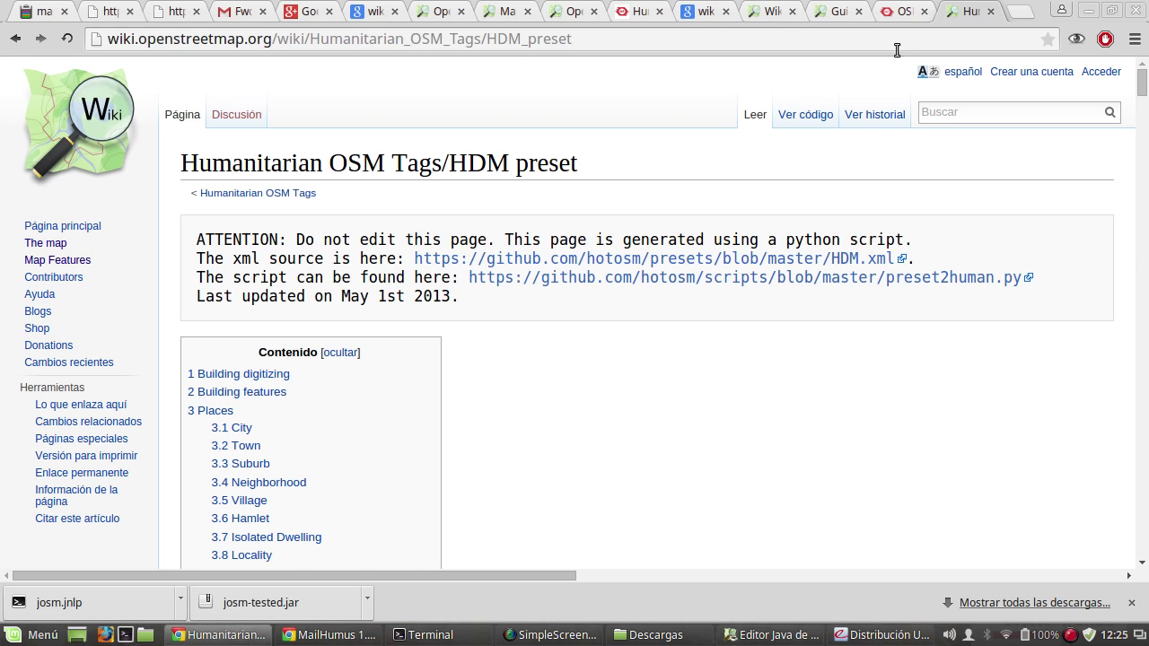
Step: Go back to the Avalancha Salgar Antioquia project and examine its task grid around Salgar and the urban road instructions, including the highway=residential tag
{"action": "left_click", "coordinate": [914, 9]}
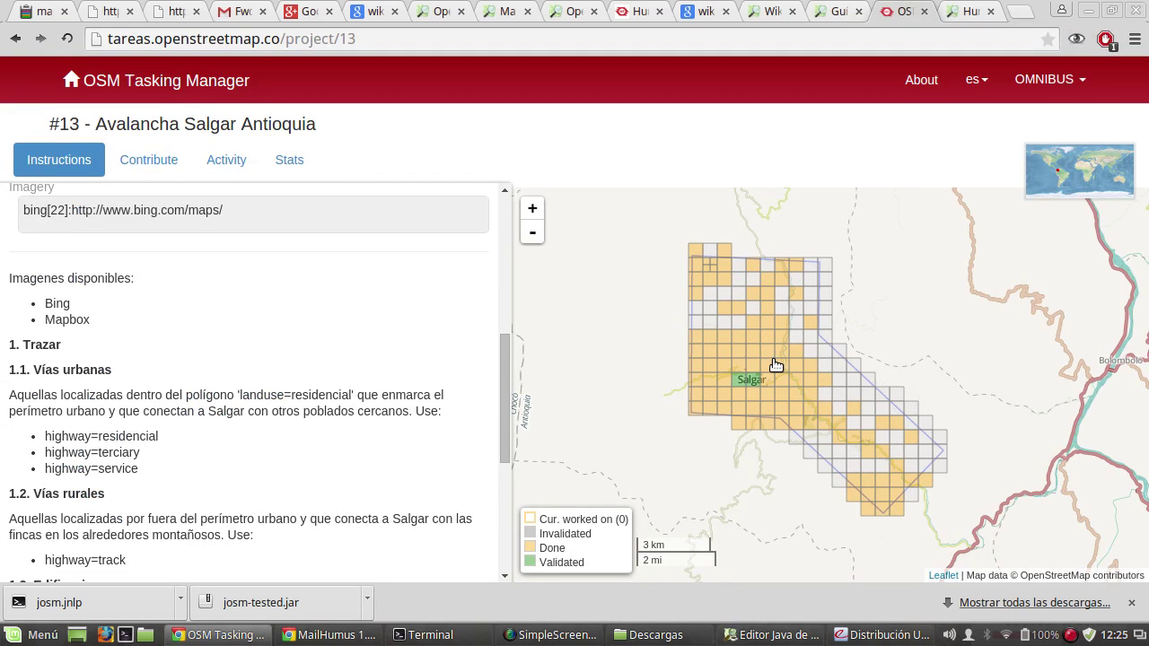
{"action": "scroll", "coordinate": [782, 365], "scroll_direction": "up", "scroll_amount": 1}
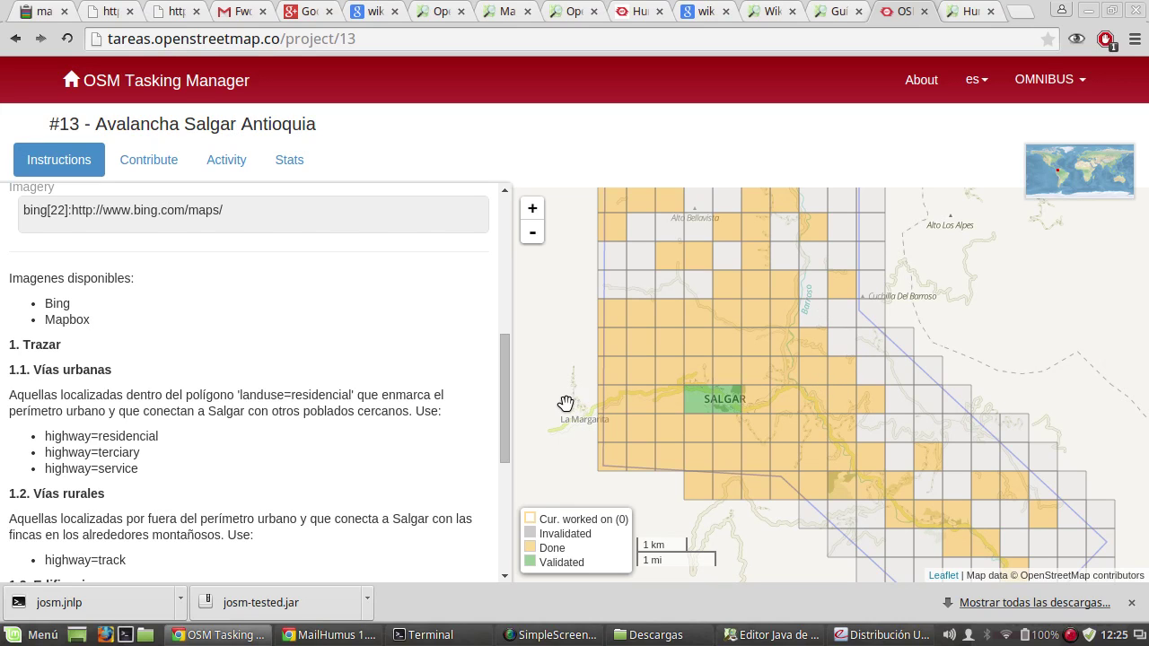
{"action": "left_click_drag", "start_coordinate": [590, 347], "coordinate": [637, 368]}
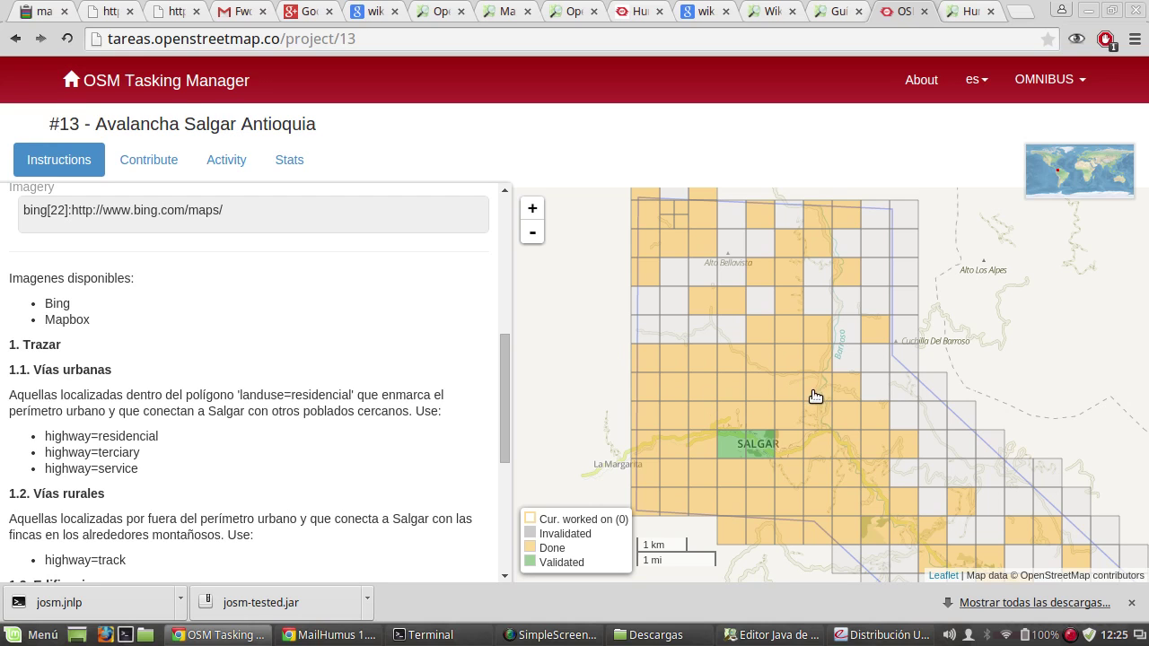
{"action": "left_click_drag", "start_coordinate": [862, 405], "coordinate": [889, 355]}
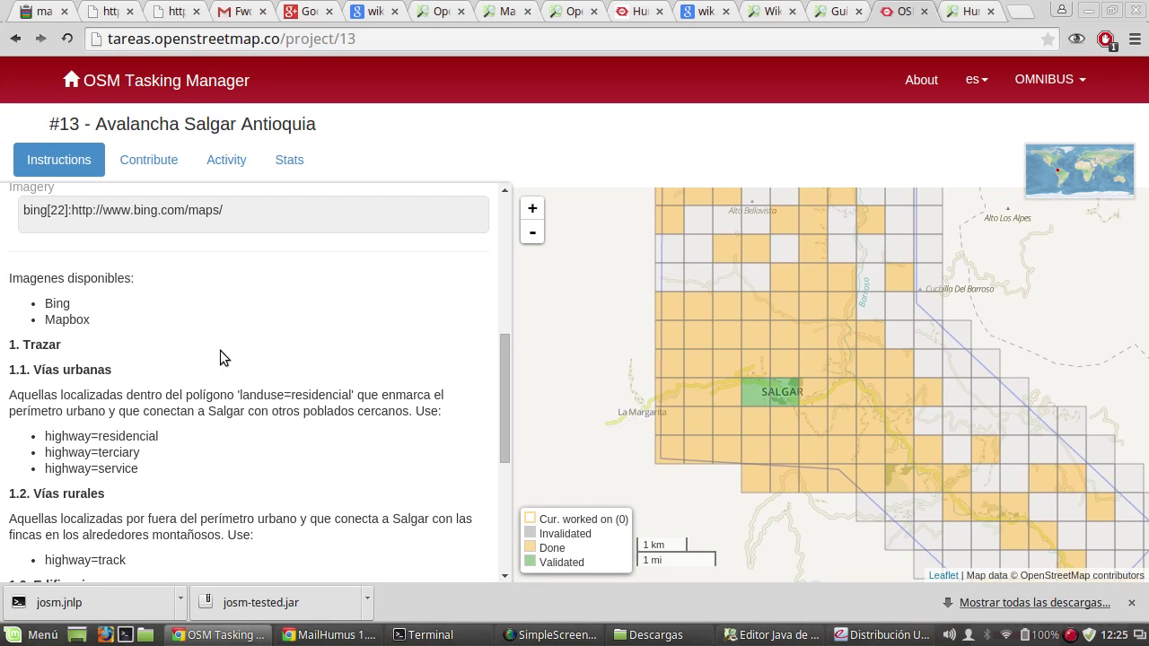
{"action": "scroll", "coordinate": [114, 370], "scroll_direction": "down", "scroll_amount": 1}
{"action": "scroll", "coordinate": [108, 359], "scroll_direction": "down", "scroll_amount": 2}
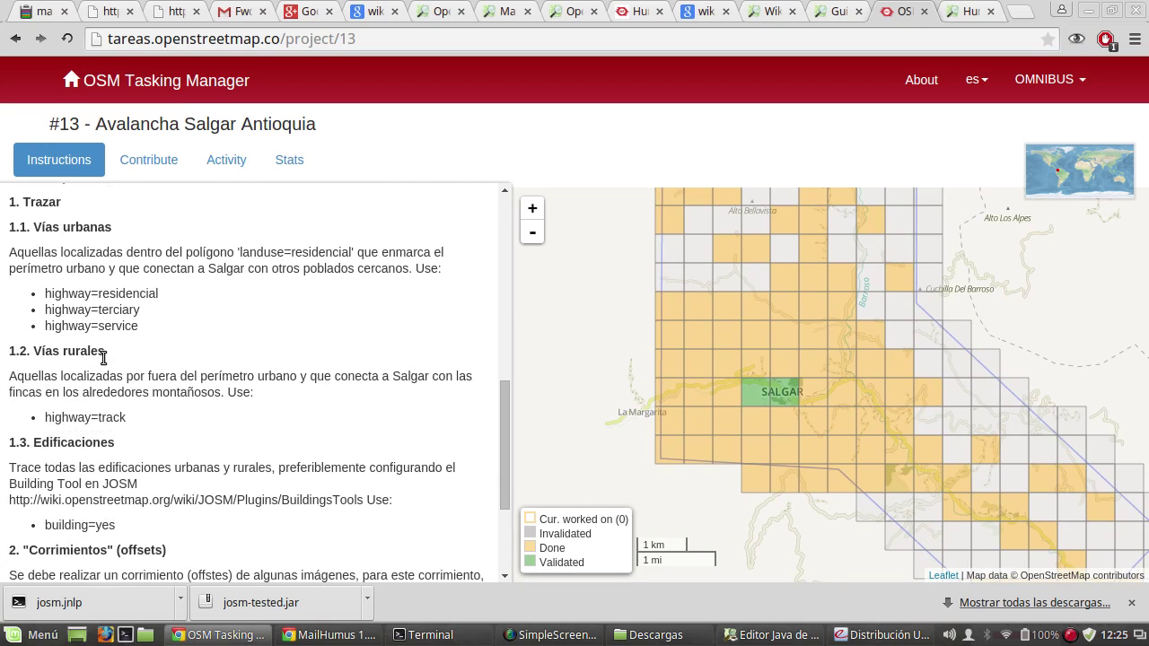
{"action": "left_click_drag", "start_coordinate": [51, 293], "coordinate": [145, 295]}
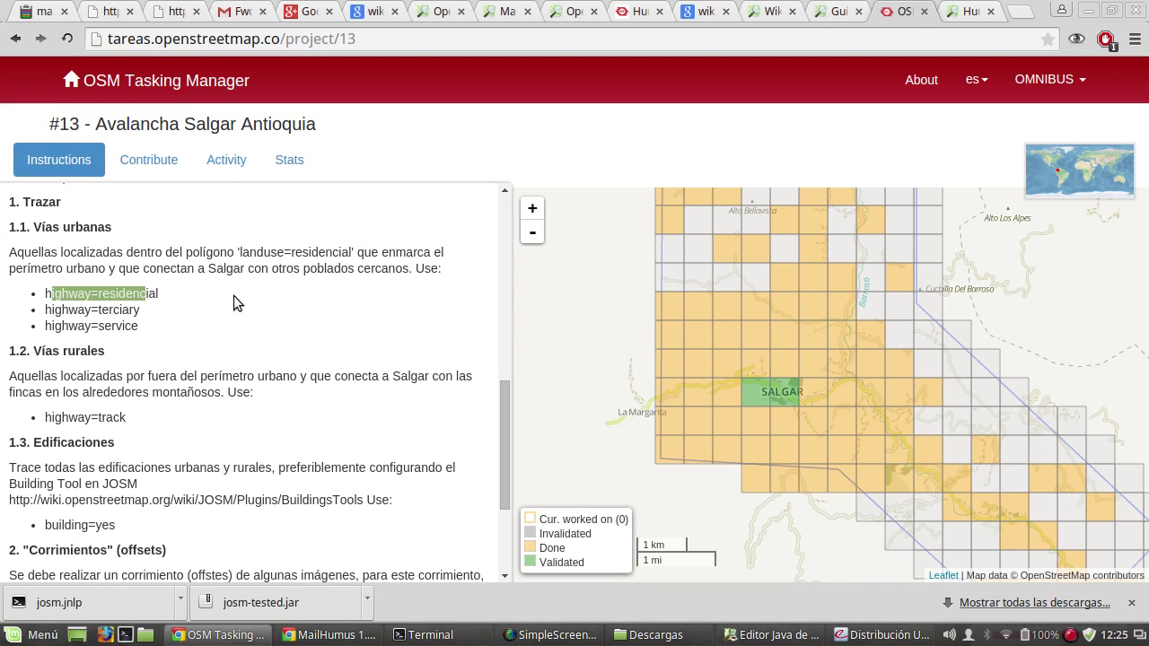
Step: Switch to JOSM, select the Casco Urbano Salgar boundary way, and examine its full extent along the valley
{"action": "left_click", "coordinate": [761, 638]}
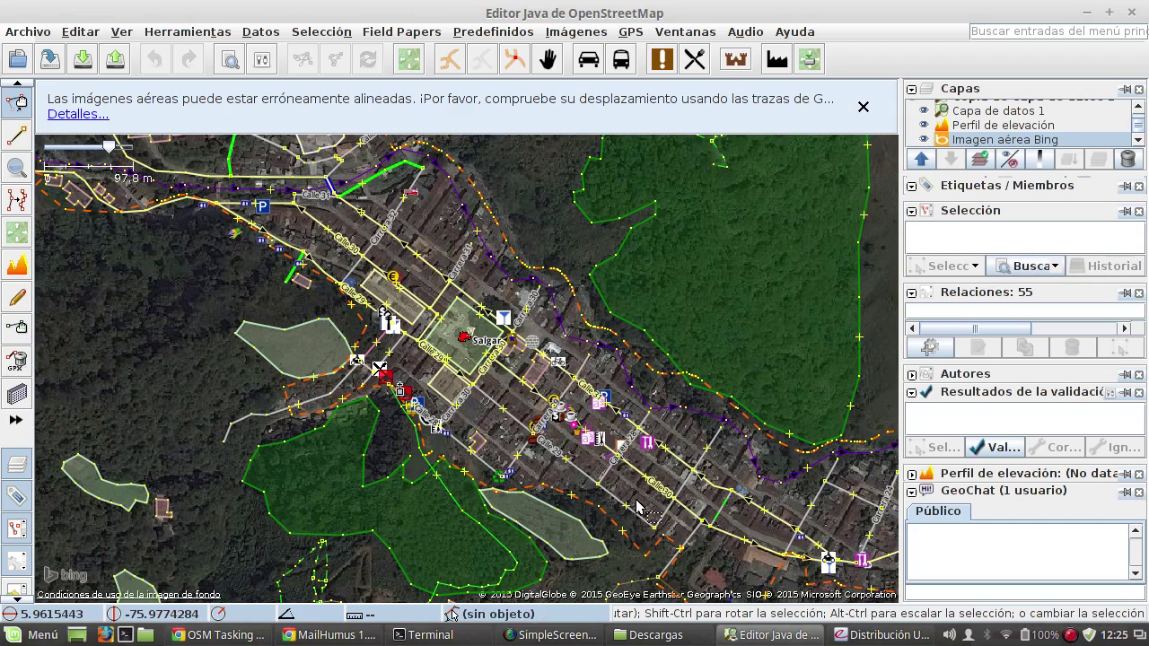
{"action": "scroll", "coordinate": [707, 471], "scroll_direction": "up", "scroll_amount": 1}
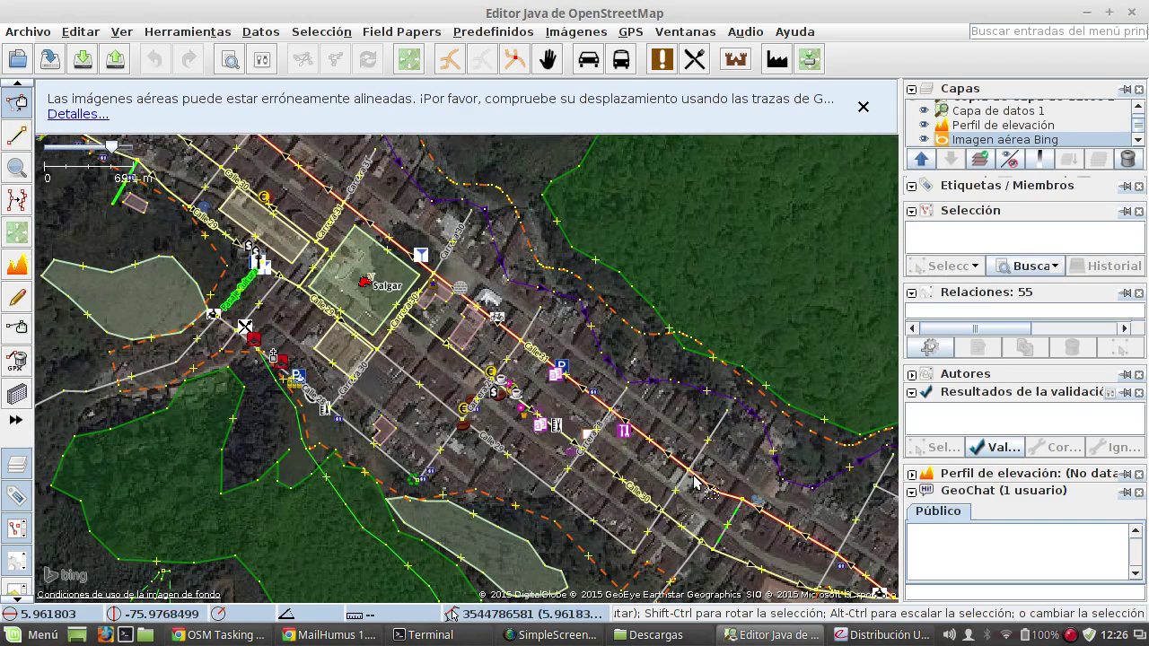
{"action": "left_click", "coordinate": [517, 508]}
{"action": "scroll", "coordinate": [530, 485], "scroll_direction": "down", "scroll_amount": 3}
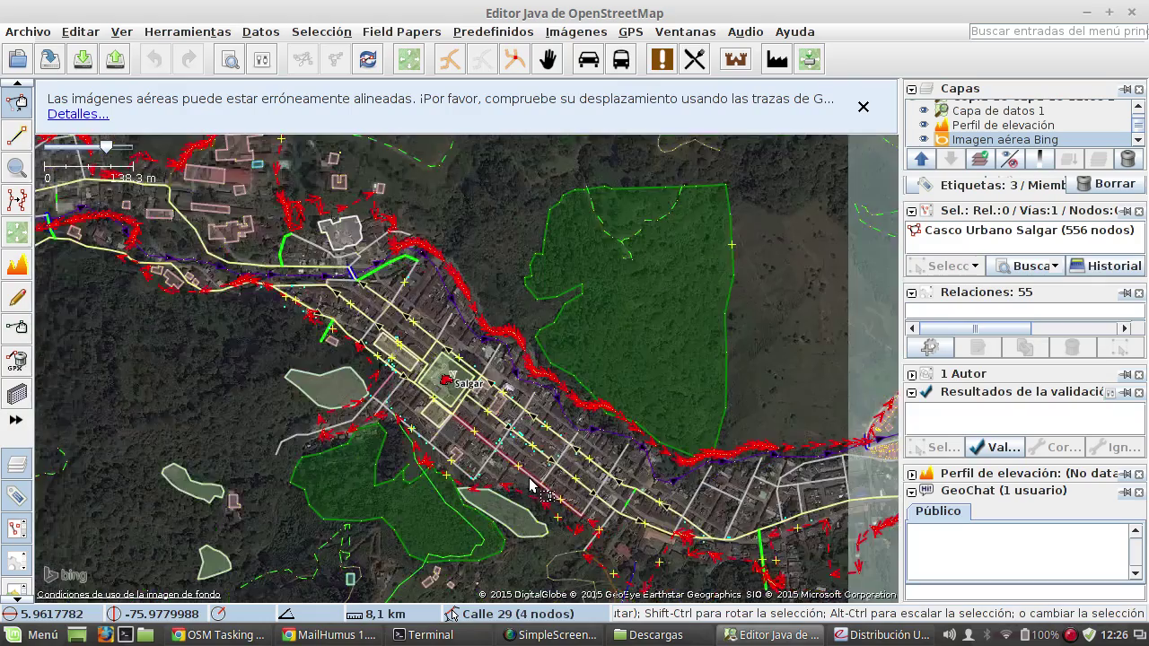
{"action": "scroll", "coordinate": [530, 485], "scroll_direction": "down", "scroll_amount": 2}
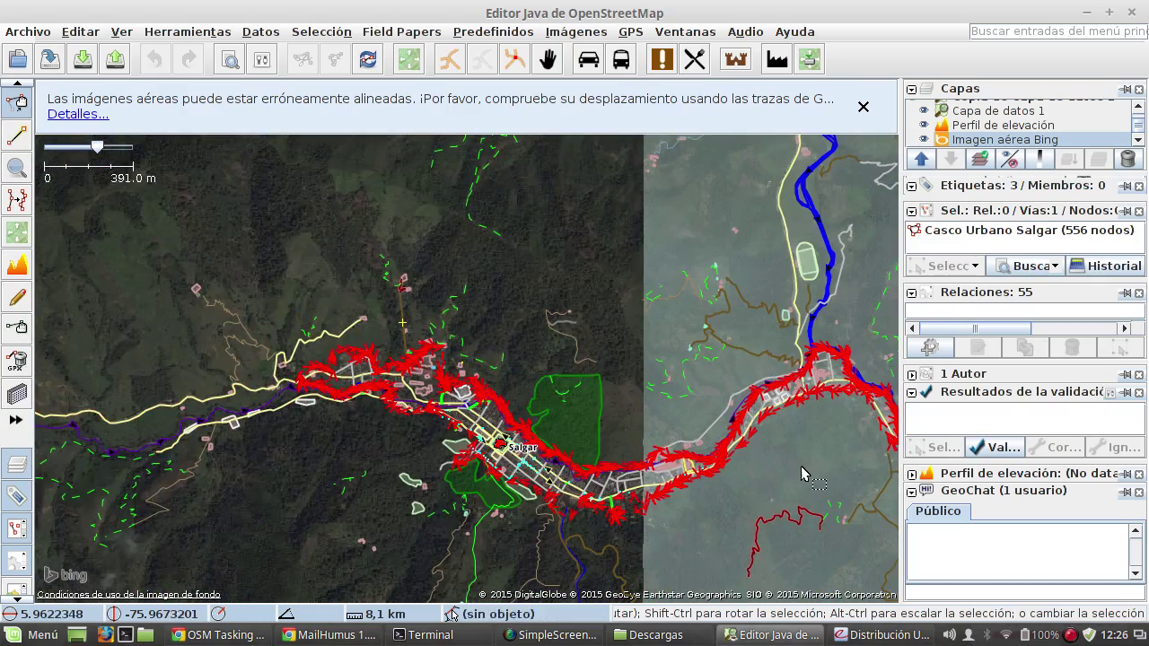
{"action": "left_click_drag", "start_coordinate": [713, 451], "coordinate": [459, 382]}
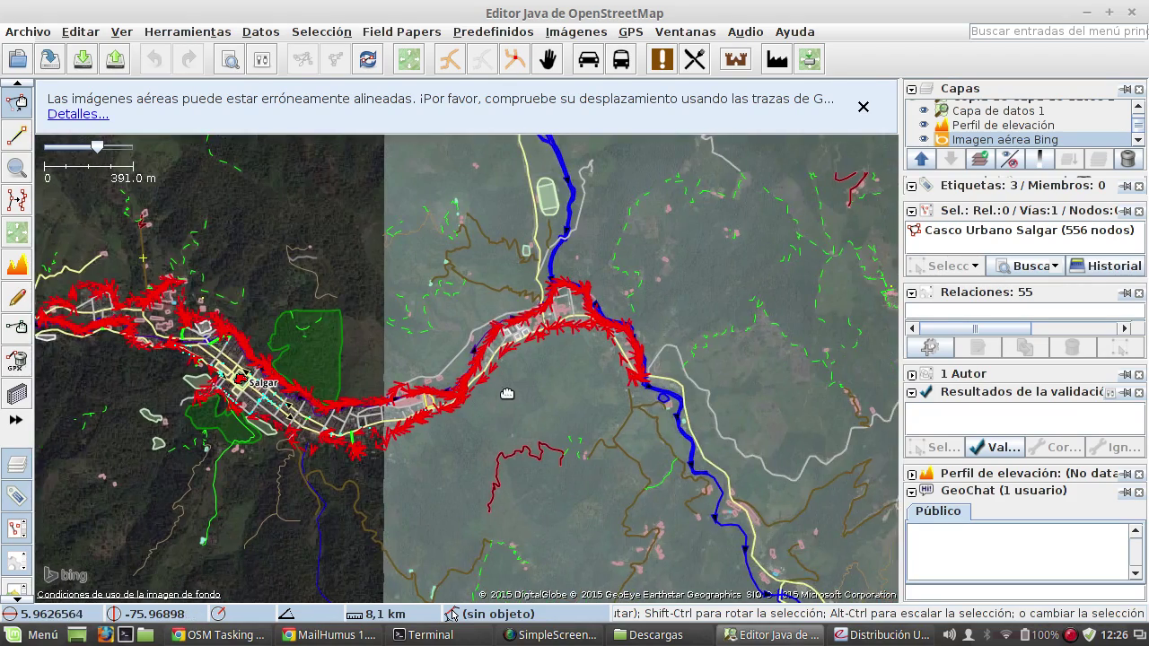
{"action": "left_click_drag", "start_coordinate": [237, 422], "coordinate": [443, 447]}
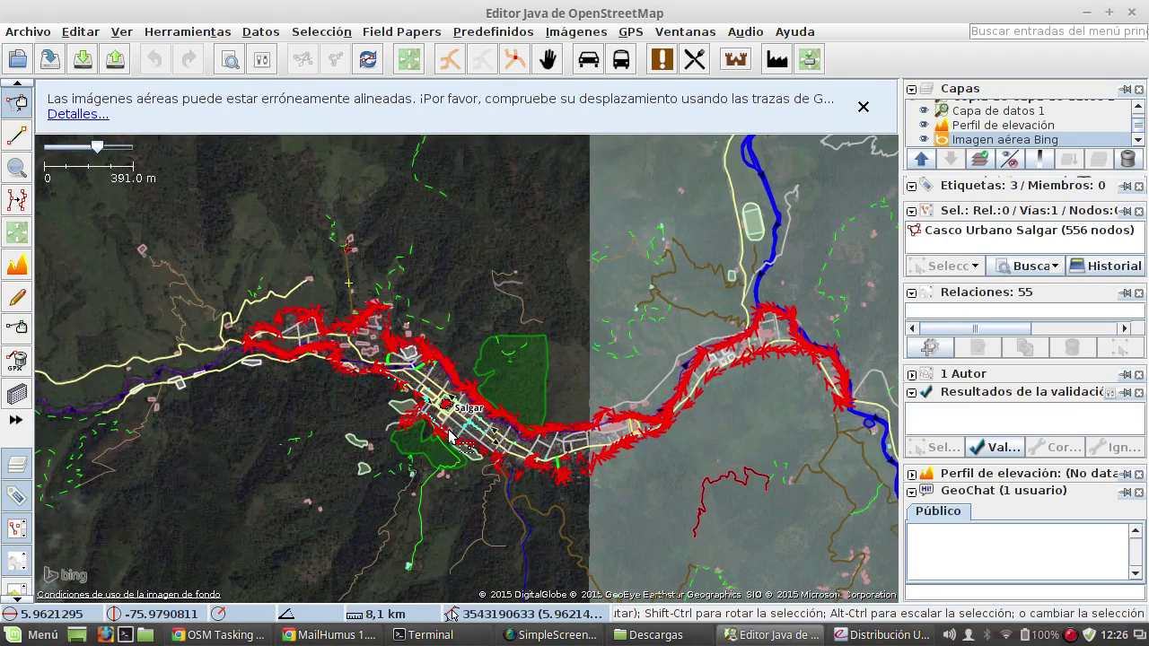
{"action": "scroll", "coordinate": [447, 442], "scroll_direction": "up", "scroll_amount": 1}
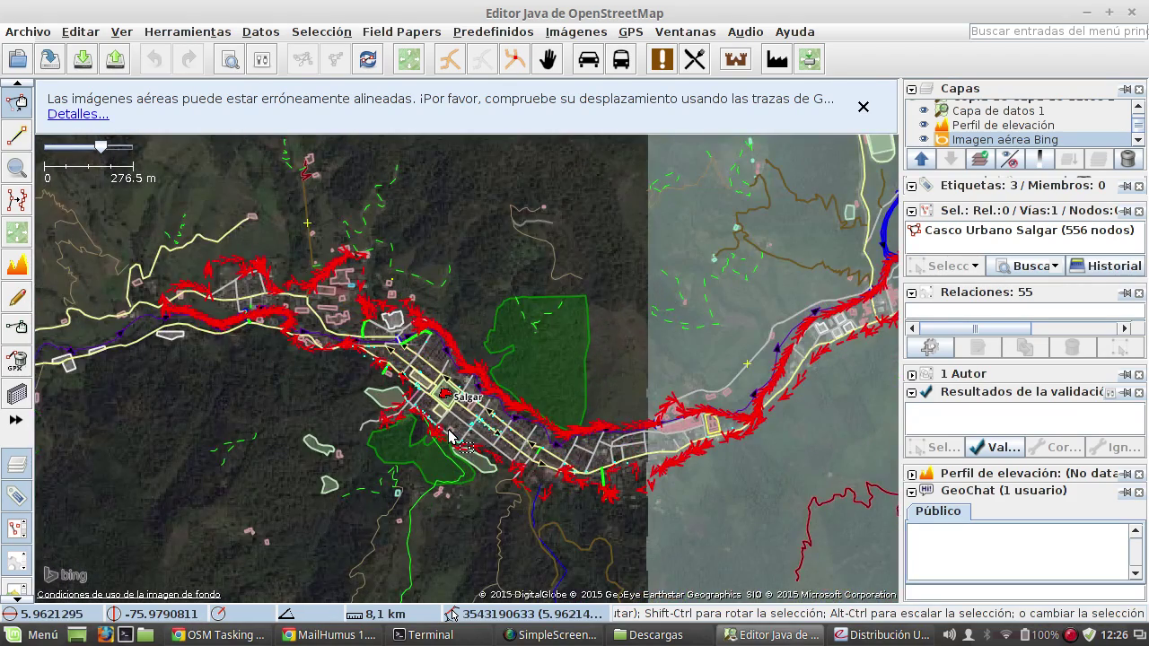
Step: Return to the Tasking Manager and review the rural road and building instructions, highlighting the highway=track and building=yes tags
{"action": "left_click", "coordinate": [218, 634]}
{"action": "scroll", "coordinate": [164, 339], "scroll_direction": "down", "scroll_amount": 1}
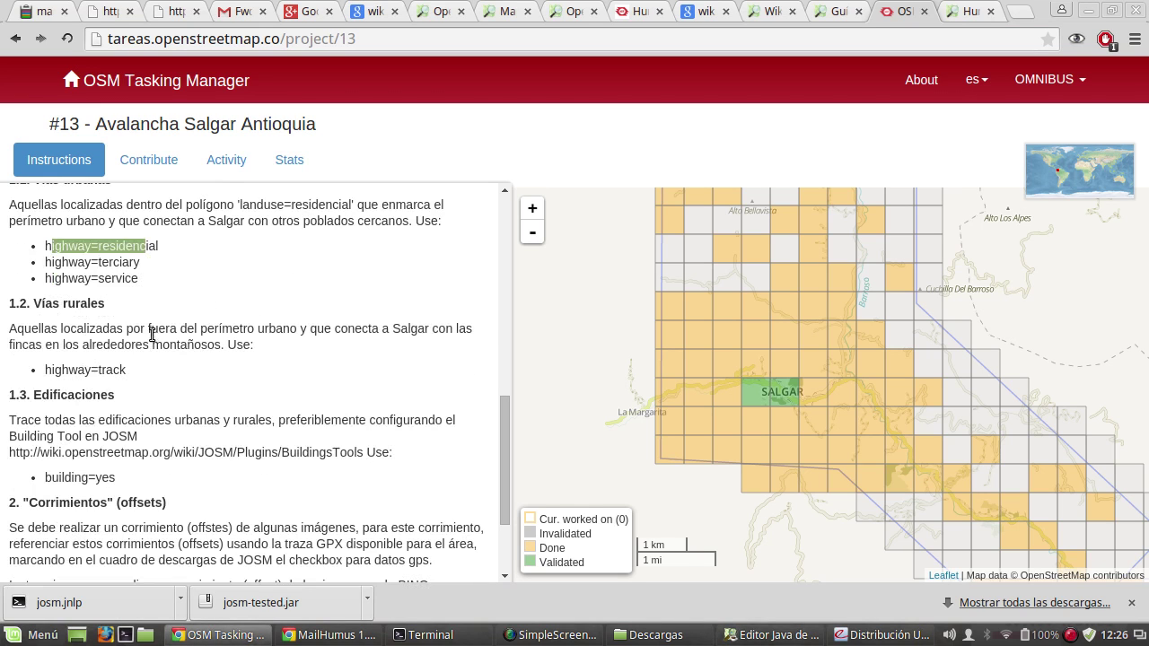
{"action": "left_click_drag", "start_coordinate": [135, 370], "coordinate": [47, 370]}
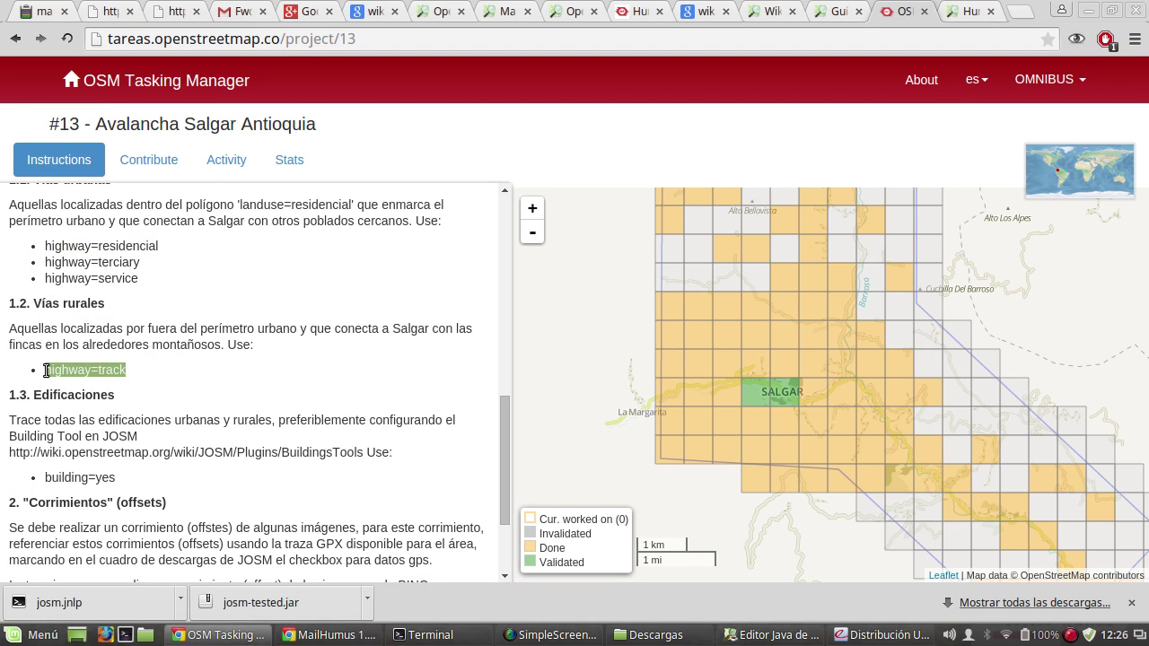
{"action": "scroll", "coordinate": [102, 368], "scroll_direction": "down", "scroll_amount": 1}
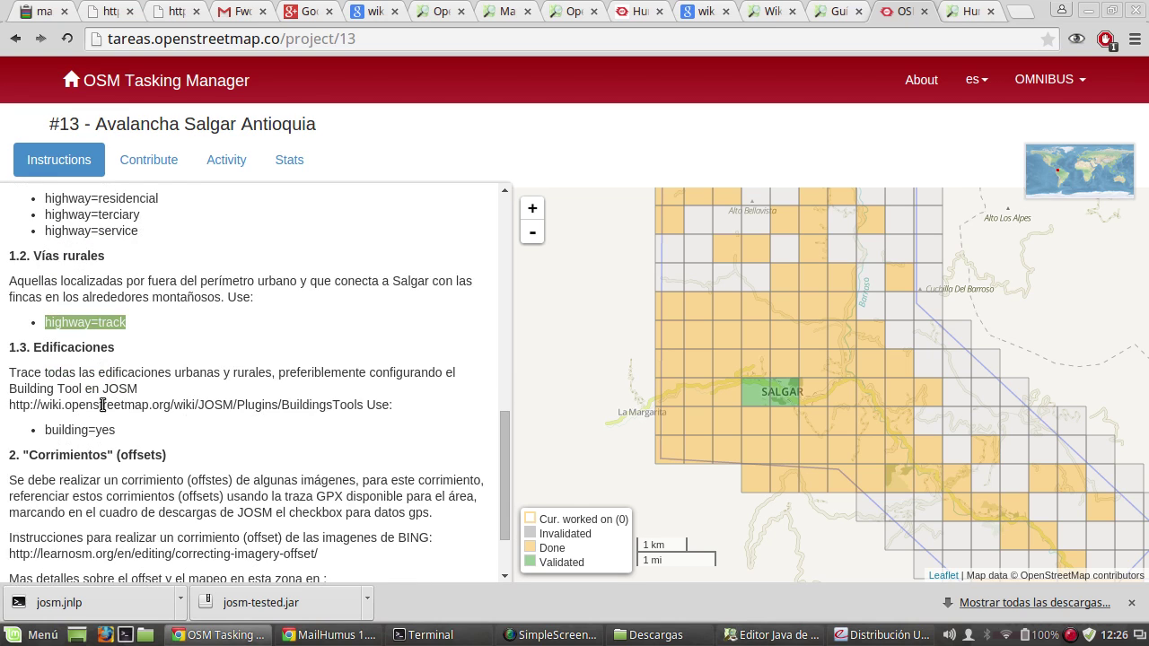
{"action": "left_click_drag", "start_coordinate": [75, 430], "coordinate": [115, 431]}
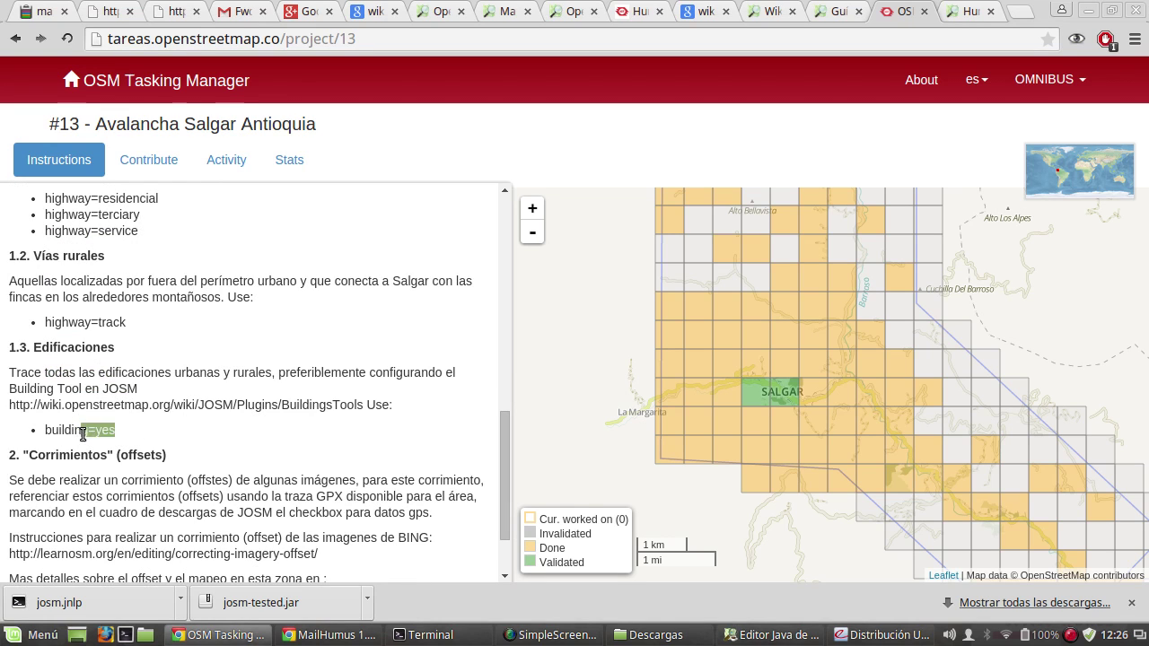
Step: Activate the building drawing tool in JOSM and return to the Tasking Manager to read the "Corrimientos" (offsets) instructions
{"action": "left_click", "coordinate": [747, 635]}
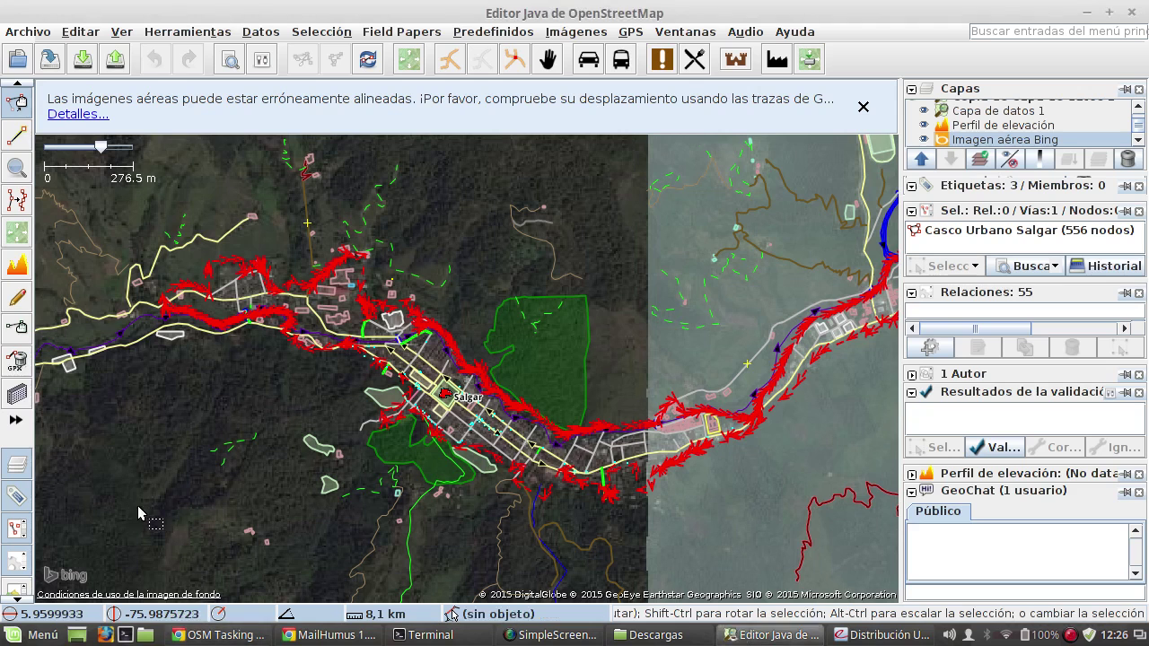
{"action": "left_click", "coordinate": [16, 396]}
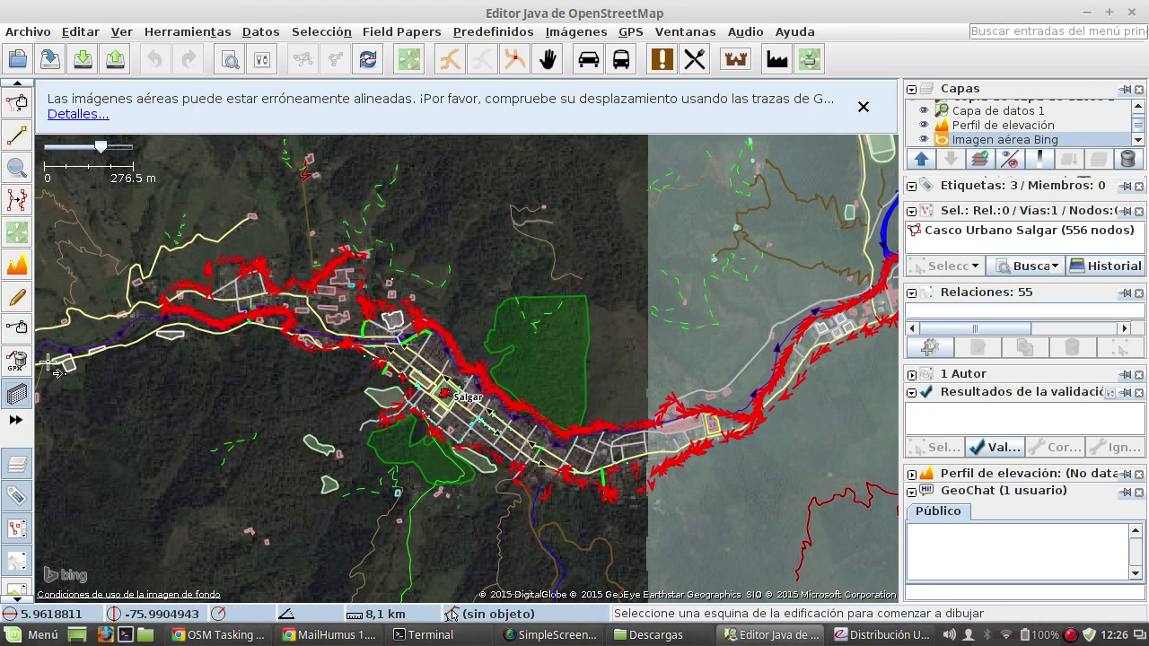
{"action": "left_click", "coordinate": [761, 631]}
{"action": "scroll", "coordinate": [336, 429], "scroll_direction": "down", "scroll_amount": 1}
{"action": "scroll", "coordinate": [335, 432], "scroll_direction": "down", "scroll_amount": 1}
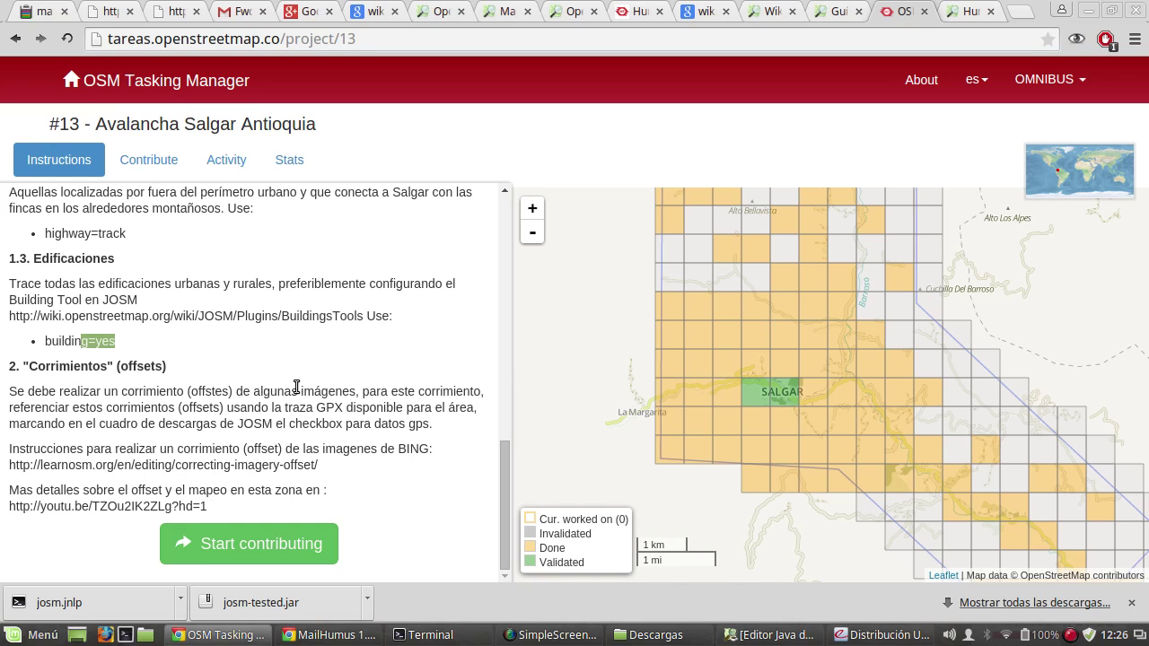
Step: Select task #114, the unfinished square beside the Barroso river southeast of Salgar, and review its lock history
{"action": "left_click_drag", "start_coordinate": [1029, 314], "coordinate": [951, 344]}
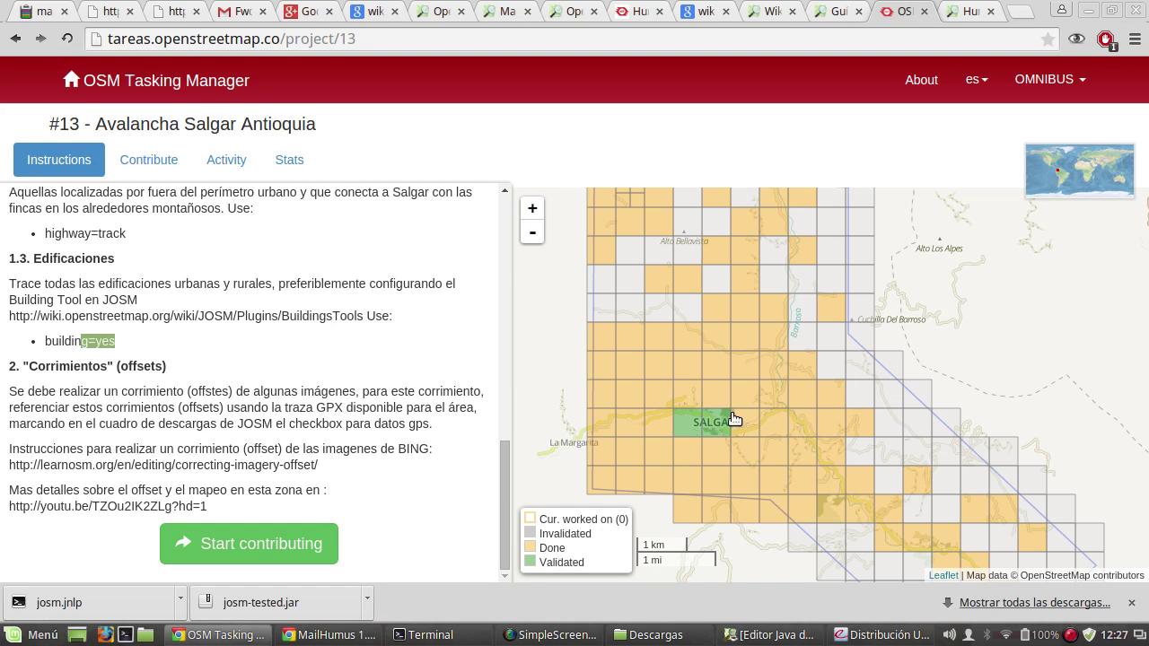
{"action": "scroll", "coordinate": [746, 391], "scroll_direction": "down", "scroll_amount": 1}
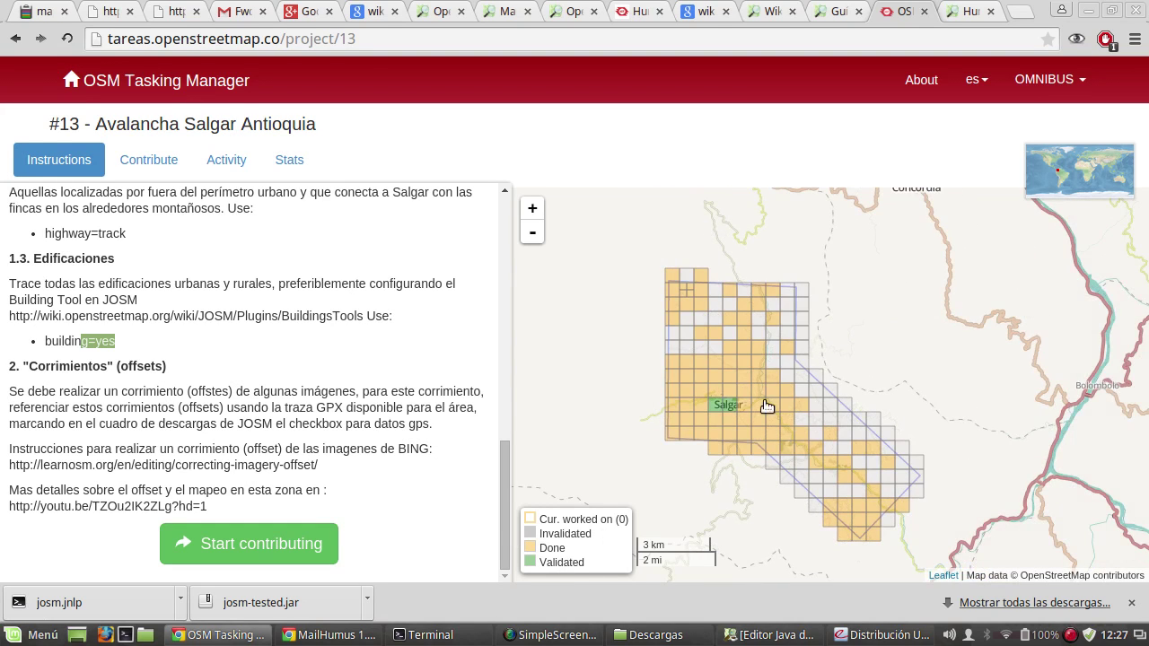
{"action": "scroll", "coordinate": [810, 419], "scroll_direction": "up", "scroll_amount": 1}
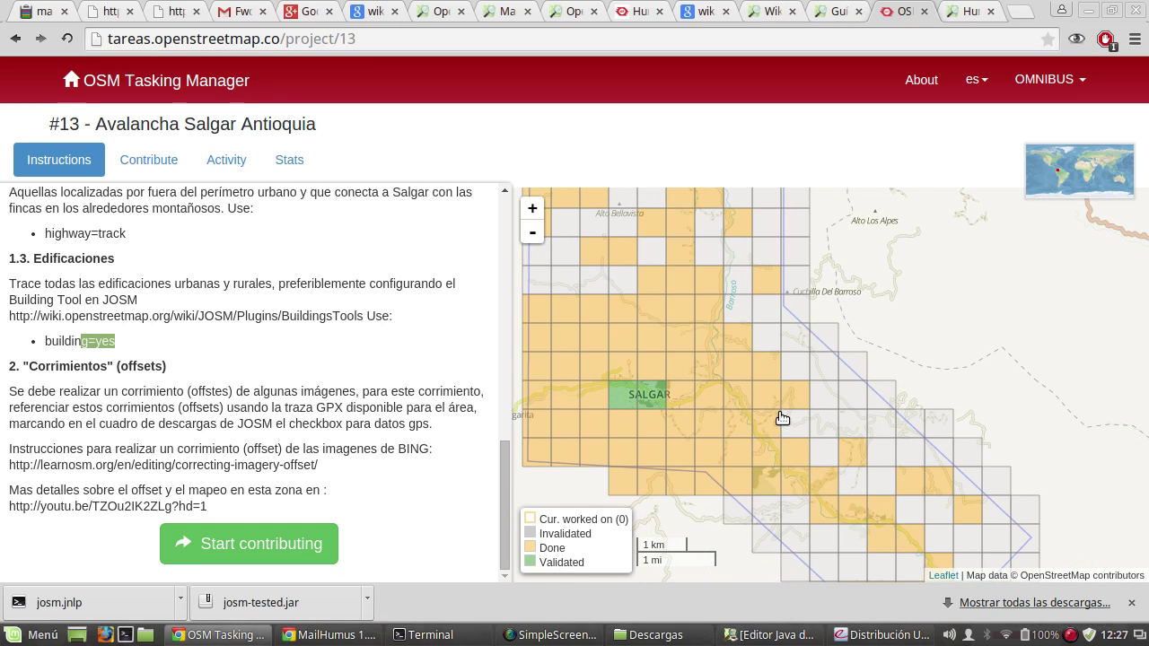
{"action": "scroll", "coordinate": [779, 416], "scroll_direction": "up", "scroll_amount": 1}
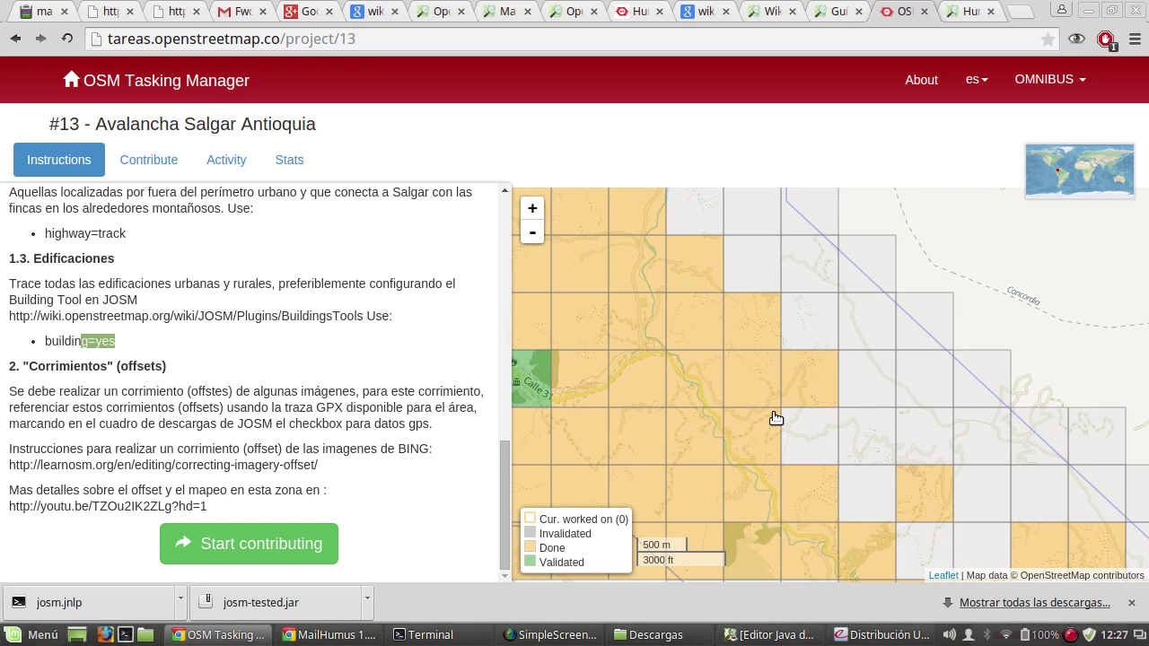
{"action": "scroll", "coordinate": [776, 420], "scroll_direction": "down", "scroll_amount": 1}
{"action": "scroll", "coordinate": [774, 424], "scroll_direction": "down", "scroll_amount": 1}
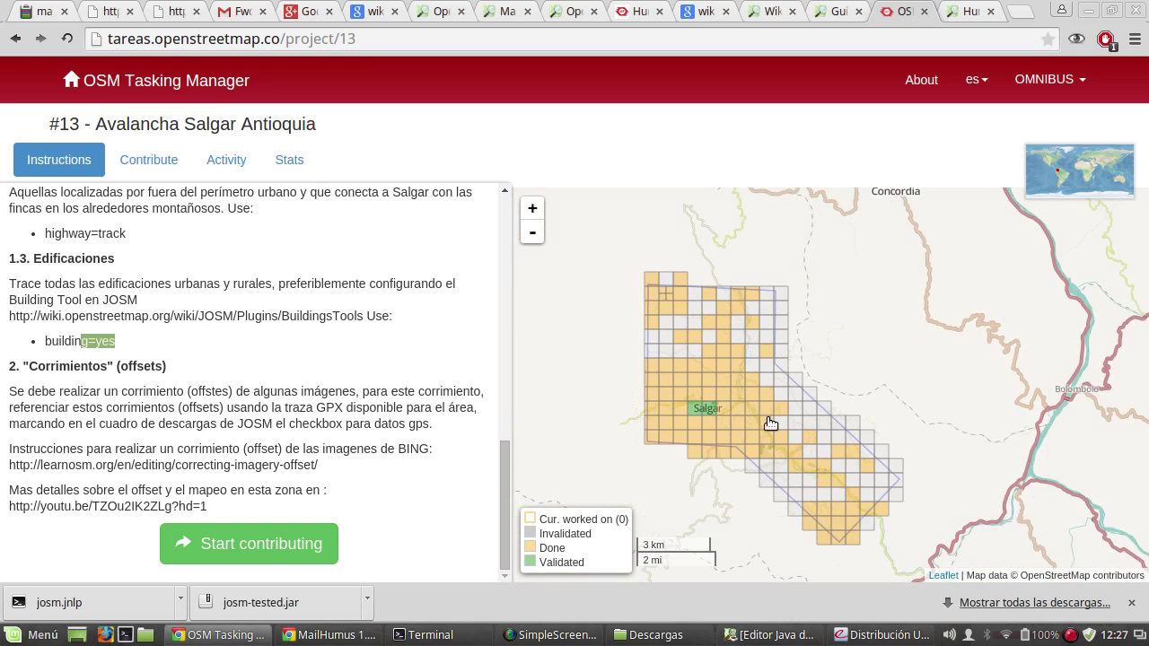
{"action": "scroll", "coordinate": [755, 463], "scroll_direction": "up", "scroll_amount": 2}
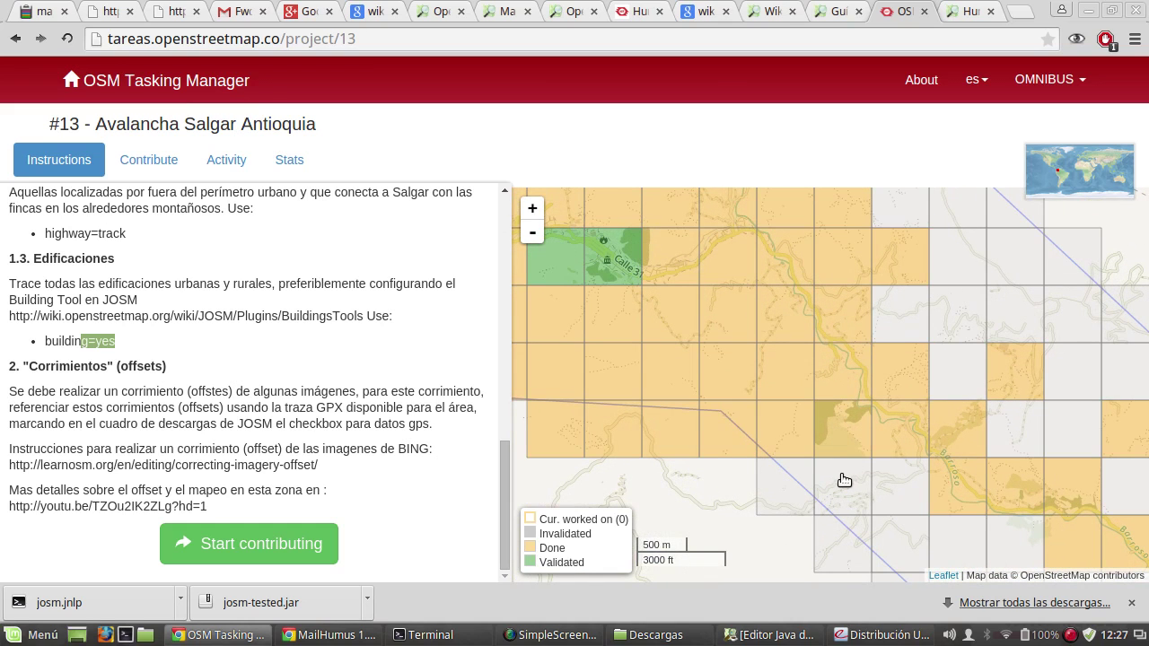
{"action": "left_click_drag", "start_coordinate": [916, 496], "coordinate": [817, 395]}
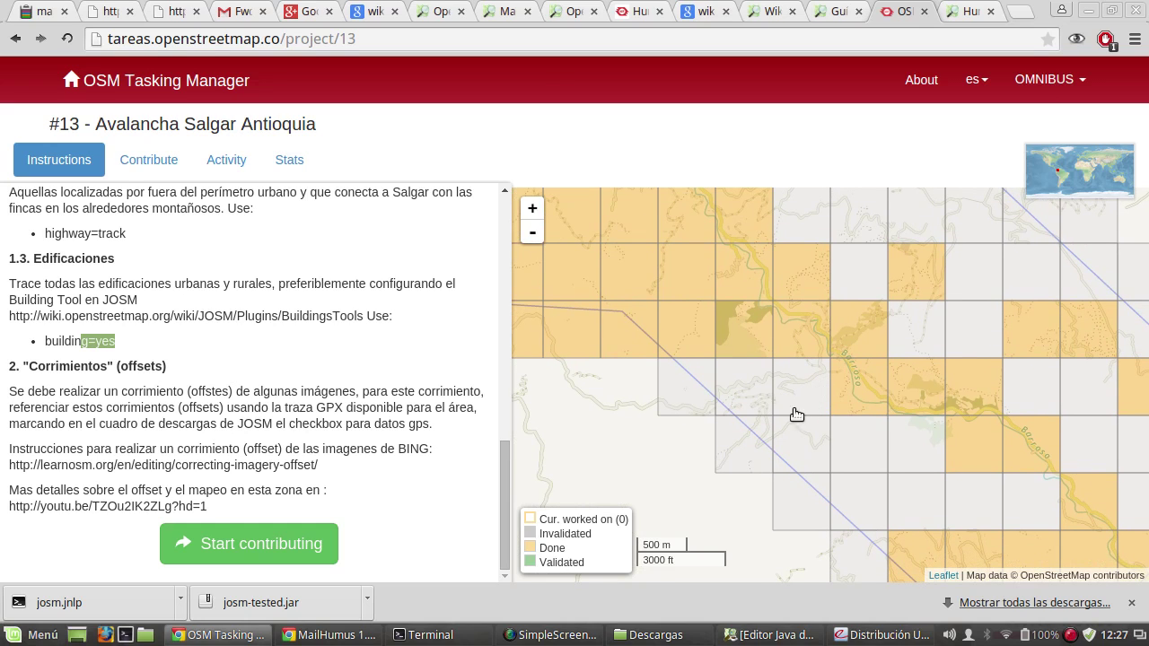
{"action": "left_click", "coordinate": [801, 396]}
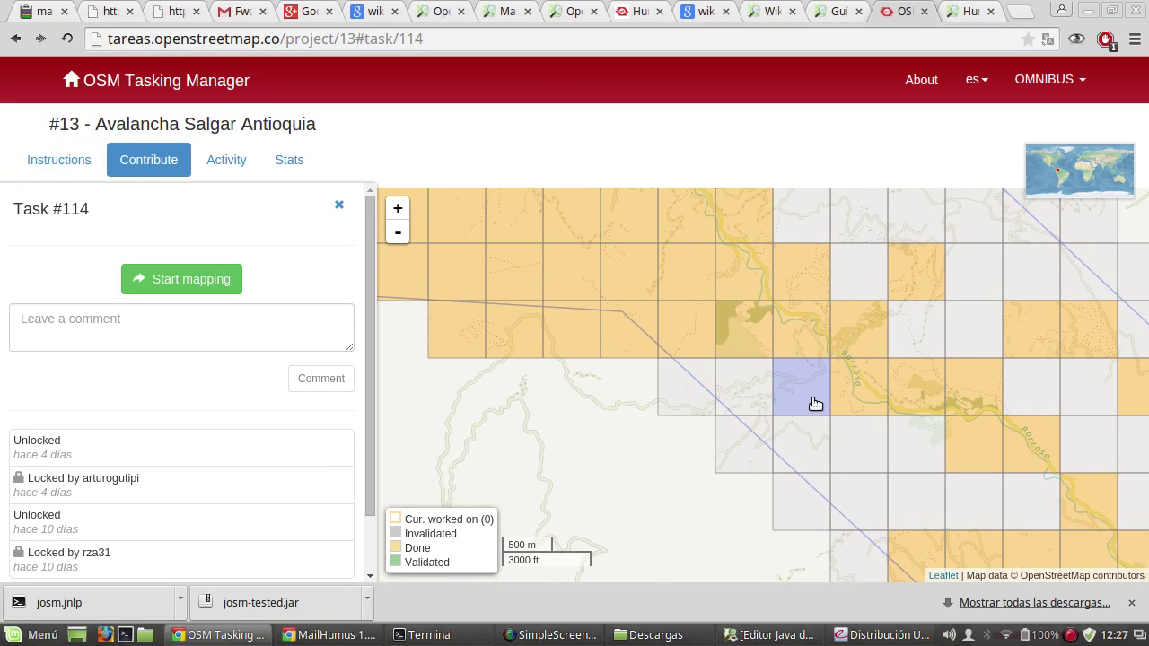
{"action": "scroll", "coordinate": [129, 474], "scroll_direction": "down", "scroll_amount": 1}
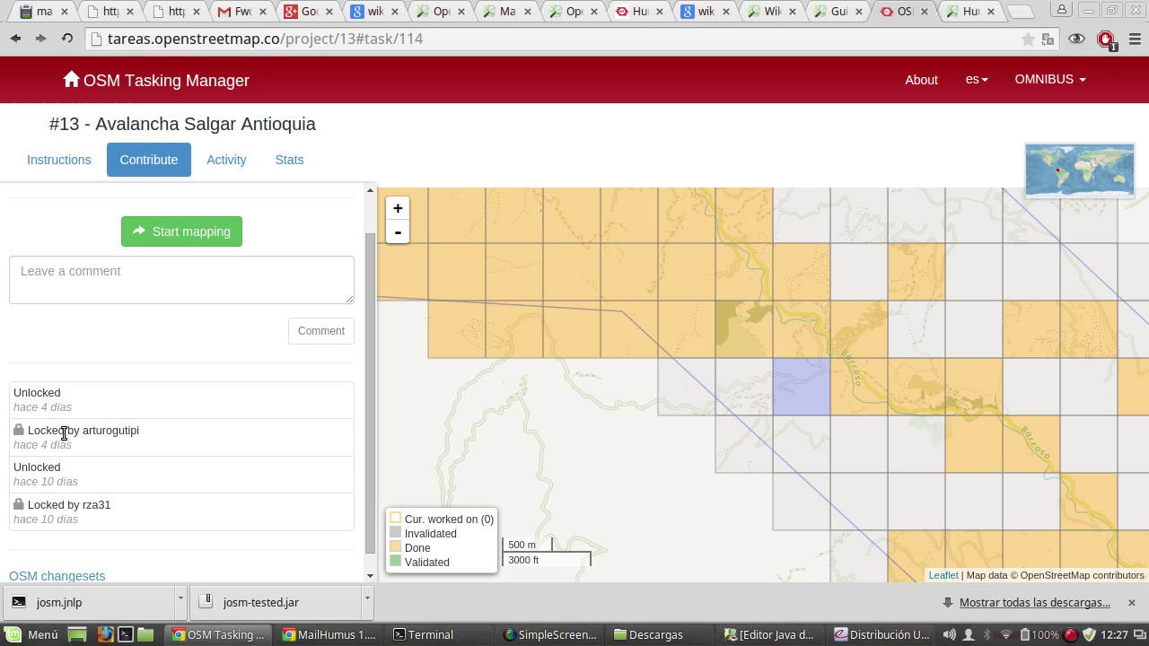
{"action": "left_click_drag", "start_coordinate": [141, 431], "coordinate": [96, 431]}
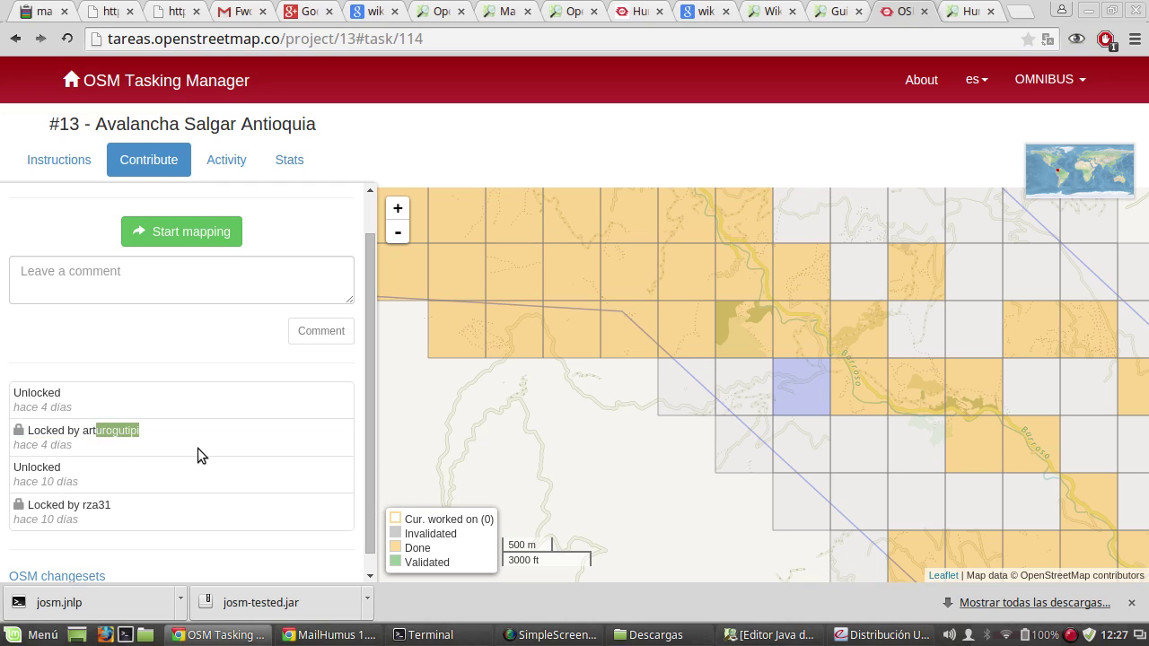
Step: Enter the comment "#BrigadaDigital Taller mapeo" for task #114 and start mapping to lock the task
{"action": "left_click", "coordinate": [171, 278]}
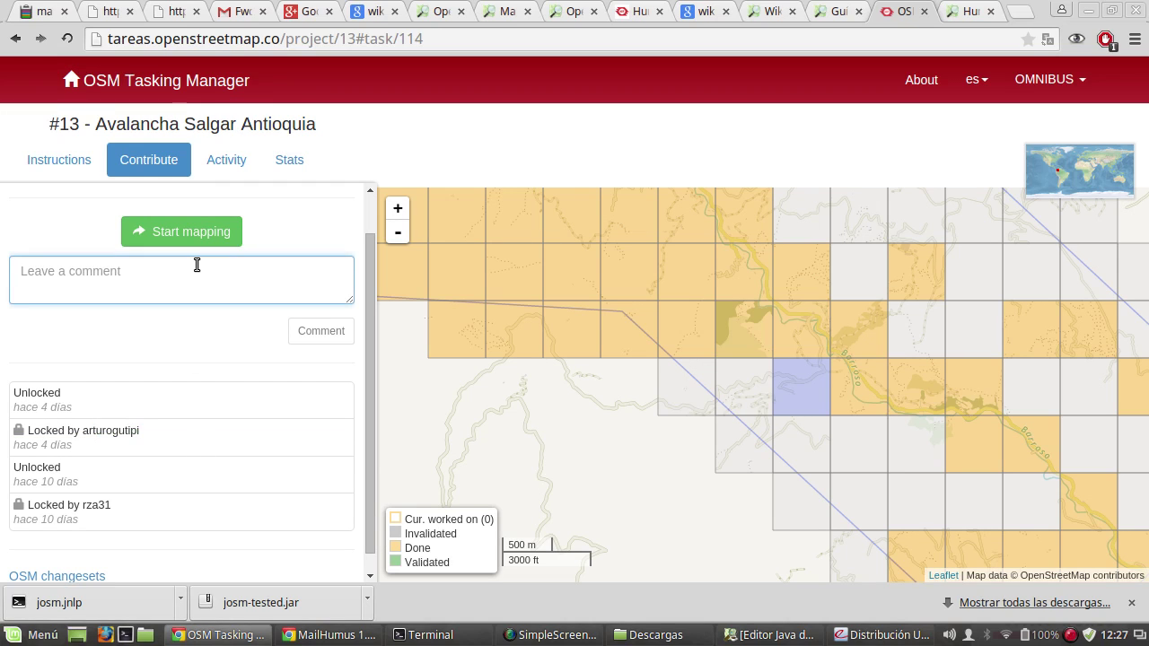
{"action": "type", "text": "#Brigad"}
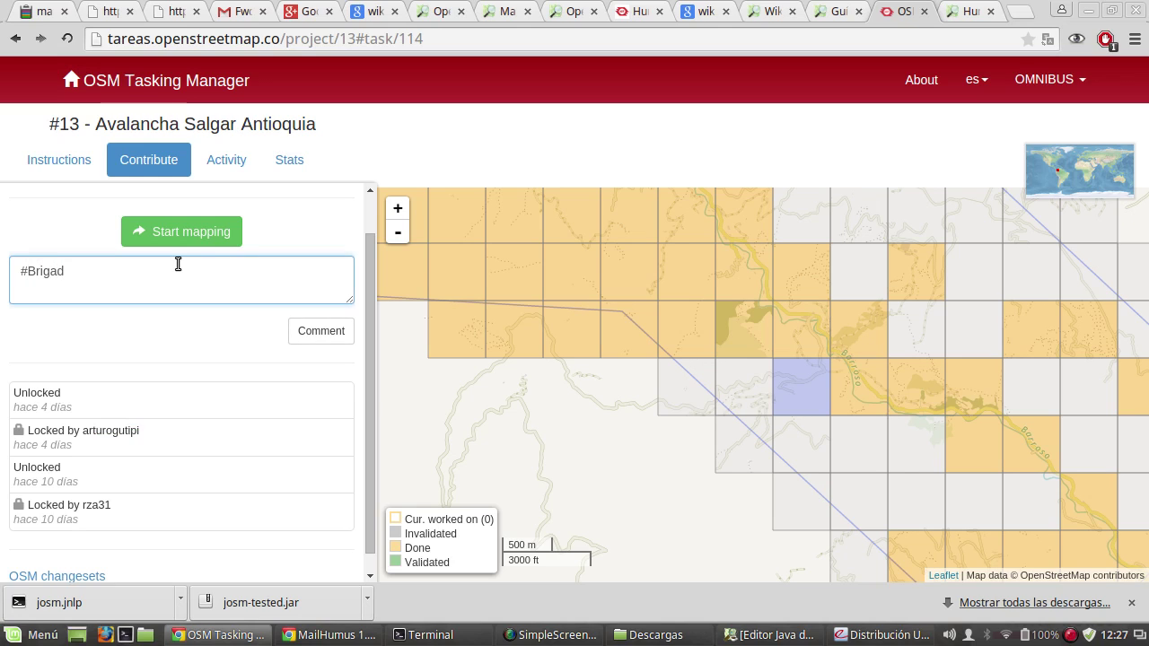
{"action": "type", "text": "aDigital Ta"}
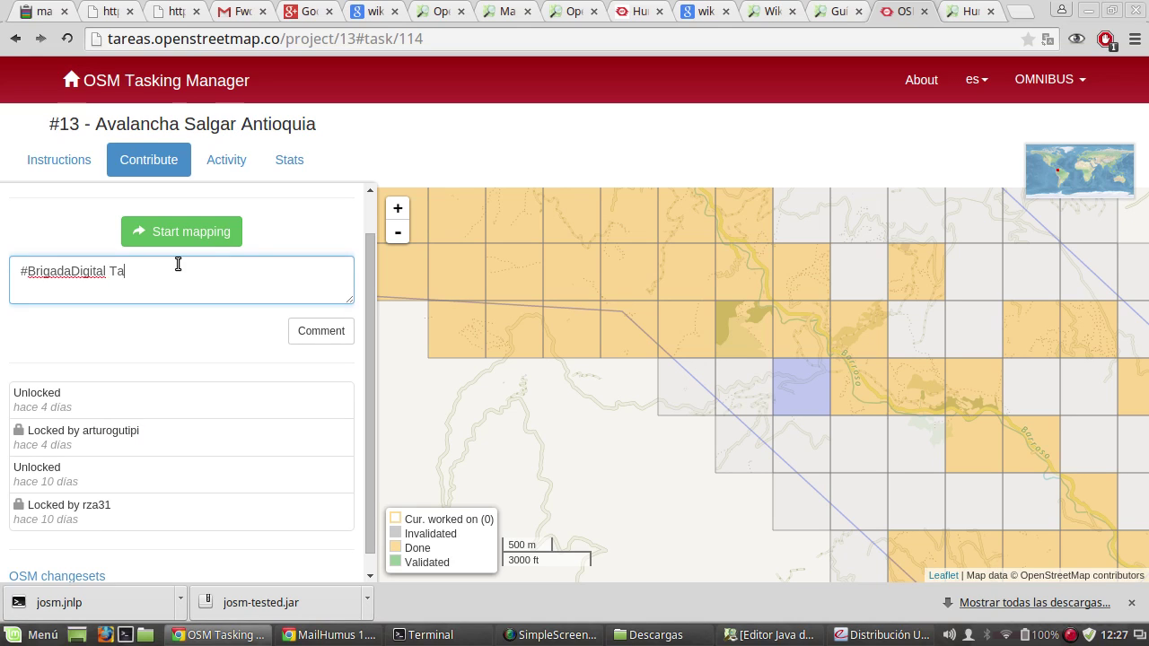
{"action": "type", "text": "ee"}
{"action": "key", "text": "BackSpace"}
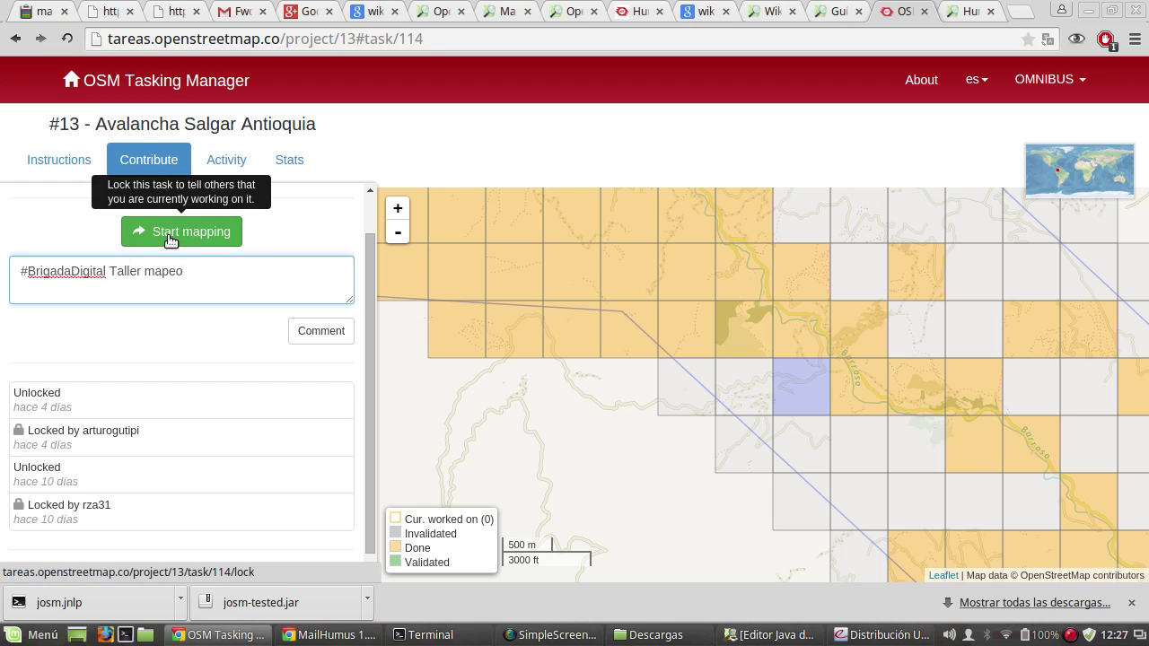
{"action": "left_click", "coordinate": [170, 237]}
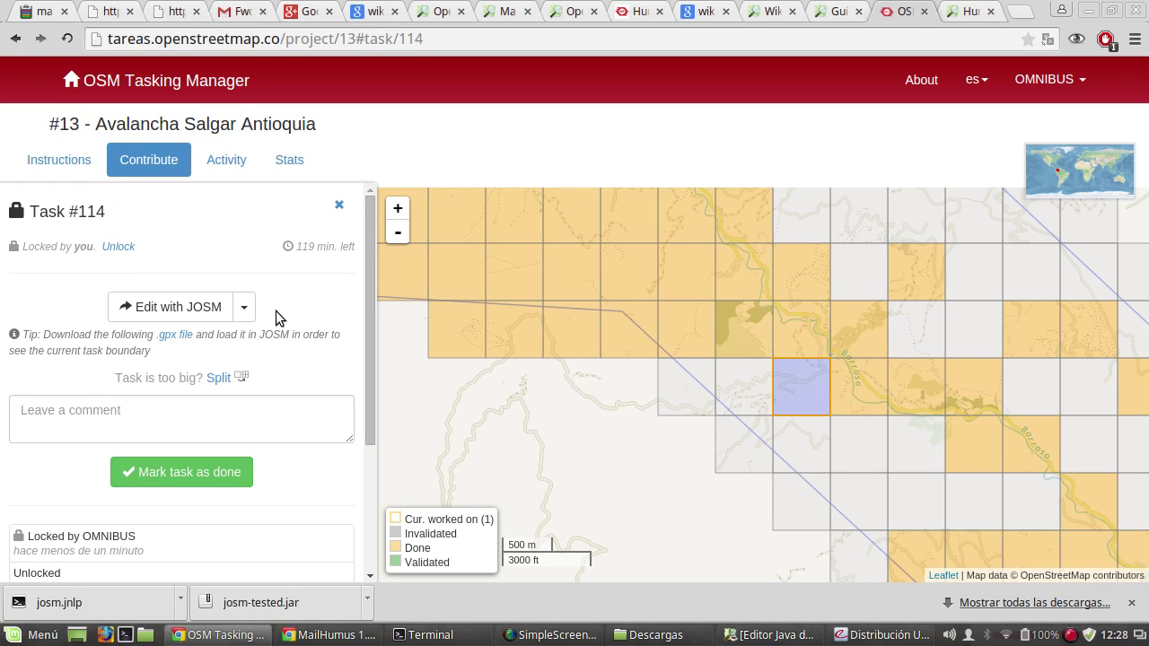
Step: Try to send task #114 from the Tasking Manager to JOSM as the editor
{"action": "left_click", "coordinate": [244, 307]}
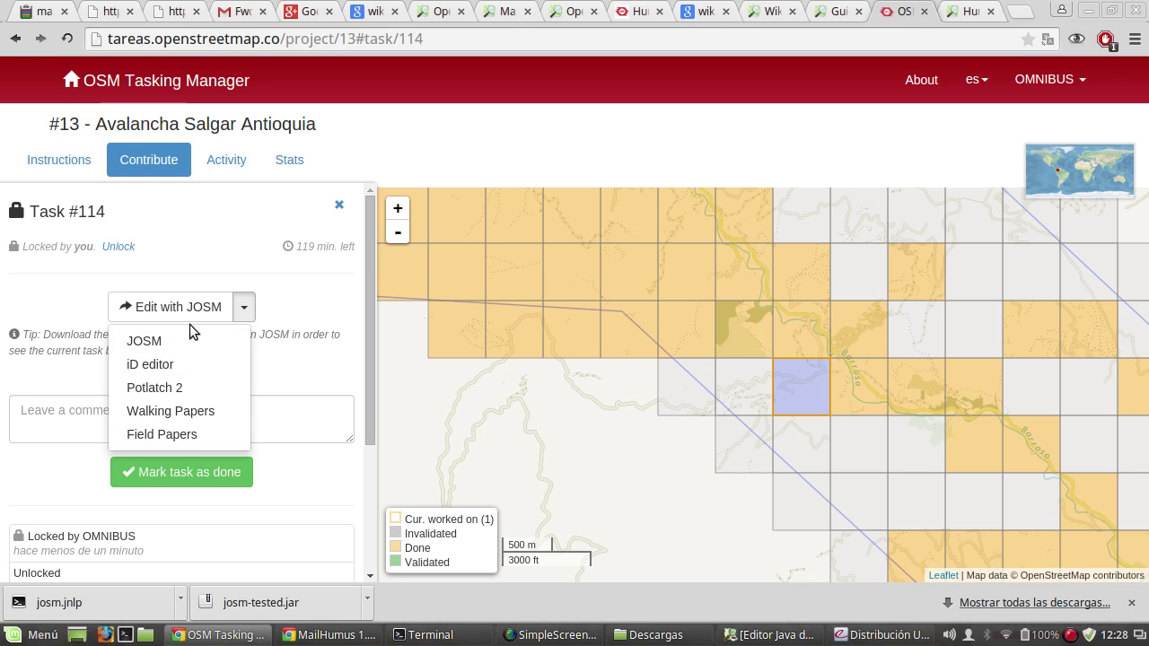
{"action": "left_click", "coordinate": [173, 345]}
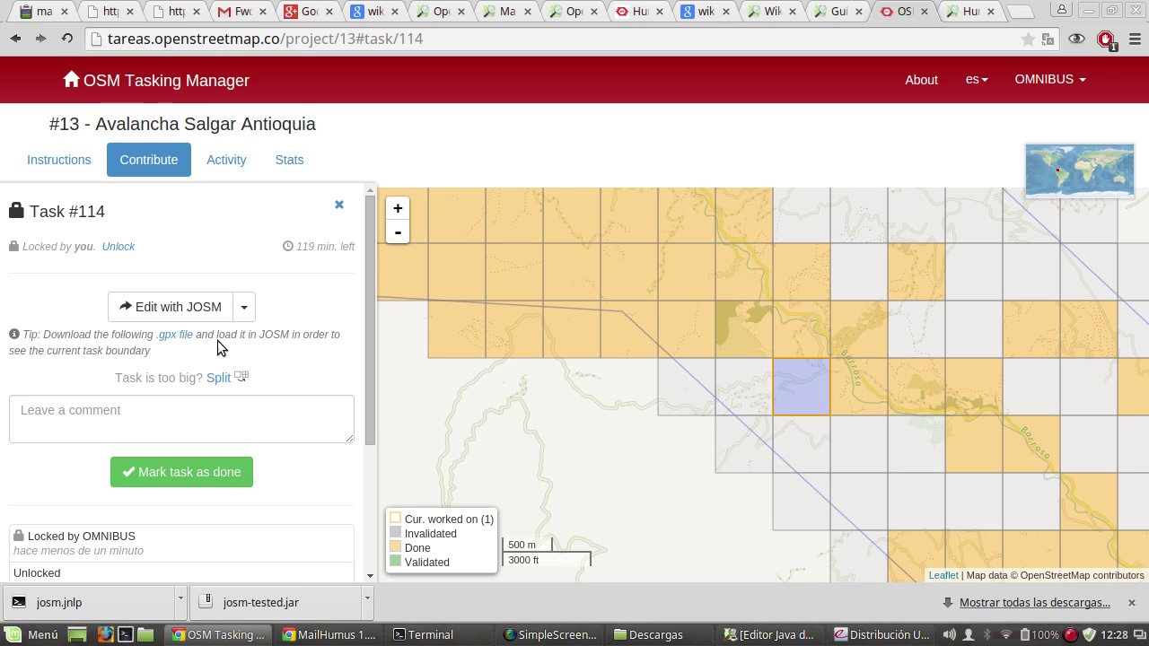
{"action": "left_click", "coordinate": [186, 313]}
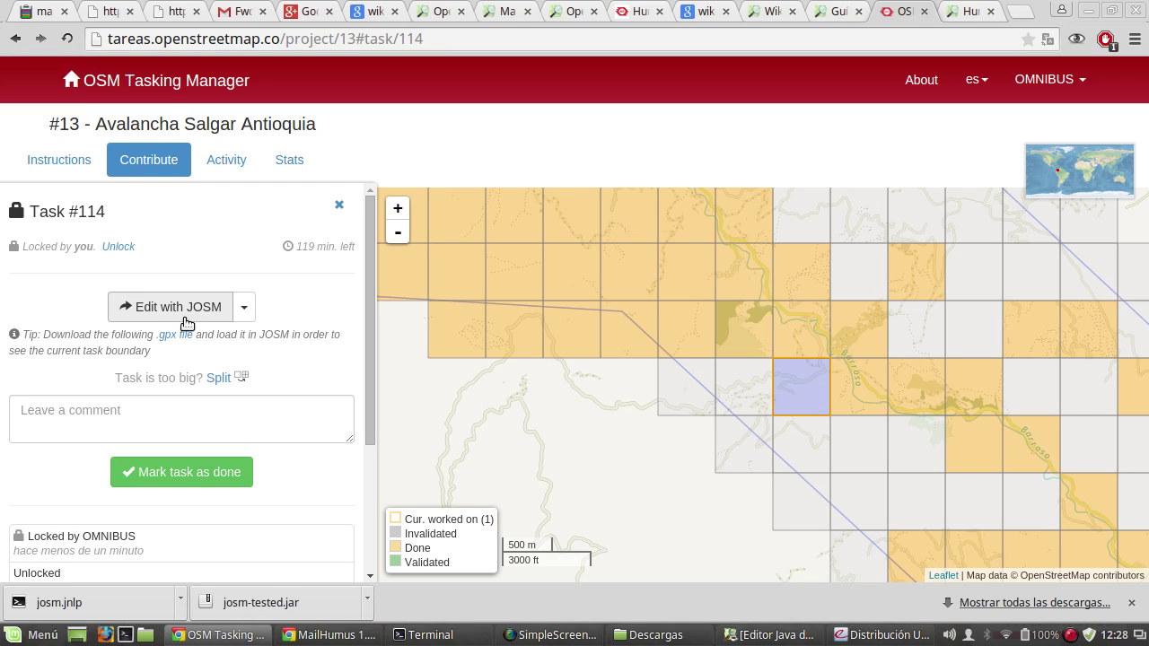
{"action": "left_click", "coordinate": [189, 316]}
{"action": "left_click", "coordinate": [243, 310]}
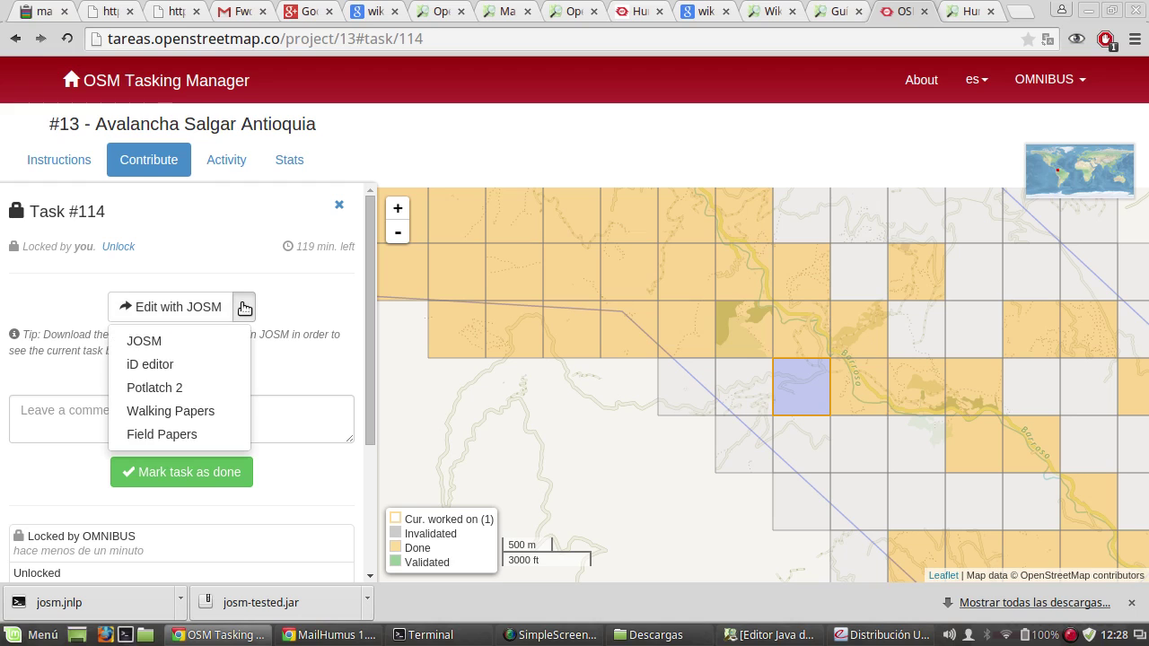
{"action": "left_click", "coordinate": [160, 338]}
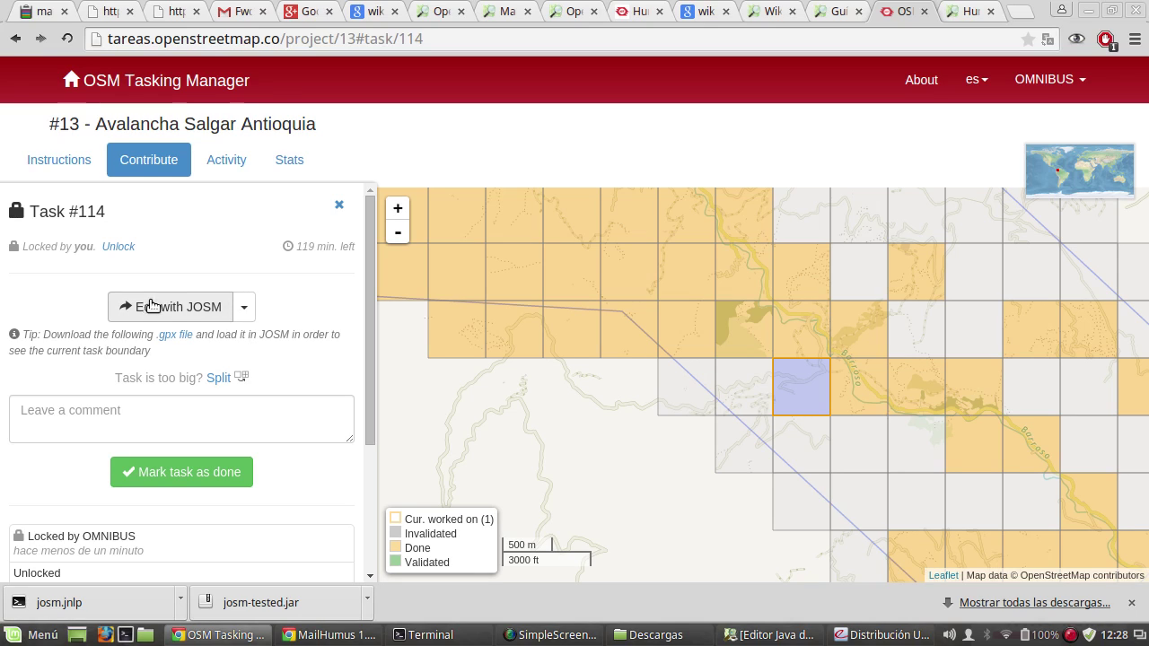
Step: Switch to JOSM and examine the area around Salgar and La Angostura for the task's downloaded data
{"action": "left_click", "coordinate": [757, 640]}
{"action": "scroll", "coordinate": [531, 348], "scroll_direction": "up", "scroll_amount": 5}
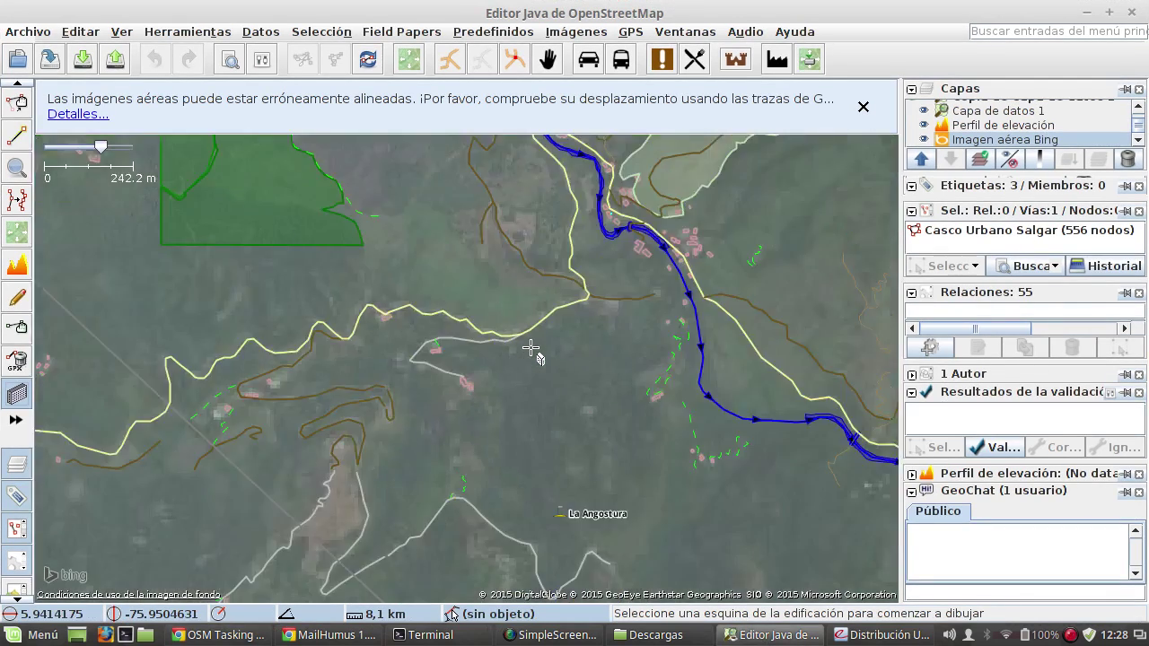
{"action": "scroll", "coordinate": [531, 349], "scroll_direction": "down", "scroll_amount": 4}
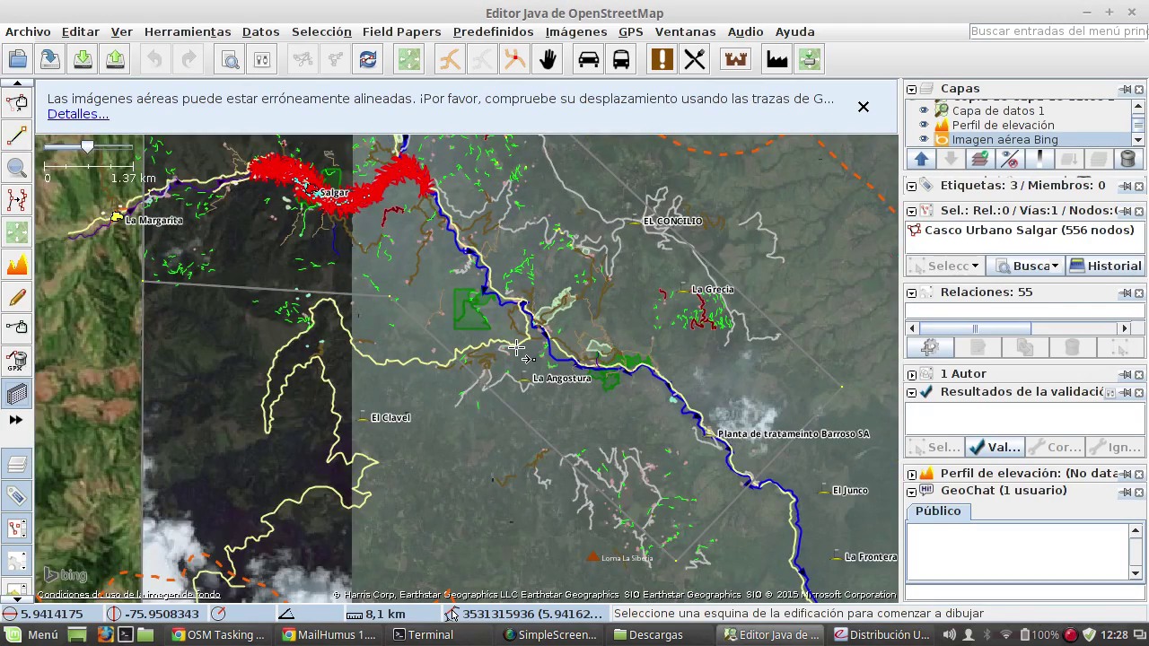
{"action": "scroll", "coordinate": [516, 348], "scroll_direction": "down", "scroll_amount": 4}
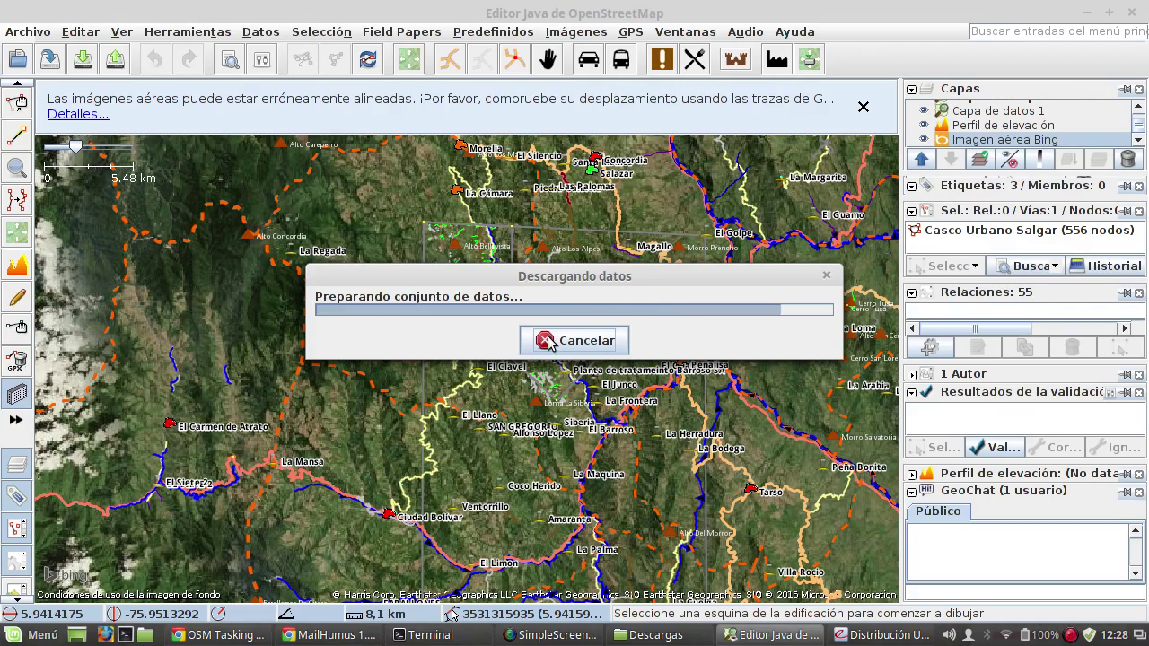
{"action": "scroll", "coordinate": [509, 330], "scroll_direction": "up", "scroll_amount": 2}
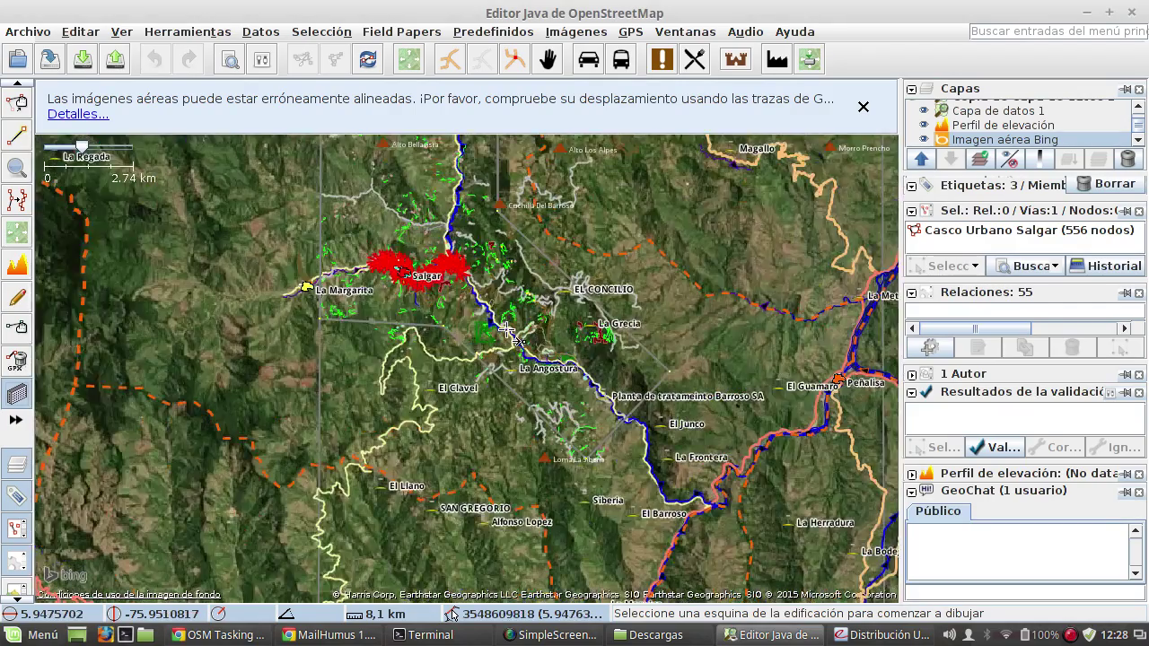
{"action": "scroll", "coordinate": [509, 330], "scroll_direction": "up", "scroll_amount": 4}
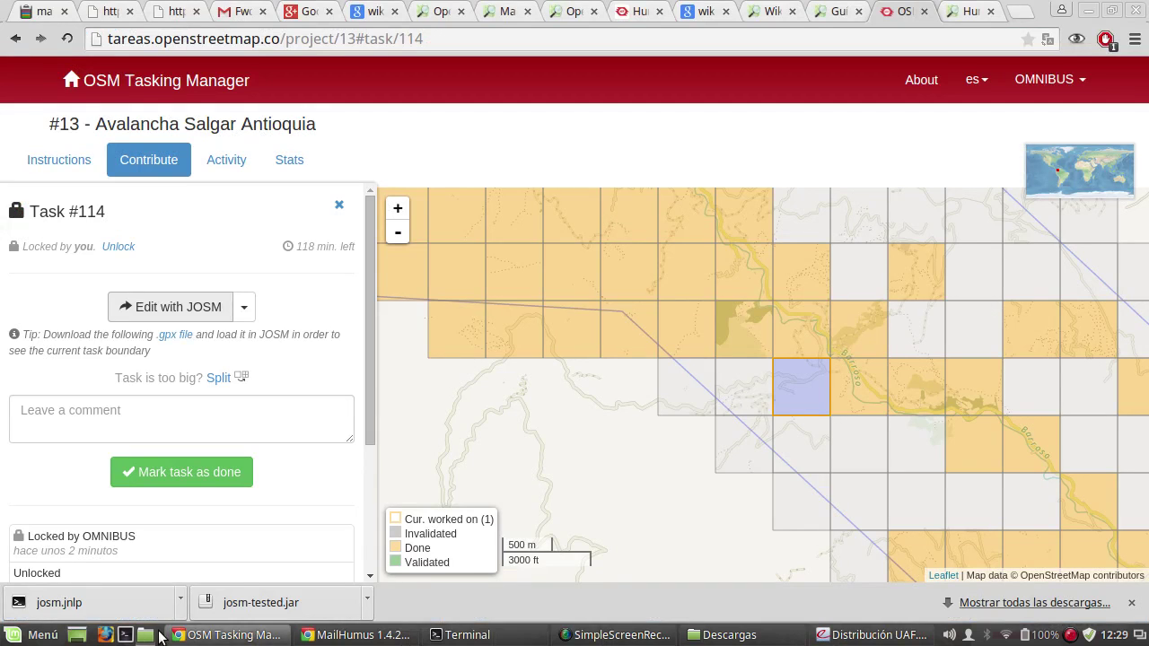
Step: Search the installed applications for "jos" and launch a fresh Josm session
{"action": "left_click", "coordinate": [34, 636]}
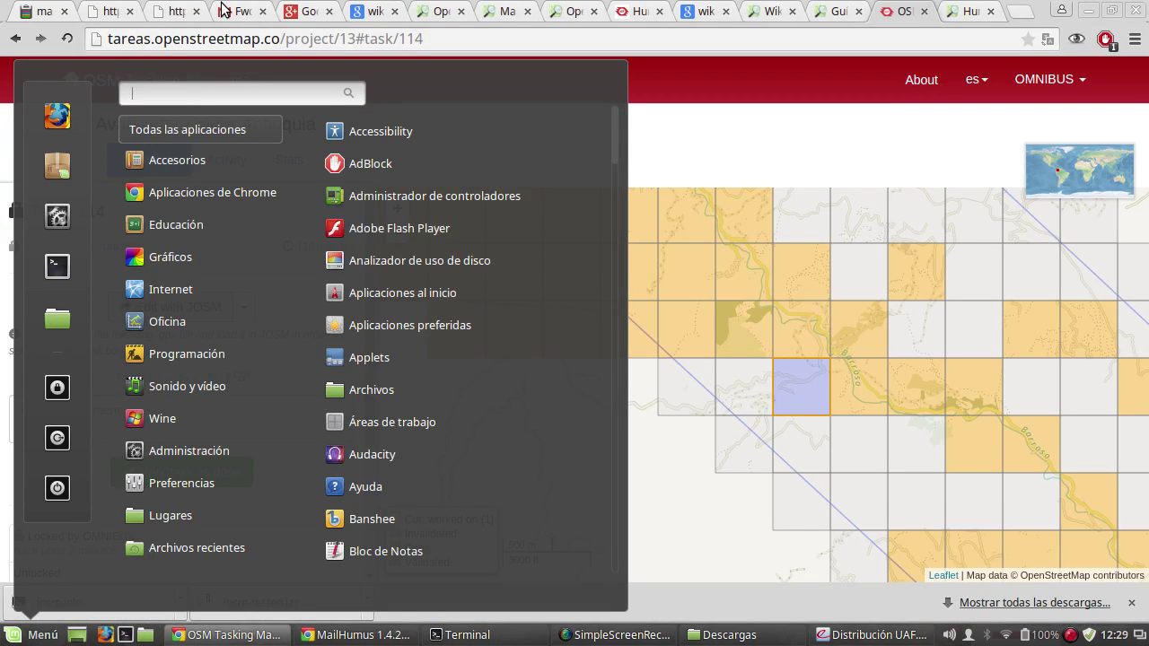
{"action": "type", "text": "jos"}
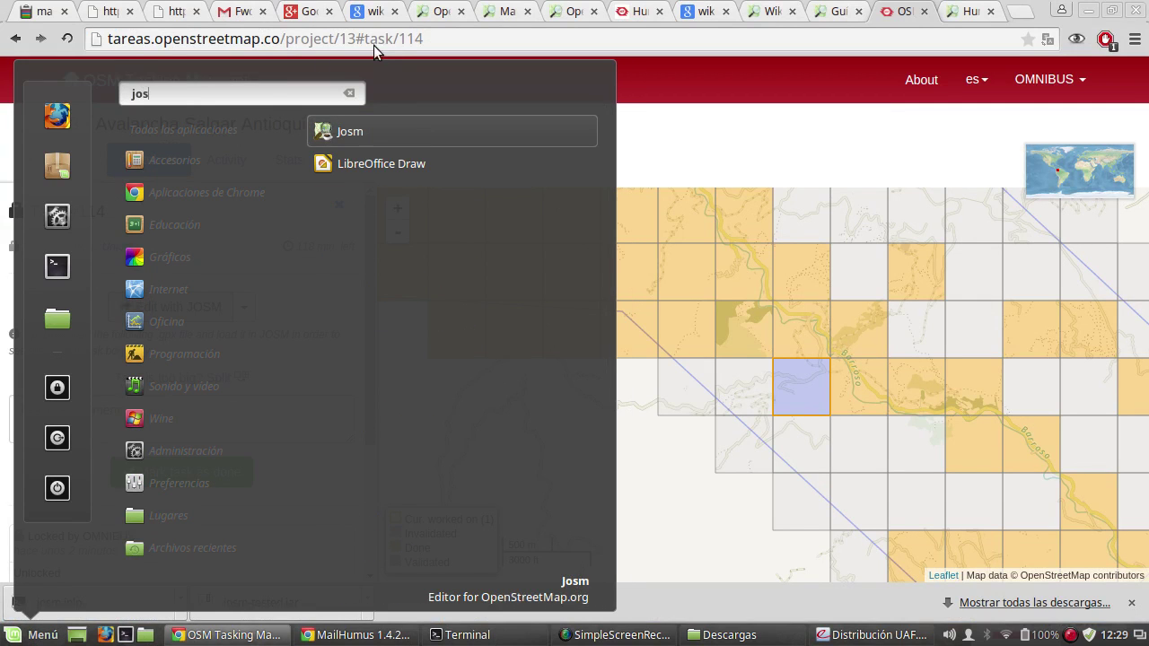
{"action": "left_click", "coordinate": [345, 132]}
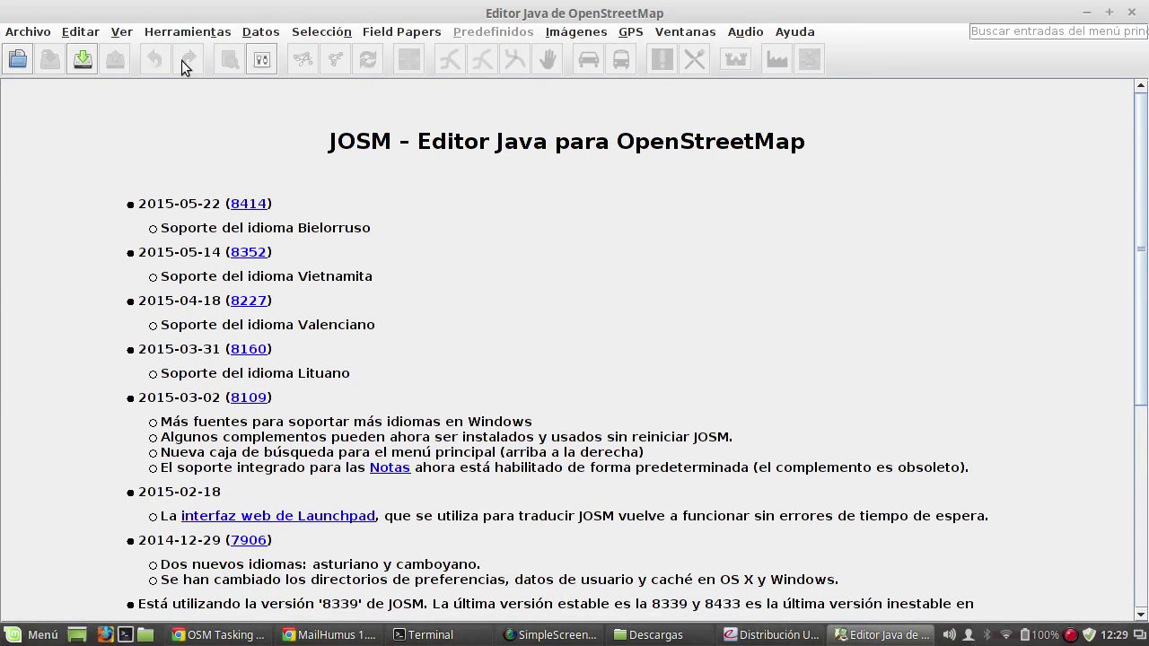
Step: Allow opening local files (Abrir archivos locales) in JOSM's remote control preferences and accept the settings
{"action": "left_click", "coordinate": [261, 61]}
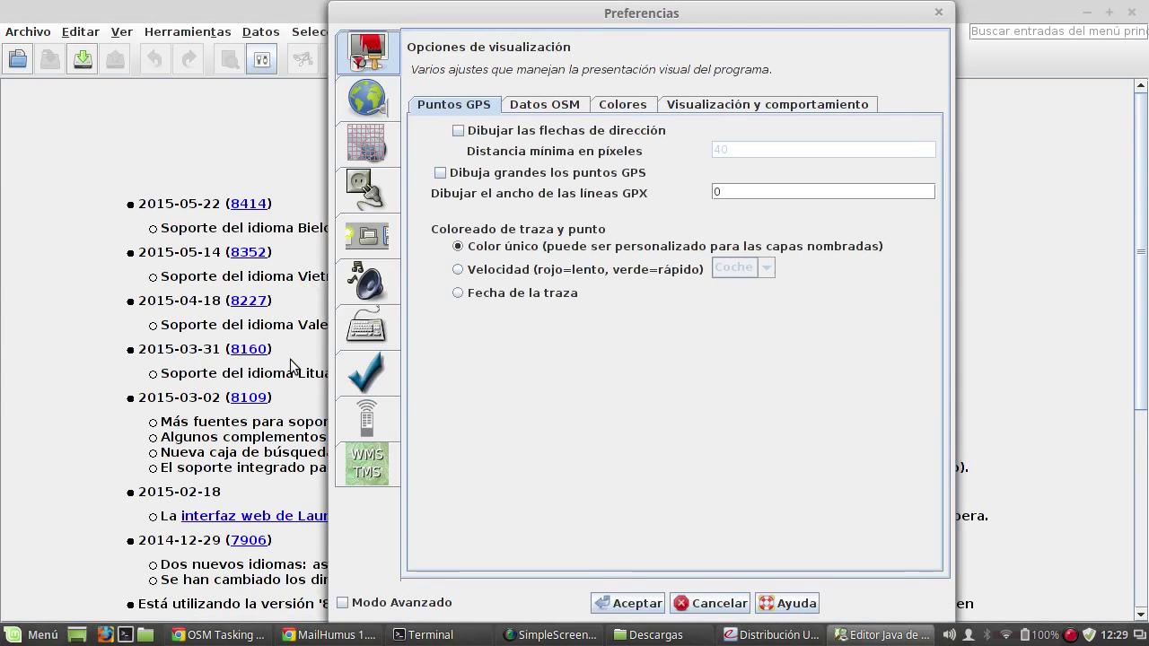
{"action": "left_click", "coordinate": [370, 422]}
{"action": "left_click", "coordinate": [434, 247]}
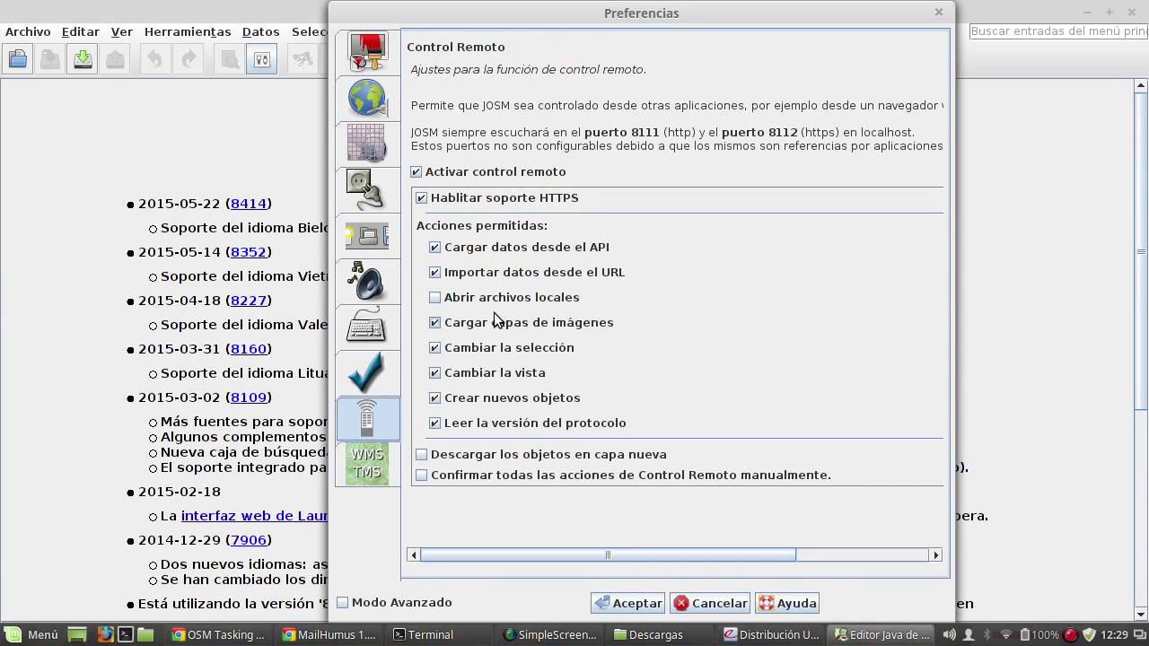
{"action": "left_click", "coordinate": [437, 299]}
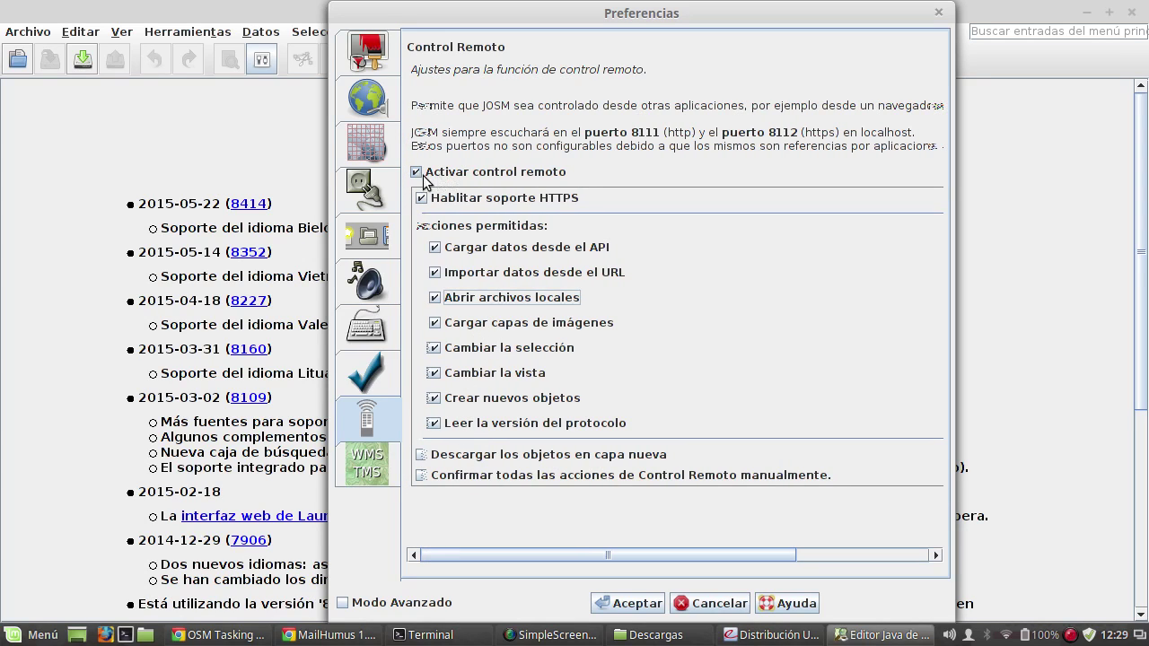
{"action": "left_click", "coordinate": [637, 605]}
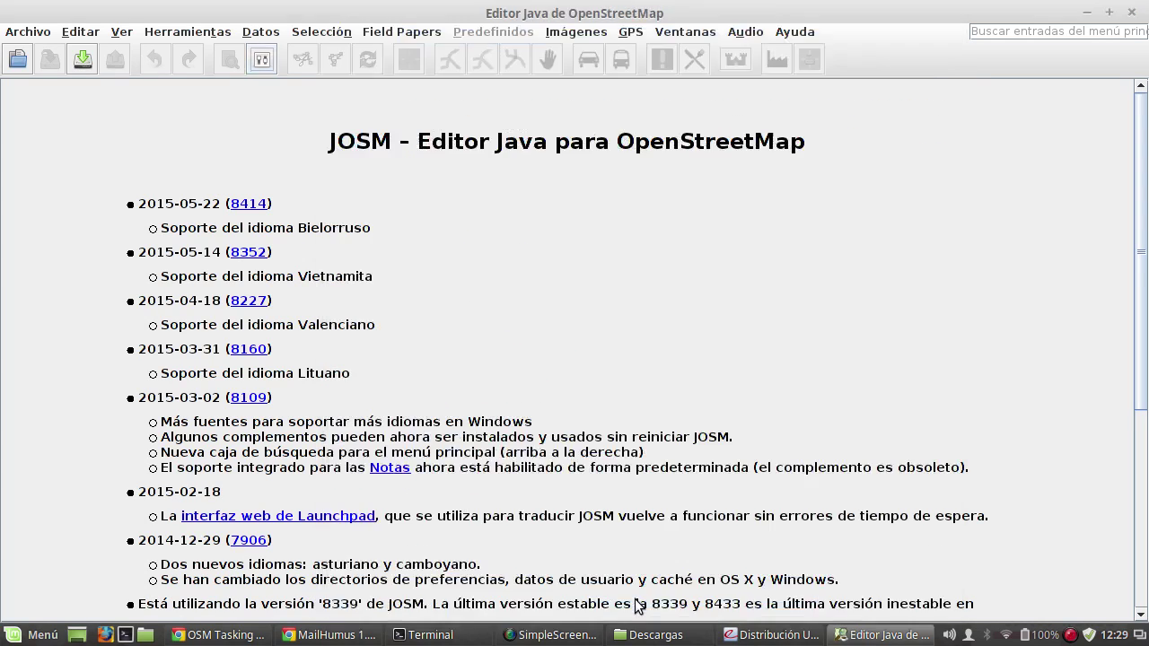
Step: Return to the Tasking Manager and load task #114 into JOSM for editing
{"action": "left_click", "coordinate": [214, 635]}
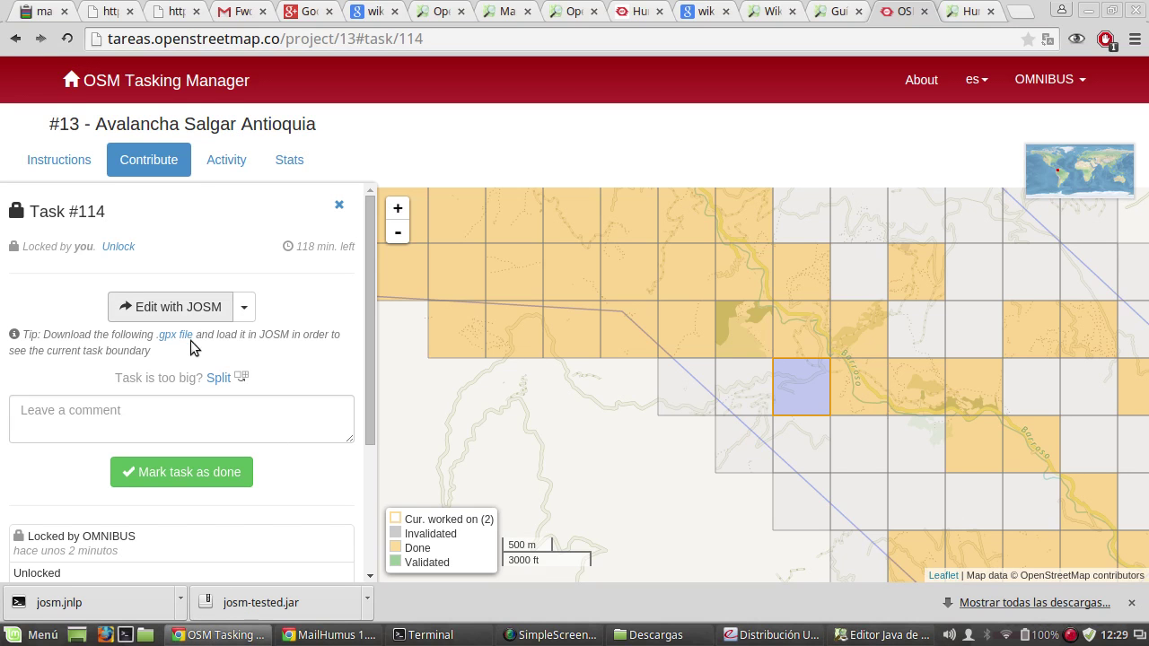
{"action": "left_click", "coordinate": [244, 310]}
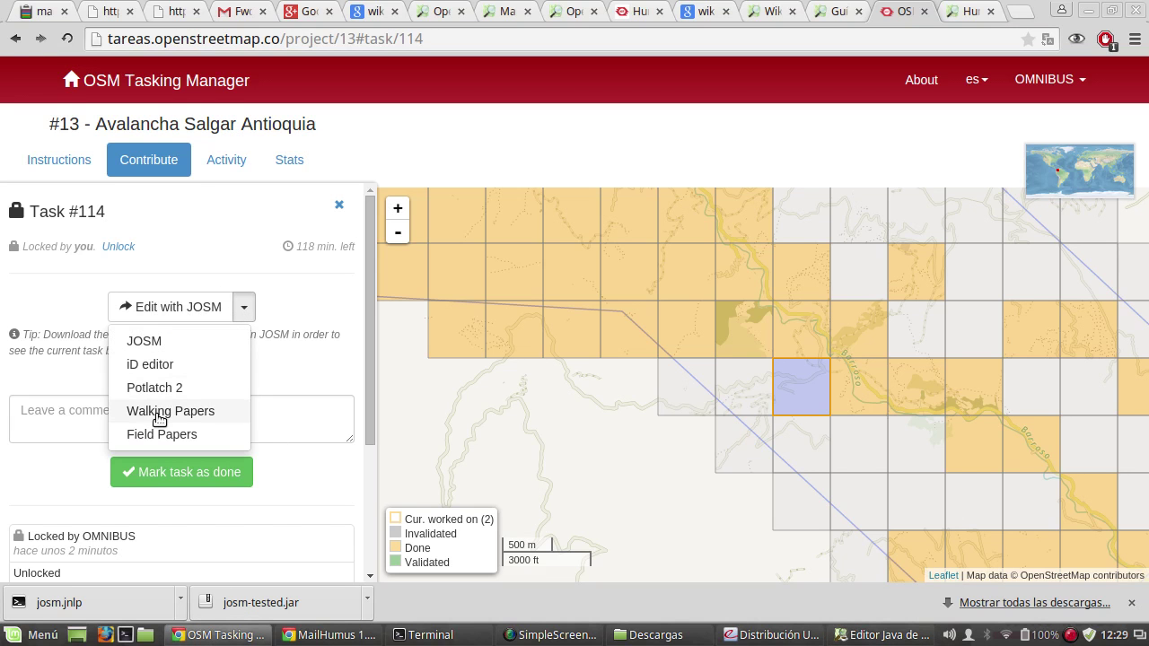
{"action": "left_click", "coordinate": [159, 342]}
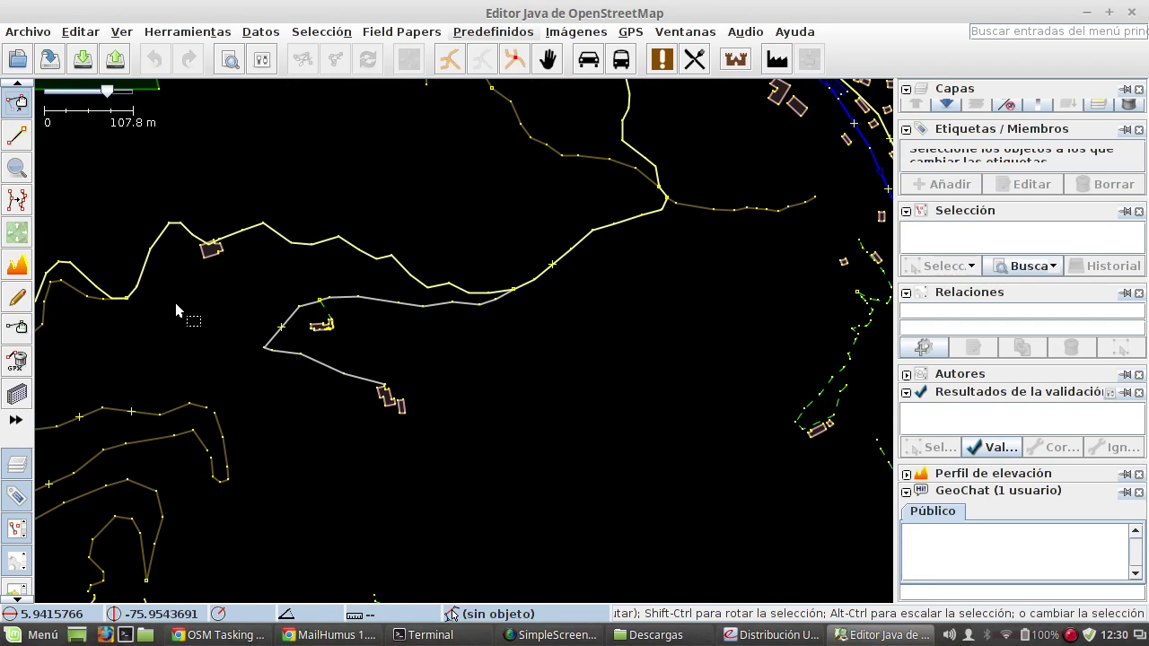
{"action": "scroll", "coordinate": [377, 287], "scroll_direction": "down", "scroll_amount": 1}
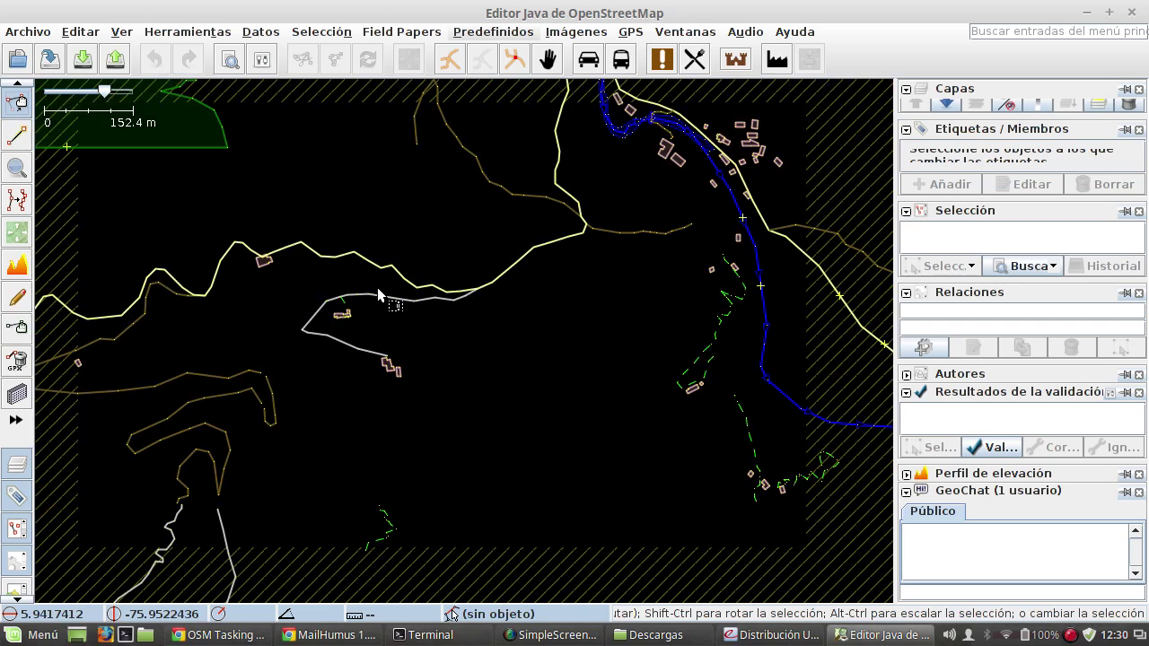
{"action": "left_click", "coordinate": [380, 286]}
{"action": "scroll", "coordinate": [380, 286], "scroll_direction": "down", "scroll_amount": 1}
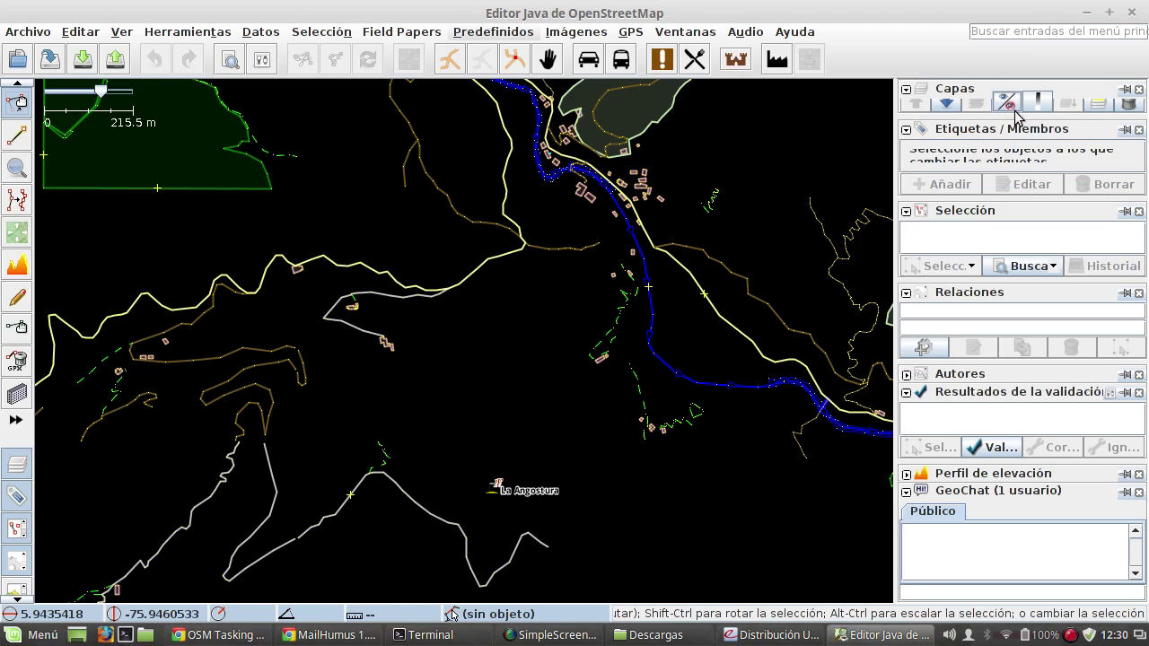
Step: Collapse the Etiquetas / Miembros section and add Bing aerial imagery beneath the map data
{"action": "left_click", "coordinate": [906, 130]}
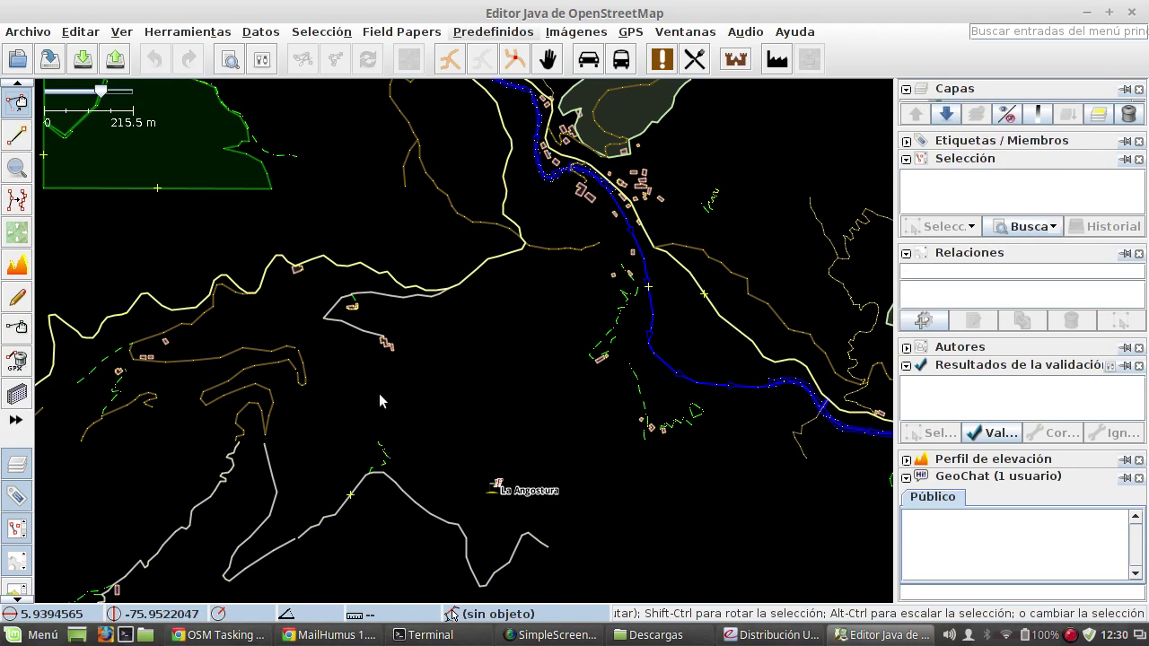
{"action": "scroll", "coordinate": [420, 342], "scroll_direction": "down", "scroll_amount": 1}
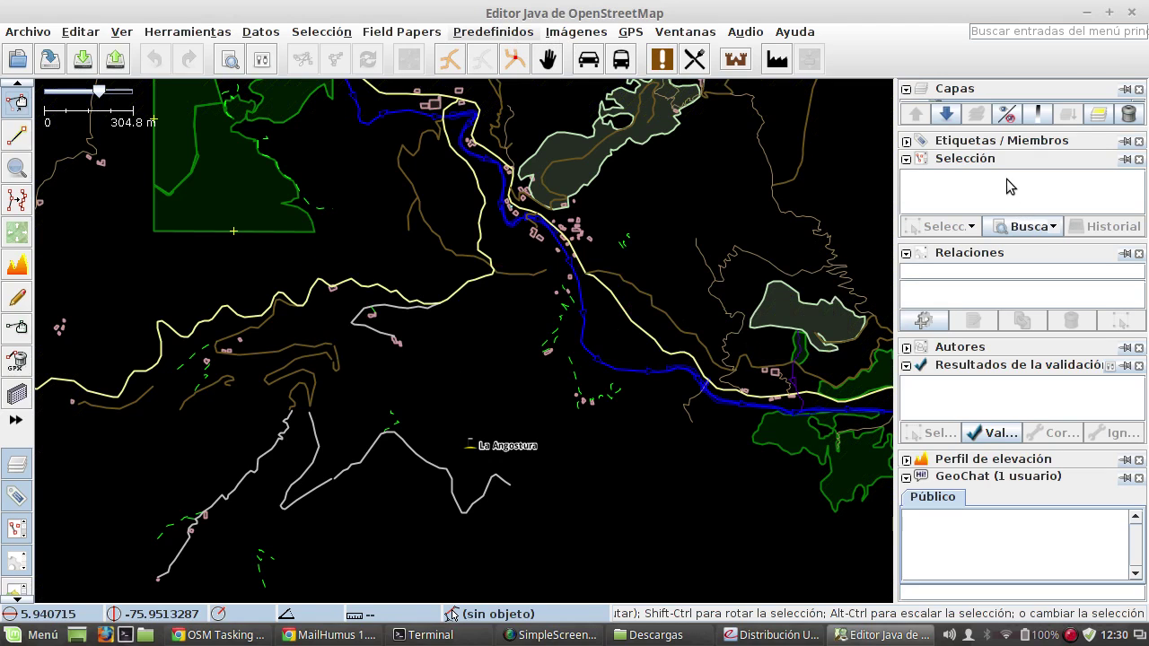
{"action": "left_click", "coordinate": [577, 33]}
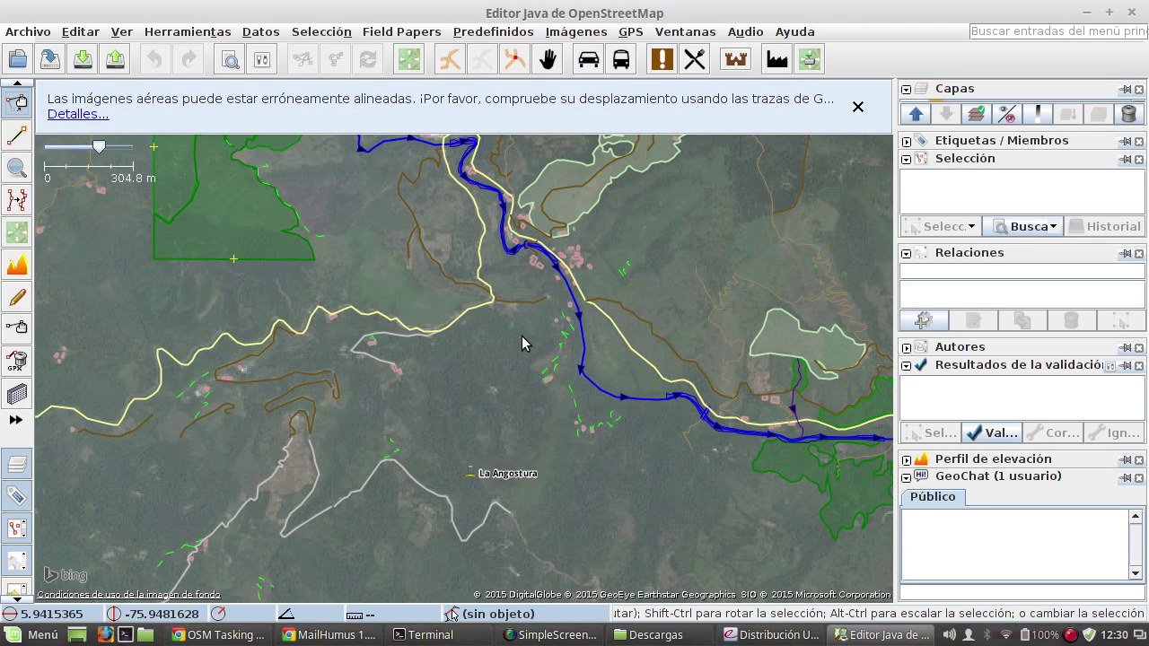
{"action": "scroll", "coordinate": [525, 344], "scroll_direction": "down", "scroll_amount": 1}
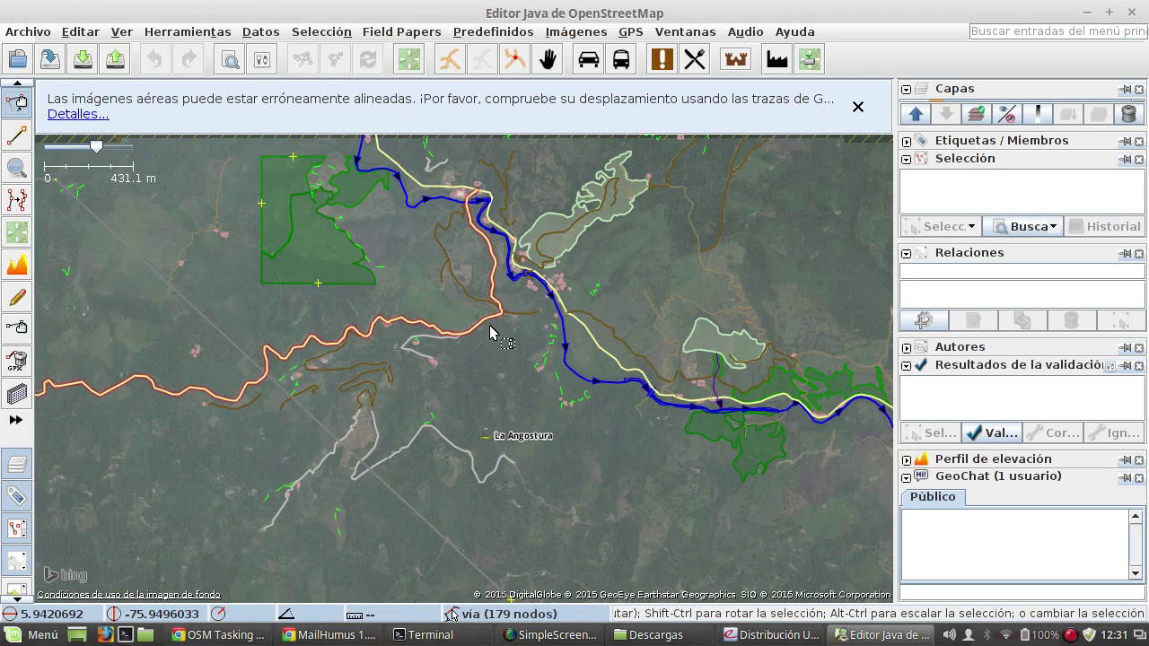
{"action": "scroll", "coordinate": [489, 337], "scroll_direction": "up", "scroll_amount": 1}
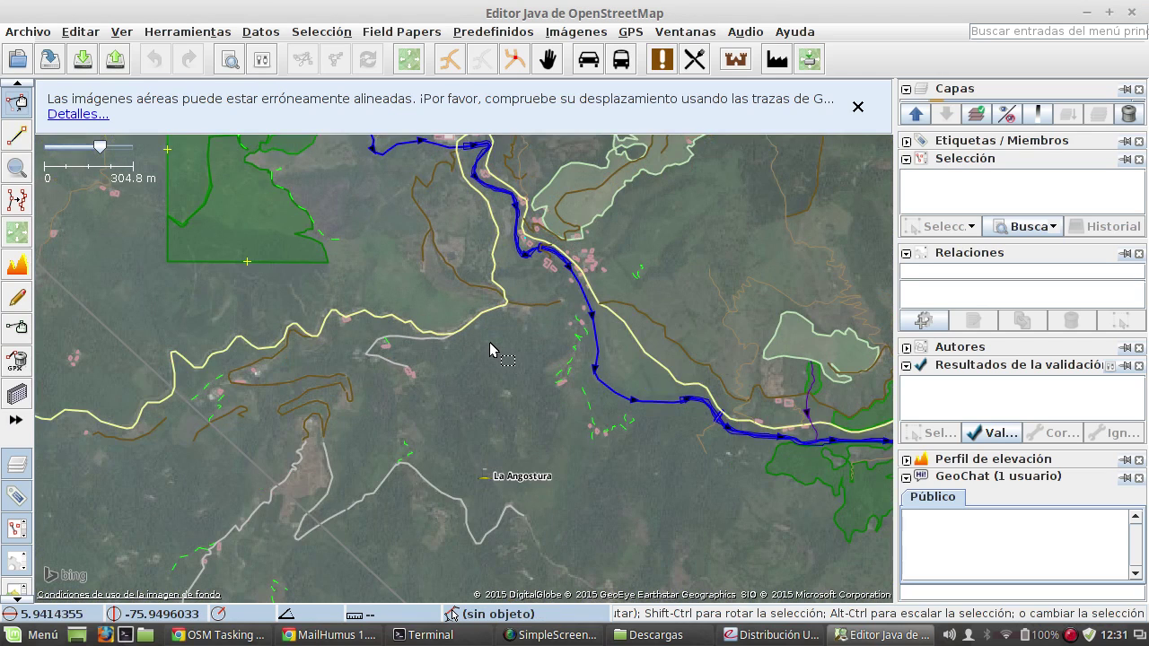
Step: Return to the Tasking Manager and save task #114's boundary file as 114.gpx in the Descargas folder
{"action": "left_click", "coordinate": [252, 637]}
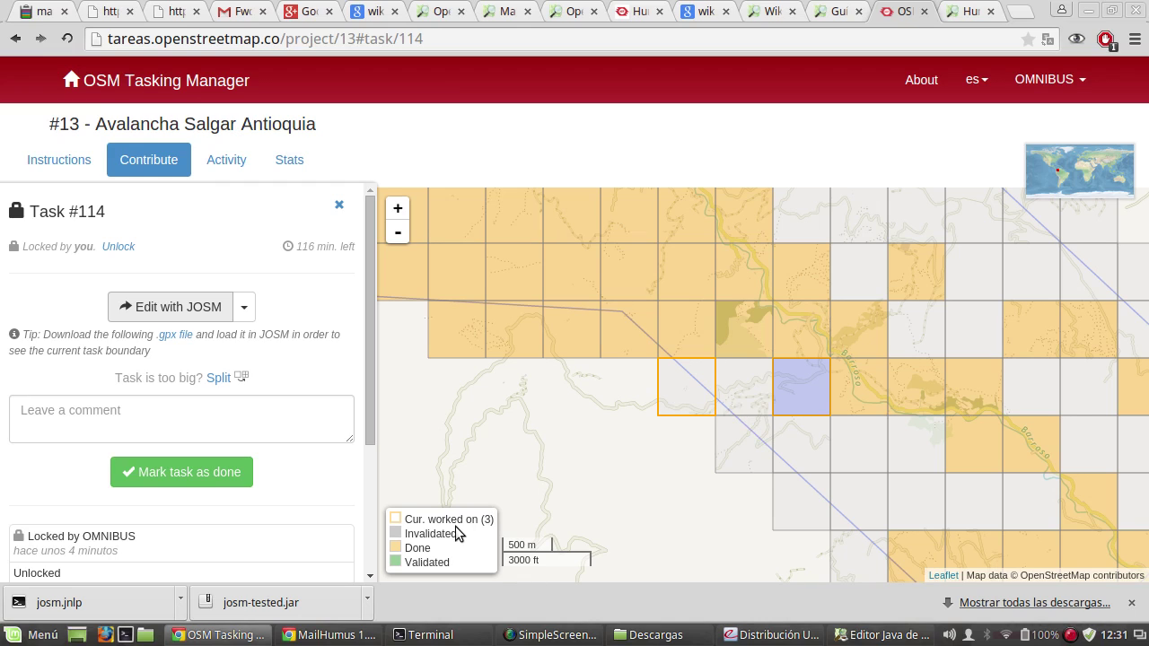
{"action": "left_click", "coordinate": [176, 341]}
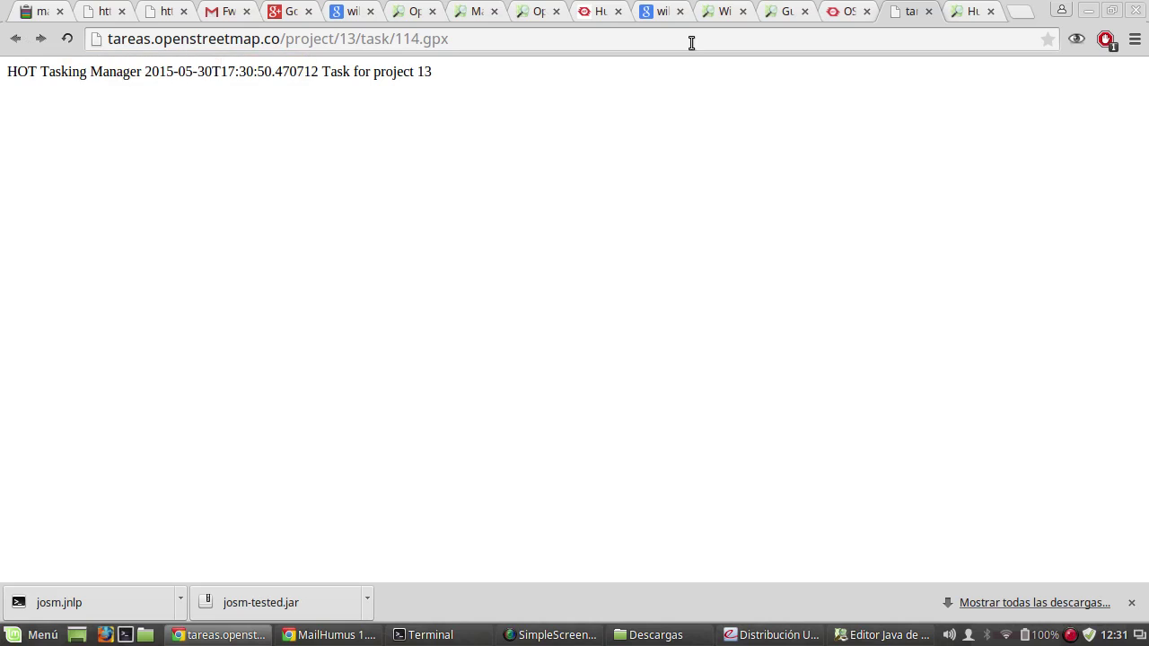
{"action": "left_click", "coordinate": [928, 11]}
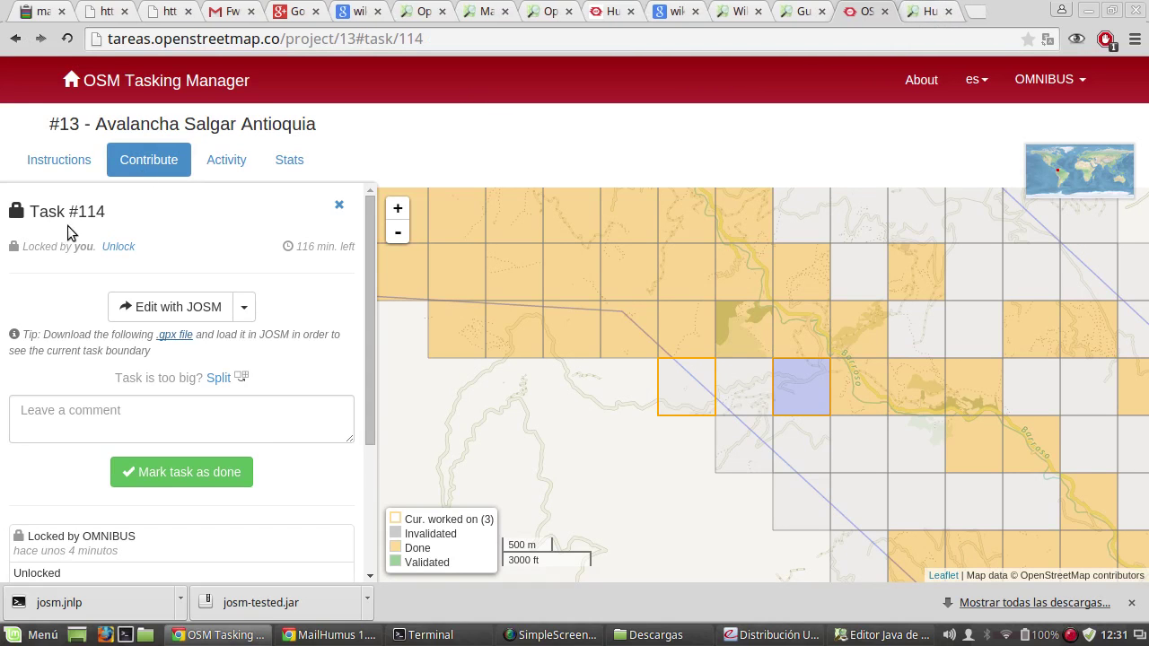
{"action": "right_click", "coordinate": [172, 339]}
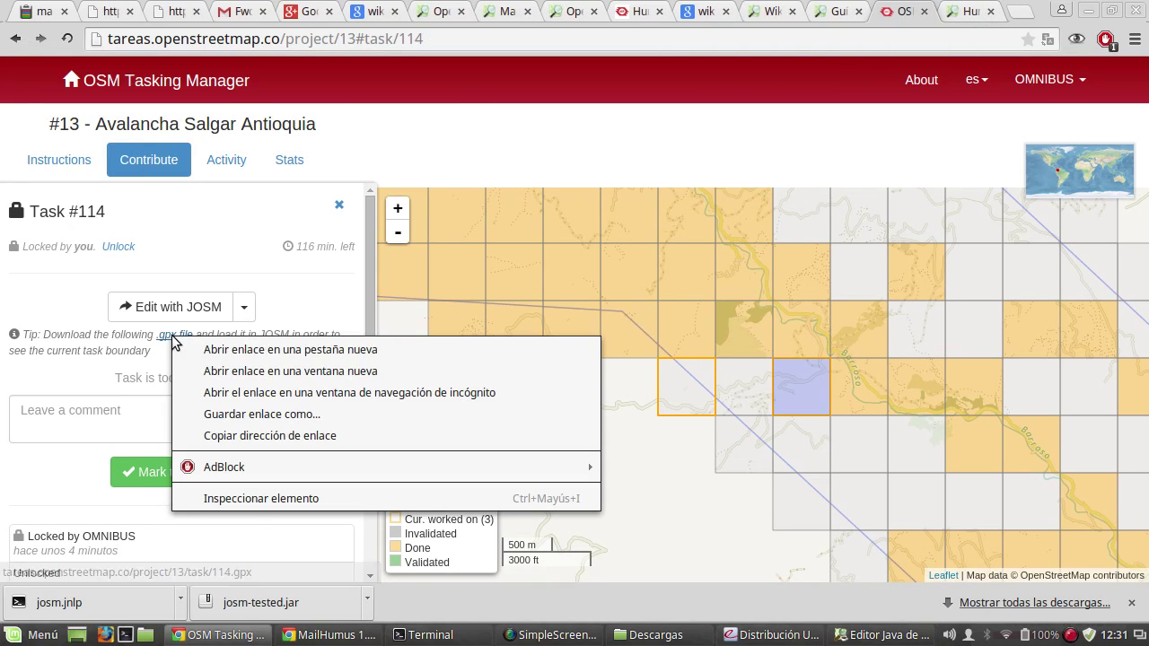
{"action": "left_click", "coordinate": [241, 413]}
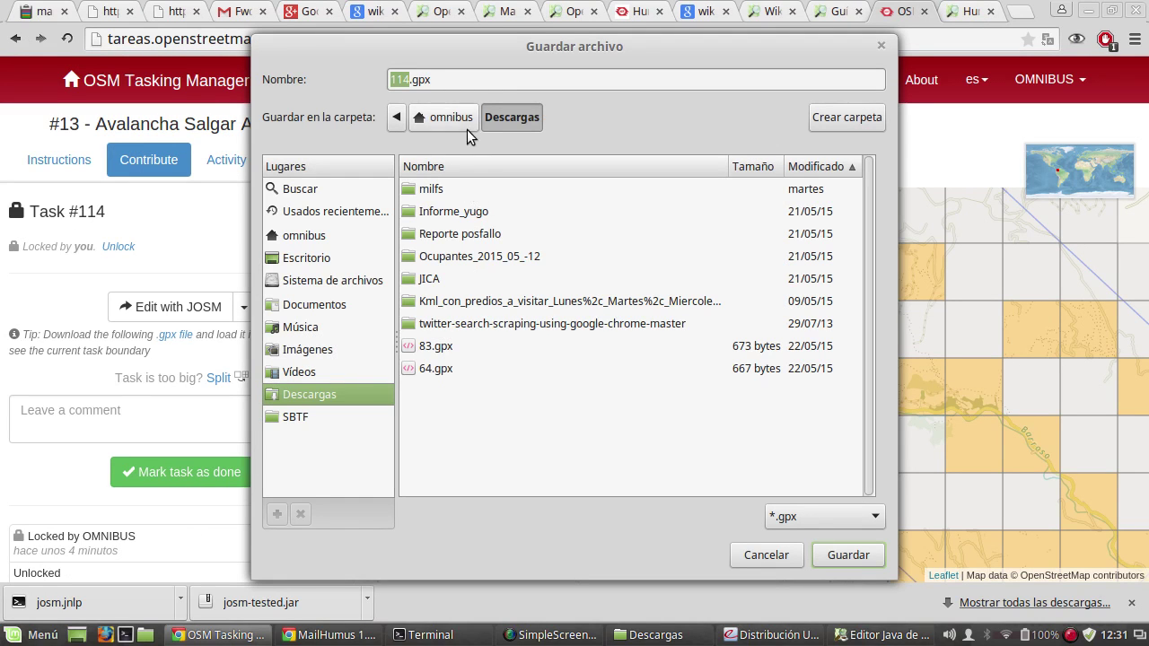
{"action": "left_click", "coordinate": [840, 557]}
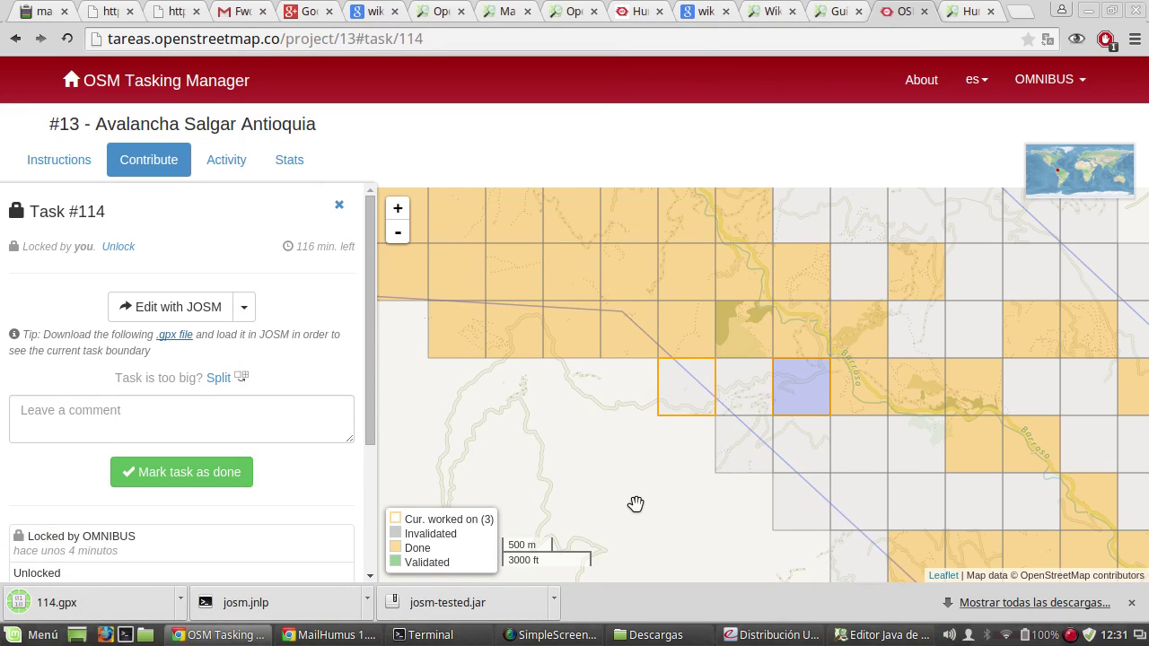
Step: Switch to JOSM and open the task boundary file 114.gpx from the Descargas folder
{"action": "left_click", "coordinate": [915, 640]}
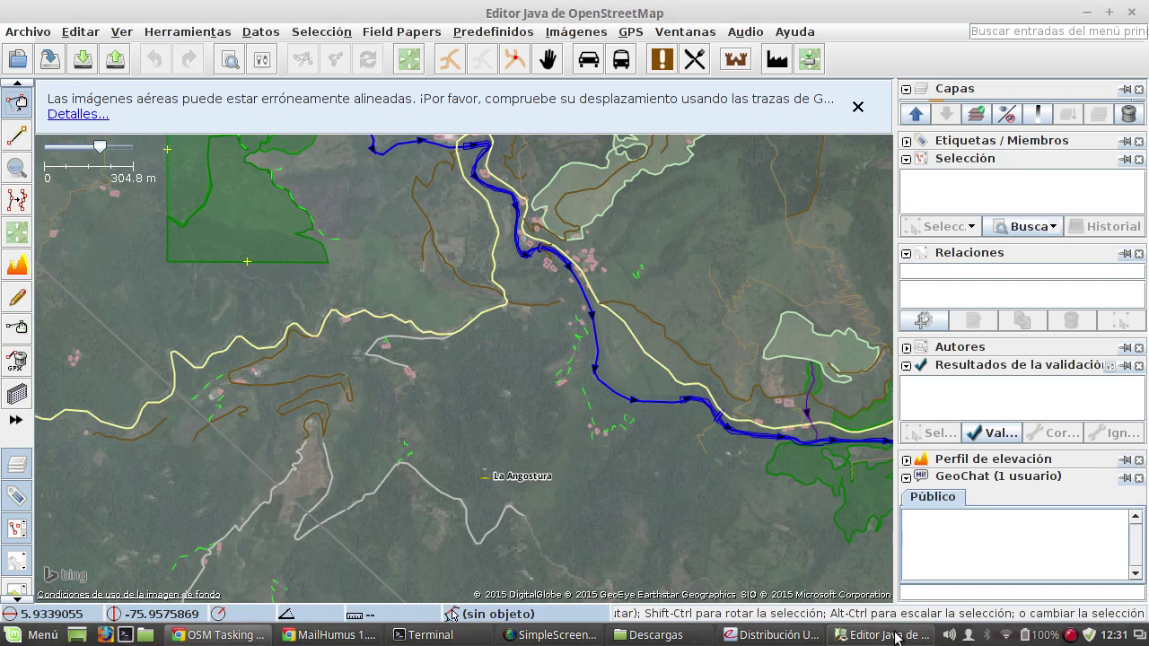
{"action": "left_click", "coordinate": [35, 32]}
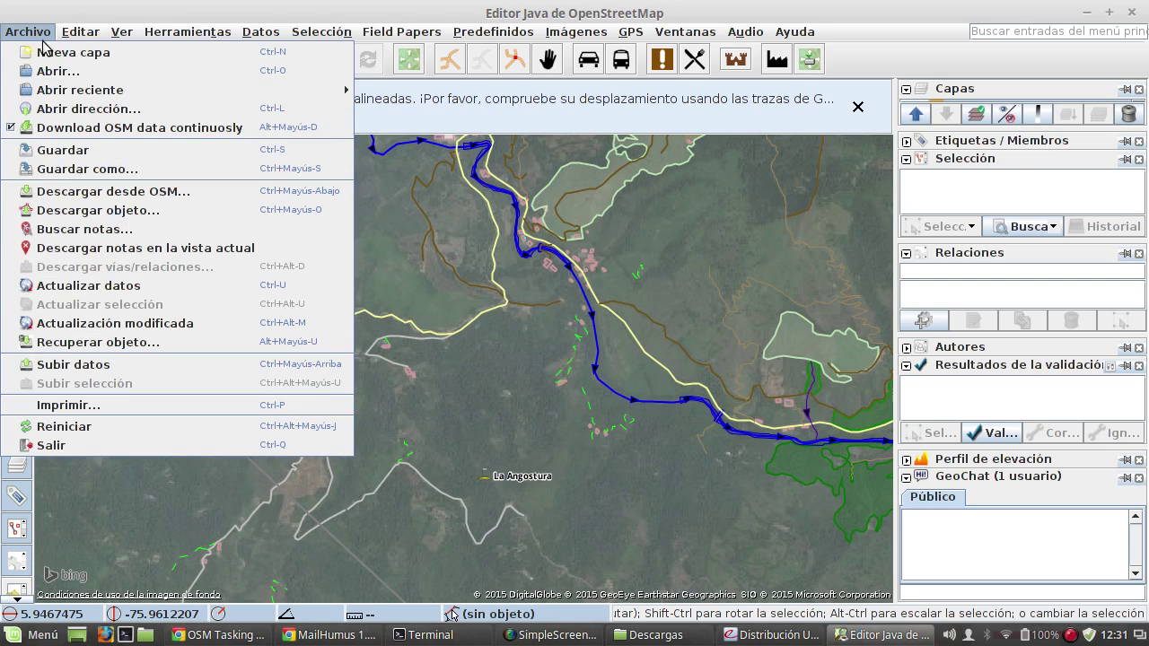
{"action": "left_click", "coordinate": [76, 72]}
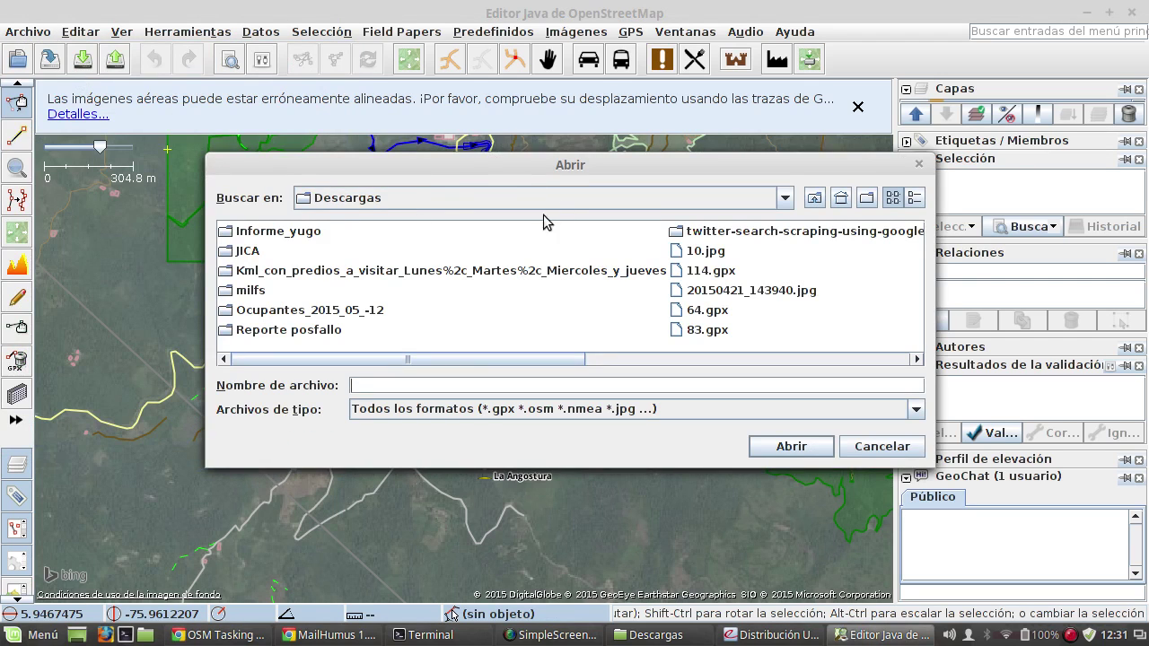
{"action": "left_click", "coordinate": [700, 271]}
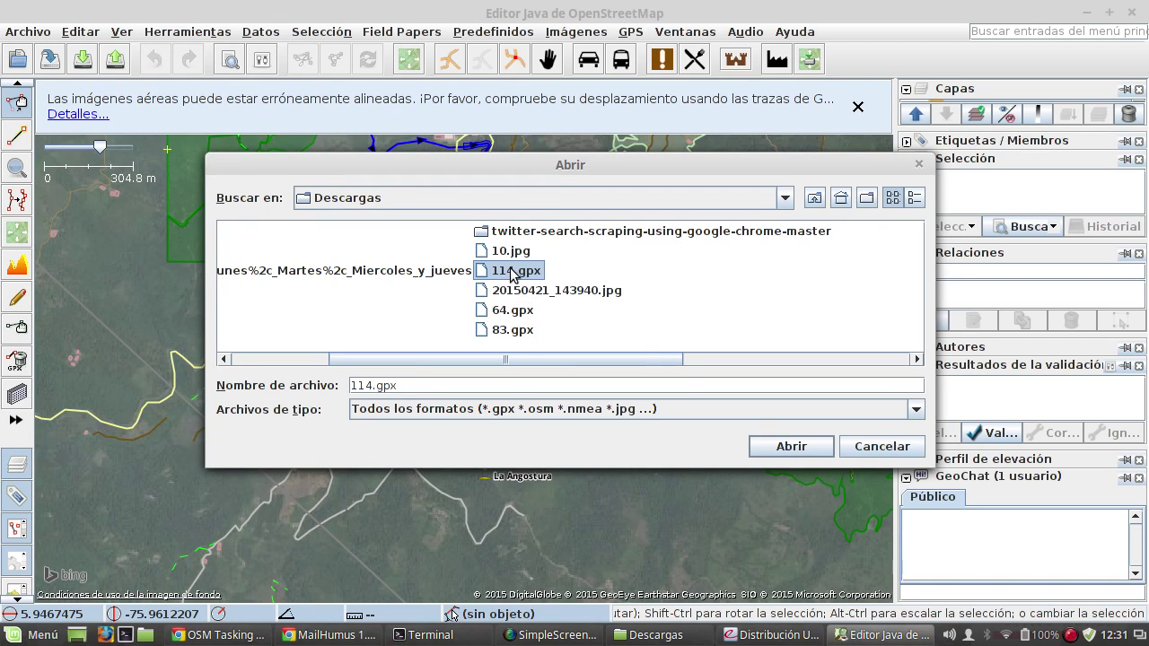
{"action": "left_click", "coordinate": [794, 447]}
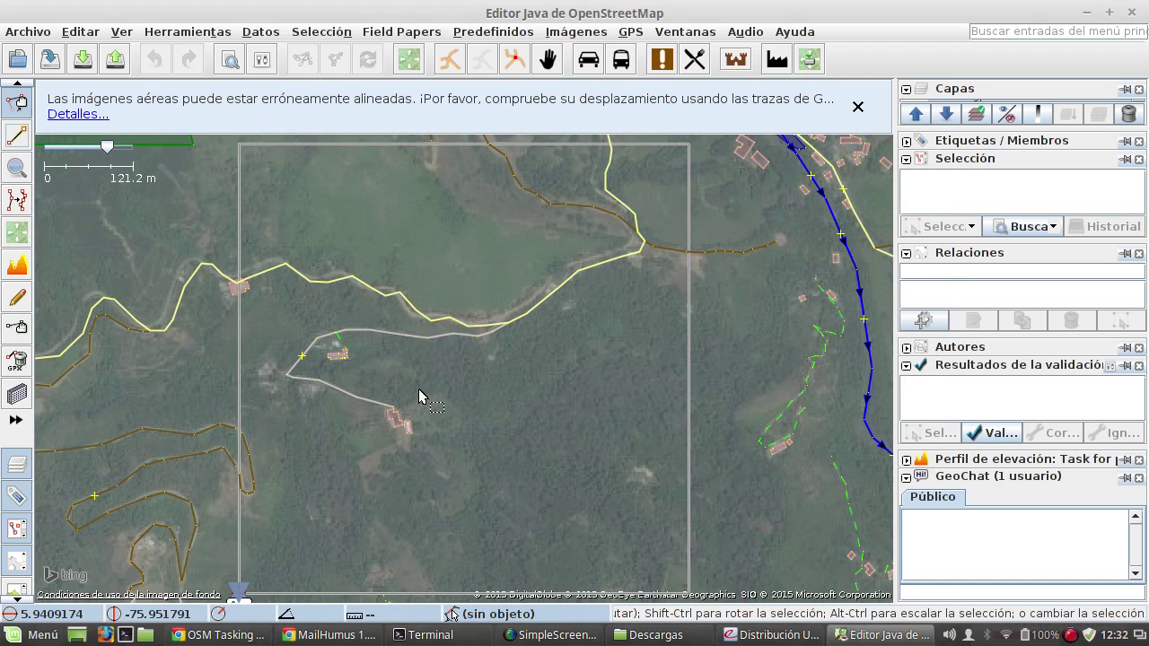
{"action": "scroll", "coordinate": [429, 375], "scroll_direction": "down", "scroll_amount": 2}
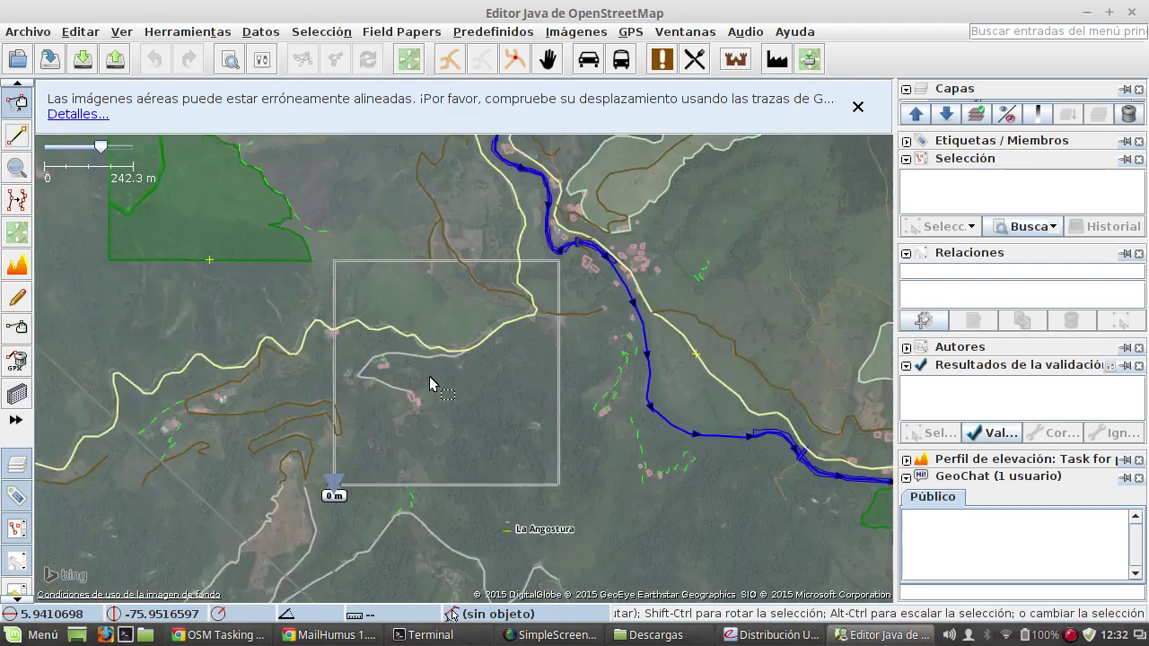
{"action": "scroll", "coordinate": [429, 376], "scroll_direction": "down", "scroll_amount": 1}
{"action": "scroll", "coordinate": [430, 383], "scroll_direction": "down", "scroll_amount": 3}
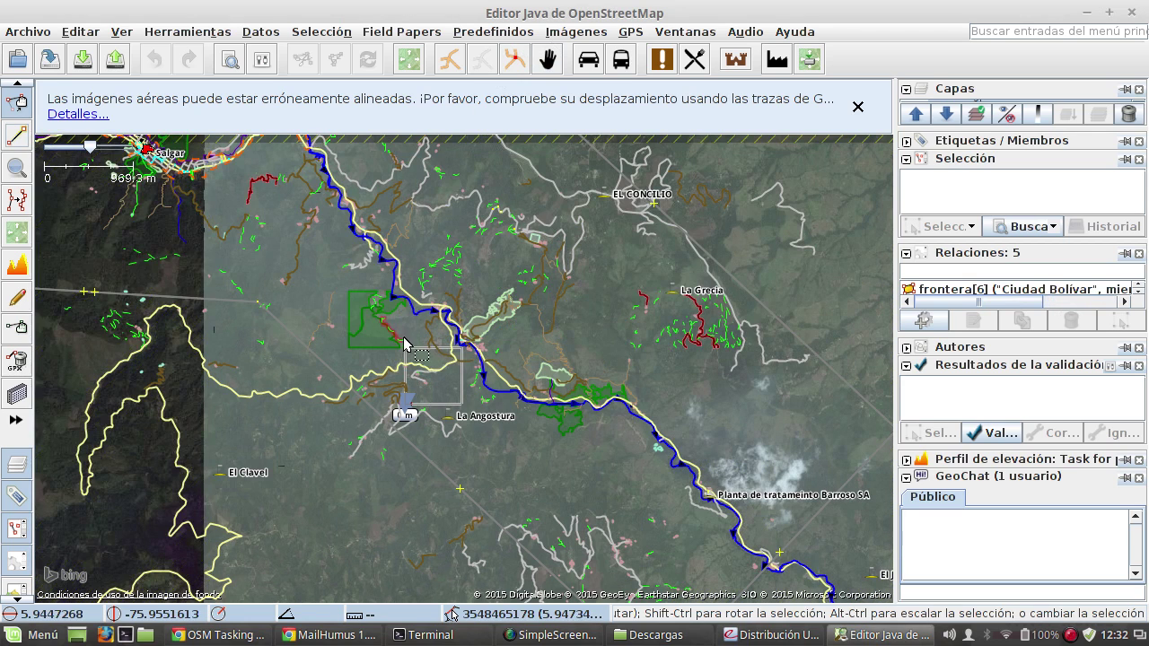
{"action": "scroll", "coordinate": [442, 386], "scroll_direction": "up", "scroll_amount": 2}
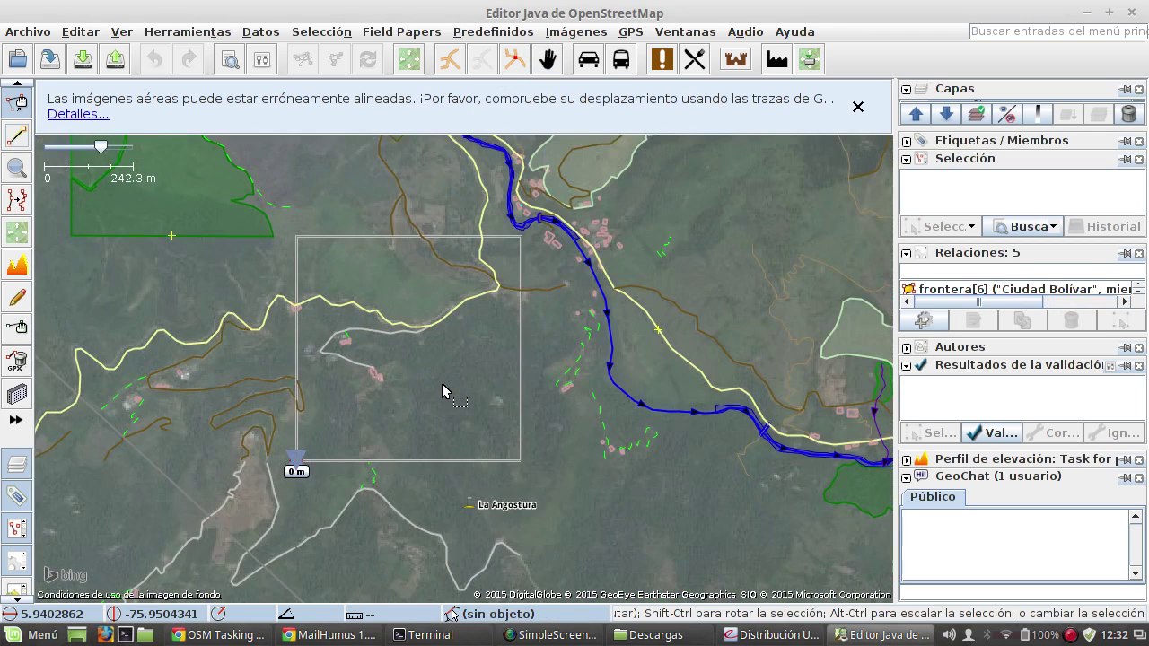
Step: Add the MapQuest Open Aerial and Imagen Satelital Mapbox imagery layers to compare their coverage of the task area
{"action": "left_click", "coordinate": [568, 37]}
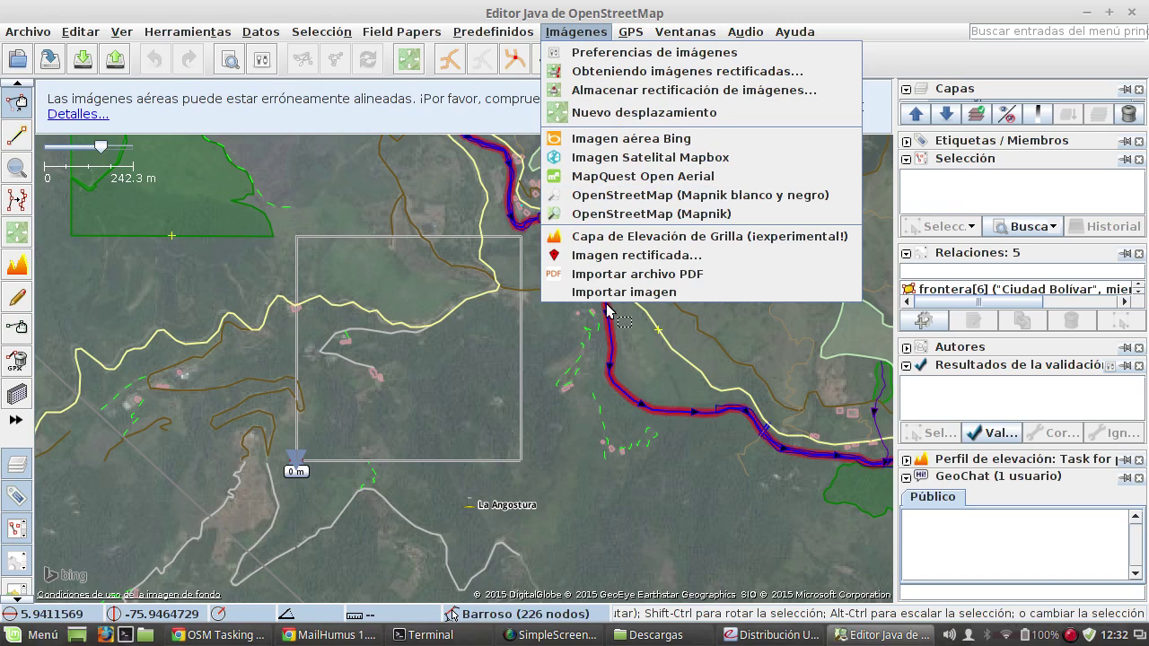
{"action": "left_click", "coordinate": [602, 183]}
{"action": "scroll", "coordinate": [454, 393], "scroll_direction": "up", "scroll_amount": 1}
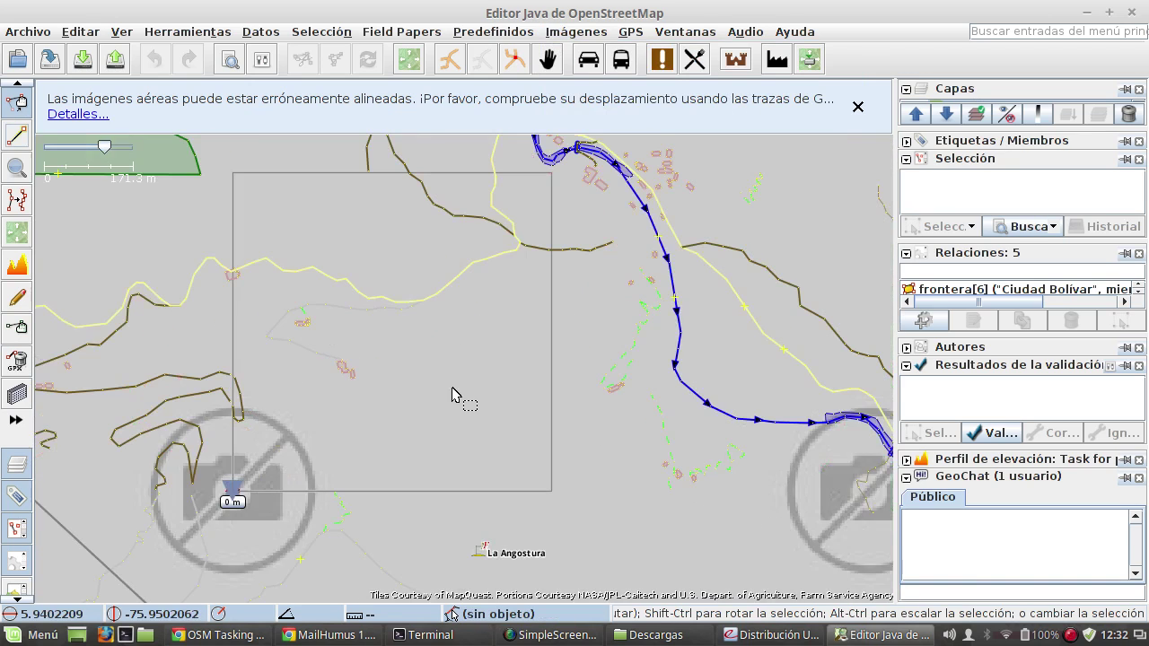
{"action": "left_click", "coordinate": [576, 32]}
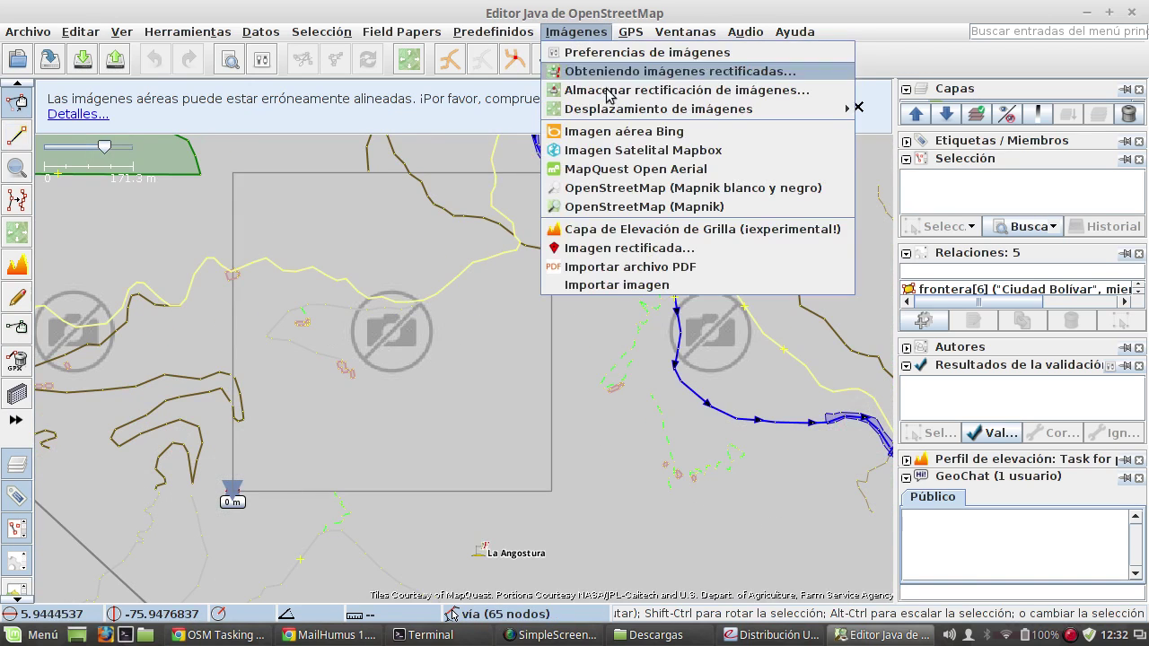
{"action": "left_click", "coordinate": [653, 151]}
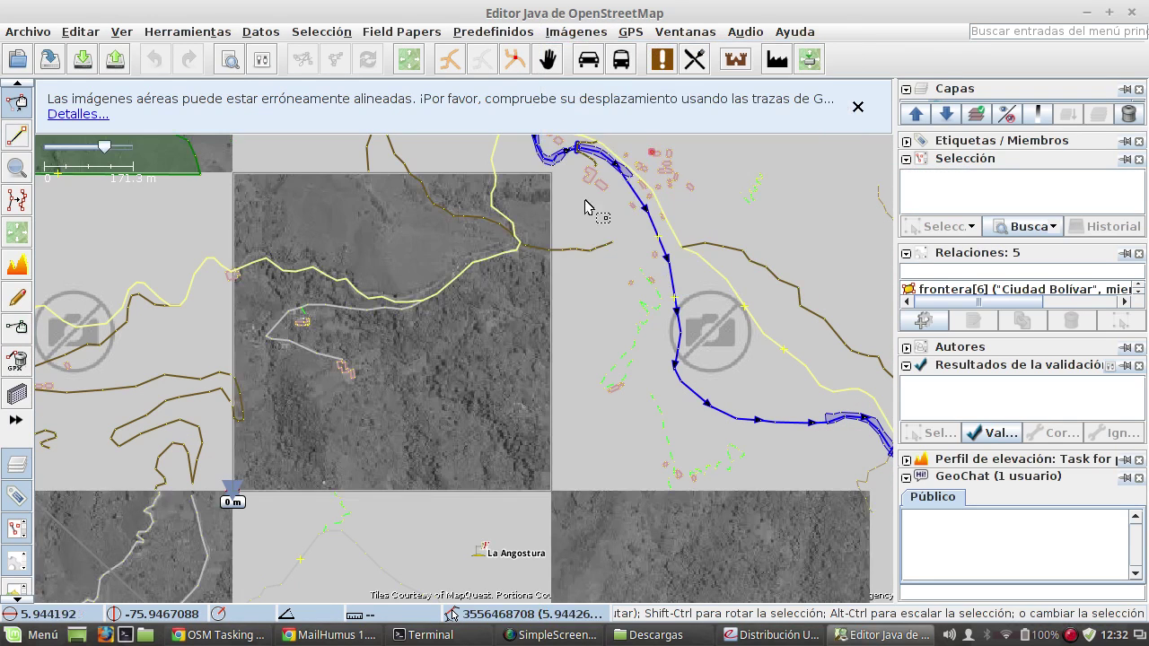
{"action": "scroll", "coordinate": [379, 338], "scroll_direction": "up", "scroll_amount": 1}
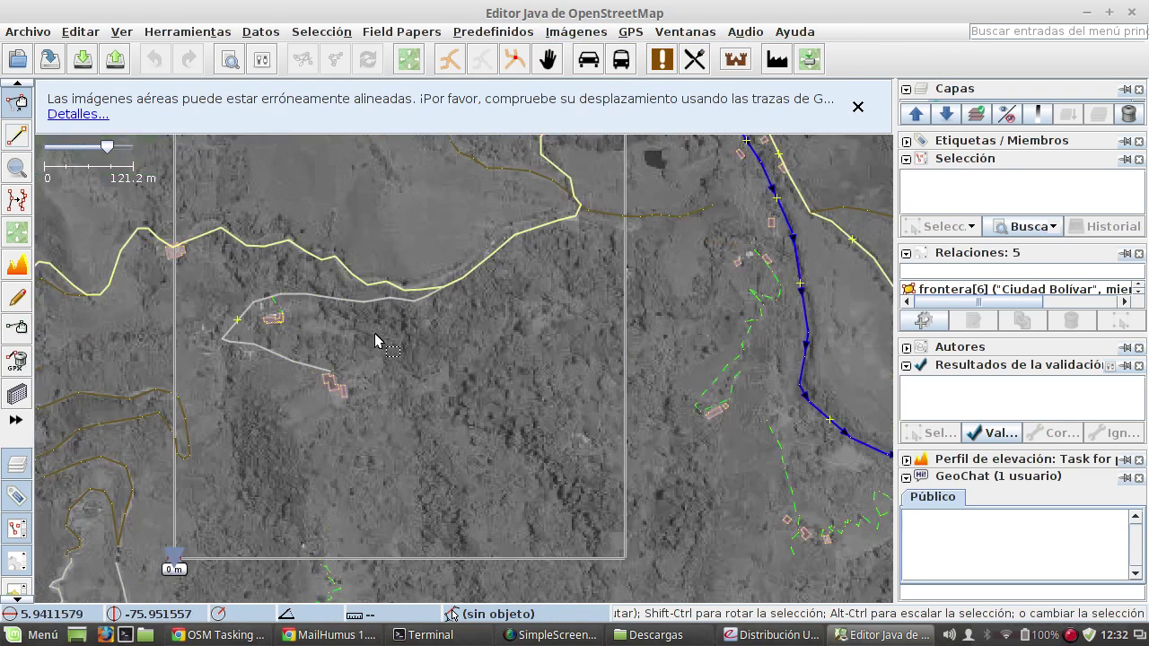
{"action": "scroll", "coordinate": [384, 339], "scroll_direction": "down", "scroll_amount": 1}
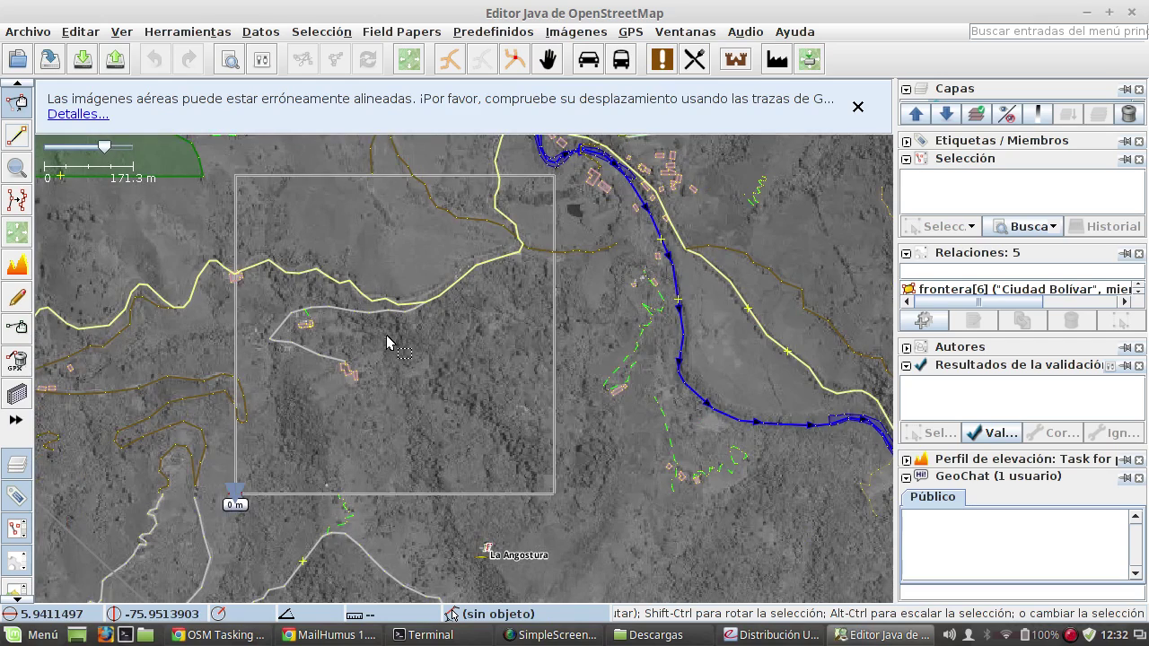
{"action": "scroll", "coordinate": [386, 341], "scroll_direction": "up", "scroll_amount": 1}
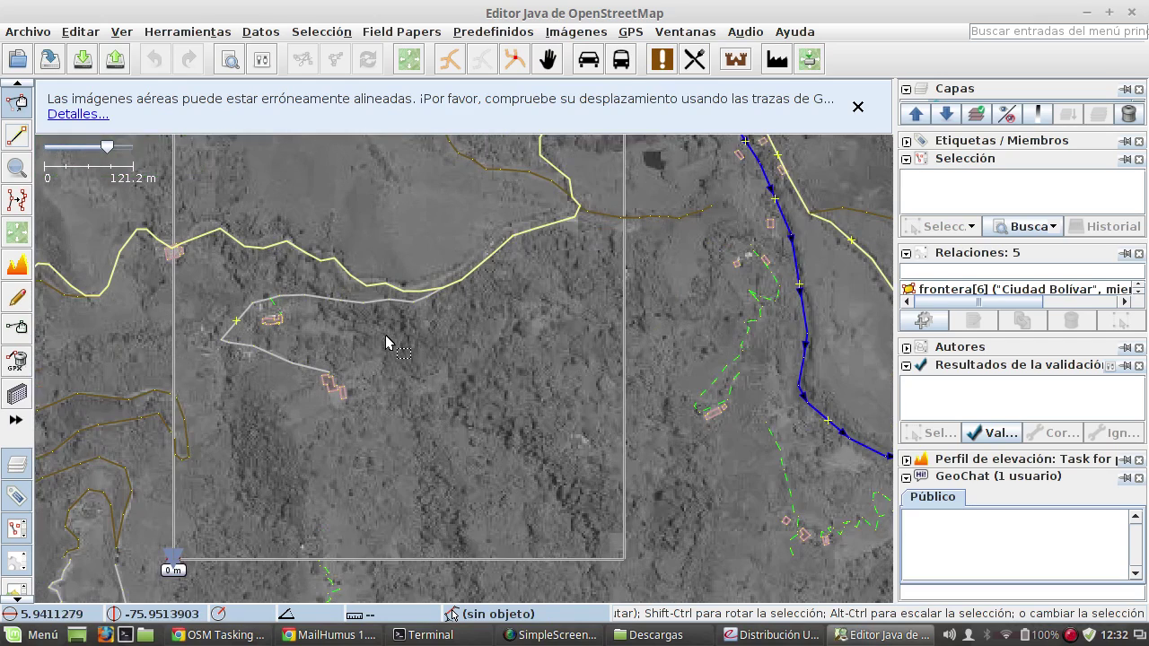
Step: Add the Imagen aérea Bing imagery layer again over the other backgrounds
{"action": "left_click", "coordinate": [576, 33]}
{"action": "left_click", "coordinate": [606, 133]}
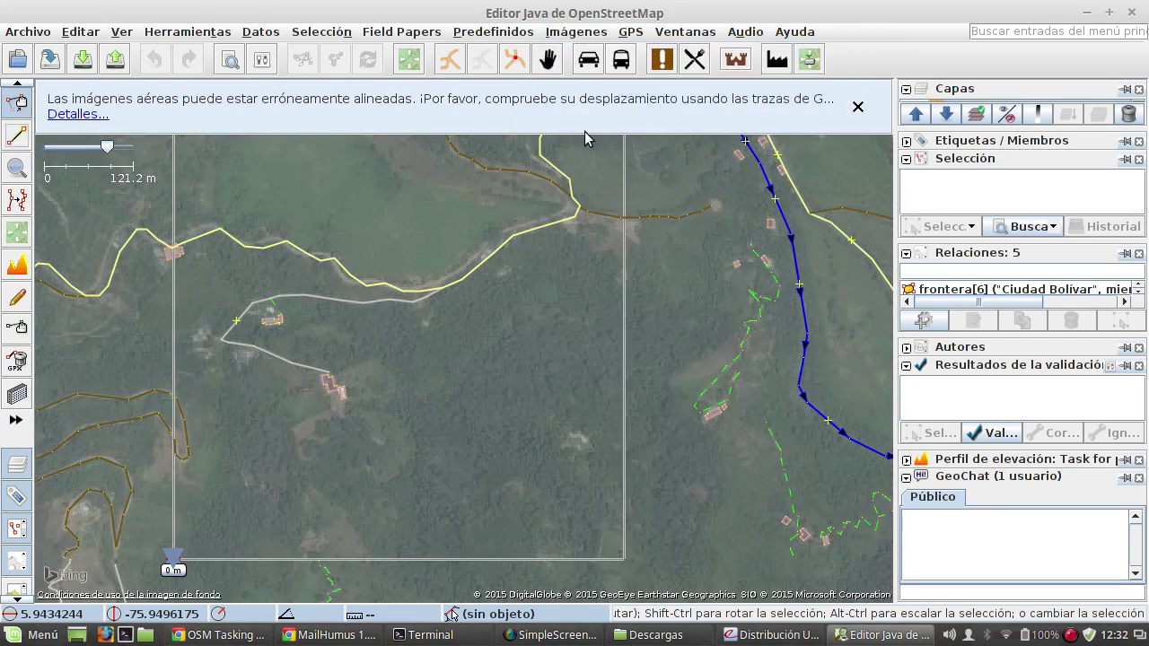
{"action": "scroll", "coordinate": [348, 396], "scroll_direction": "down", "scroll_amount": 1}
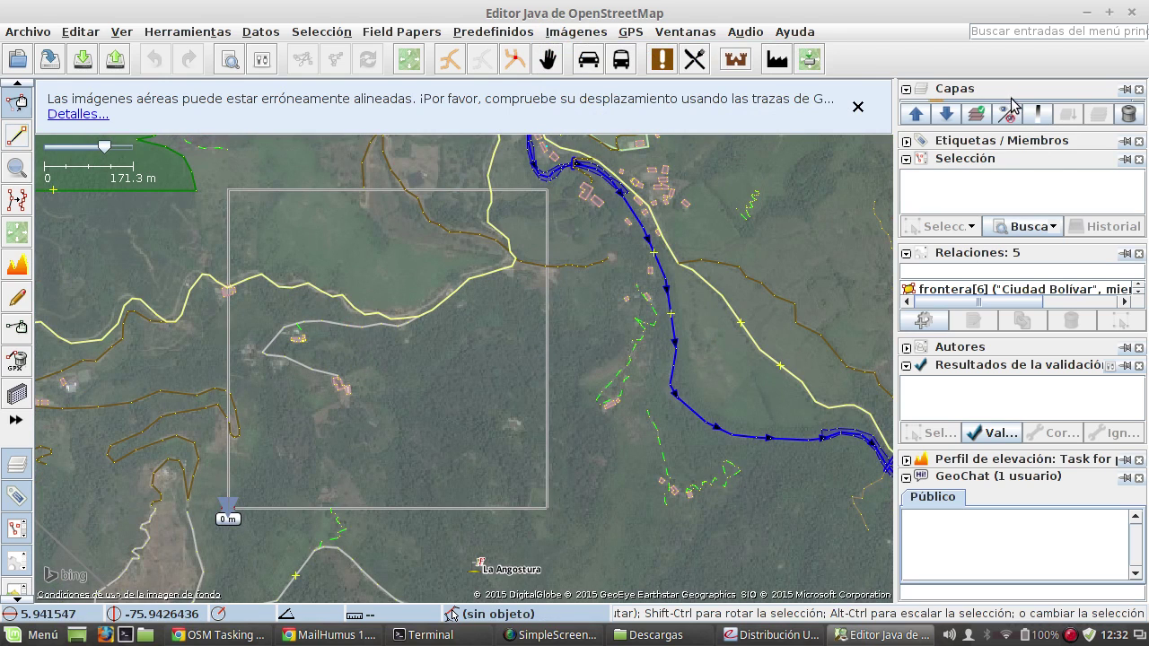
Step: Enlarge the layer list and delete the lowest Imagen aérea Bing layer, Imagen Satelital Mapbox and MapQuest Open Aerial
{"action": "left_click_drag", "start_coordinate": [1011, 133], "coordinate": [1013, 233]}
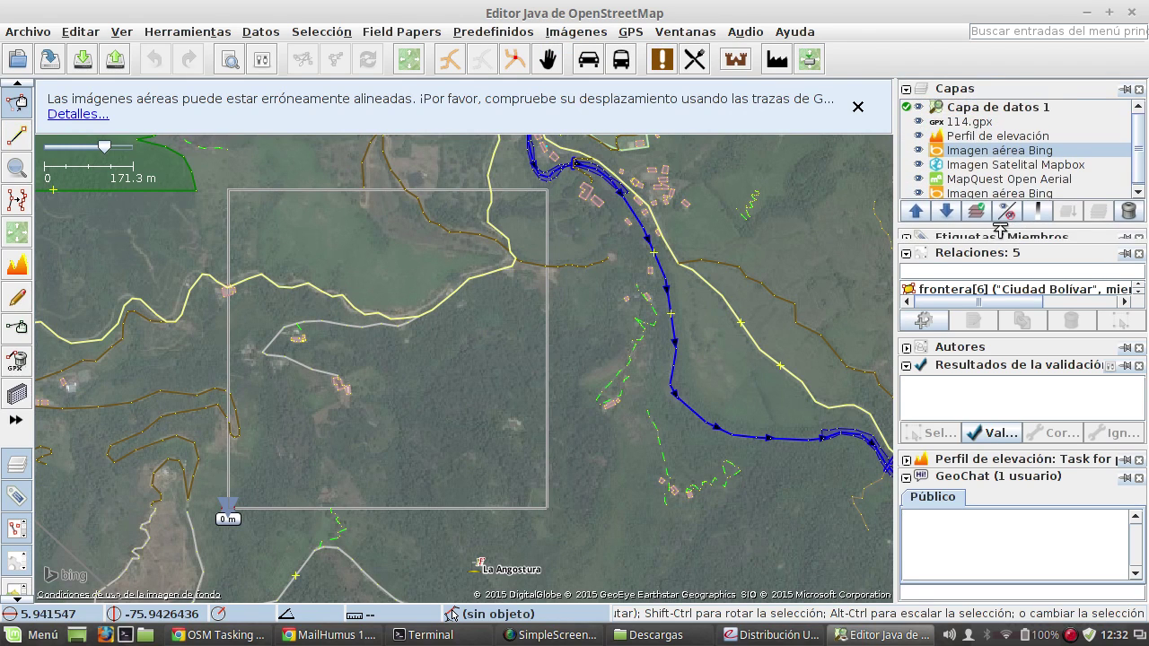
{"action": "left_click", "coordinate": [1003, 194]}
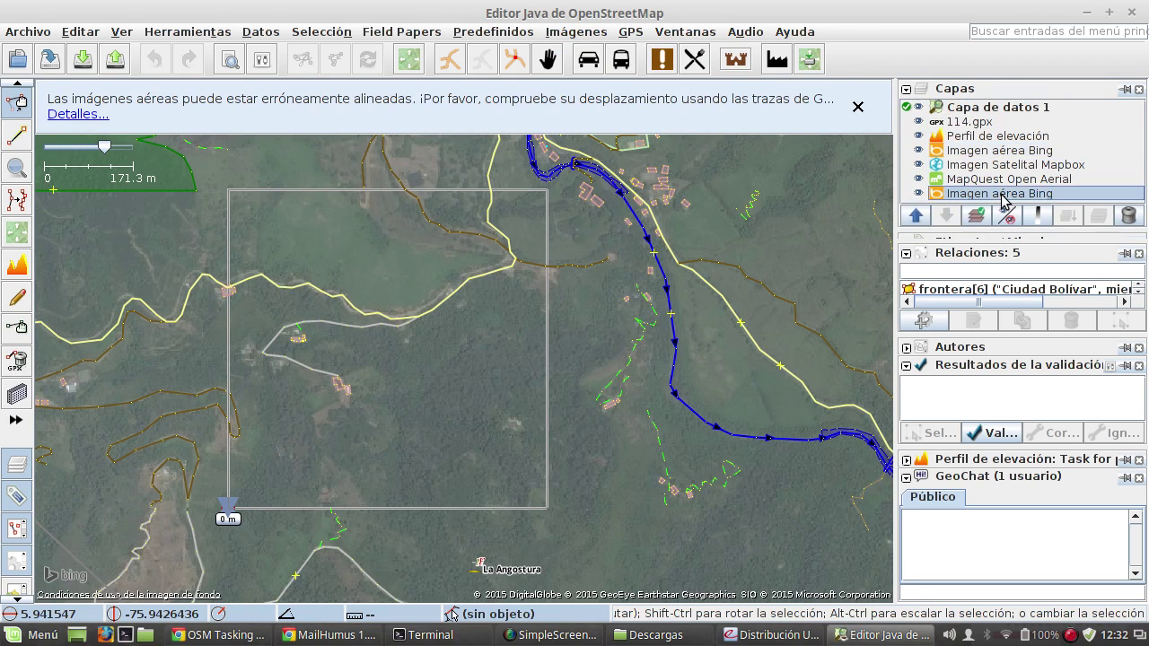
{"action": "left_click", "coordinate": [1129, 216]}
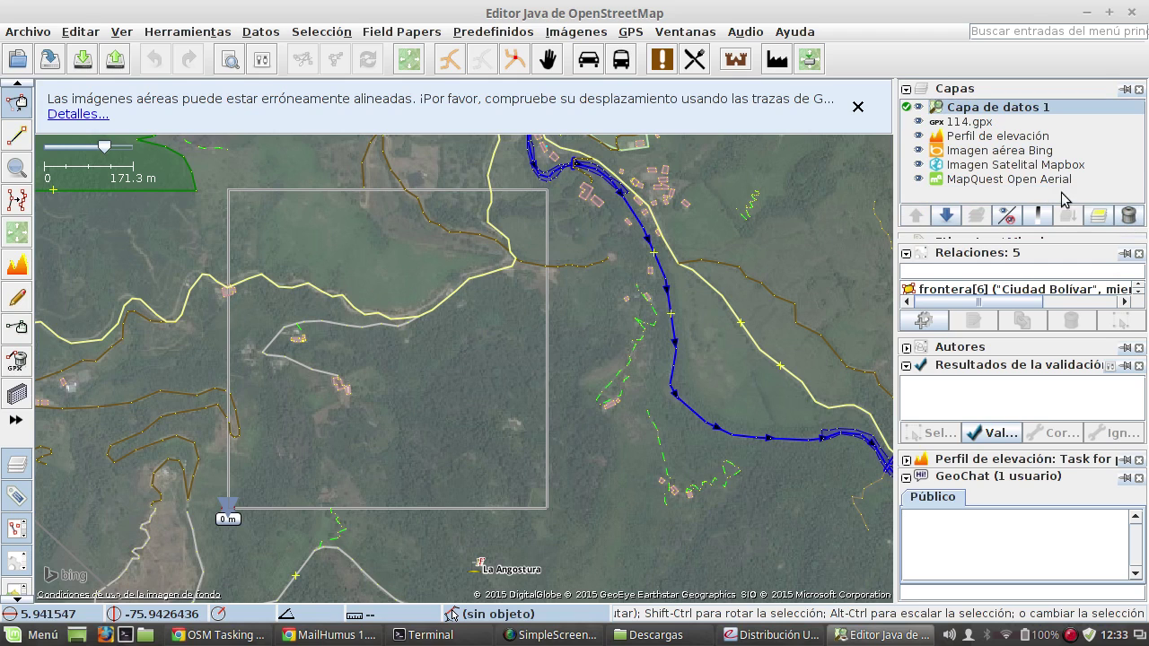
{"action": "left_click", "coordinate": [1034, 167]}
{"action": "left_click", "coordinate": [1129, 217]}
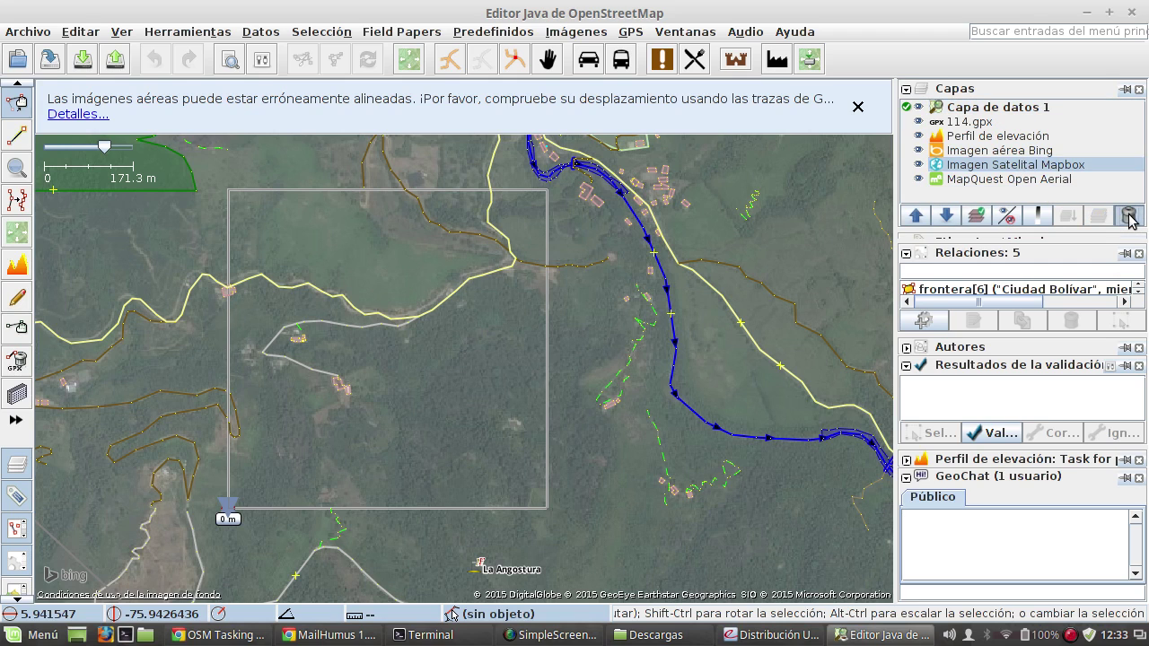
{"action": "left_click", "coordinate": [1039, 168]}
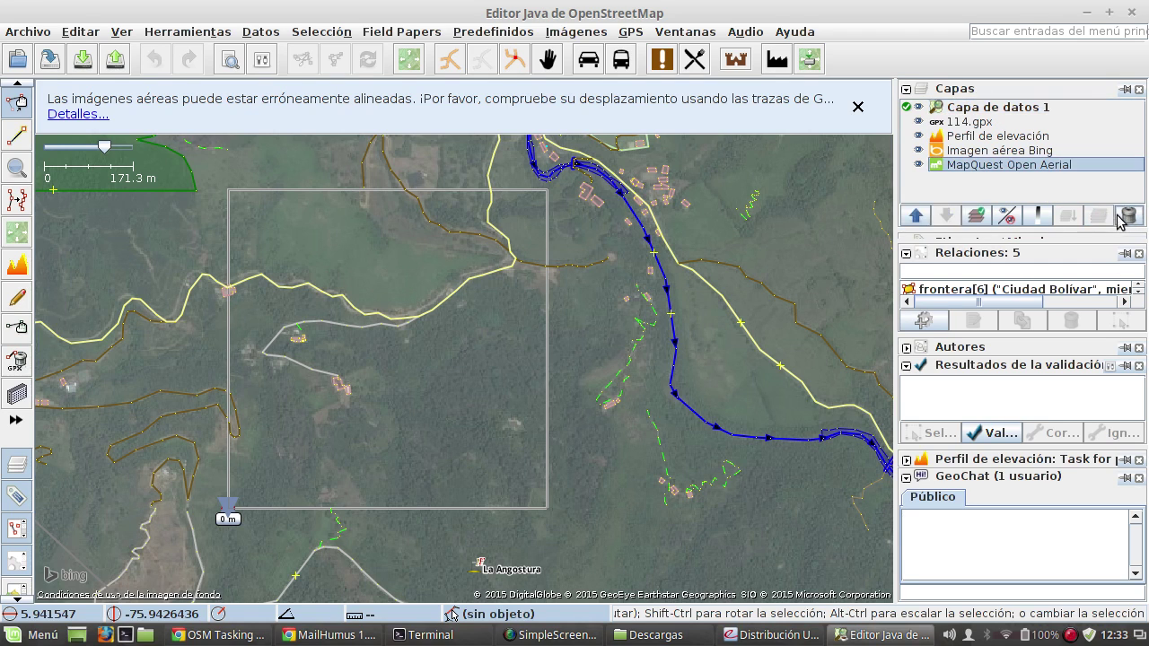
{"action": "left_click", "coordinate": [1128, 216]}
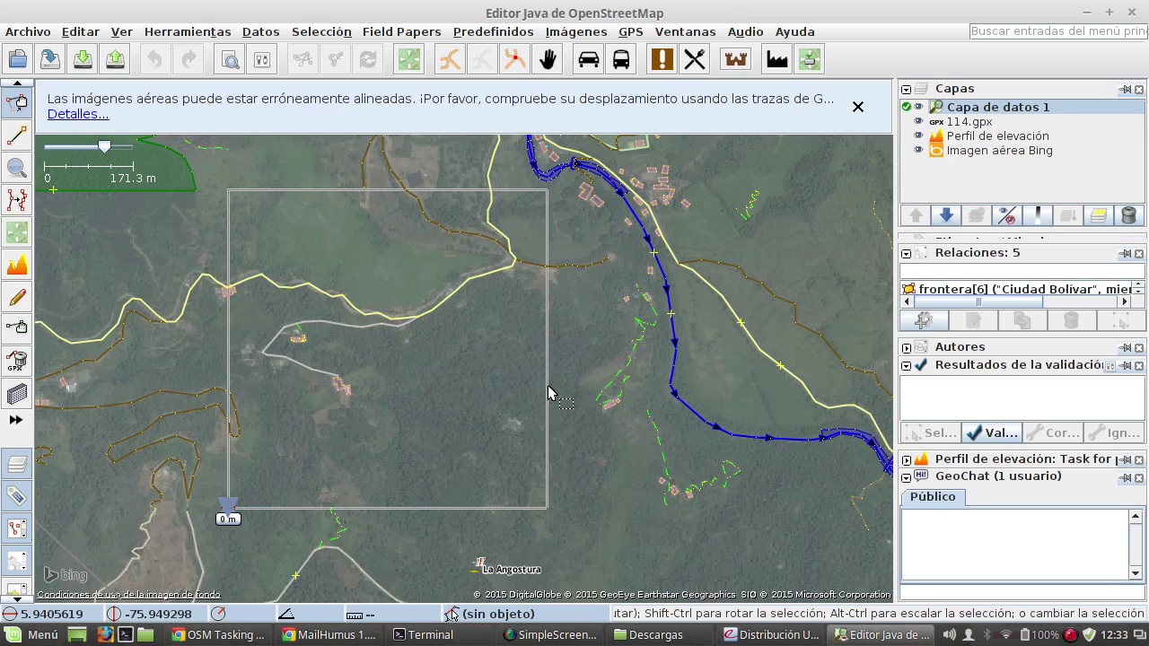
Step: Open the details on misaligned aerial imagery and look through the Using Imagery wiki page
{"action": "left_click", "coordinate": [342, 296]}
{"action": "scroll", "coordinate": [342, 296], "scroll_direction": "up", "scroll_amount": 1}
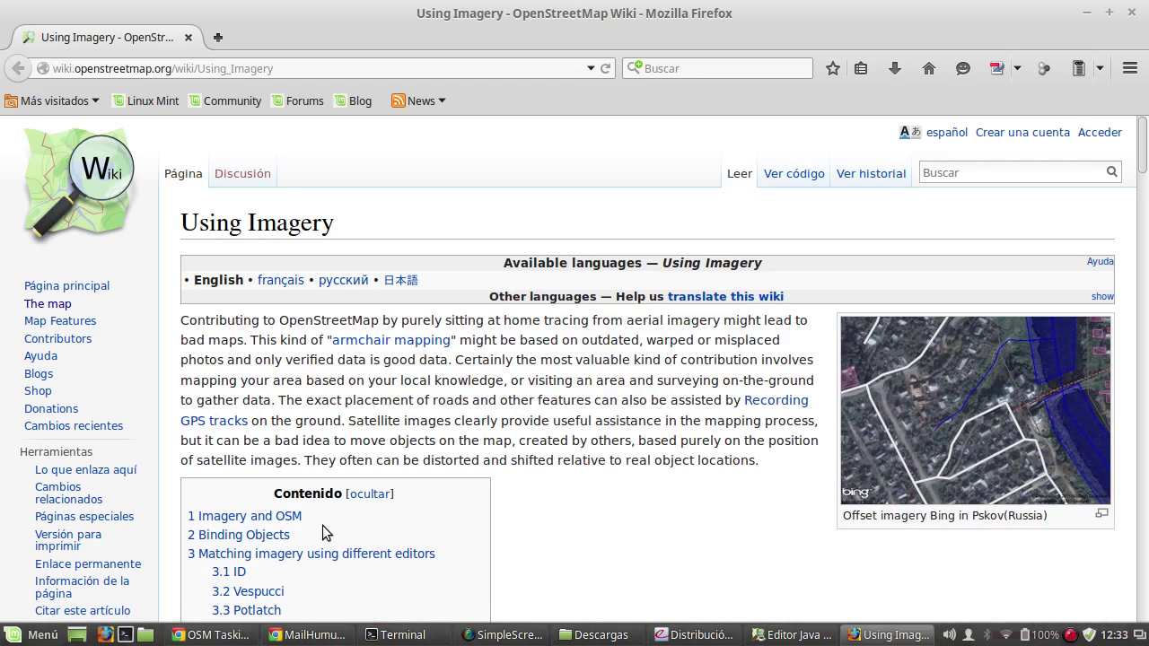
{"action": "scroll", "coordinate": [395, 451], "scroll_direction": "down", "scroll_amount": 2}
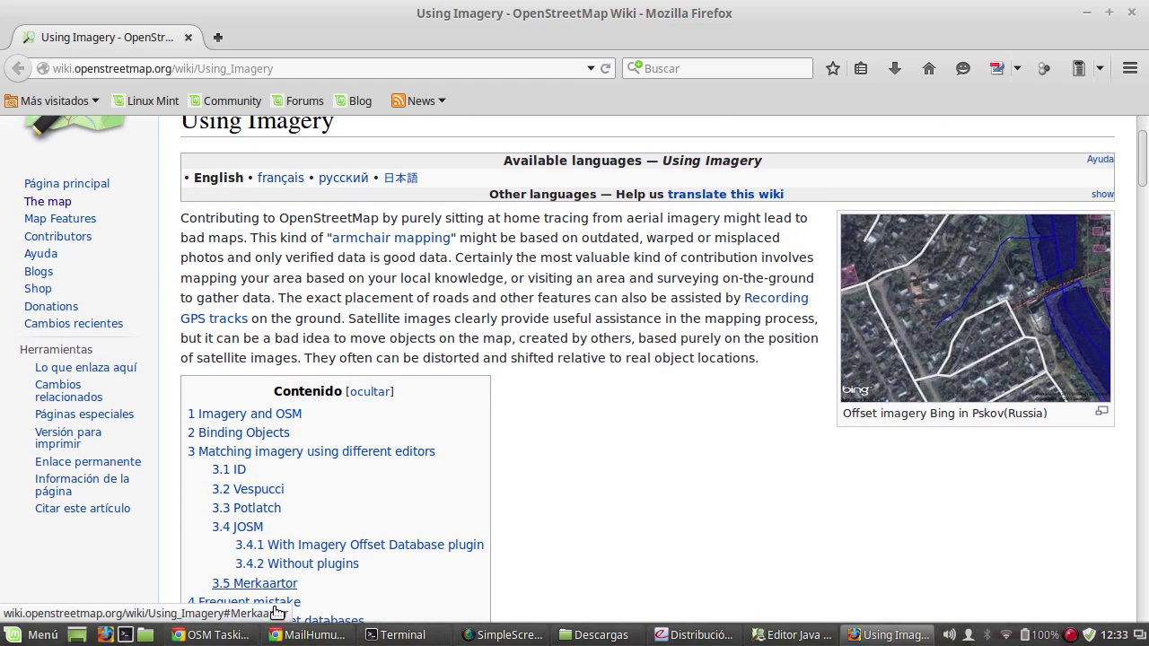
Step: Return to the Tasking Manager and read project #13's instructions on imagery, roads, buildings and offsets
{"action": "left_click", "coordinate": [216, 635]}
{"action": "scroll", "coordinate": [243, 380], "scroll_direction": "down", "scroll_amount": 4}
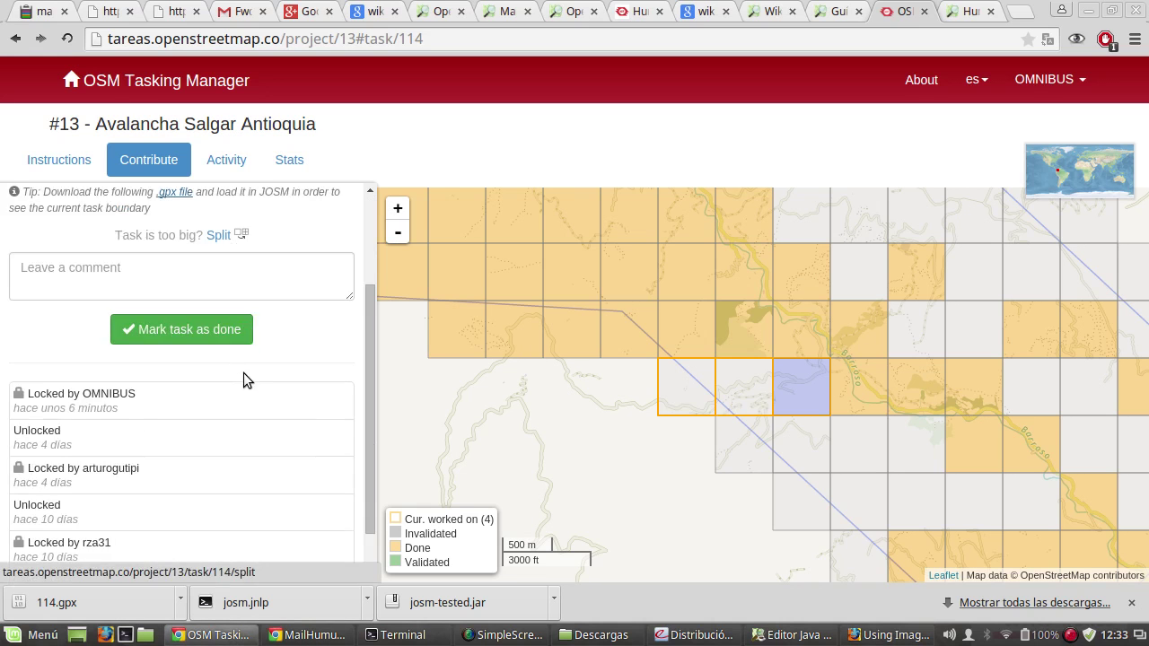
{"action": "scroll", "coordinate": [231, 377], "scroll_direction": "up", "scroll_amount": 3}
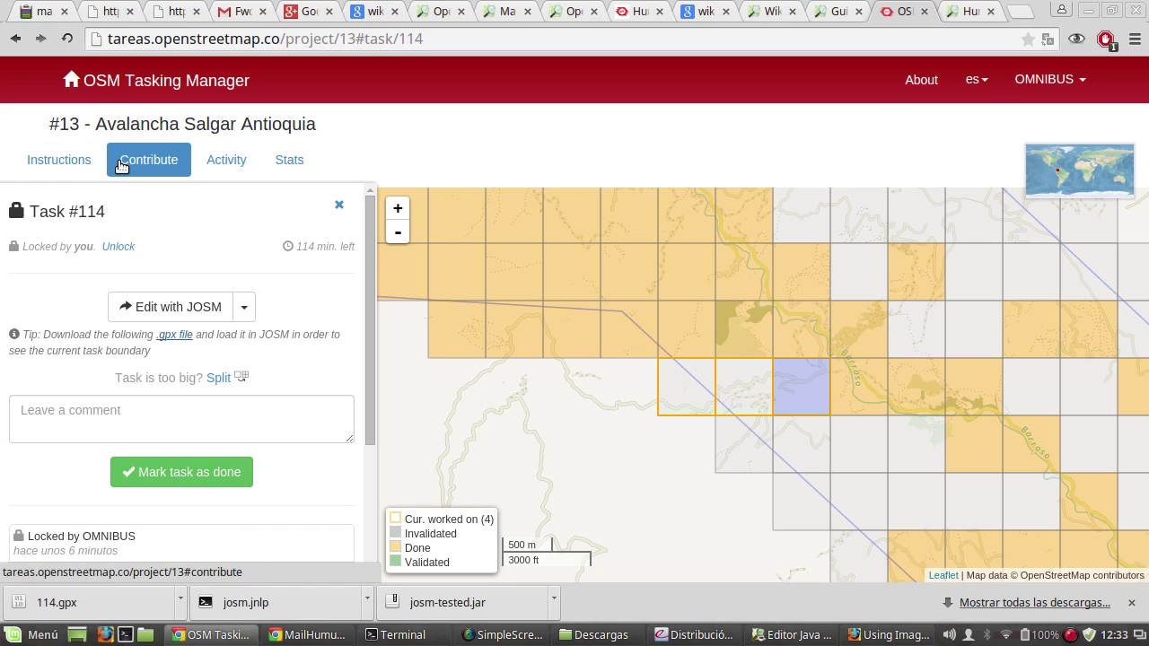
{"action": "left_click", "coordinate": [66, 170]}
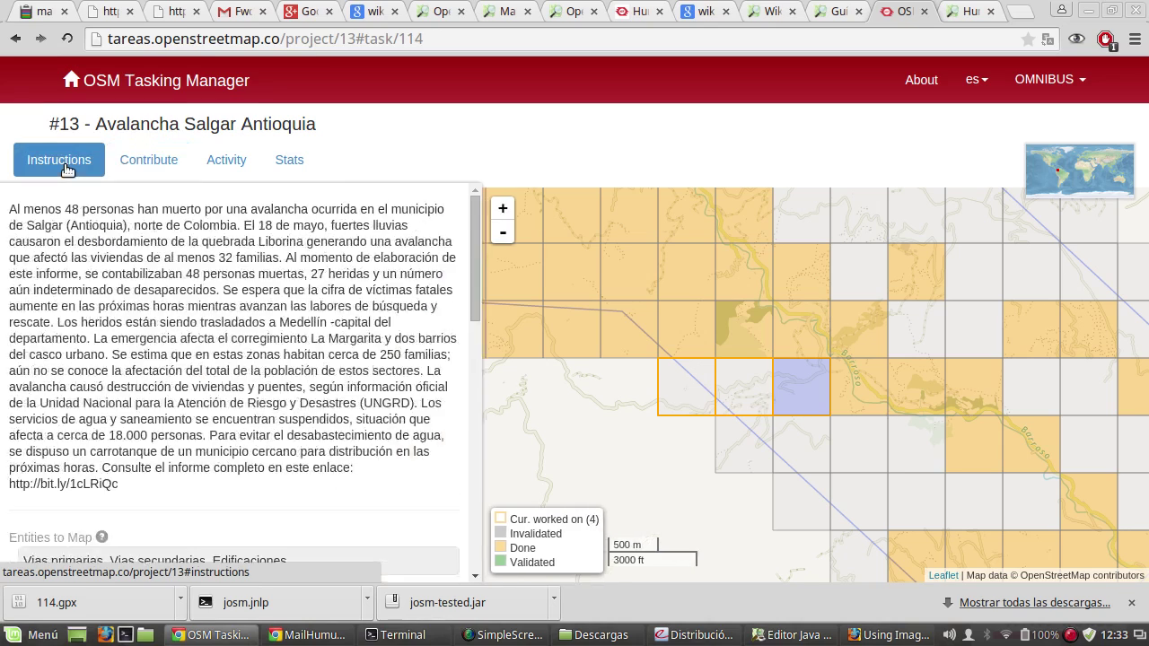
{"action": "scroll", "coordinate": [229, 382], "scroll_direction": "down", "scroll_amount": 5}
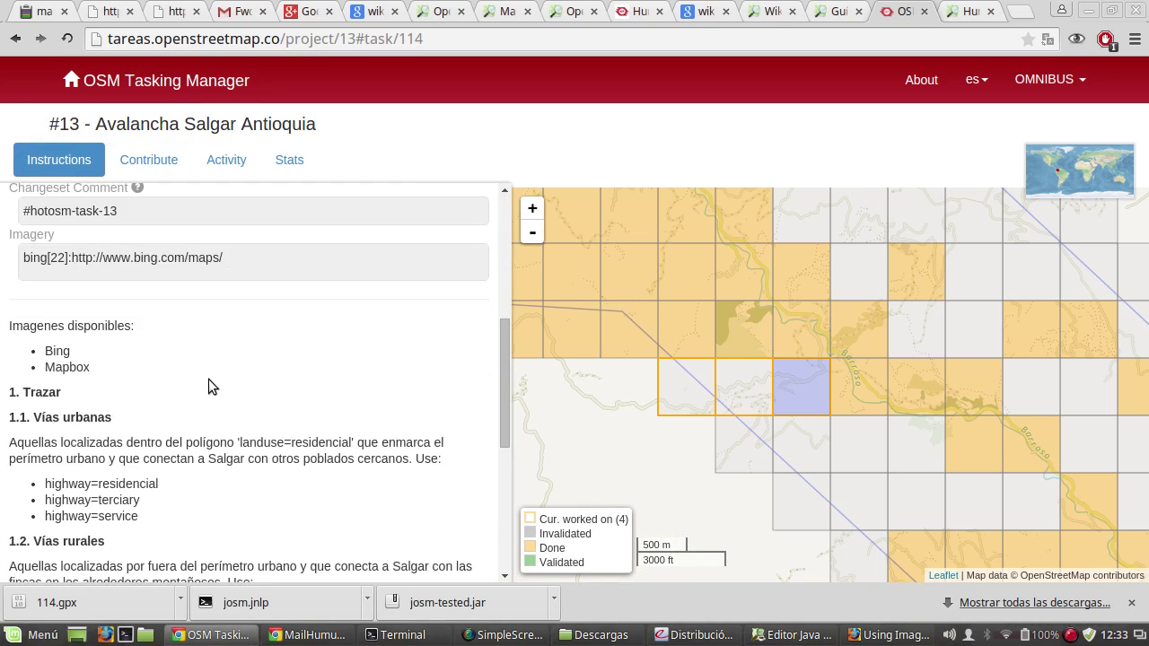
{"action": "scroll", "coordinate": [210, 387], "scroll_direction": "down", "scroll_amount": 8}
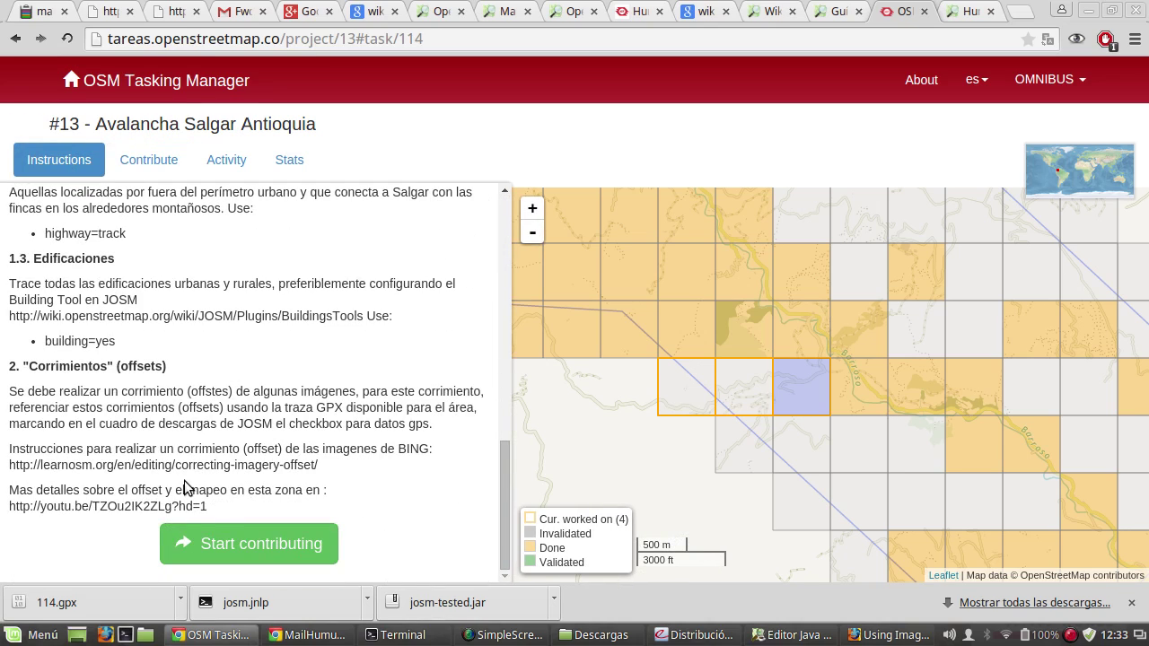
{"action": "left_click_drag", "start_coordinate": [212, 508], "coordinate": [5, 512]}
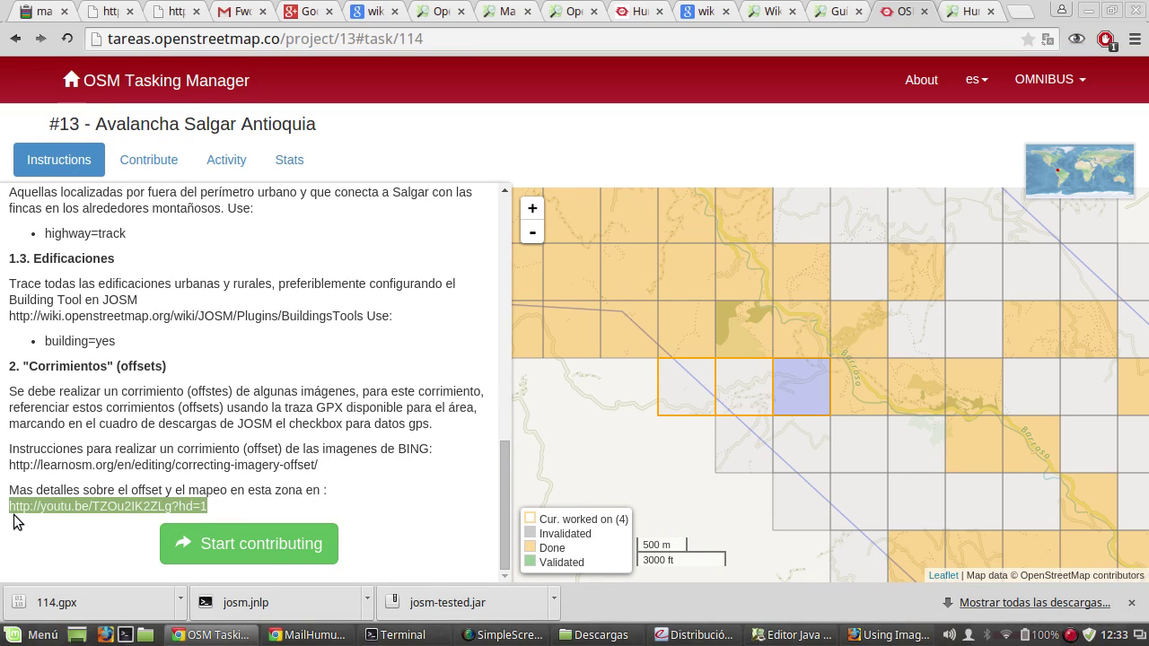
{"action": "left_click", "coordinate": [1019, 13]}
{"action": "type", "text": "http://youtu.be/TZOu2IK2Lg?hd=1"}
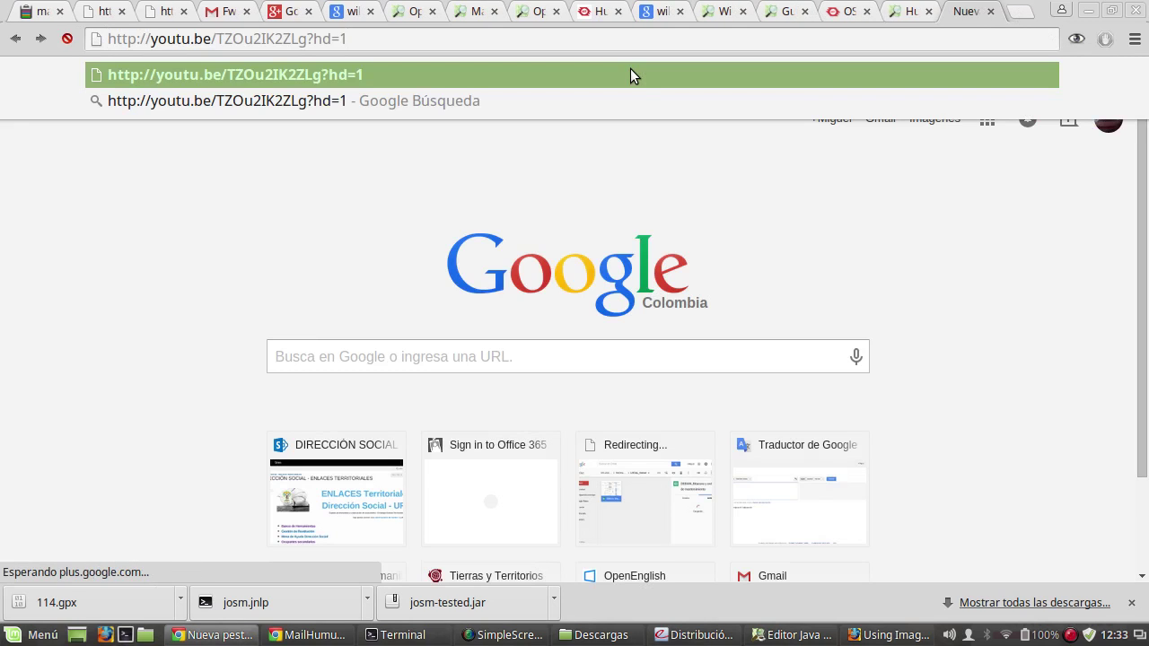
{"action": "key", "text": "Return"}
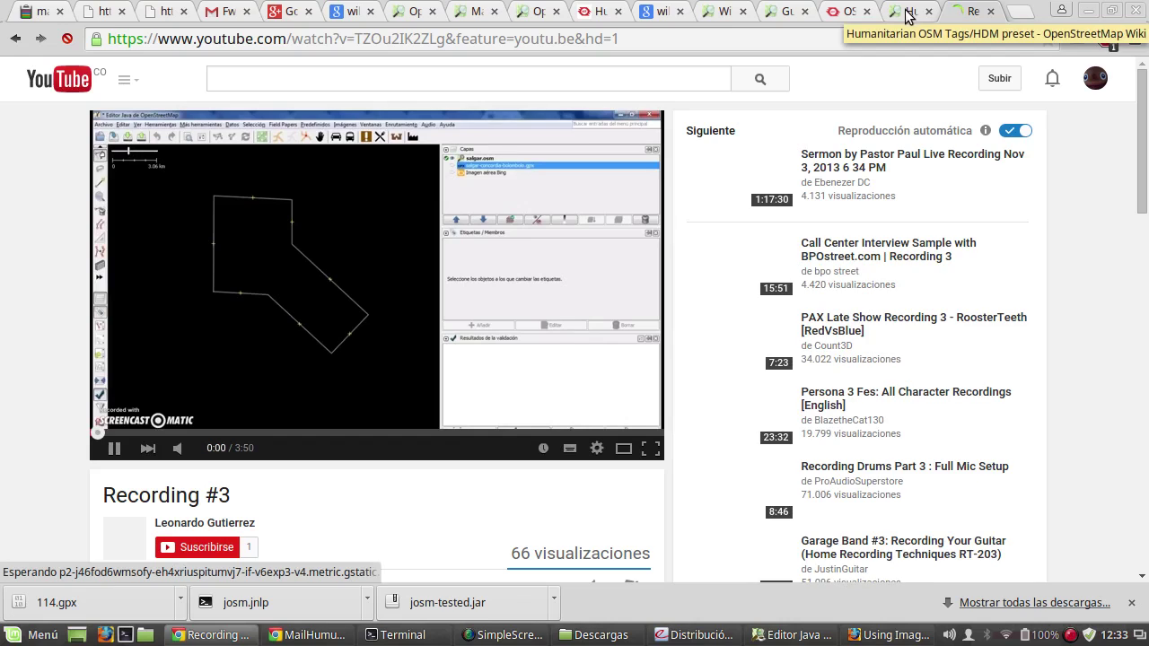
{"action": "left_click", "coordinate": [120, 449]}
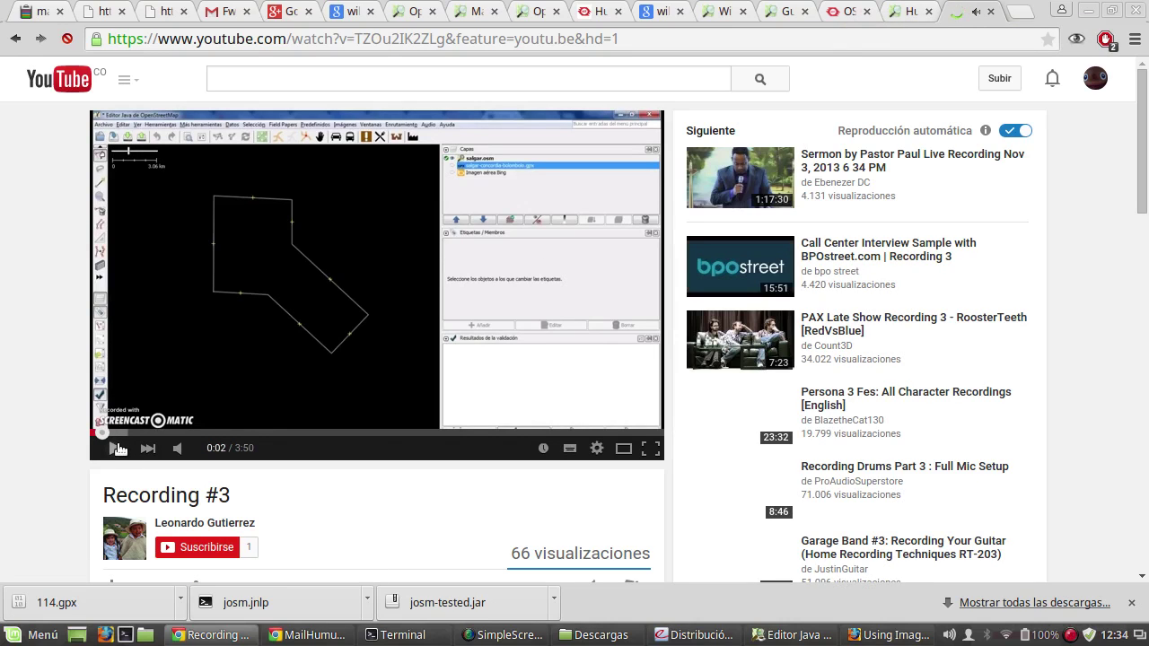
Step: Play the offset video in full screen with the volume raised, allowing YouTube's full-screen request
{"action": "left_click", "coordinate": [903, 13]}
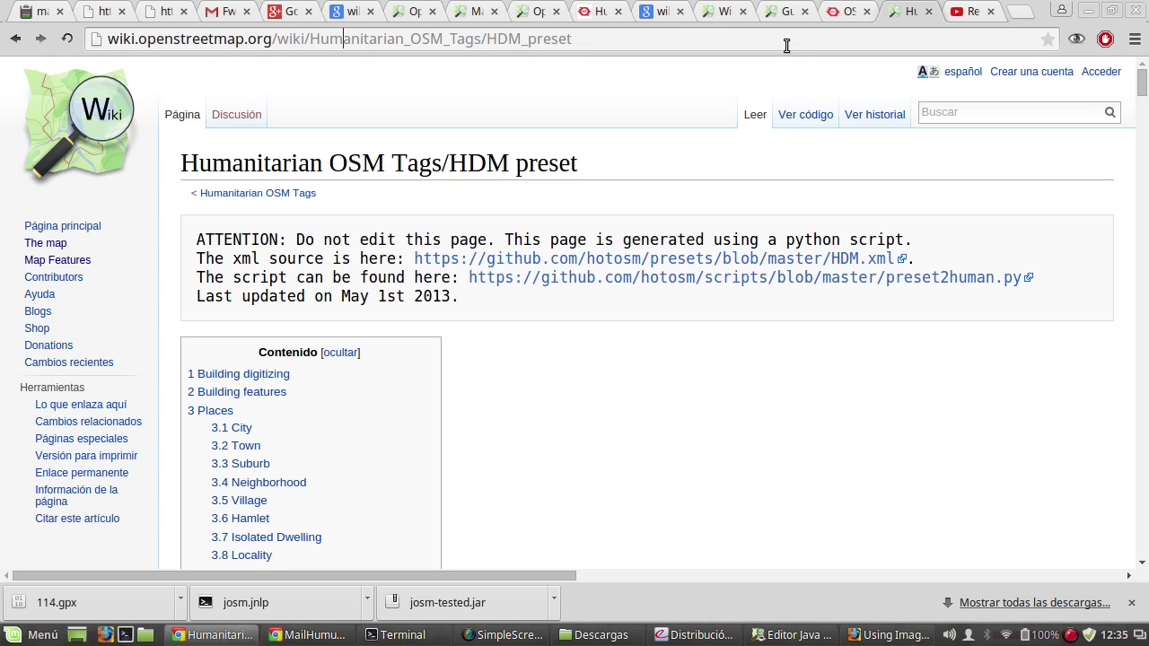
{"action": "left_click", "coordinate": [841, 7]}
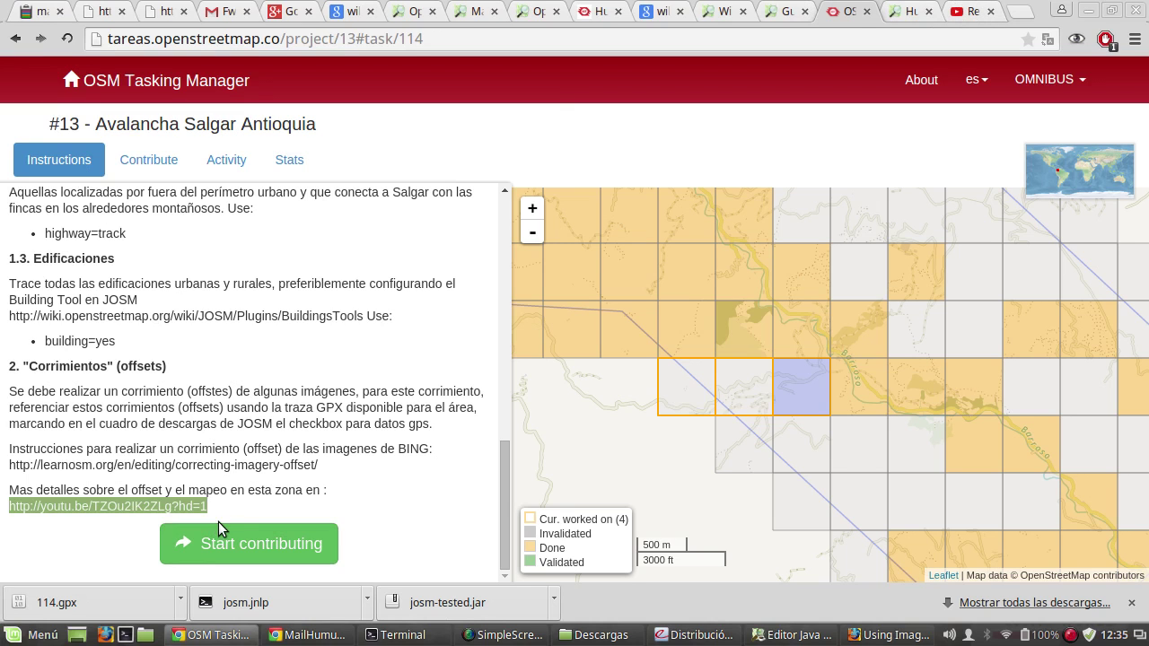
{"action": "left_click", "coordinate": [973, 11]}
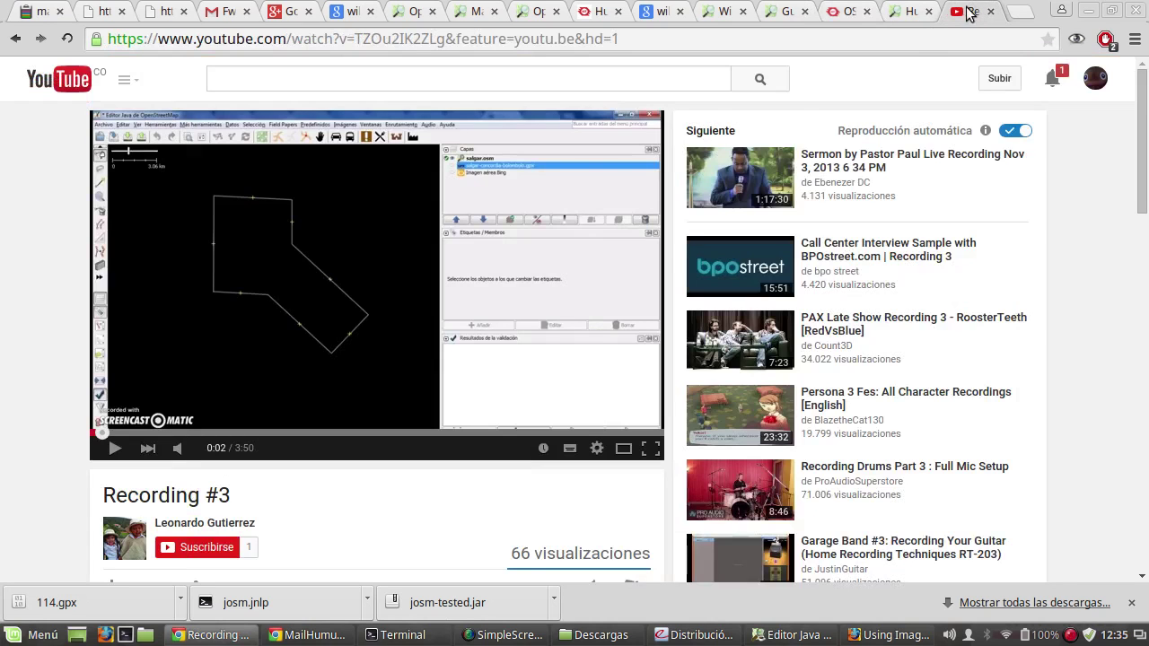
{"action": "left_click", "coordinate": [112, 453]}
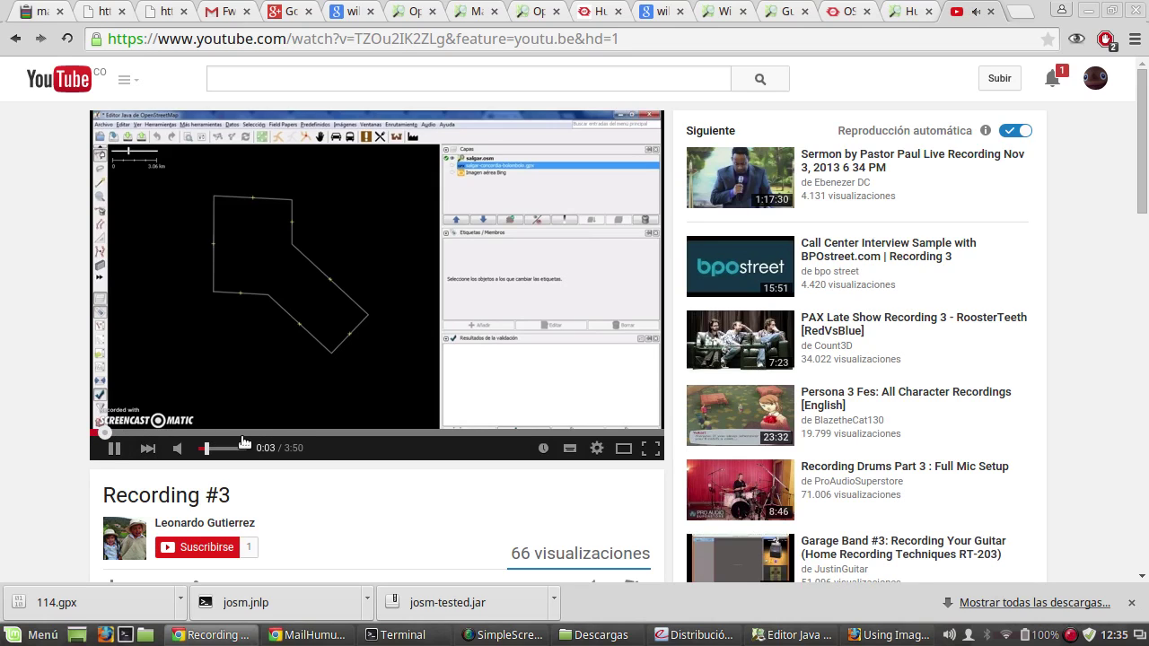
{"action": "key", "text": "XF86AudioRaiseVolume"}
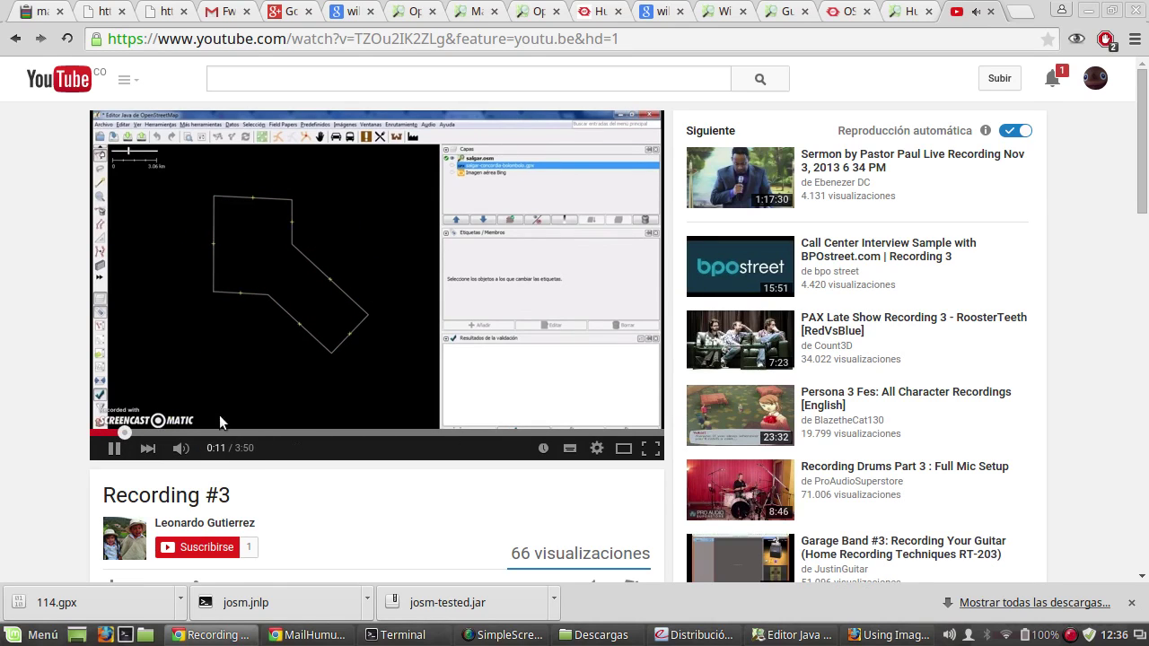
{"action": "left_click", "coordinate": [656, 448]}
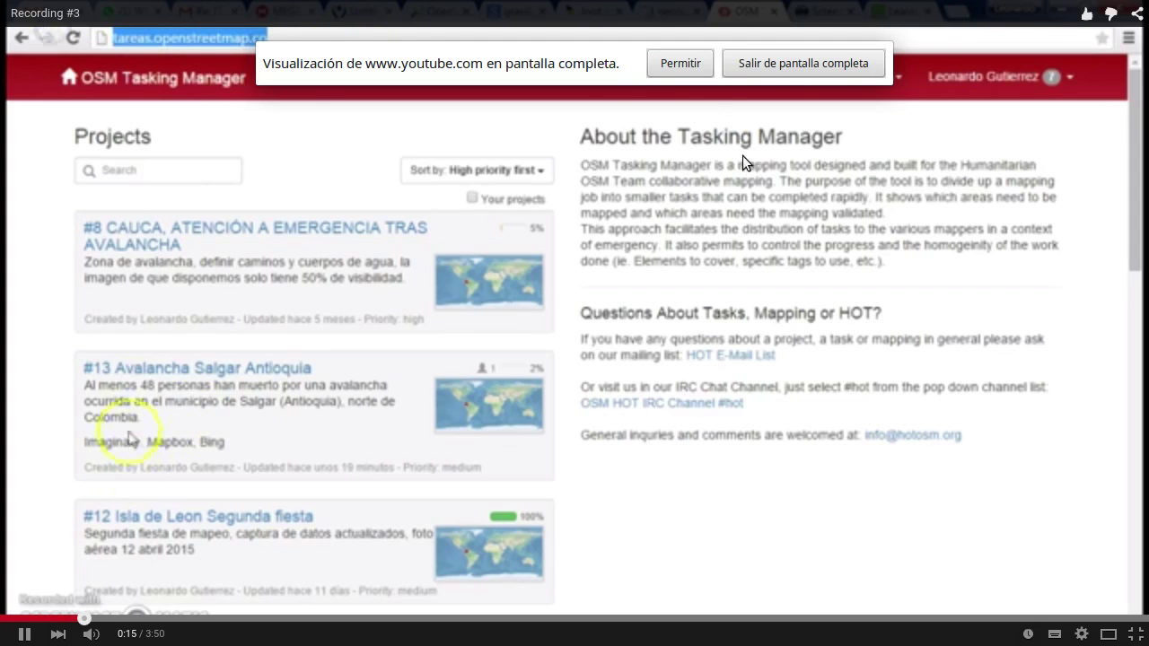
{"action": "left_click", "coordinate": [682, 70]}
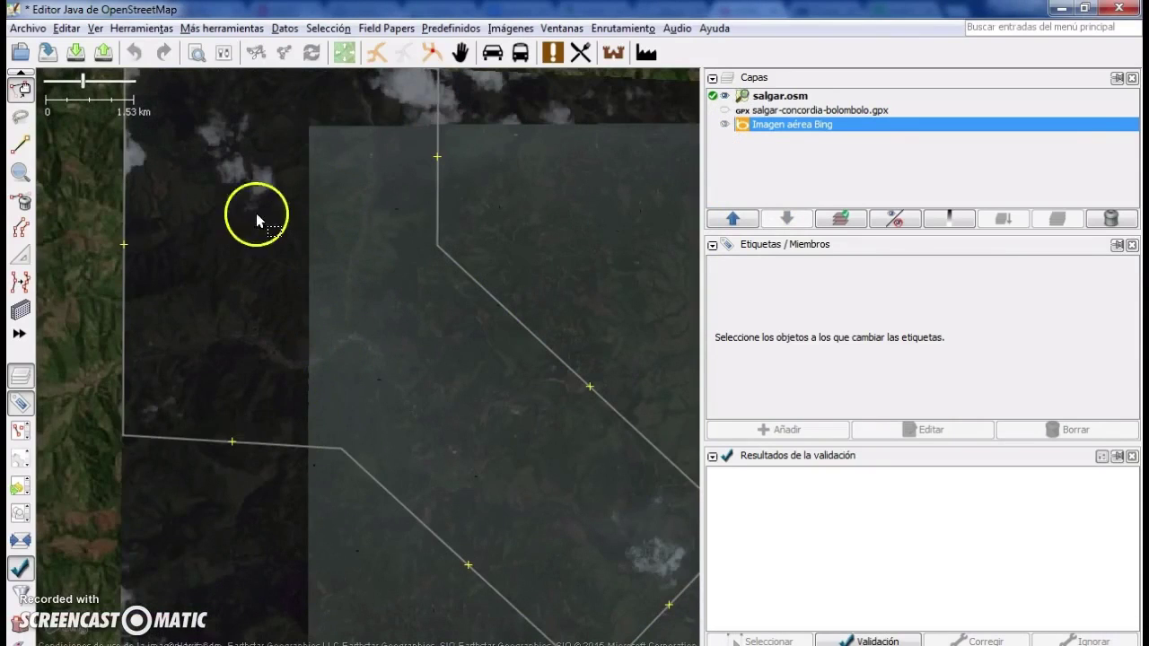
{"action": "mouse_move", "coordinate": [200, 580]}
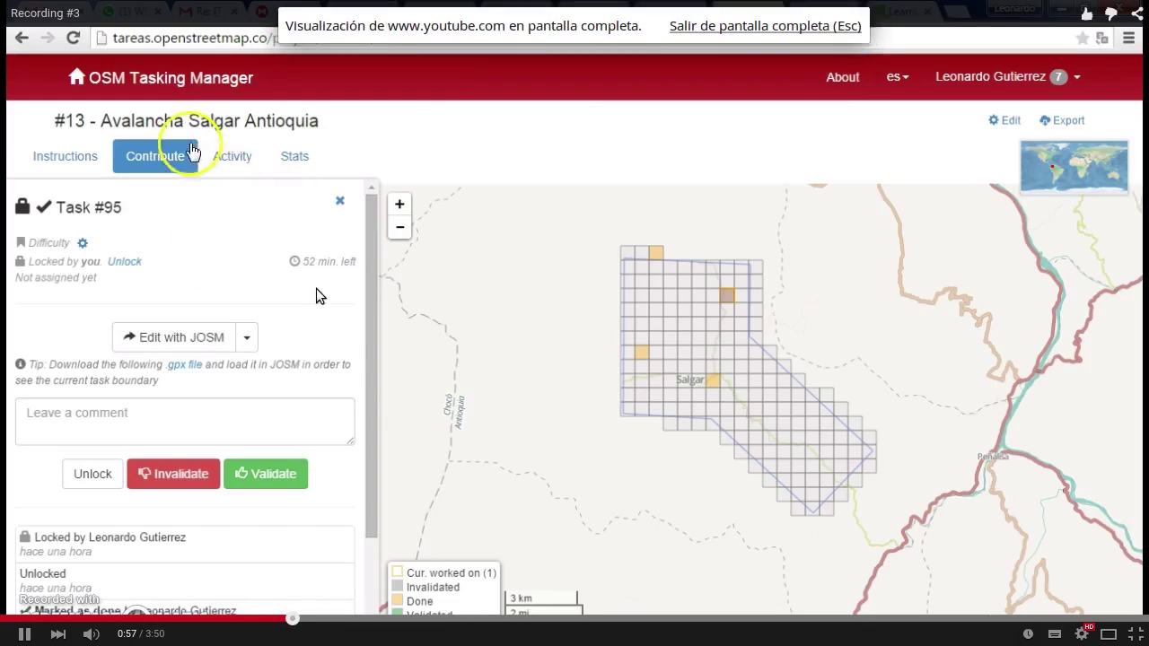
{"action": "key", "text": "alt+Tab"}
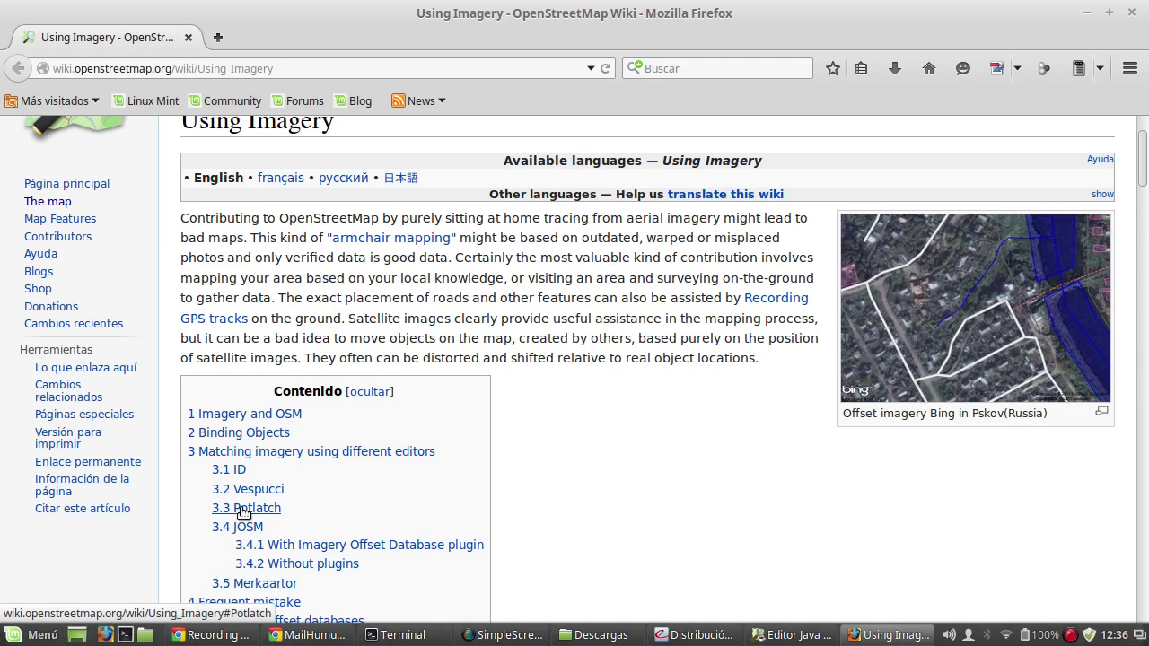
{"action": "key", "text": "alt+Tab"}
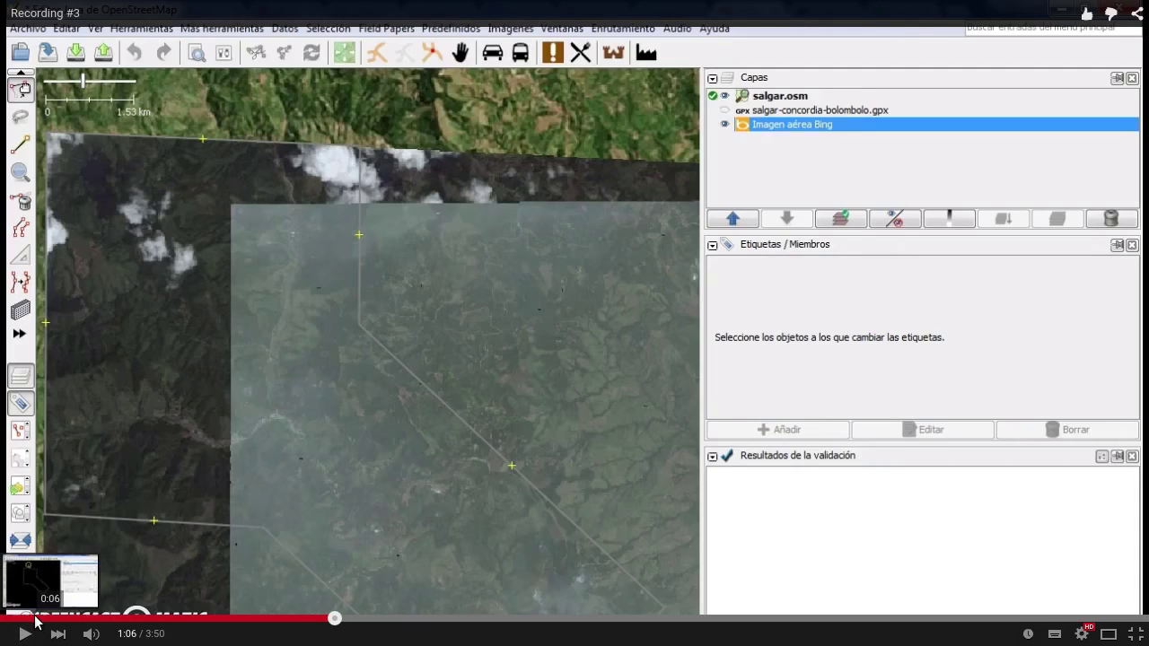
Step: Leave the video and open the system's Sonido (sound) preferences
{"action": "key", "text": "alt+Tab"}
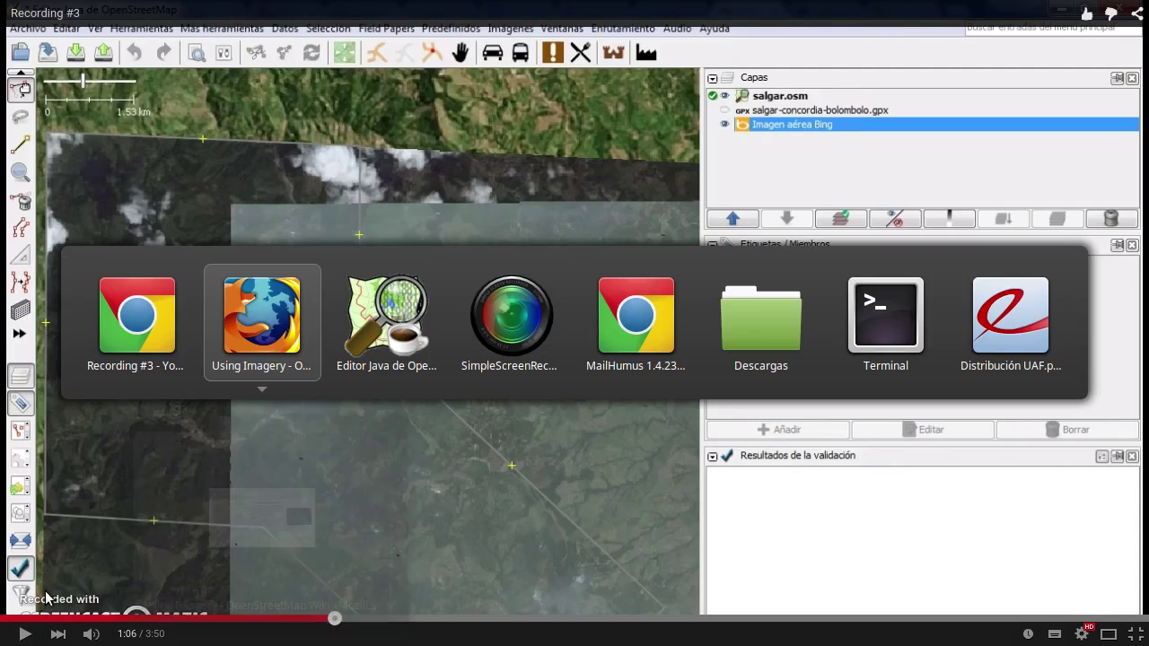
{"action": "left_click", "coordinate": [25, 636]}
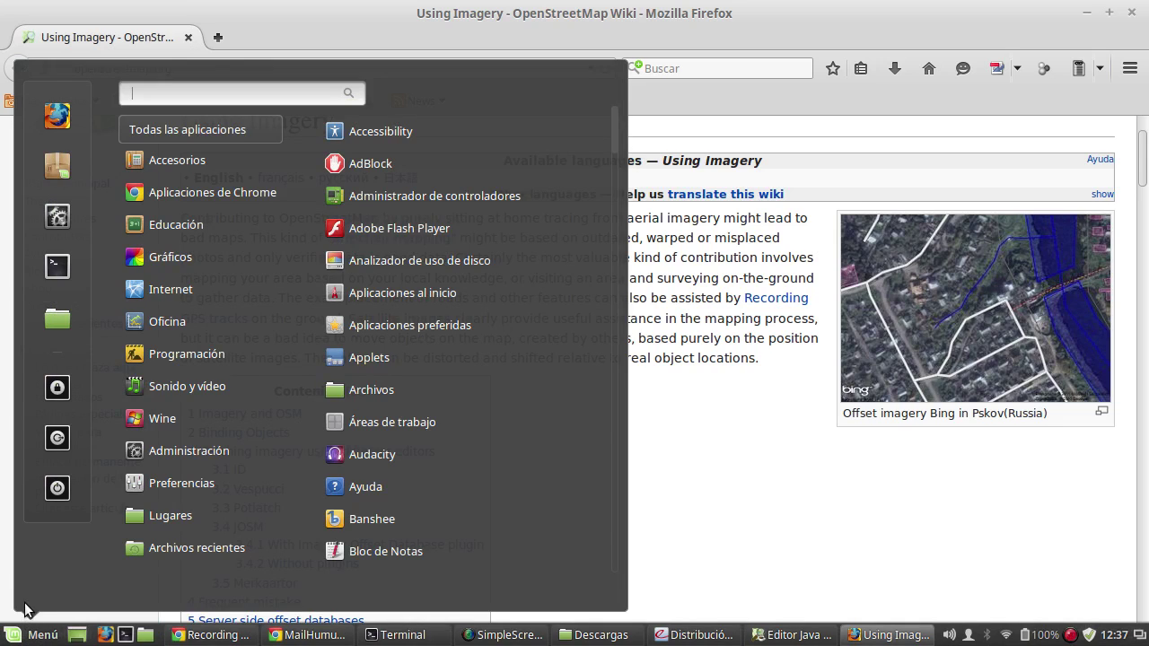
{"action": "mouse_move", "coordinate": [192, 484]}
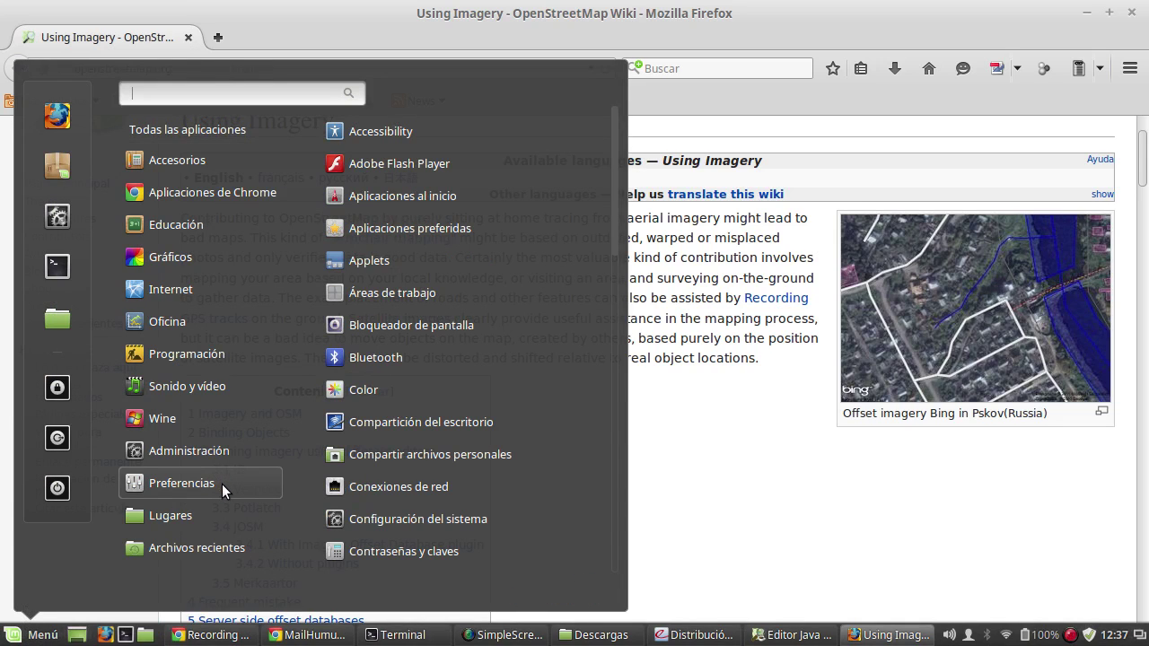
{"action": "mouse_move", "coordinate": [224, 456]}
{"action": "scroll", "coordinate": [437, 413], "scroll_direction": "down", "scroll_amount": 6}
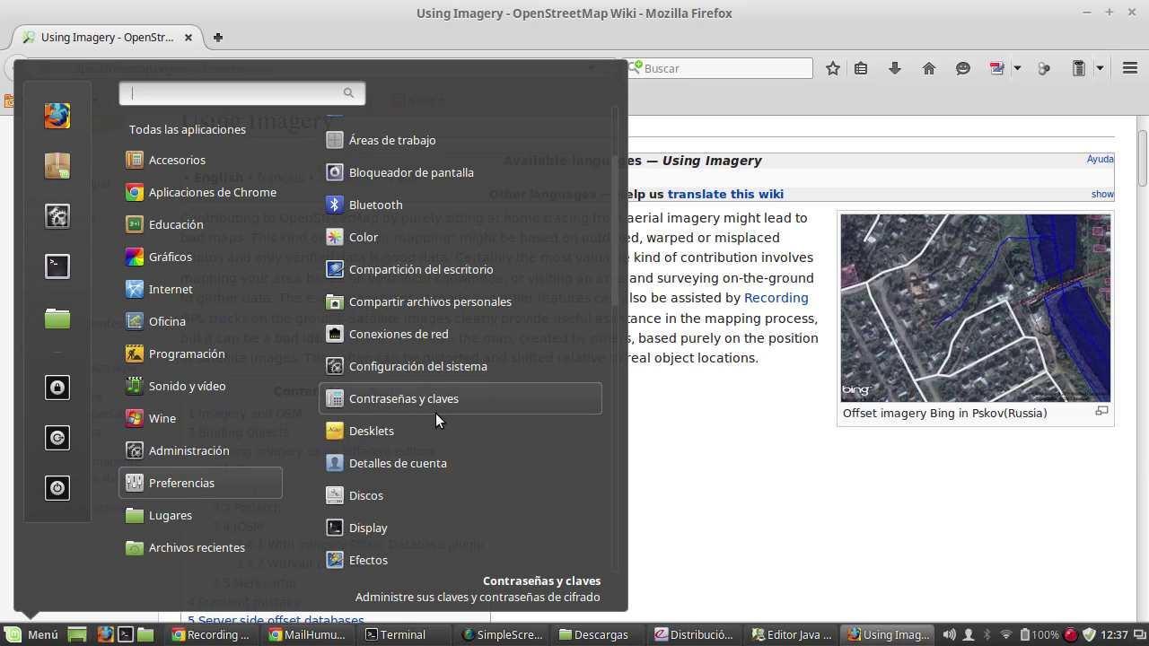
{"action": "scroll", "coordinate": [435, 413], "scroll_direction": "down", "scroll_amount": 5}
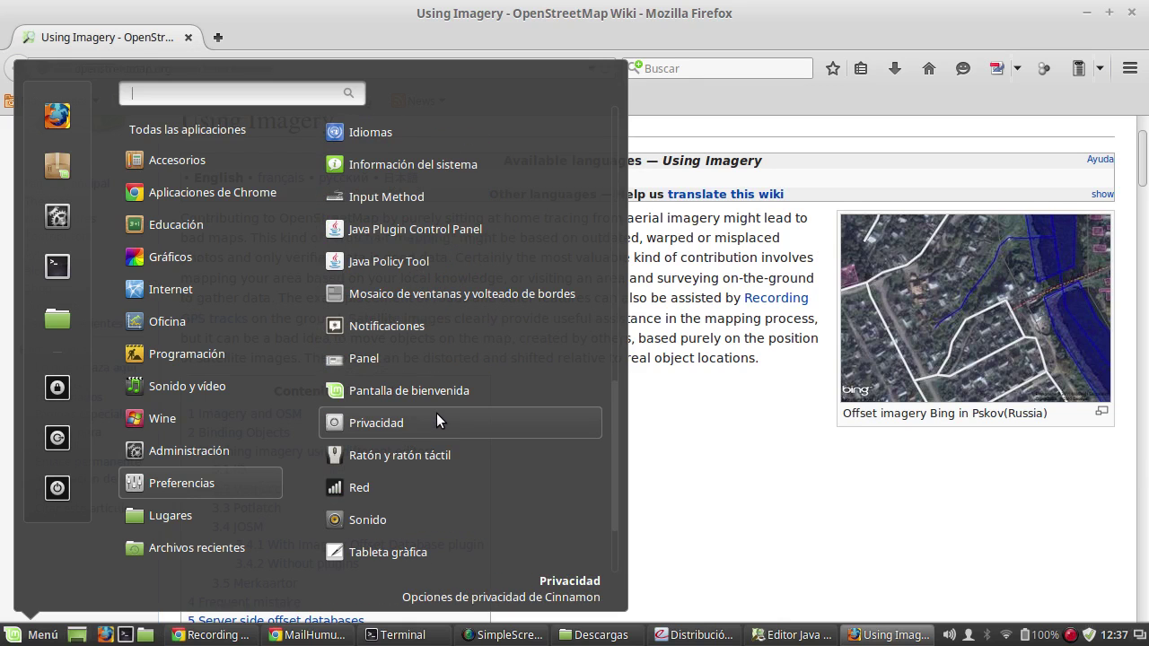
{"action": "left_click", "coordinate": [362, 520]}
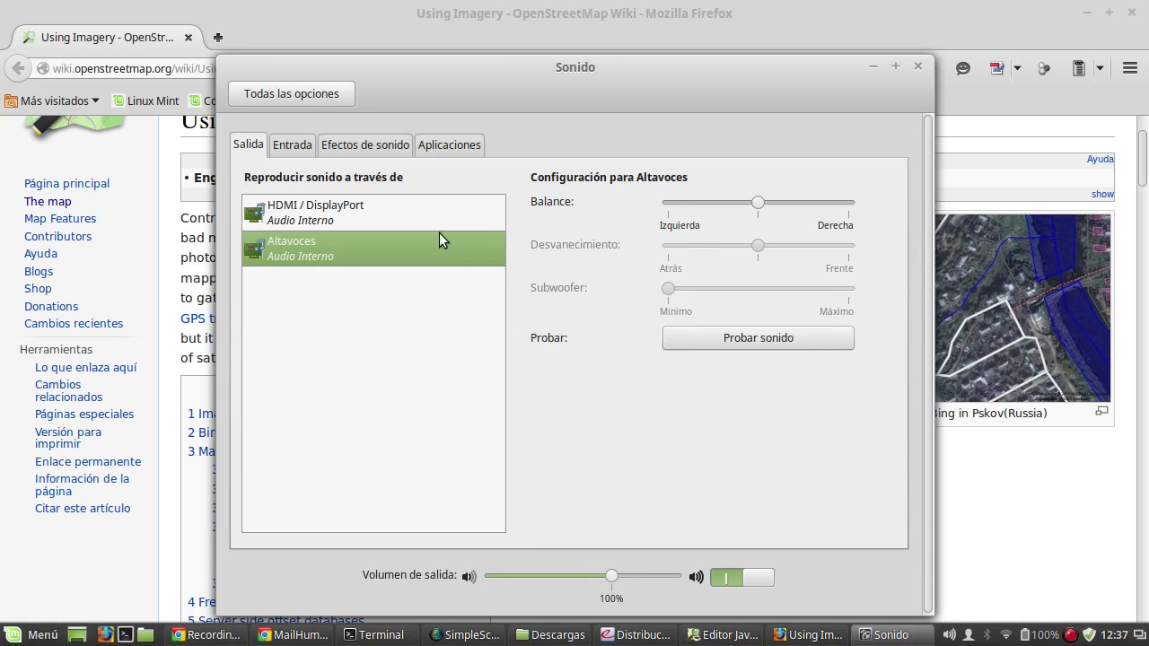
Step: Switch the sound output to HDMI / DisplayPort, test the front left and front right speakers, and close the sound settings
{"action": "left_click", "coordinate": [394, 211]}
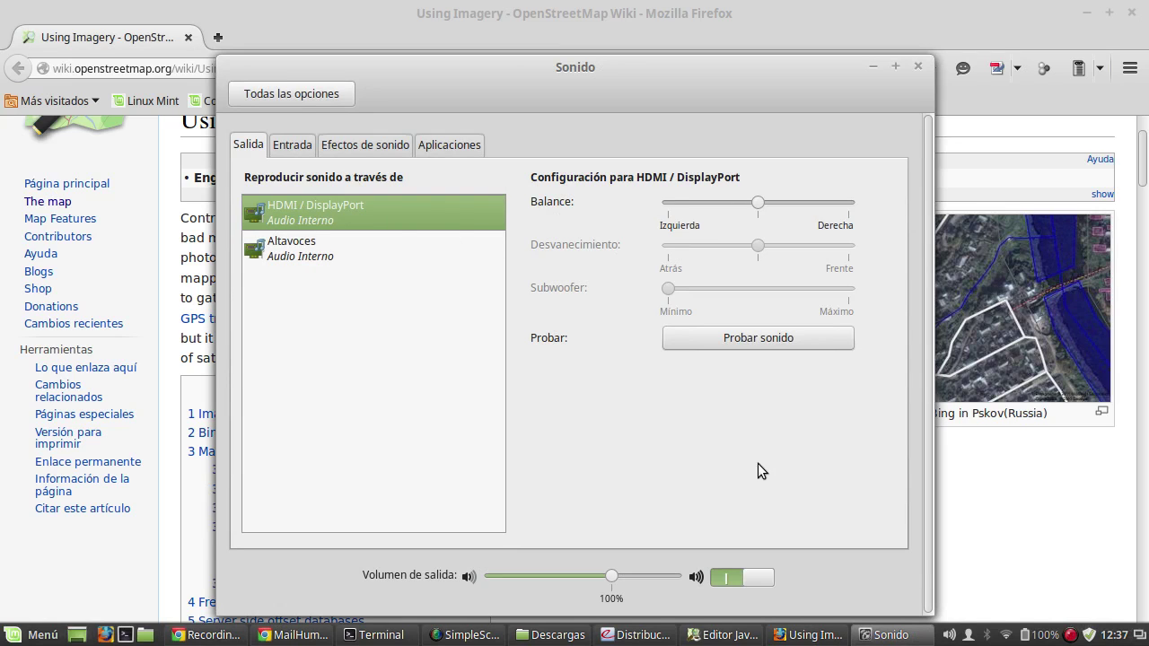
{"action": "left_click", "coordinate": [737, 339]}
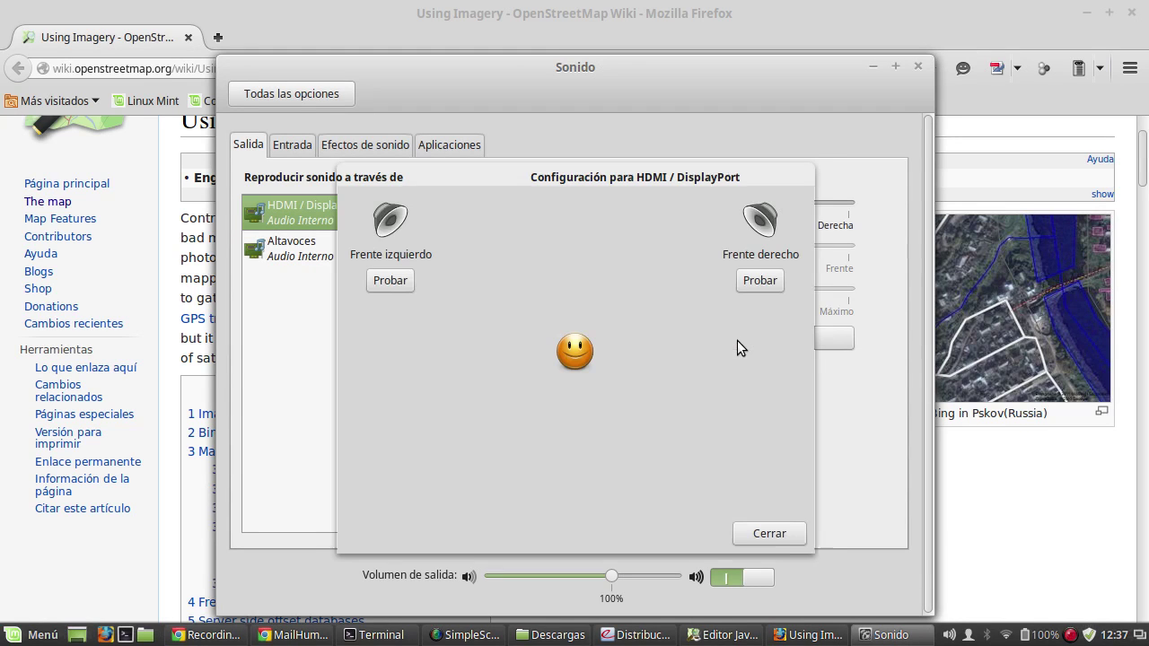
{"action": "left_click", "coordinate": [388, 286]}
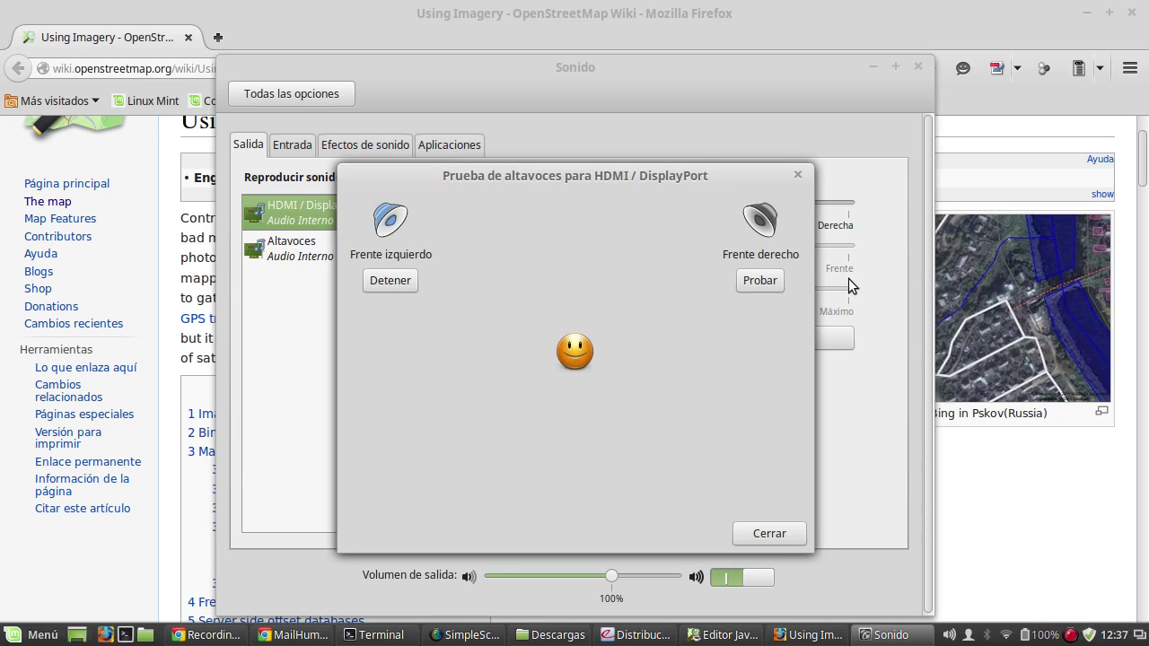
{"action": "left_click", "coordinate": [760, 281]}
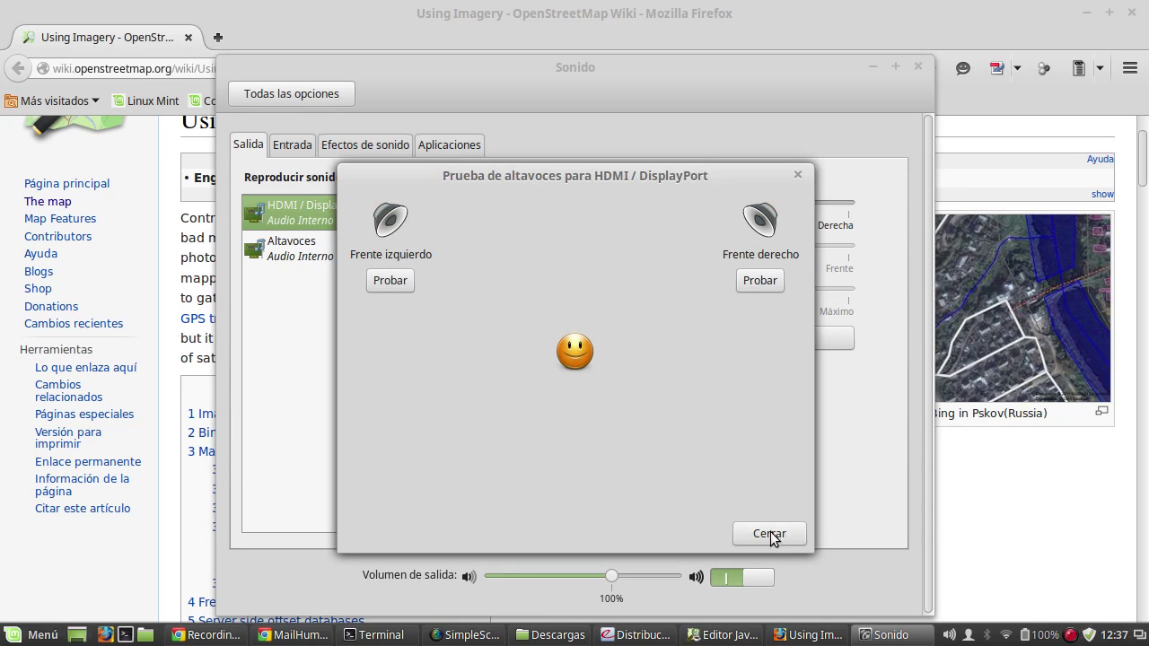
{"action": "left_click", "coordinate": [774, 533]}
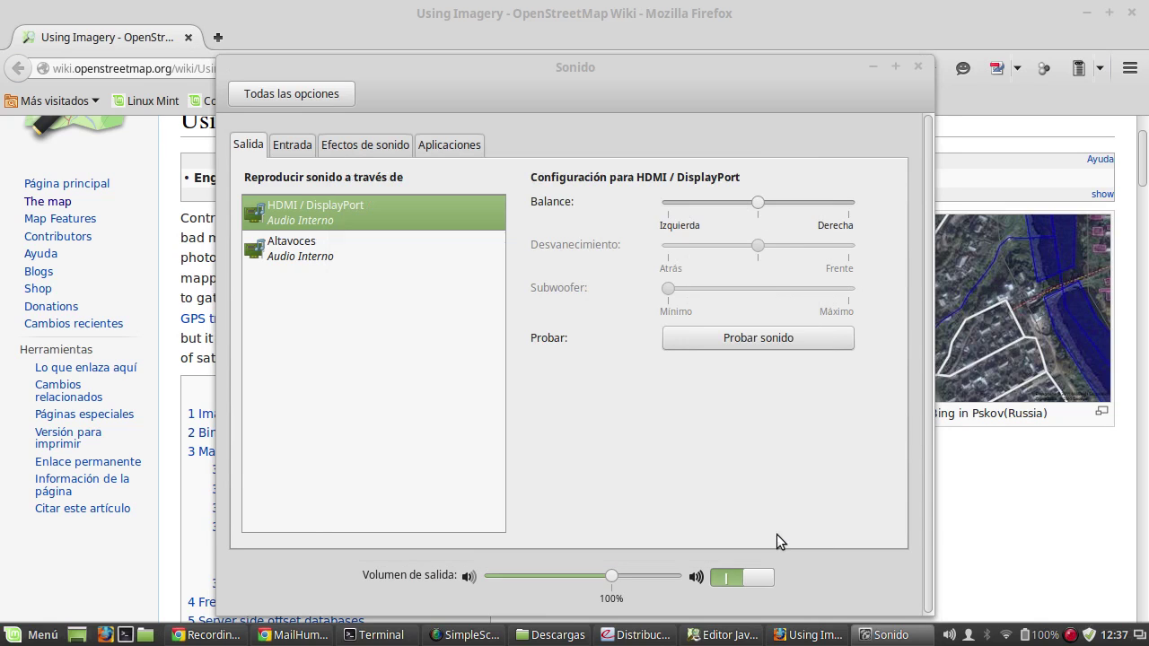
{"action": "left_click", "coordinate": [918, 65]}
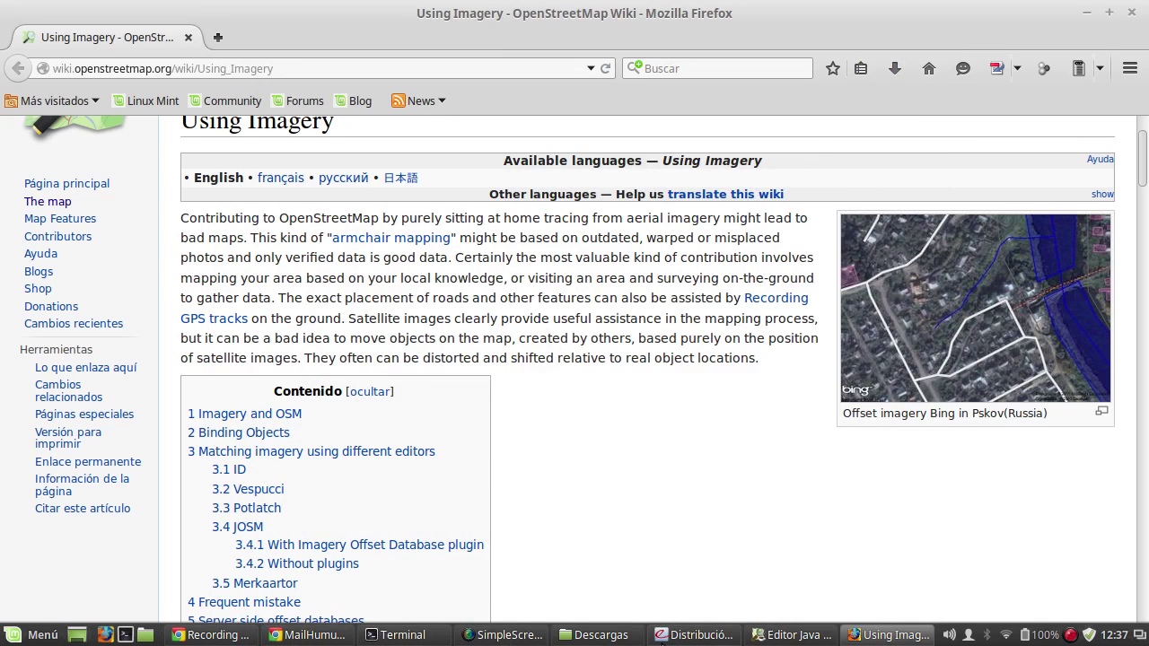
Step: Return to the offset video, replay it from the beginning up to 1:13, and exit full screen
{"action": "left_click", "coordinate": [216, 635]}
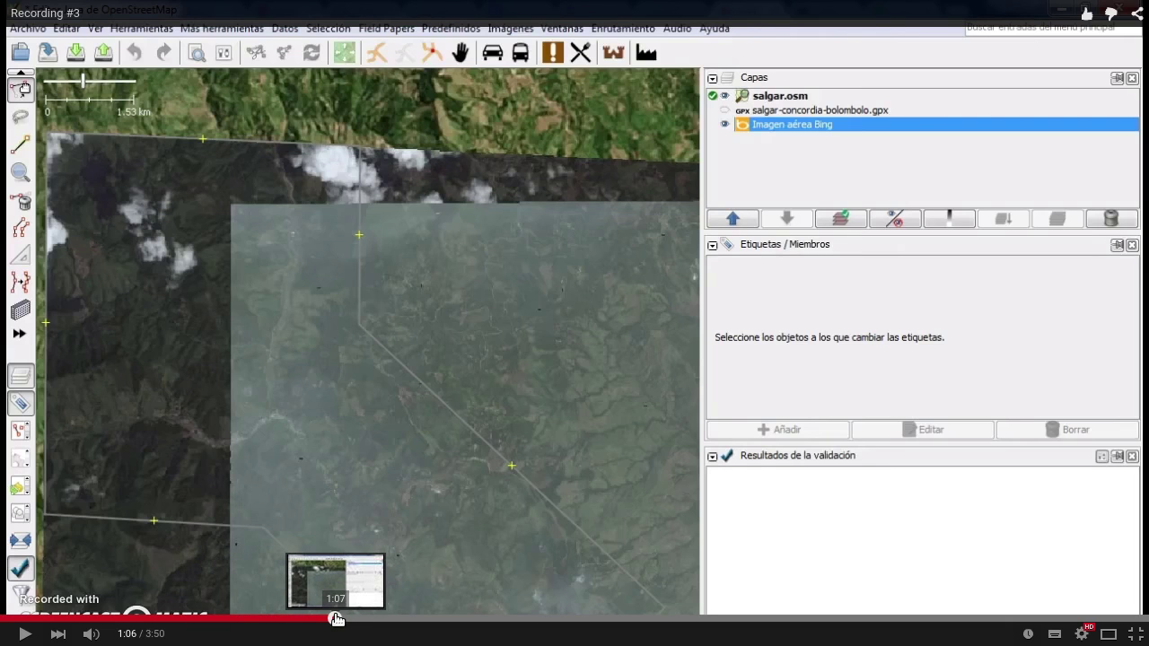
{"action": "left_click_drag", "start_coordinate": [329, 619], "coordinate": [18, 624]}
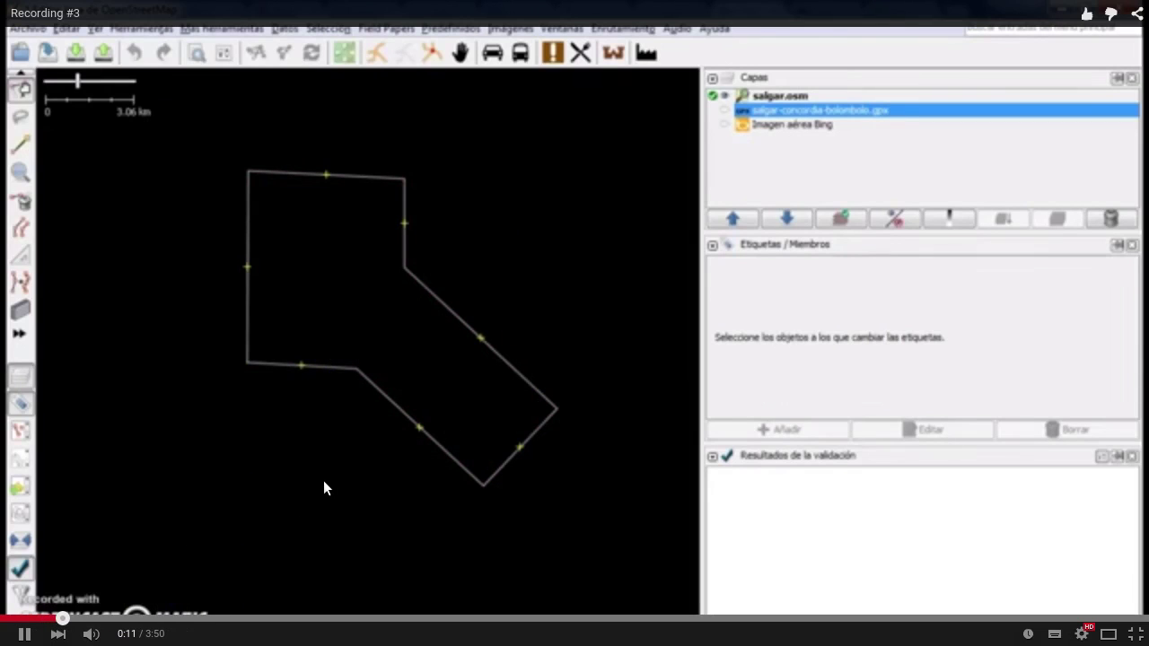
{"action": "key", "text": "Up"}
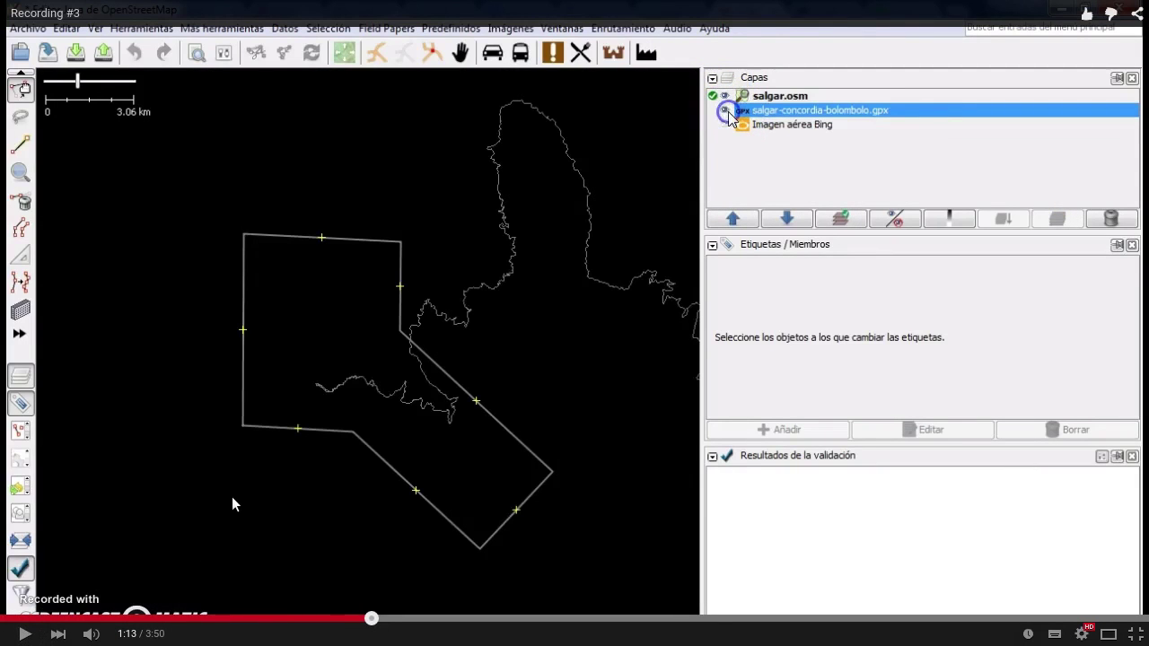
{"action": "key", "text": "alt+Tab"}
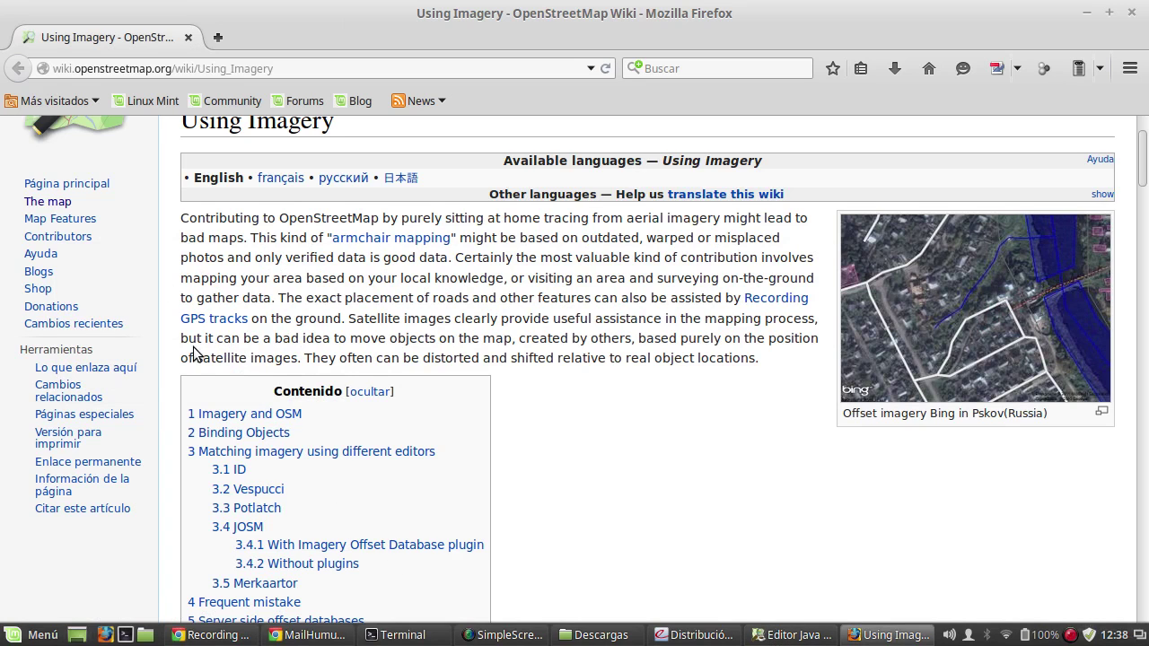
{"action": "left_click", "coordinate": [208, 635]}
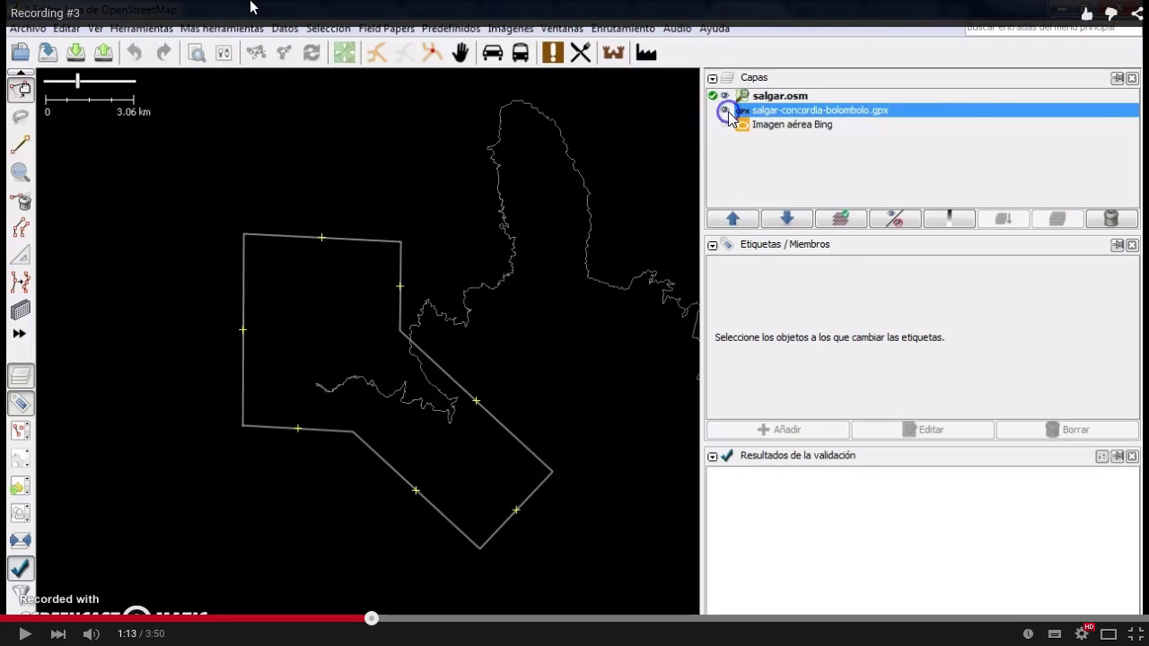
{"action": "key", "text": "Escape"}
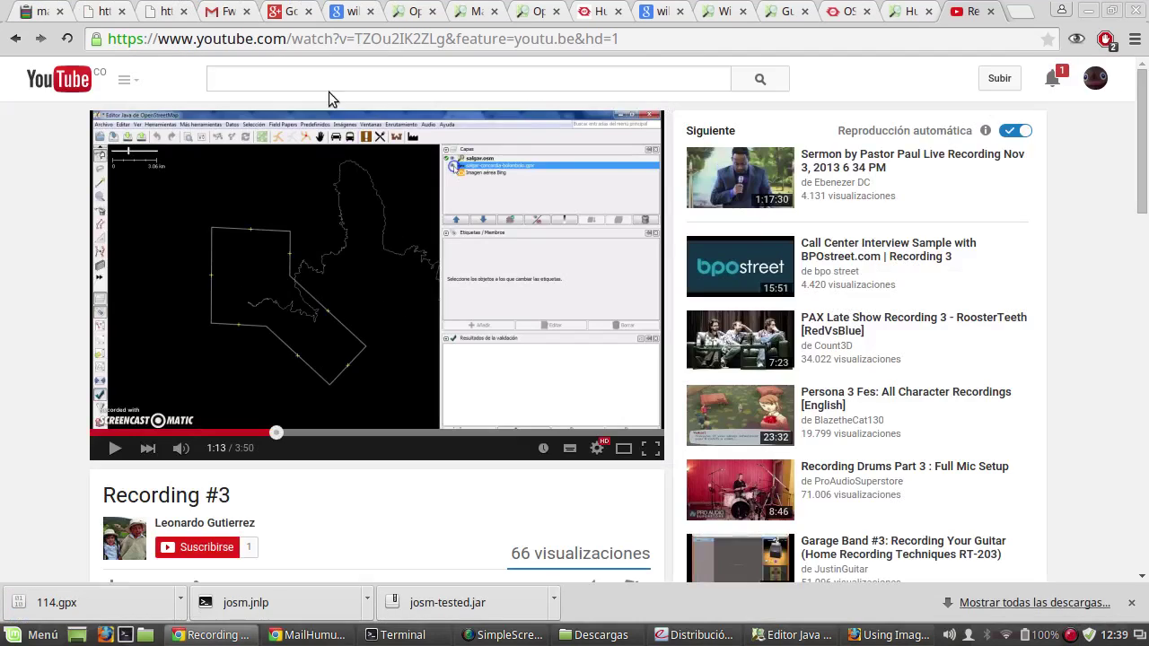
Step: Return to project #13's instructions in the Tasking Manager and locate the learnosm.org link on correcting the Bing imagery offset
{"action": "left_click", "coordinate": [848, 11]}
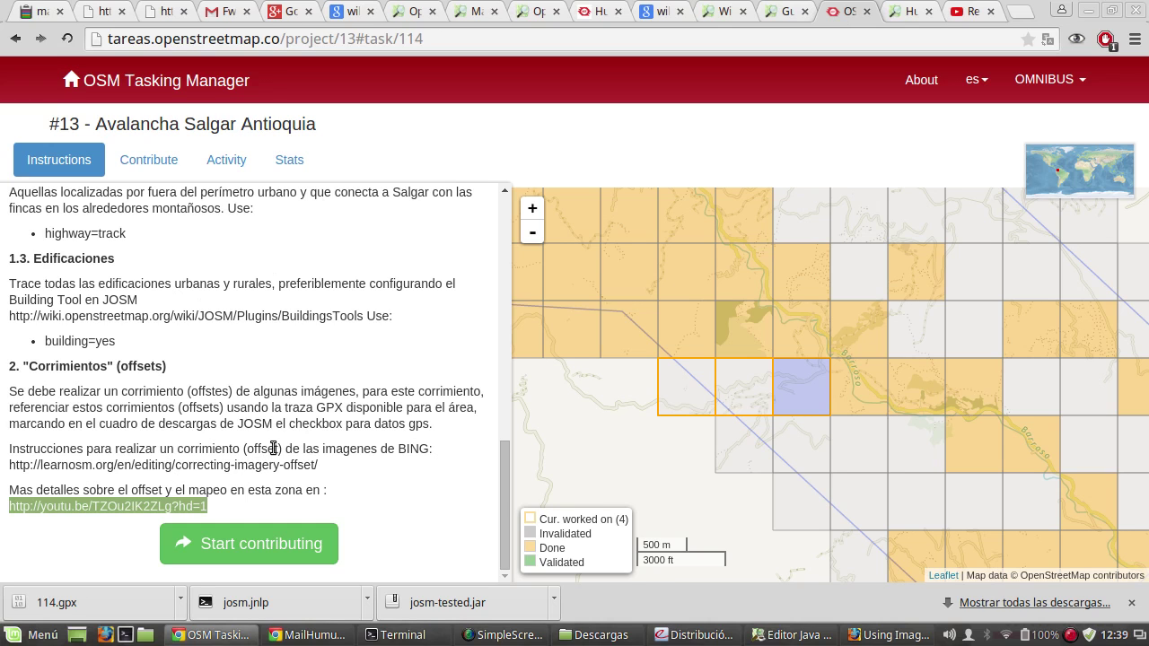
{"action": "mouse_move", "coordinate": [502, 464]}
{"action": "left_mouse_down"}
{"action": "mouse_move", "coordinate": [502, 442]}
{"action": "mouse_move", "coordinate": [503, 485]}
{"action": "mouse_move", "coordinate": [495, 368]}
{"action": "mouse_move", "coordinate": [495, 397]}
{"action": "mouse_move", "coordinate": [510, 209]}
{"action": "mouse_move", "coordinate": [501, 472]}
{"action": "left_mouse_up"}
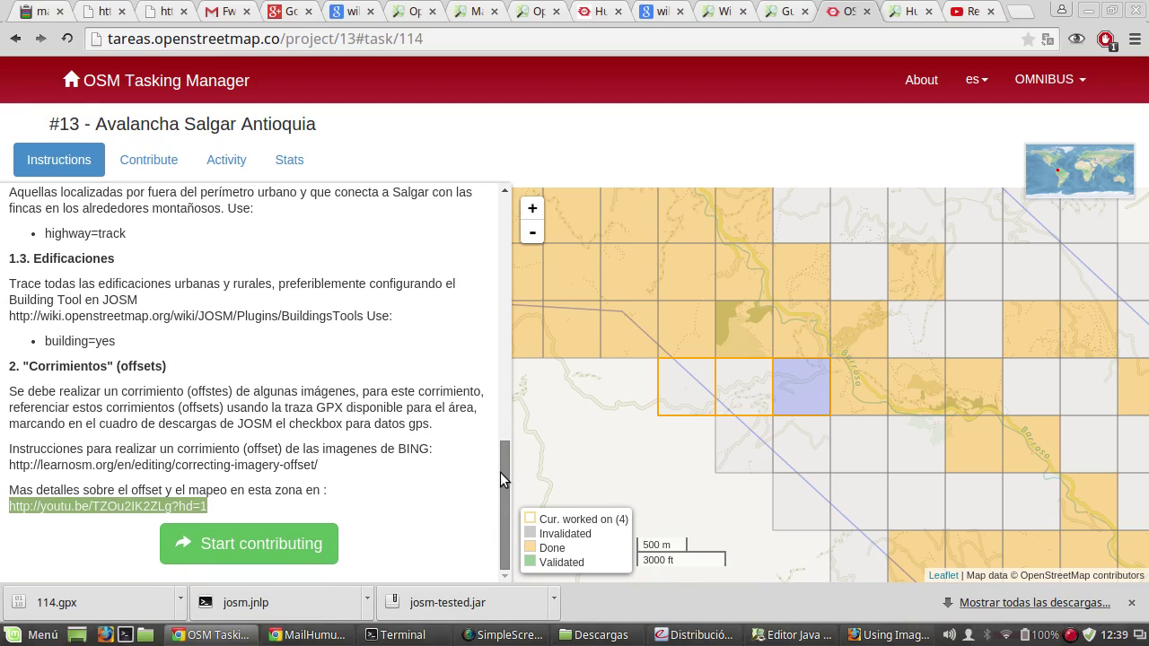
{"action": "left_click", "coordinate": [115, 463]}
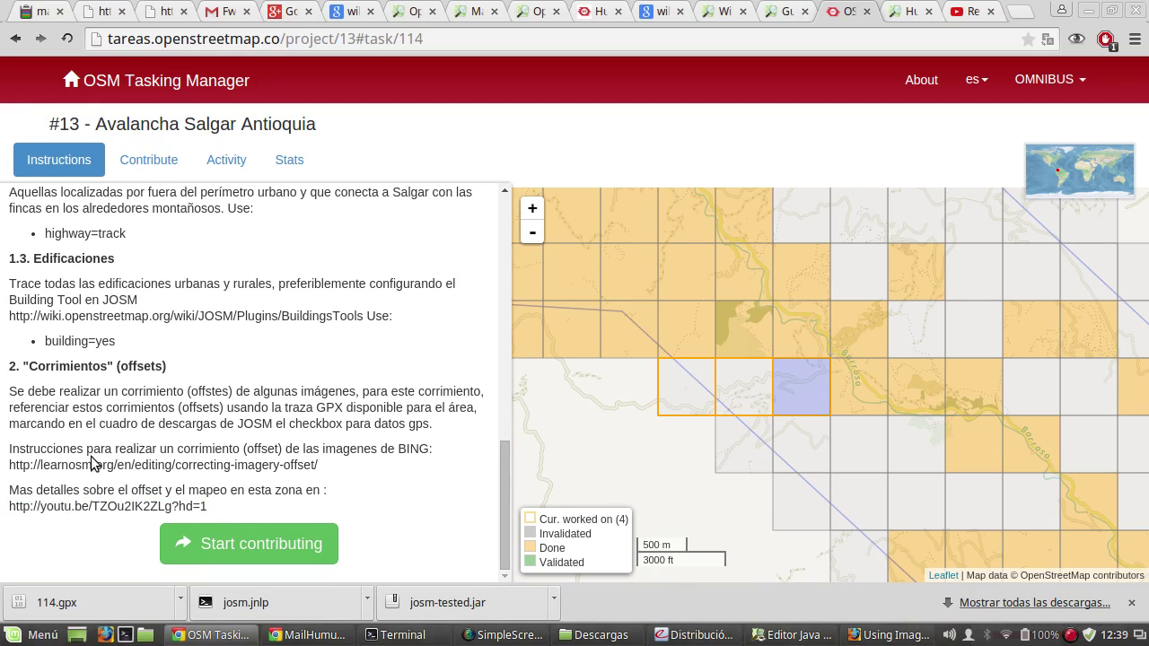